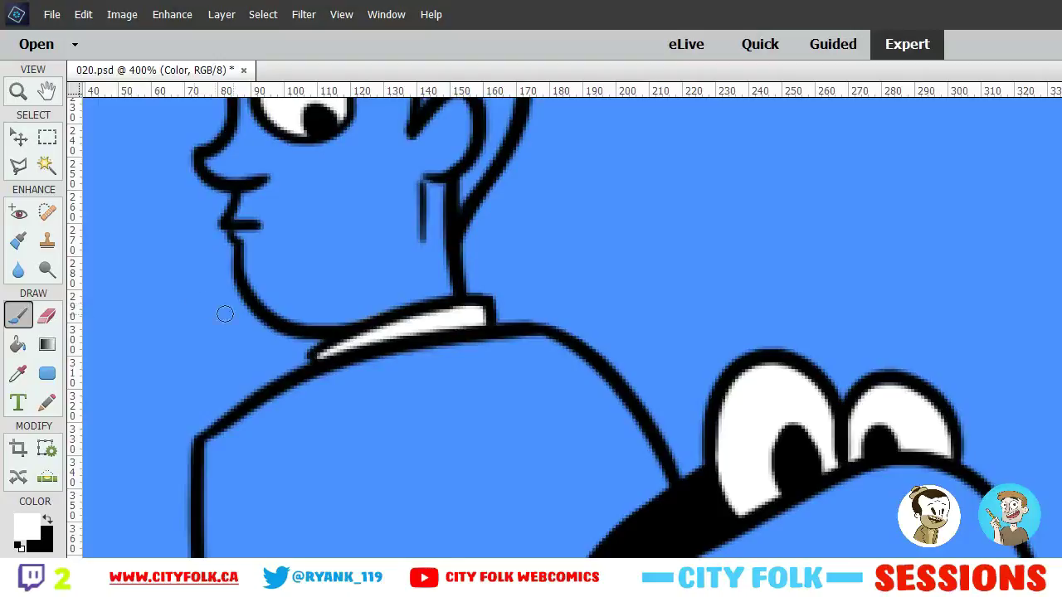
left_click(47, 316)
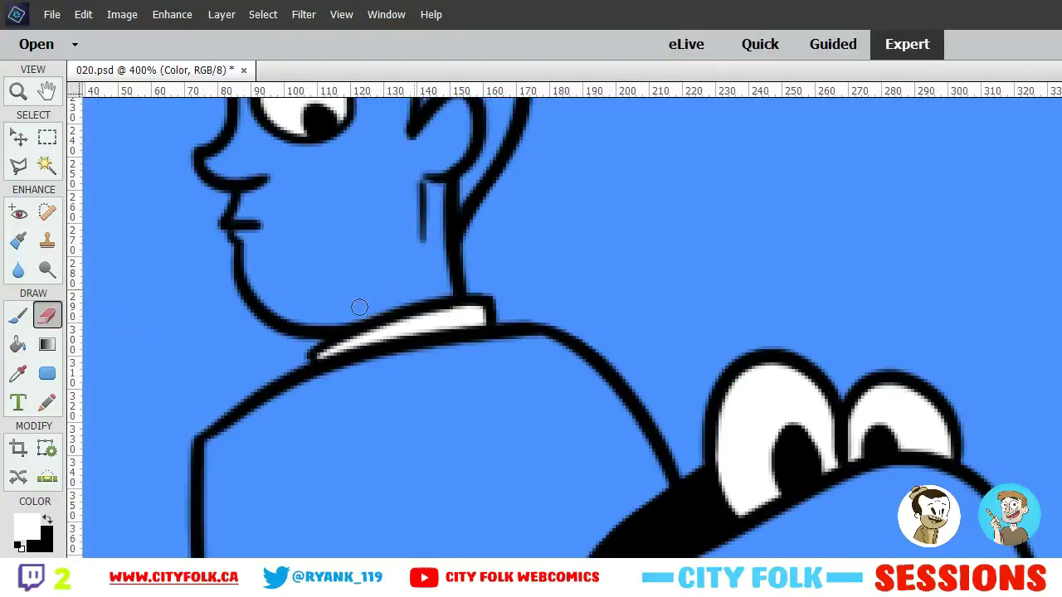
left_click(18, 319)
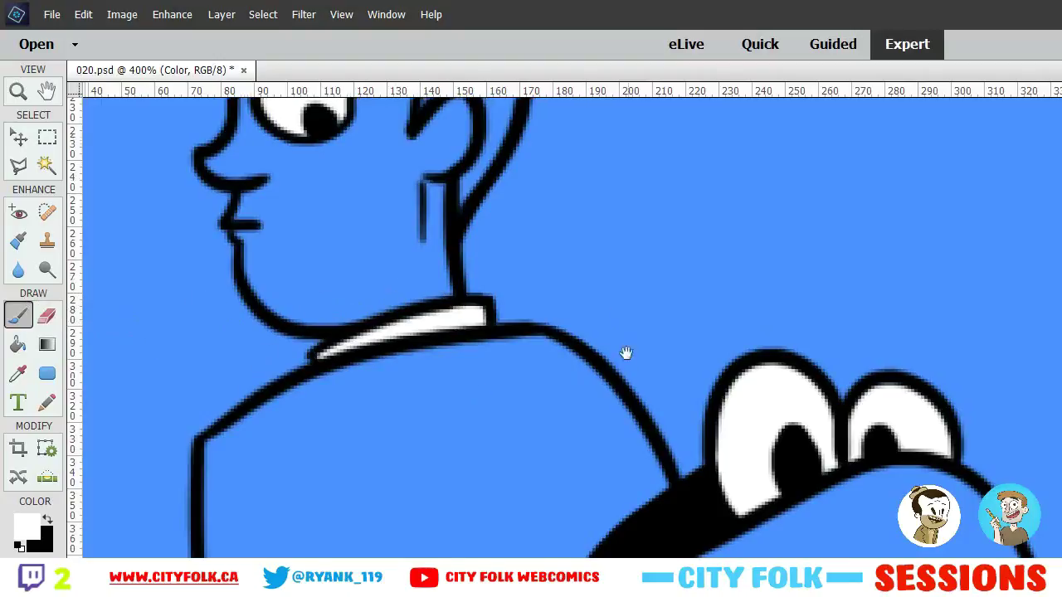
scroll(253, 288, "up", 2)
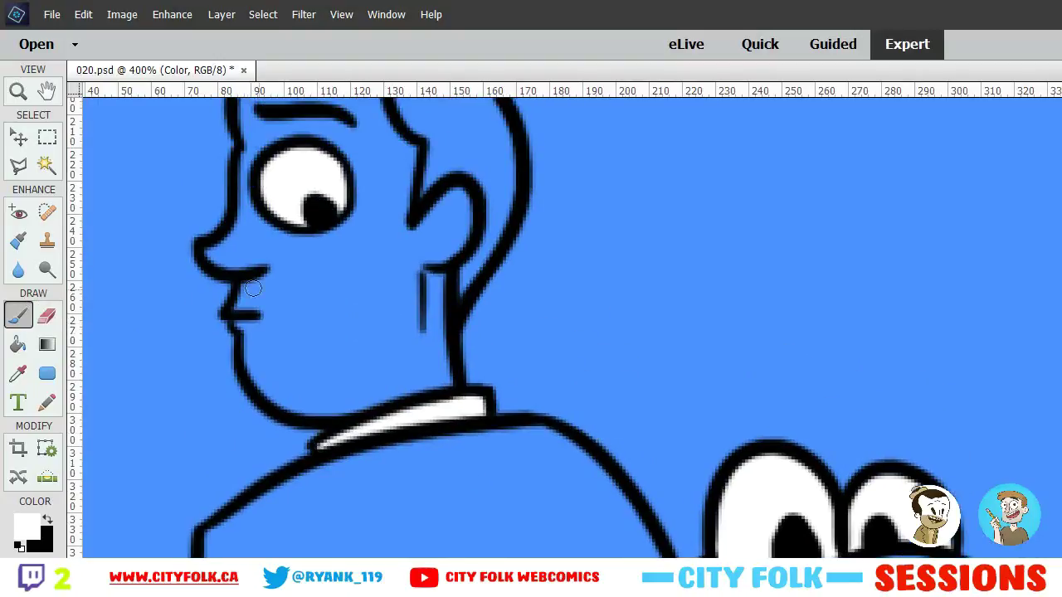
right_click(331, 207)
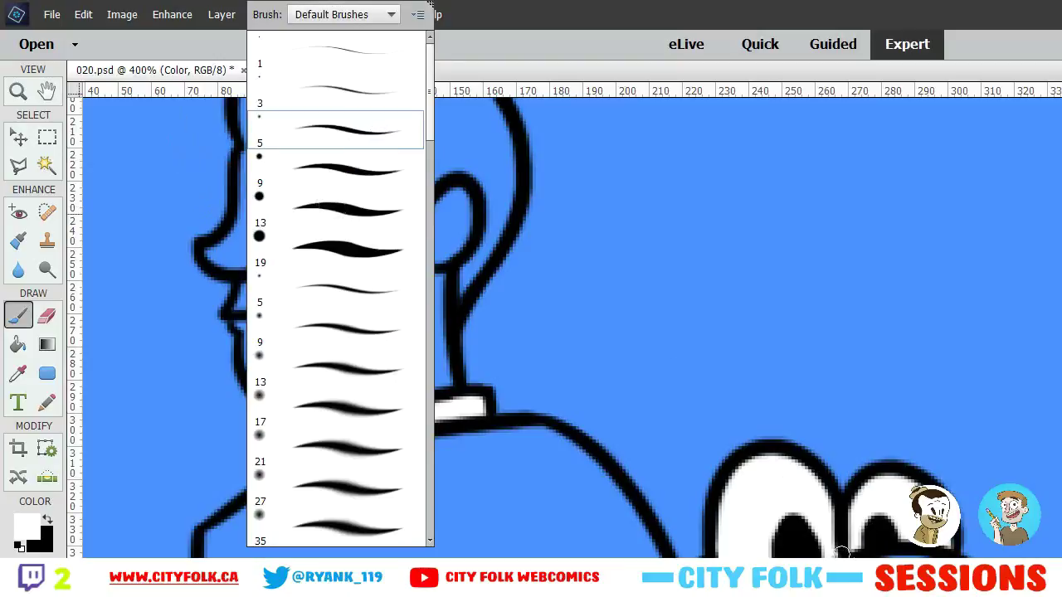
left_click(748, 542)
Fill the lowest cuff stripe on both sleeves of the penguin mascot in the first panel with white
left_click_drag(813, 488, 666, 125)
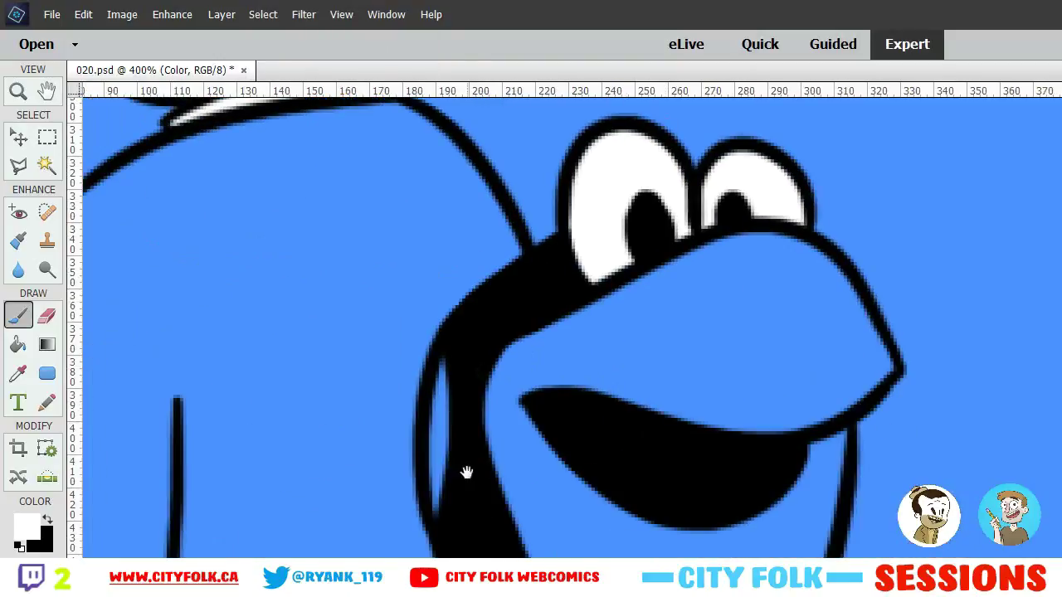
left_click_drag(467, 472, 531, 171)
left_click_drag(596, 527, 559, 199)
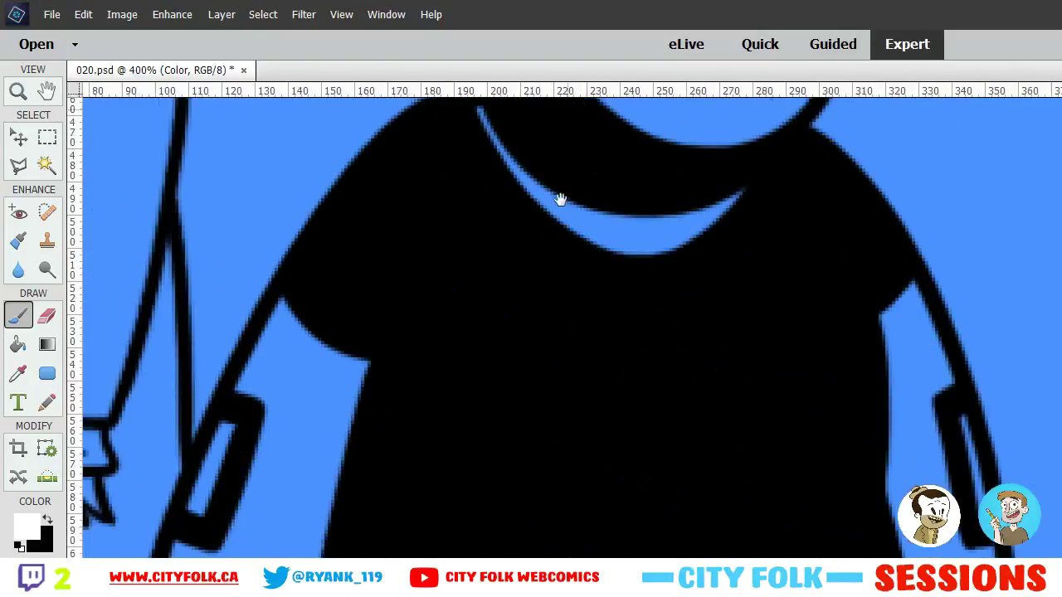
left_click_drag(268, 514, 442, 200)
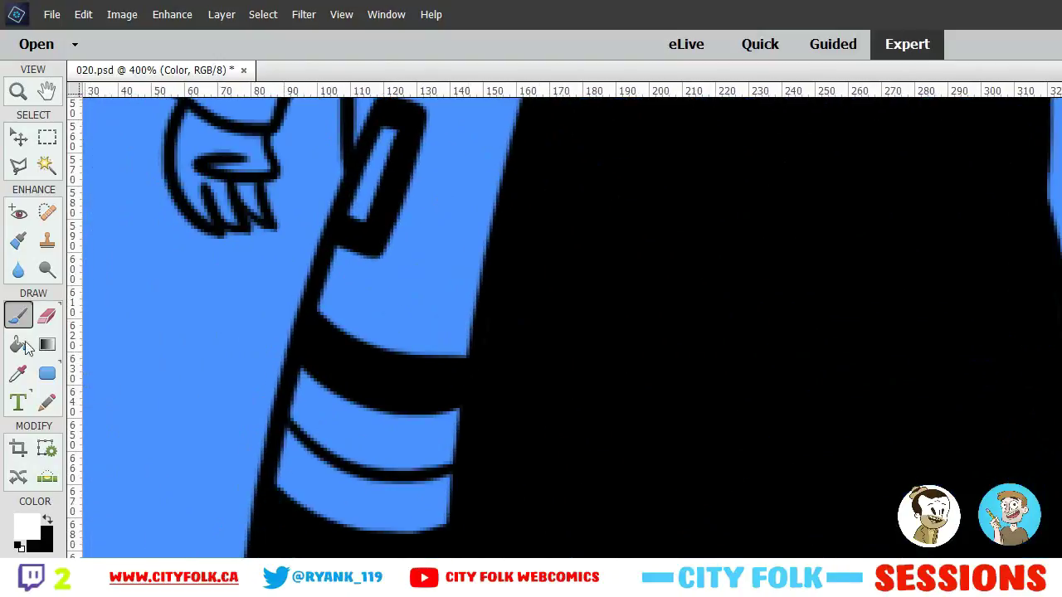
left_click(24, 344)
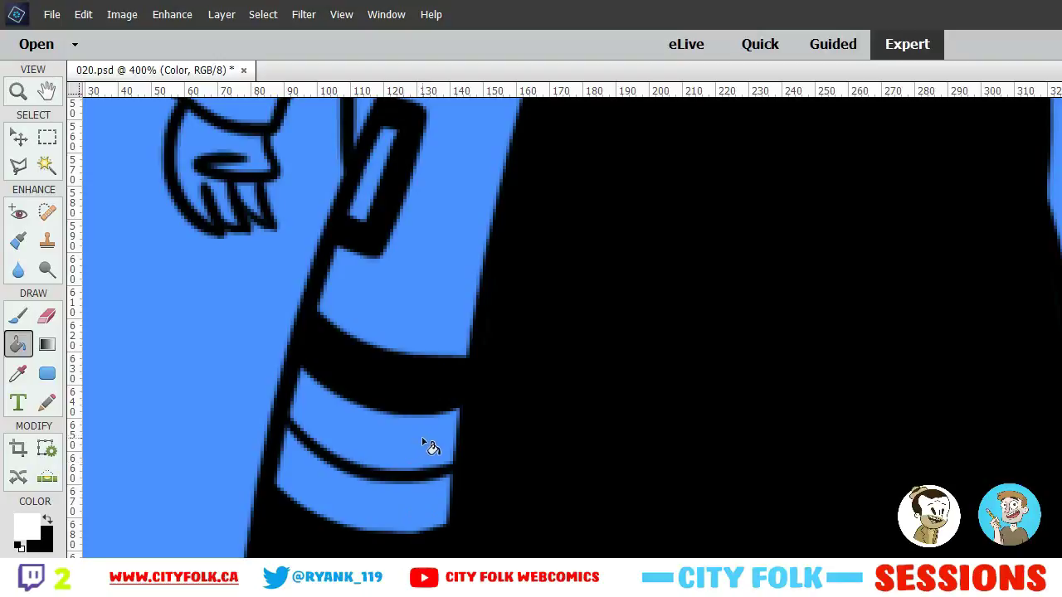
left_click(403, 520)
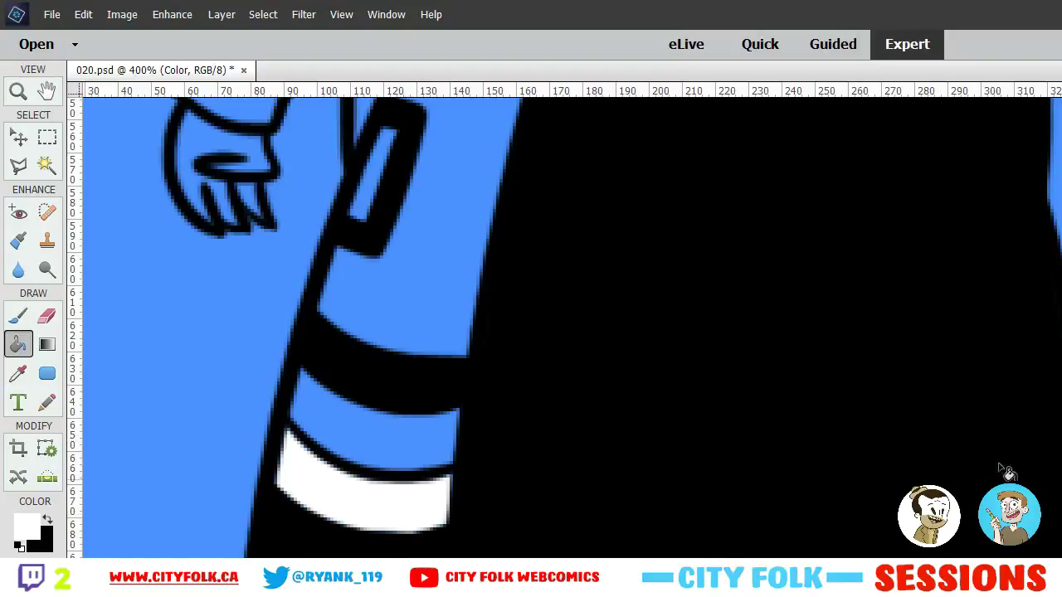
Fill the whites of both eyes of the hooded character in the second panel with white
left_click_drag(465, 291, 357, 483)
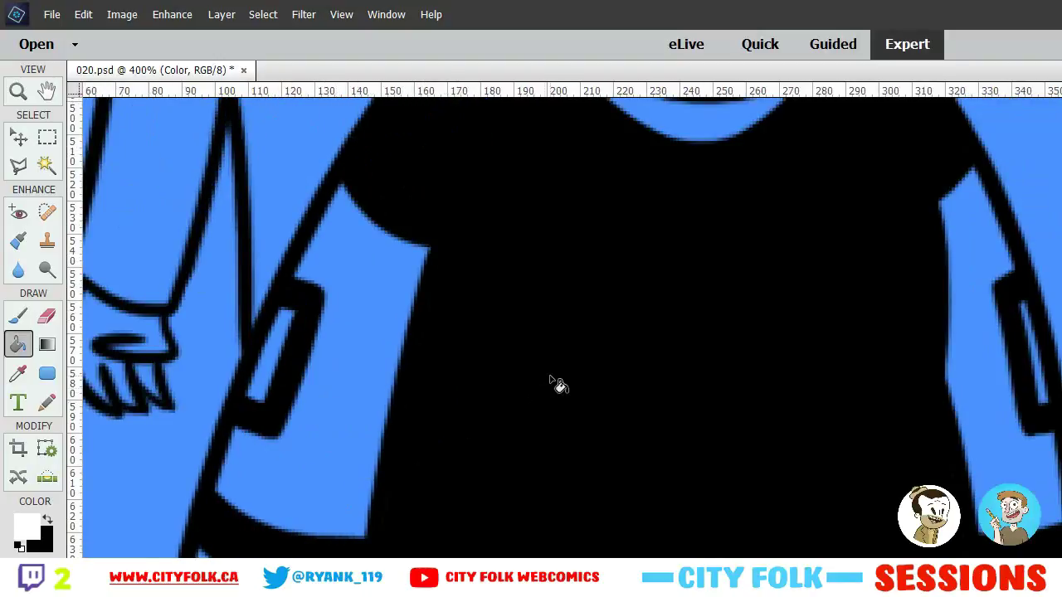
key("ctrl+minus")
left_click_drag(636, 294, 552, 495)
key("ctrl+minus")
left_click_drag(837, 328, 172, 308)
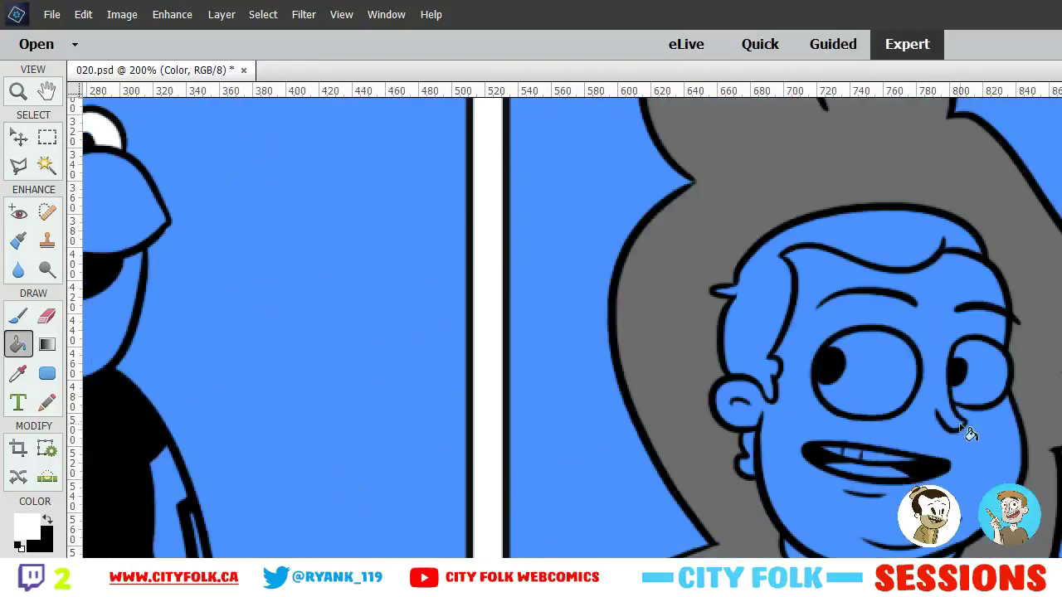
left_click(863, 373)
left_click(998, 373)
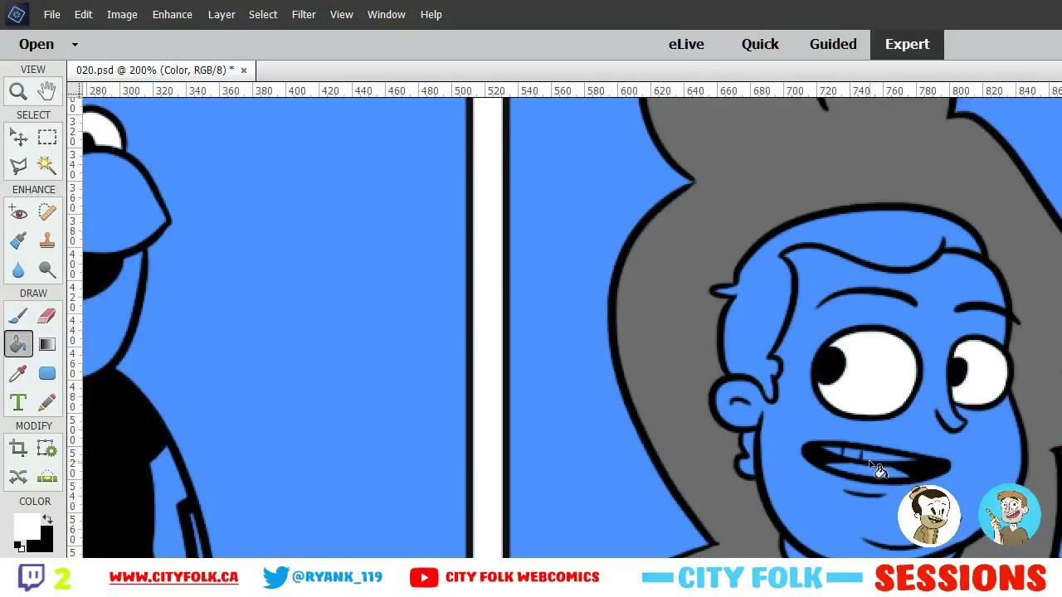
Paint the upper teeth of the hooded character in the second panel white with the Brush tool
left_click(873, 464)
left_click(18, 317)
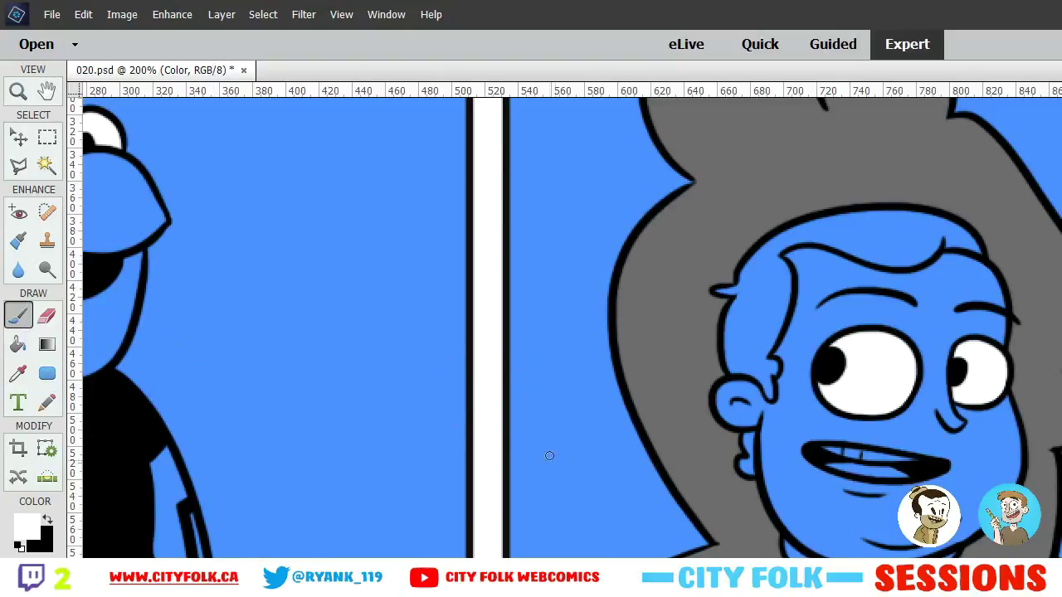
key("ctrl+plus")
left_click_drag(844, 513, 551, 422)
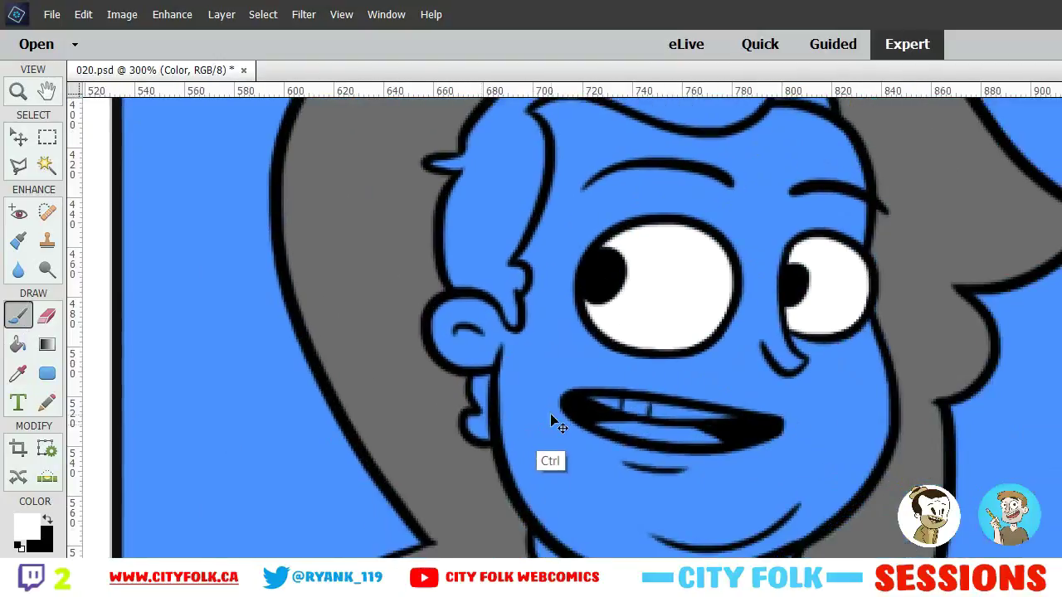
scroll(559, 417, "up", 2)
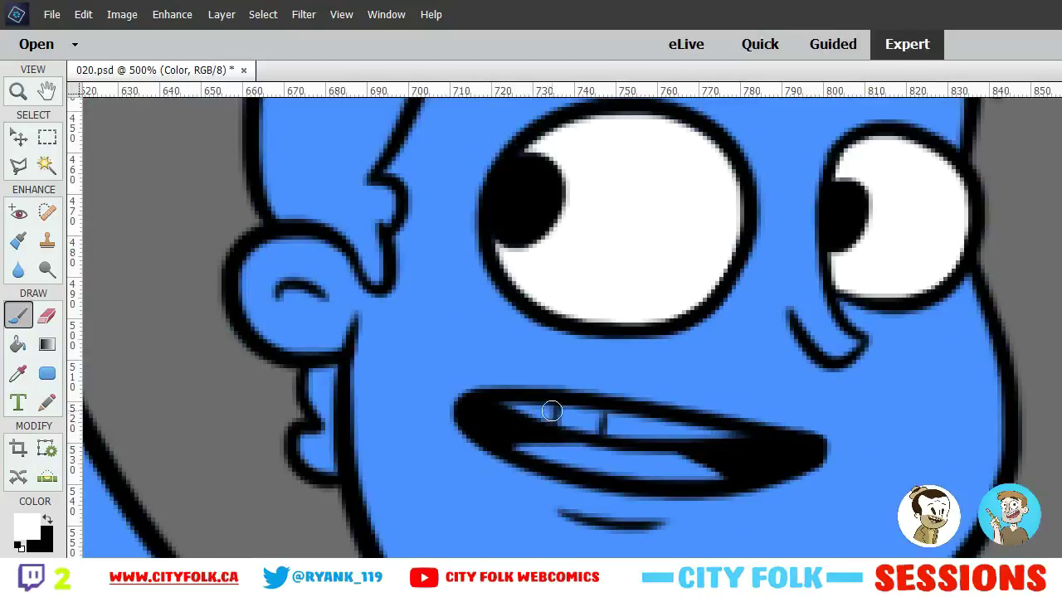
mouse_move(551, 412)
left_mouse_down()
mouse_move(535, 415)
mouse_move(739, 438)
mouse_move(580, 419)
mouse_move(695, 436)
left_mouse_up()
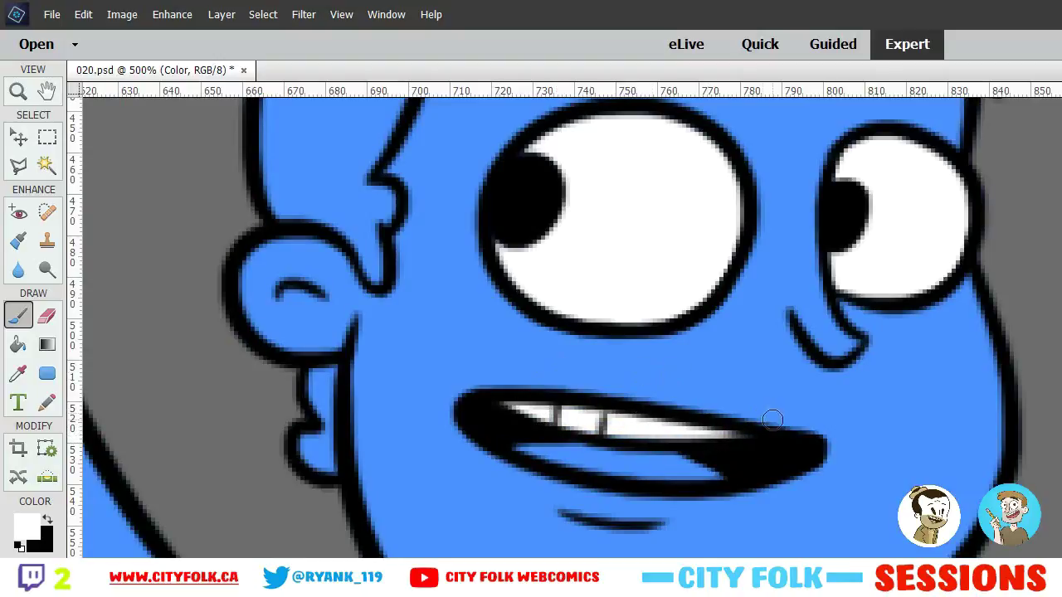
Recolour the lowest stripe on both of the mascot's sleeves in the first panel with golden yellow
key("ctrl+minus")
key("ctrl+minus")
key("ctrl+minus")
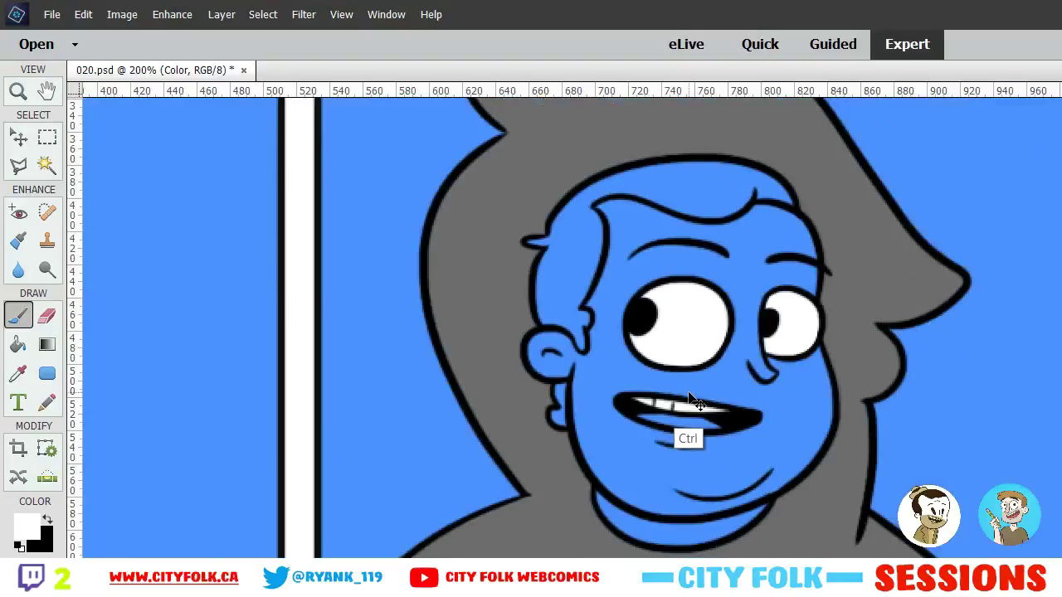
left_click_drag(396, 444, 1030, 247)
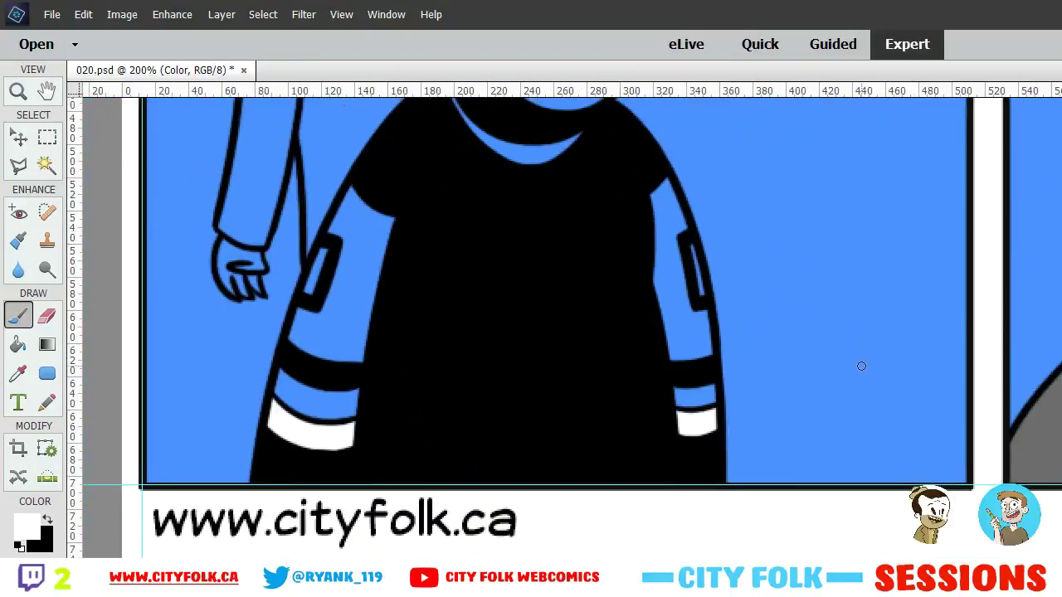
key("Return")
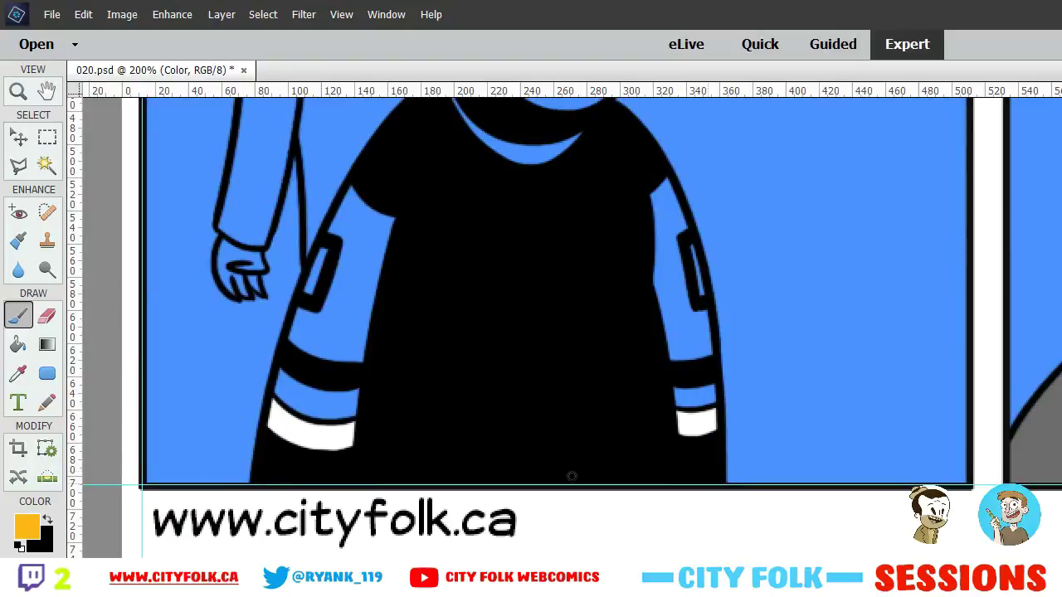
left_click(23, 342)
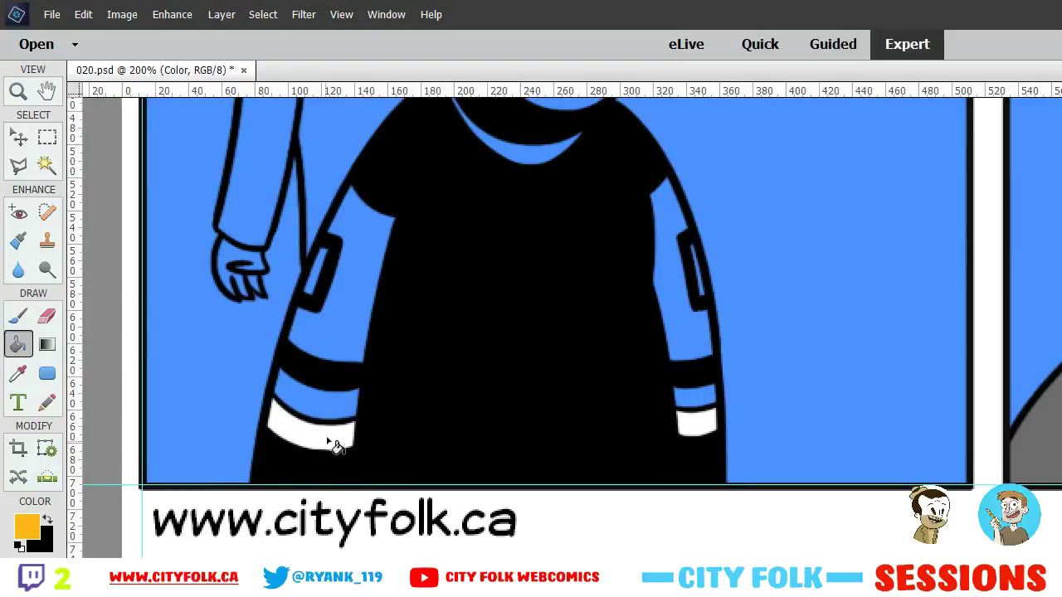
left_click(334, 440)
left_click(713, 431)
Fill the large upper sections of both mascot sleeves and the jersey collar with the same golden yellow
left_click(340, 325)
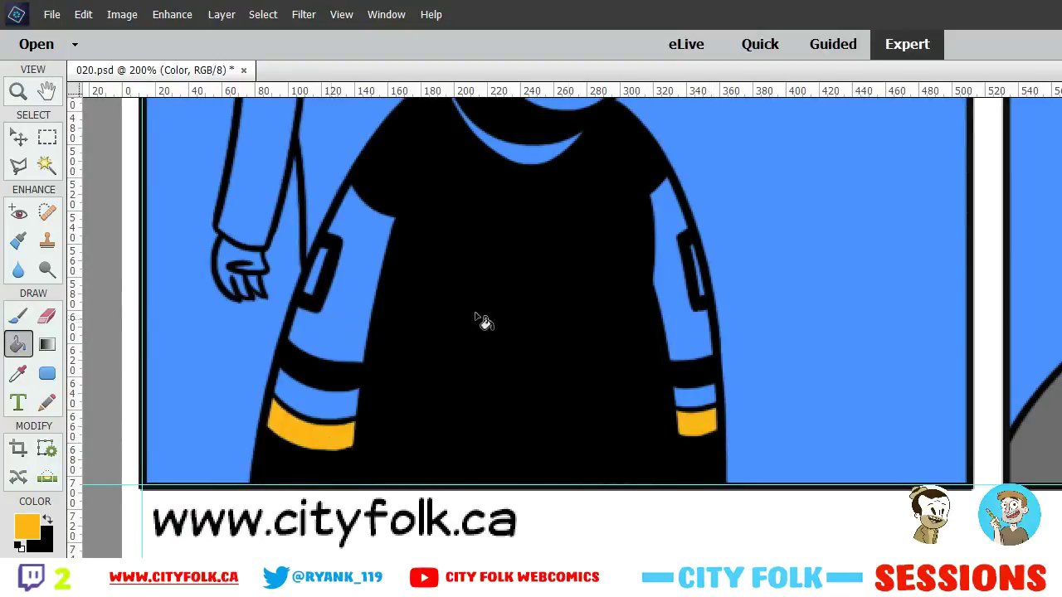
left_click(704, 349)
left_click(501, 154)
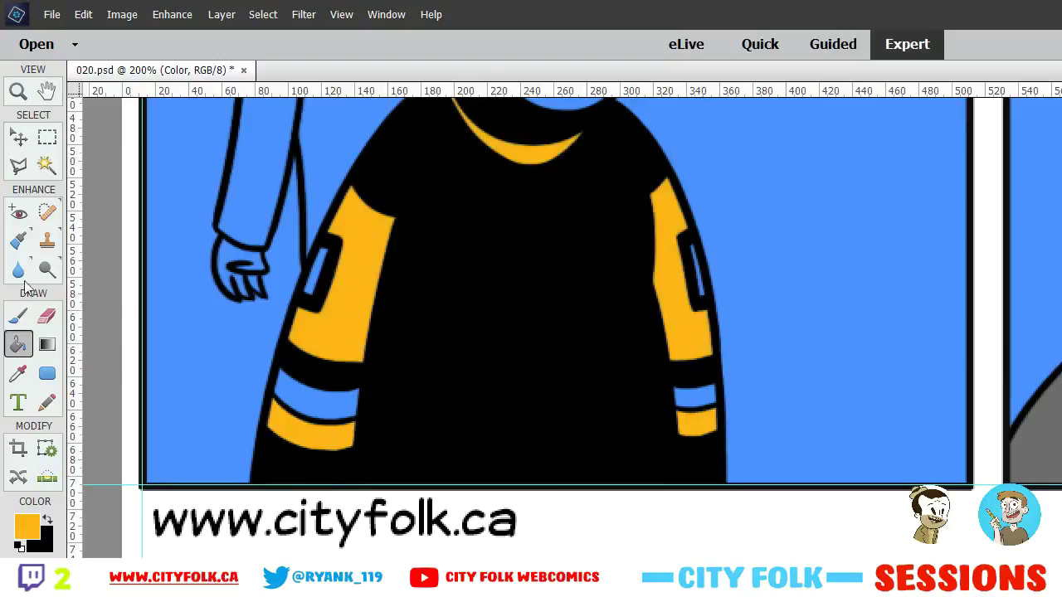
Paint the narrow areas inside the black sleeve patches golden yellow with the Brush tool
left_click(25, 319)
left_click_drag(316, 305, 318, 259)
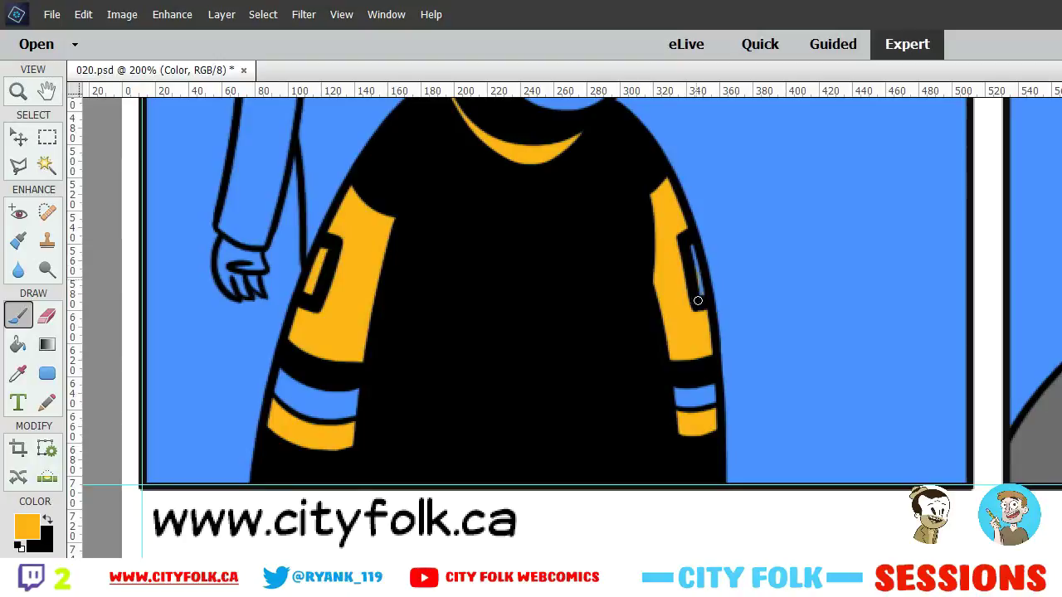
left_click_drag(699, 294, 692, 253)
Reset the foreground colour to white and fill the middle stripe on both of the mascot's sleeves
left_click_drag(376, 359, 370, 403)
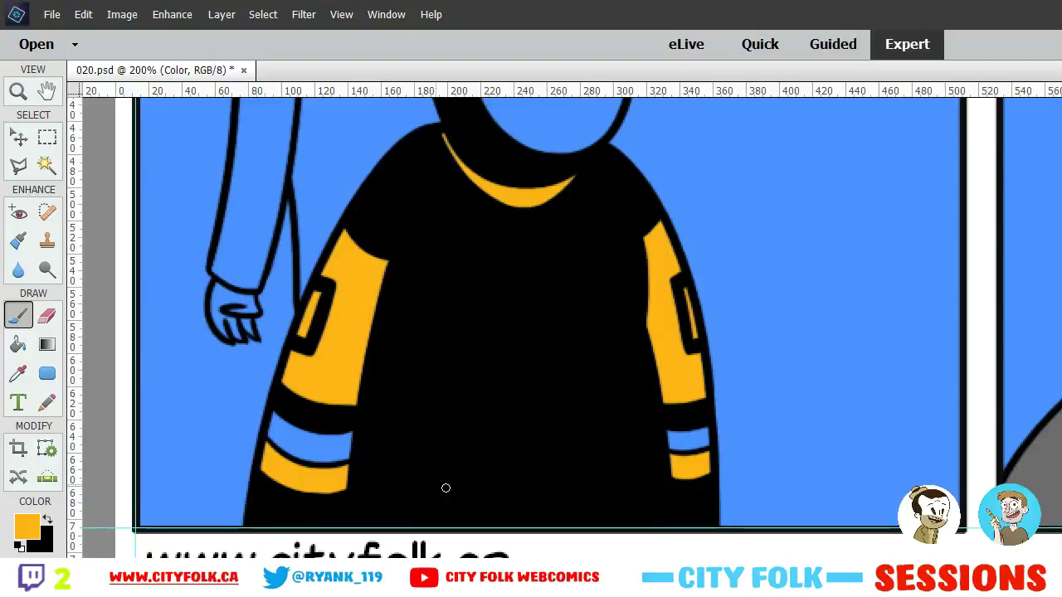
left_click_drag(459, 336, 427, 435)
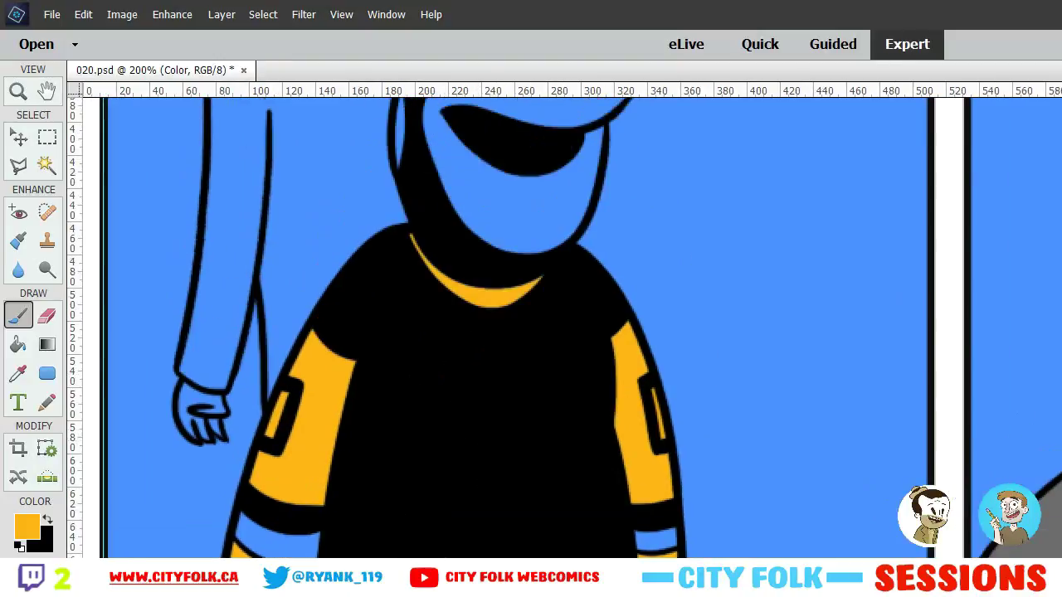
key("k")
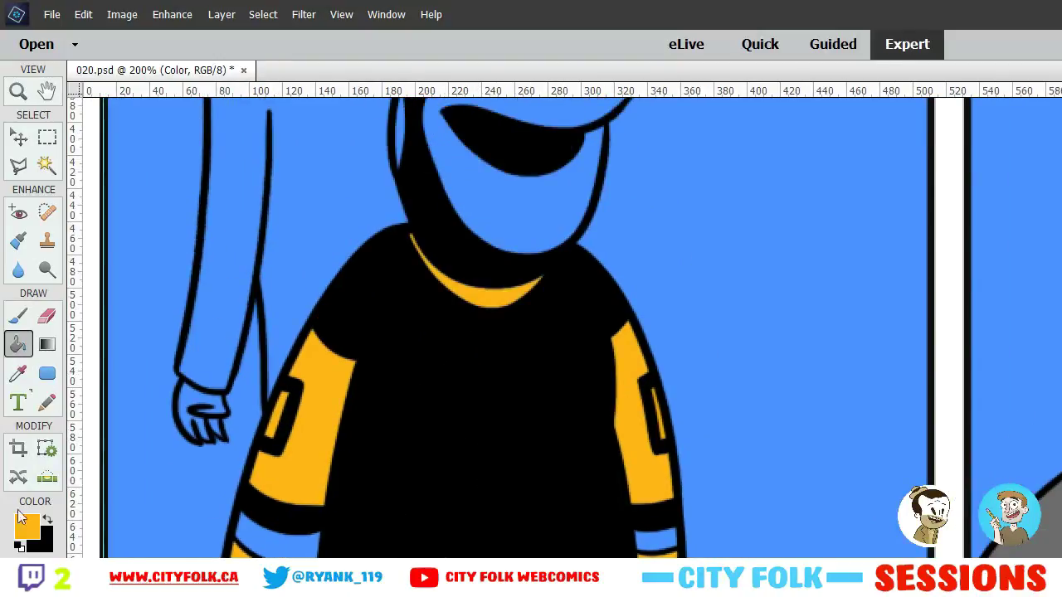
left_click(19, 547)
left_click(47, 520)
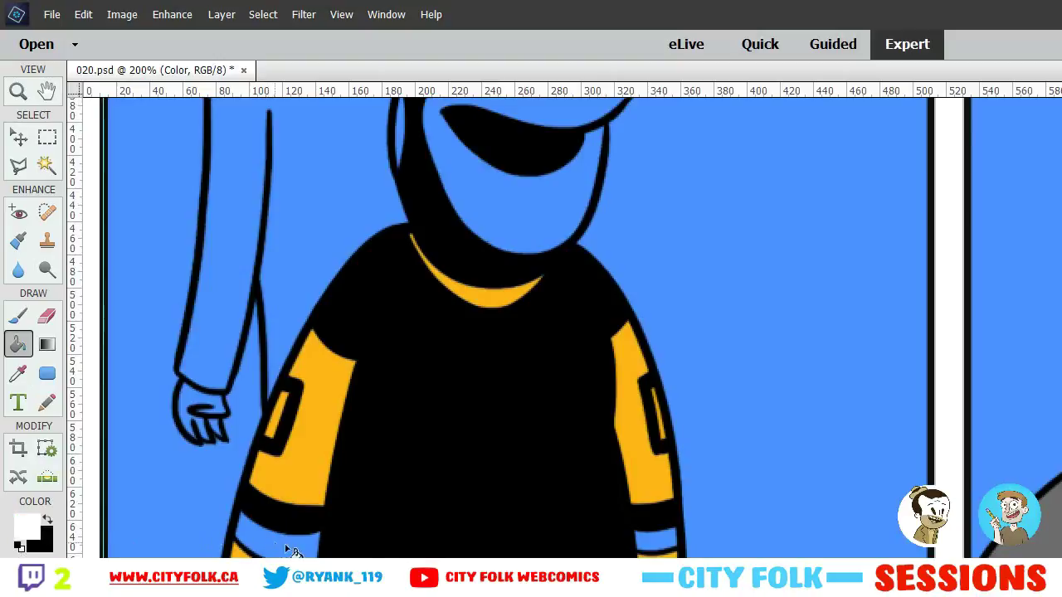
left_click(282, 548)
left_click(672, 541)
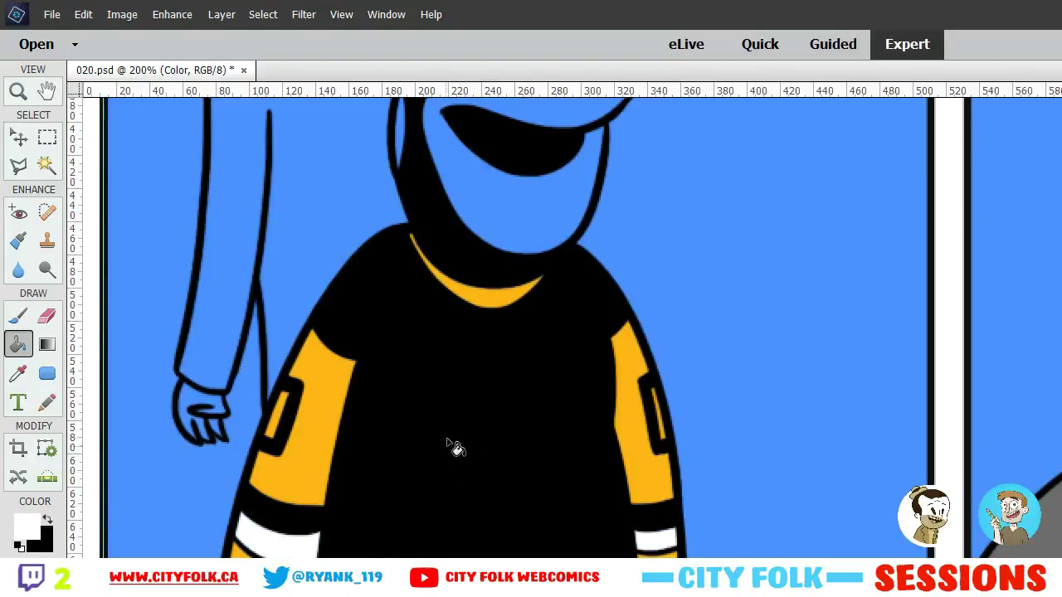
Fill the lowest stripe on both sleeves of the ICEBURGH jersey in the third panel with white
scroll(510, 352, "up", 4)
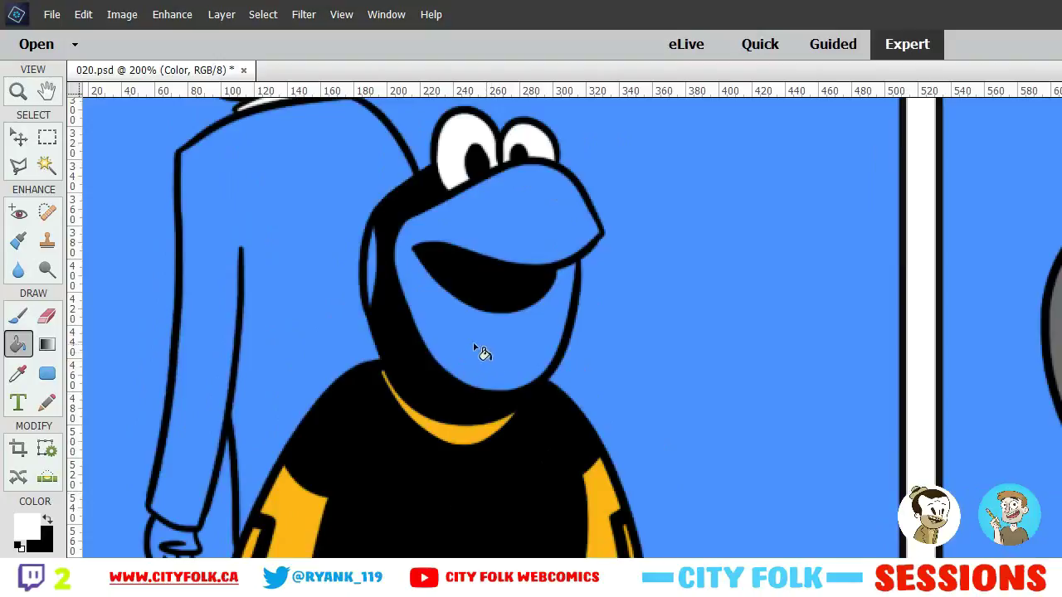
left_click_drag(651, 356, 168, 279)
left_click_drag(570, 443, 249, 301)
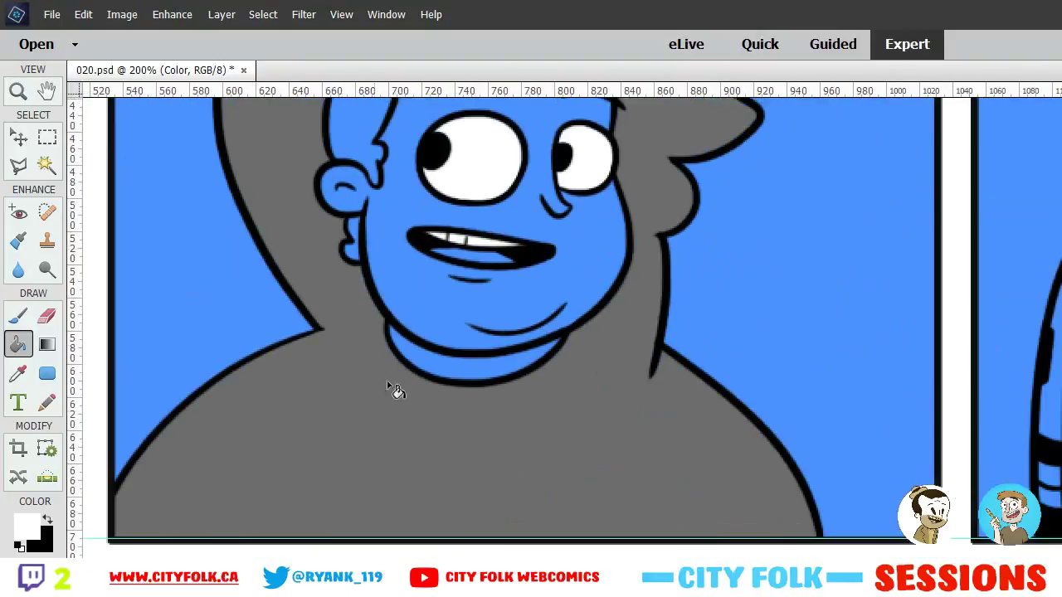
left_click_drag(635, 416, 249, 365)
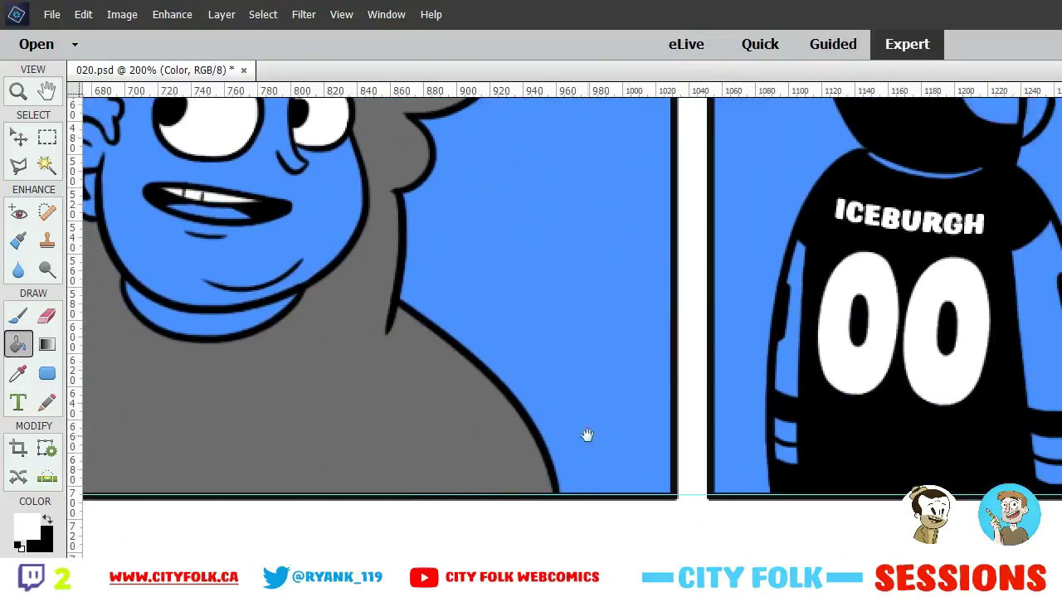
left_click_drag(691, 364, 194, 429)
left_click_drag(505, 457, 381, 476)
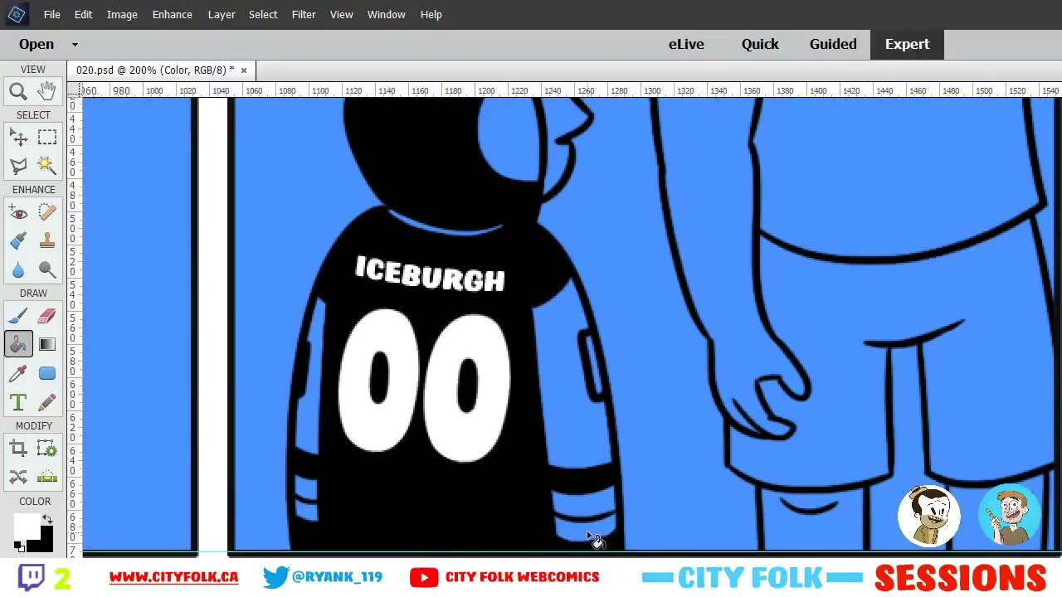
left_click(593, 535)
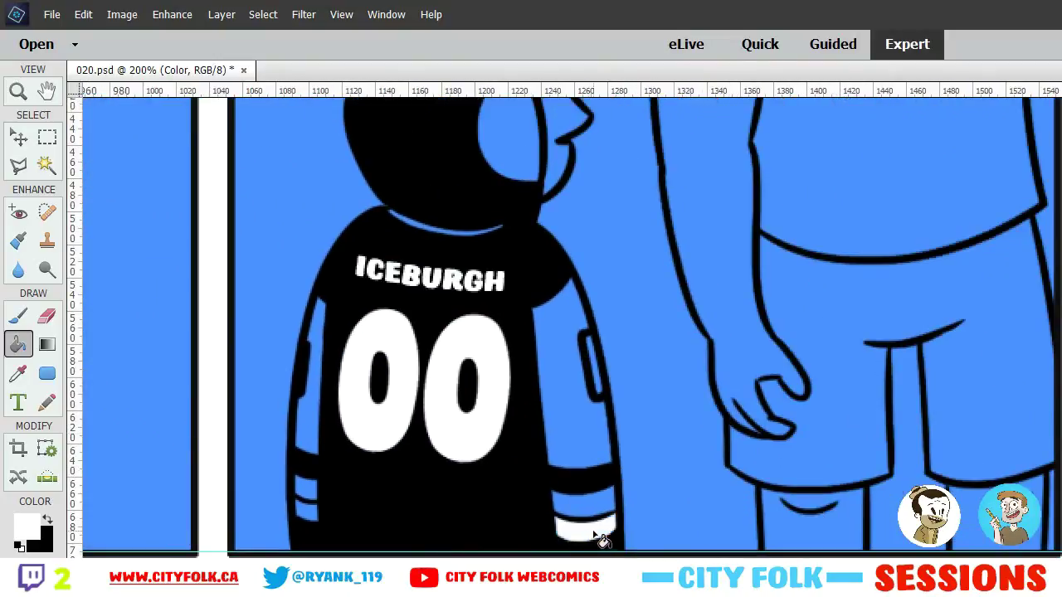
left_click(310, 512)
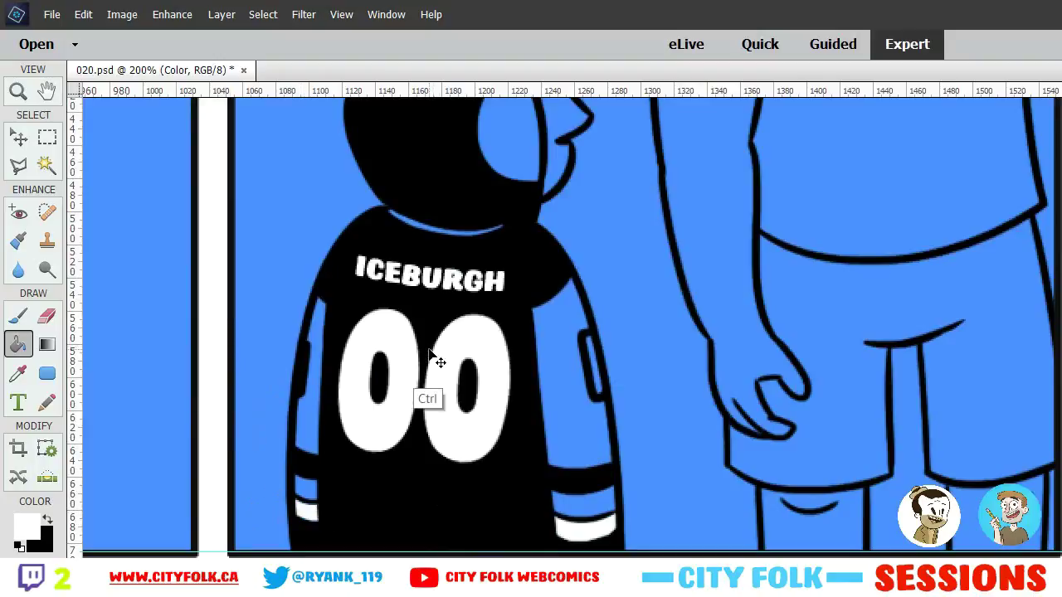
key("ctrl+minus")
key("ctrl+minus")
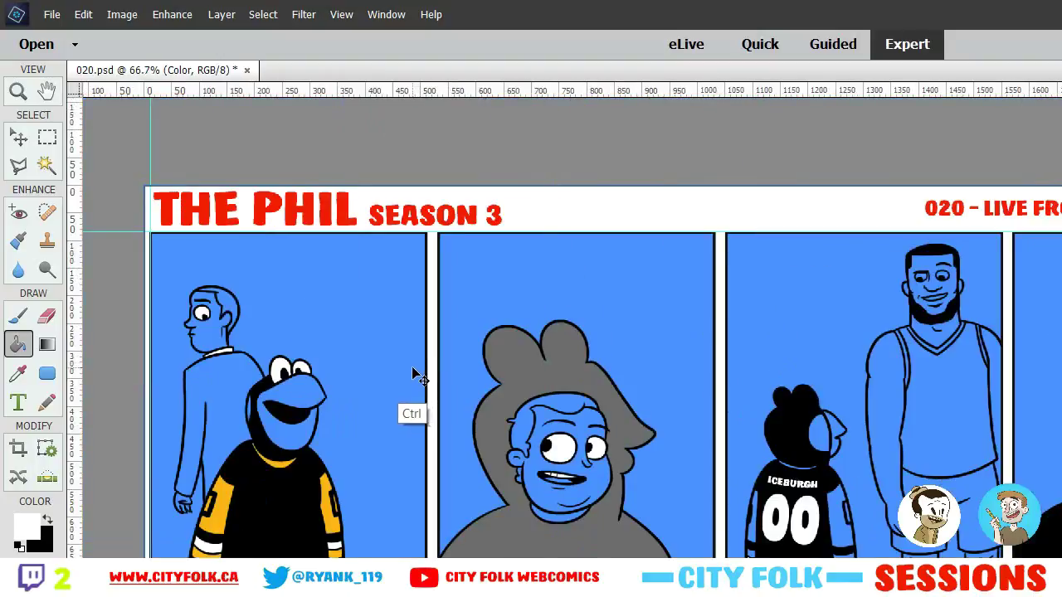
Fill the upper sleeve sections of the ICEBURGH jersey in the third panel golden yellow and brush the same colour inside the sleeve patch
key("ctrl+plus")
key("ctrl+plus")
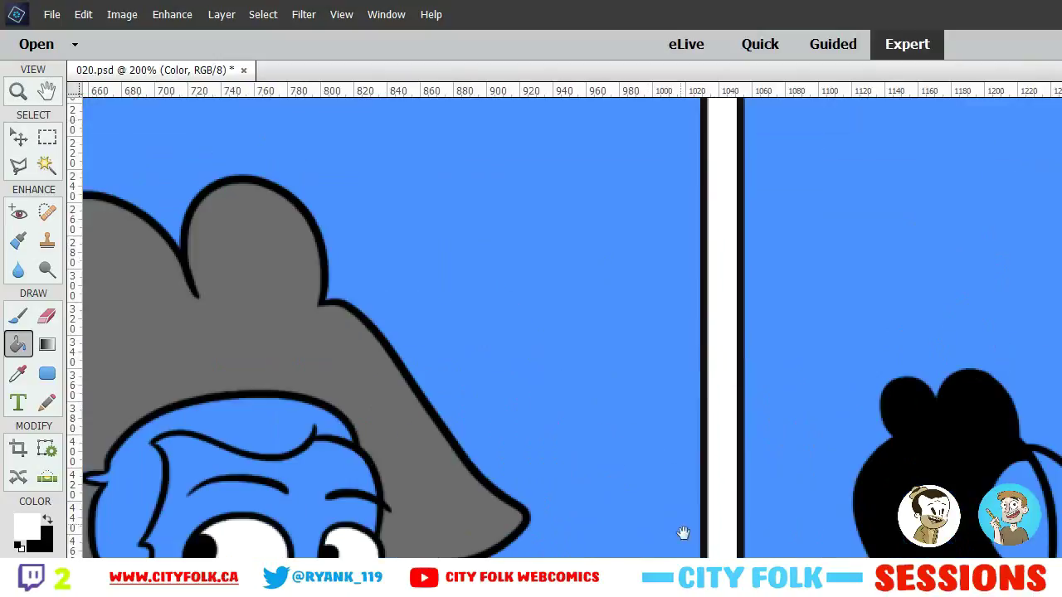
left_click_drag(682, 533, 275, 208)
key("ctrl+plus")
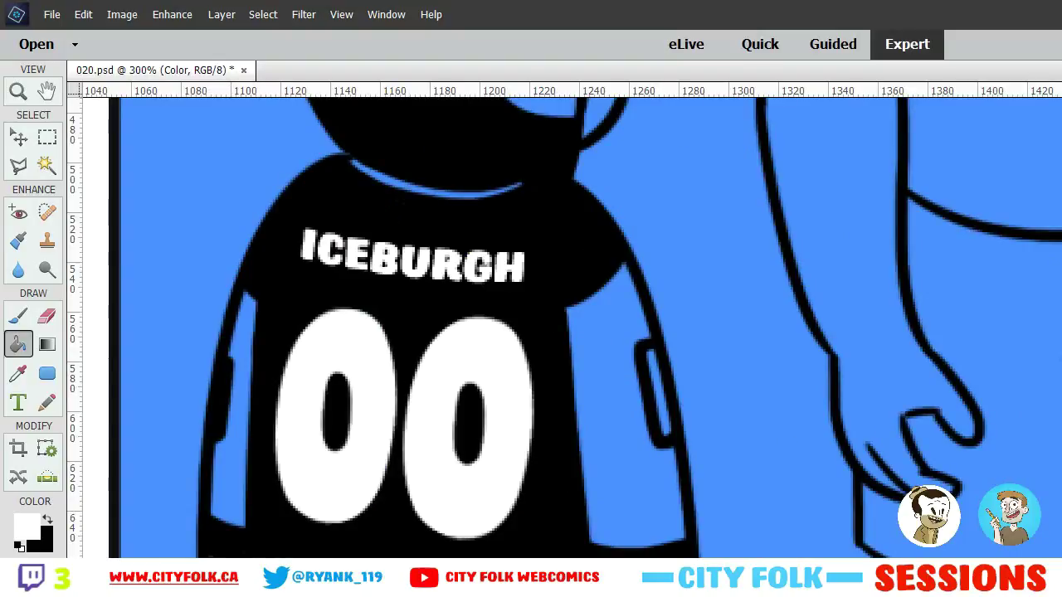
left_click(1053, 506)
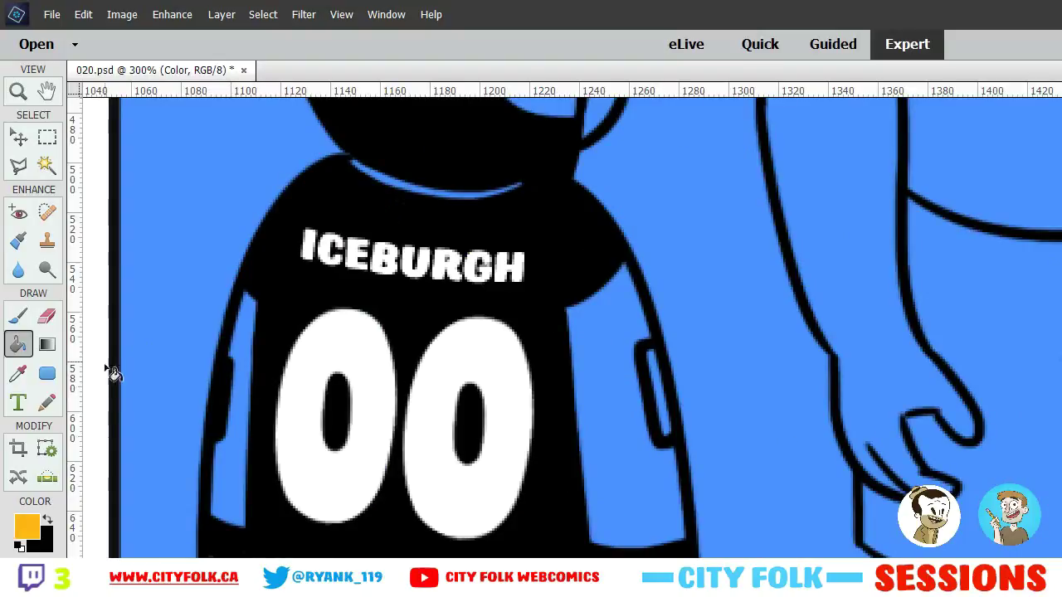
left_click(238, 462)
left_click(656, 500)
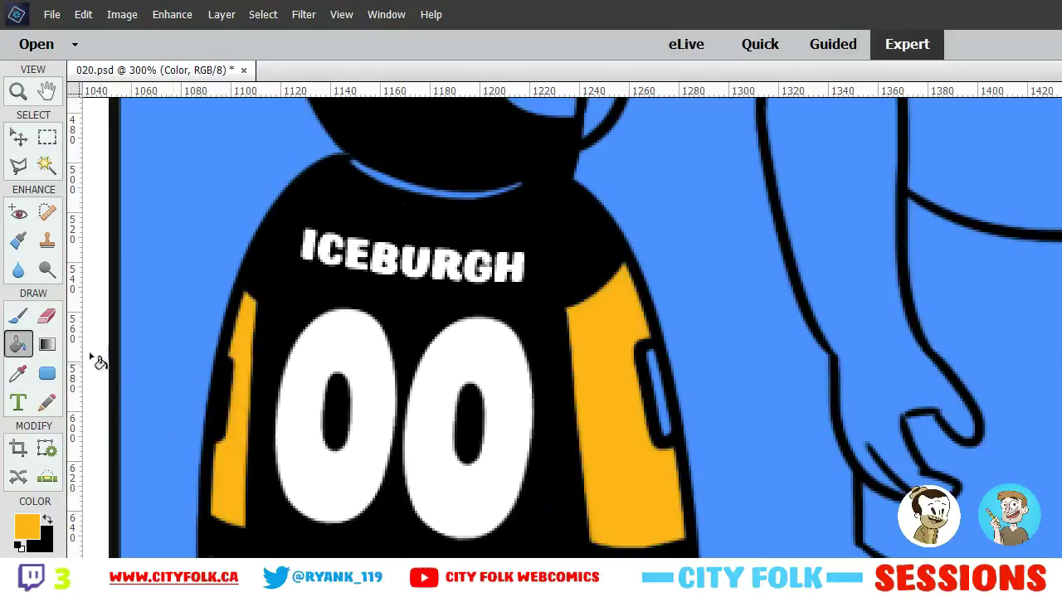
left_click(19, 317)
mouse_move(662, 363)
left_mouse_down()
mouse_move(656, 390)
mouse_move(670, 437)
left_mouse_up()
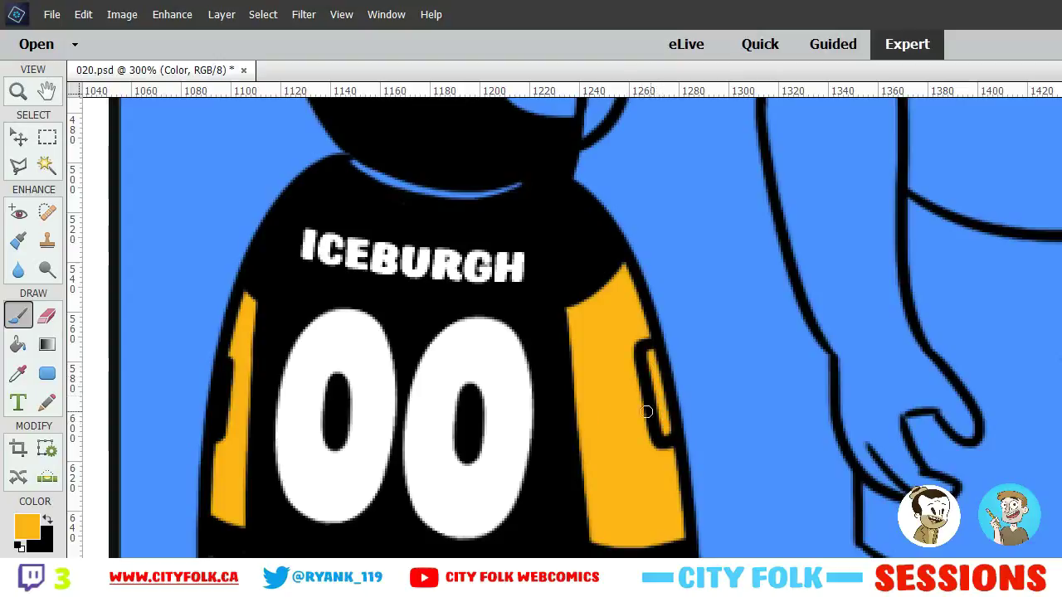
Paint the thin collar line above the ICEBURGH lettering golden yellow with the Brush tool, using a different brush preset
left_click_drag(529, 297, 531, 431)
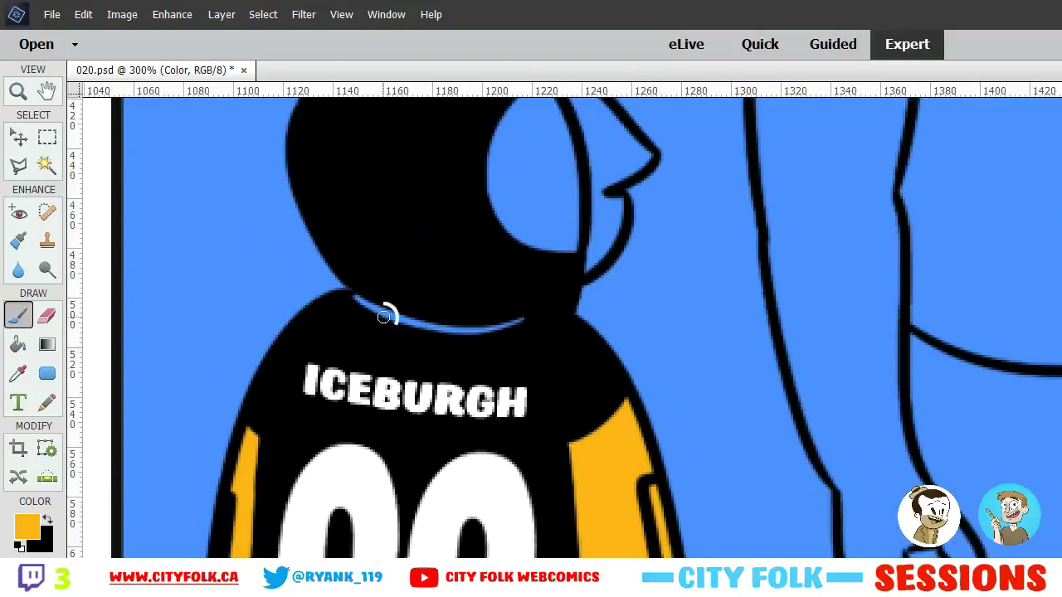
right_click(384, 316)
right_click(543, 328)
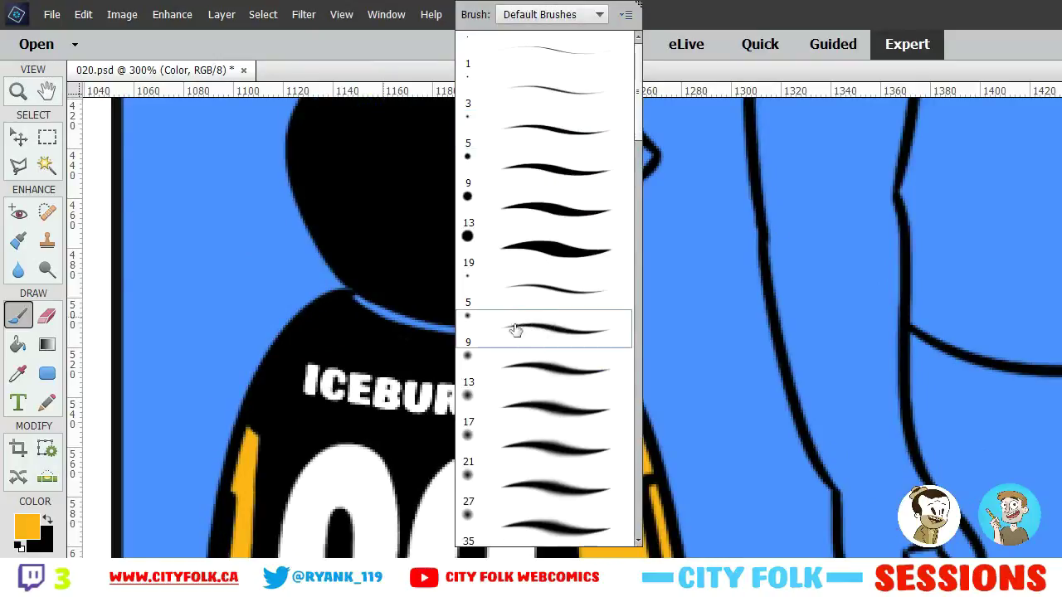
left_click(416, 340)
mouse_move(432, 326)
left_mouse_down()
mouse_move(370, 321)
mouse_move(355, 303)
mouse_move(390, 313)
left_mouse_up()
right_click(331, 507)
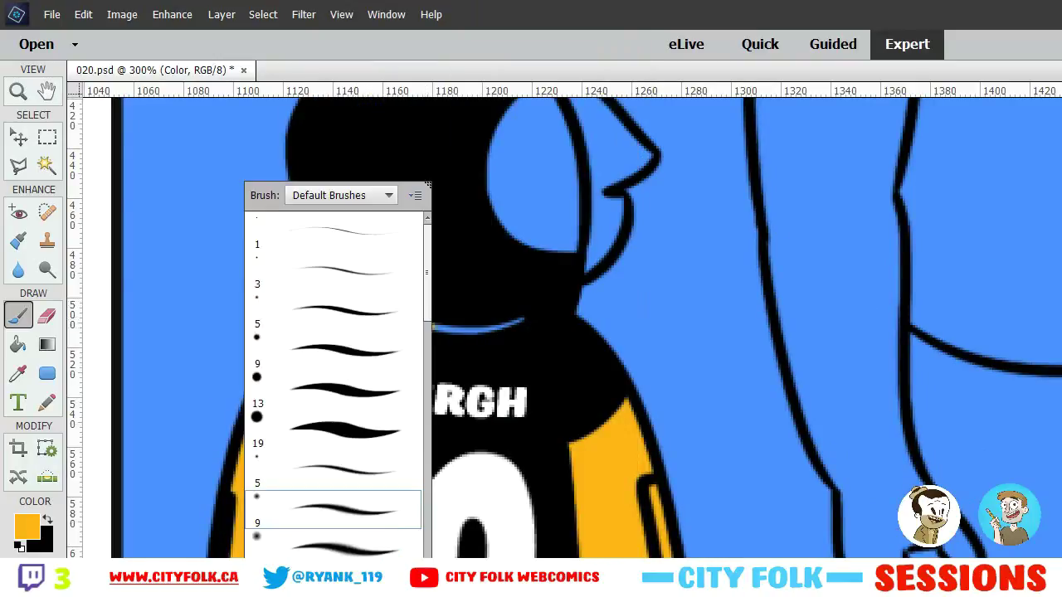
left_click(354, 401)
mouse_move(536, 313)
left_mouse_down()
mouse_move(431, 324)
mouse_move(361, 307)
left_mouse_up()
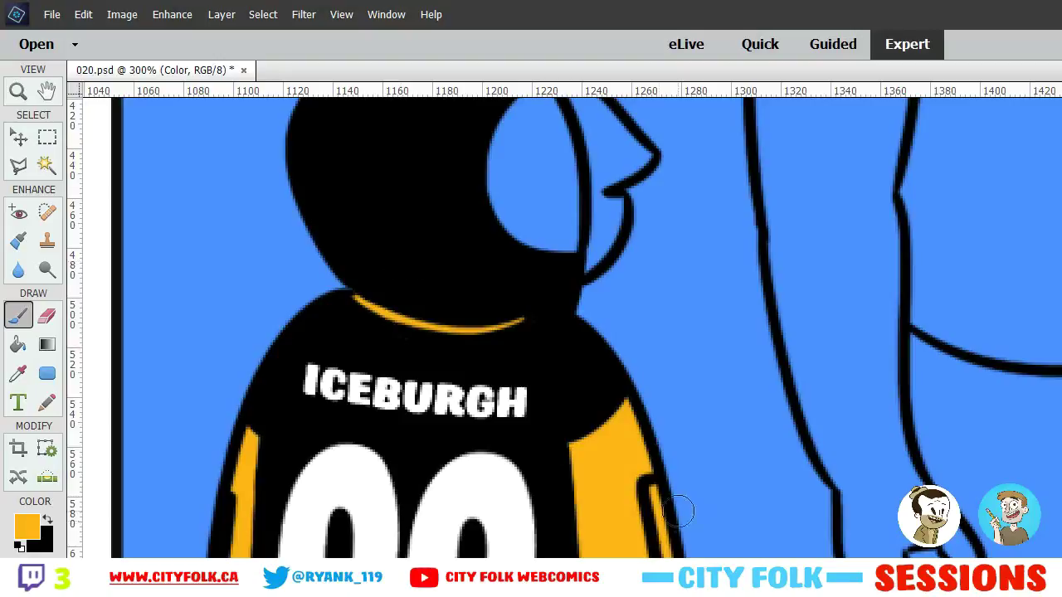
Fill the V-shaped jersey collar of the mascot in the fourth panel with golden yellow
key("space")
mouse_move(449, 307)
left_mouse_down()
mouse_move(405, 353)
mouse_move(374, 415)
left_mouse_up()
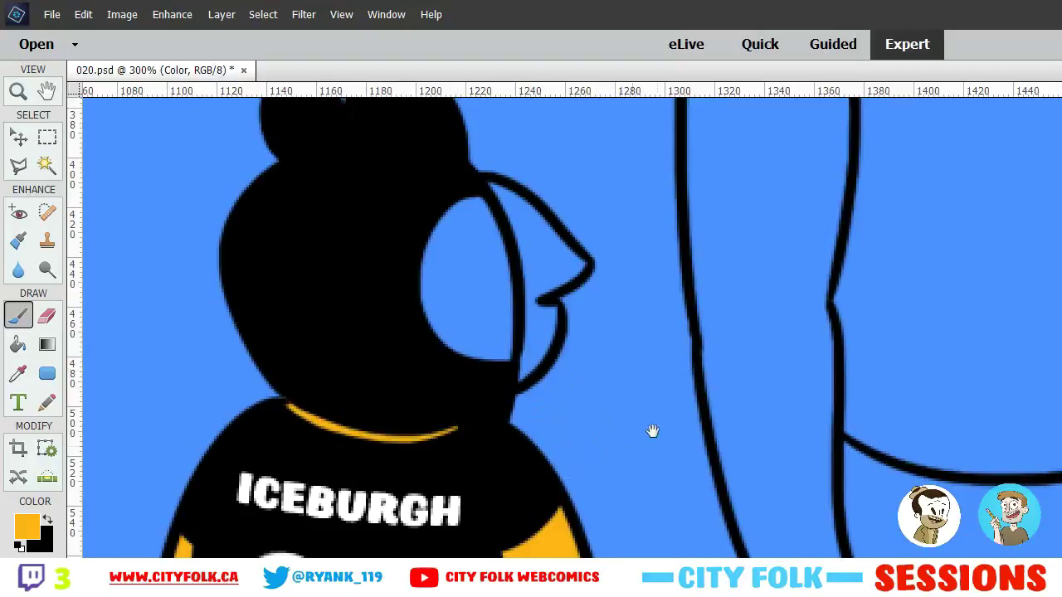
key("space")
left_click_drag(664, 526, 346, 207)
left_click_drag(801, 444, 192, 351)
left_click_drag(521, 373, 263, 401)
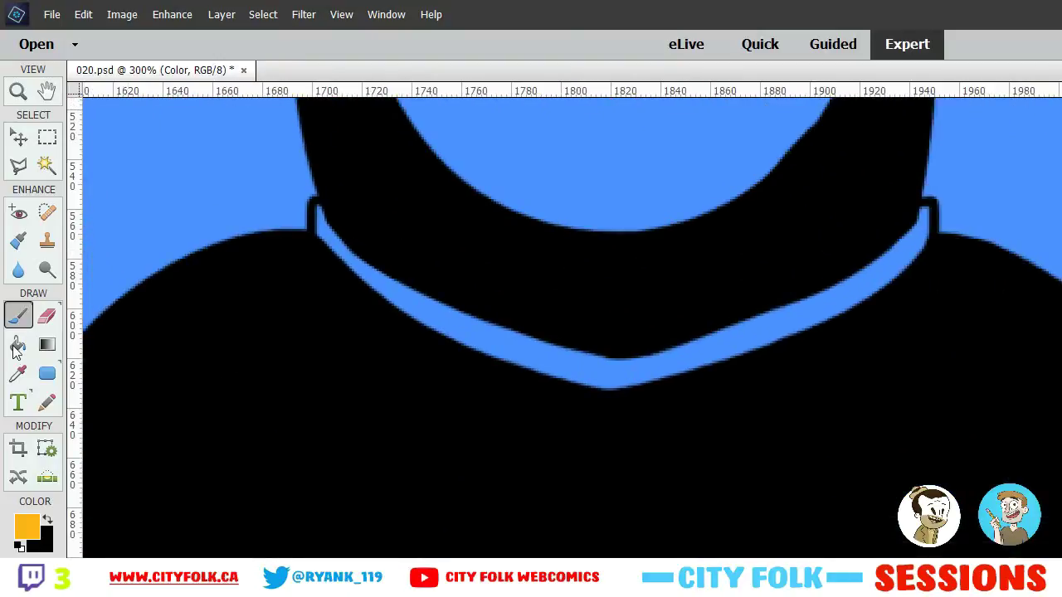
left_click(18, 345)
left_click(488, 353)
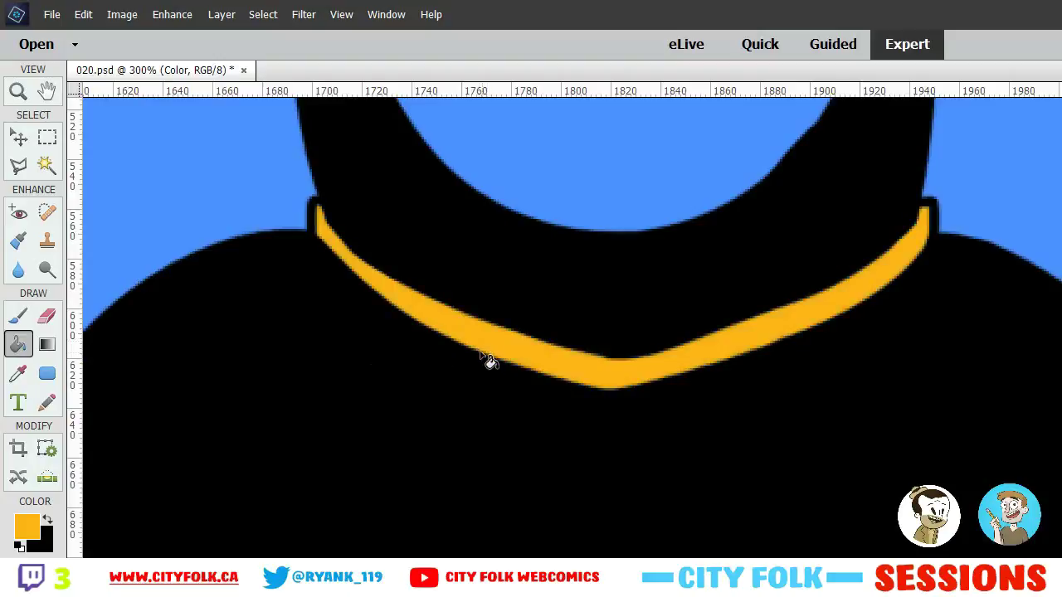
left_click(13, 318)
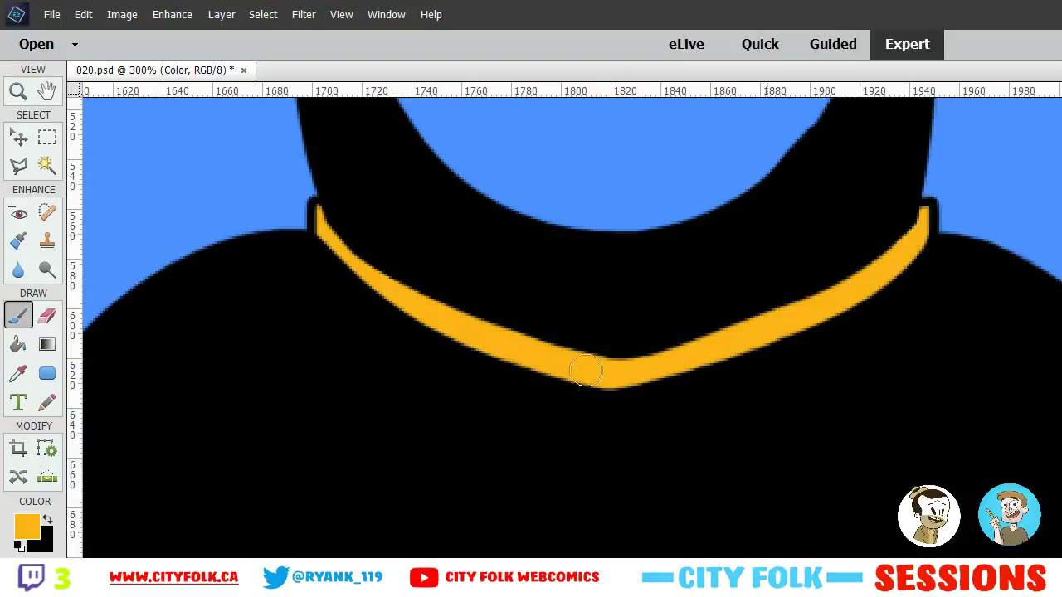
Make white the foreground colour and fill both of the mascot's eyes in the fourth panel with it
key("space")
left_click_drag(628, 291, 566, 517)
left_click_drag(749, 250, 699, 553)
left_click(18, 546)
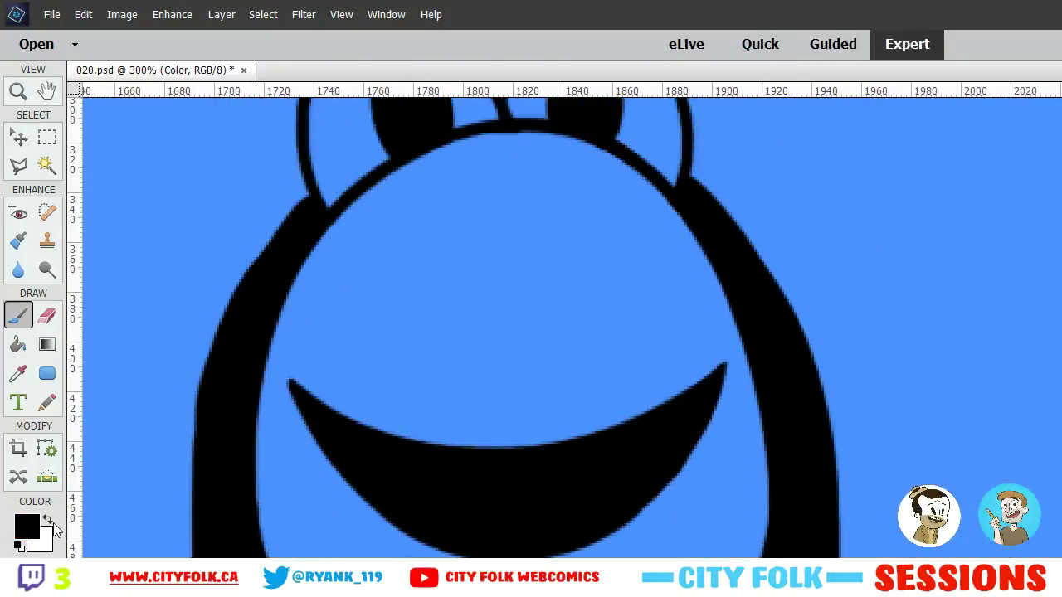
left_click(47, 520)
left_click_drag(479, 301, 419, 449)
left_click(17, 346)
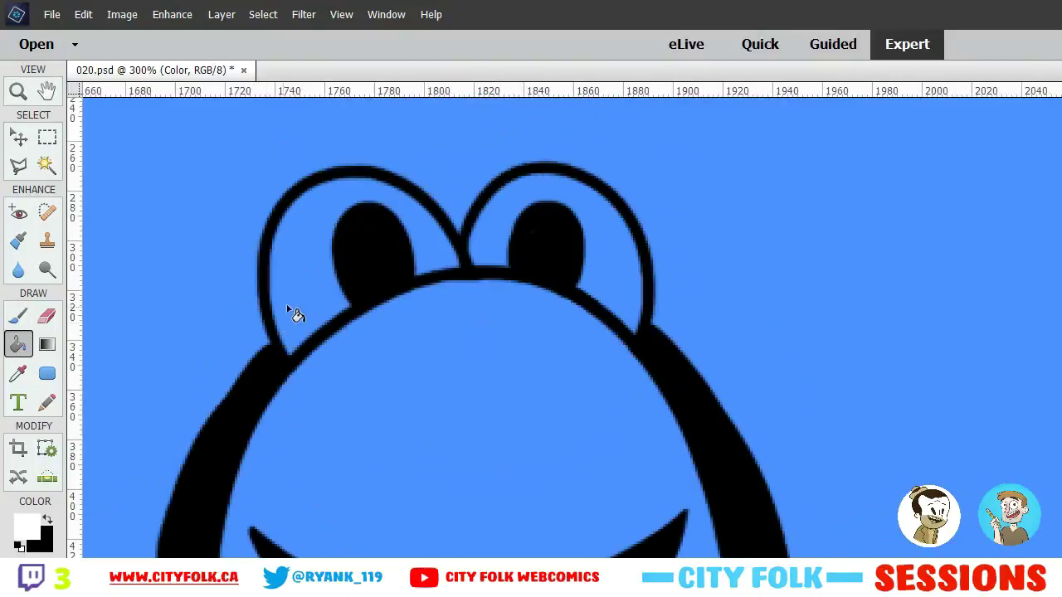
left_click(299, 312)
left_click(503, 237)
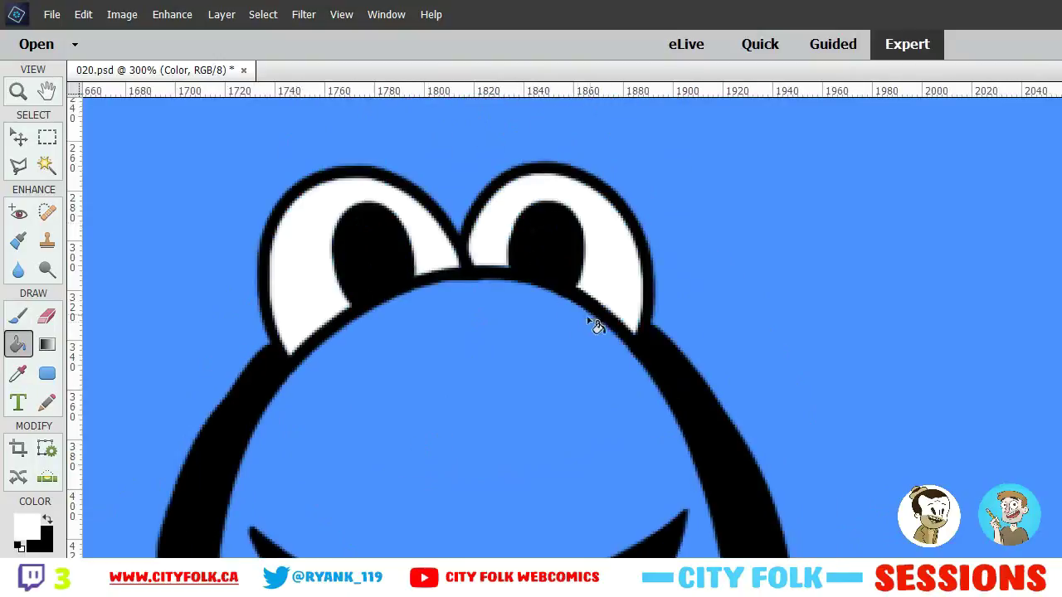
Fill both eyes and the teeth of the bearded basketball player in the third panel with white
key("ctrl")
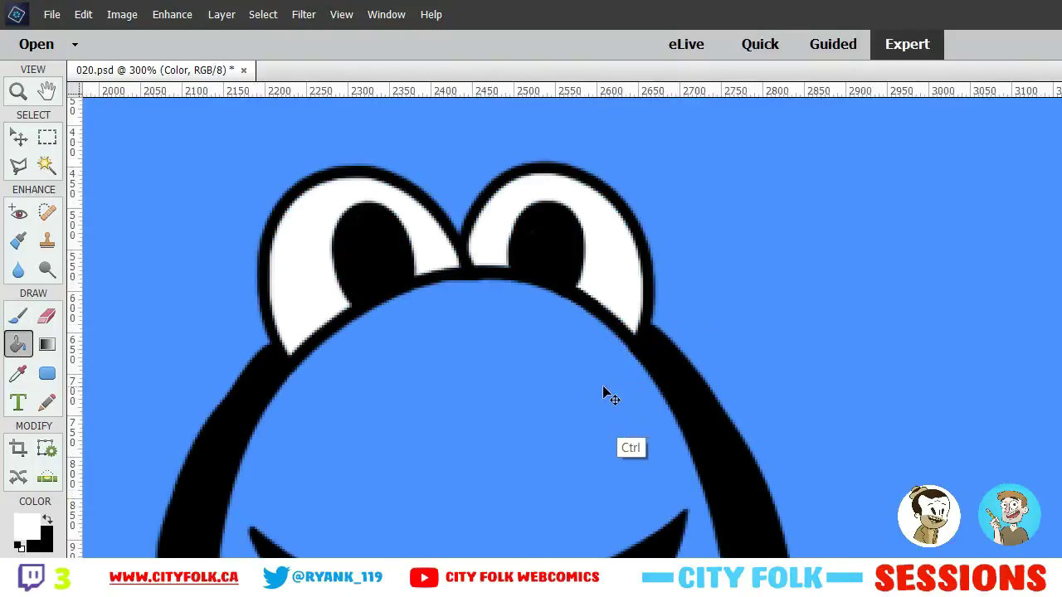
key("ctrl+minus")
scroll(489, 423, "up", 4)
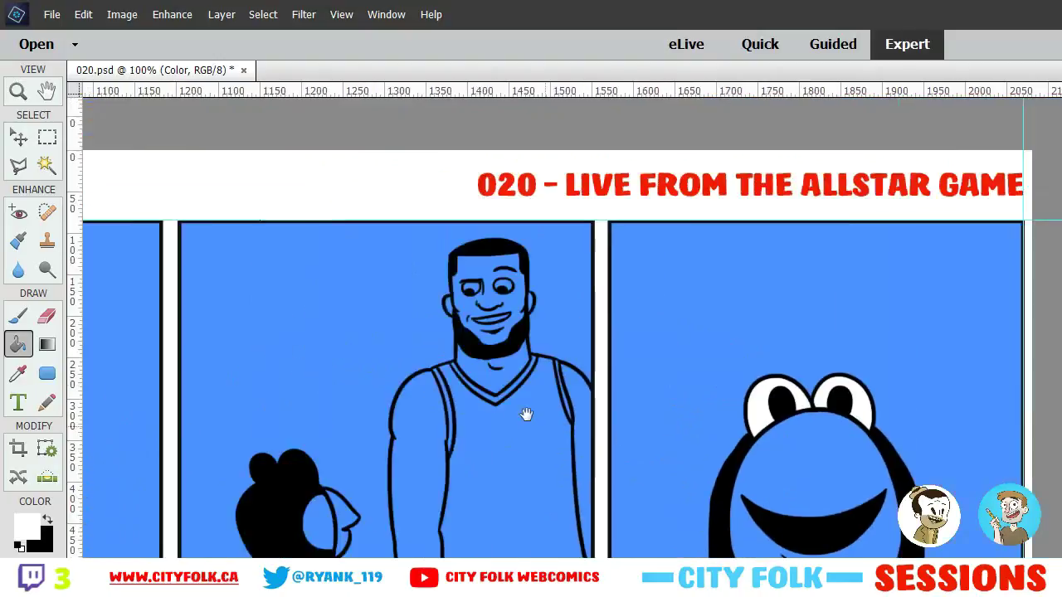
left_click_drag(412, 322, 667, 540)
key("ctrl+plus")
left_click_drag(271, 420, 457, 492)
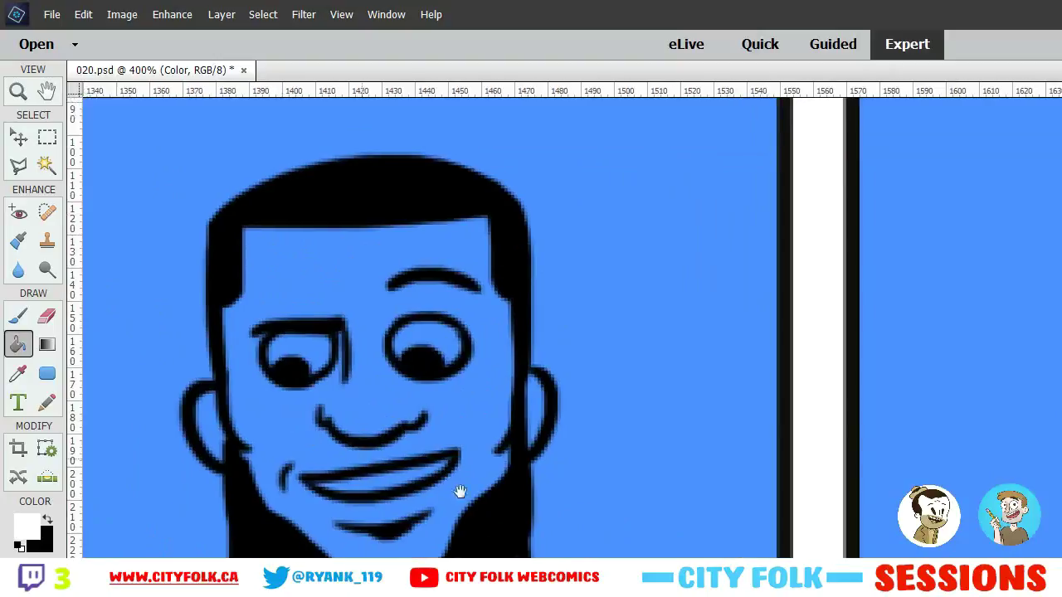
left_click(473, 419)
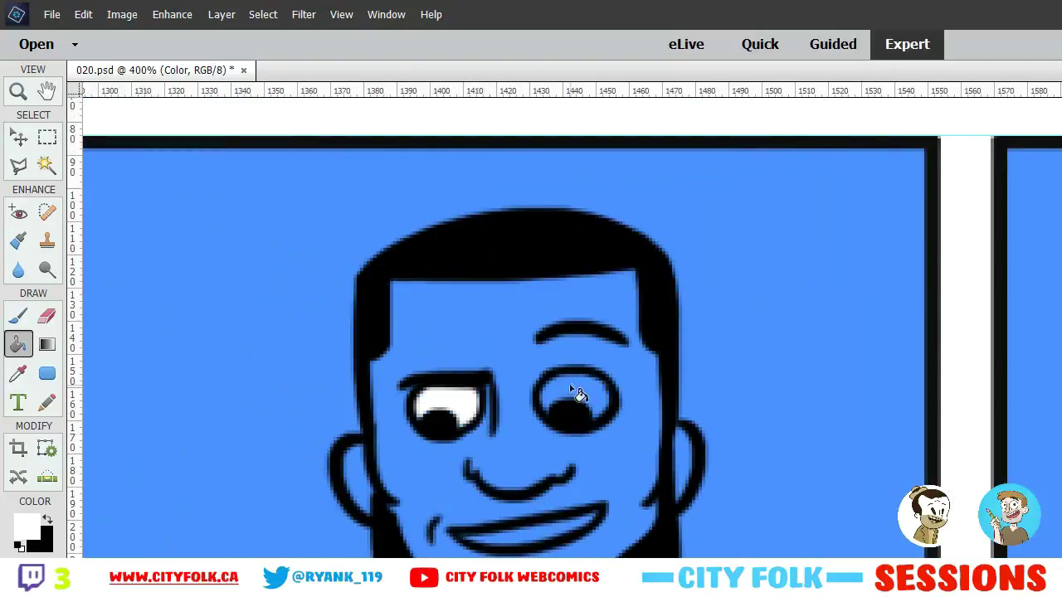
left_click(572, 397)
left_click(538, 534)
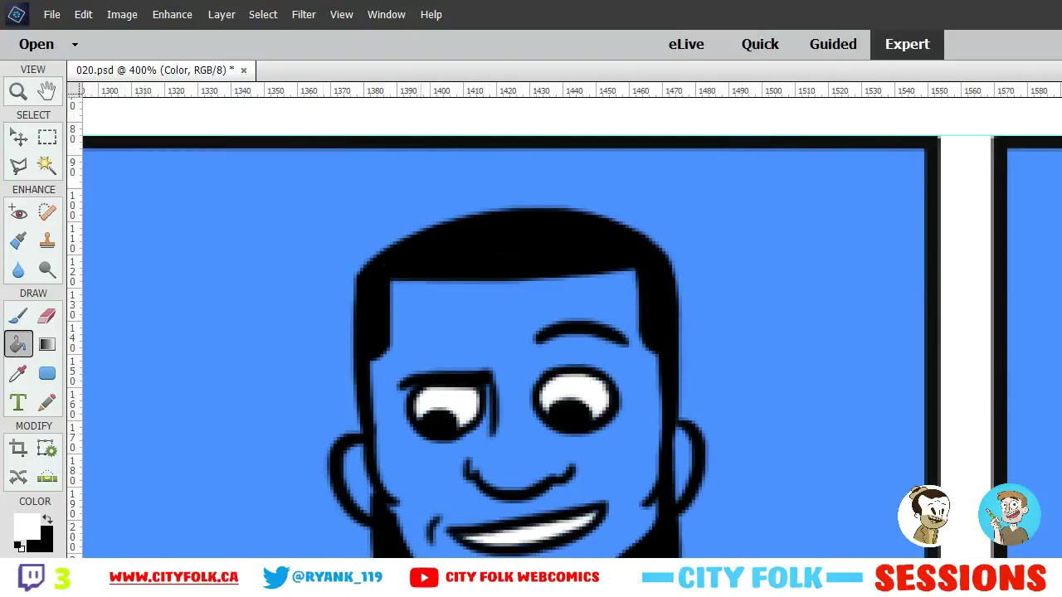
Fill the face, ear and neck of the man inside the grey costume in the second panel with a beige skin tone
key("ctrl+minus")
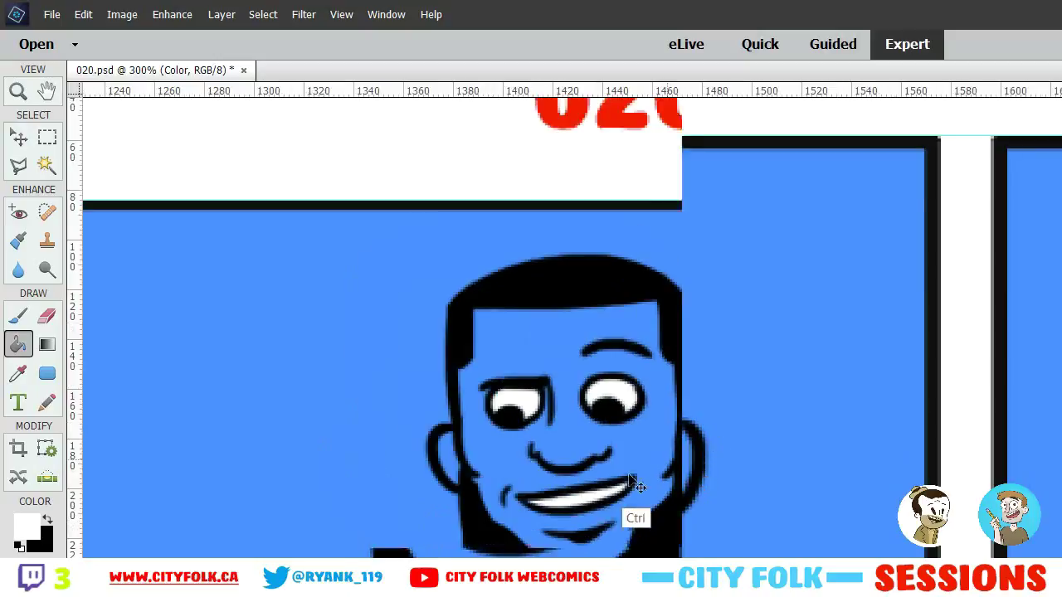
key("ctrl+minus")
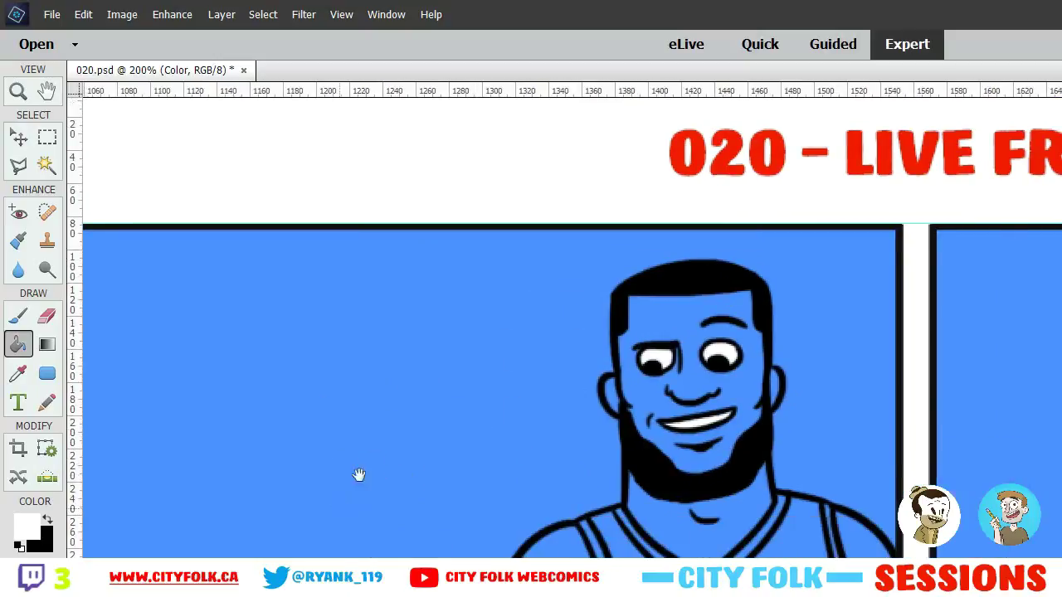
left_click_drag(357, 474, 962, 83)
mouse_move(453, 379)
left_mouse_down()
mouse_move(514, 328)
mouse_move(836, 202)
left_mouse_up()
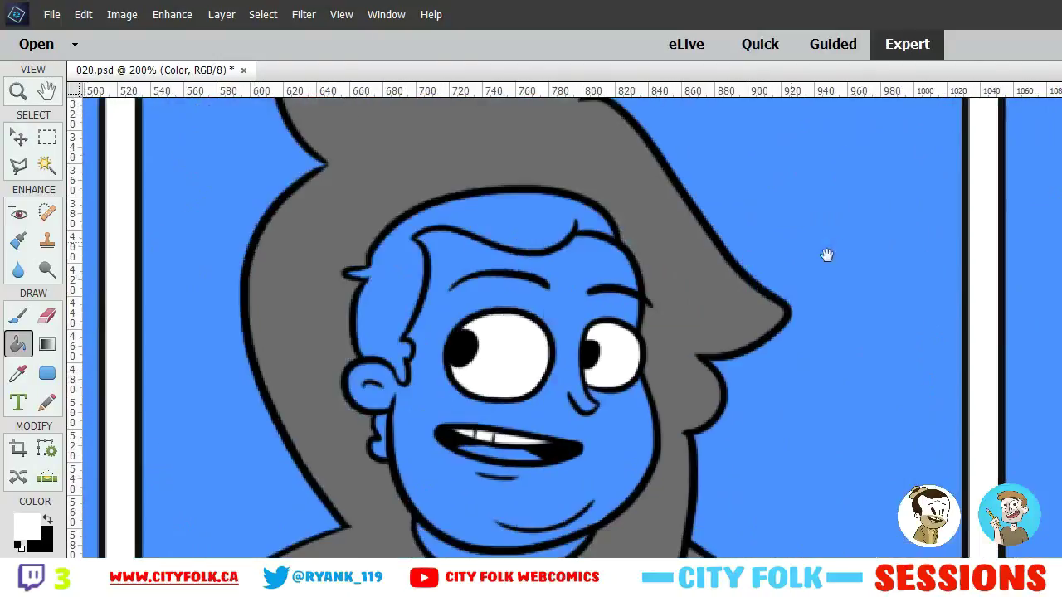
left_click_drag(489, 365, 898, 328)
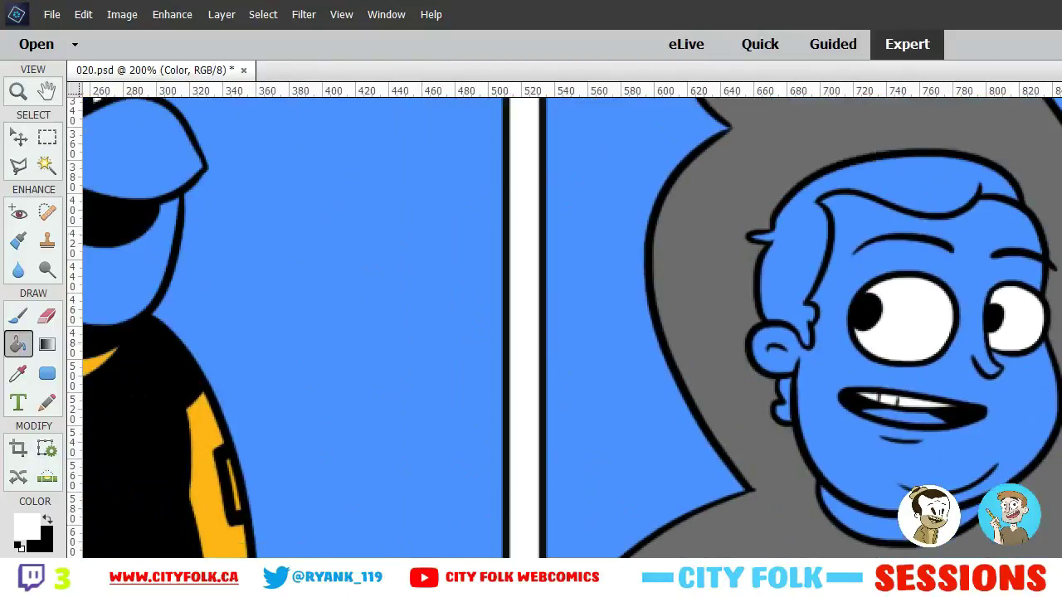
left_click(929, 480)
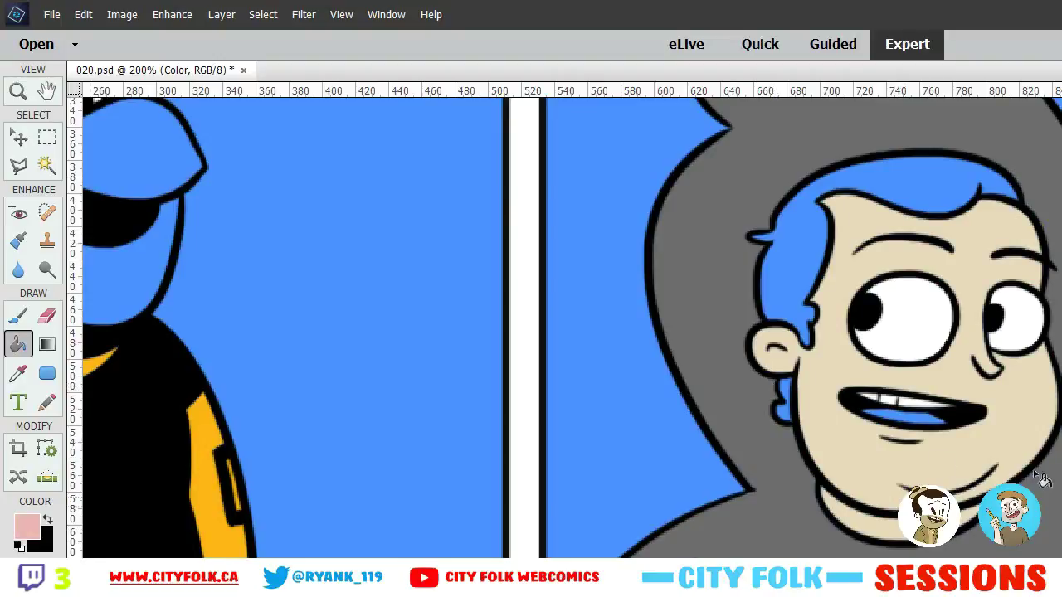
Fill the second-panel man's tongue with light pink and his hair, including the patch below the ear, with brown
left_click(871, 419)
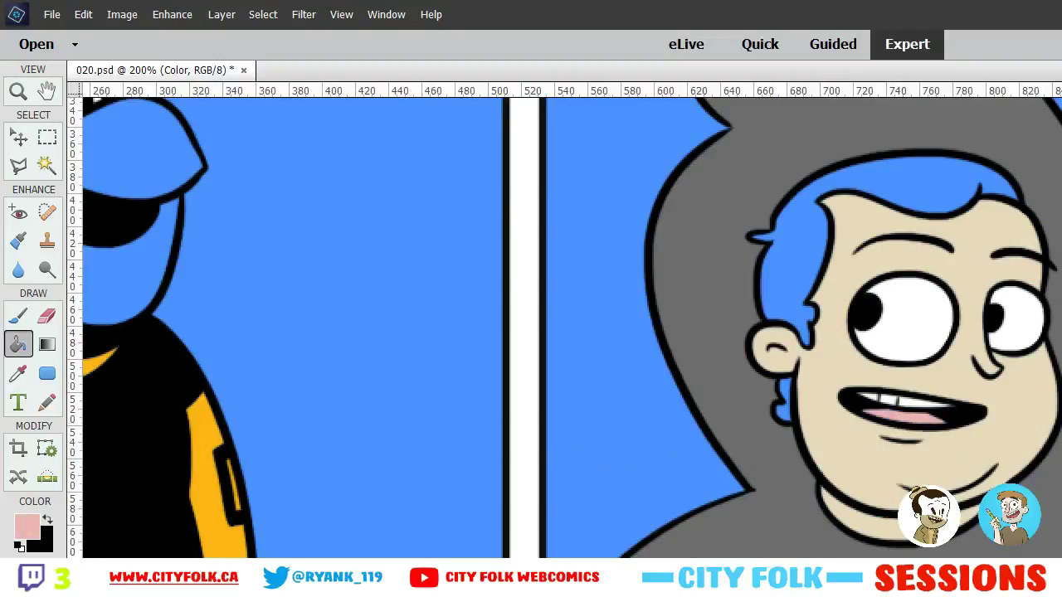
left_click(797, 283)
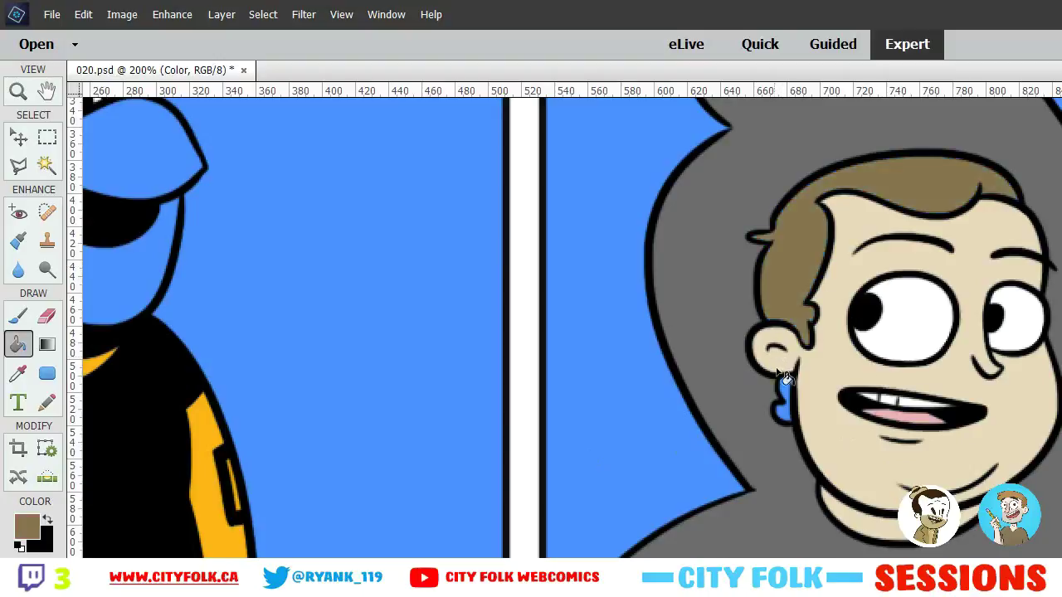
left_click(788, 390)
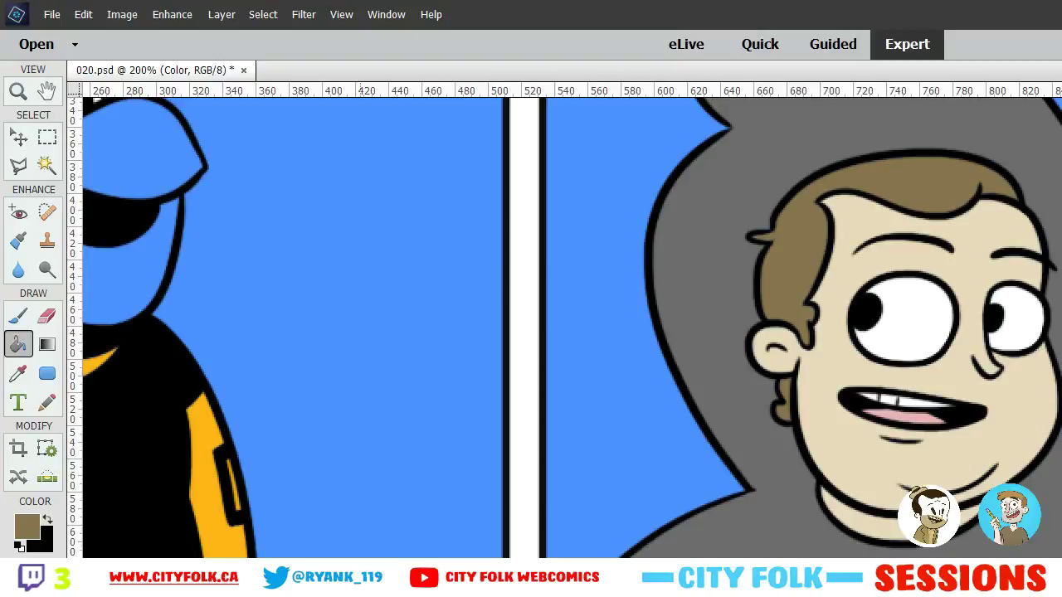
Fill the hand of the man standing behind the mascot in the first panel with beige and his face with brown
left_click_drag(180, 339, 734, 274)
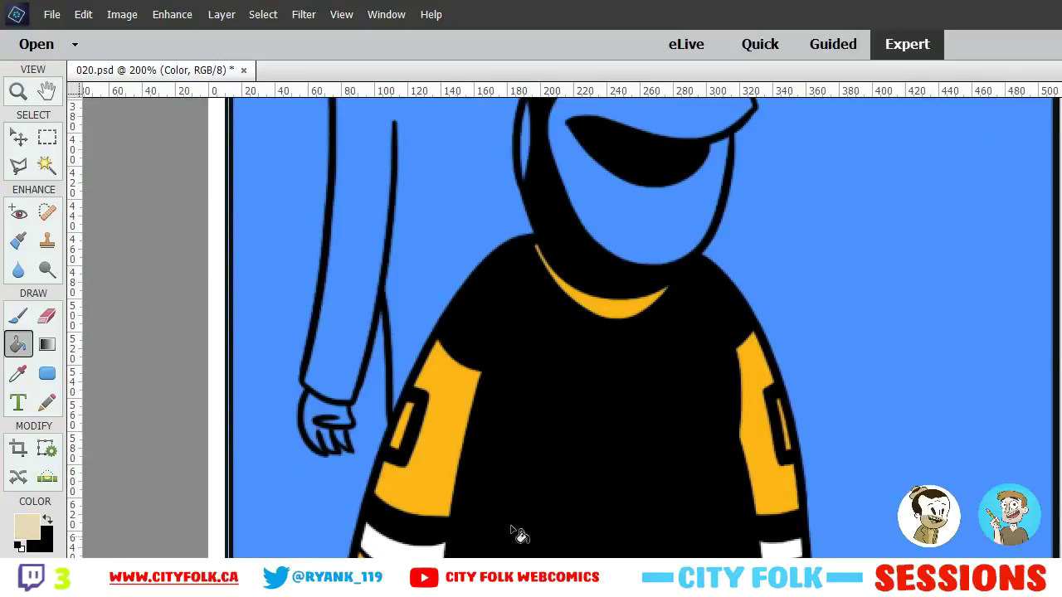
left_click(317, 408)
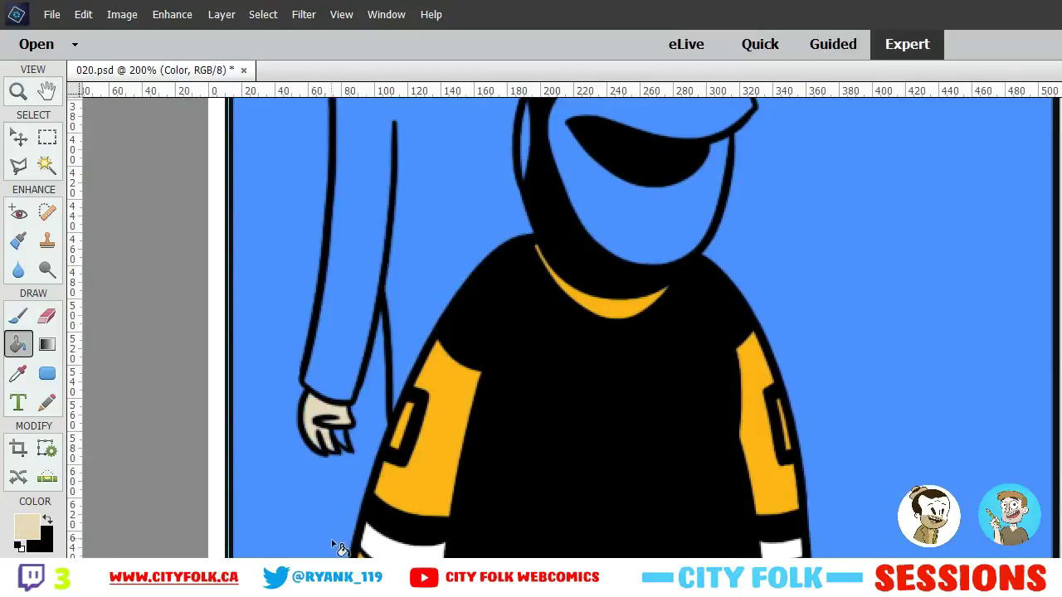
left_click_drag(407, 335, 404, 540)
left_click_drag(335, 337, 329, 523)
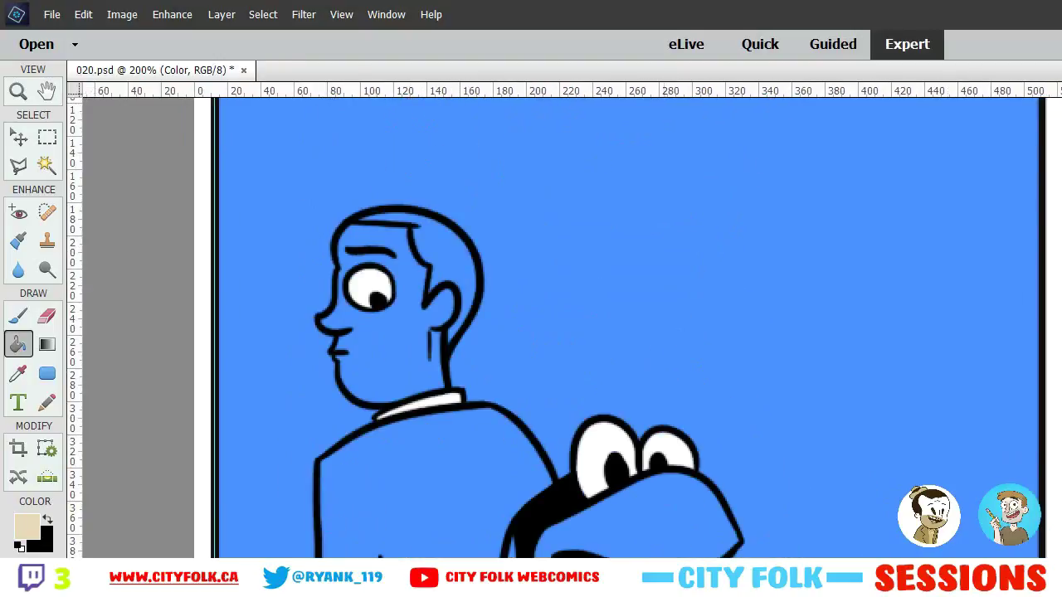
key("ctrl+minus")
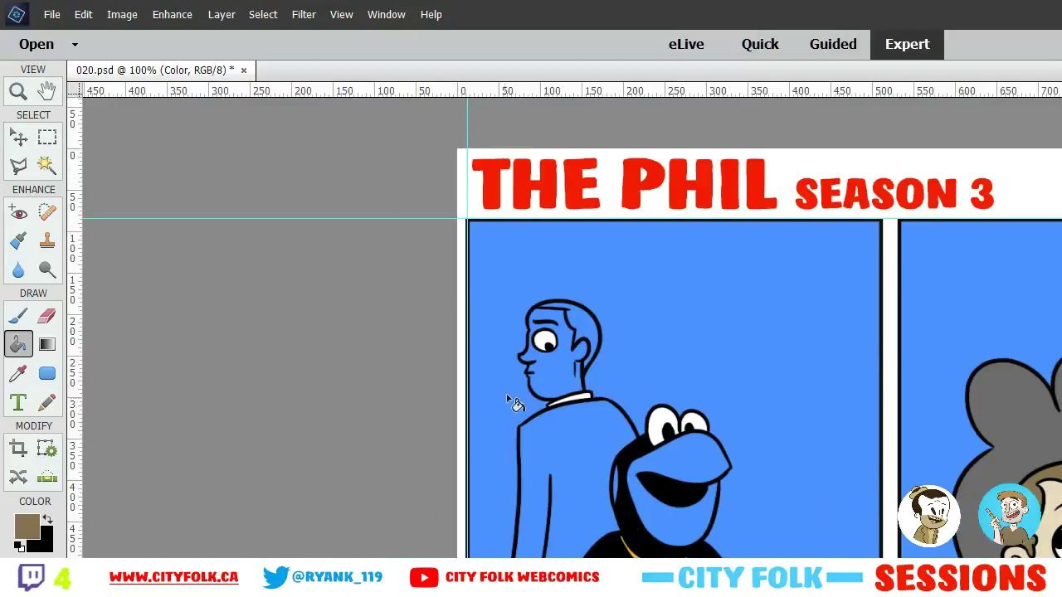
left_click(555, 386)
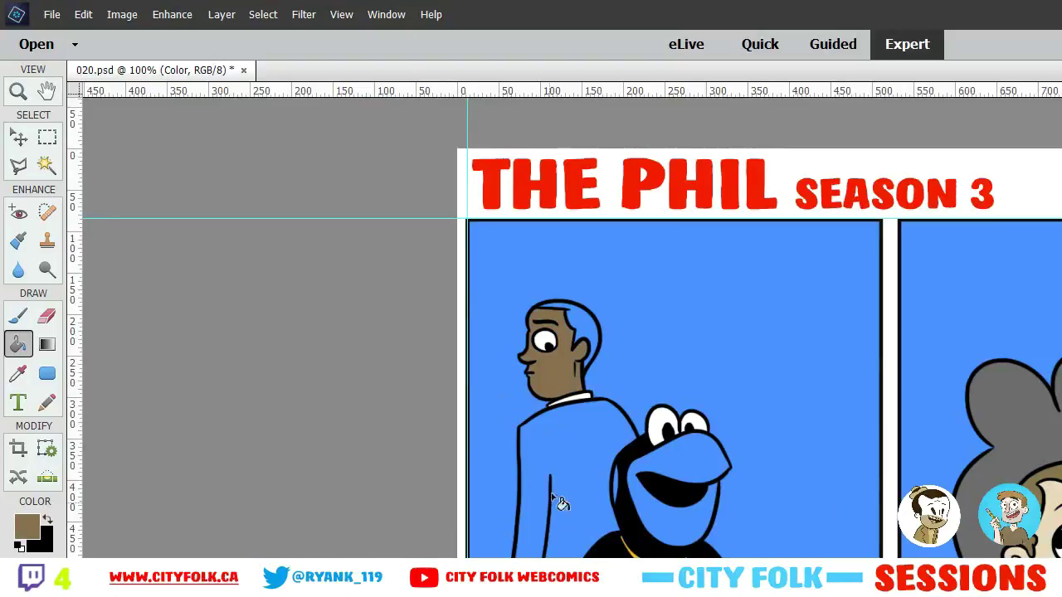
key("ctrl+plus")
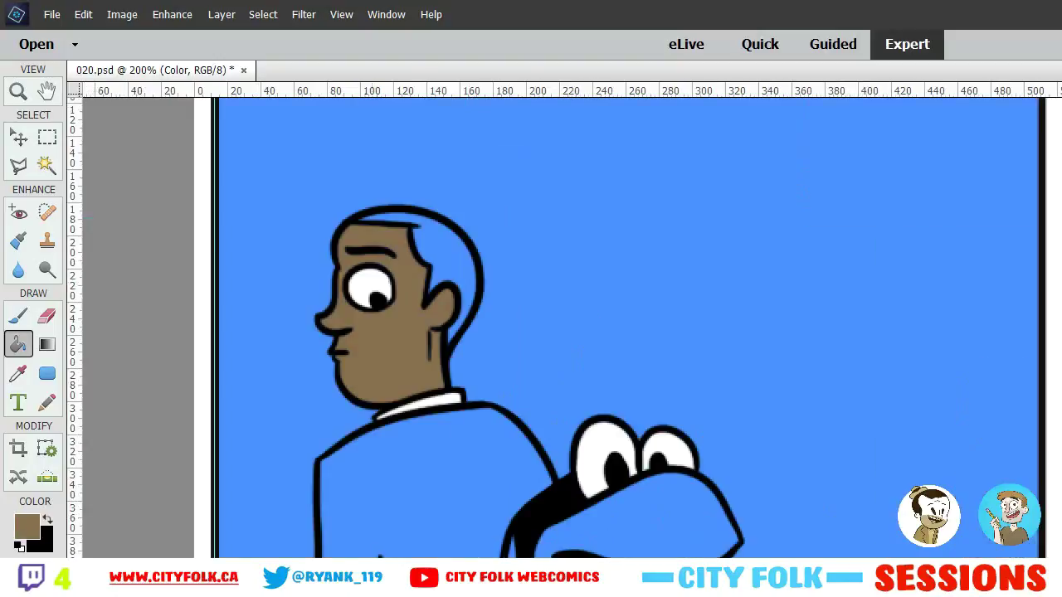
Touch up the brown fill in the hand of the man behind the mascot in the first panel using the Brush and Eraser
left_click_drag(375, 523, 550, 218)
key("ctrl+plus")
key("ctrl+plus")
key("ctrl+plus")
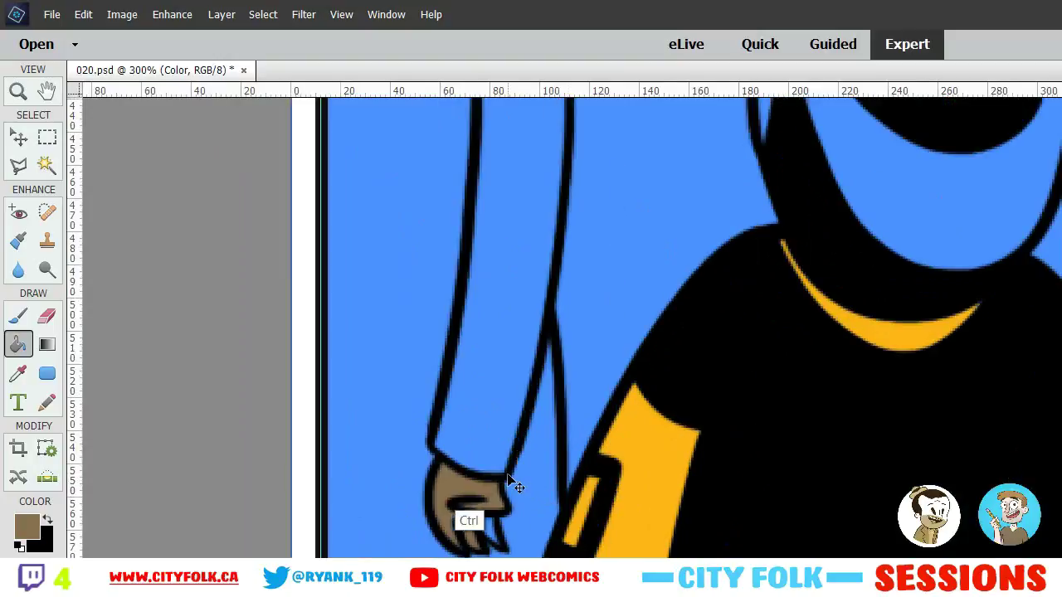
key("b")
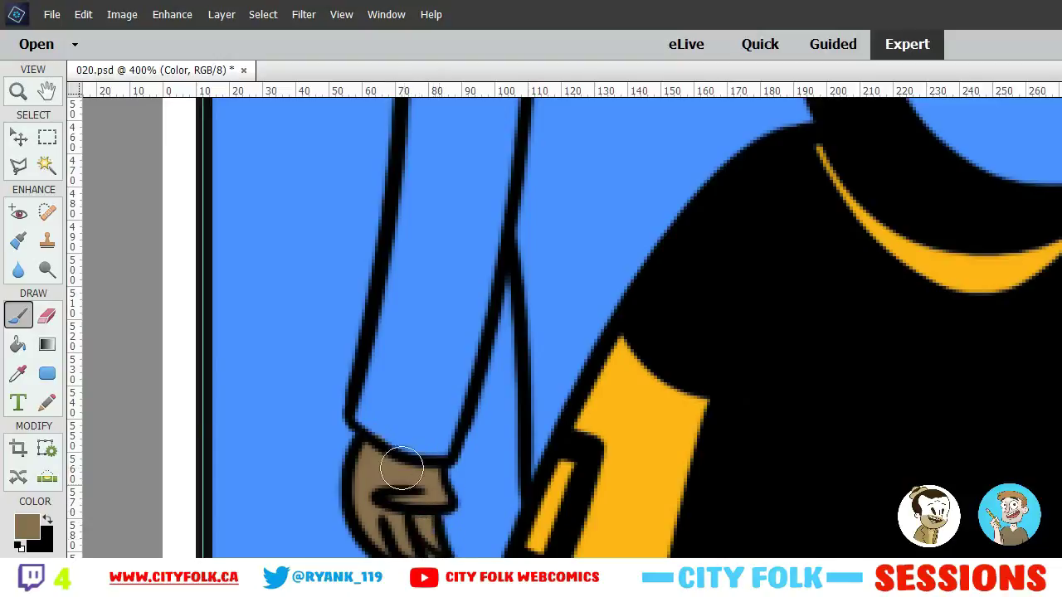
left_click(41, 316)
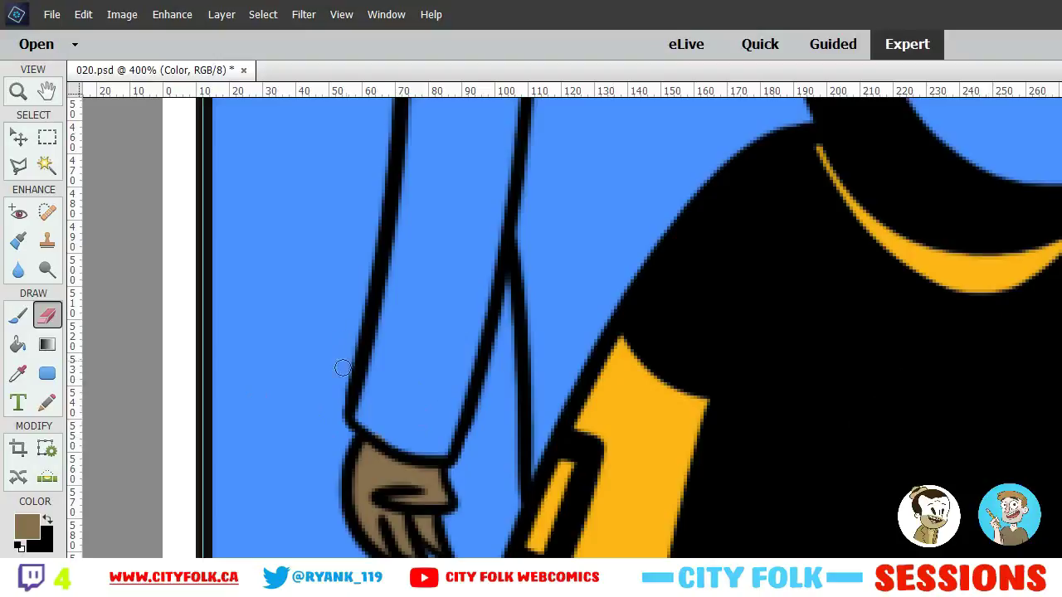
Fill the hair of the man behind the mascot in the first panel with a darker brown
key("ctrl+minus")
left_click_drag(505, 266, 456, 506)
left_click_drag(444, 282, 460, 593)
scroll(440, 439, "up", 6)
key("ctrl+plus")
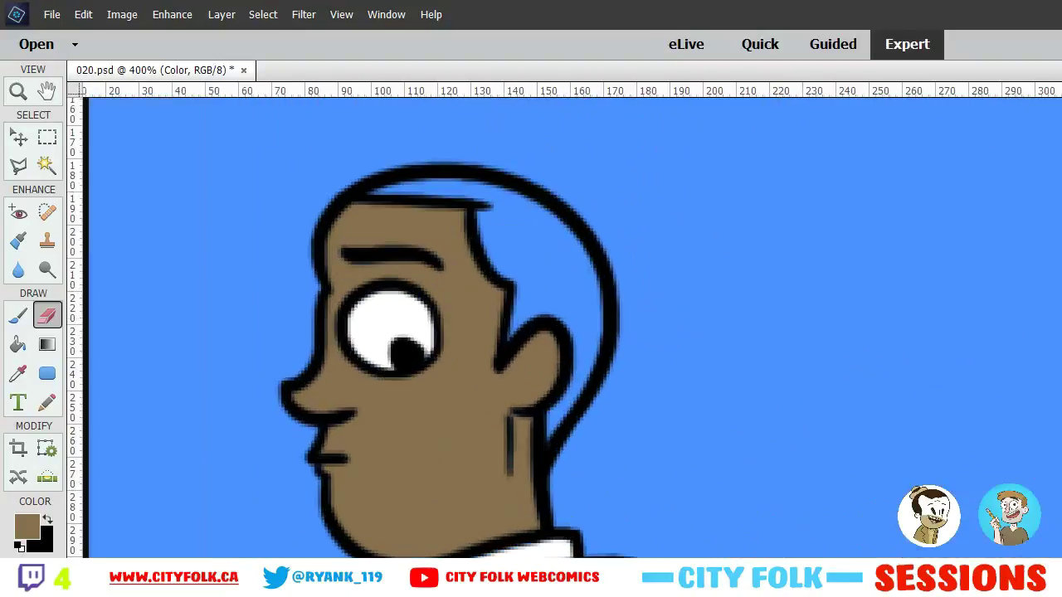
left_click(22, 523)
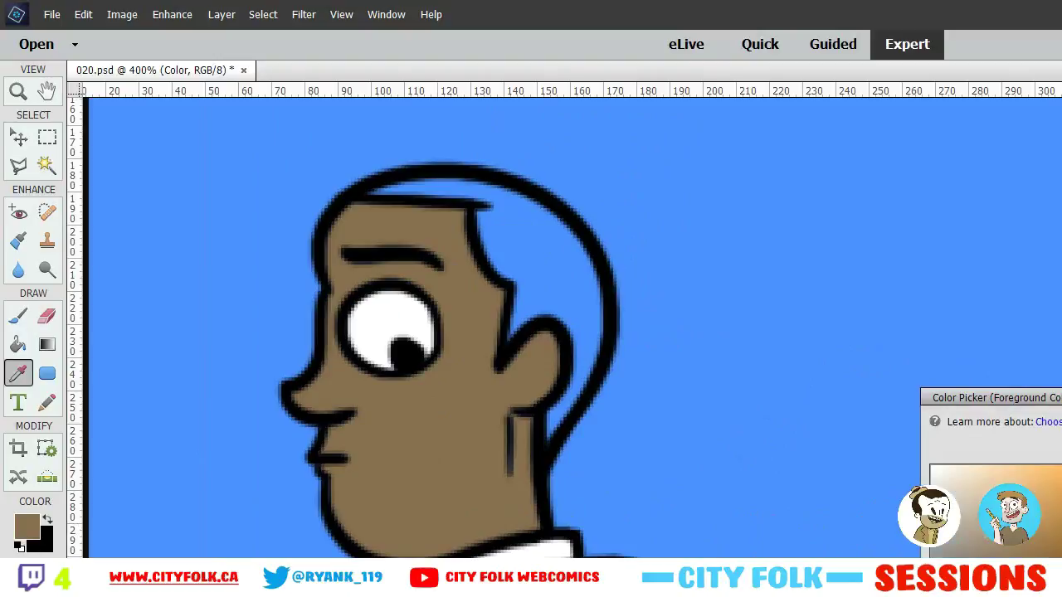
key("Return")
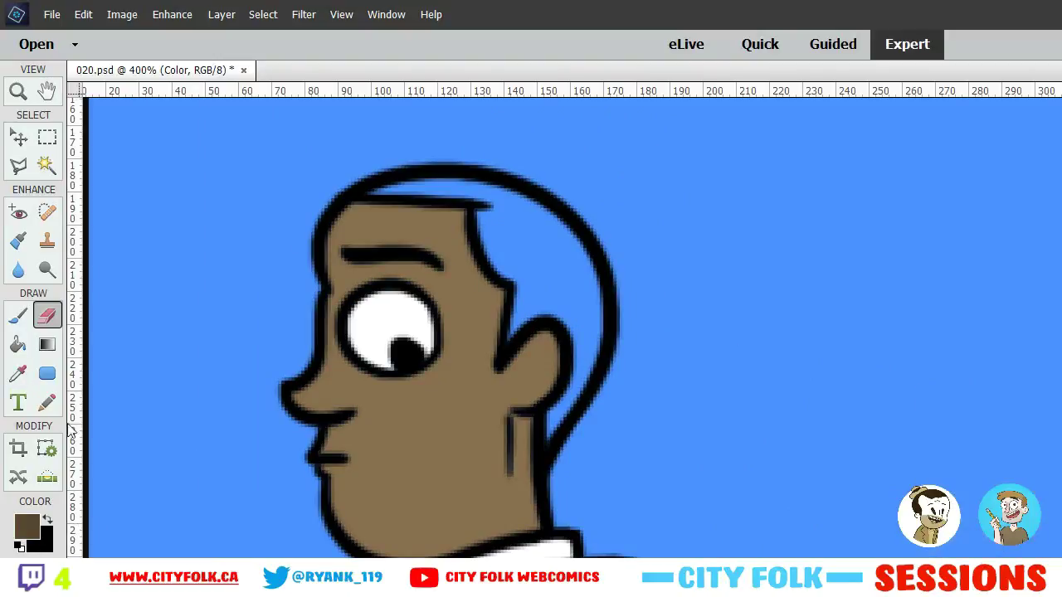
left_click(20, 346)
left_click(551, 286)
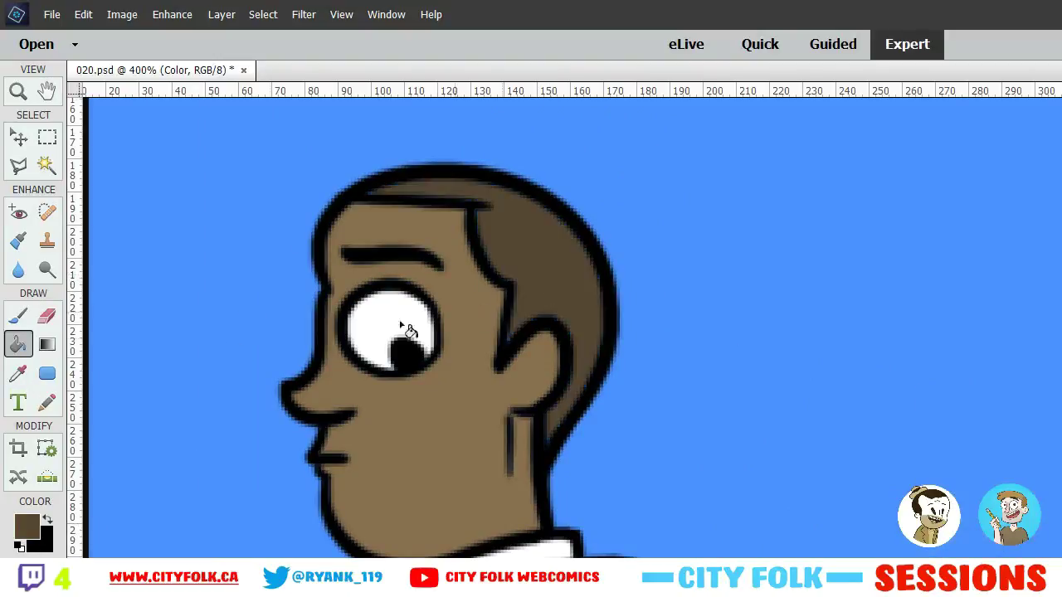
Touch up the dark brown hair with the Brush along its outline and down to the nape of the neck
left_click(18, 315)
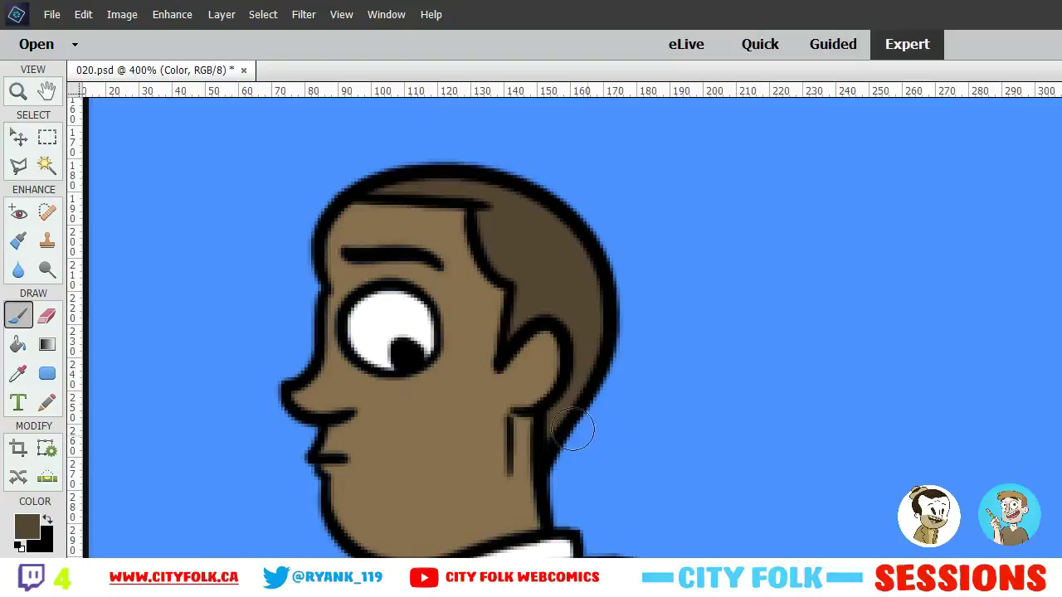
key("space")
mouse_move(411, 446)
left_mouse_down()
mouse_move(364, 410)
mouse_move(338, 310)
left_mouse_up()
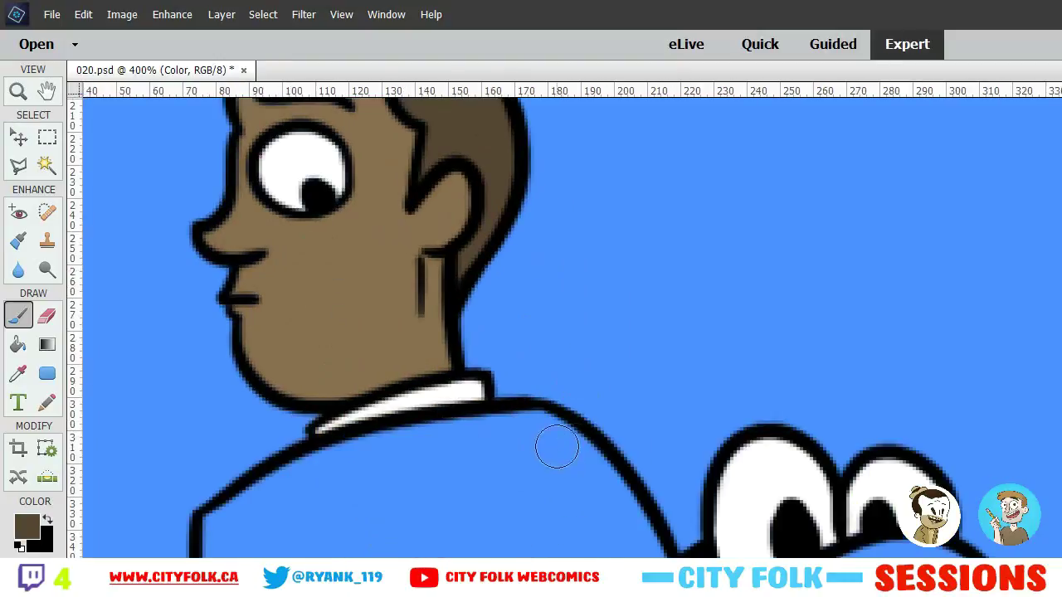
Paint the narrow patch on the side of the mascot's head in the first panel dark orange
key("ctrl+minus")
key("ctrl+minus")
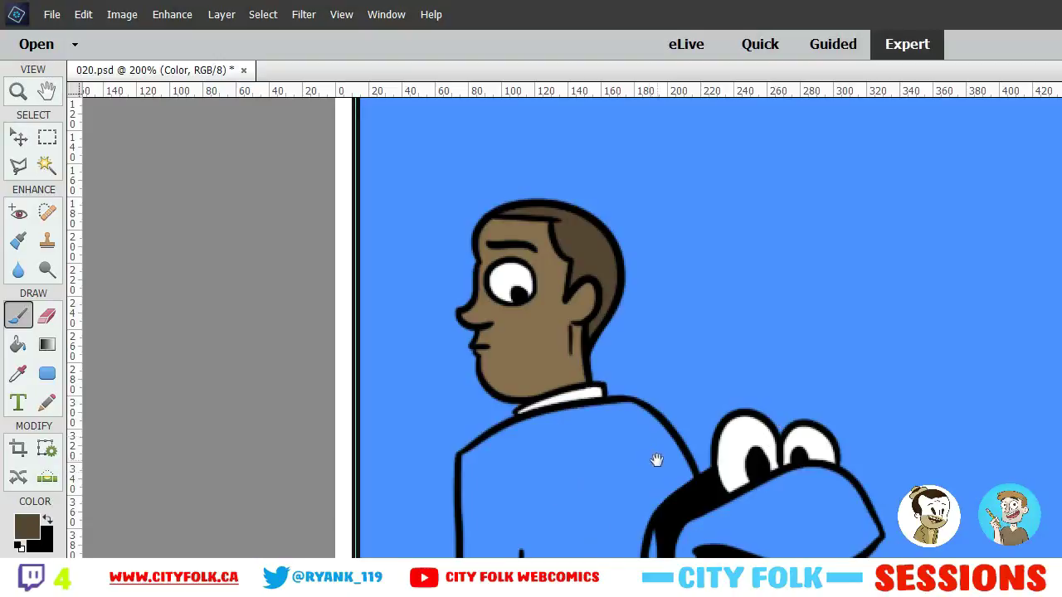
left_click_drag(656, 462, 532, 268)
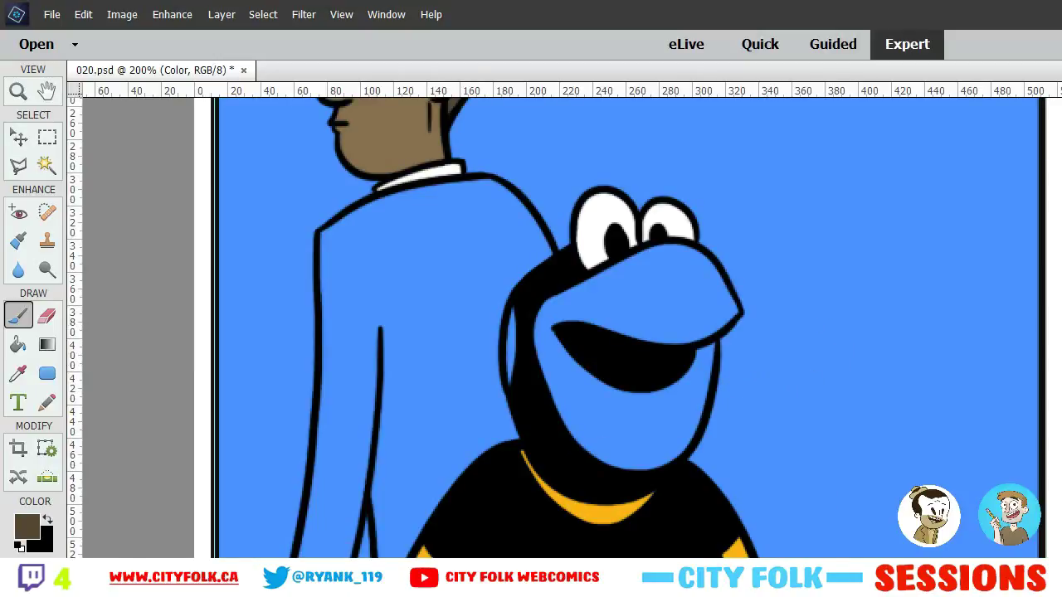
key("Return")
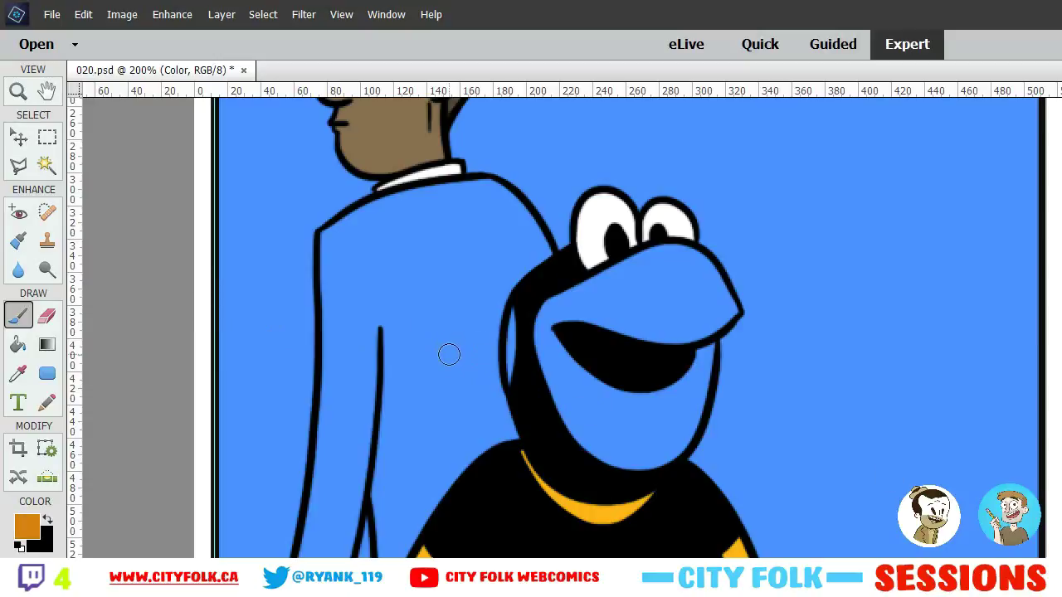
mouse_move(516, 393)
left_mouse_down()
mouse_move(511, 334)
mouse_move(522, 307)
mouse_move(511, 367)
mouse_move(521, 329)
left_mouse_up()
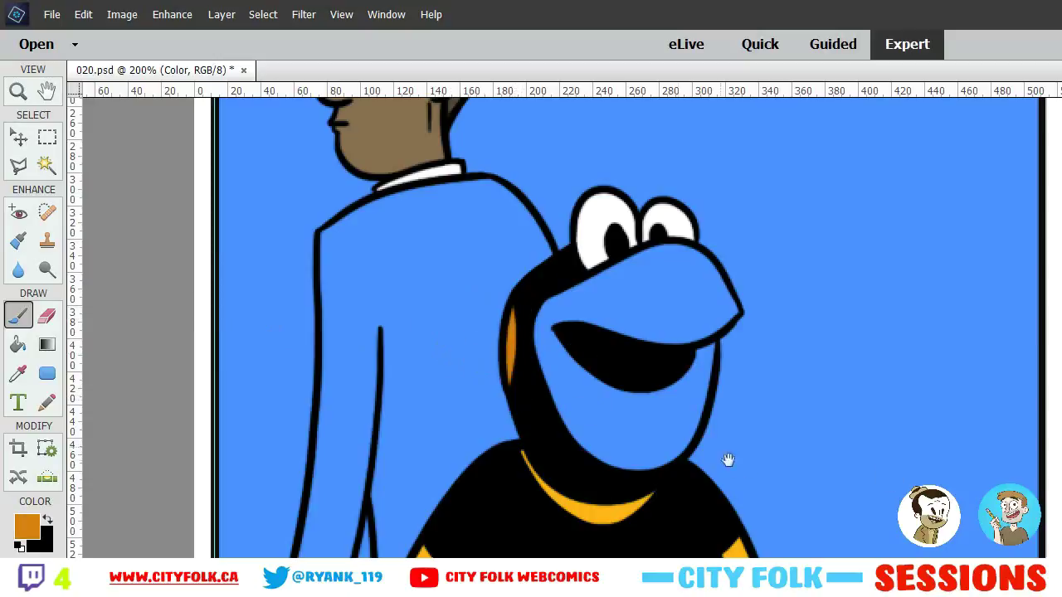
Paint the round patch on the mascot's head beside the beak in the third panel with the same dark orange
left_click_drag(753, 481, 130, 441)
left_click_drag(875, 481, 290, 356)
left_click_drag(838, 335, 540, 417)
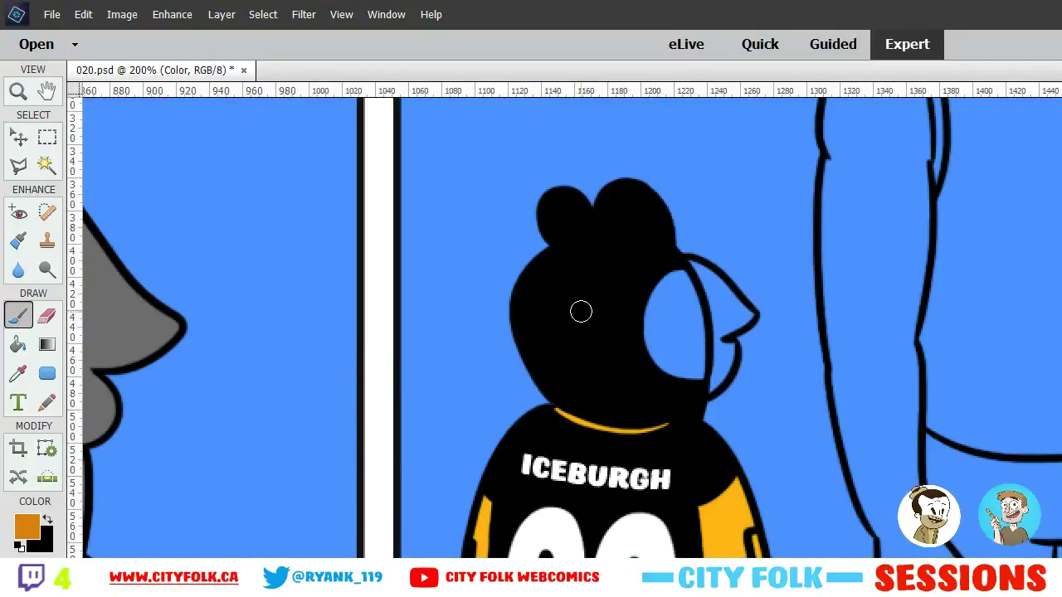
mouse_move(637, 322)
left_mouse_down()
mouse_move(674, 306)
mouse_move(676, 274)
mouse_move(697, 319)
mouse_move(687, 382)
mouse_move(697, 350)
mouse_move(701, 383)
mouse_move(663, 365)
mouse_move(666, 305)
left_mouse_up()
Clean up the edge of the dark orange patch below the third-panel mascot's beak with a small eraser
left_click(47, 316)
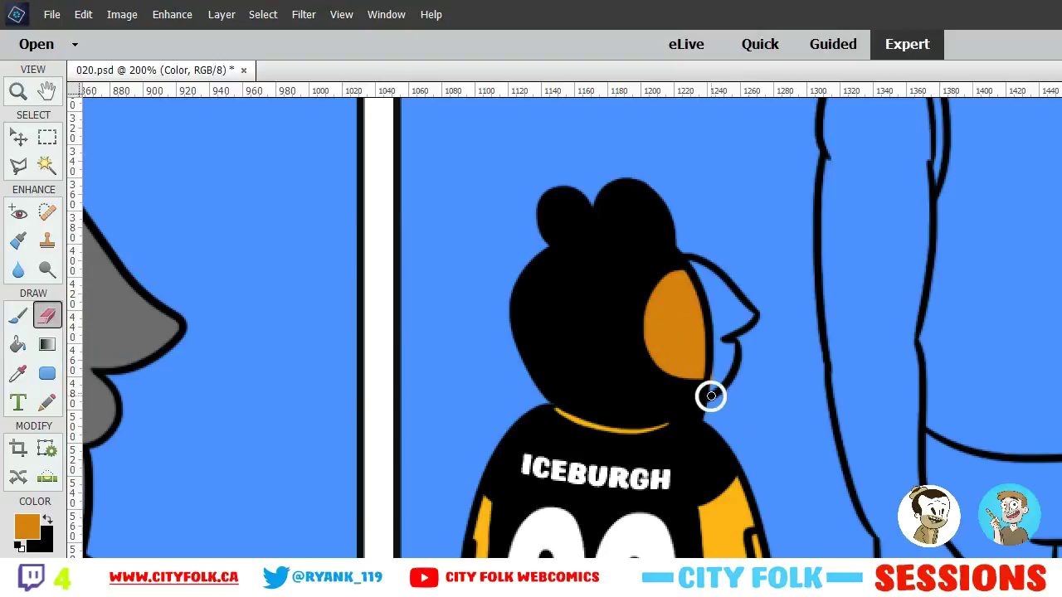
right_click(711, 396)
left_click(836, 456)
right_click(711, 387)
left_click(834, 493)
right_click(701, 388)
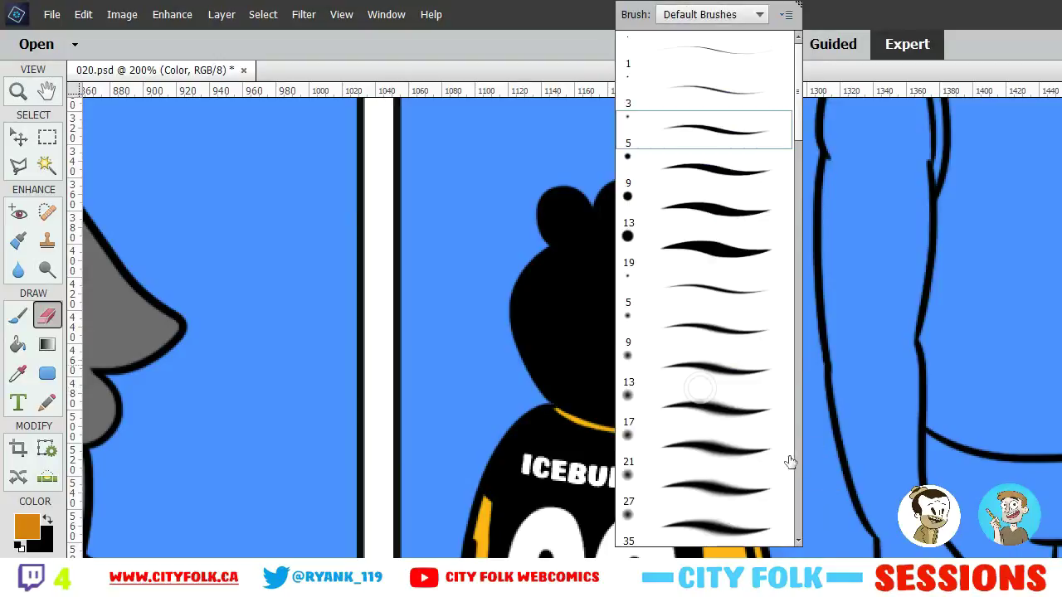
left_click(833, 485)
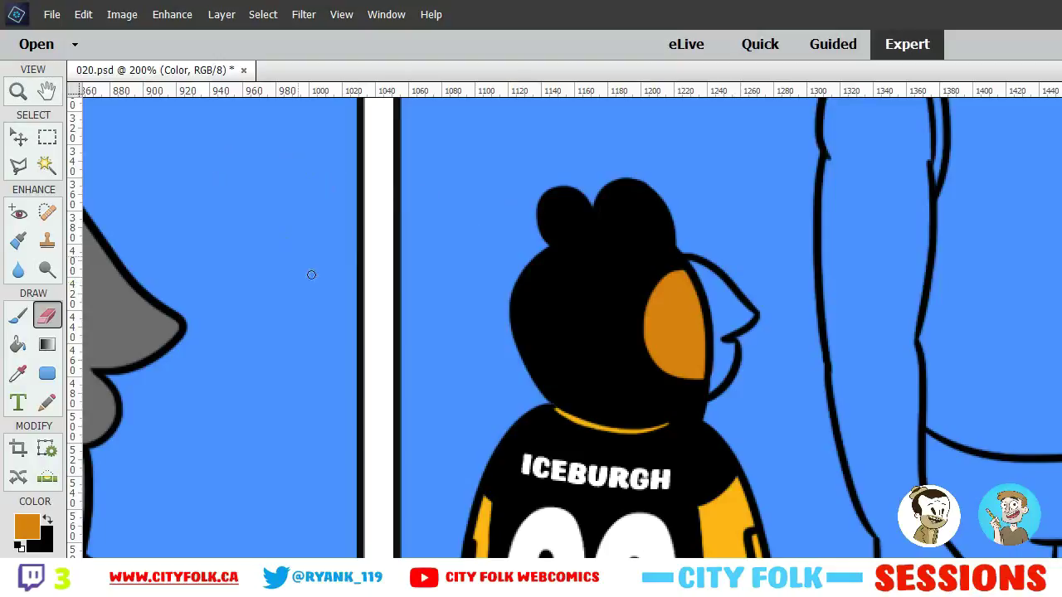
Fill the mascot's beak in the third panel with a lighter orange
left_click(17, 347)
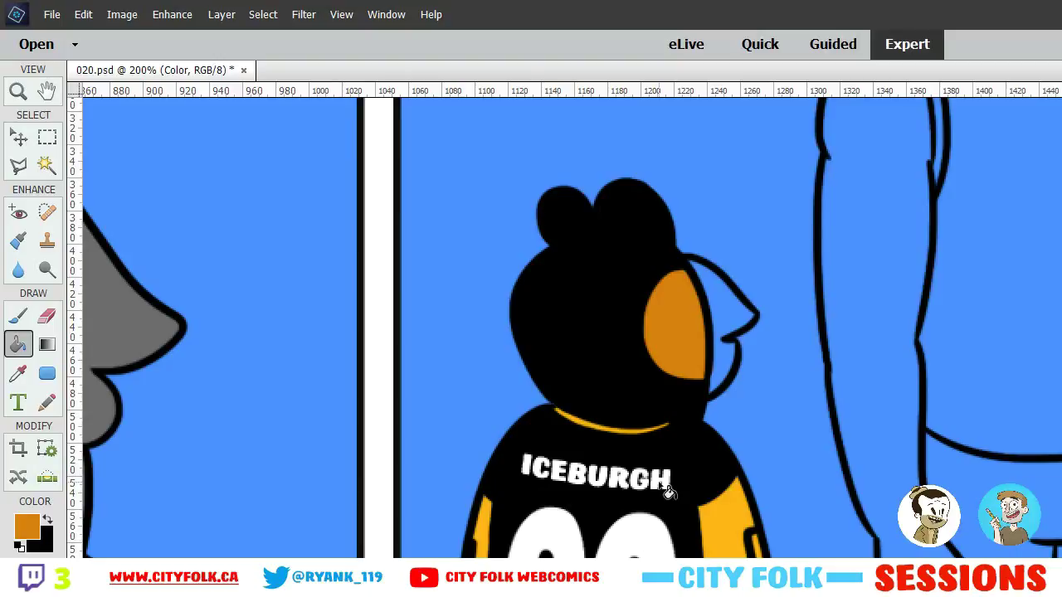
left_click(33, 529)
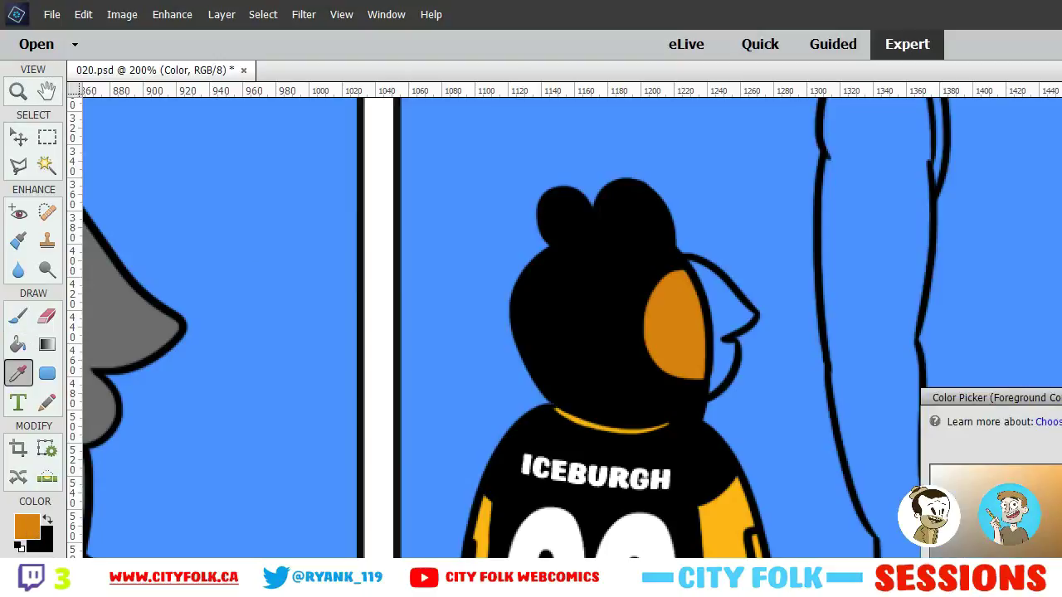
key("k")
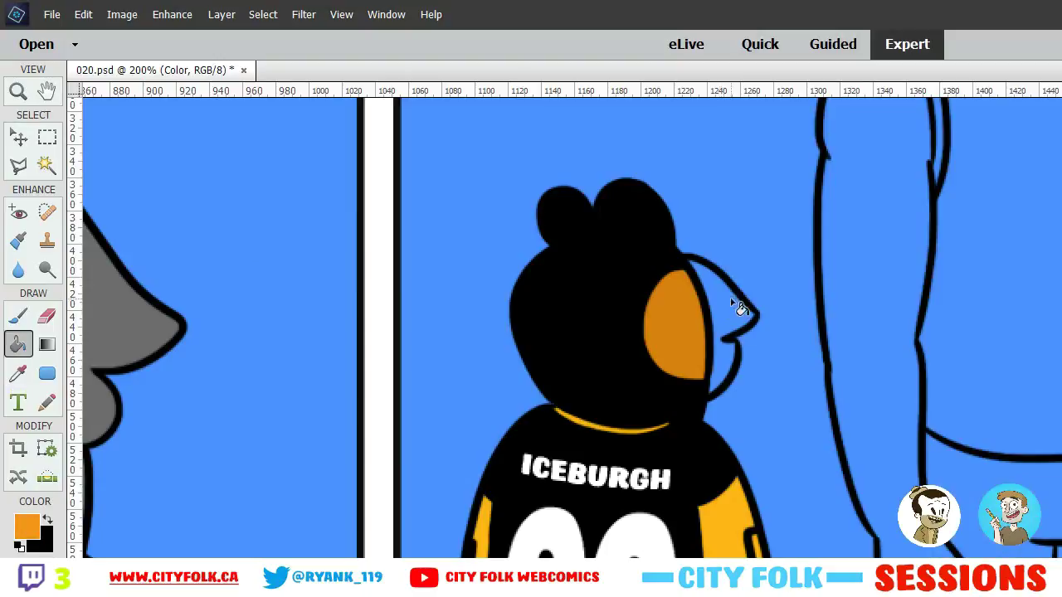
left_click(738, 311)
key("ctrl+minus")
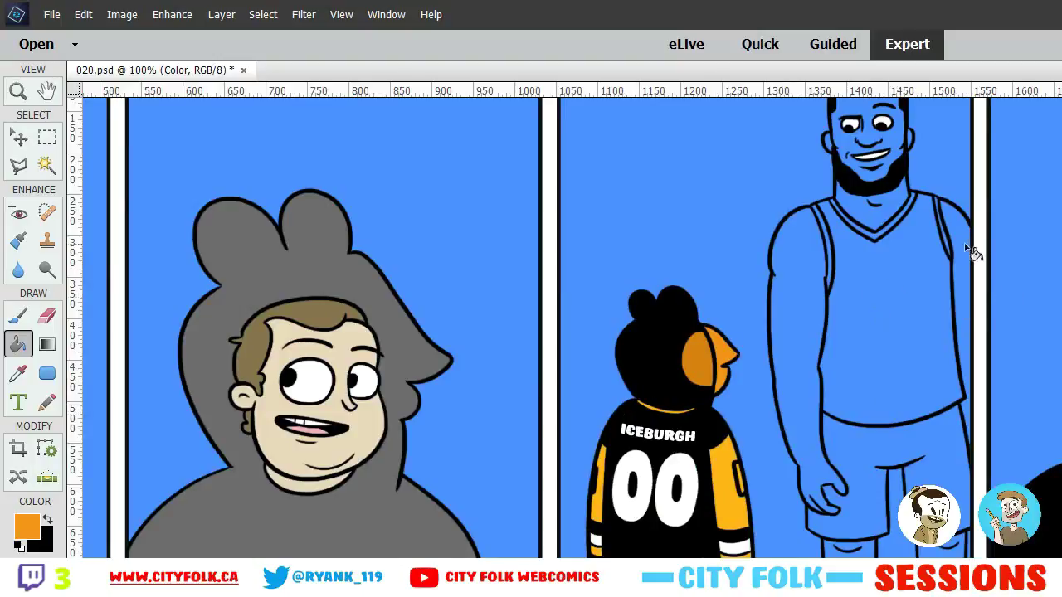
left_click(1036, 299)
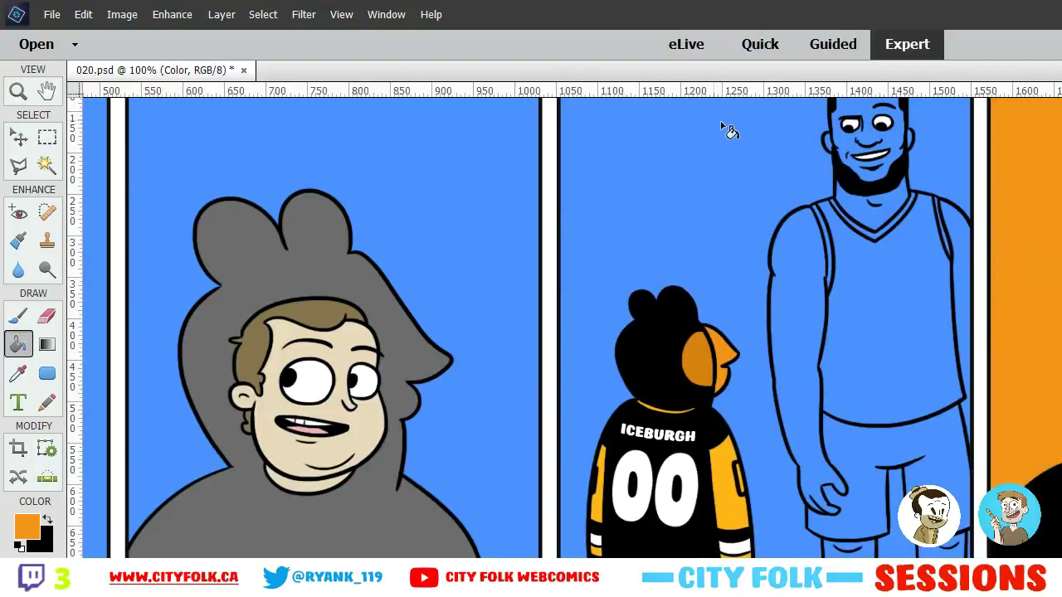
key("ctrl+z")
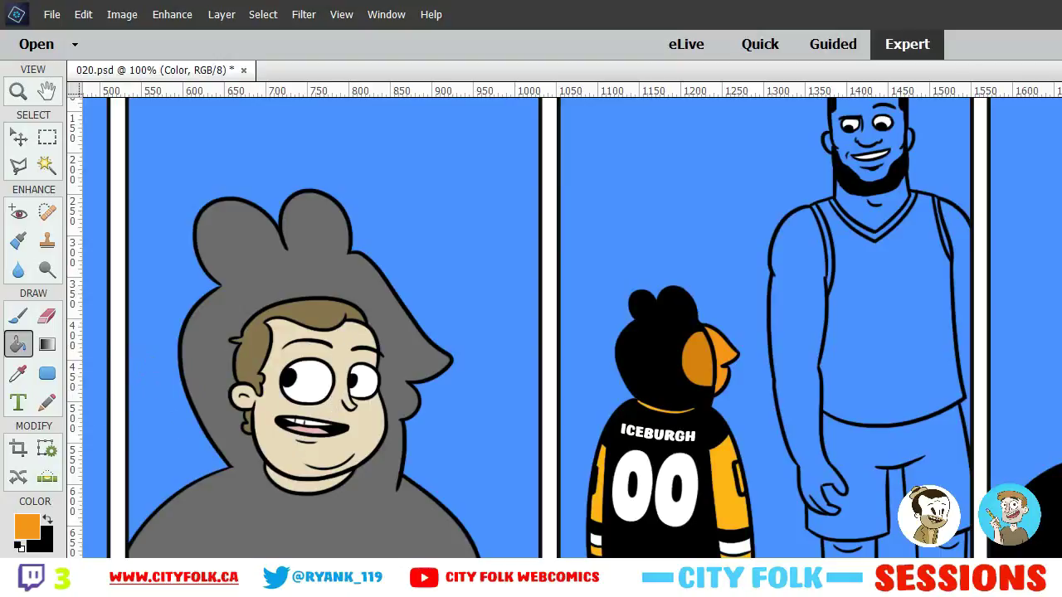
Fill the beak of the mascot in the first panel with the same light orange as the third-panel beak
scroll(569, 415, "left", 10)
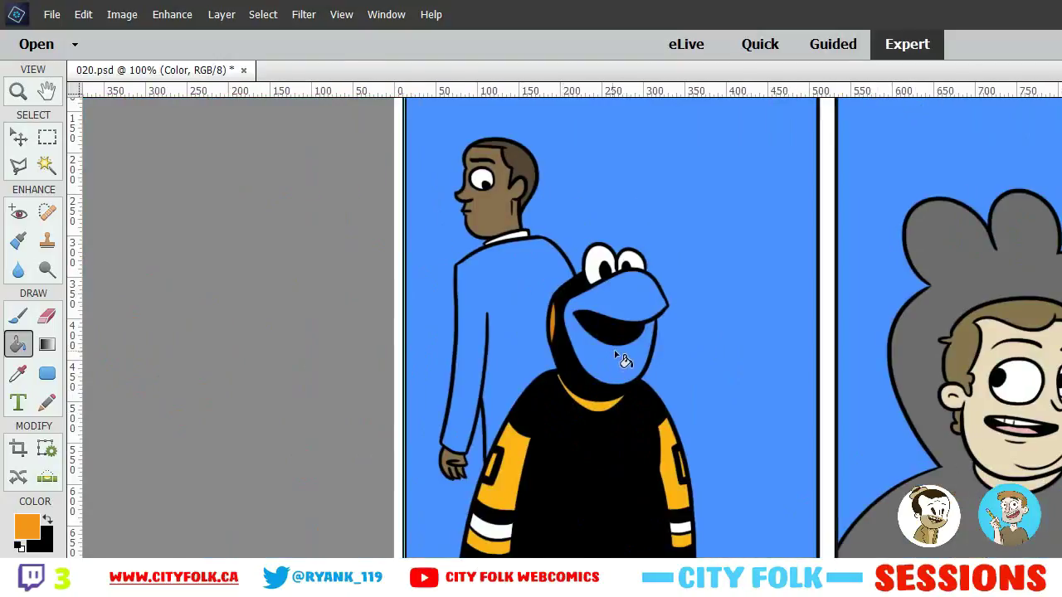
left_click(596, 369)
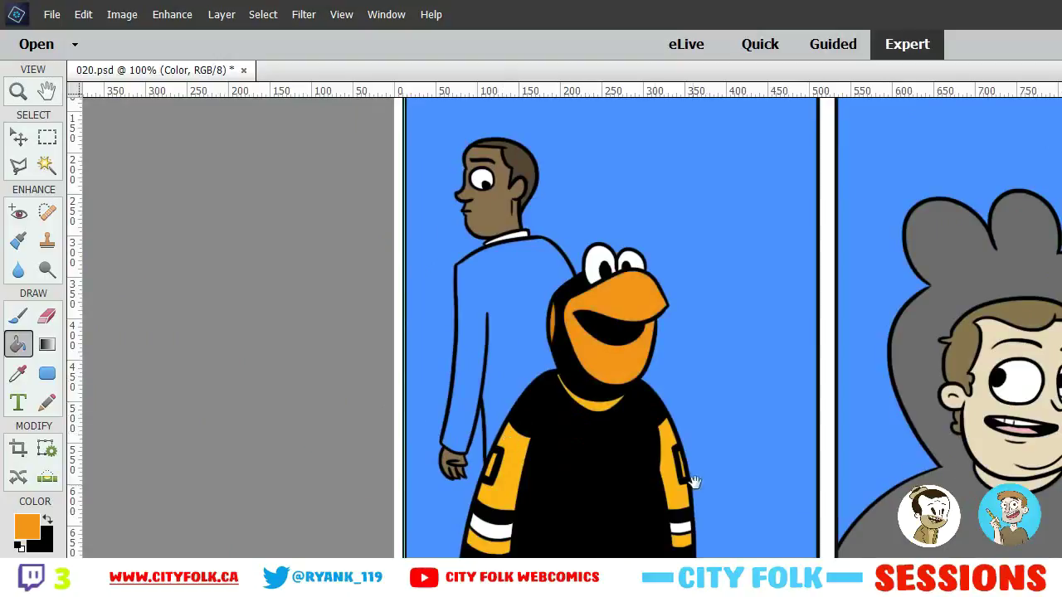
left_click_drag(695, 483, 304, 434)
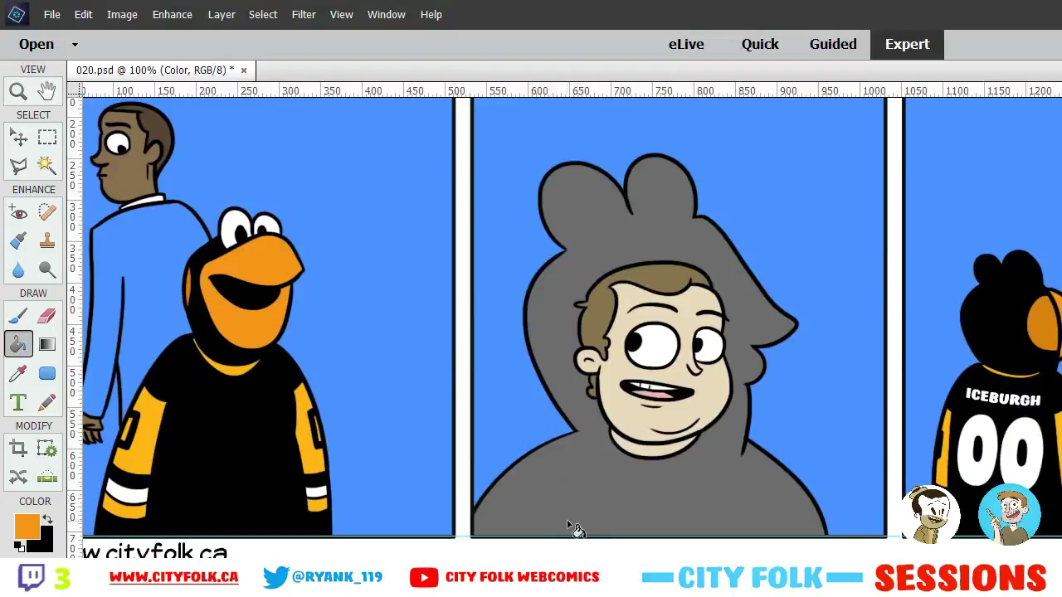
Fill the arms, neck, face and legs of the bearded basketball player in the third panel with the brown skin tone
scroll(704, 374, "right", 7)
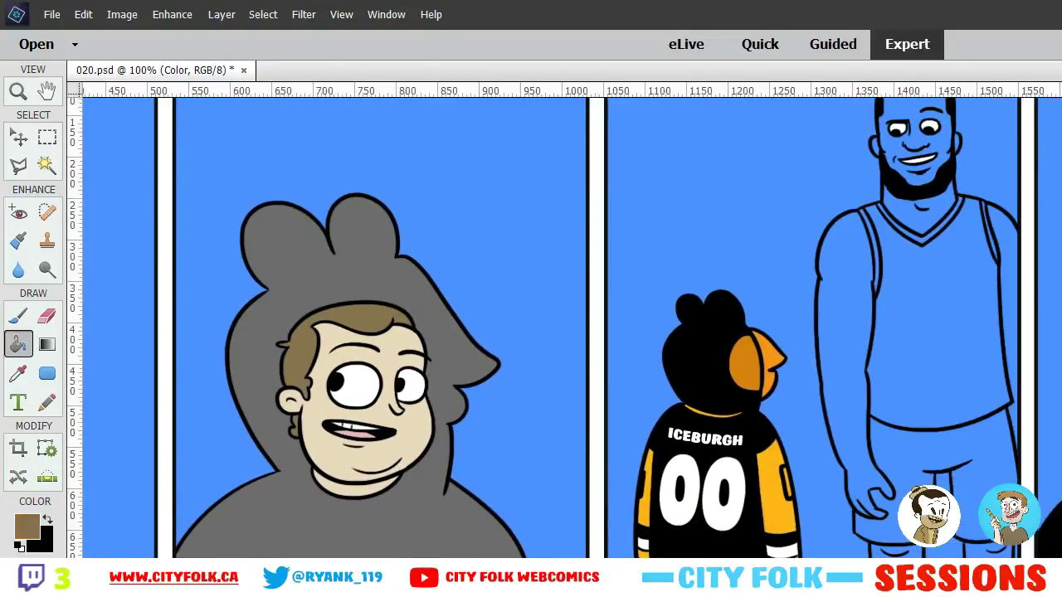
left_click(863, 311)
left_click(1002, 262)
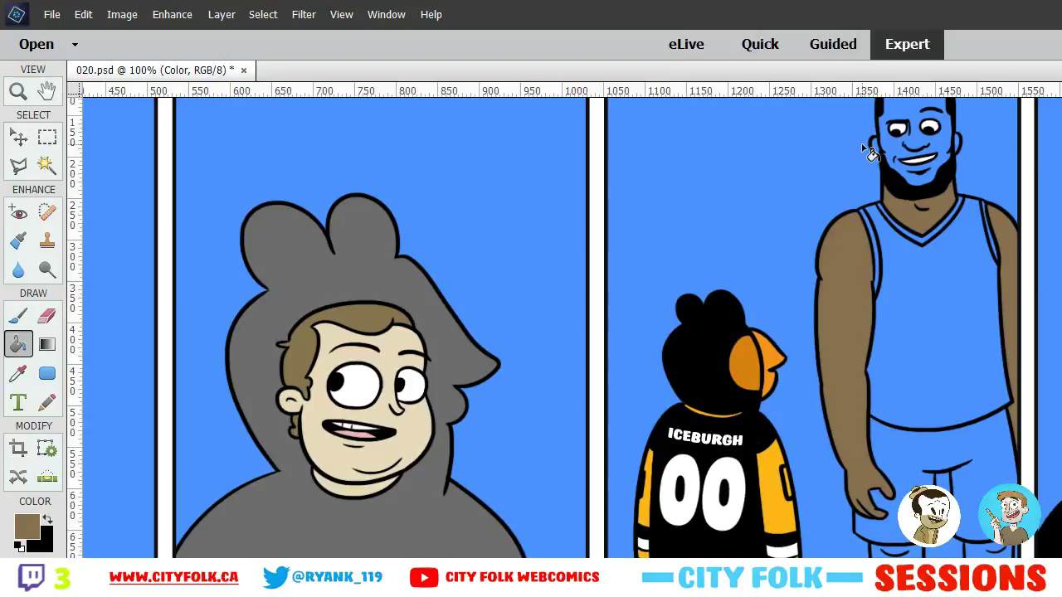
left_click(904, 153)
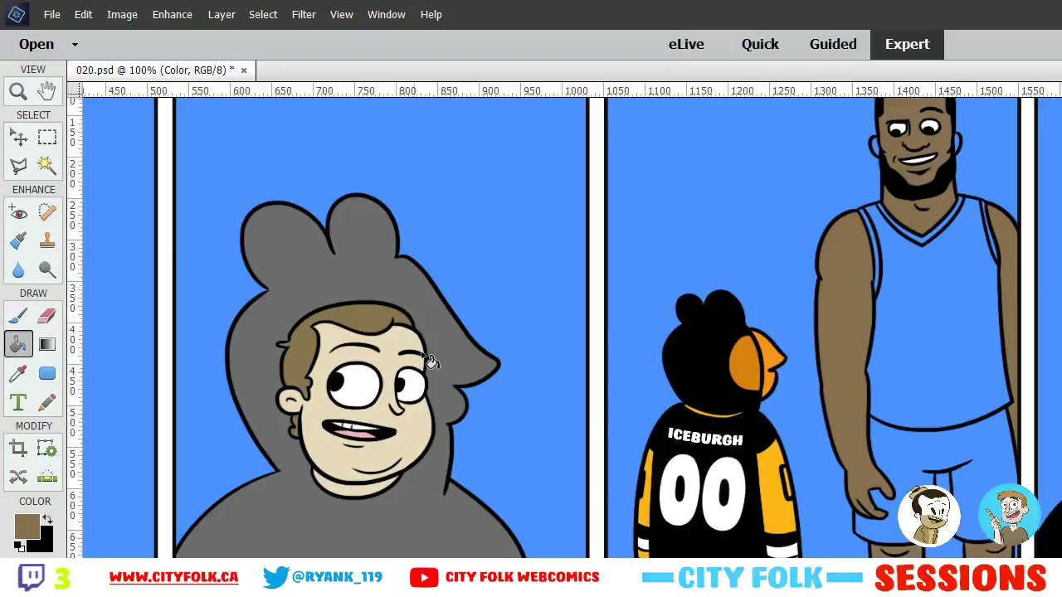
Paint the bearded player's ears brown and touch up the edges of his skin with the Brush and Eraser
key("ctrl+plus")
left_click_drag(711, 324, 460, 532)
key("ctrl+=")
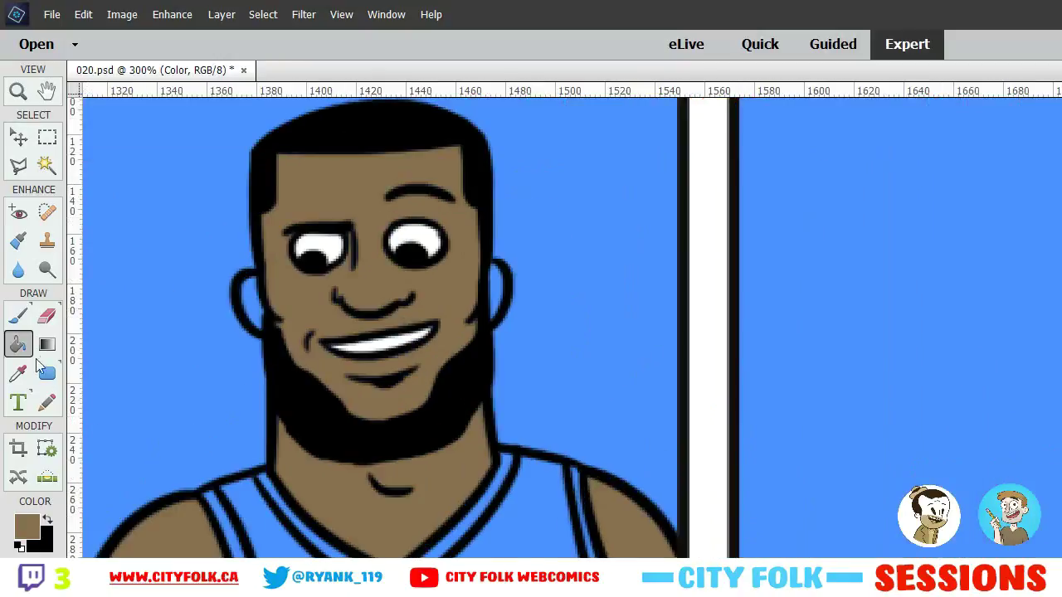
left_click(18, 320)
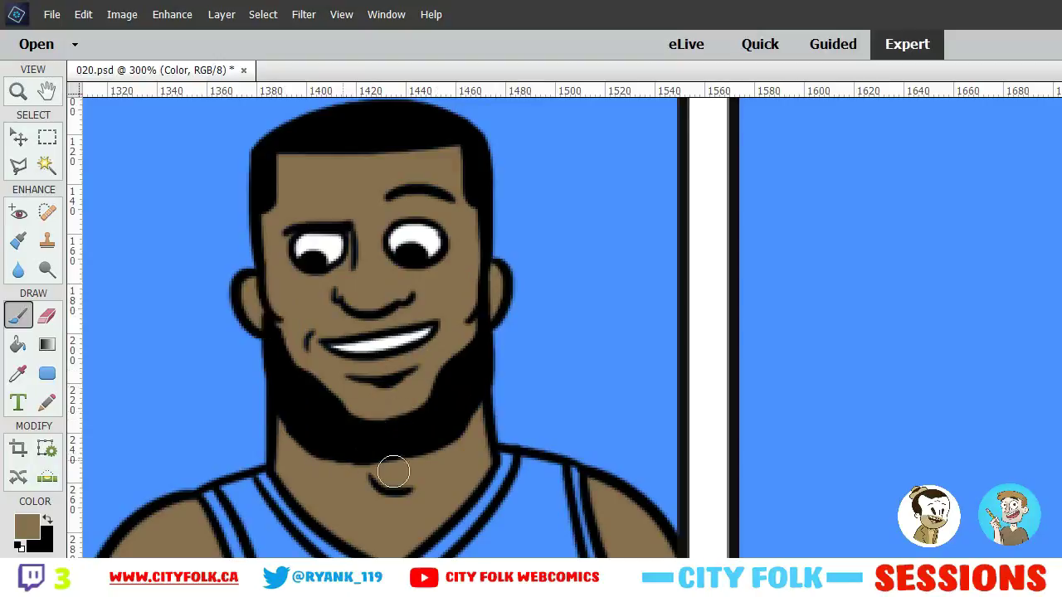
left_click(46, 318)
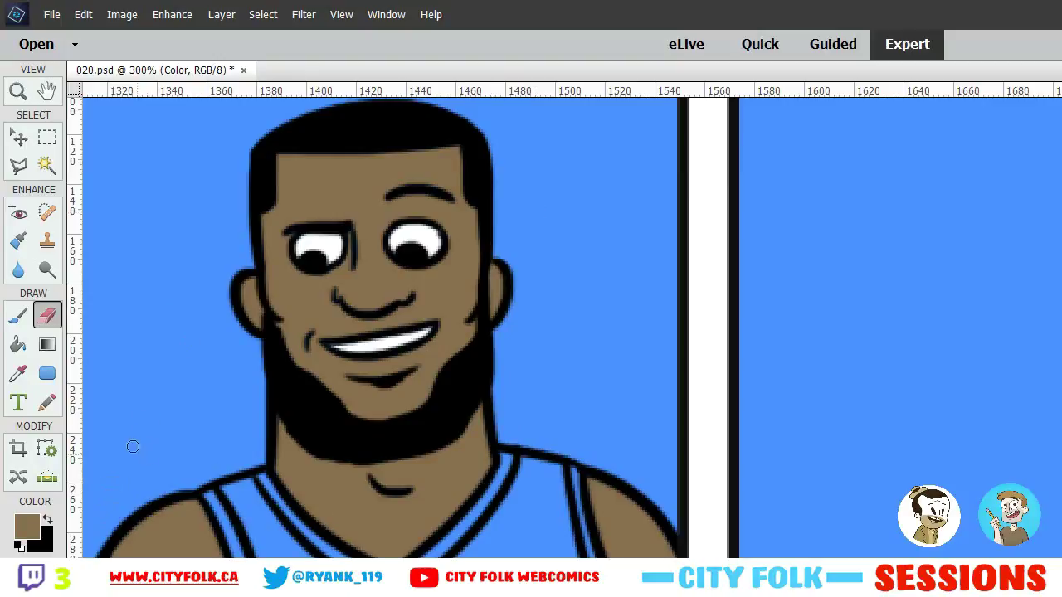
left_click(19, 316)
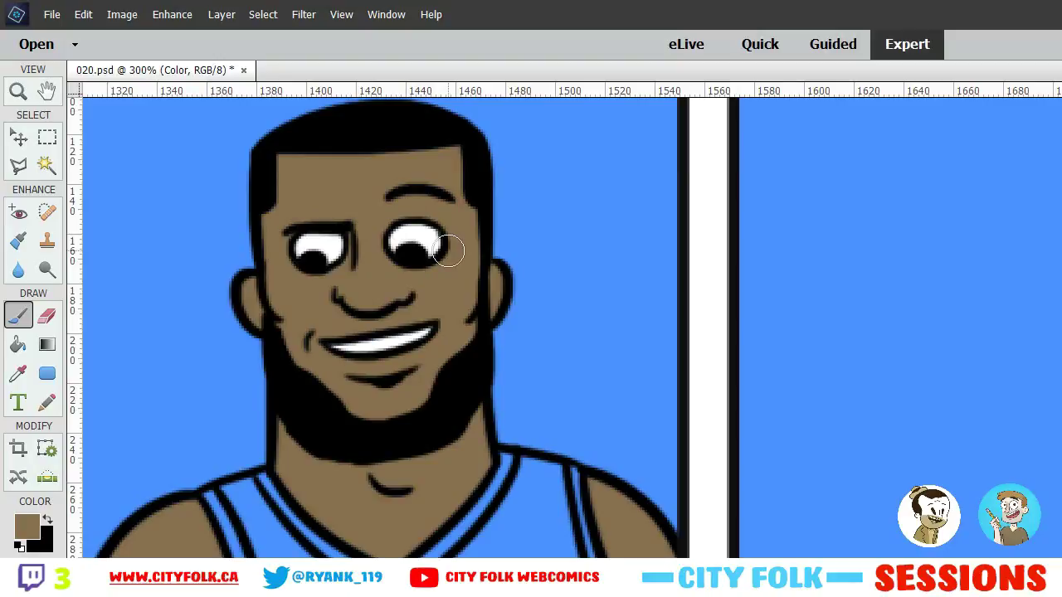
left_click_drag(257, 478, 262, 243)
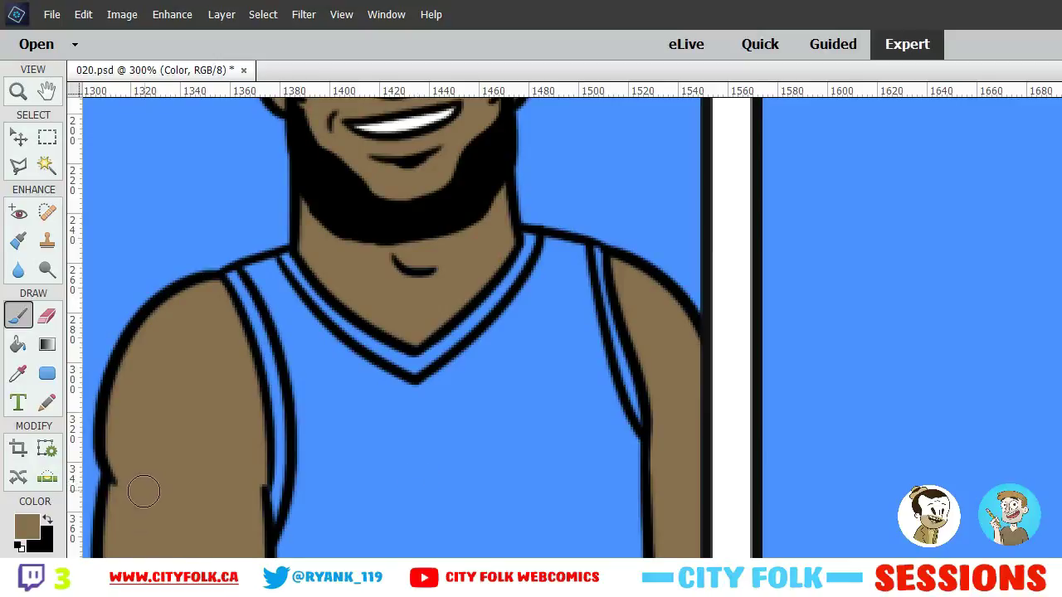
Fill the body of the bearded player's jersey in the third panel with white
left_click(18, 546)
left_click(47, 517)
left_click(18, 343)
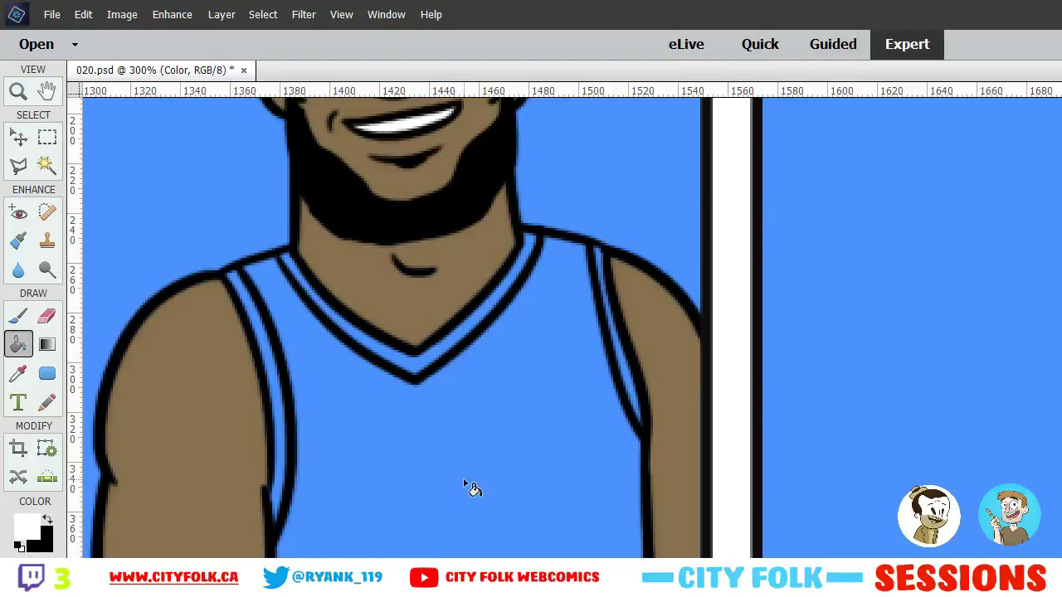
left_click(444, 496)
Choose a dark red colour and fill the collar and both armhole trims of the bearded player's jersey
left_click_drag(465, 561, 418, 263)
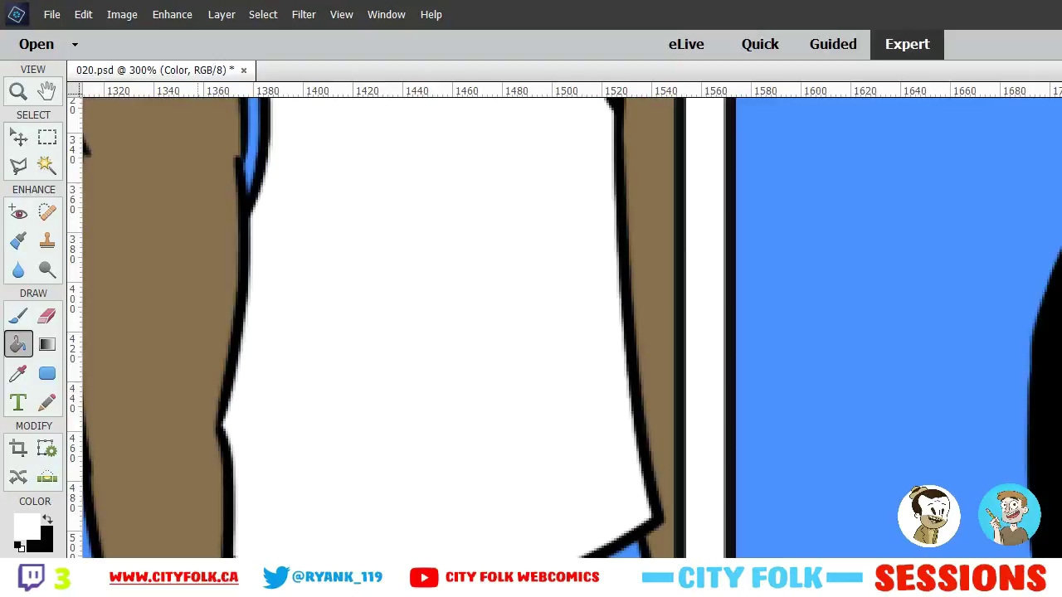
left_click(28, 524)
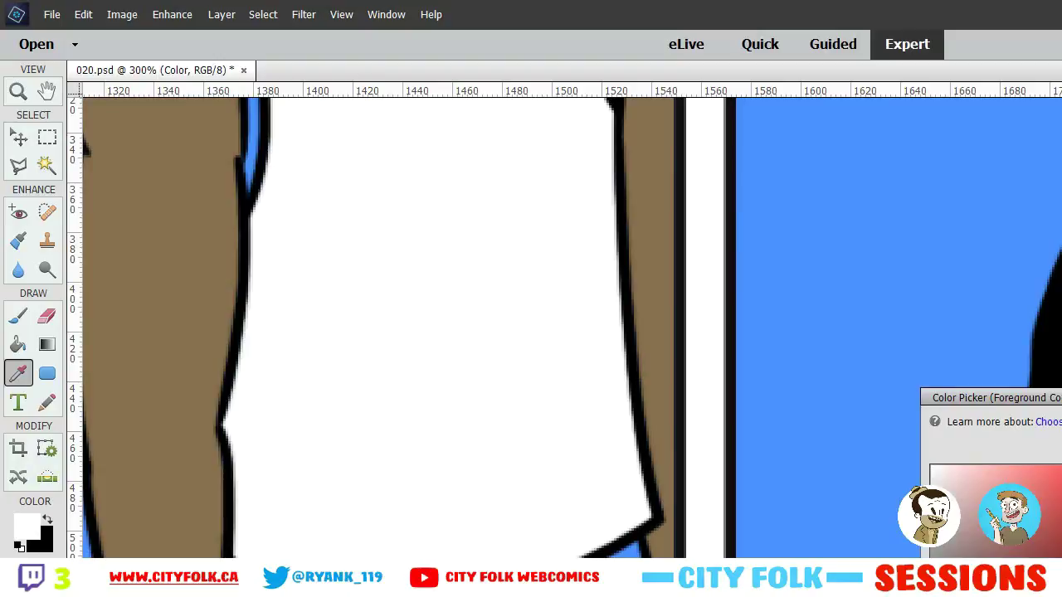
key("Return")
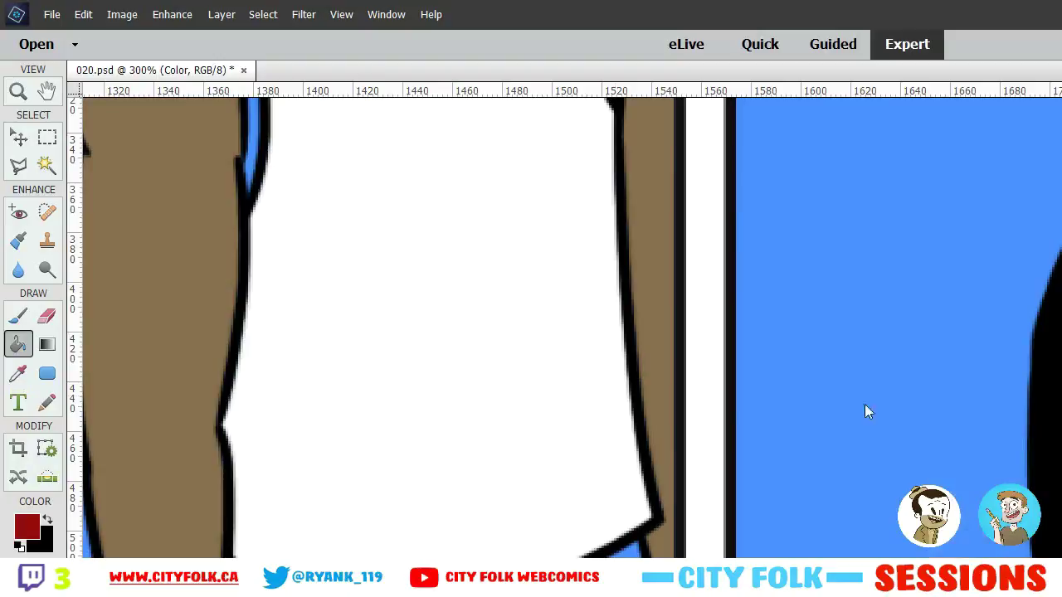
left_click_drag(273, 210, 323, 501)
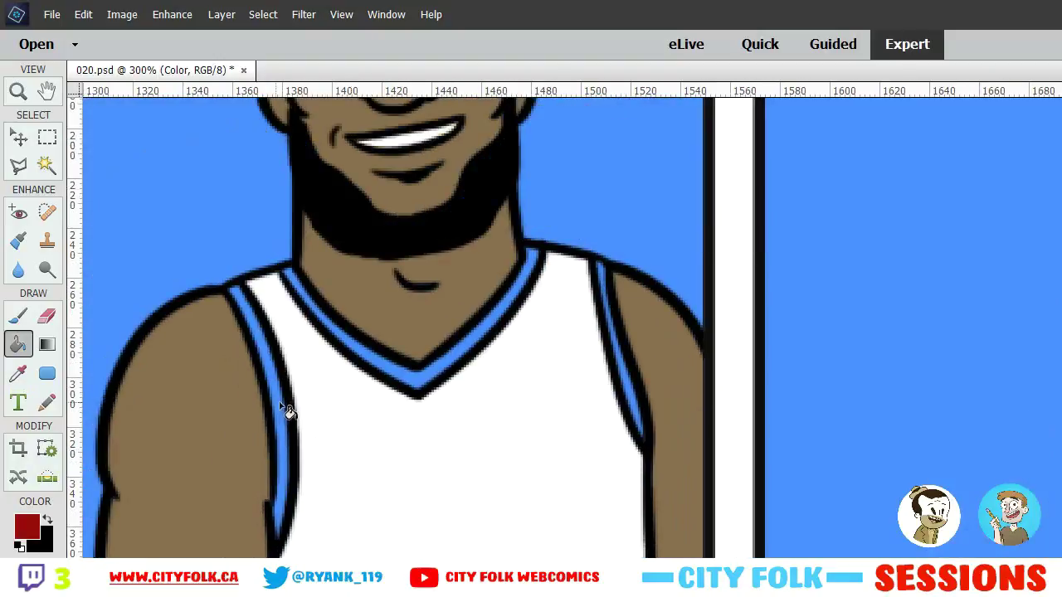
left_click(280, 408)
left_click(461, 367)
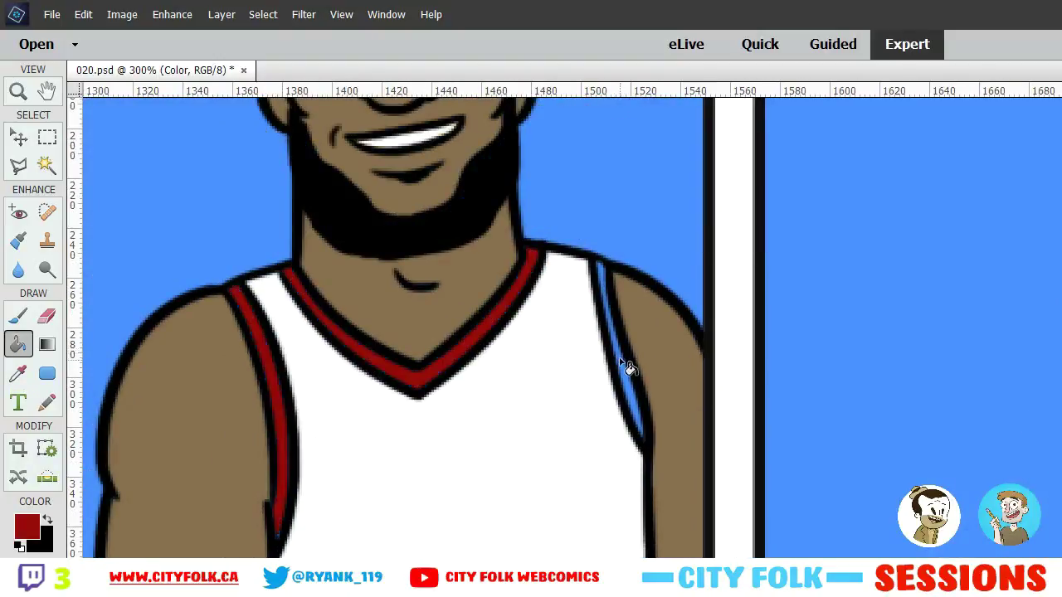
left_click(628, 368)
key("b")
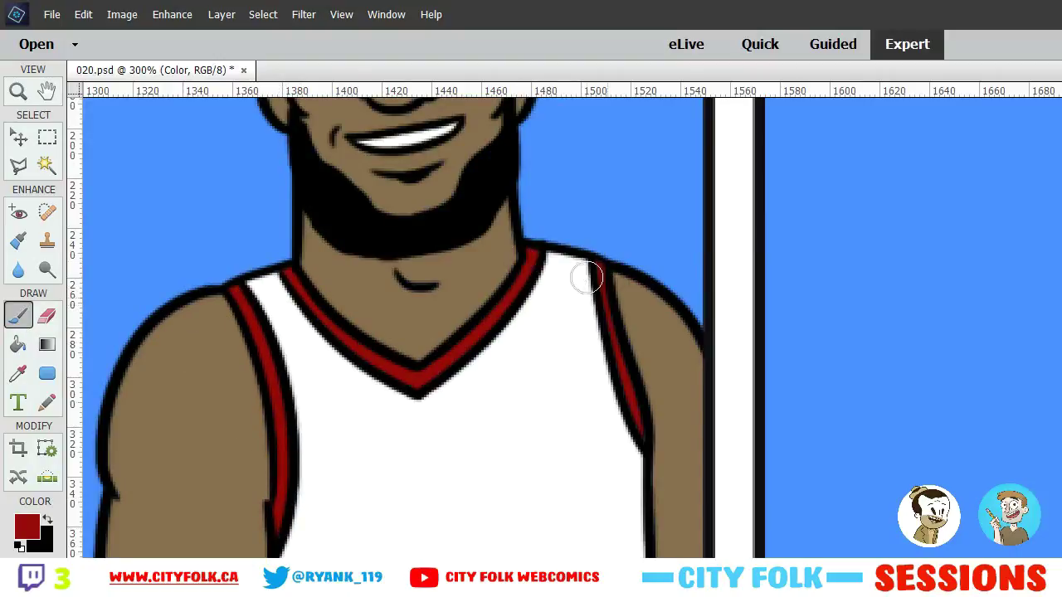
Fill the bearded player's shorts with the same dark red as the jersey trim
left_click_drag(478, 486, 461, 193)
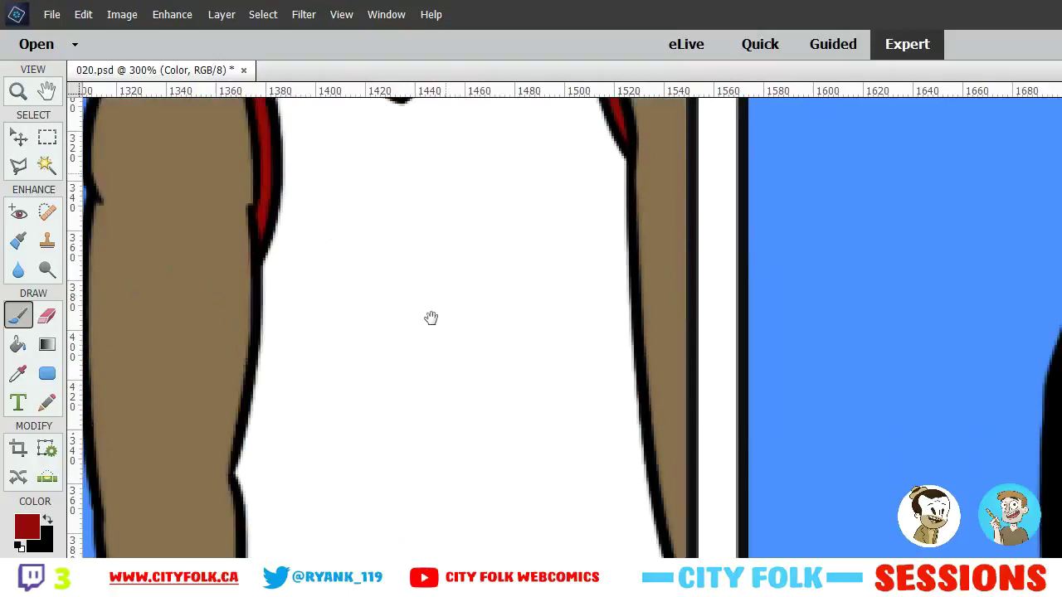
left_click_drag(455, 511, 500, 210)
left_click(18, 344)
left_click(423, 435)
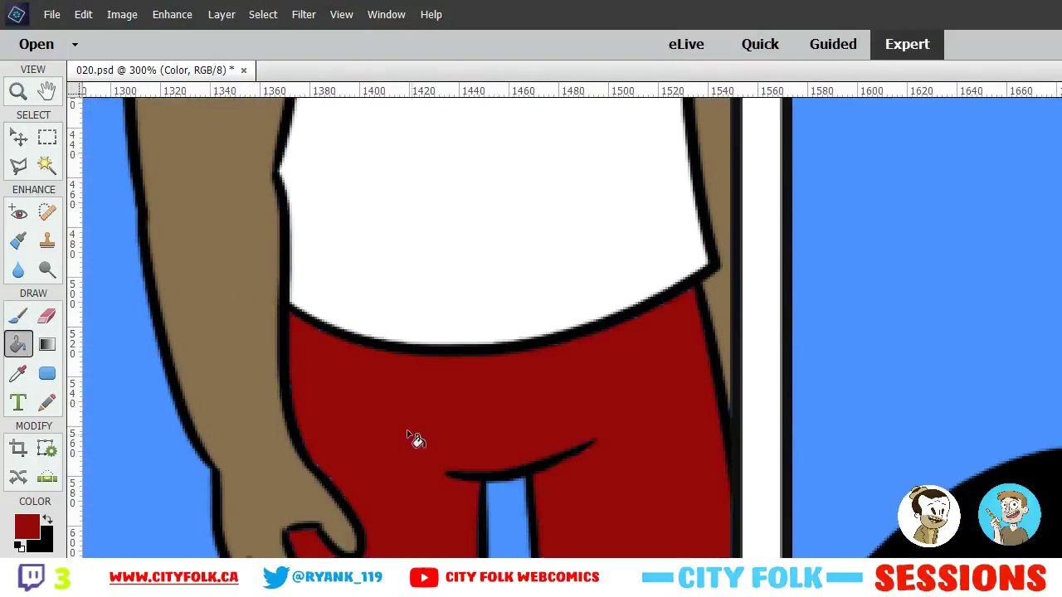
Add the dark red text "23" on the front of the bearded player's white jersey
key("ctrl+minus")
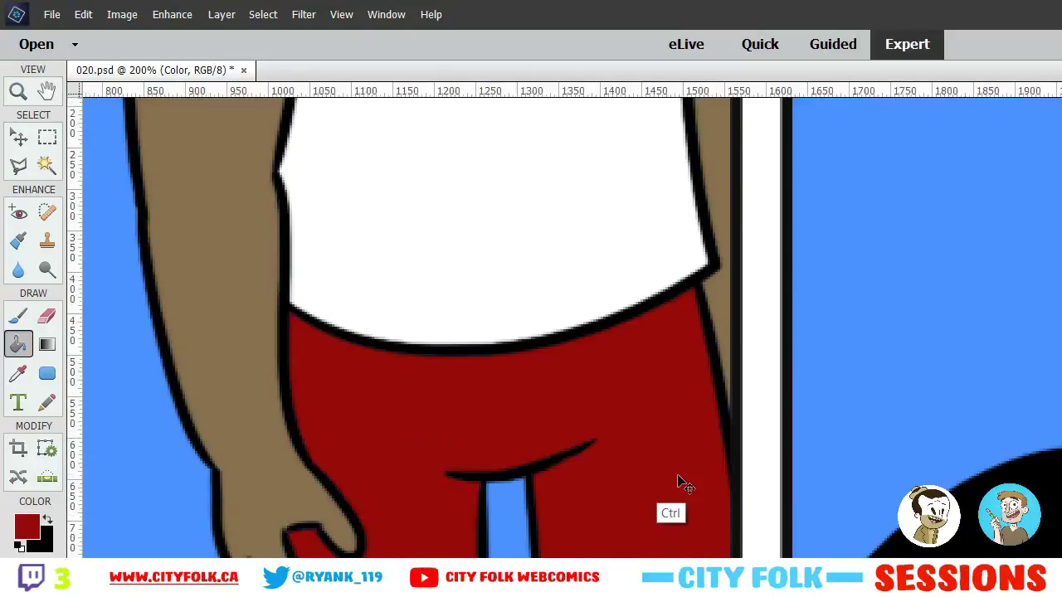
key("ctrl+minus")
key("ctrl+minus")
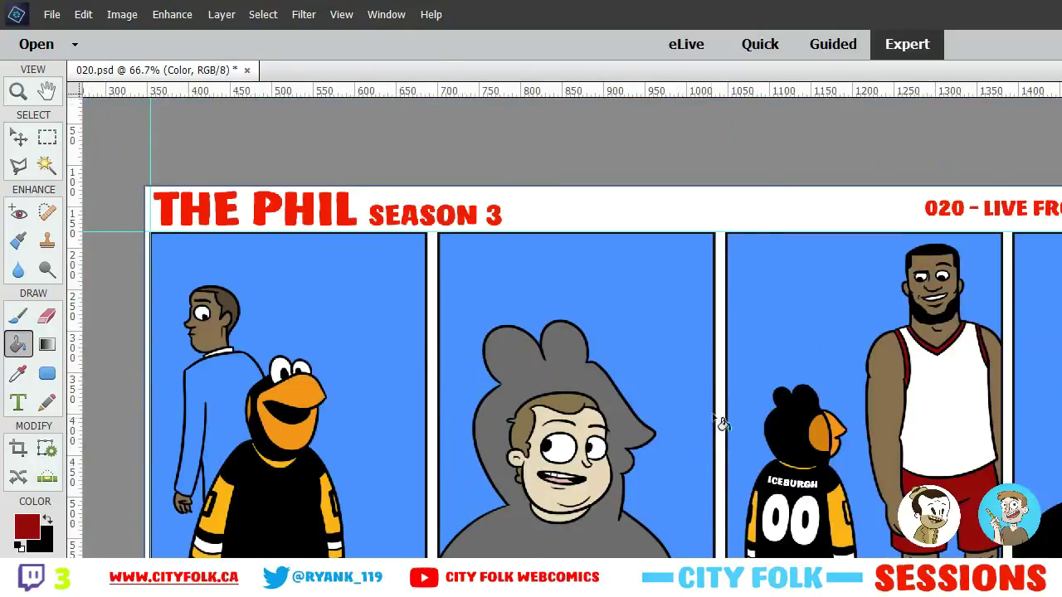
key("ctrl+plus")
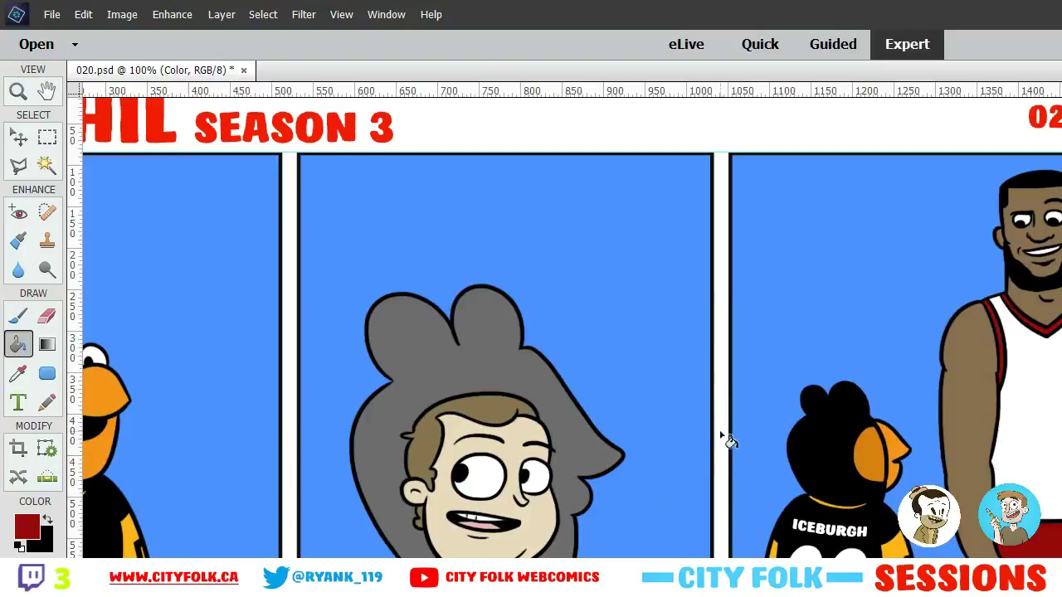
left_click(745, 431, "ctrl")
mouse_move(745, 431)
left_mouse_down()
mouse_move(332, 383)
mouse_move(191, 405)
left_mouse_up()
left_click(20, 404)
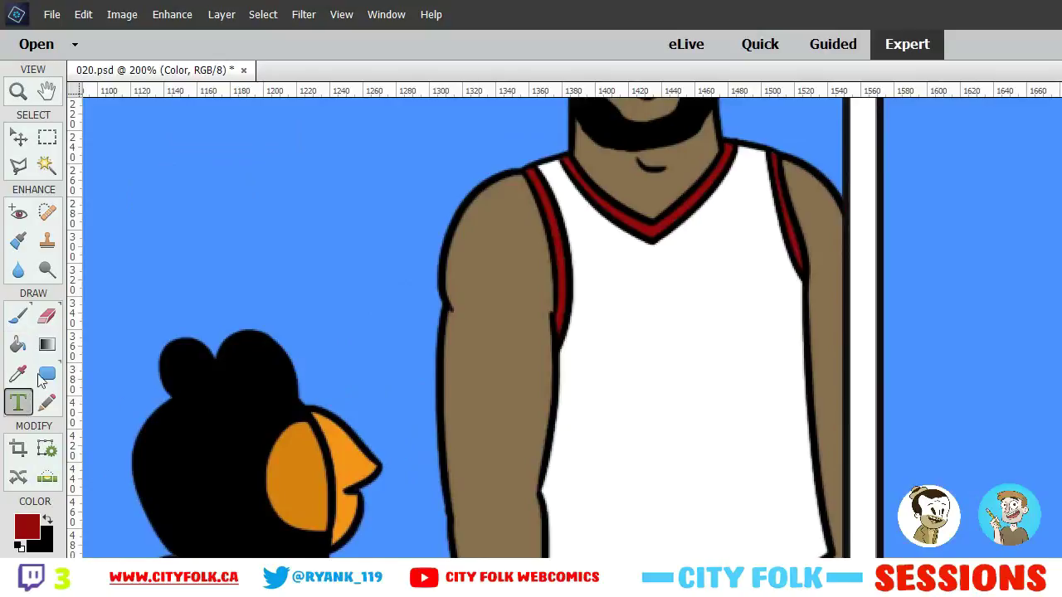
left_click(691, 411)
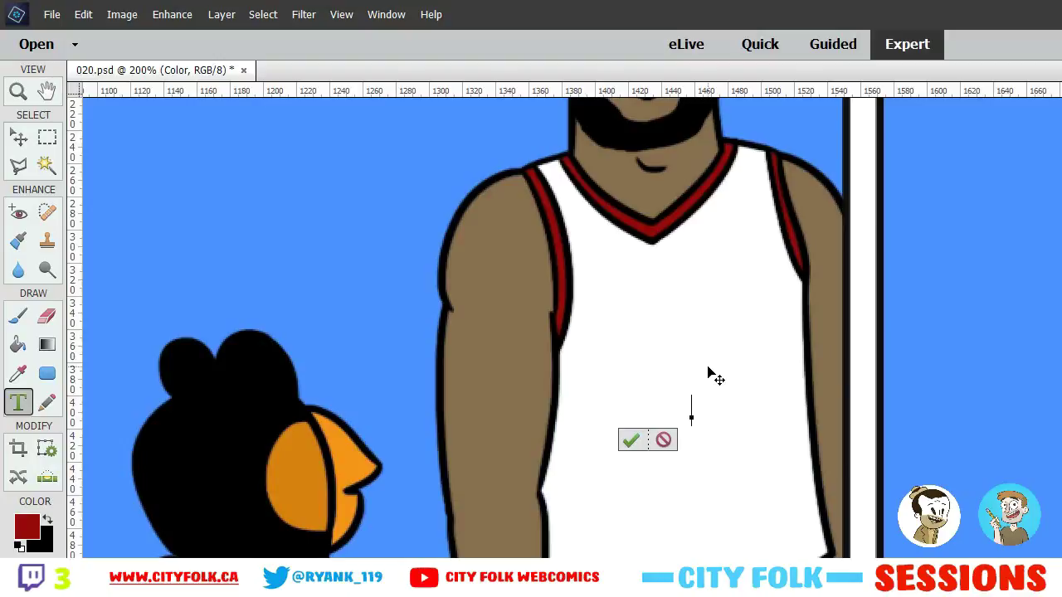
type("23")
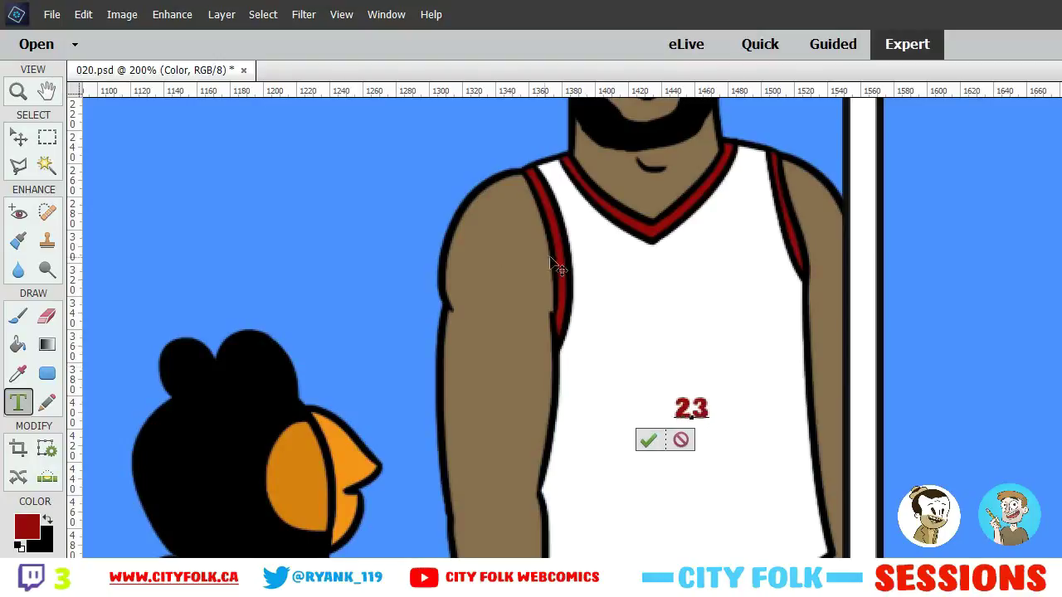
left_click(648, 441)
Enlarge the number 23 to span the jersey front, rotate it slightly counterclockwise and place it on the chest
key("v")
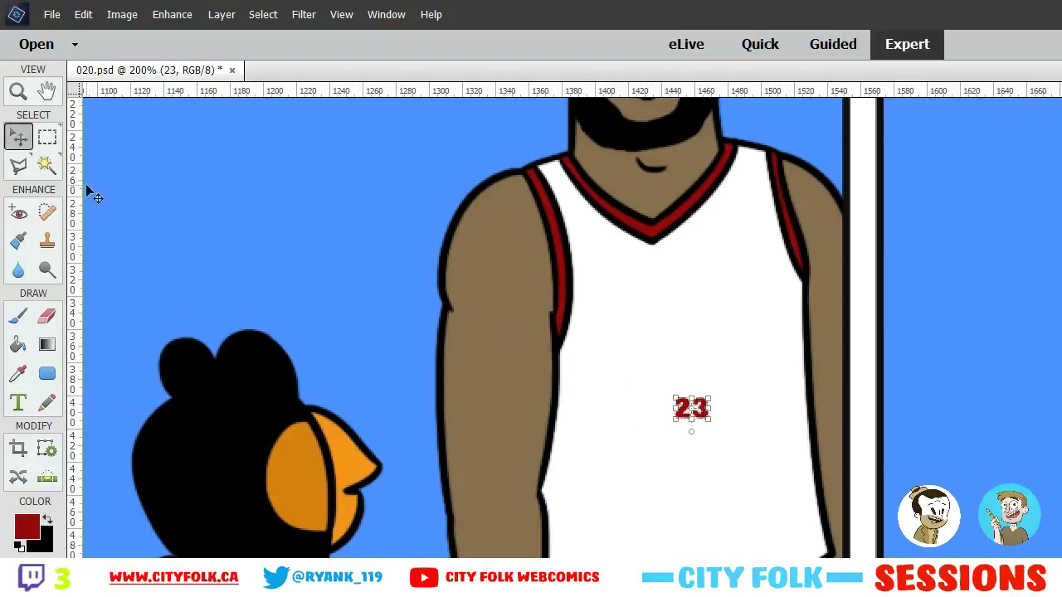
left_click(675, 398)
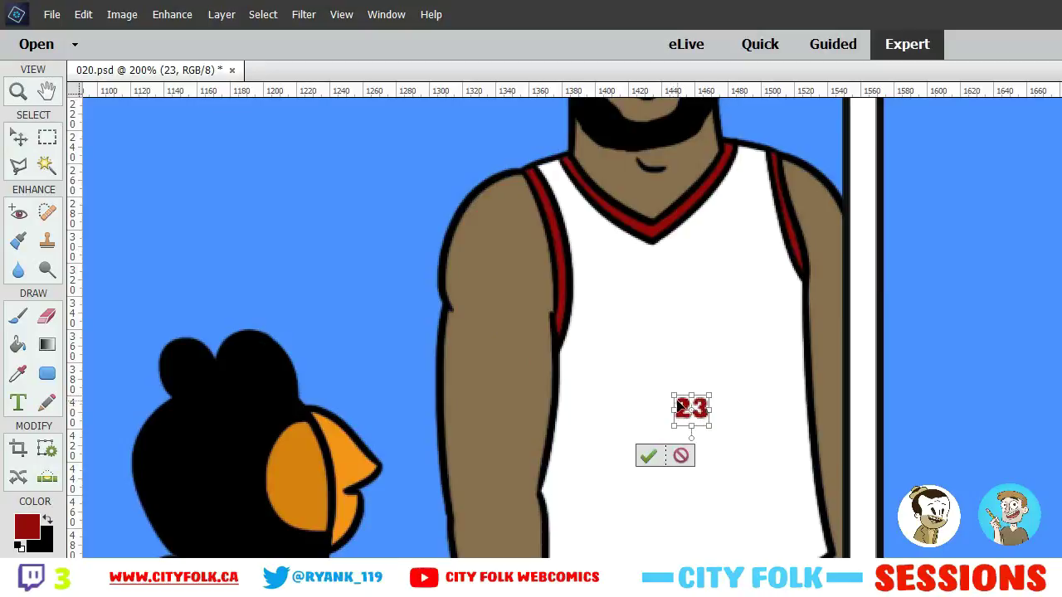
left_click_drag(670, 395, 487, 227)
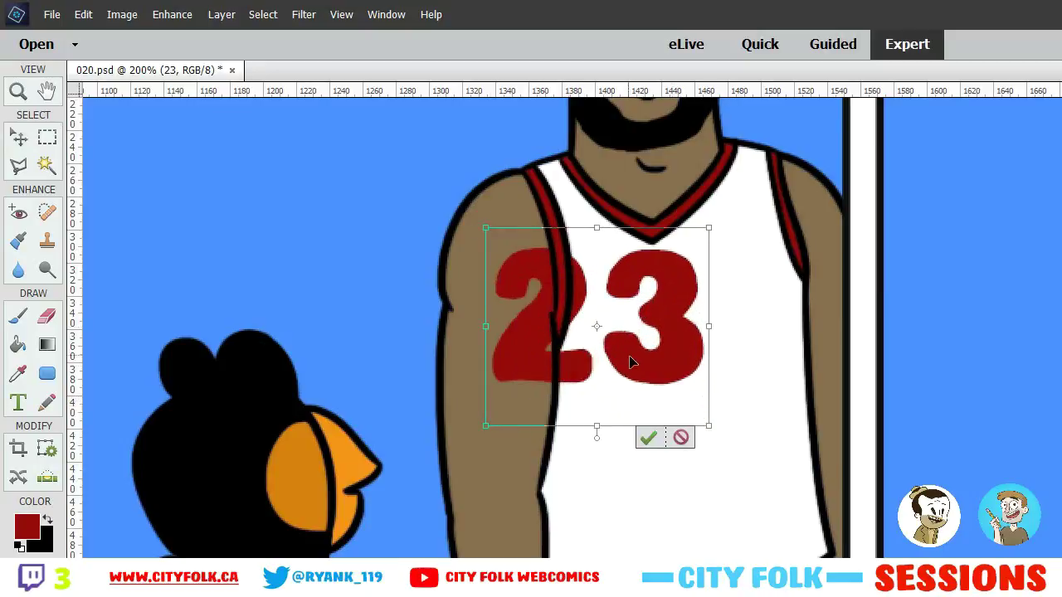
left_click_drag(630, 363, 726, 435)
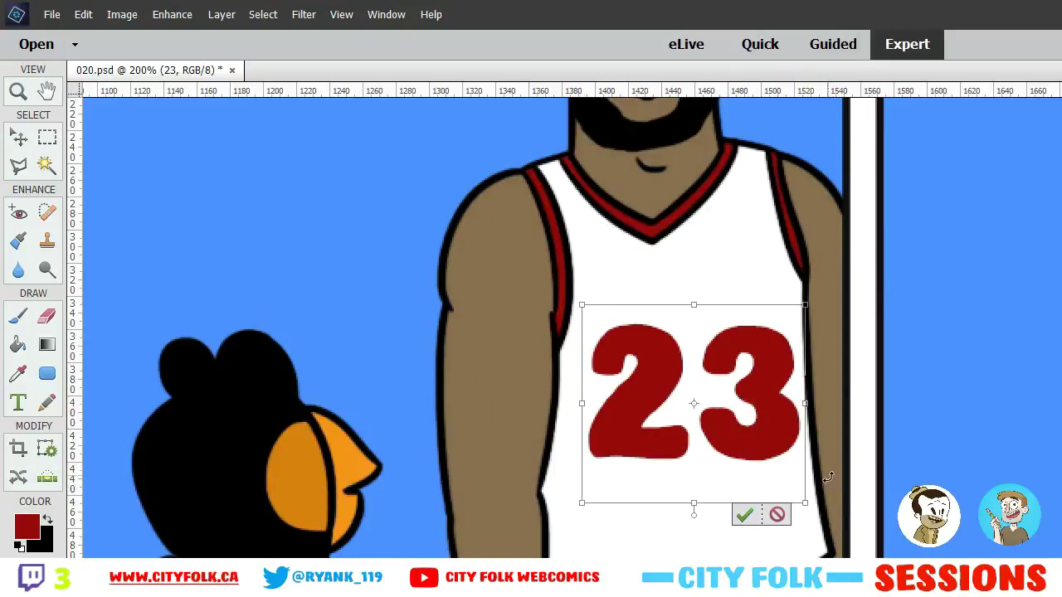
mouse_move(824, 494)
left_mouse_down()
mouse_move(836, 474)
mouse_move(835, 495)
left_mouse_up()
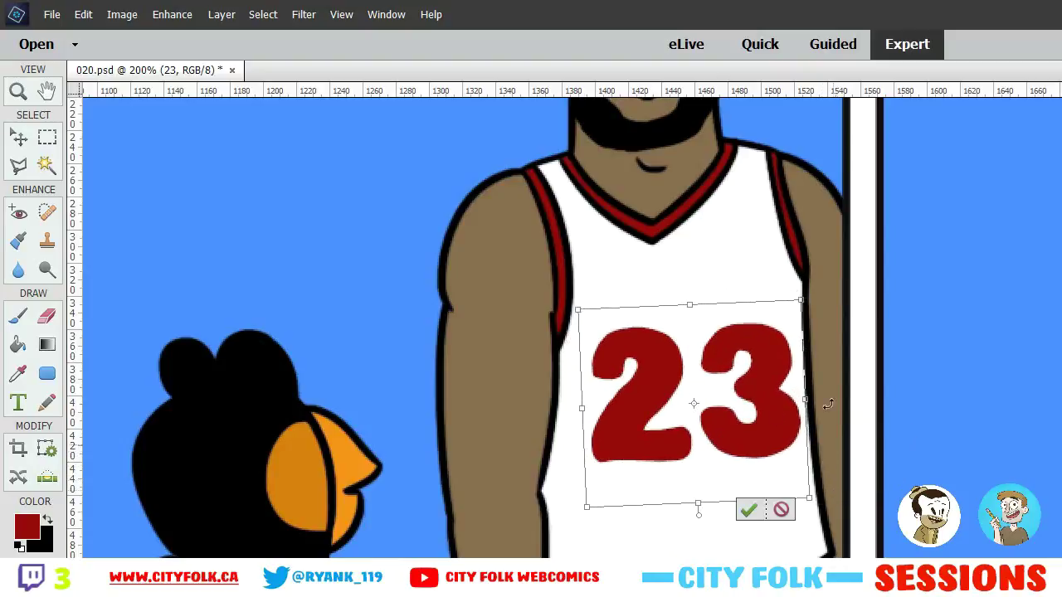
left_click(748, 509)
mouse_move(770, 439)
left_mouse_down()
mouse_move(744, 438)
mouse_move(762, 421)
left_mouse_up()
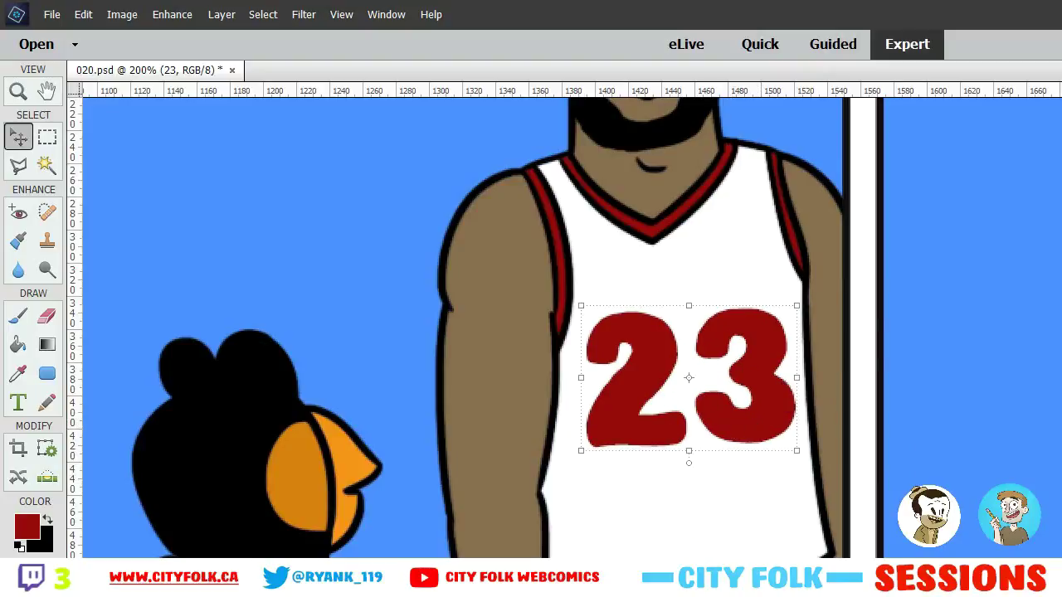
Slightly reshape the number 23 on the jersey with a Transform command and apply it
left_click(219, 14)
mouse_move(264, 15)
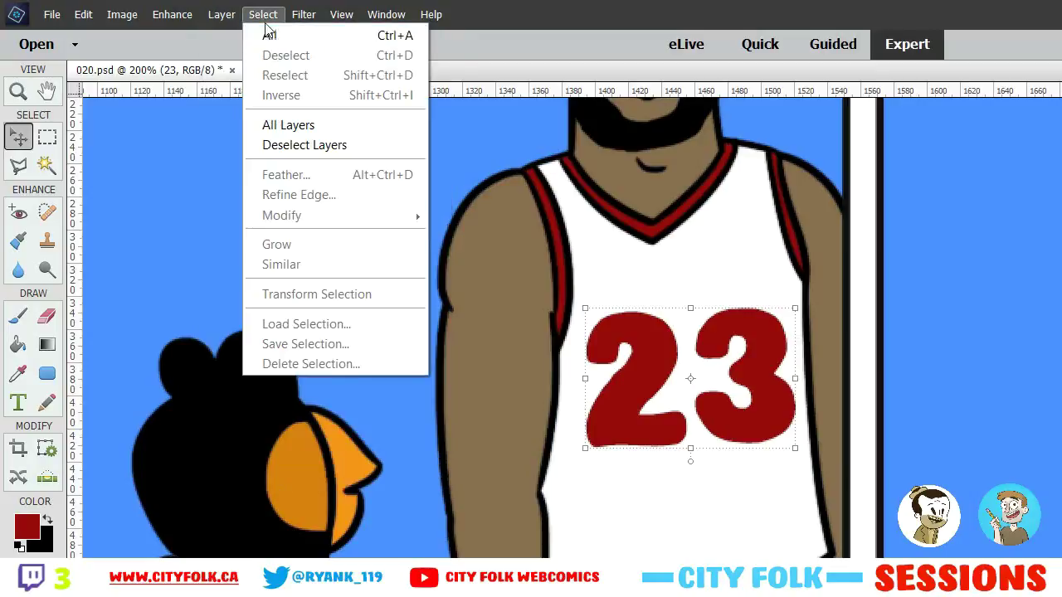
mouse_move(126, 20)
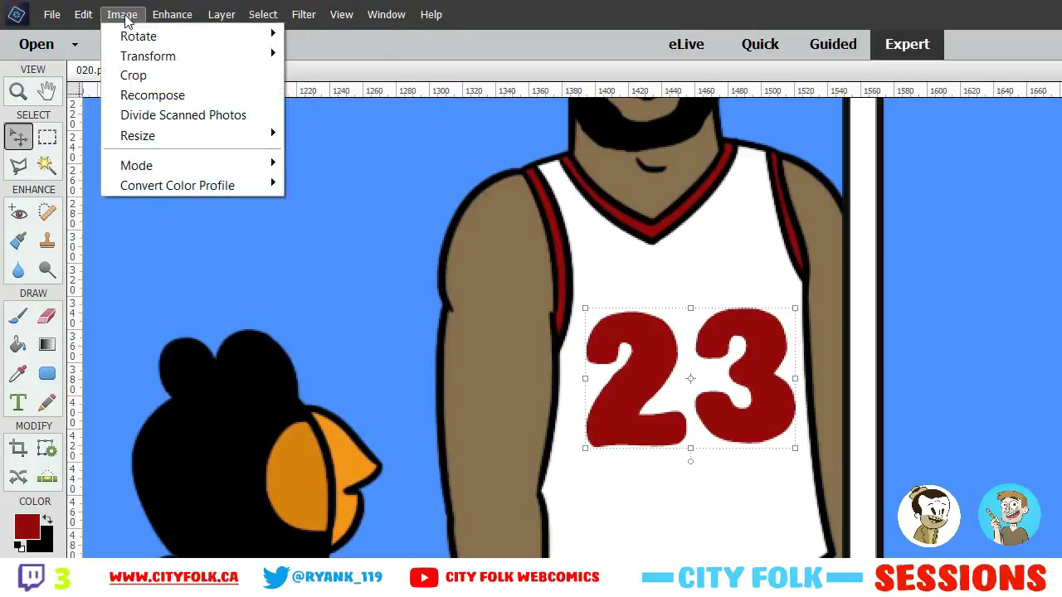
mouse_move(157, 58)
left_click(332, 115)
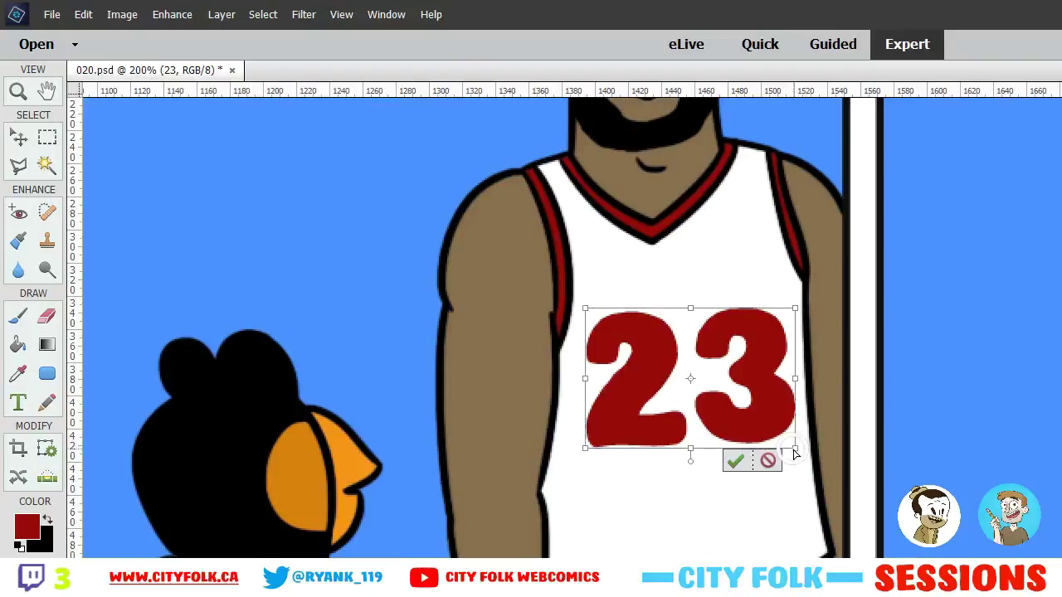
mouse_move(794, 453)
left_mouse_down()
mouse_move(801, 379)
mouse_move(794, 448)
left_mouse_up()
left_click(736, 455)
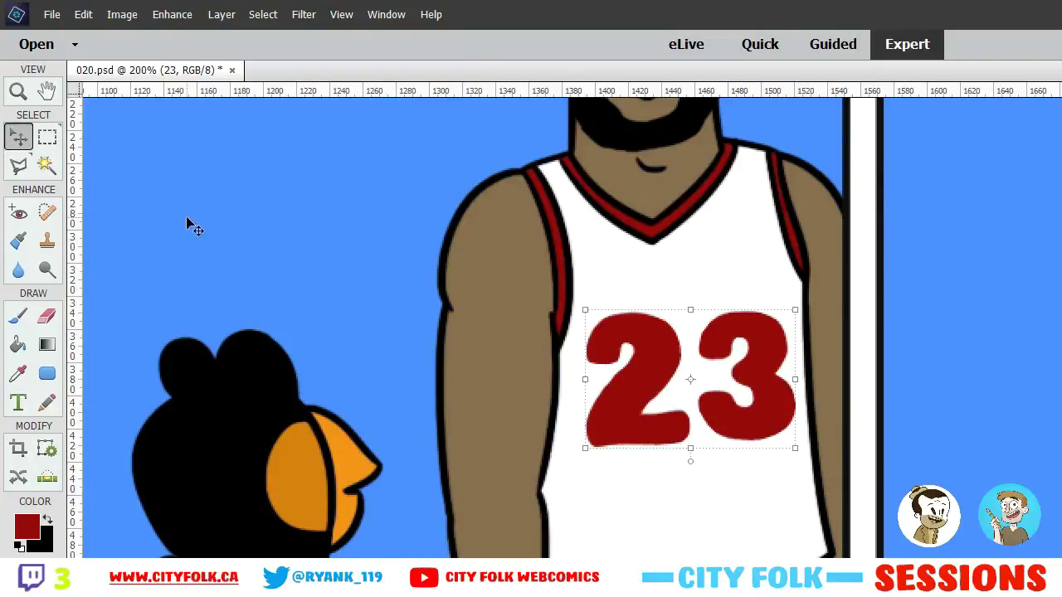
Rotate the number 23 a little further counterclockwise and shift it slightly up on the jersey
left_click_drag(640, 414, 633, 411)
left_click(787, 313)
left_click(777, 336)
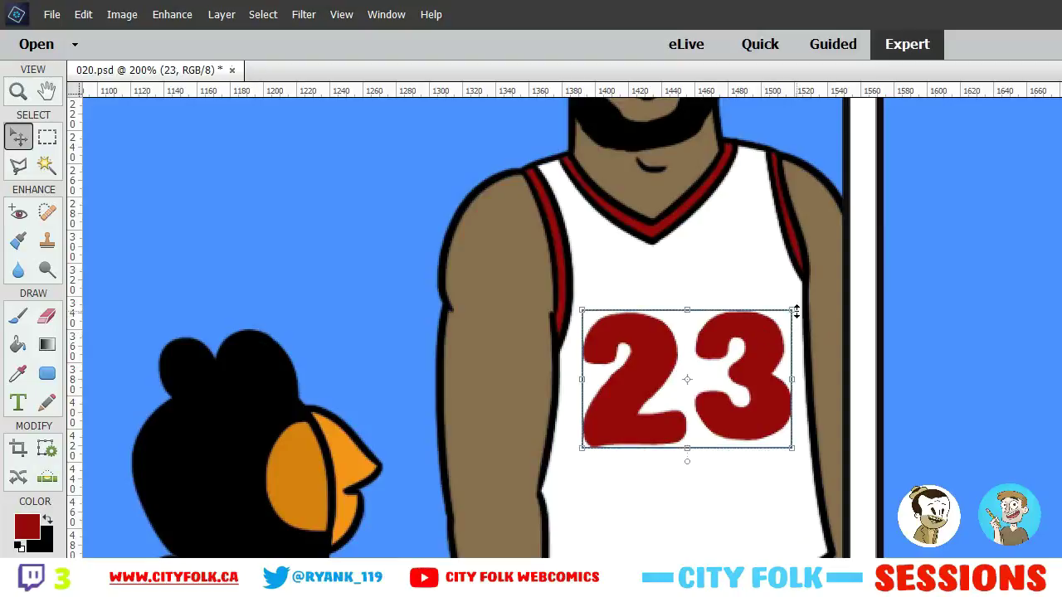
left_click(797, 311)
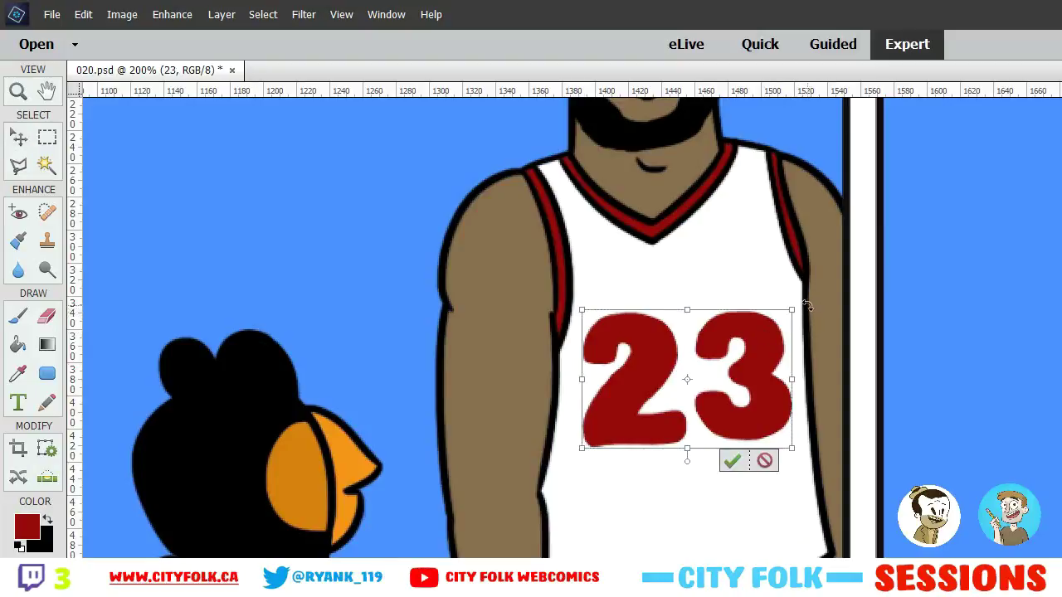
mouse_move(807, 306)
left_mouse_down()
mouse_move(806, 265)
mouse_move(821, 290)
left_mouse_up()
mouse_move(763, 380)
left_mouse_down()
mouse_move(754, 345)
mouse_move(754, 368)
left_mouse_up()
left_click(730, 445)
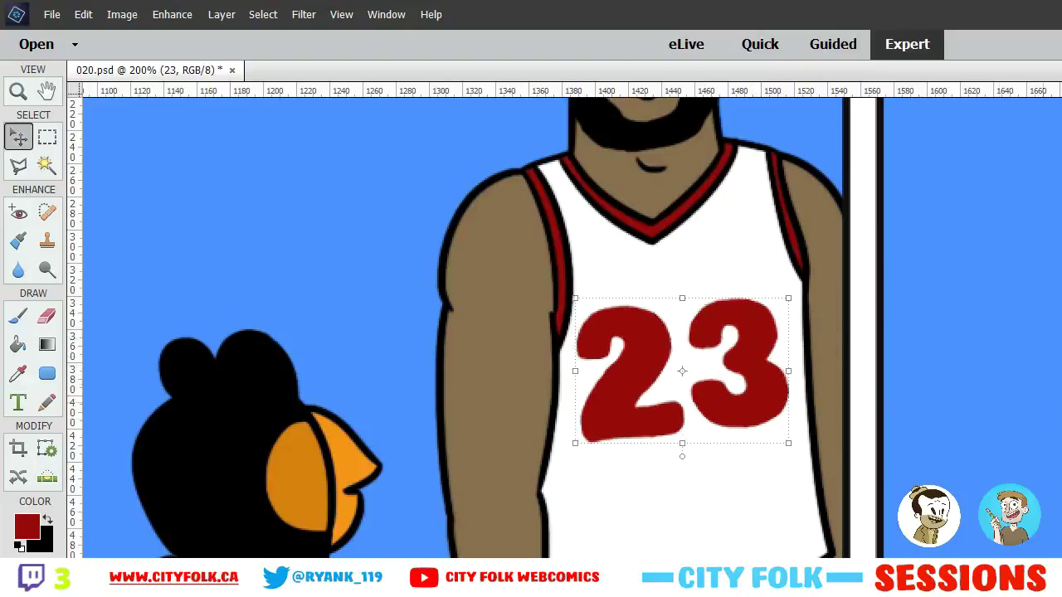
Fine-tune the position of the number 23, nudging it upward and slightly right to centre it on the jersey
key("ctrl+minus")
key("ctrl+minus")
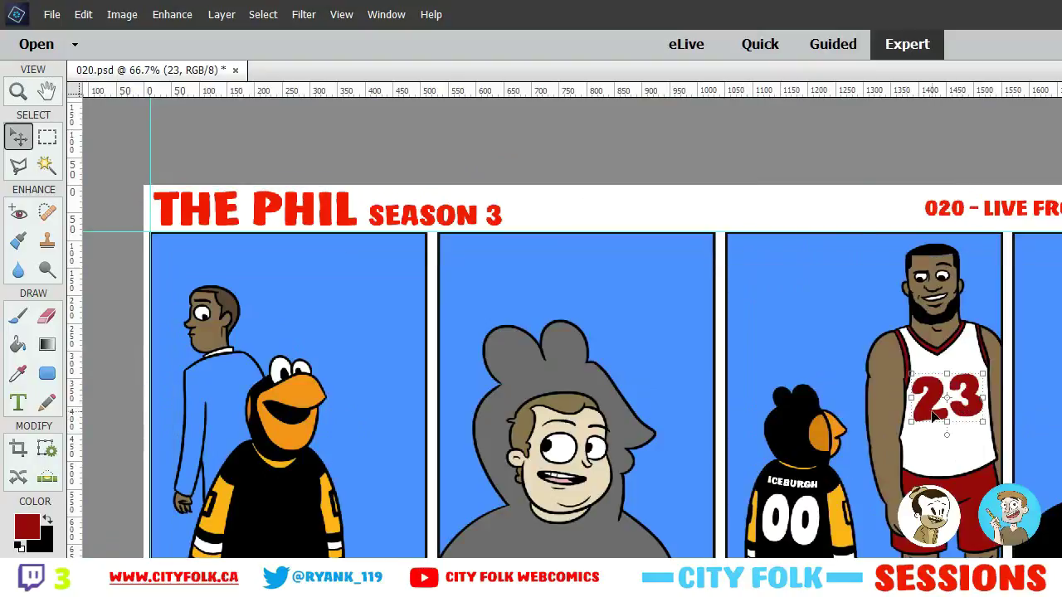
mouse_move(934, 415)
left_mouse_down()
mouse_move(941, 454)
mouse_move(943, 418)
mouse_move(933, 449)
mouse_move(935, 432)
left_mouse_up()
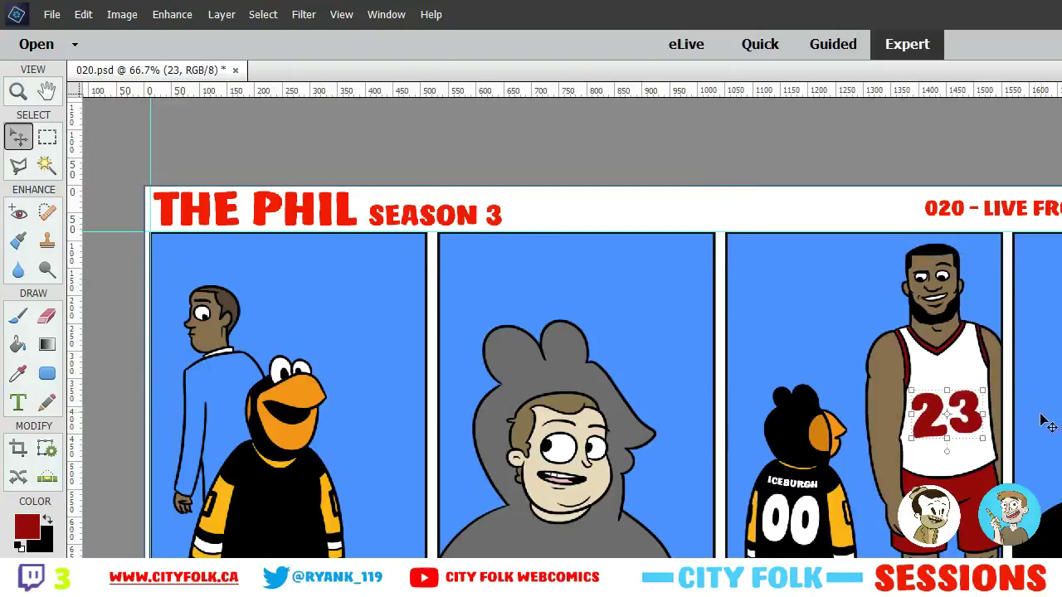
key("Up")
key("Up")
key("Up")
key("Up")
key("Up")
key("Up")
key("Up")
key("Up")
key("Up")
key("Up")
key("Up")
key("Up")
key("Up")
key("Up")
key("Up")
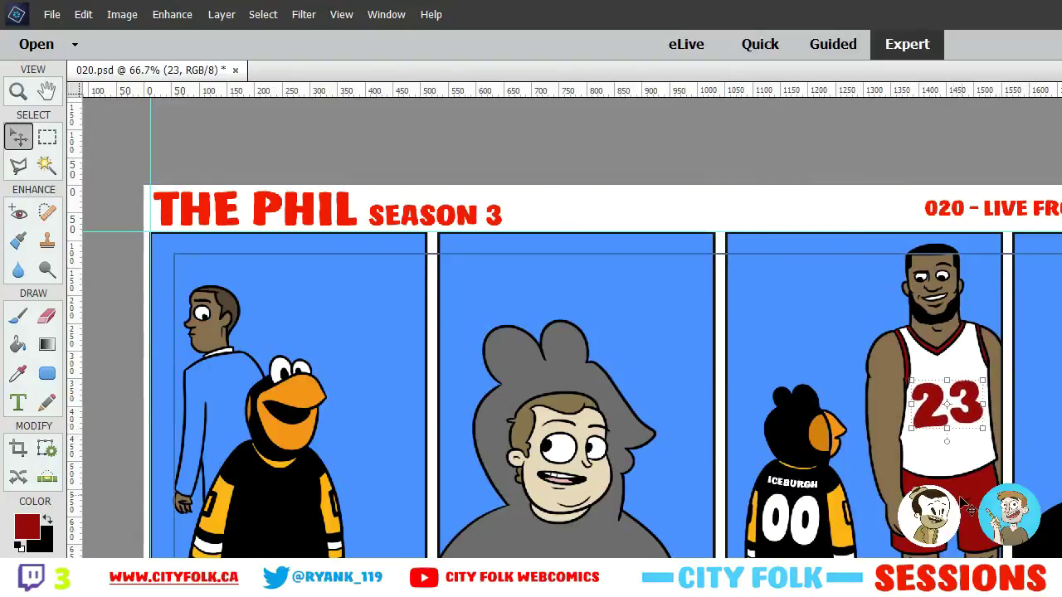
key("Up")
key("Up")
key("Up")
key("Up")
key("Up")
key("Up")
key("Up")
key("Up")
key("Up")
key("Up")
key("Up")
key("Up")
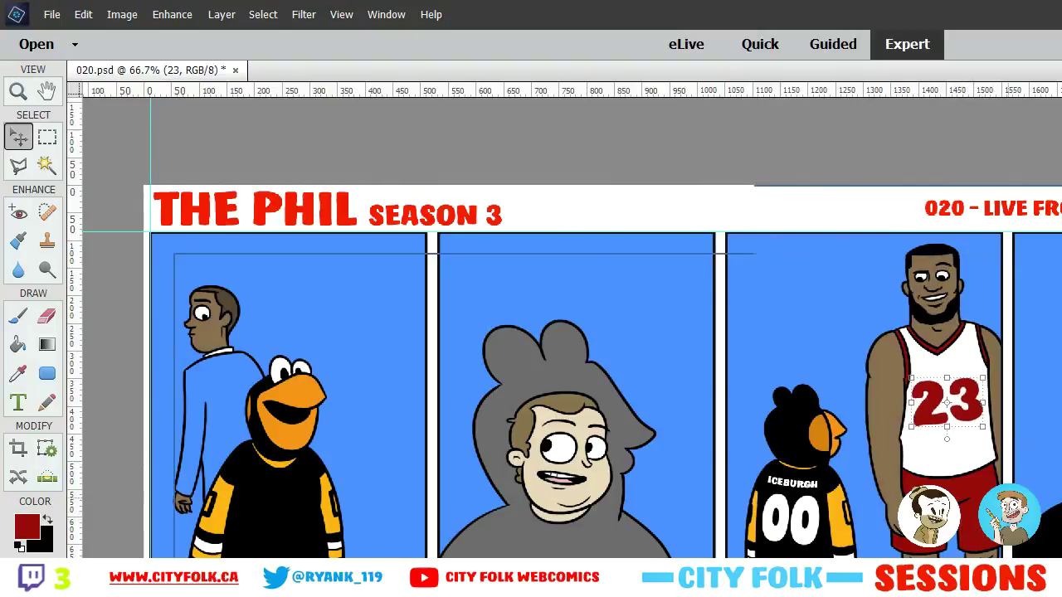
key("Right")
key("Right")
key("Right")
key("Up")
key("Up")
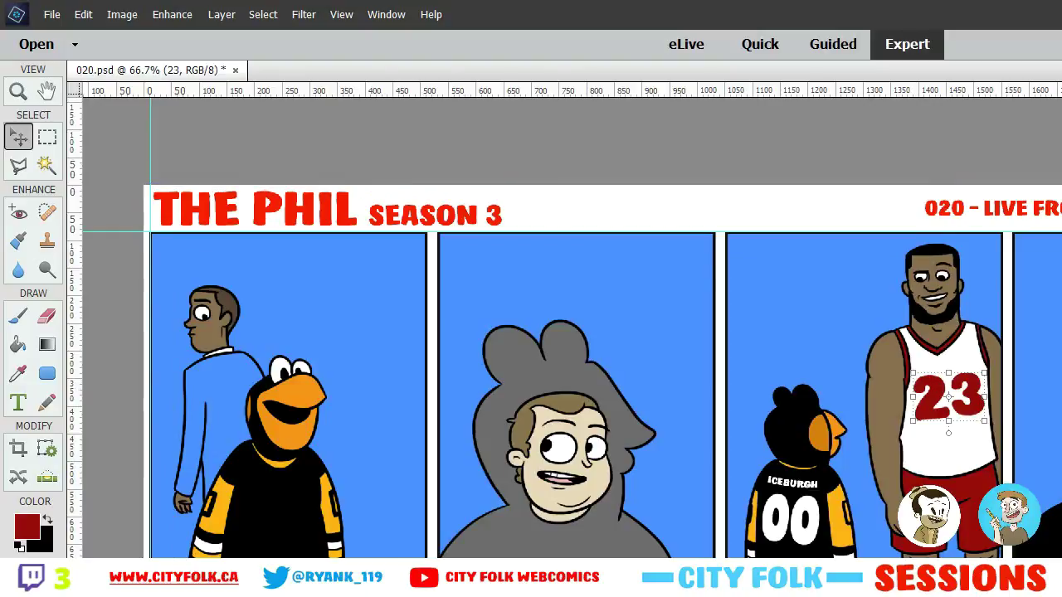
Select the number 23 layer together with the colour artwork layer and merge them into one
left_click(697, 414)
left_click(948, 398)
left_click(697, 413, "shift")
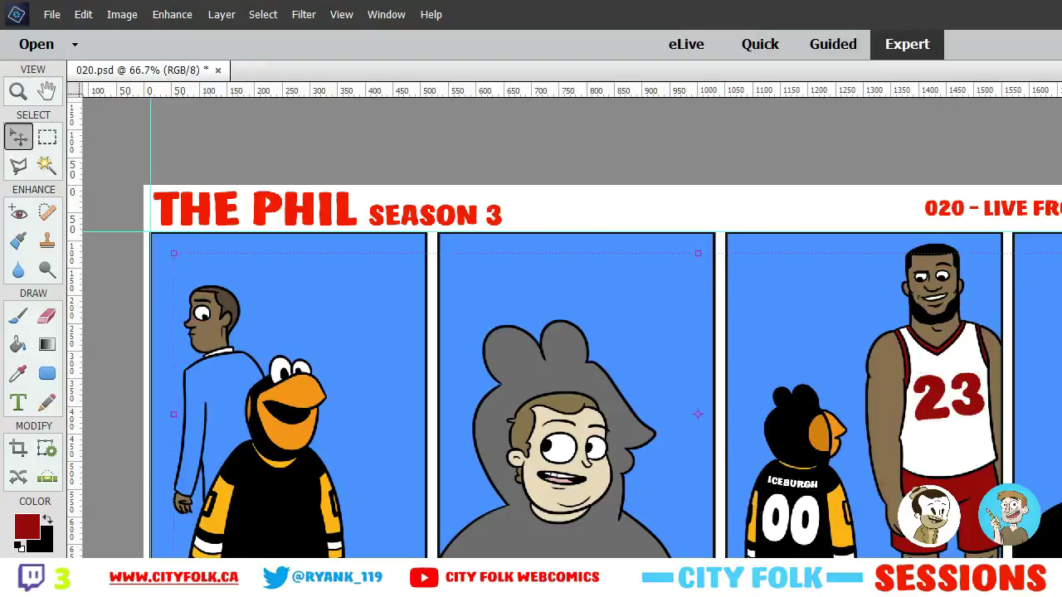
key("ctrl+e")
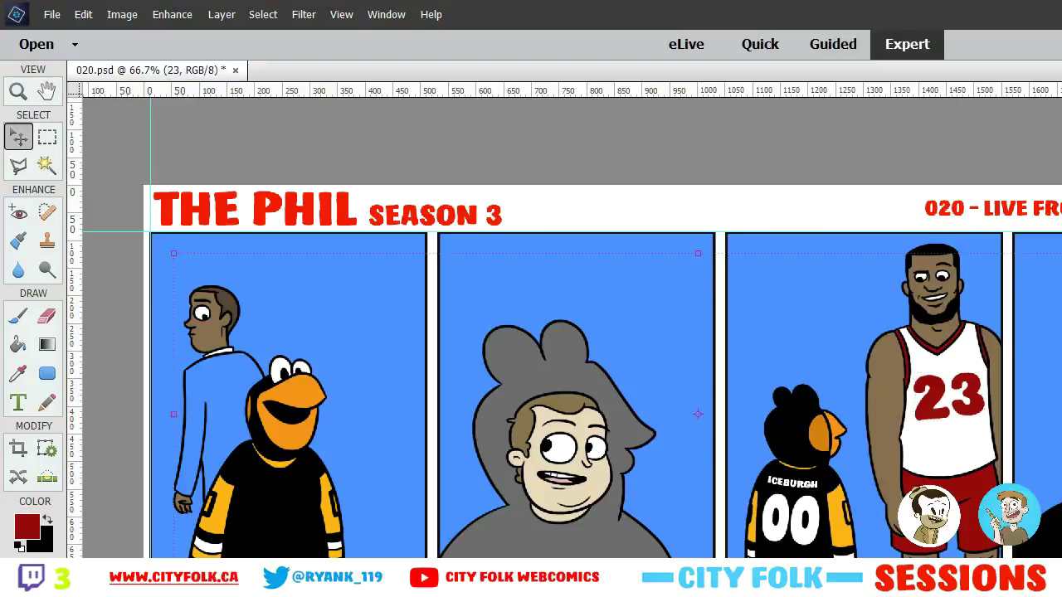
Try to fill the man's suit in the first panel with a brownish grey on the color layer
left_click(698, 414)
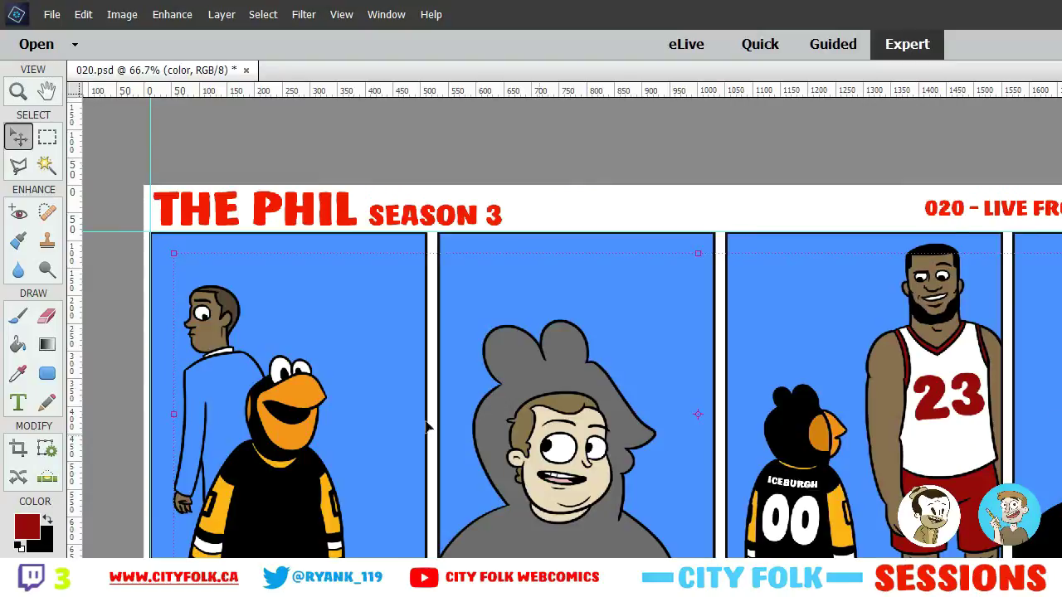
left_click(18, 345)
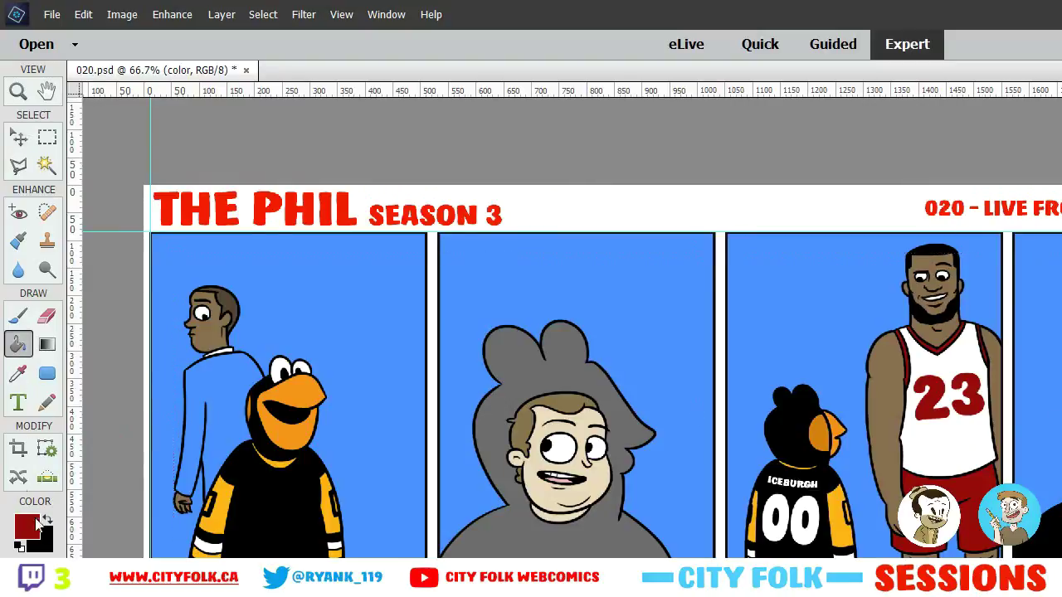
left_click(37, 524)
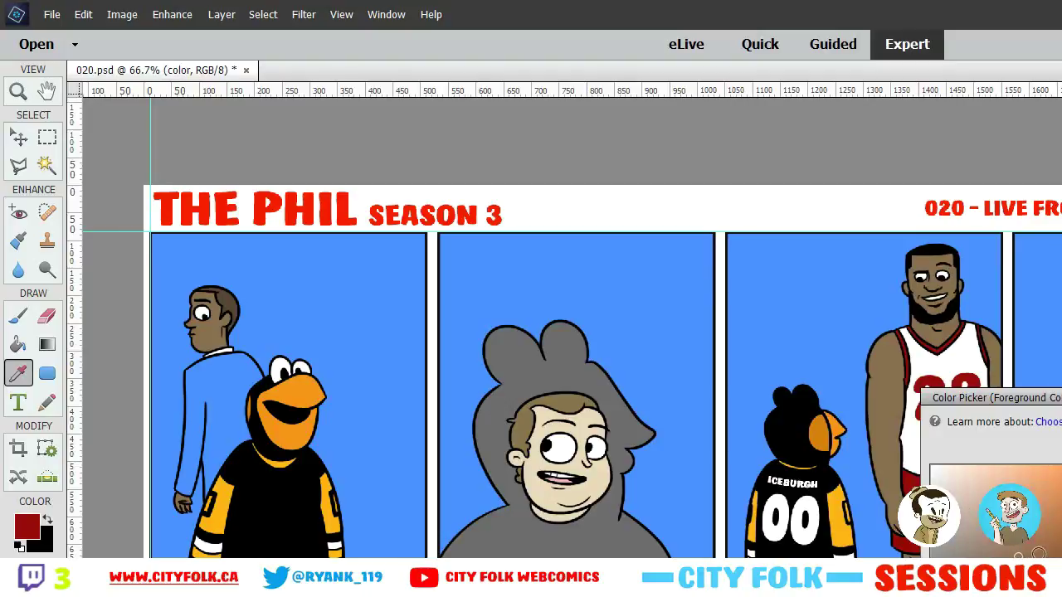
left_click_drag(1038, 554, 974, 549)
key("Return")
key("k")
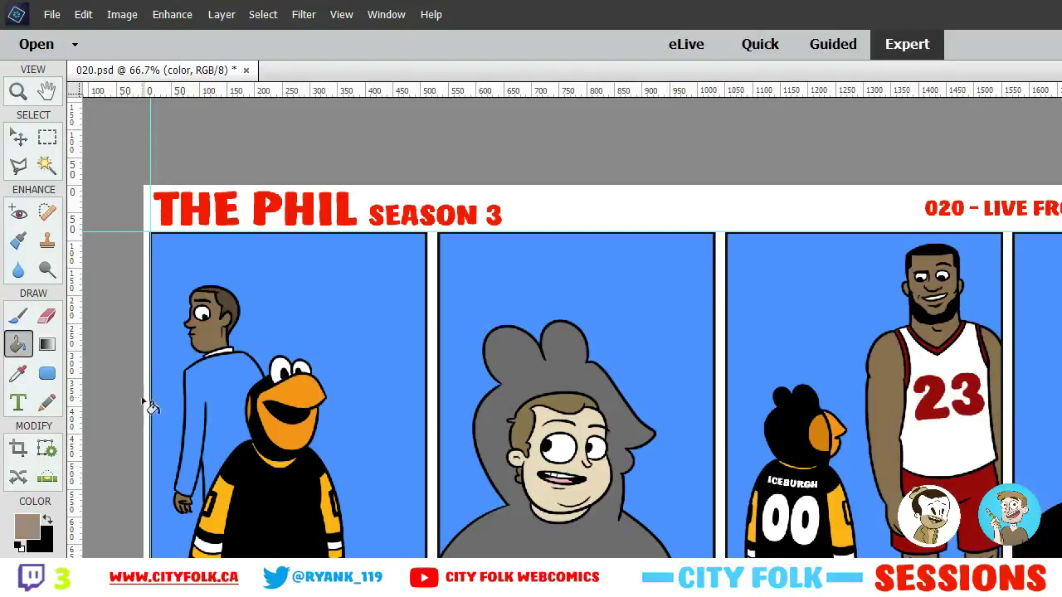
left_click(205, 405)
key("ctrl+z")
Choose a neutral medium grey and fill the suit of the man in the first panel with it
left_click(34, 528)
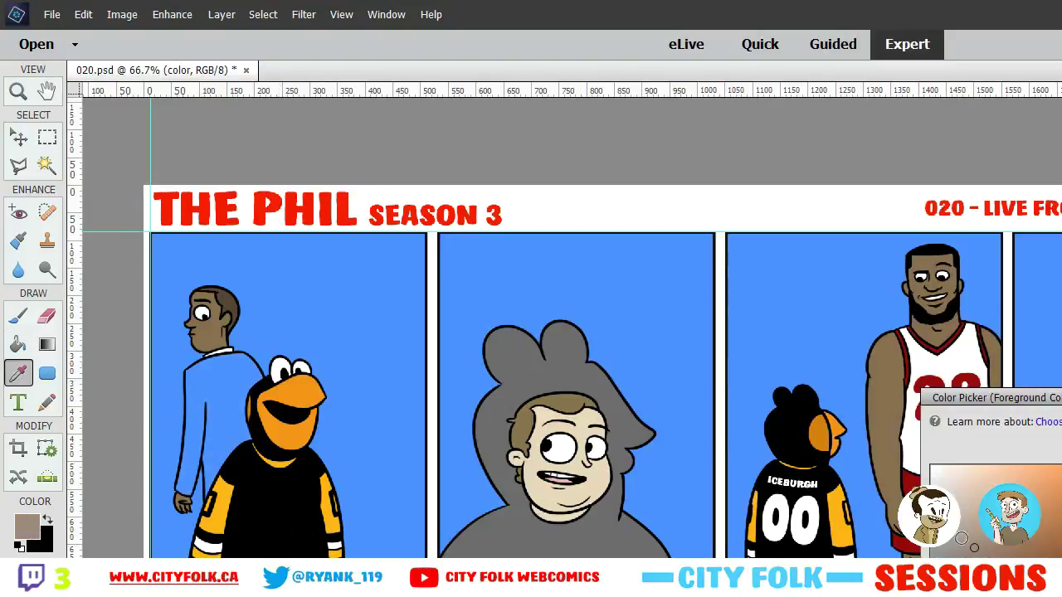
key("Return")
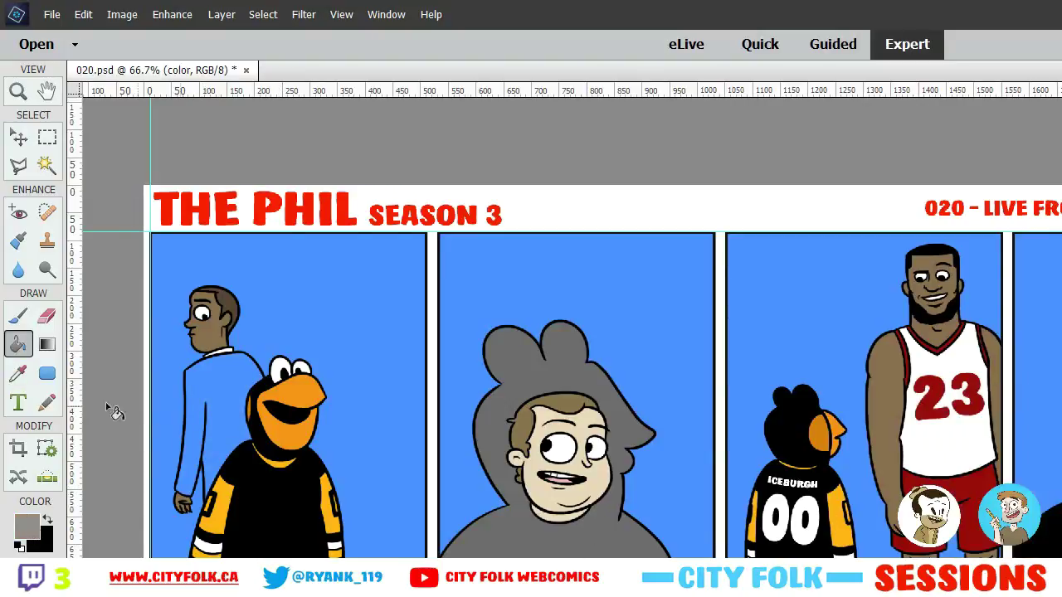
left_click(241, 390)
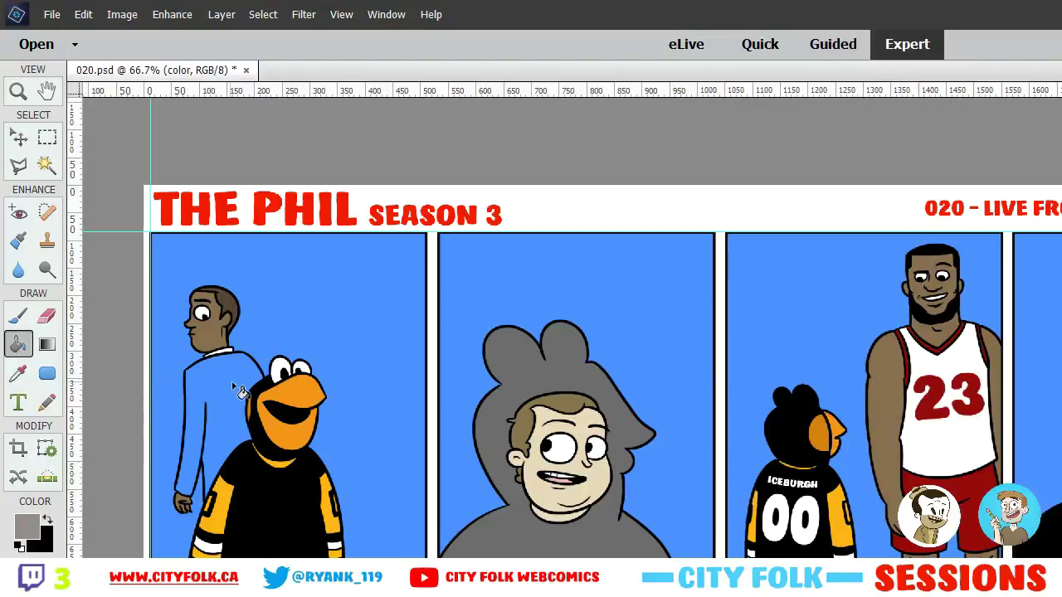
Show the pencil sketch with the dialogue notes instead of the blue panel background and make the Inks layer active
left_click(18, 138)
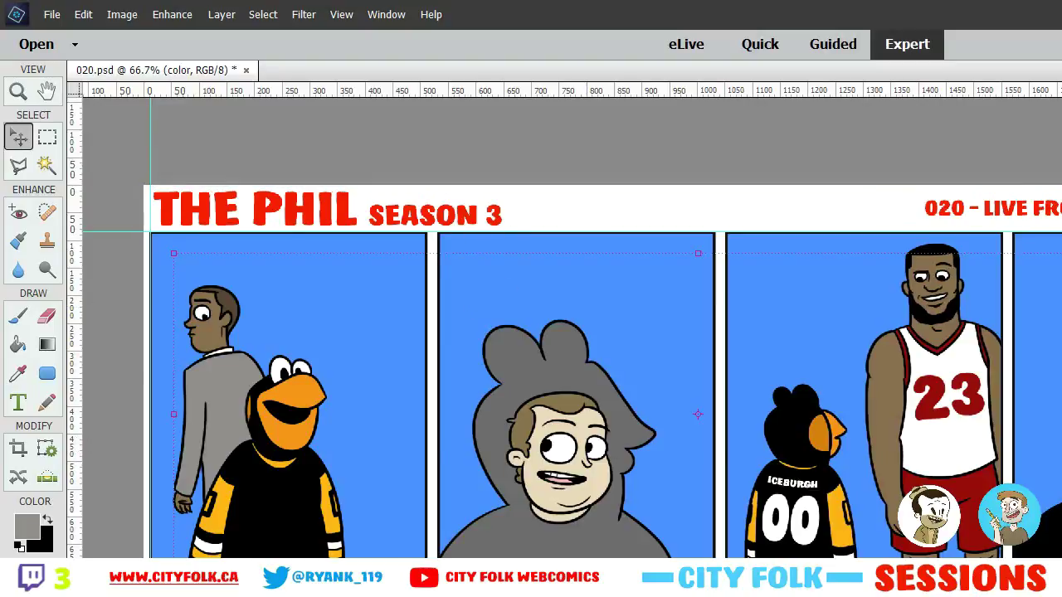
key("7")
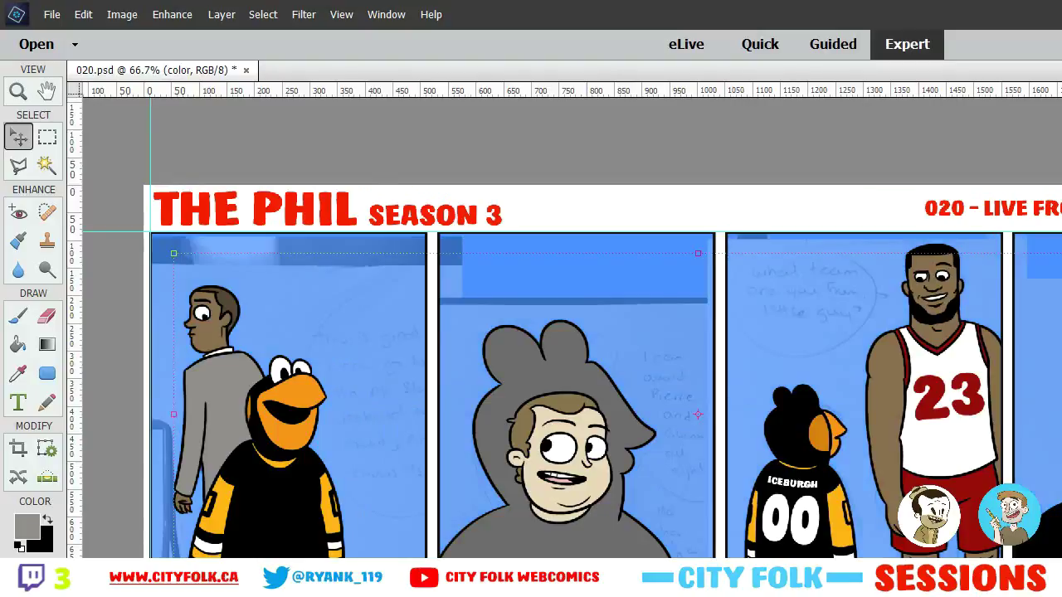
key("1")
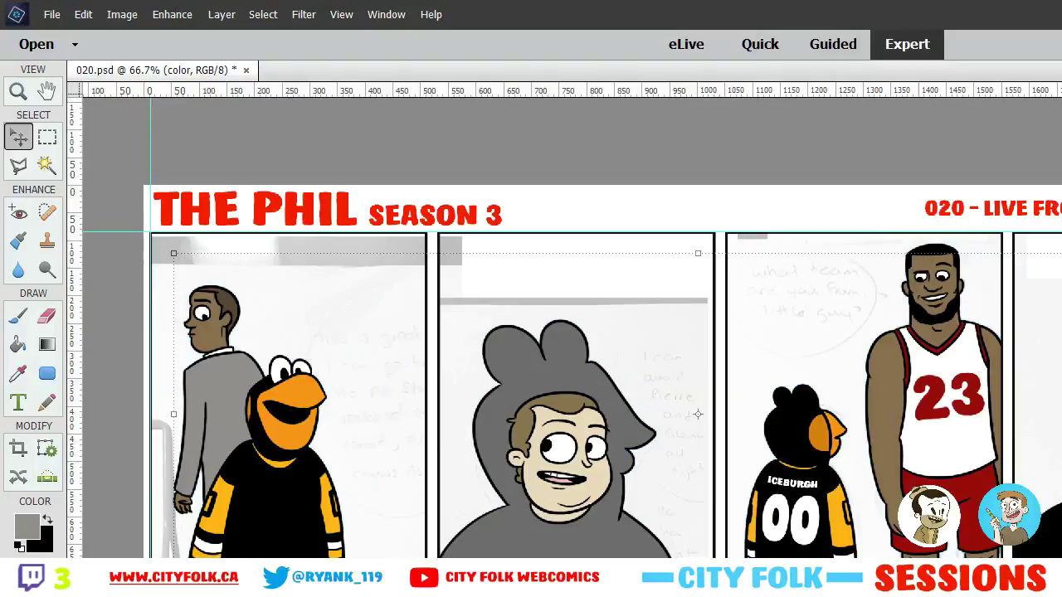
key("alt+bracketleft")
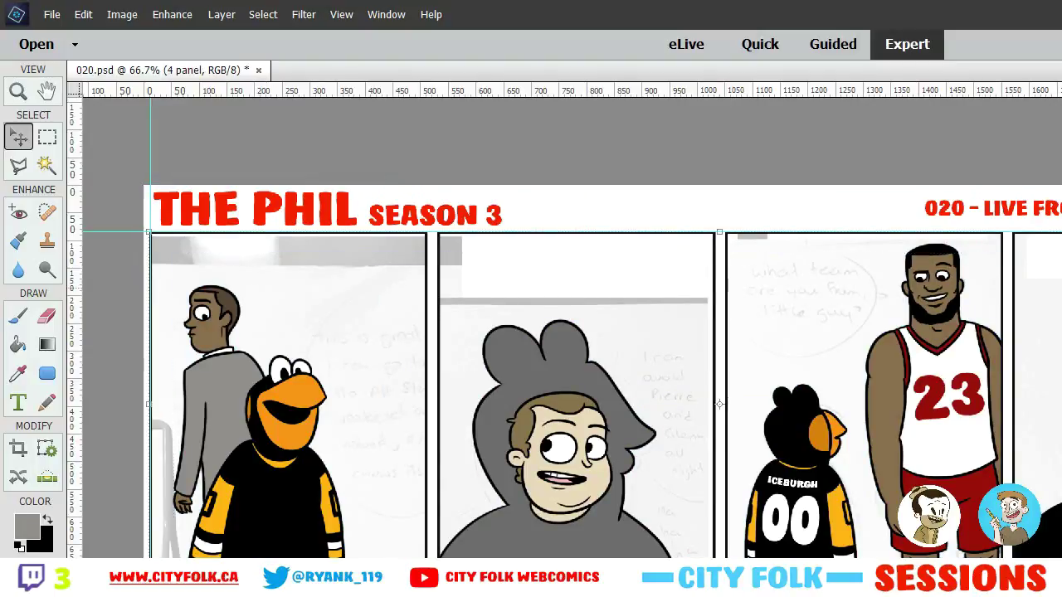
key("alt+bracketright")
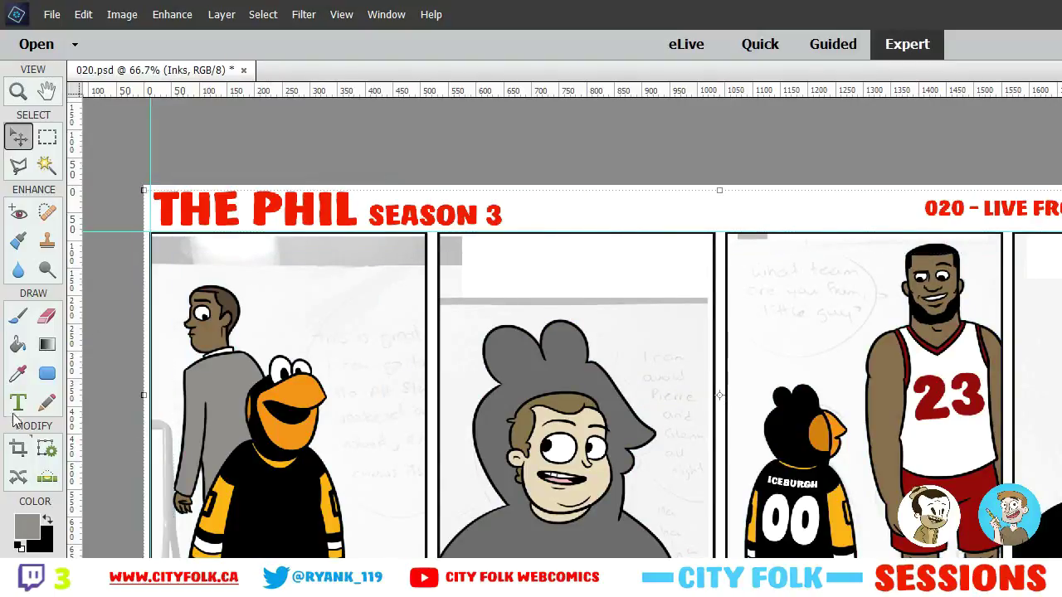
Start a centred black text above the mascot in the first panel and set its comic lettering font and formatting
left_click(19, 547)
left_click(15, 404)
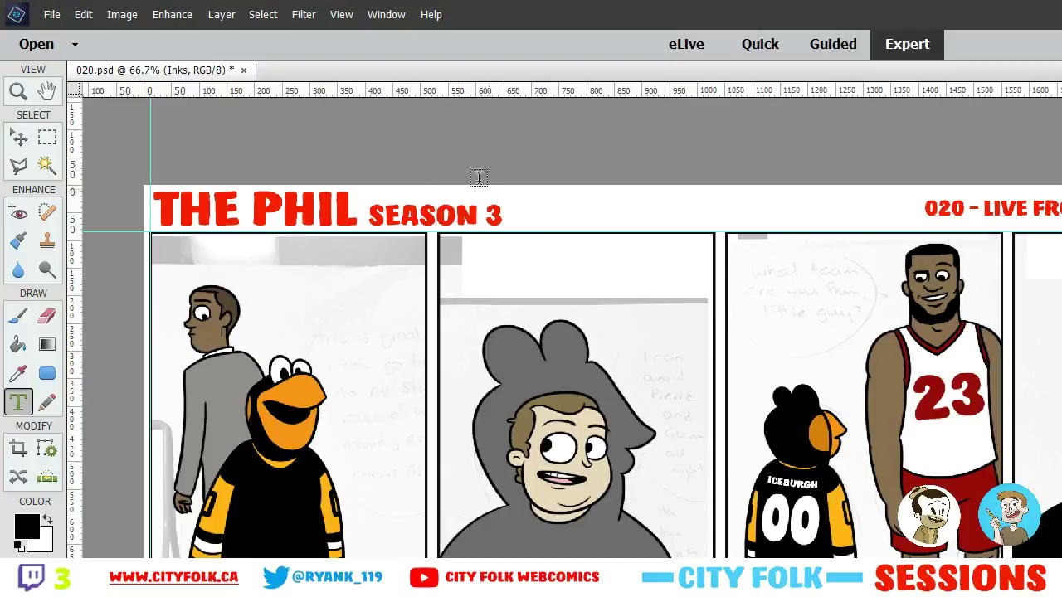
left_click(354, 289)
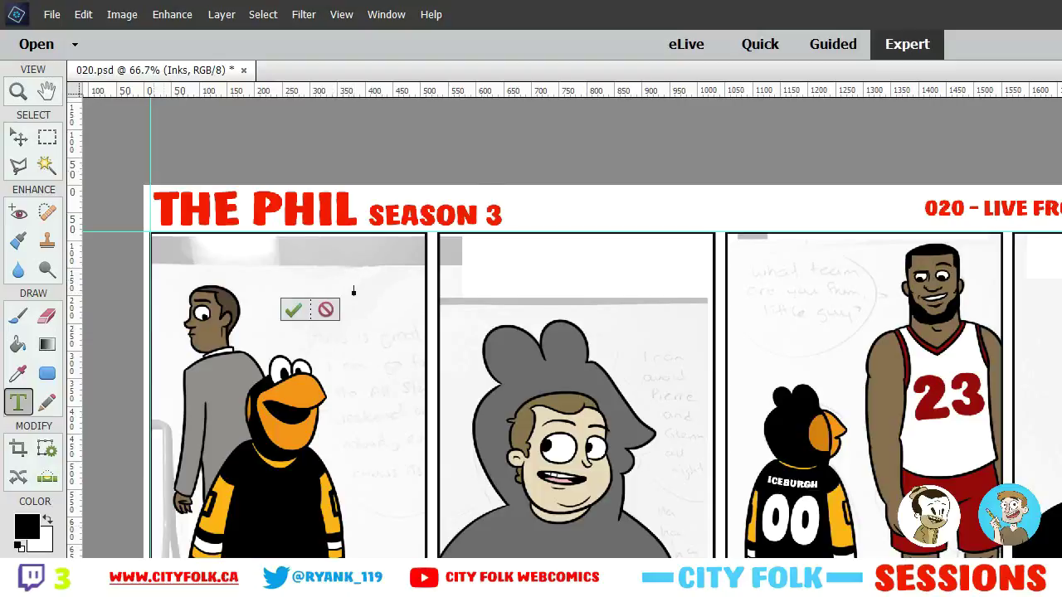
left_click(298, 572)
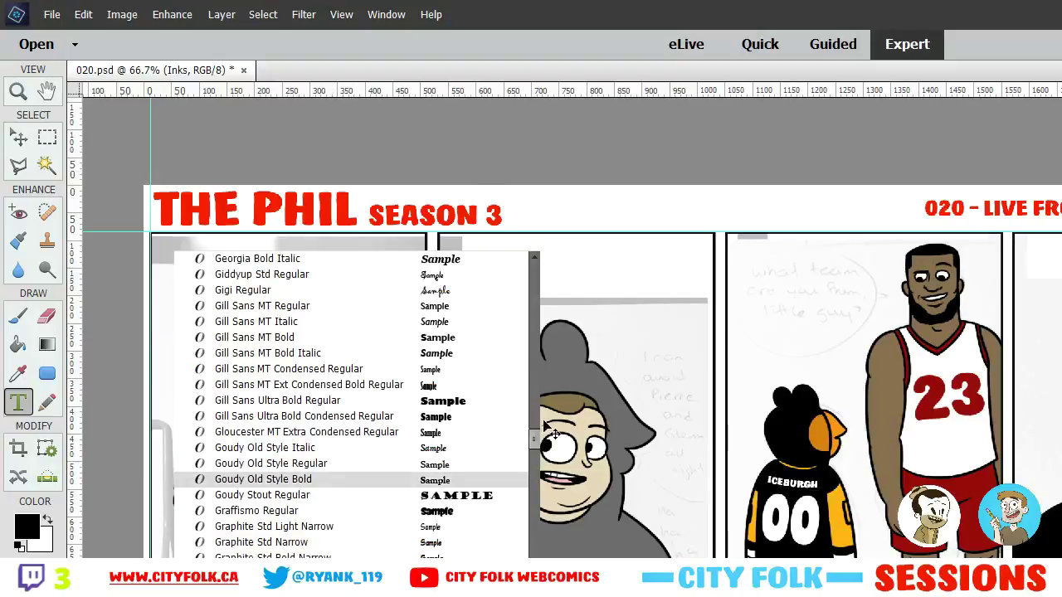
left_click_drag(534, 439, 524, 585)
left_click(324, 456)
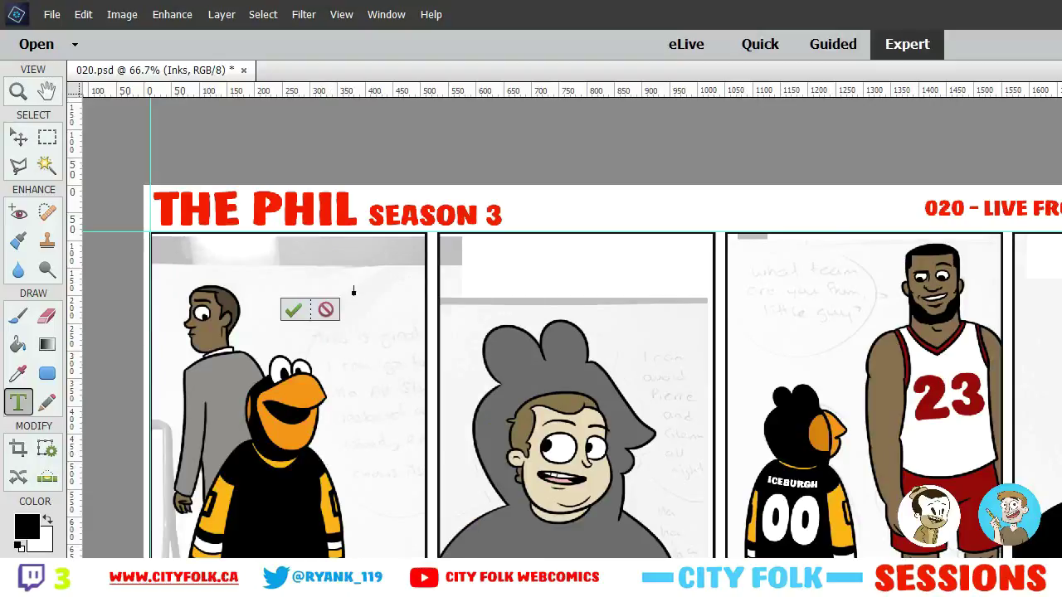
left_click(381, 572)
left_click(382, 572)
left_click(369, 591)
left_click(370, 591)
type("This is")
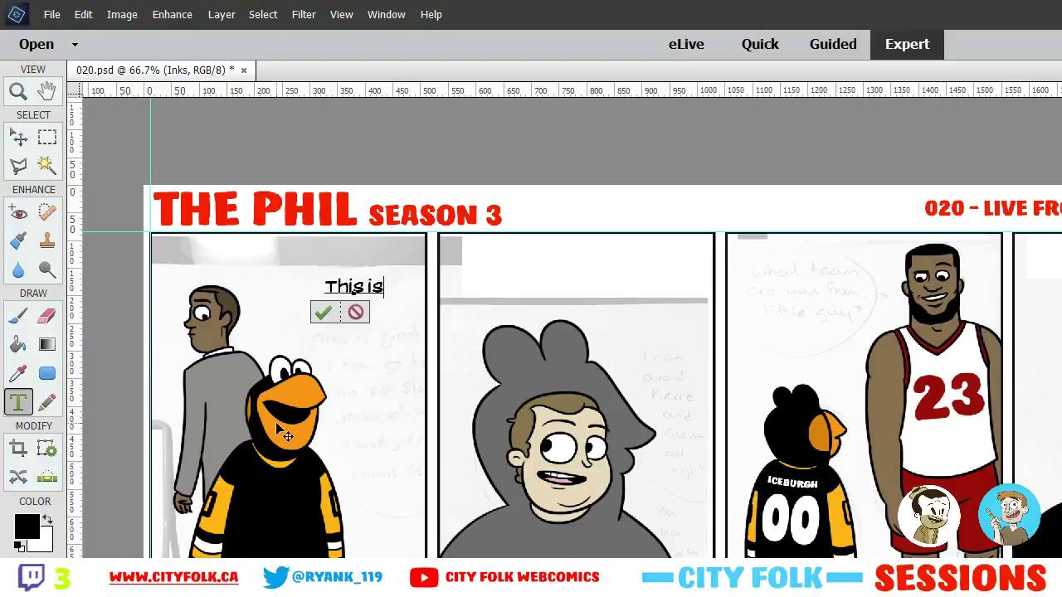
type(" swell")
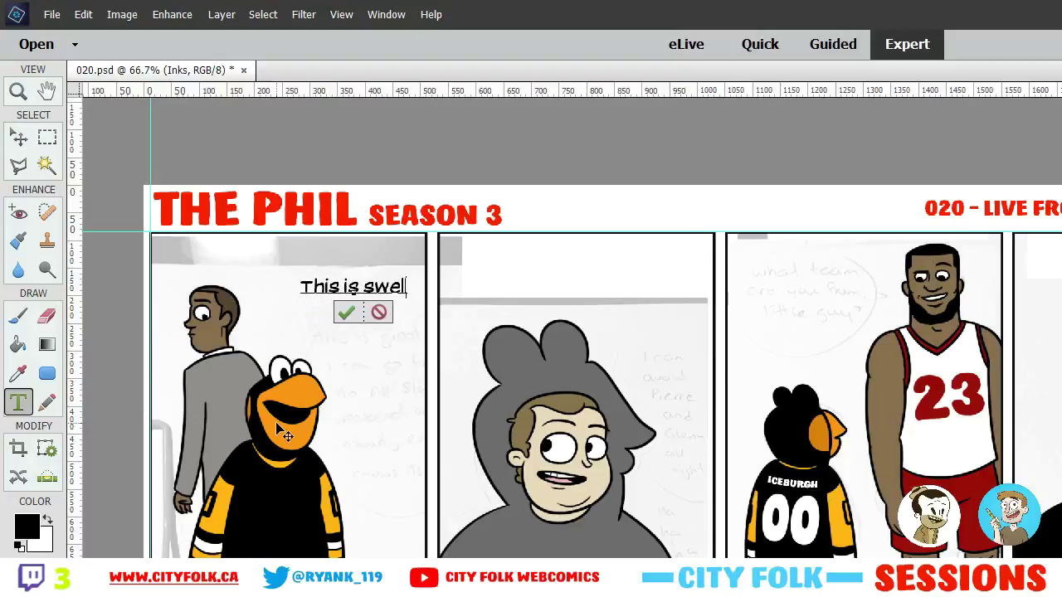
key("BackSpace")
key("BackSpace")
key("BackSpace")
key("BackSpace")
key("BackSpace")
key("BackSpace")
key("BackSpace")
key("BackSpace")
key("BackSpace")
key("BackSpace")
key("BackSpace")
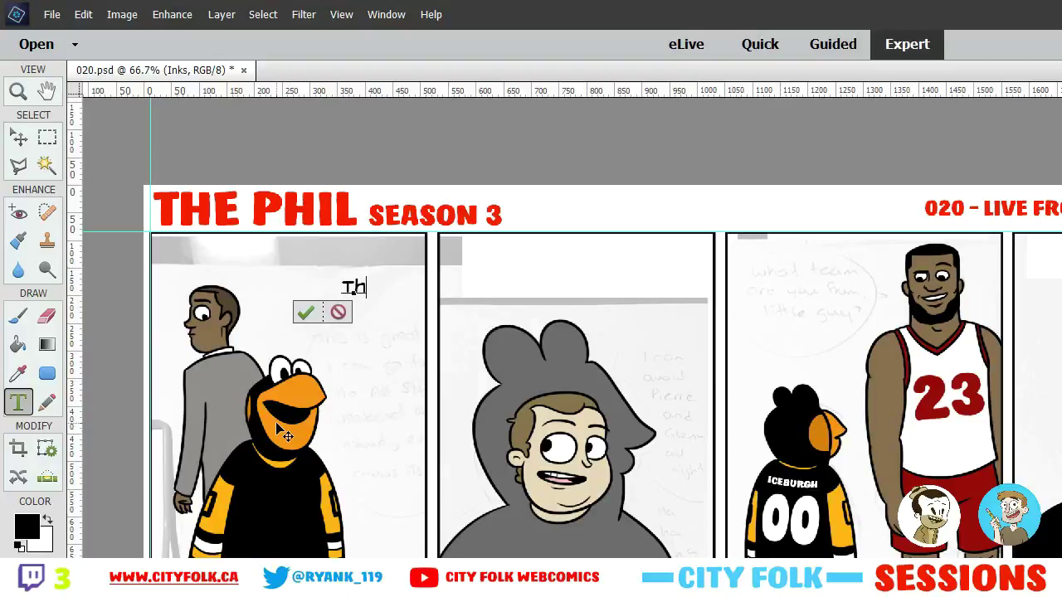
key("BackSpace")
key("BackSpace")
type("W")
key("BackSpace")
Enter the mascot's dialogue on three lines: "Yes! I", "can go to the", "All Star Game"
type("Yes!")
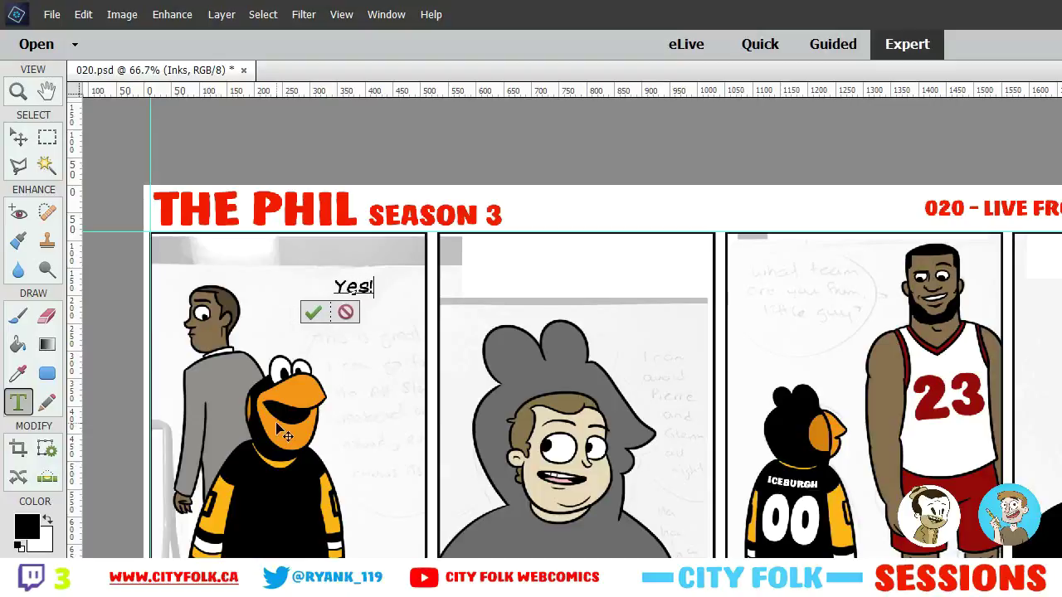
type(" I")
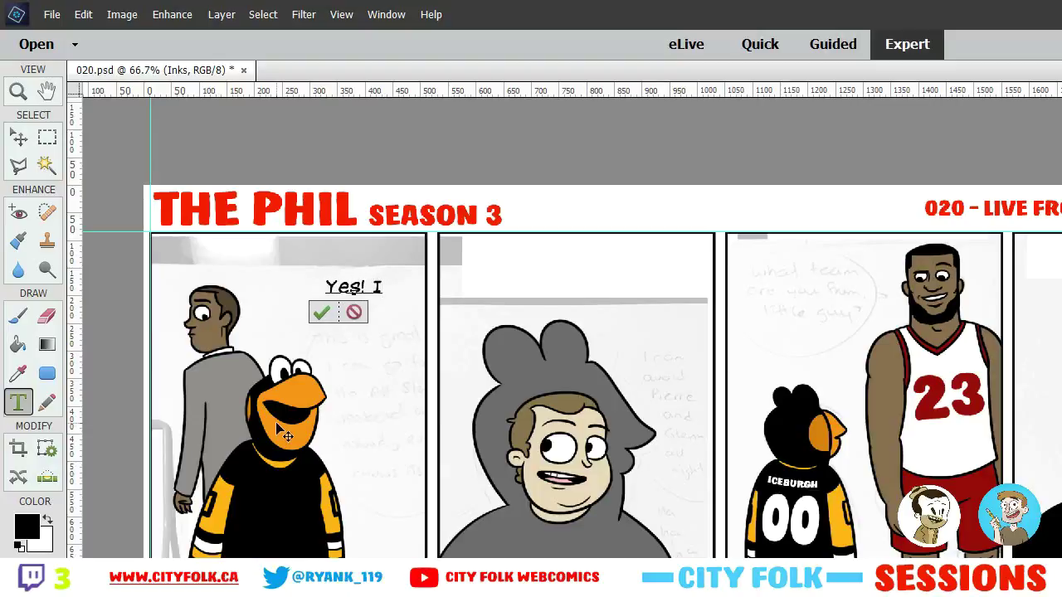
key("Return")
type("can")
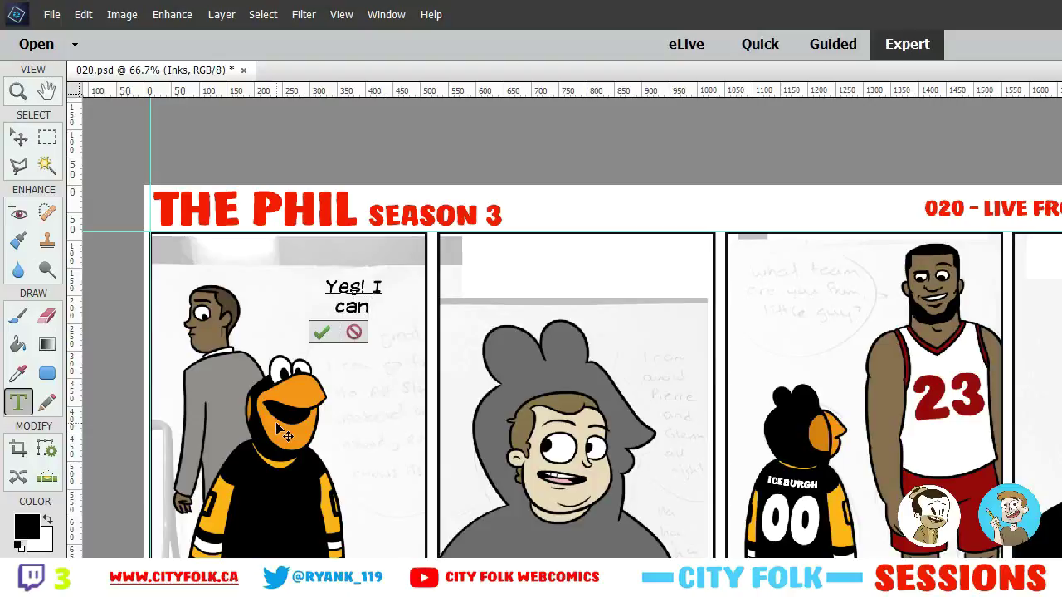
type(" go to the")
key("Return")
type("Al")
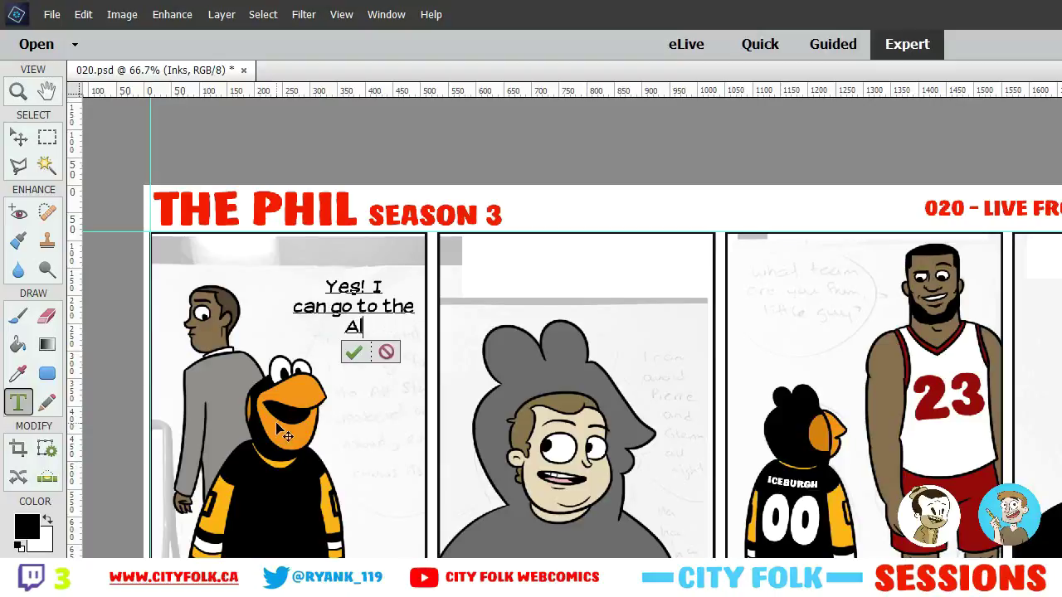
type("l Star Game")
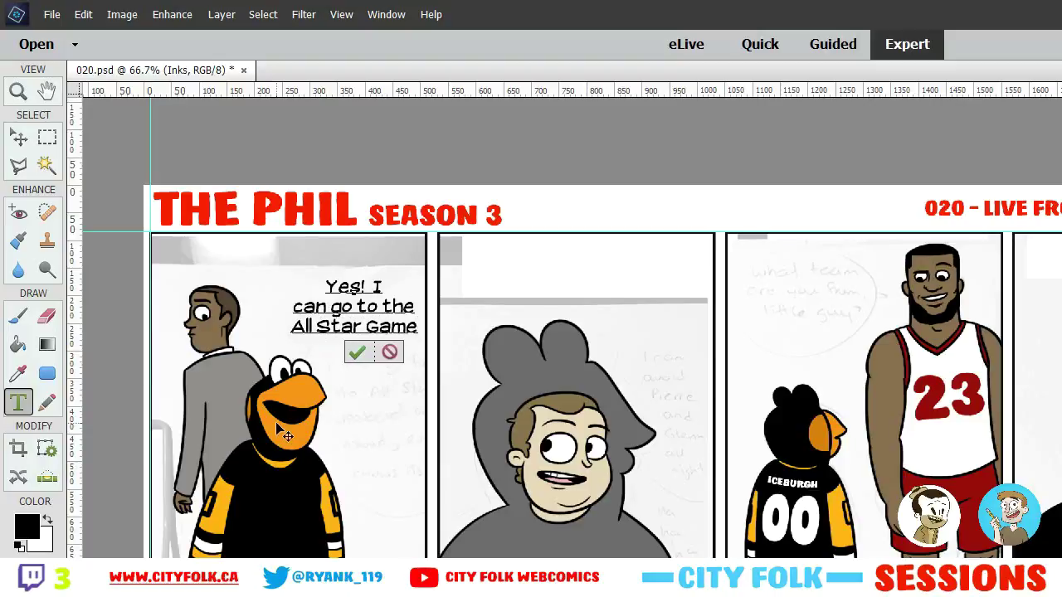
Replace the word "Game" at the end of the third dialogue line with "Weekend"
key("Return")
key("BackSpace")
key("BackSpace")
key("BackSpace")
key("BackSpace")
key("BackSpace")
key("BackSpace")
type("Weekend")
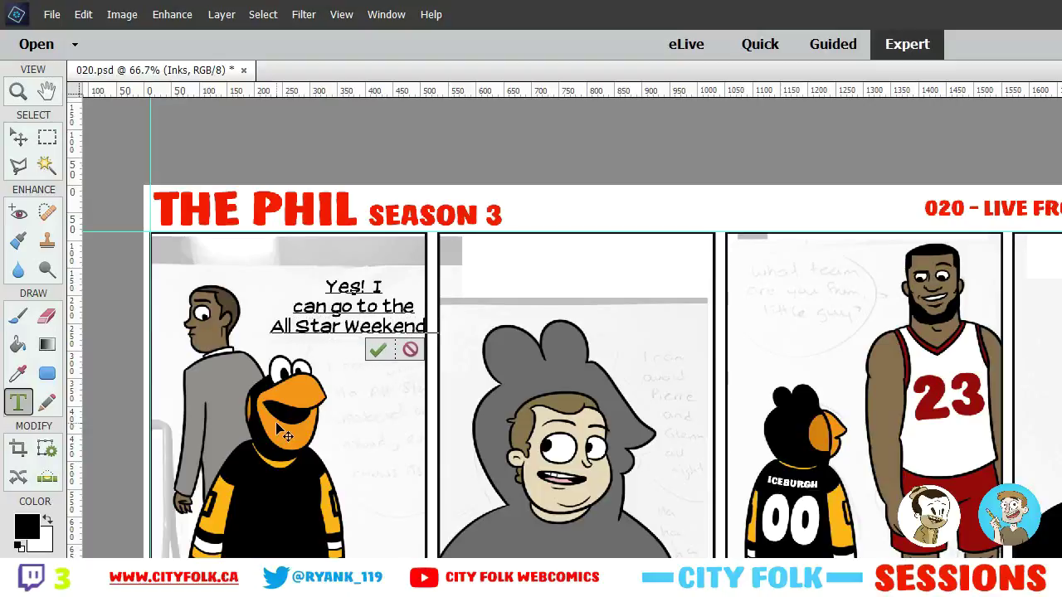
Continue the dialogue with three more lines: "and nobody", "even knows", "it's me!"
key("Return")
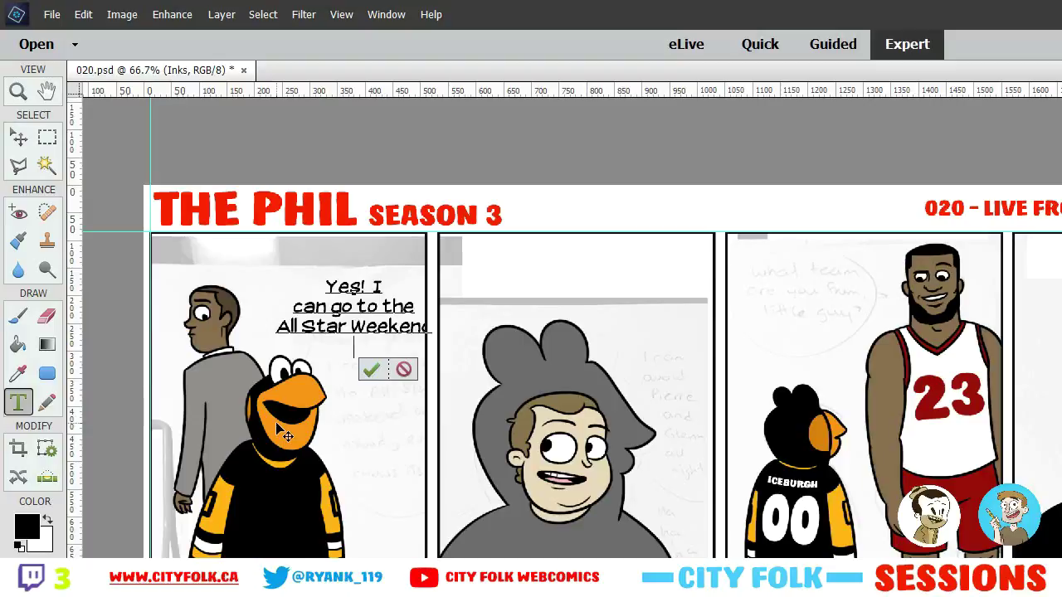
type("and nobody")
key("Return")
type("even knows")
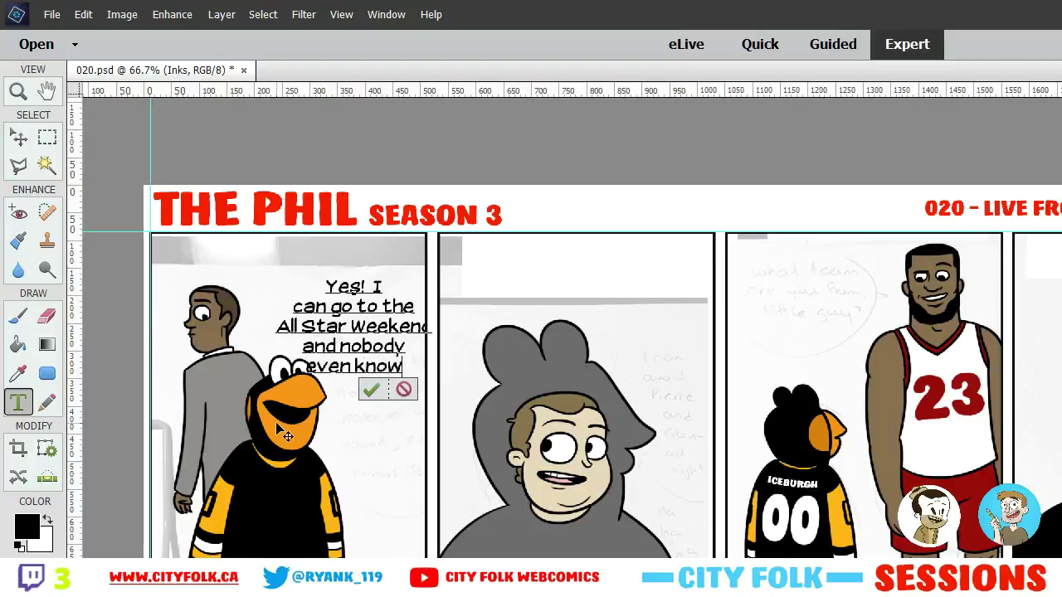
key("Return")
type("it's me!")
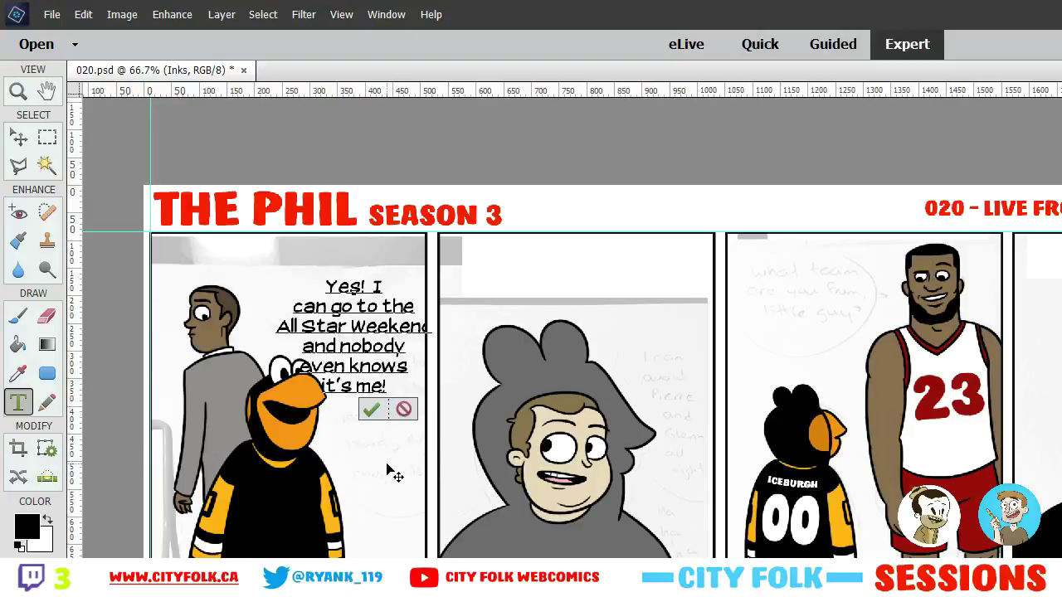
Move the dialogue up and slightly left so it fits inside the first panel above the mascot, and commit the text
left_click_drag(386, 470, 371, 430)
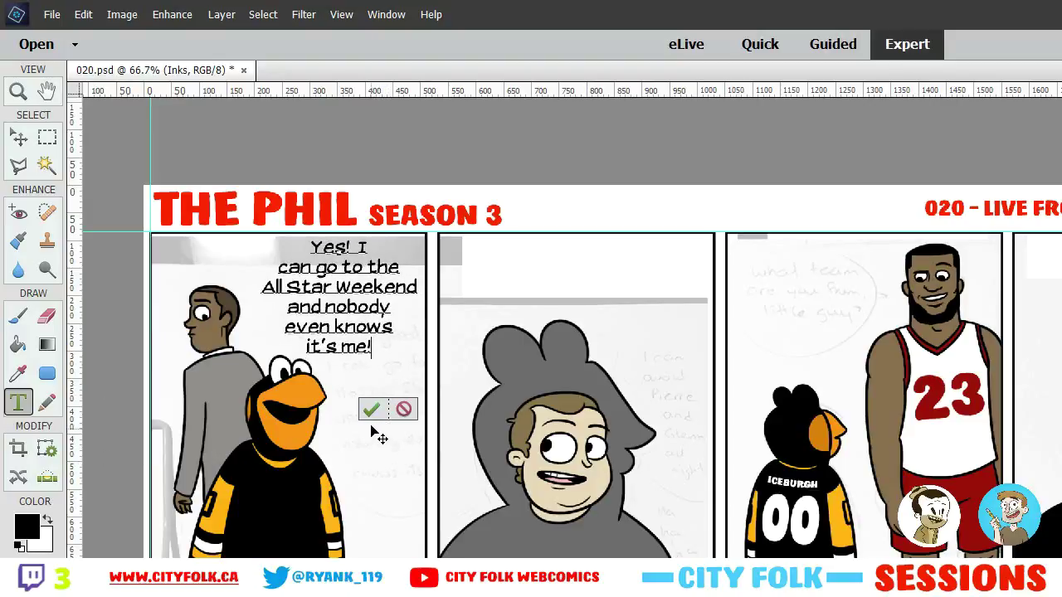
key("ctrl+Return")
key("v")
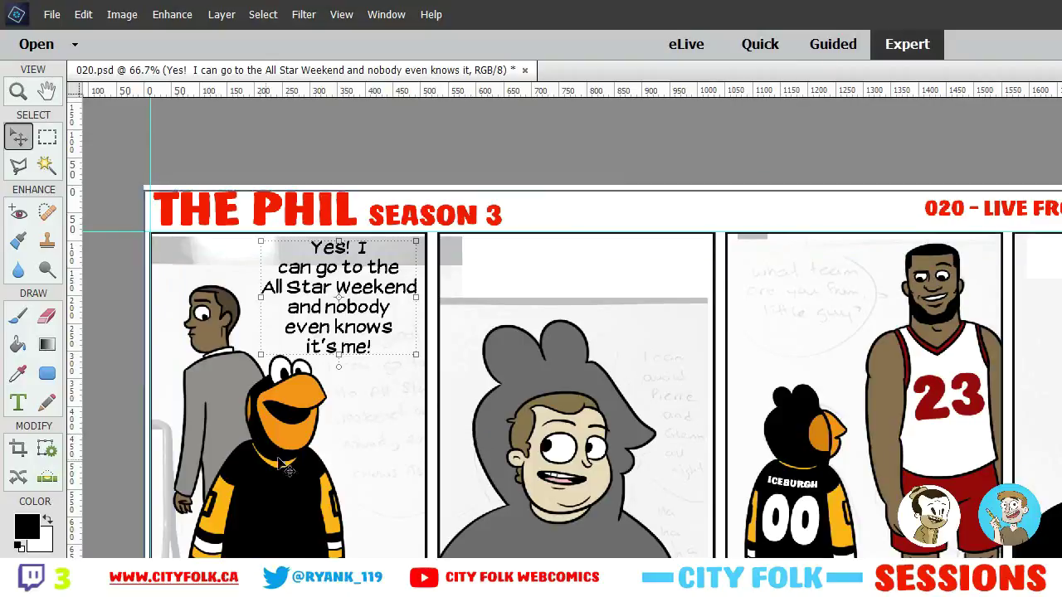
Letter the dialogue at the top of the second panel on two lines: "I can avoid Pierre", "and Glenn all night!"
left_click(19, 405)
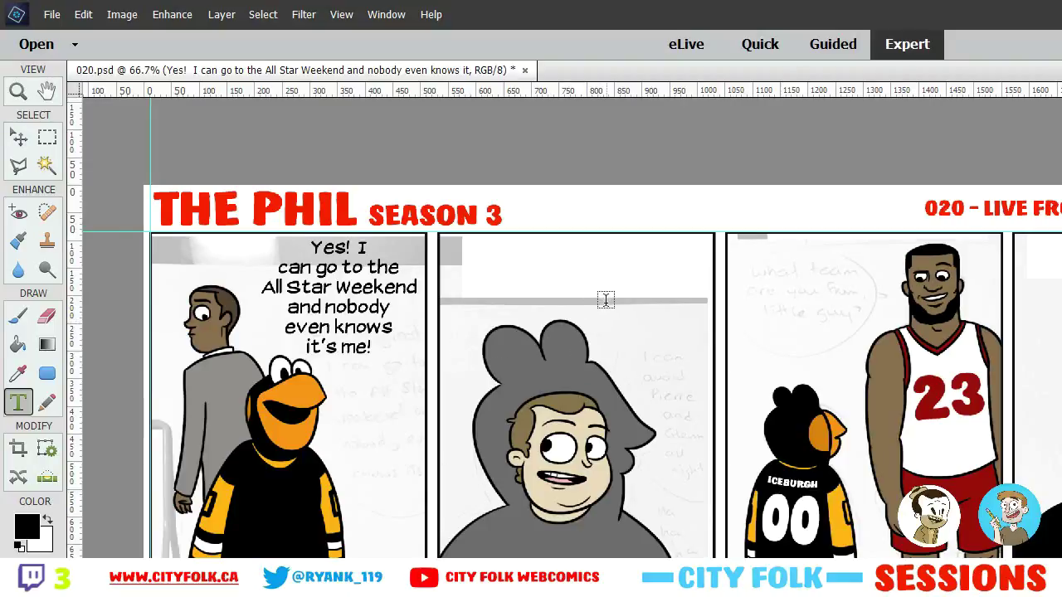
left_click(564, 261)
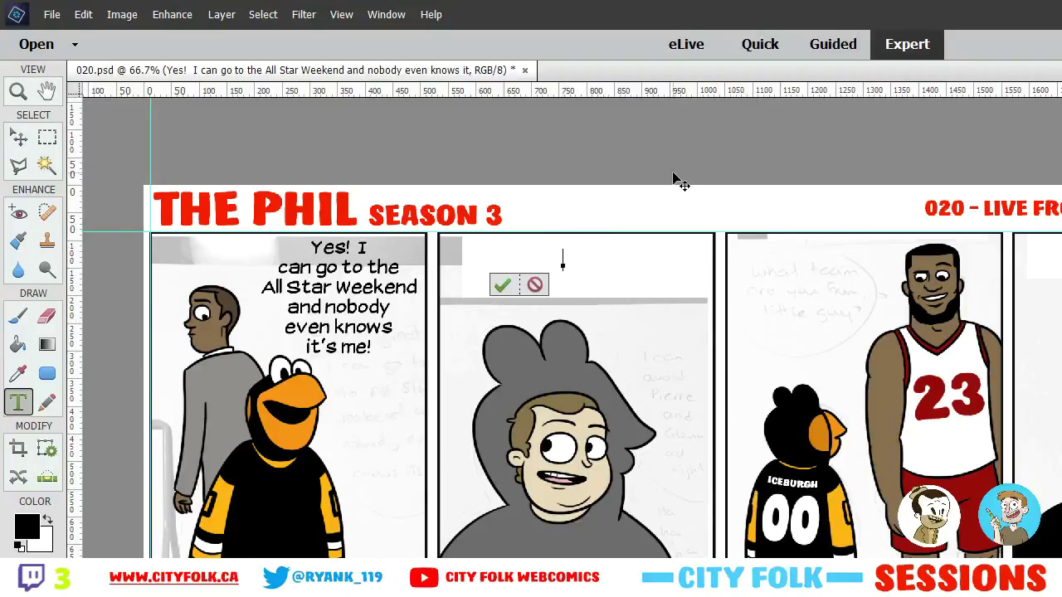
type("I")
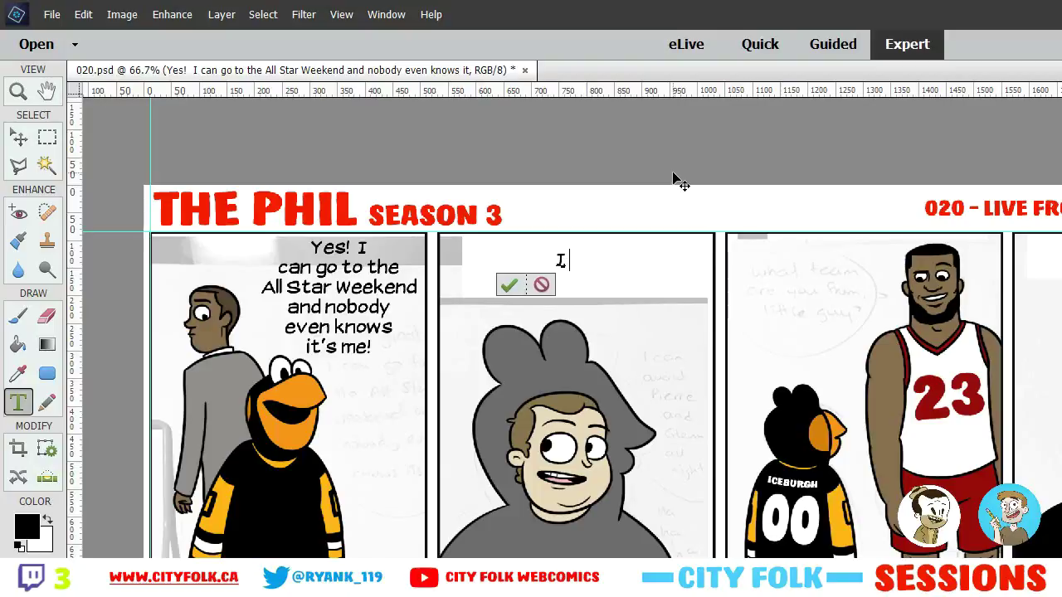
type(" can avoid")
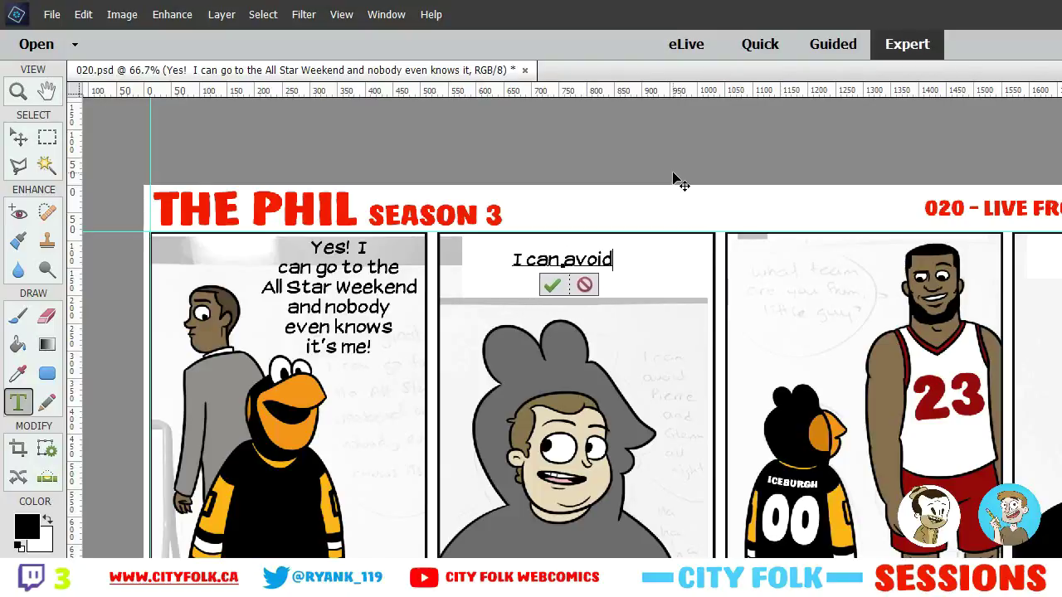
type(" Pierre")
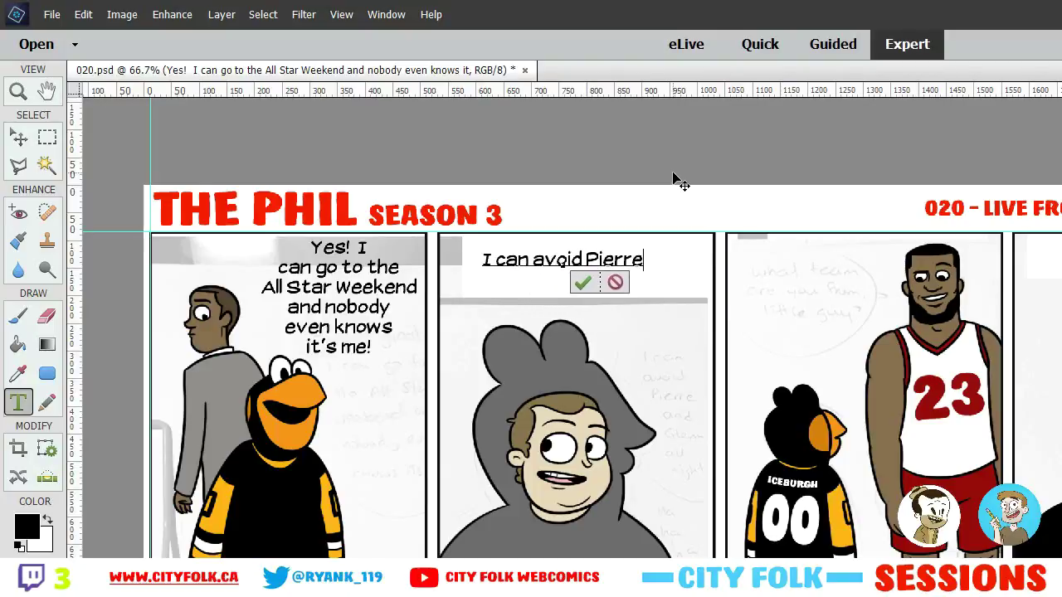
key("Return")
type("and Ge")
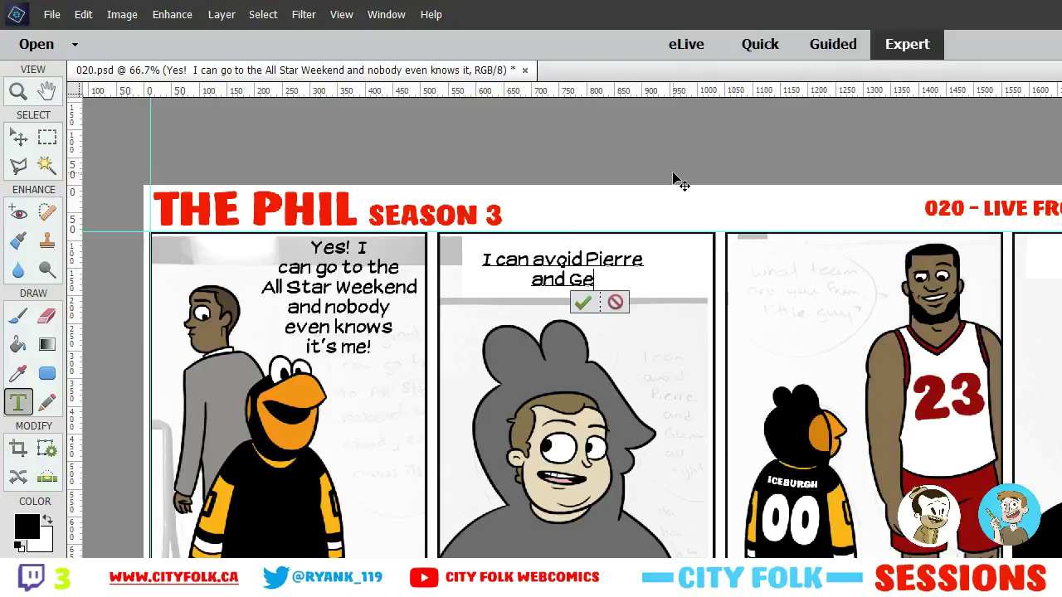
key("BackSpace")
type("lenn")
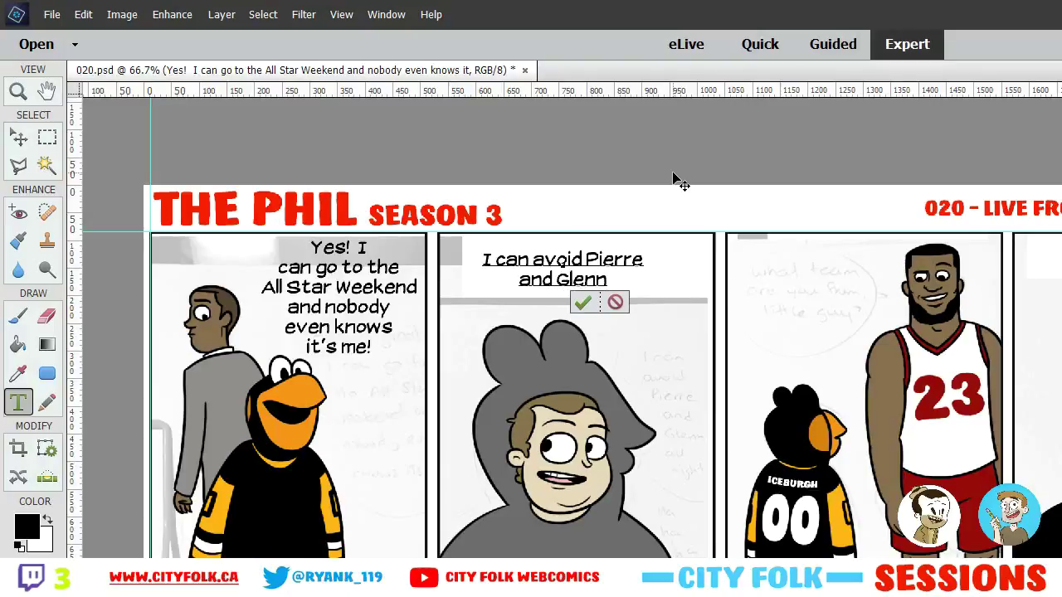
type(" all night!")
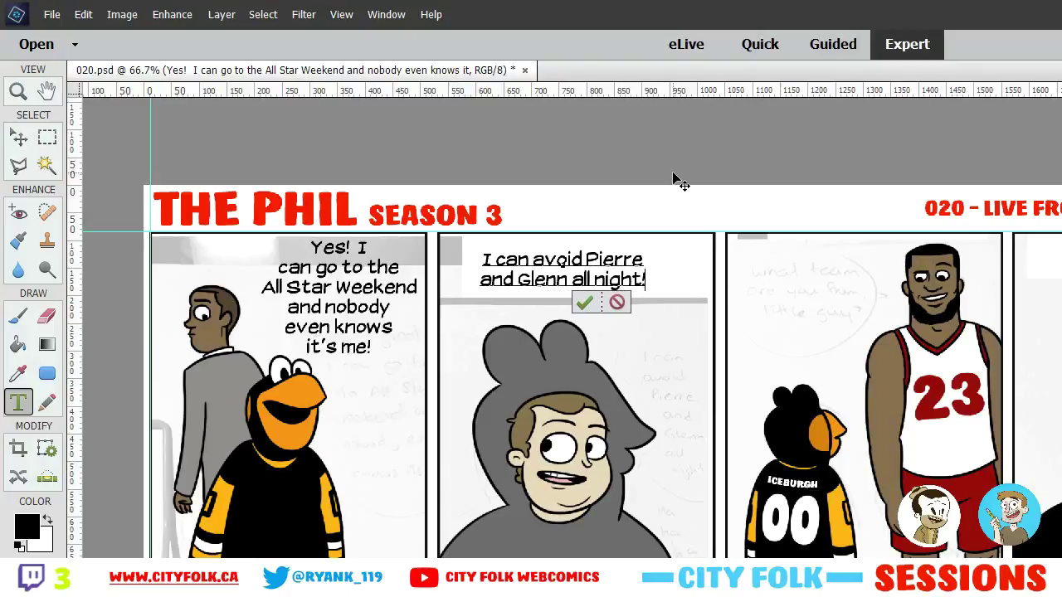
left_click(584, 302)
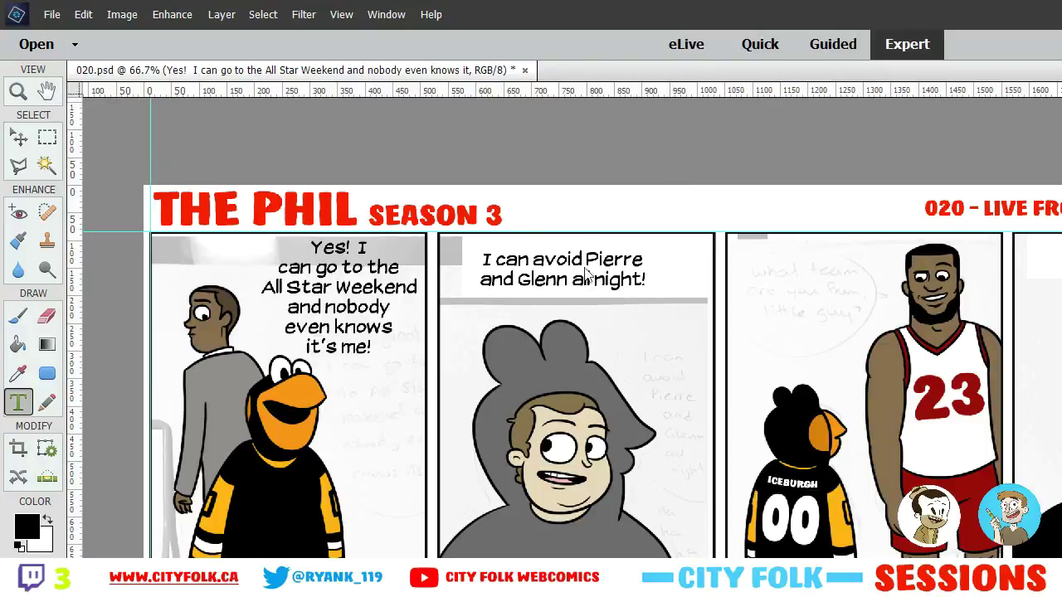
Move the second panel's dialogue to the right and up, close under the panel's upper border
key("v")
left_click_drag(592, 269, 677, 273)
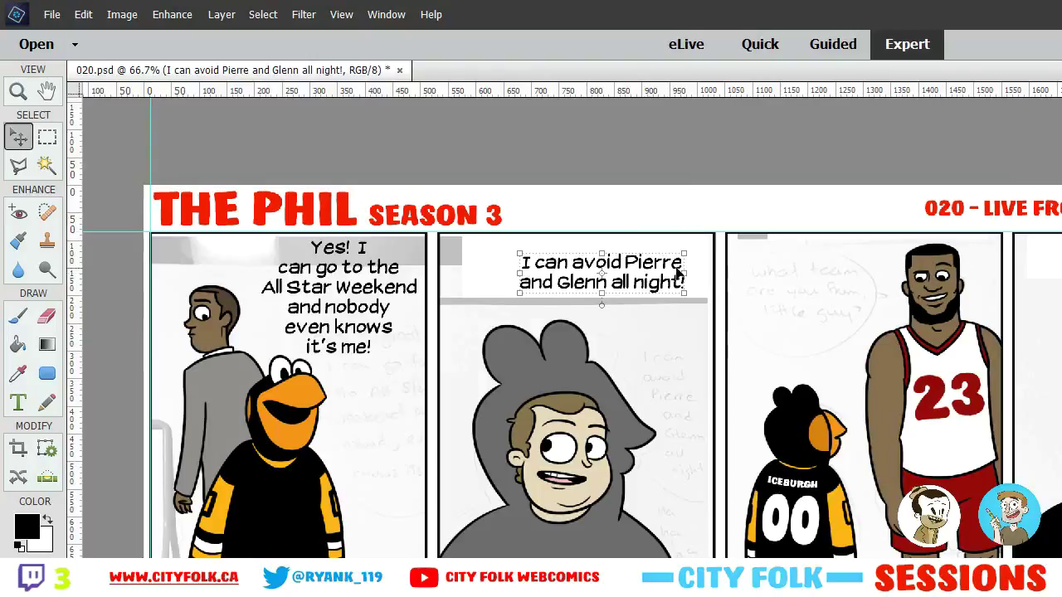
key("Up")
key("Up")
key("Up")
key("Up")
key("Up")
key("Up")
key("Up")
key("Up")
key("Up")
key("Up")
key("Up")
key("Up")
key("Up")
key("Up")
key("Up")
key("Up")
key("Left")
key("Left")
key("Left")
key("Left")
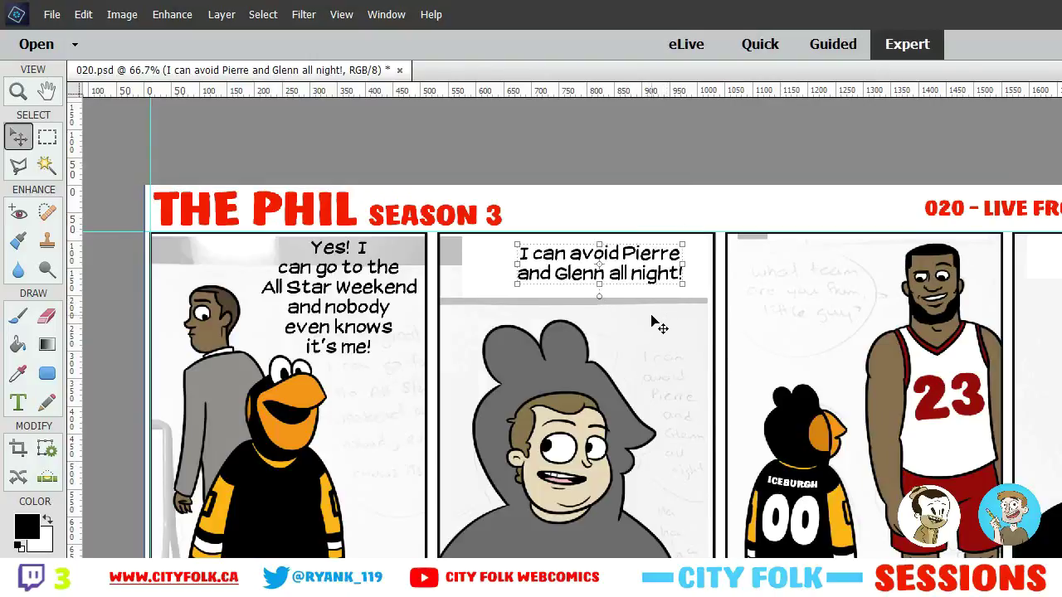
Enter the player's dialogue in the third panel on three lines: "What team", "are you from,", "little guy?"
key("t")
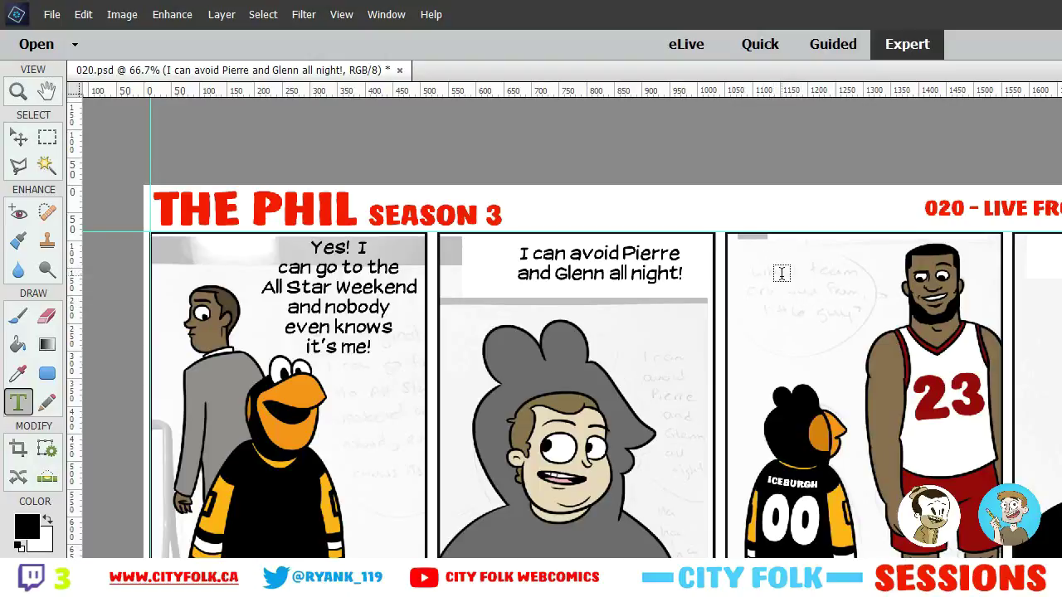
left_click(817, 227)
type("What")
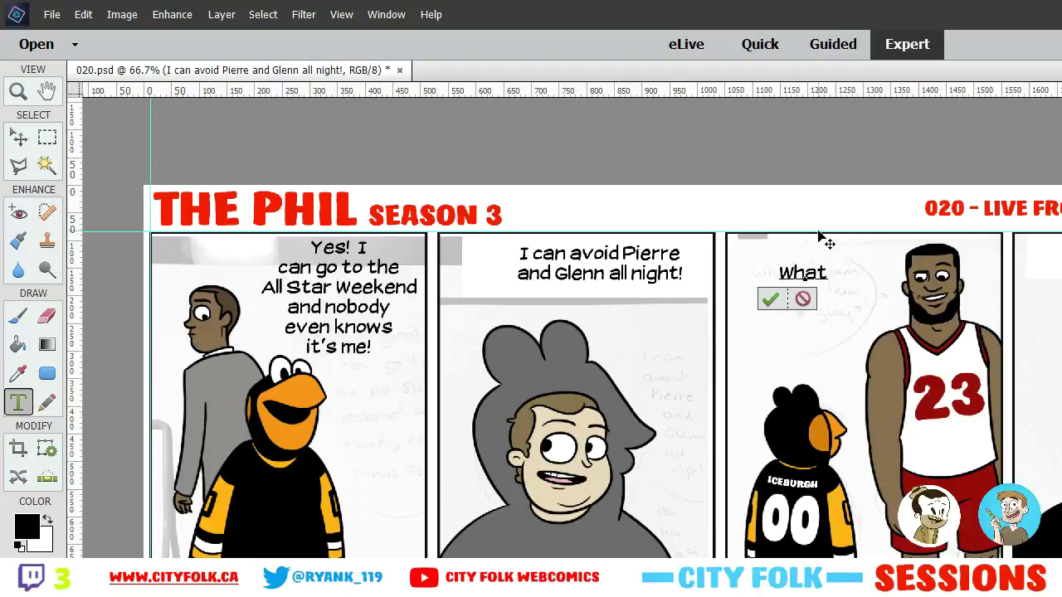
type(" team are")
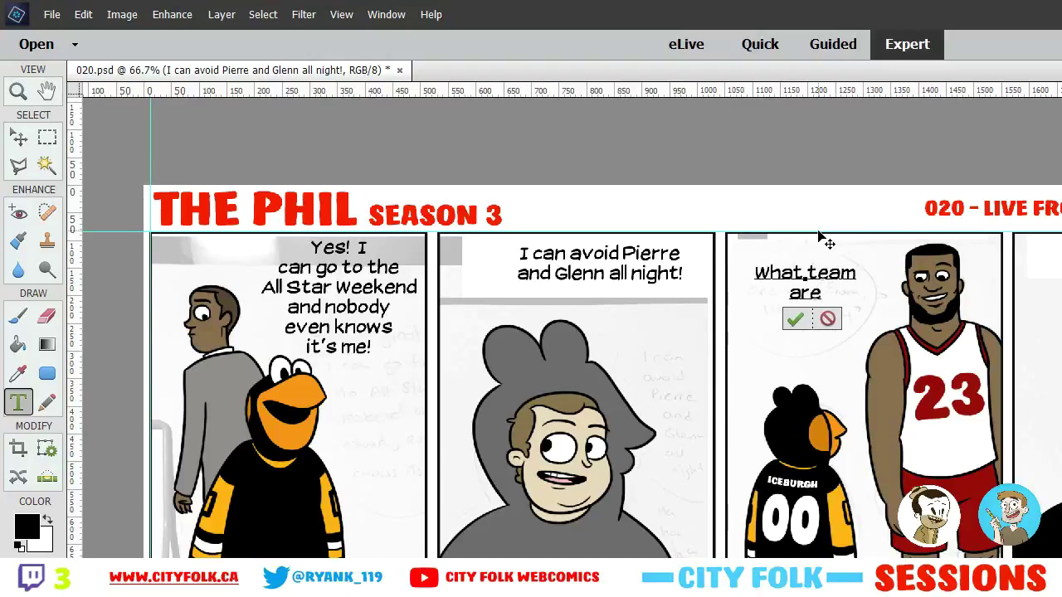
type(" you from")
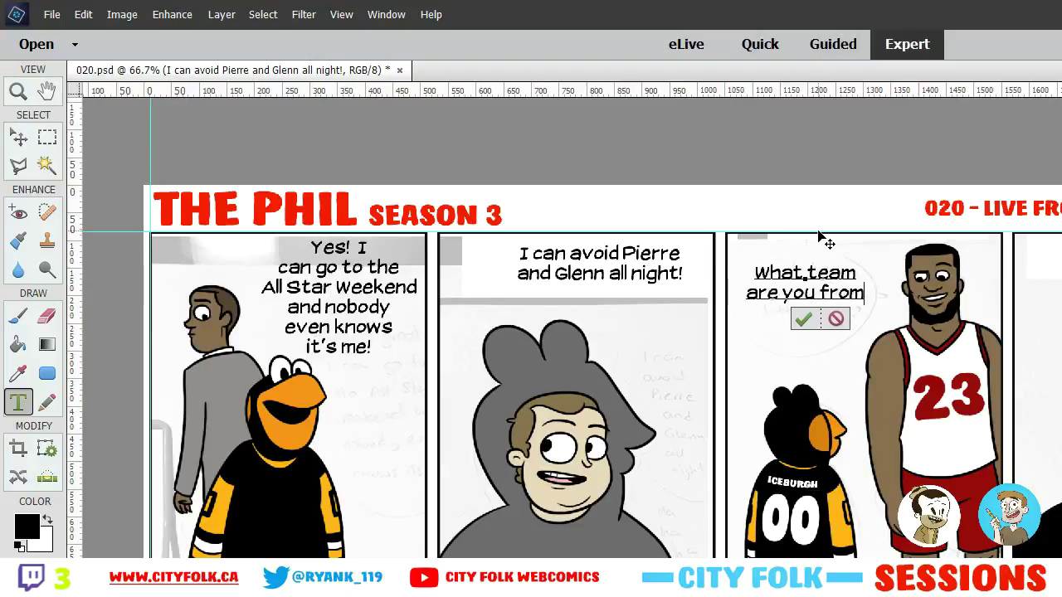
type(",")
key("Return")
type("little guy?")
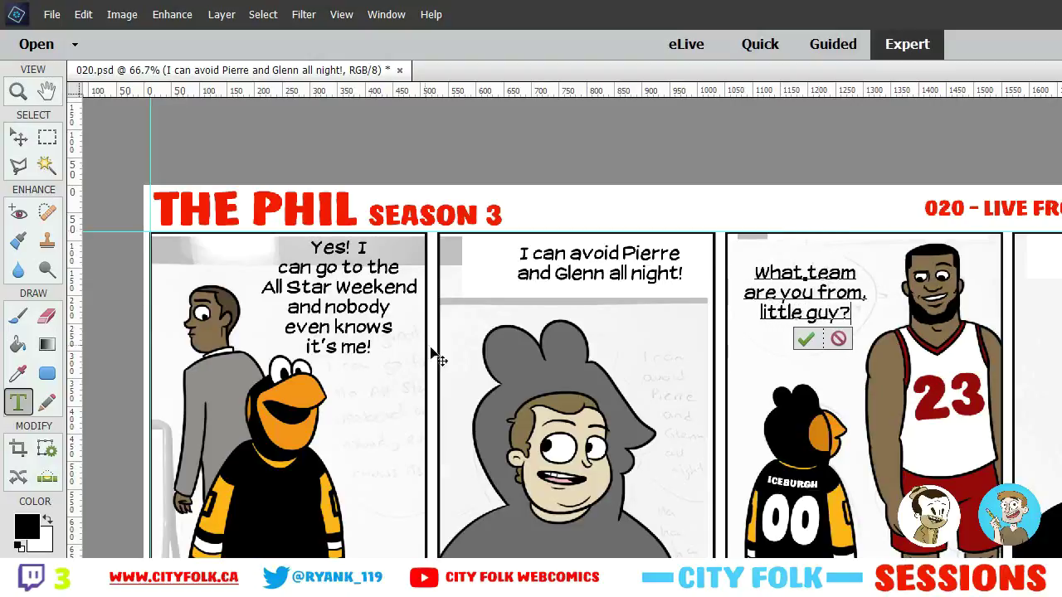
Commit the third panel's dialogue and move it slightly down and left above the small mascot
left_click(804, 338)
key("v")
mouse_move(811, 296)
left_mouse_down()
mouse_move(862, 273)
mouse_move(820, 285)
mouse_move(804, 315)
left_mouse_up()
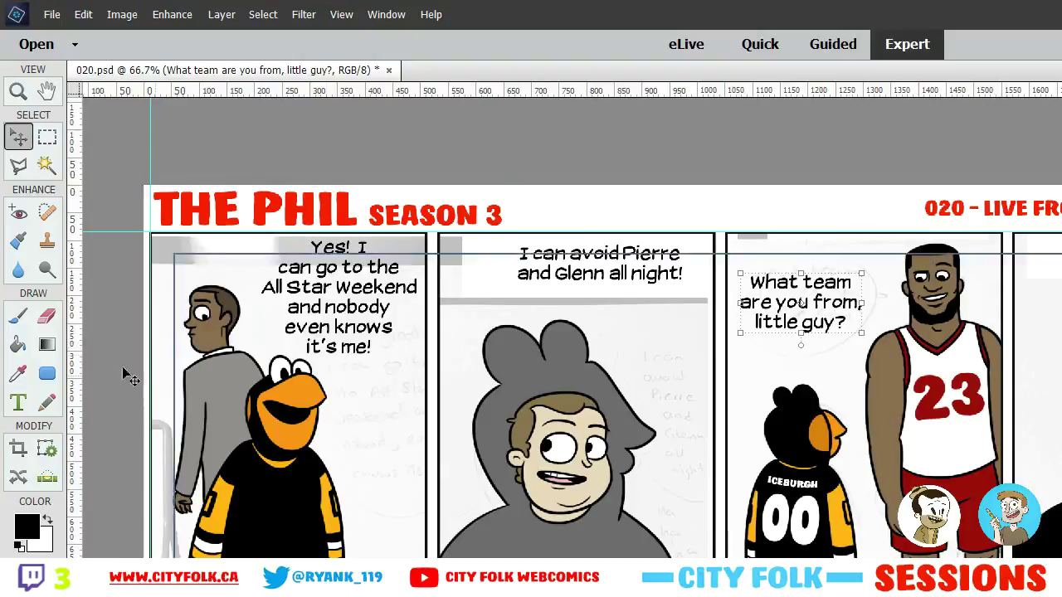
left_click(17, 402)
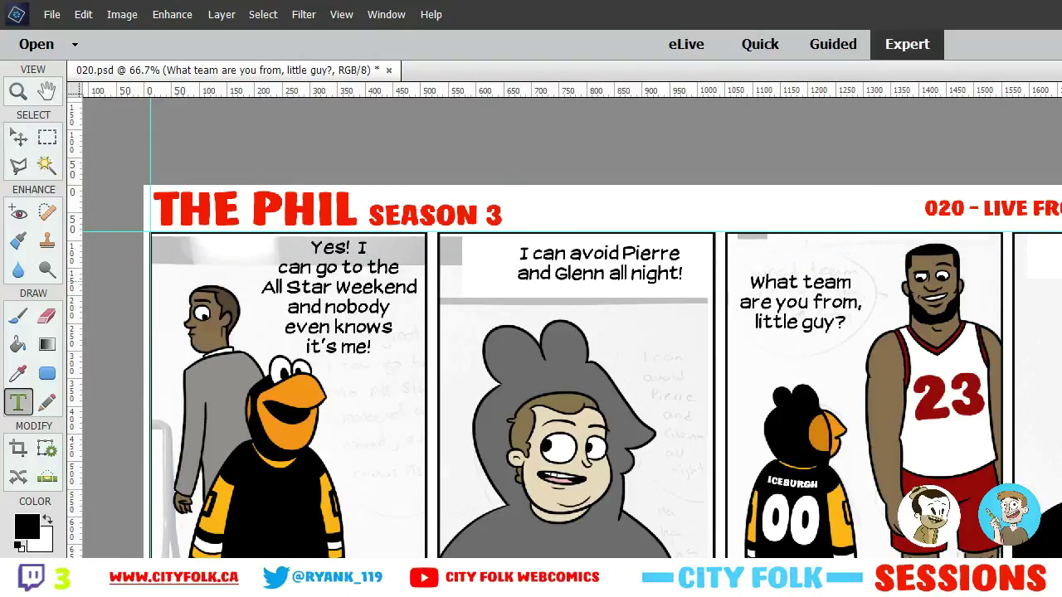
left_click(19, 139)
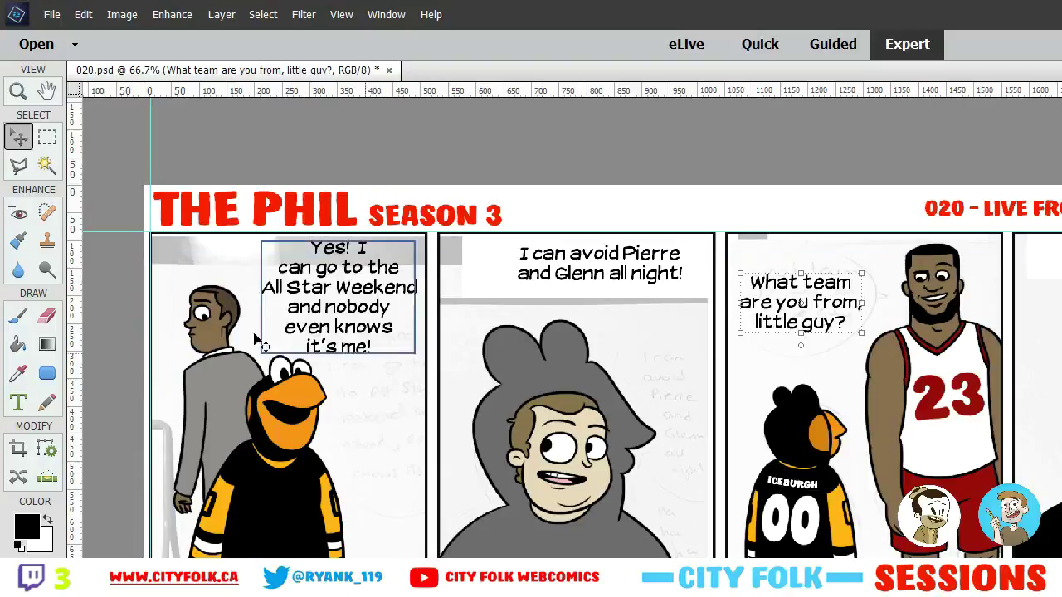
Add a new layer named "balloons" for drawing the speech balloons with the Brush tool
left_click(18, 317)
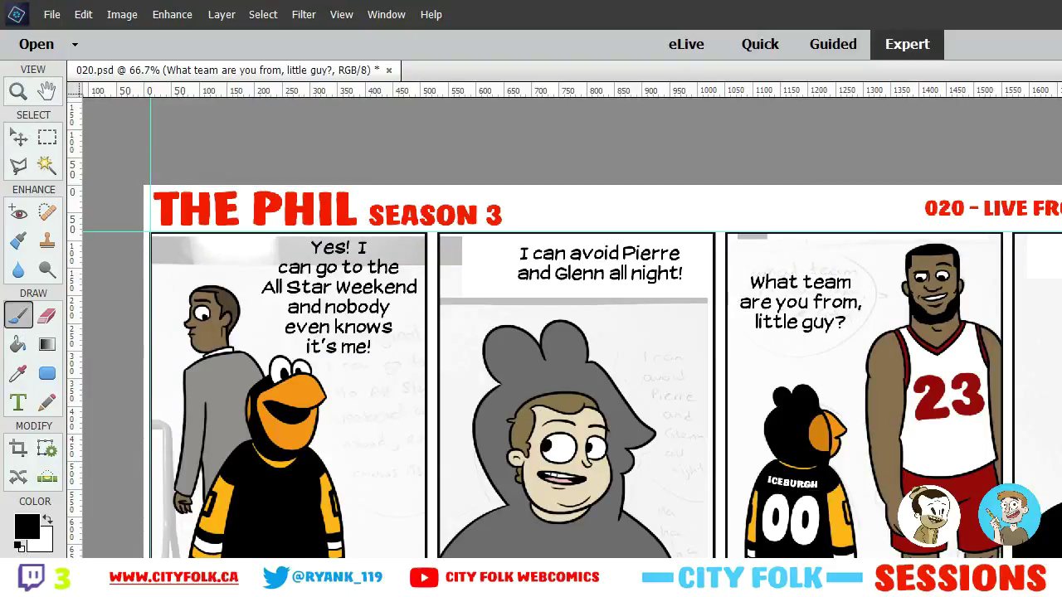
key("alt+bracketleft")
key("alt+bracketleft")
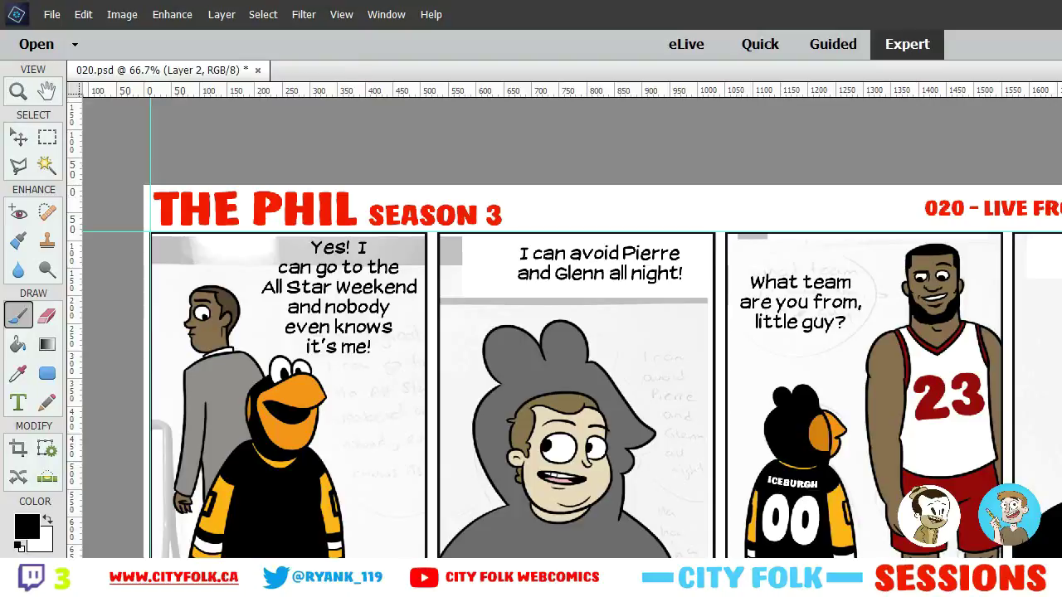
key("alt+bracketleft")
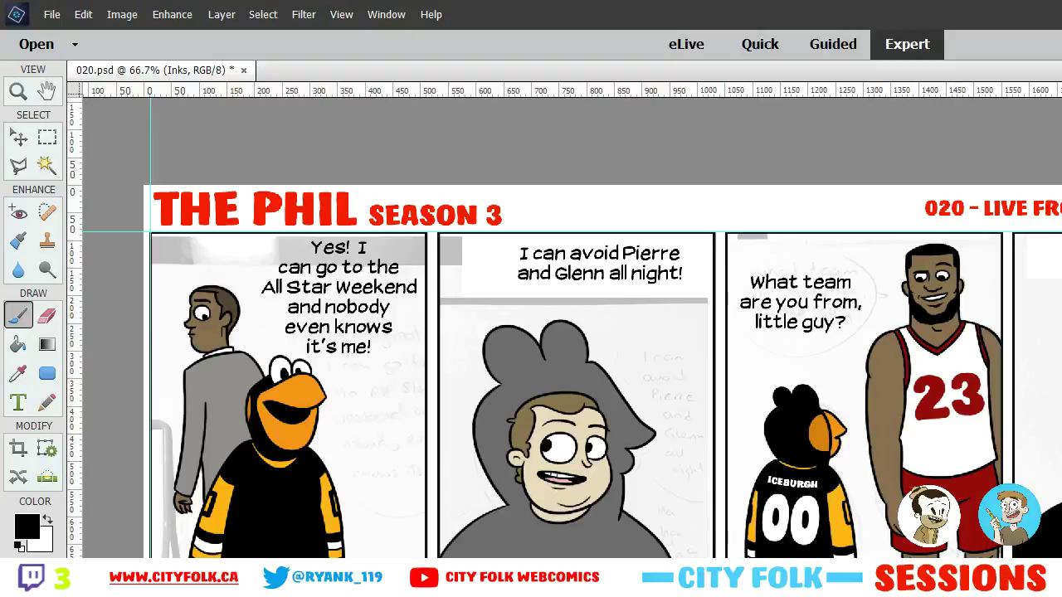
key("ctrl+alt+shift+n")
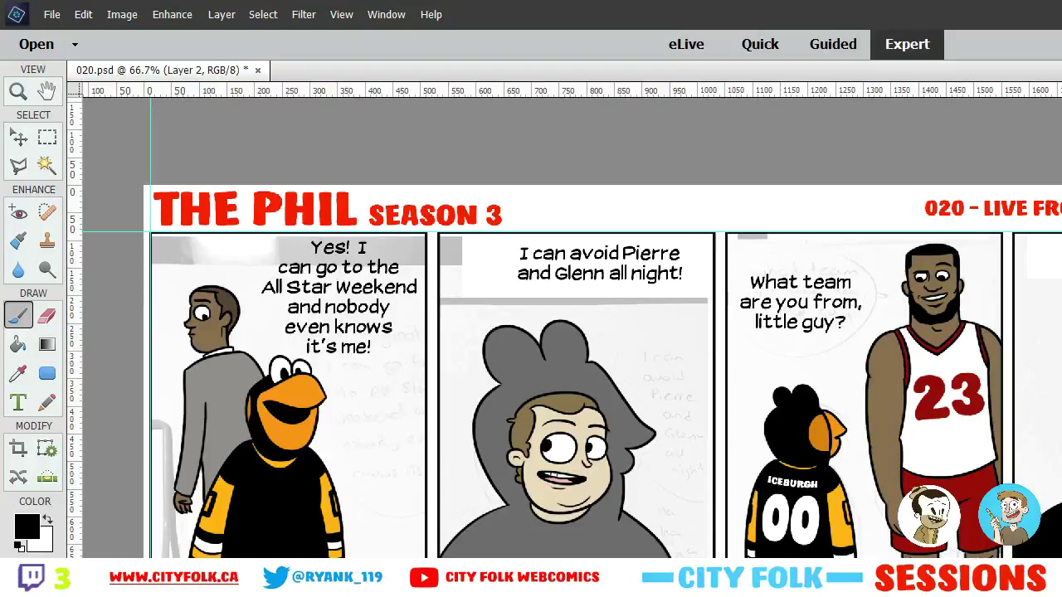
key("alt+bracketright")
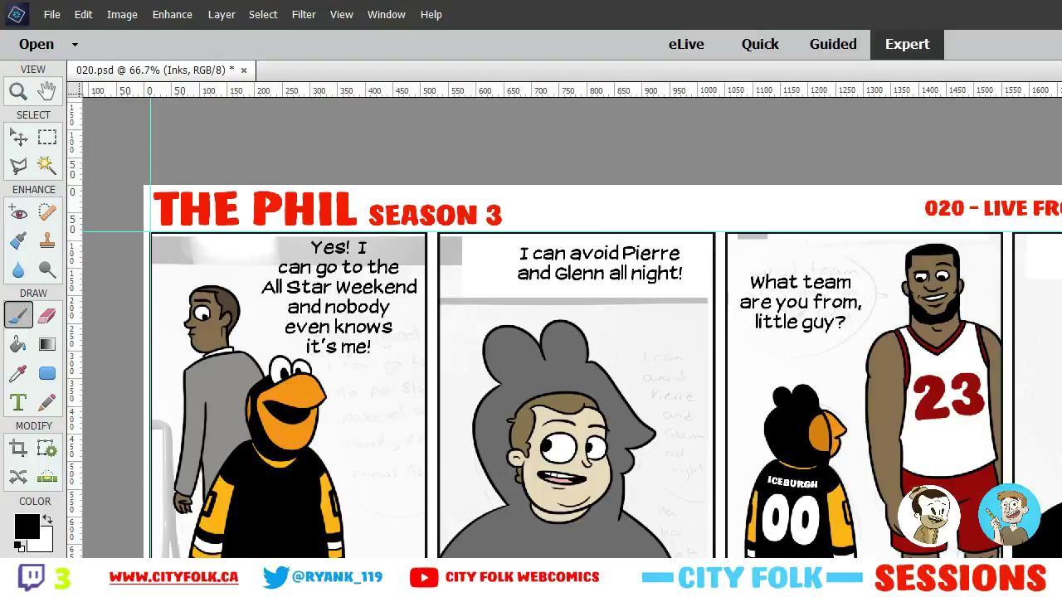
key("alt+bracketleft")
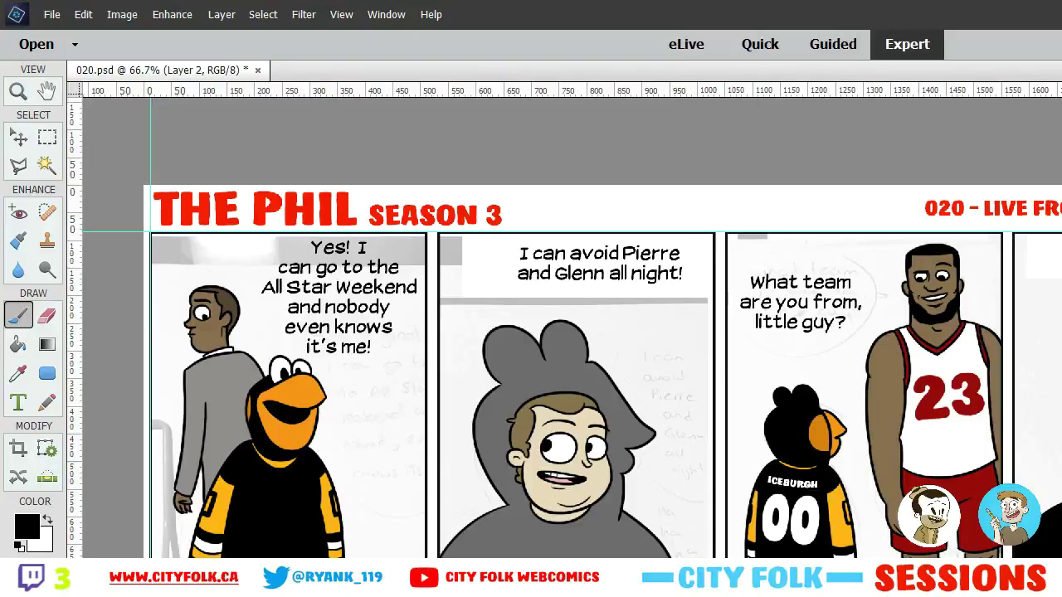
key("Return")
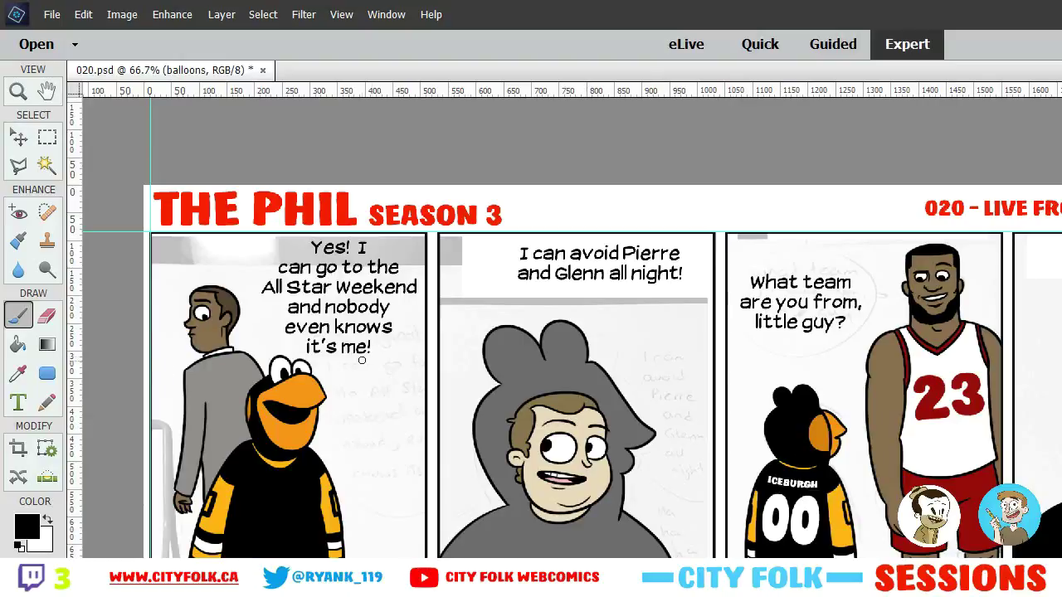
Choose the hard round 5 px brush for outlining the balloon around the first panel's dialogue
key("ctrl+plus")
left_click_drag(261, 296, 638, 394)
key("ctrl+equal")
scroll(481, 365, "left", 3)
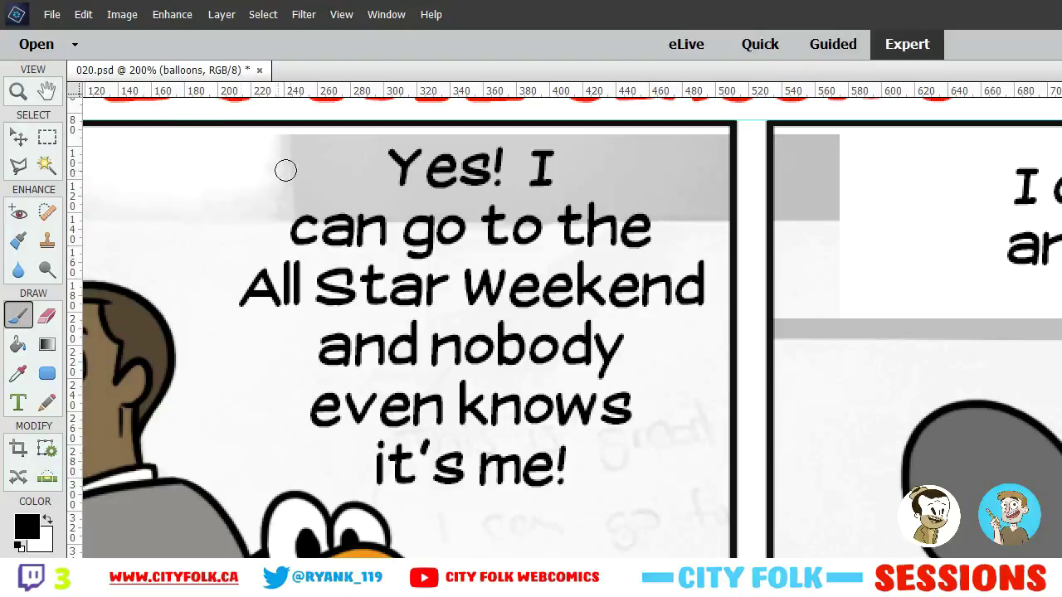
right_click(243, 547)
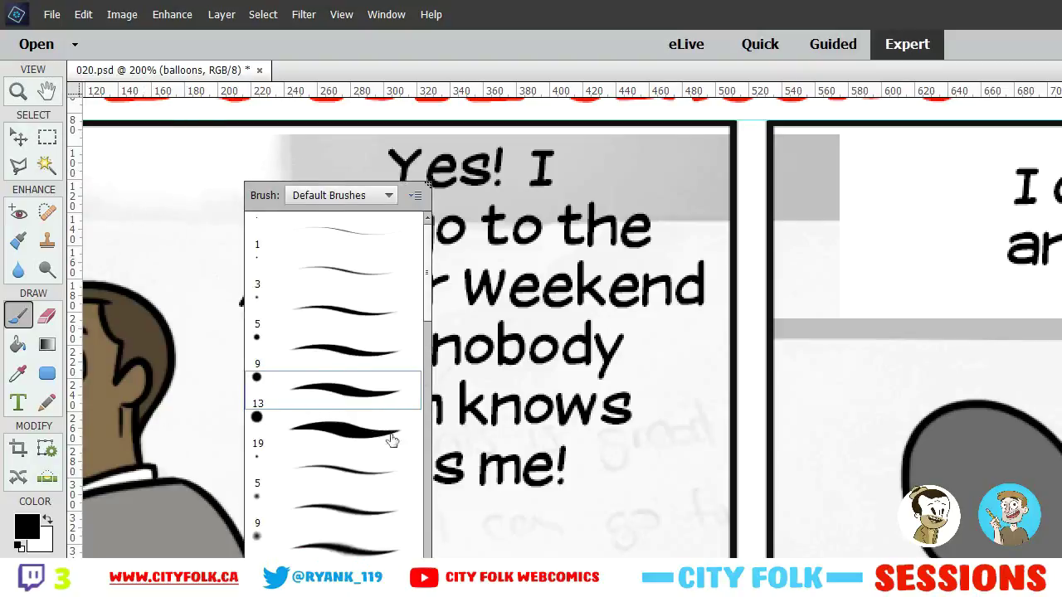
left_click(373, 307)
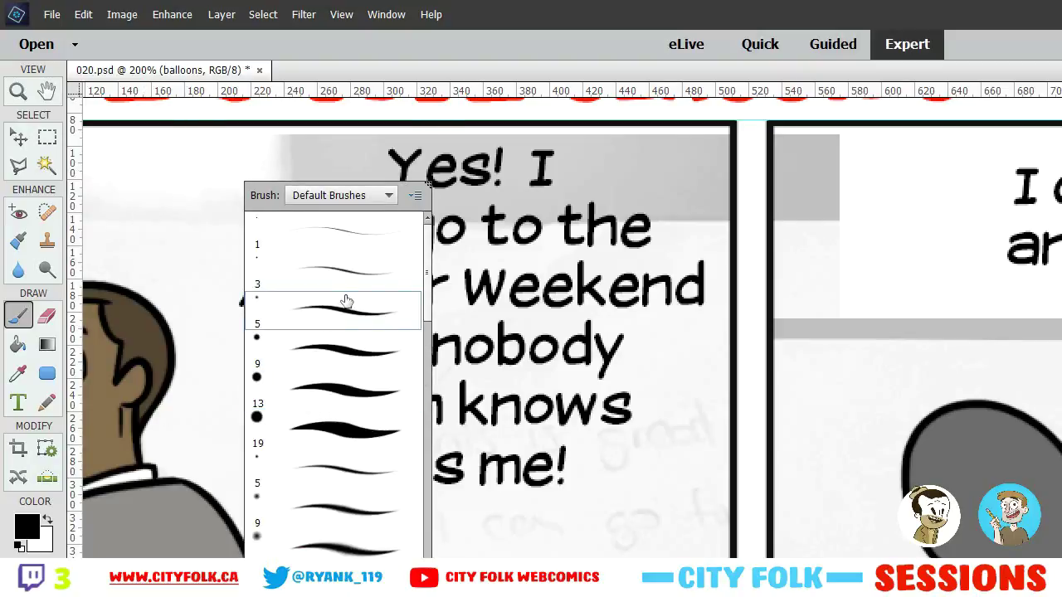
left_click(437, 53)
Try large round balloon outlines around the first panel's dialogue at 200% zoom, undoing each attempt
mouse_move(224, 127)
left_mouse_down()
mouse_move(135, 273)
mouse_move(975, 385)
left_mouse_up()
key("ctrl+z")
mouse_move(223, 126)
left_mouse_down()
mouse_move(170, 229)
mouse_move(964, 375)
left_mouse_up()
key("ctrl+z")
mouse_move(239, 126)
left_mouse_down()
mouse_move(663, 554)
mouse_move(898, 331)
left_mouse_up()
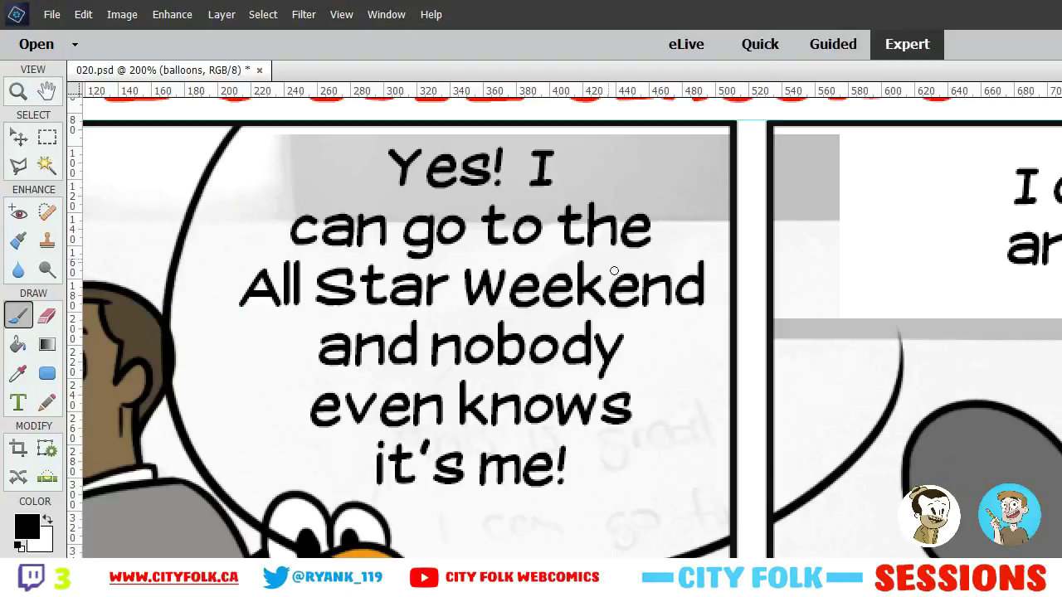
key("ctrl+z")
key("ctrl+z")
Try more round balloon outlines around the mascot's dialogue at 100% zoom, undoing the unwanted ones
key("ctrl+minus")
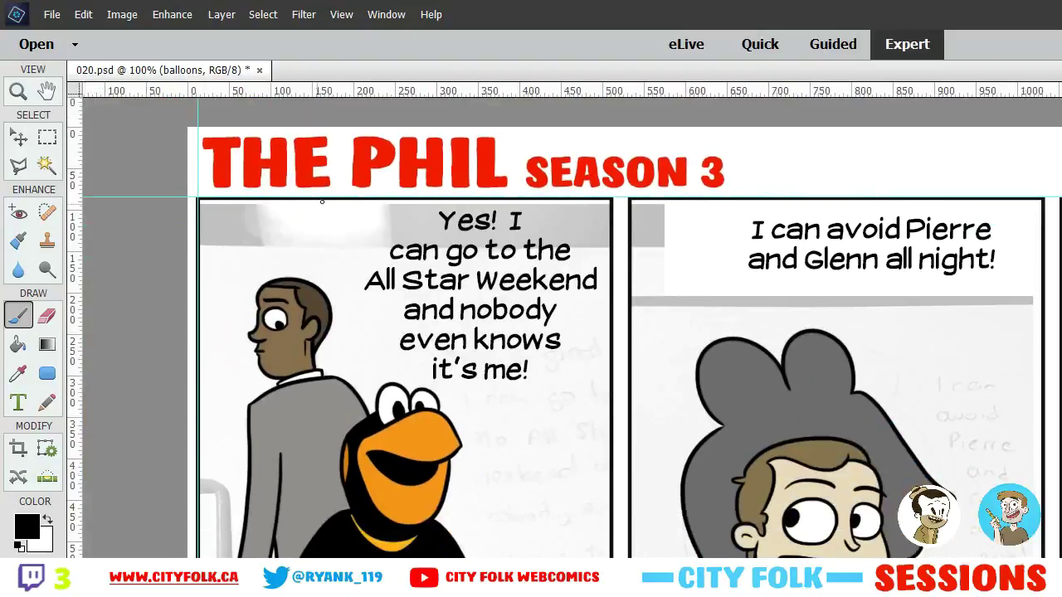
left_click_drag(340, 278, 668, 323)
key("ctrl+z")
left_click_drag(359, 200, 662, 281)
key("ctrl+z")
left_click_drag(370, 199, 658, 294)
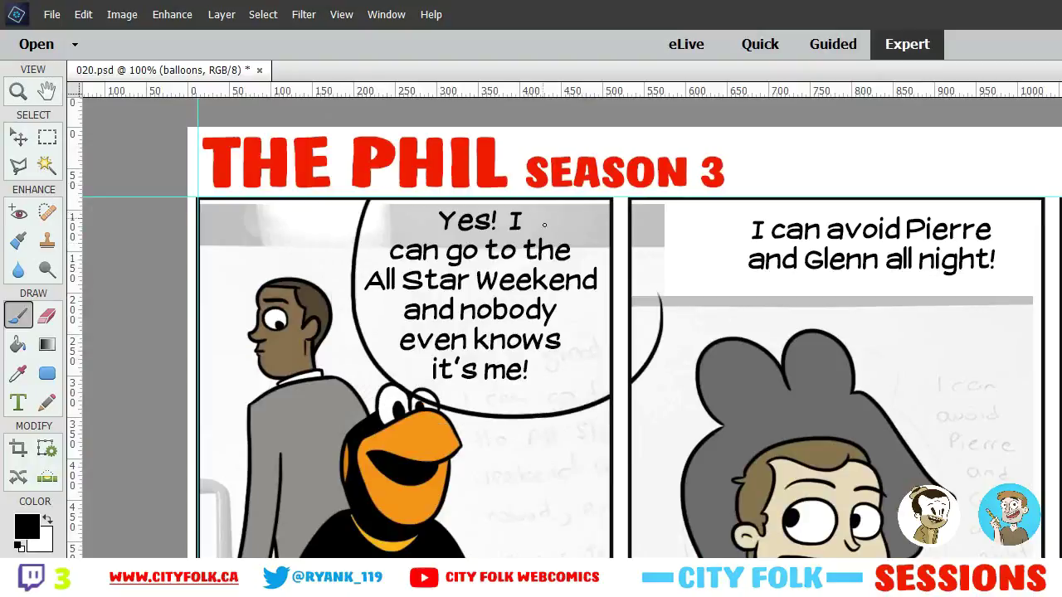
key("ctrl+z")
key("ctrl+z")
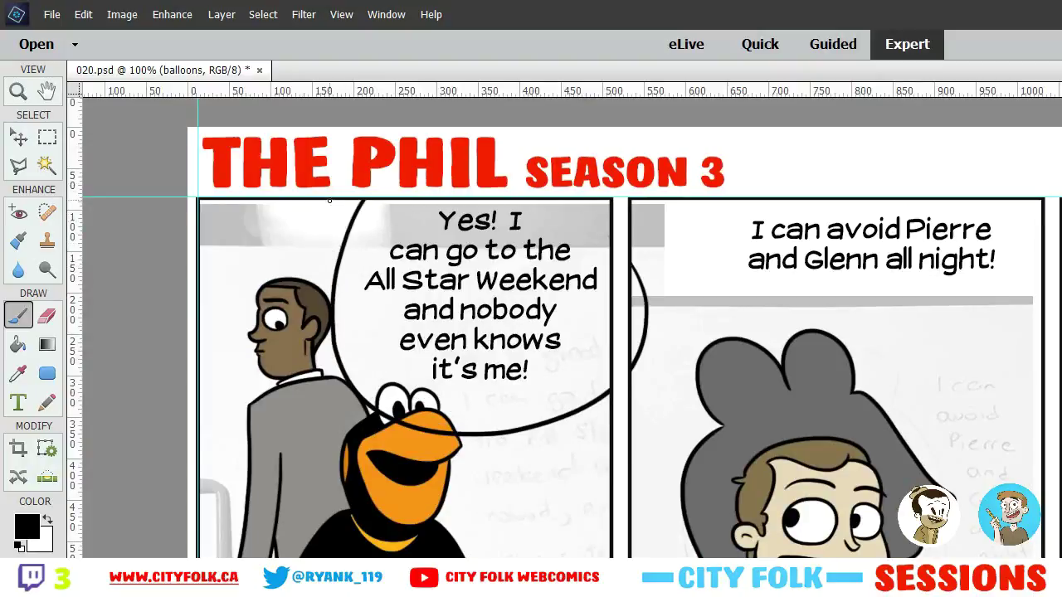
Compare the balloon outline attempts by undoing and redoing, and keep a round one enclosing the first panel's dialogue from the upper border
key("ctrl+z")
key("ctrl+z")
key("ctrl+y")
key("ctrl+y")
key("ctrl+y")
key("ctrl+y")
key("ctrl+y")
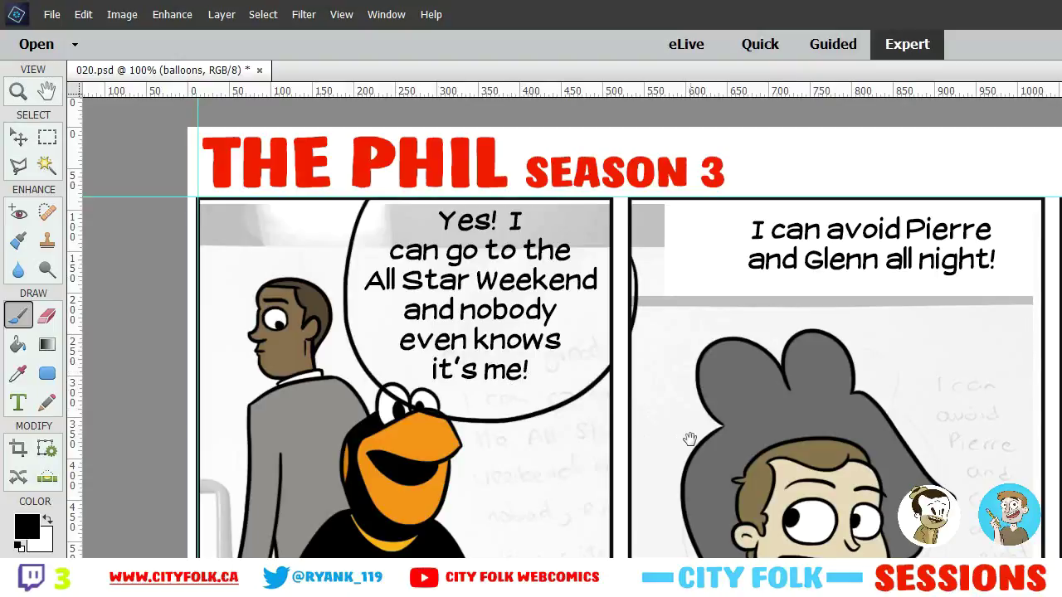
left_click_drag(690, 439, 422, 457)
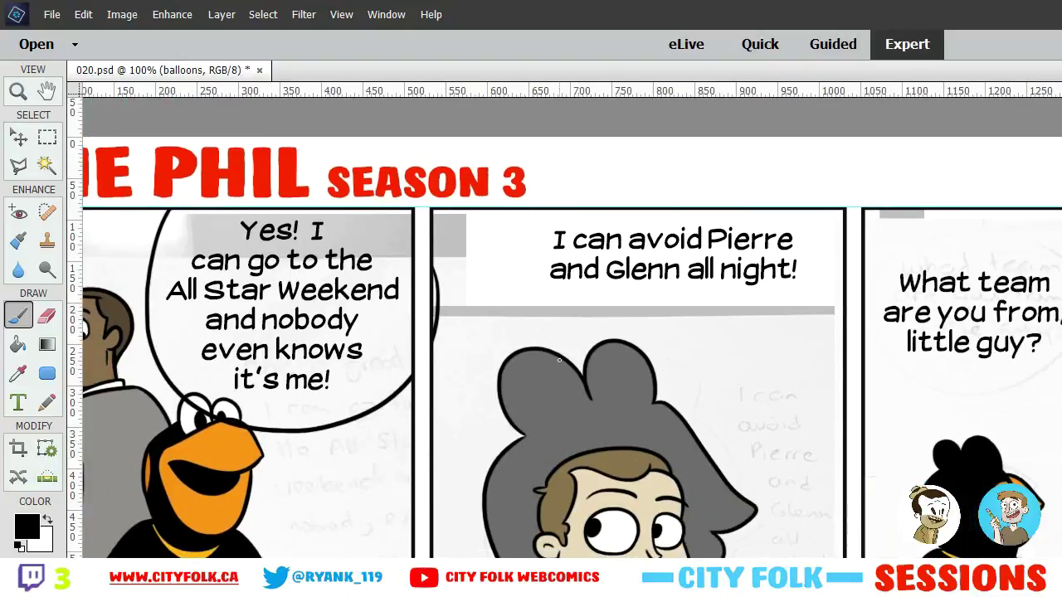
Draw a wide round balloon from the upper border around the second panel's dialogue, undoing the unwanted outlines
key("ctrl+plus")
left_click_drag(568, 371, 457, 462)
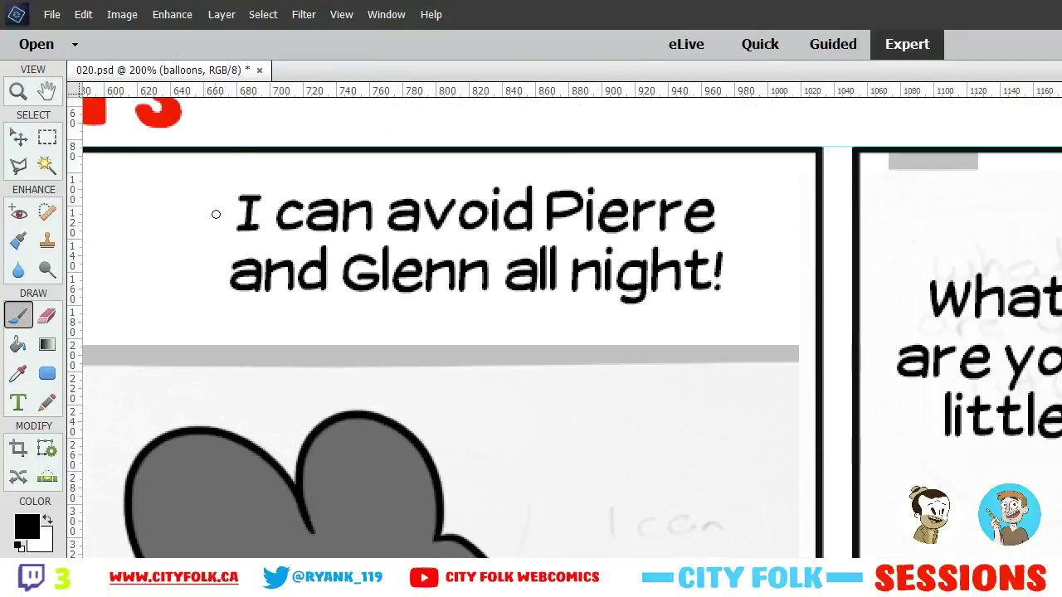
left_click_drag(276, 116, 310, 152)
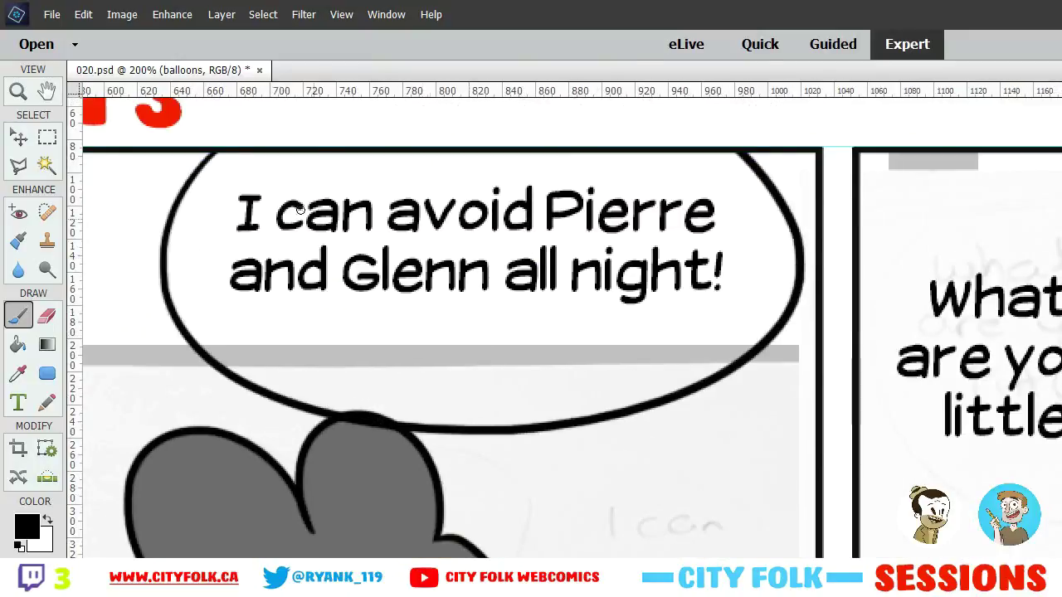
key("ctrl+z")
left_click_drag(204, 143, 738, 153)
key("ctrl+z")
mouse_move(201, 146)
left_mouse_down()
mouse_move(195, 280)
mouse_move(398, 119)
left_mouse_up()
Outline a balloon from the panel's side border around "What team are you from, little guy?", undoing the oversized attempts
mouse_move(1023, 434)
left_mouse_down()
mouse_move(467, 417)
mouse_move(271, 448)
left_mouse_up()
left_click_drag(366, 223, 379, 220)
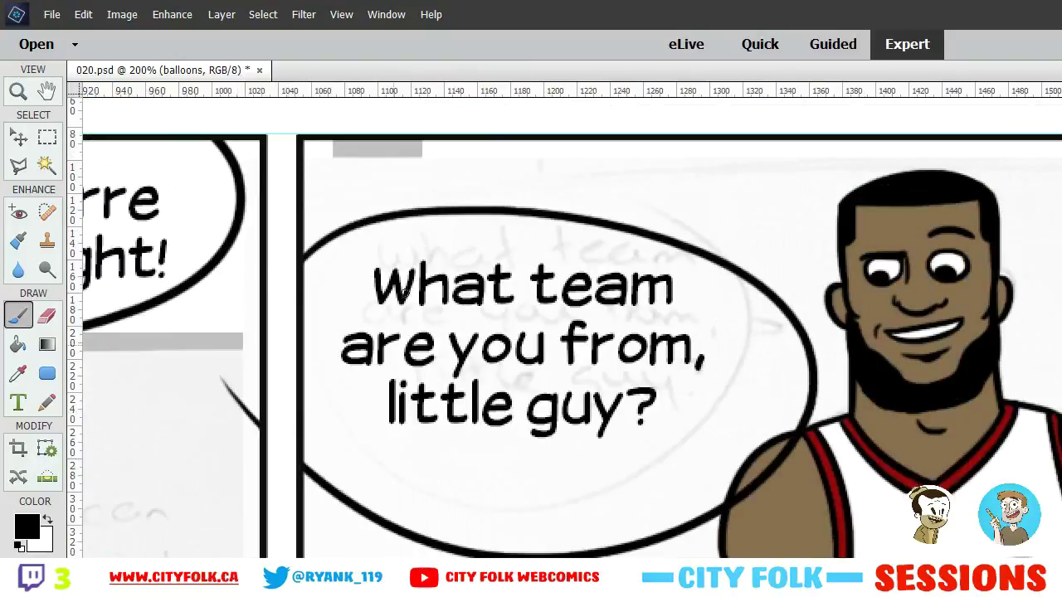
key("ctrl+z")
key("ctrl+y")
key("ctrl+z")
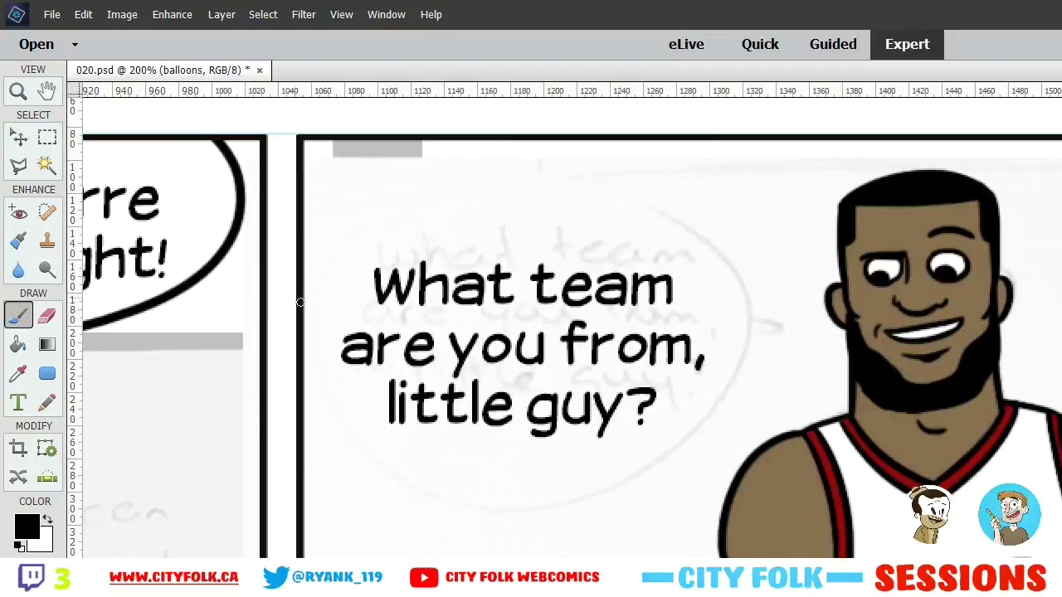
key("ctrl+y")
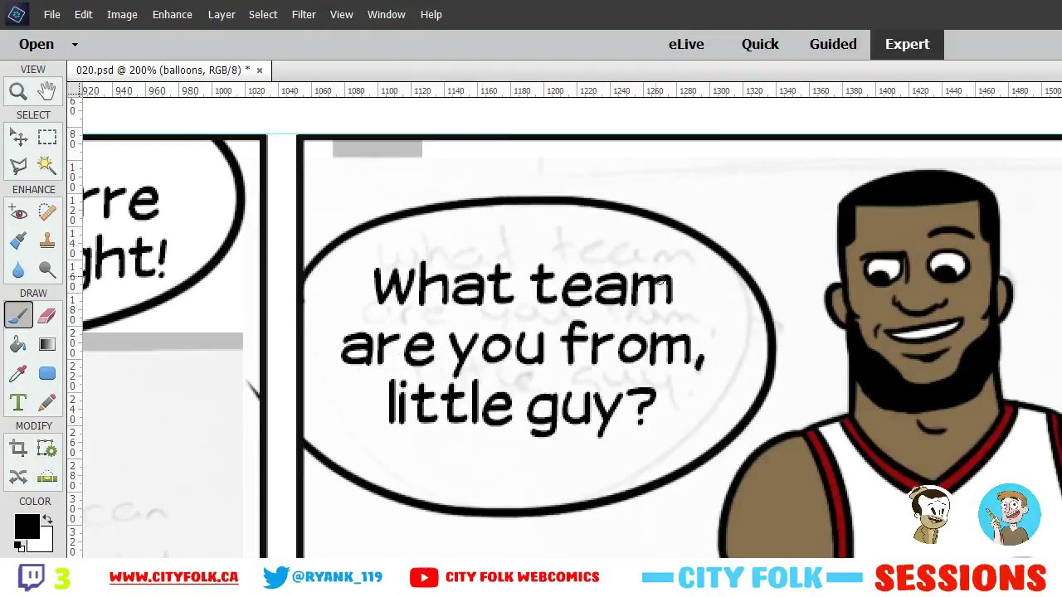
Add a short pointed tail from the third panel's balloon toward the basketball player and erase the lines overlapping at its base
left_click_drag(772, 469, 735, 399)
key("ctrl+plus")
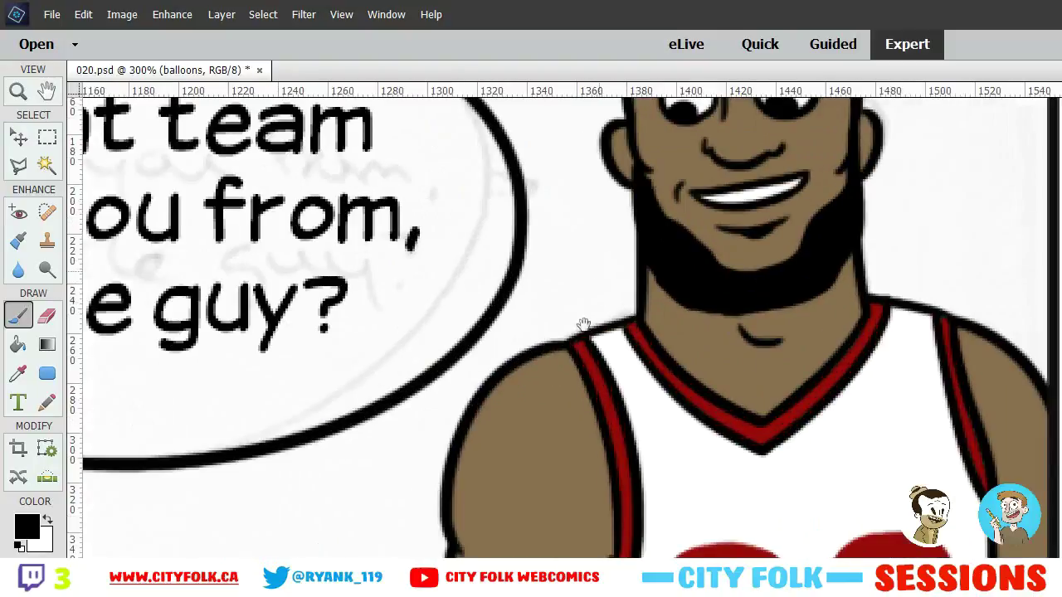
left_click_drag(584, 325, 547, 453)
key("ctrl+plus")
mouse_move(503, 349)
left_mouse_down()
mouse_move(372, 316)
mouse_move(516, 357)
mouse_move(307, 382)
mouse_move(360, 379)
mouse_move(353, 404)
left_mouse_up()
key("ctrl+z")
left_click(51, 316)
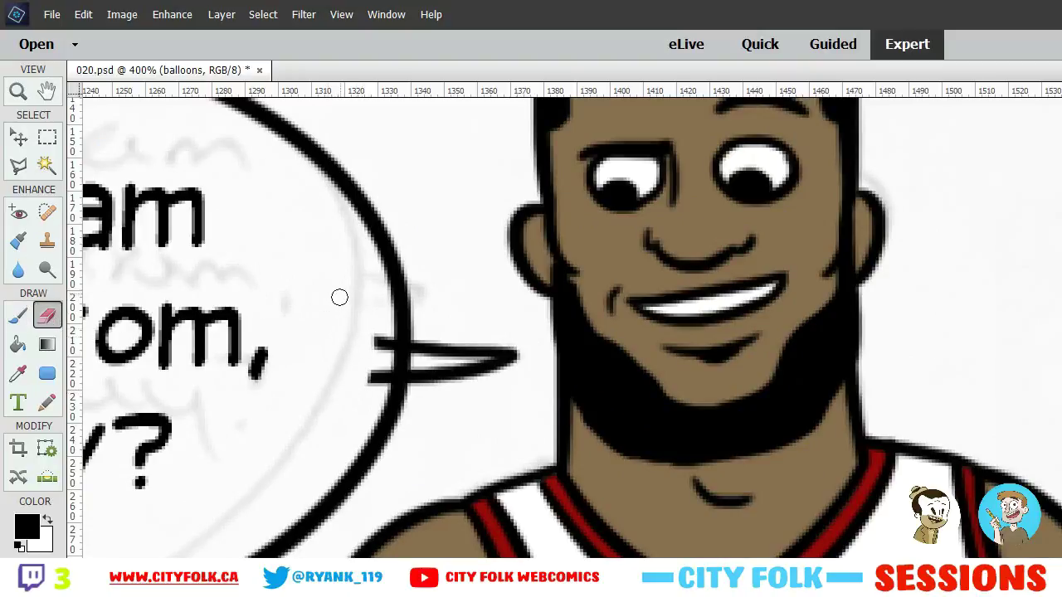
mouse_move(384, 335)
left_mouse_down()
mouse_move(375, 394)
mouse_move(390, 340)
mouse_move(377, 344)
mouse_move(374, 360)
mouse_move(423, 361)
left_mouse_up()
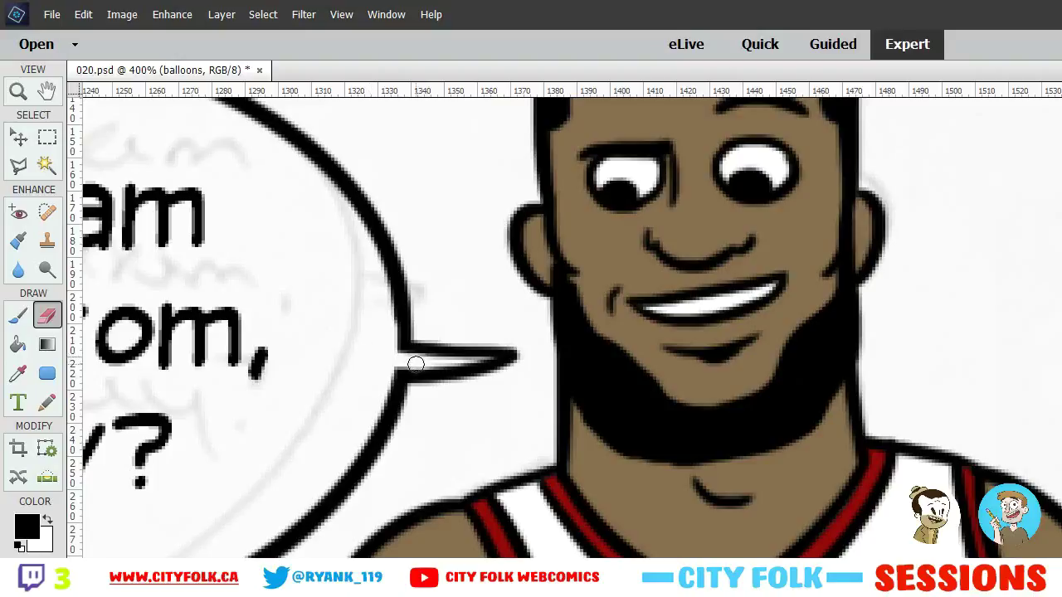
Erase the overshooting end of the third panel's balloon stroke inside the second panel's border
mouse_move(270, 268)
left_mouse_down()
mouse_move(655, 296)
mouse_move(1040, 270)
left_mouse_up()
mouse_move(208, 293)
left_mouse_down()
mouse_move(559, 303)
mouse_move(594, 290)
left_mouse_up()
mouse_move(485, 267)
left_mouse_down()
mouse_move(495, 244)
mouse_move(481, 259)
left_mouse_up()
left_click_drag(391, 428, 402, 457)
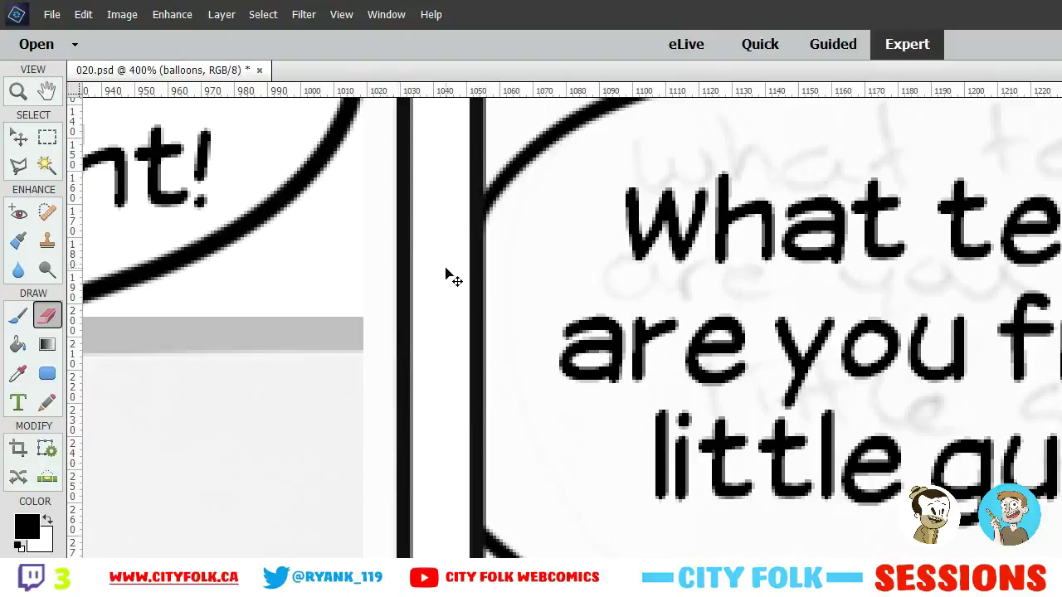
Try long curved tail strokes below the second panel's balloon with the Brush, undoing each one
key("ctrl+minus")
key("ctrl+minus")
left_click_drag(428, 310, 680, 294)
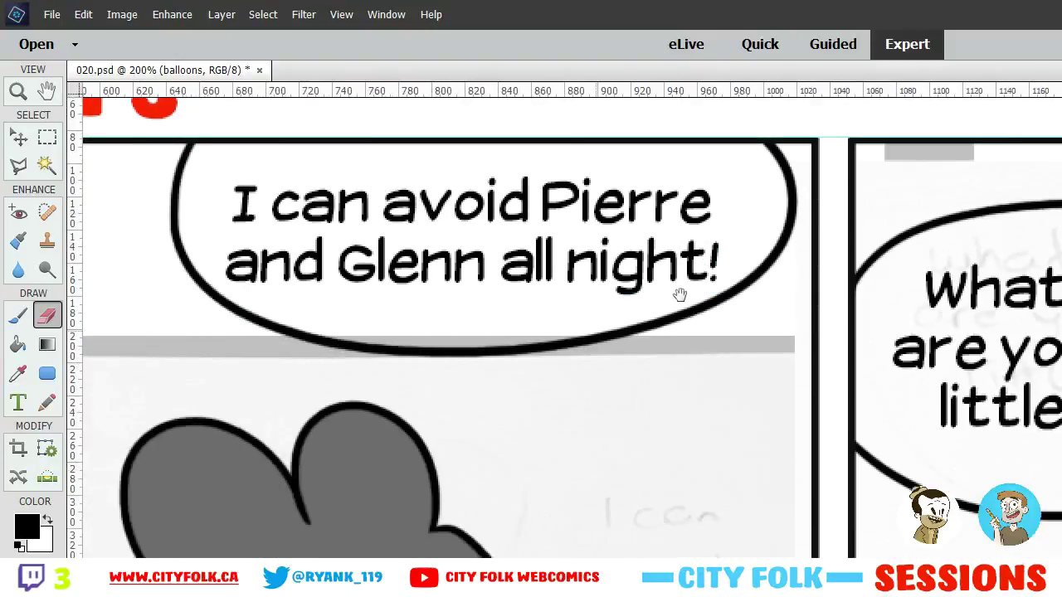
left_click_drag(460, 298, 682, 263)
key("ctrl+plus")
left_click(20, 316)
mouse_move(737, 460)
left_mouse_down()
mouse_move(474, 252)
mouse_move(424, 303)
mouse_move(424, 367)
left_mouse_up()
left_click_drag(521, 548, 473, 152)
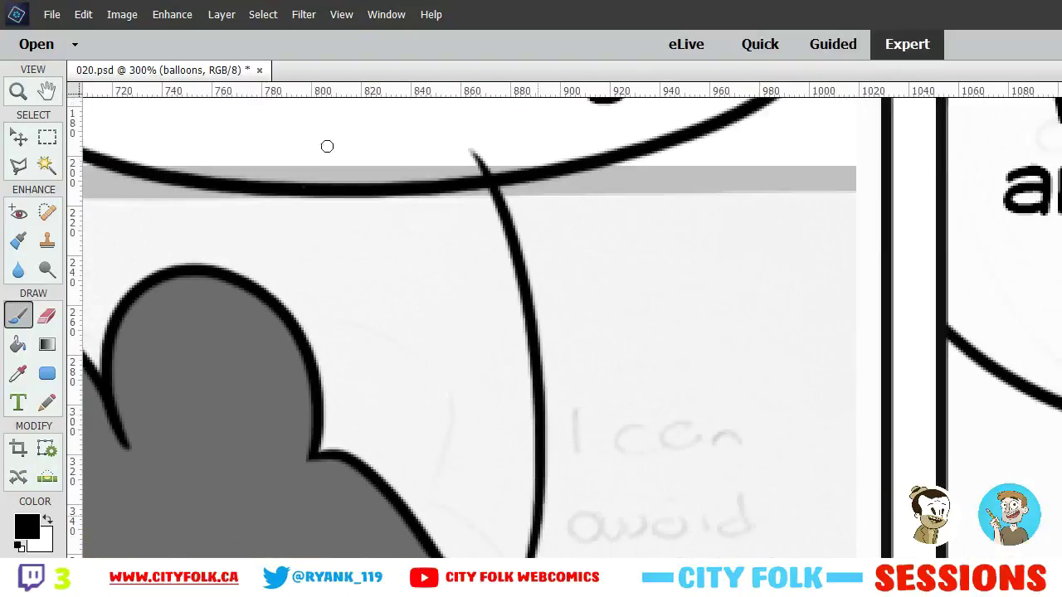
key("ctrl+z")
key("ctrl+y")
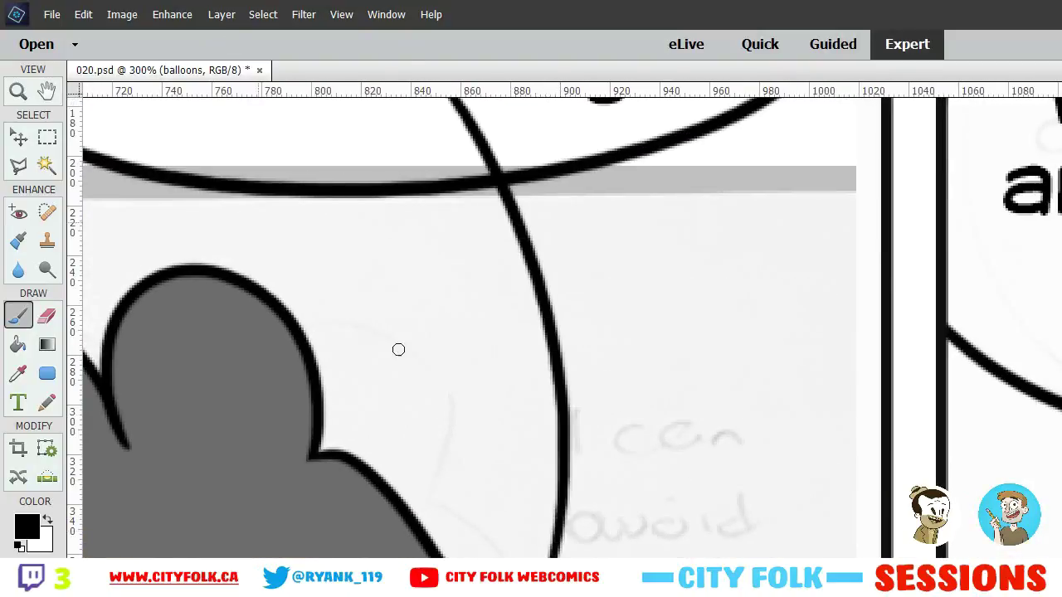
key("ctrl+z")
Draw three thought bubbles of decreasing size leading from the second panel's balloon toward the hooded man, redrawing the unwanted ones
mouse_move(473, 254)
left_mouse_down()
mouse_move(508, 231)
mouse_move(520, 277)
left_mouse_up()
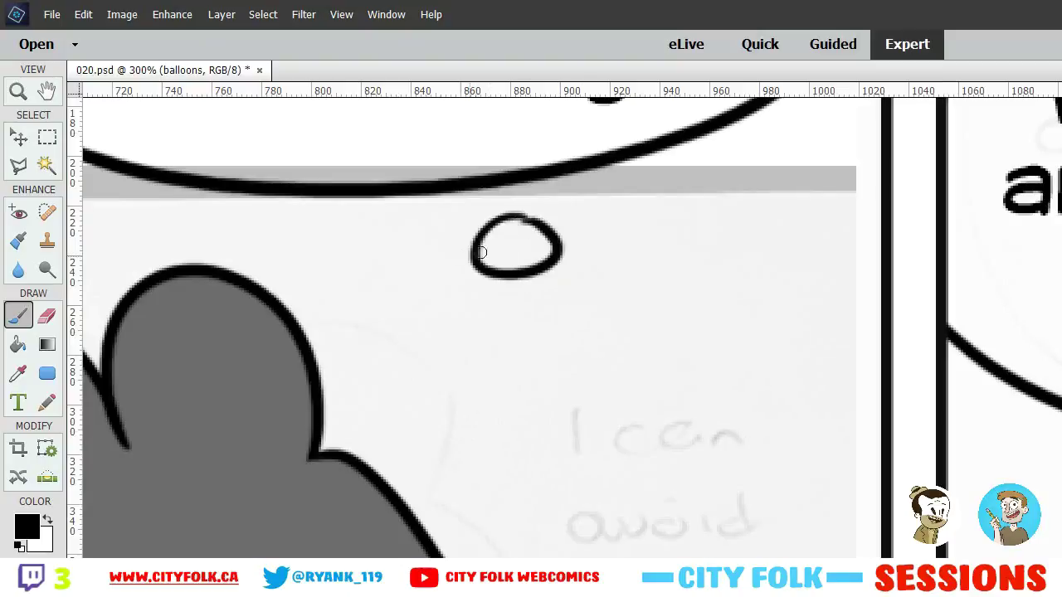
key("ctrl+z")
left_click_drag(481, 241, 498, 247)
mouse_move(474, 363)
left_mouse_down()
mouse_move(495, 355)
mouse_move(523, 396)
mouse_move(531, 382)
left_mouse_up()
key("ctrl+z")
key("ctrl+z")
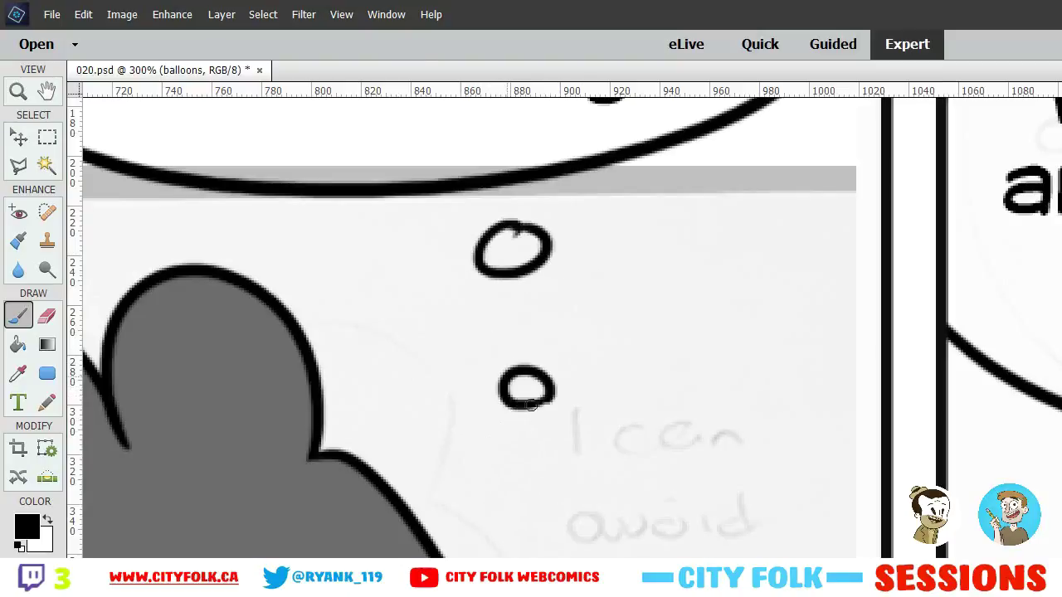
left_click_drag(462, 466, 481, 452)
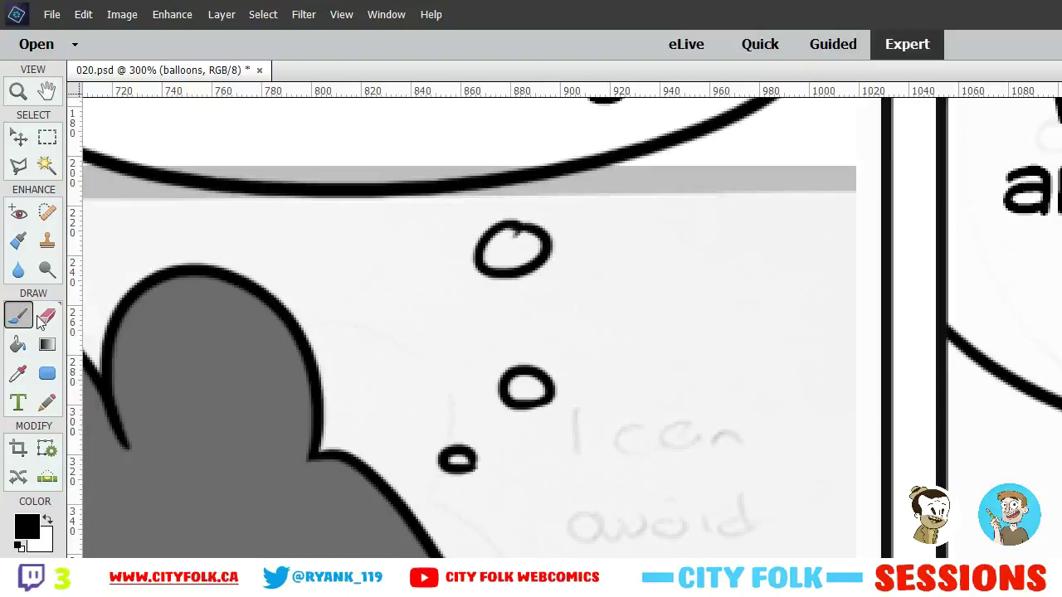
Erase the stray mark inside the largest thought bubble and touch up its upper outline with the Brush
left_click(46, 316)
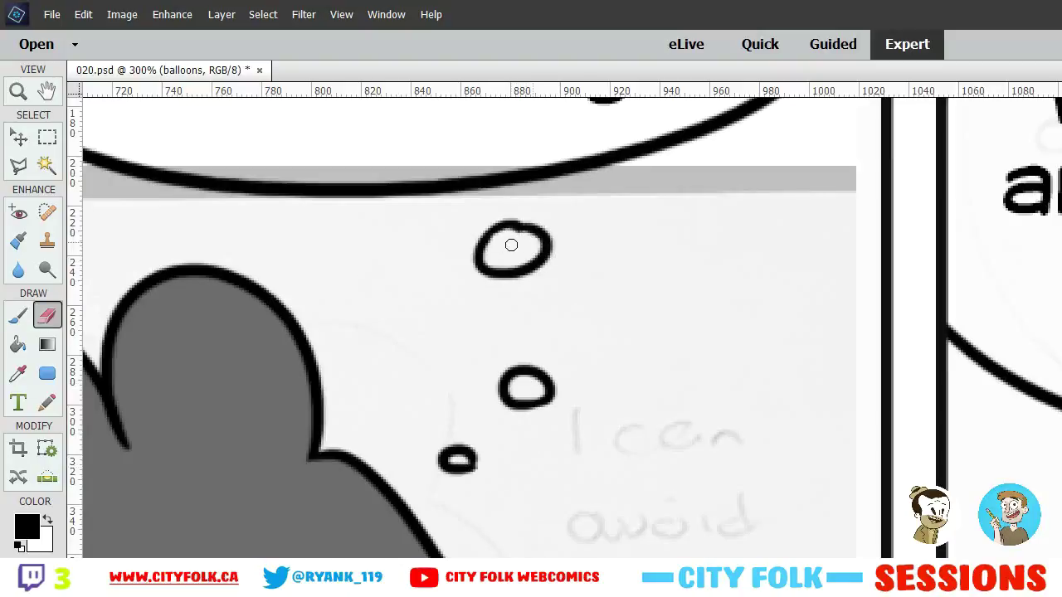
left_click_drag(505, 233, 530, 239)
key("ctrl+=")
left_click_drag(475, 287, 536, 453)
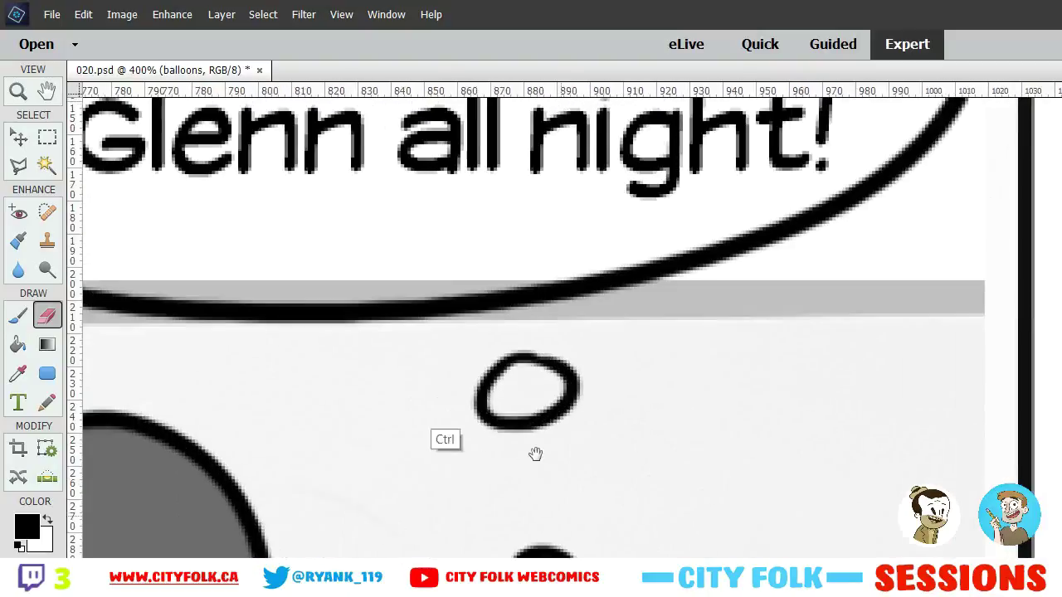
key("ctrl+=")
left_click(18, 316)
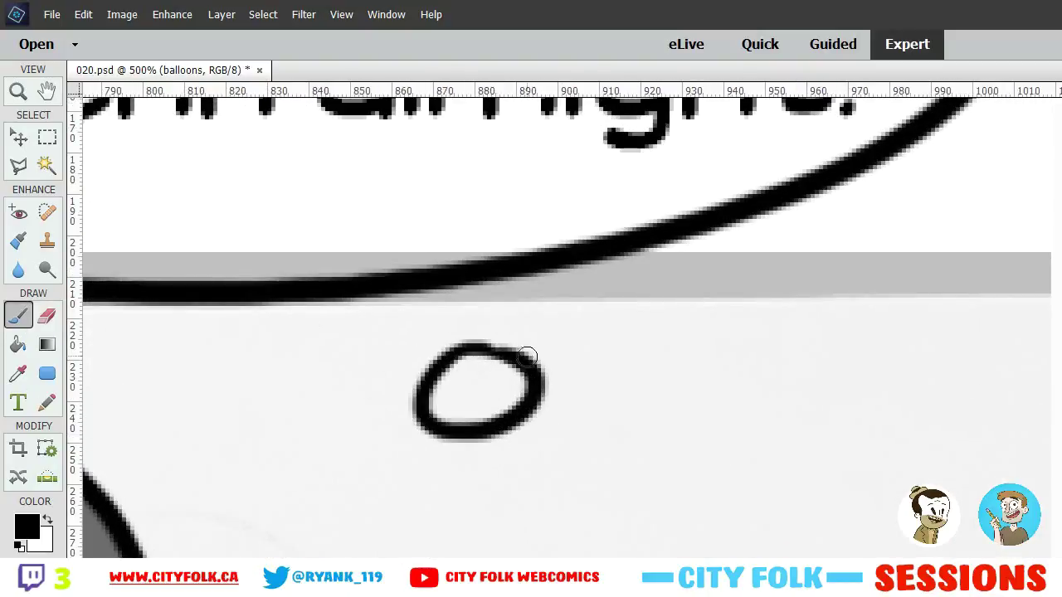
left_click_drag(485, 342, 432, 369)
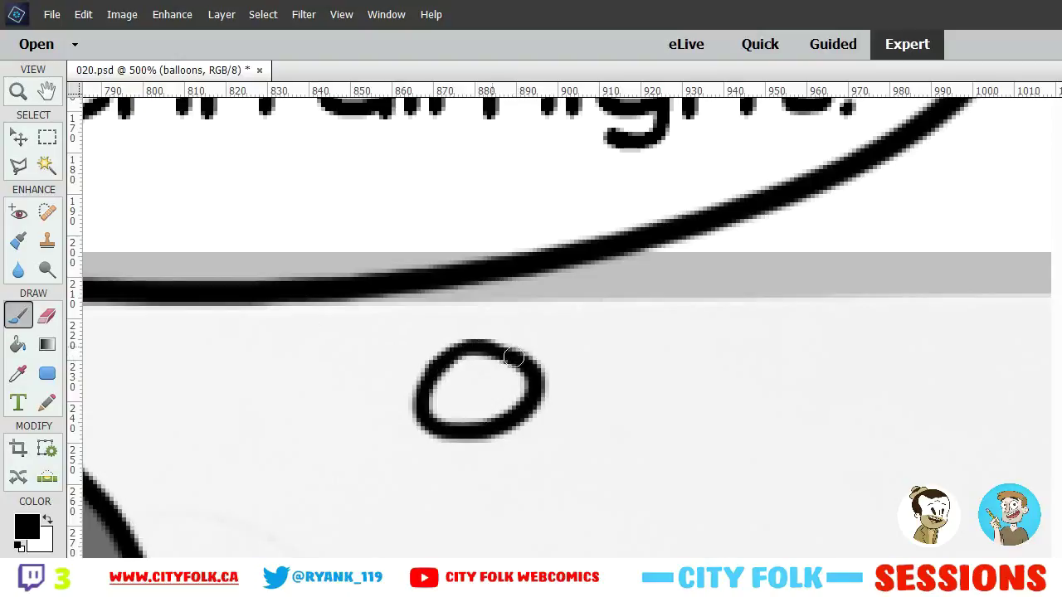
Erase the part of the first panel's balloon outline that spills over the border into the second panel
key("ctrl+-")
key("ctrl+minus")
key("ctrl+minus")
key("ctrl+minus")
key("ctrl+minus")
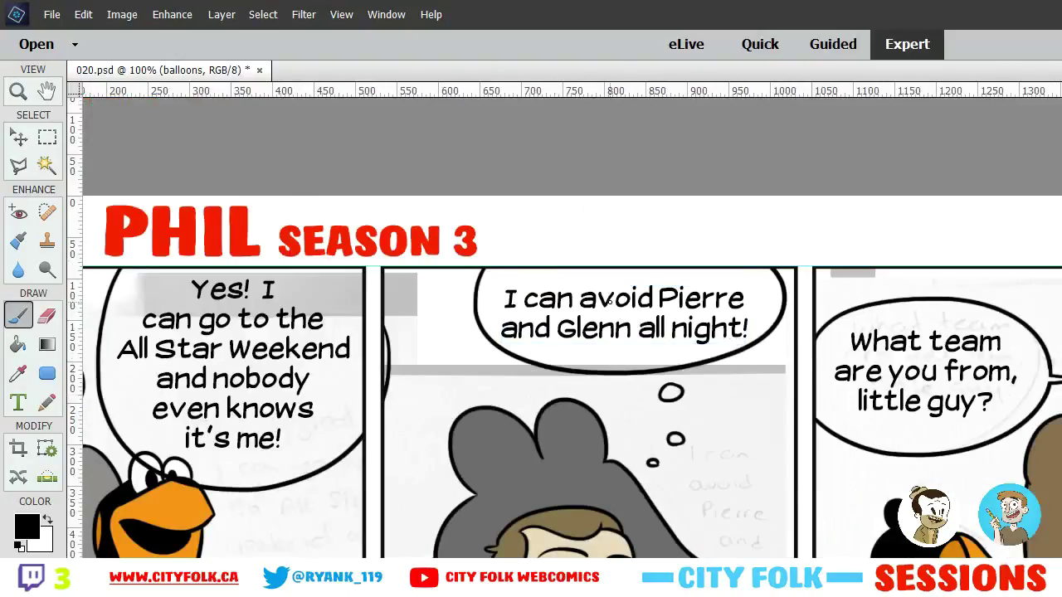
key("space")
left_click_drag(255, 400, 461, 356)
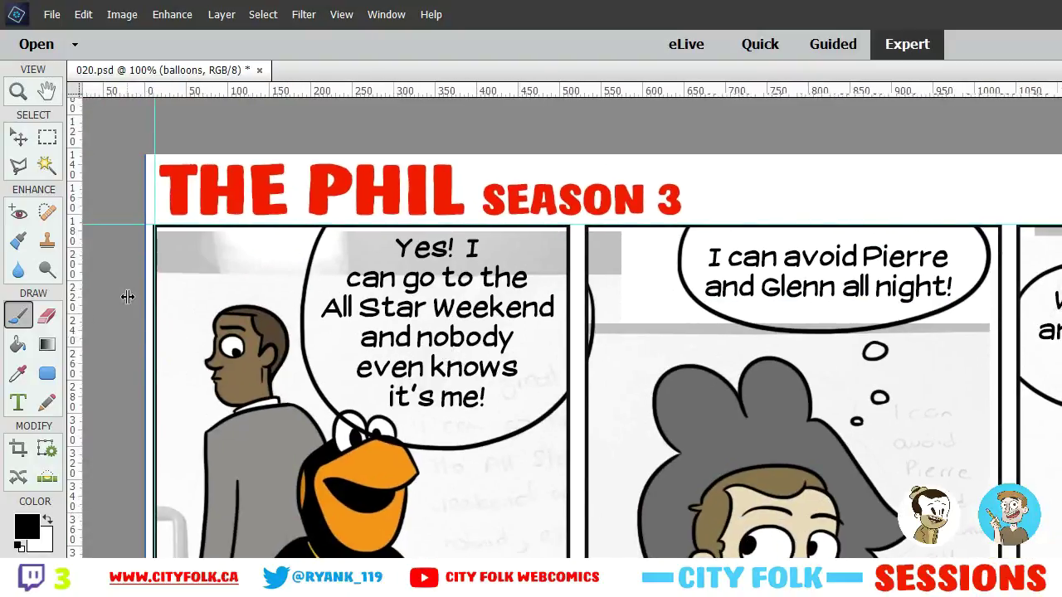
key("ctrl+plus")
left_click(47, 316)
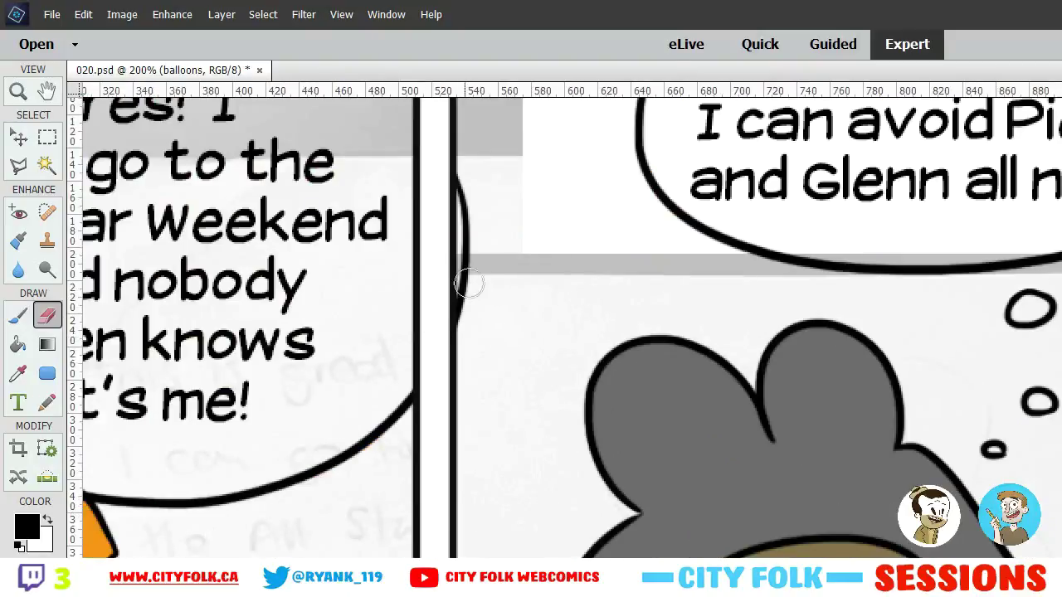
left_click_drag(463, 344, 472, 173)
Erase the first panel's balloon outline where it crosses the mascot's eyes and beak
left_click_drag(192, 390, 603, 329)
key("ctrl+plus")
key("ctrl+plus")
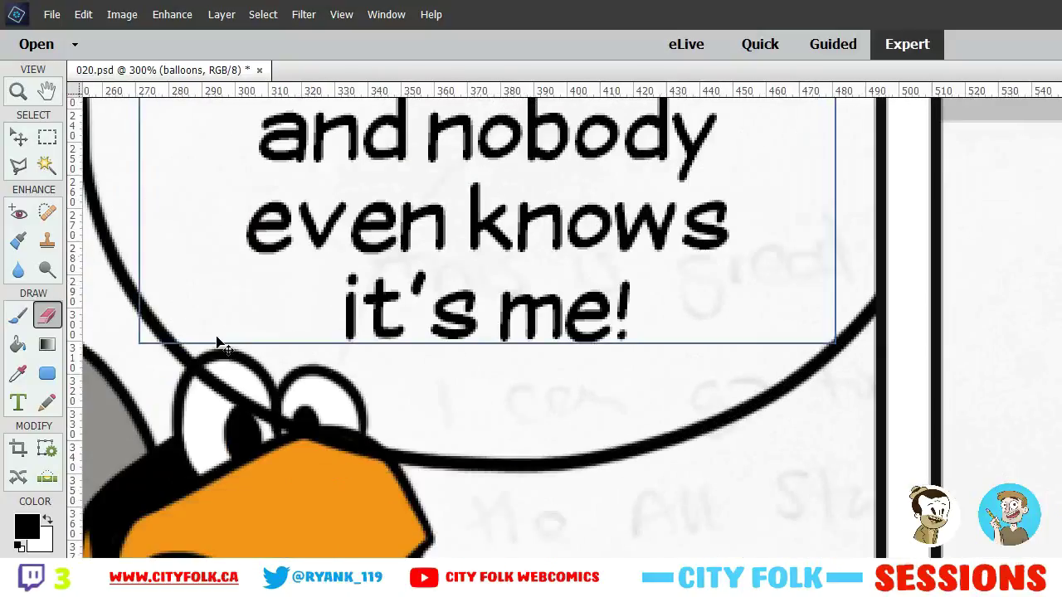
left_click_drag(198, 348, 727, 227)
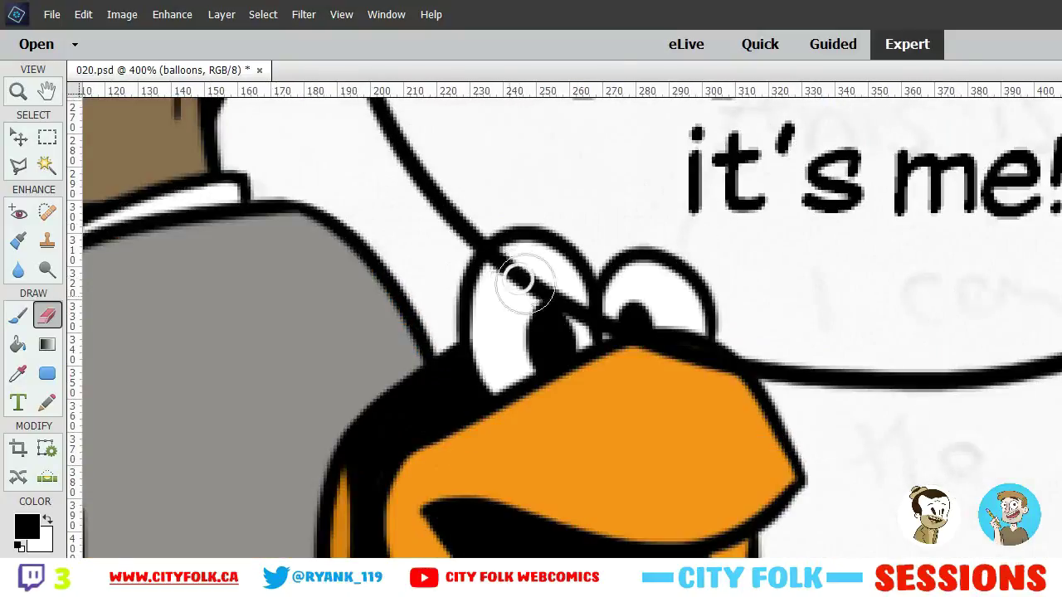
right_click(519, 278)
left_click(685, 372)
mouse_move(714, 383)
left_mouse_down()
mouse_move(722, 403)
mouse_move(533, 284)
mouse_move(502, 292)
left_mouse_up()
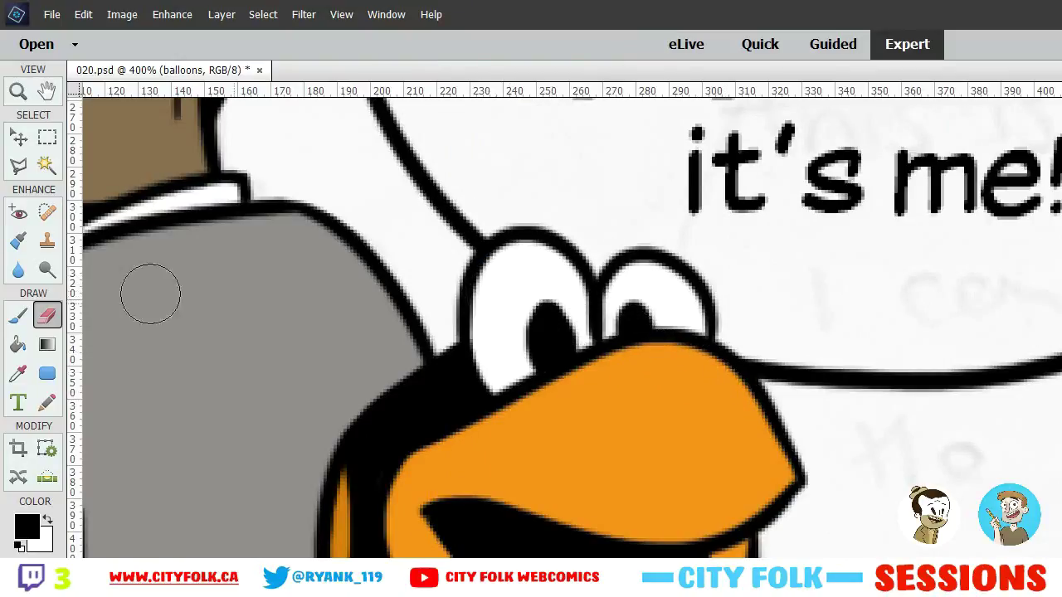
Draw the inner curve of a tail from the first panel's balloon beside the mascot's beak and undo the too-close outer curve
left_click(16, 322)
key("ctrl+minus")
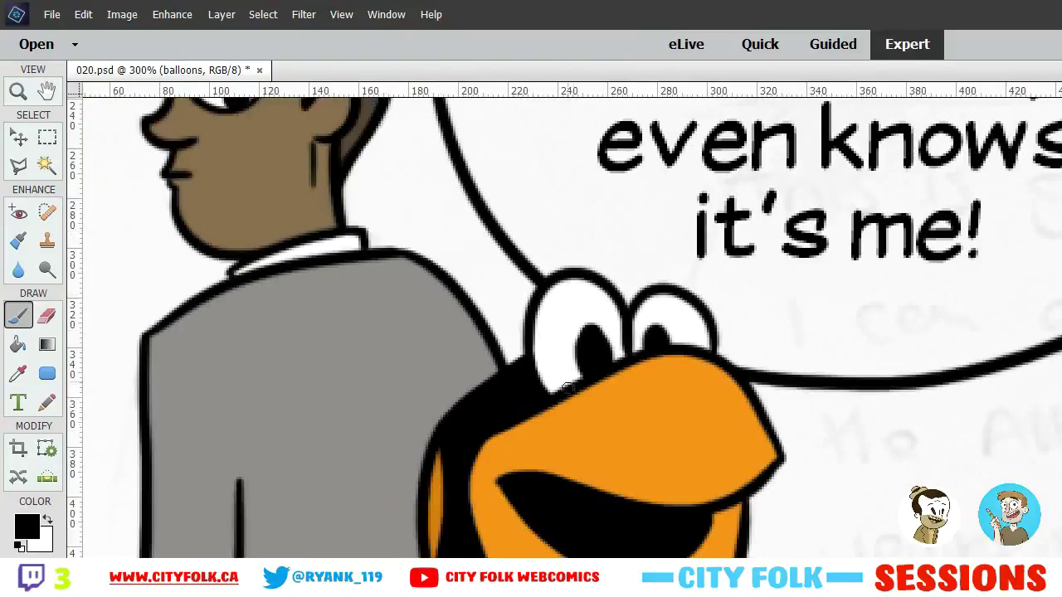
left_click_drag(669, 414, 477, 302)
key("ctrl+plus")
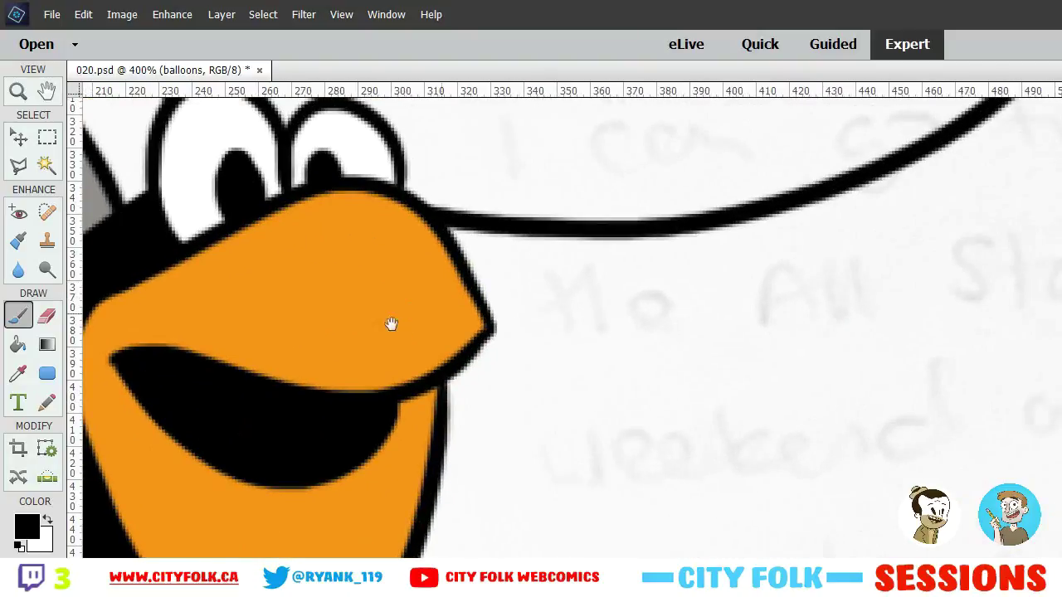
mouse_move(567, 158)
left_mouse_down()
mouse_move(502, 419)
mouse_move(628, 142)
left_mouse_up()
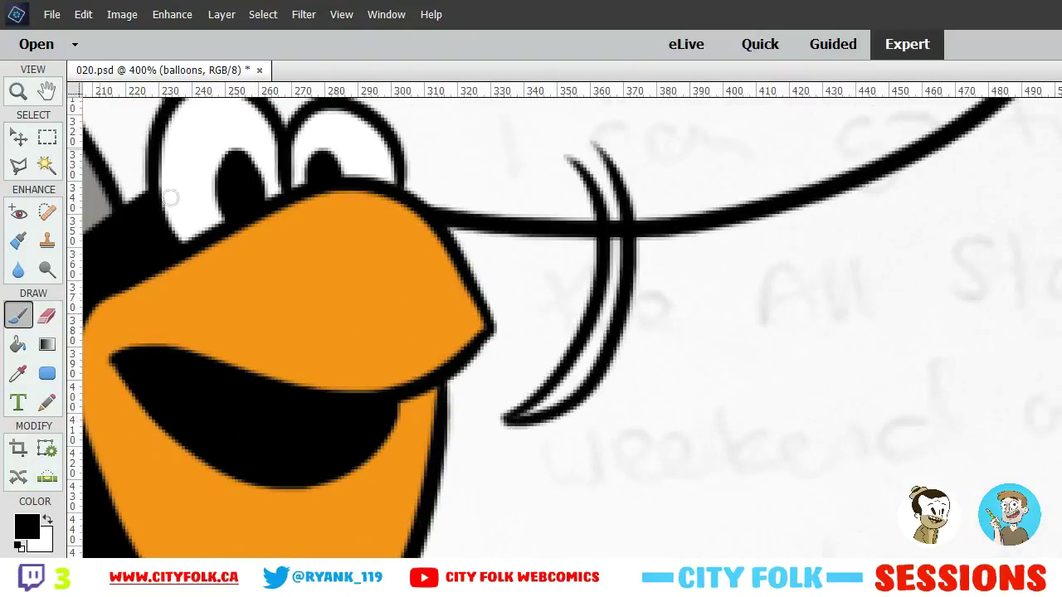
key("ctrl+z")
Try several outer curves for the mascot's balloon tail, undoing the unwanted ones, and keep one meeting the inner curve at the tip
left_click_drag(502, 420, 655, 112)
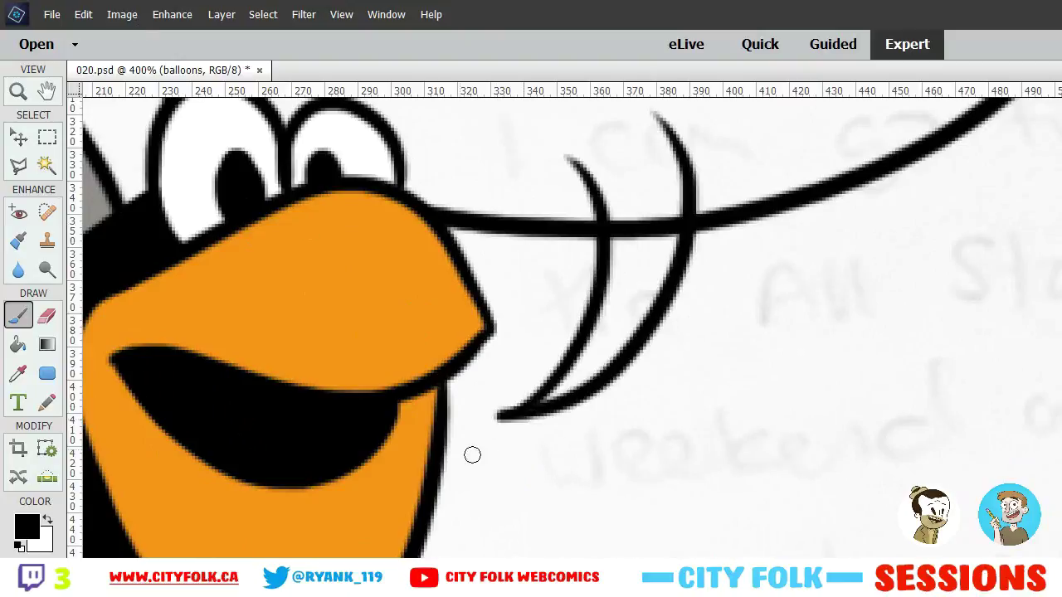
key("ctrl+z")
left_click_drag(500, 419, 615, 180)
key("ctrl+z")
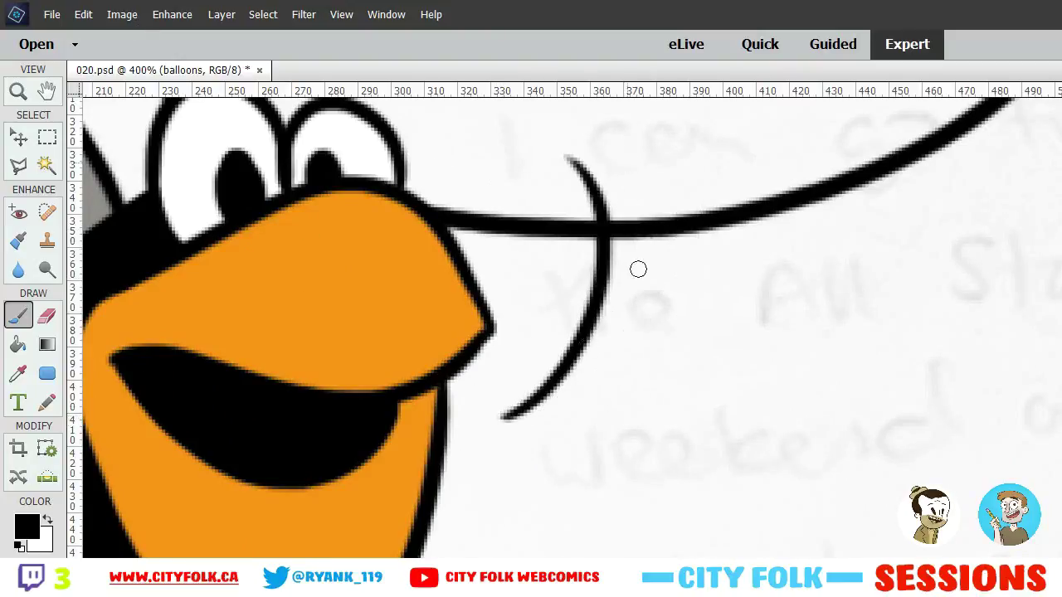
key("ctrl+y")
key("ctrl+z")
left_click_drag(497, 420, 678, 222)
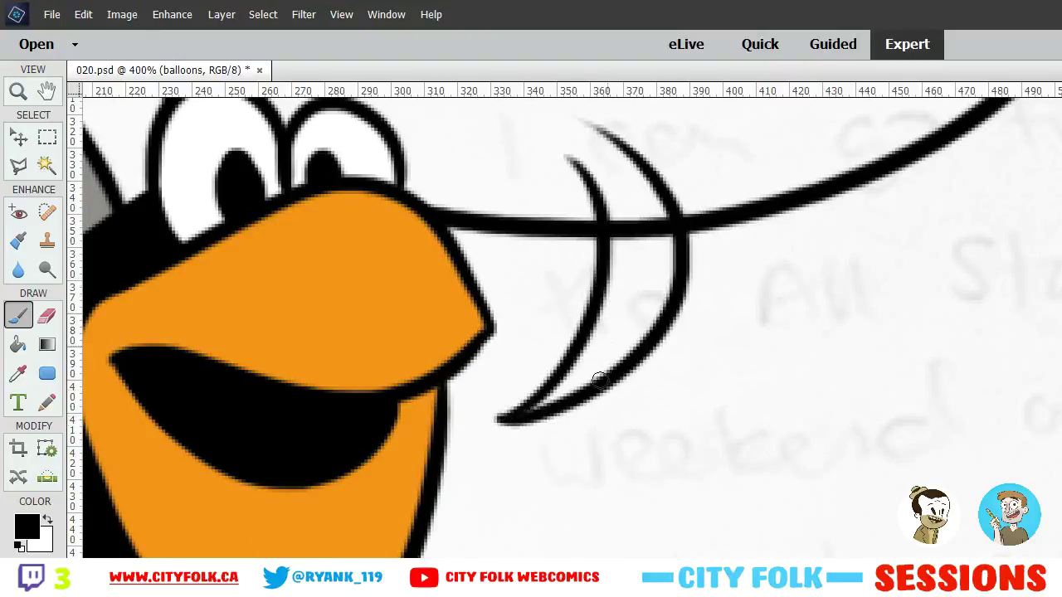
key("ctrl+z")
left_click_drag(498, 415, 623, 204)
key("ctrl+z")
left_click_drag(504, 415, 611, 173)
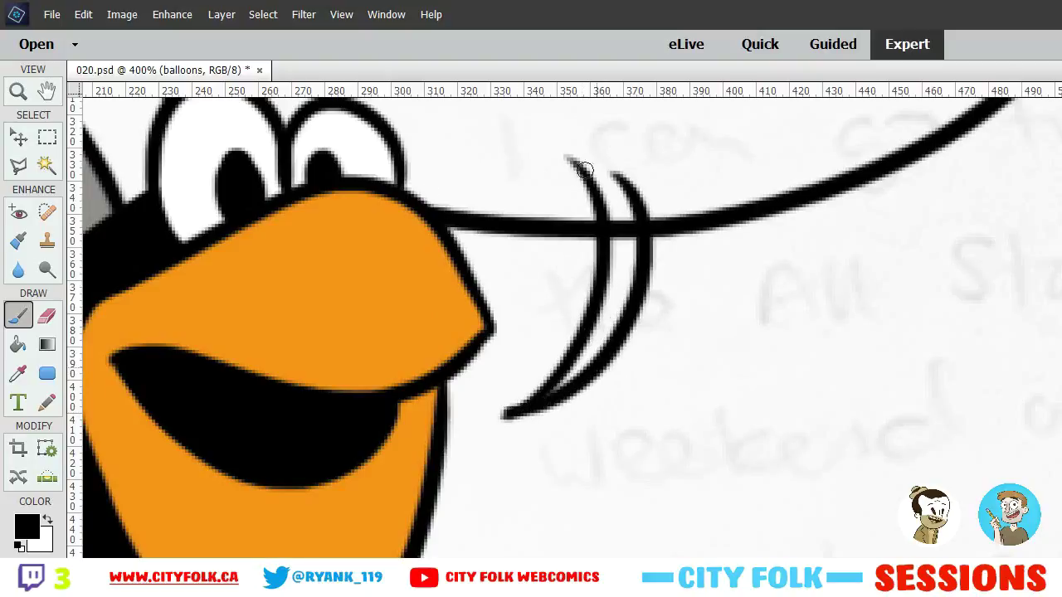
Erase the overshooting tip of the mascot's balloon tail, the line ends inside the balloon and the outline across the tail's opening
left_click(46, 316)
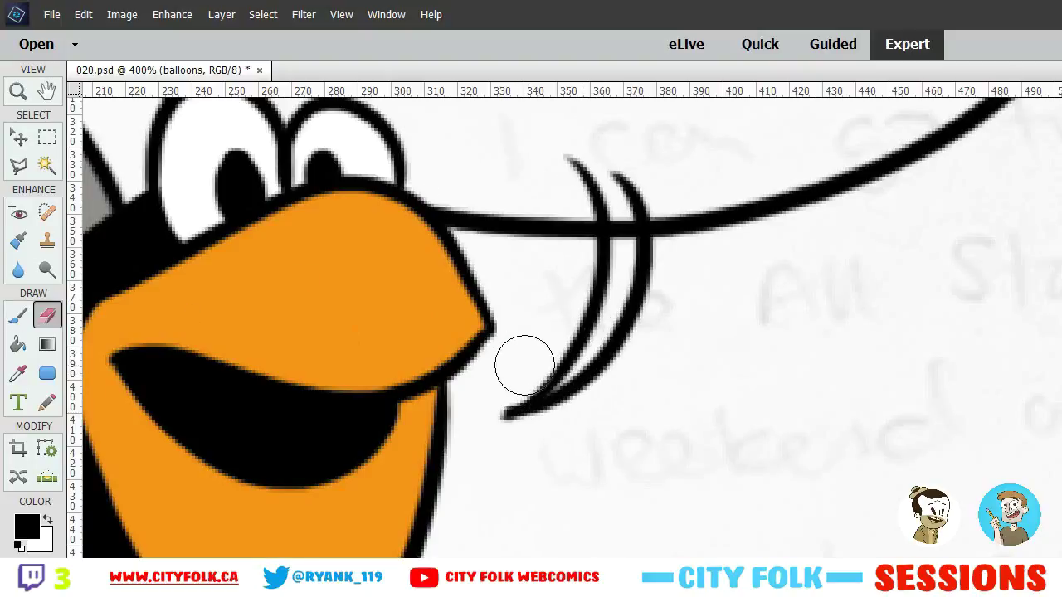
left_click(486, 407)
right_click(160, 177)
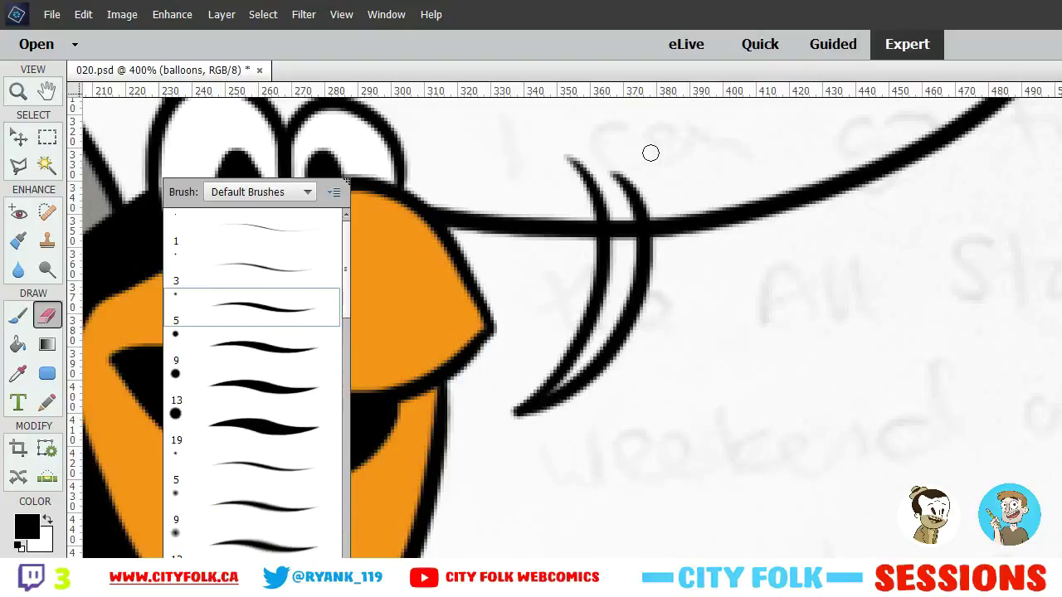
key("Escape")
key("ctrl+plus")
left_click_drag(642, 430, 649, 596)
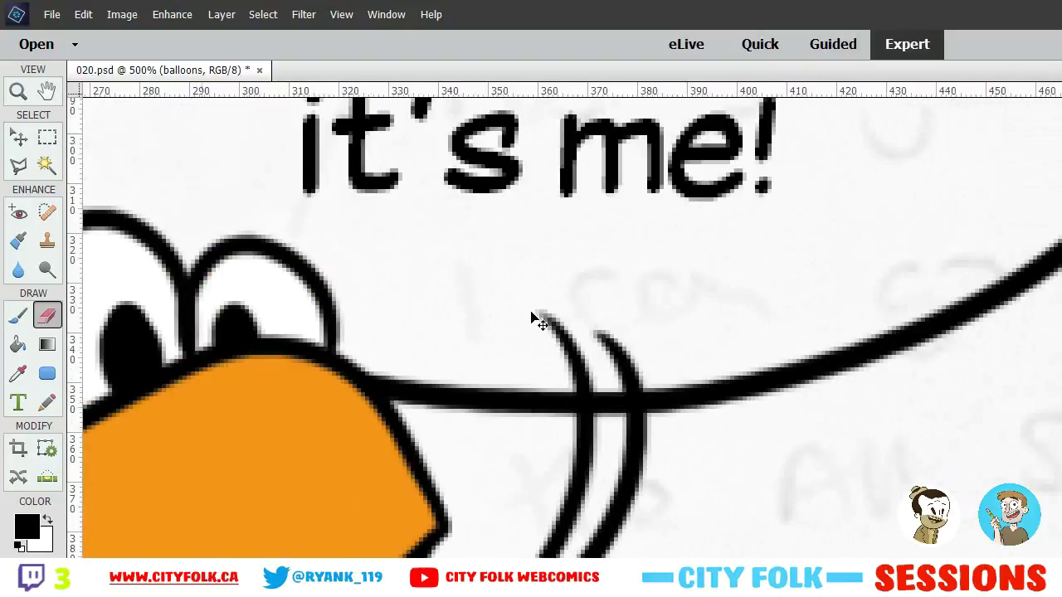
key("ctrl+plus")
mouse_move(490, 332)
left_mouse_down()
mouse_move(562, 326)
mouse_move(576, 341)
mouse_move(515, 344)
mouse_move(542, 366)
mouse_move(576, 374)
mouse_move(545, 378)
mouse_move(590, 394)
mouse_move(588, 421)
mouse_move(579, 390)
mouse_move(594, 422)
mouse_move(595, 386)
mouse_move(596, 430)
mouse_move(612, 362)
mouse_move(591, 366)
mouse_move(629, 379)
left_mouse_up()
left_click_drag(591, 431, 587, 404)
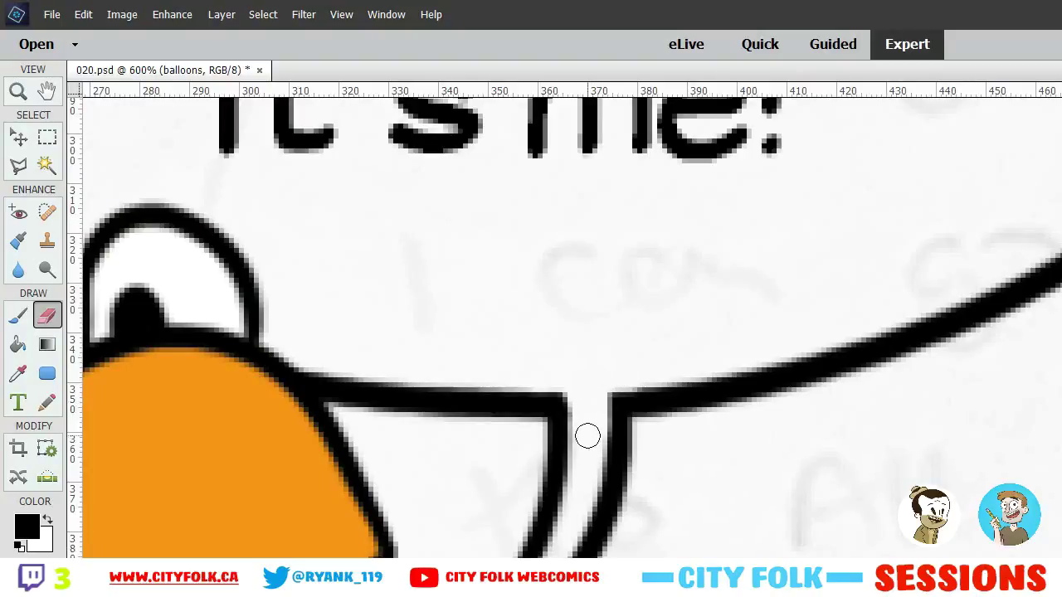
key("ctrl+minus")
key("ctrl+minus")
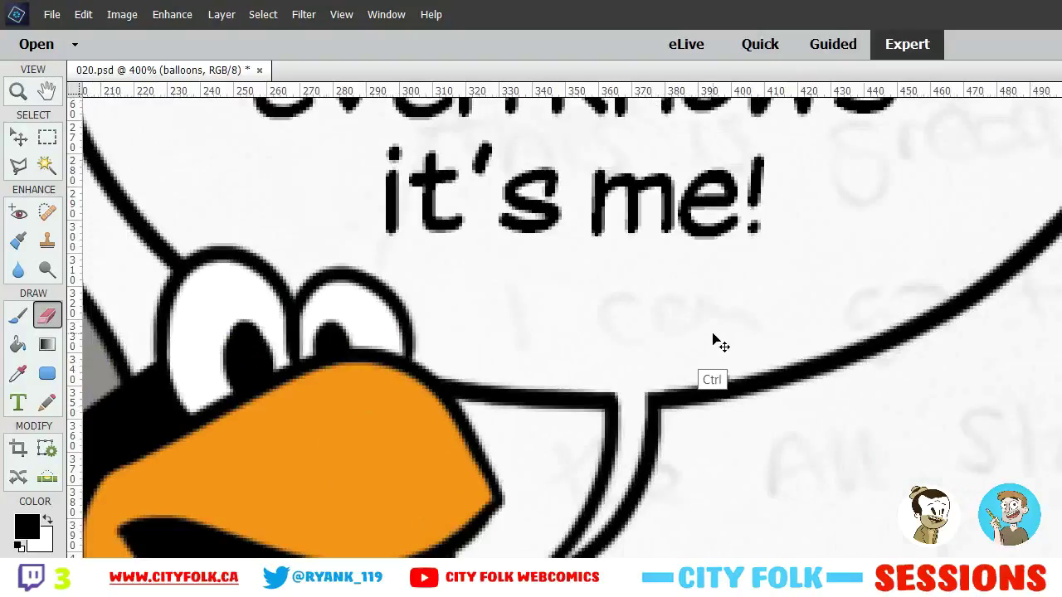
key("ctrl+minus")
key("ctrl+minus")
key("ctrl+minus")
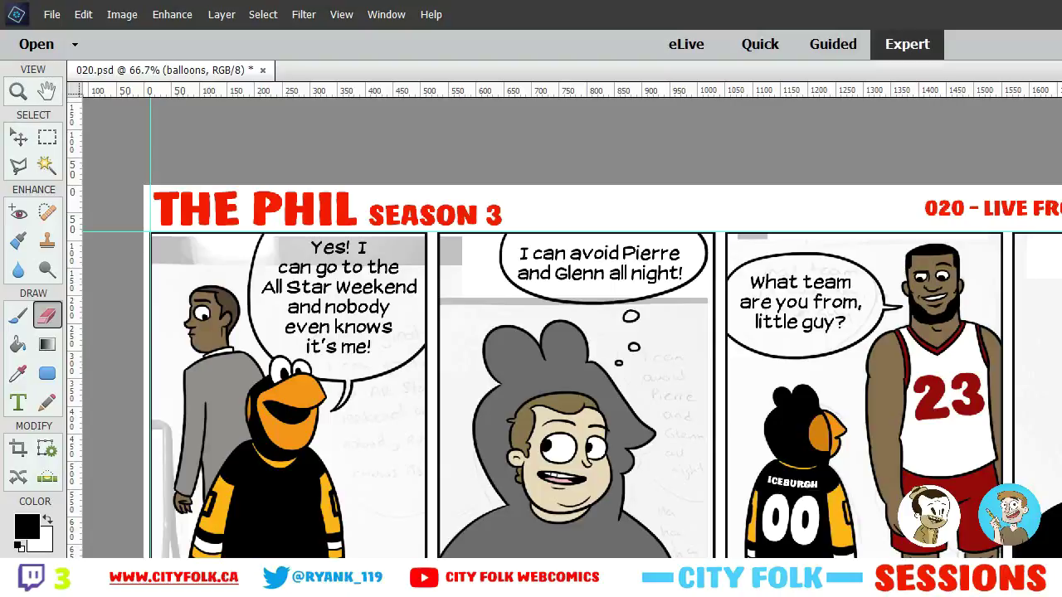
Delete the Layer 1 layer holding the faint sketch behind the comic panels
key("alt+[")
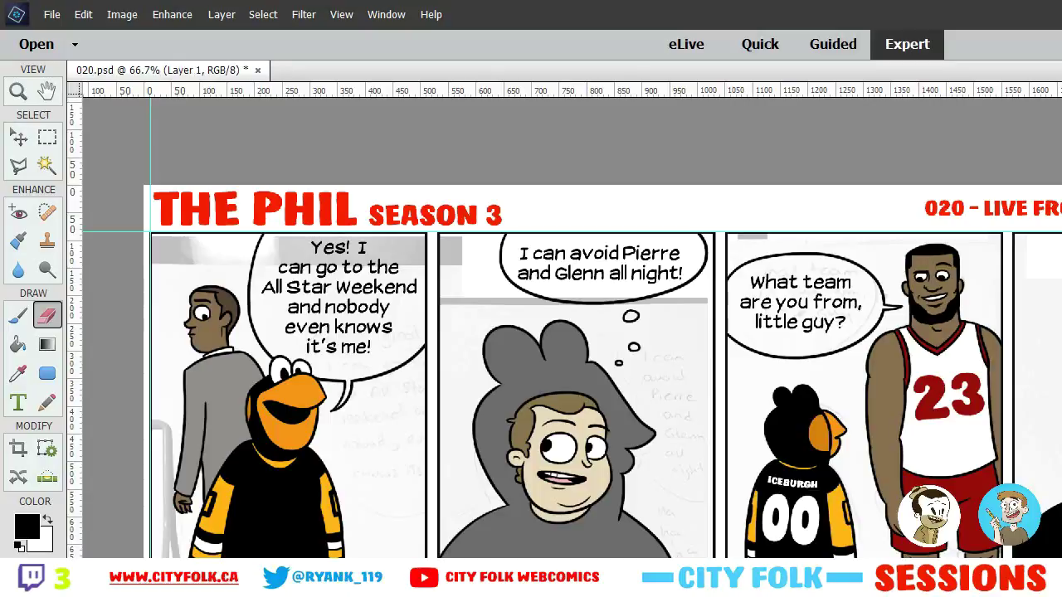
key("Delete")
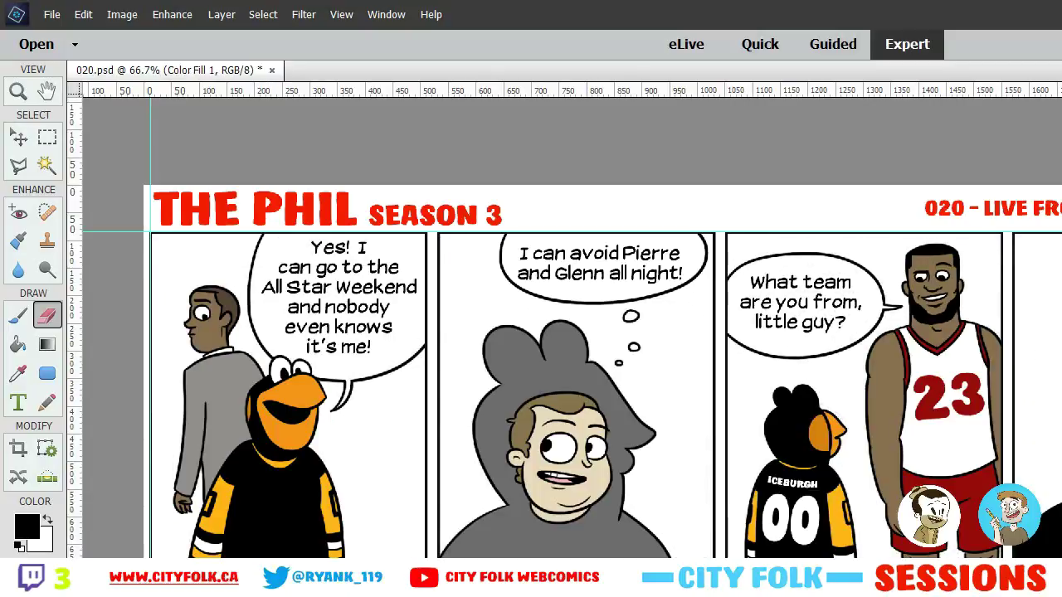
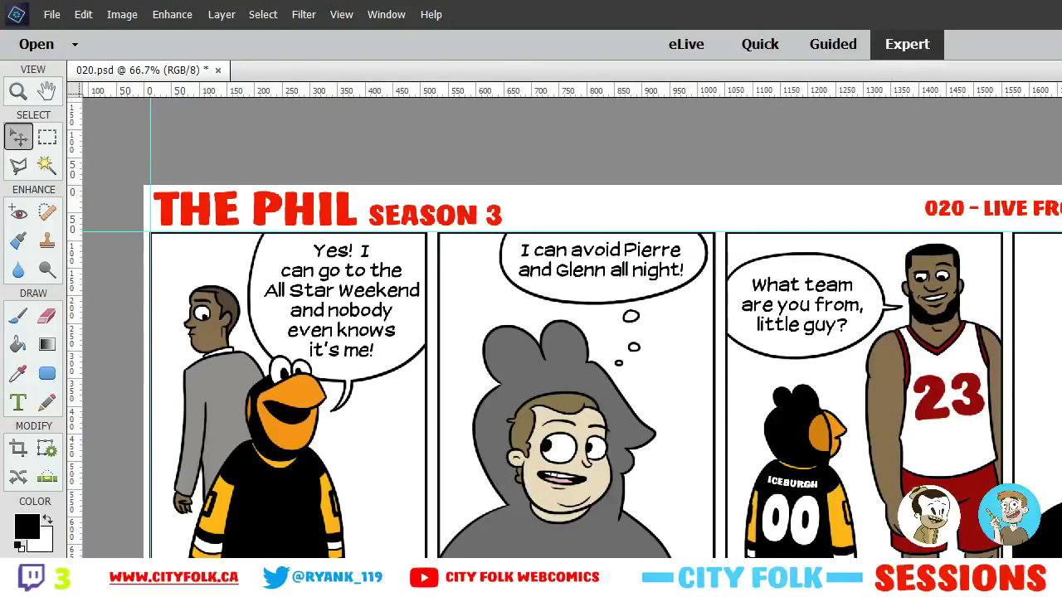
Add a solid color fill layer in light blue as the background behind the characters in the panels
key("alt+]")
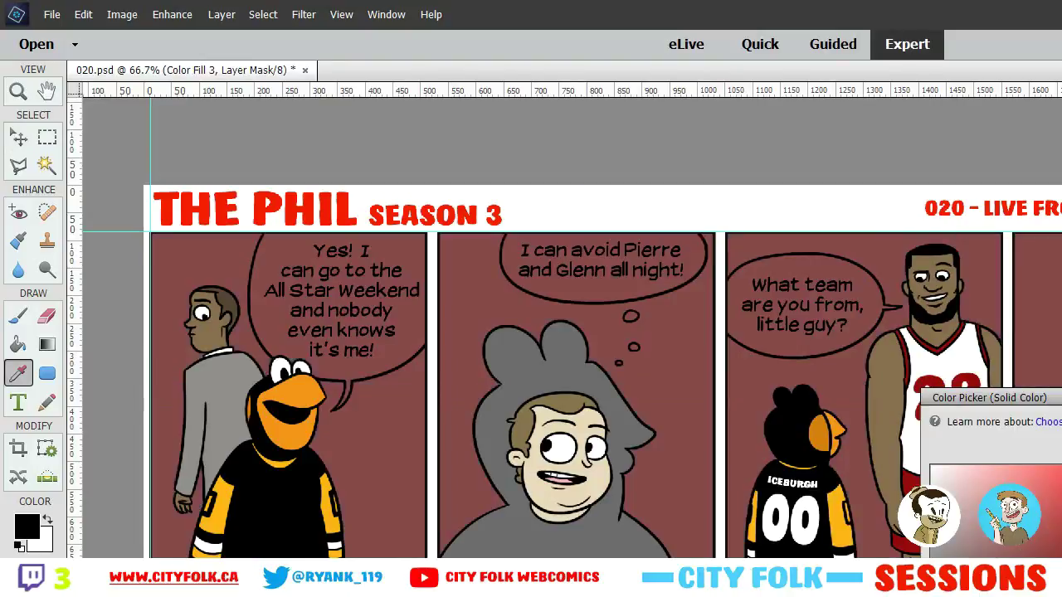
left_click(1060, 486)
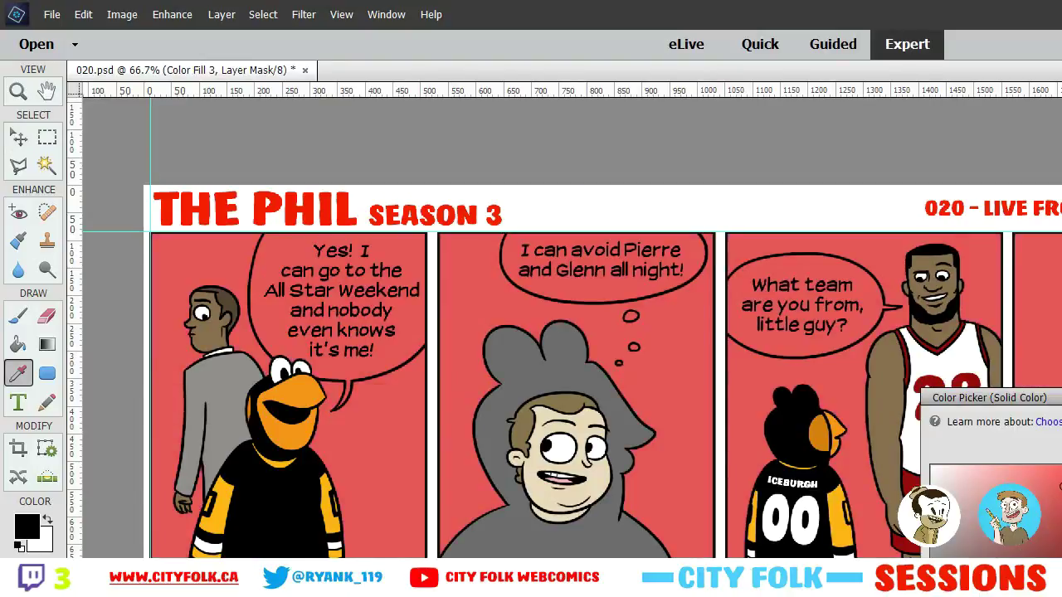
left_click(1059, 503)
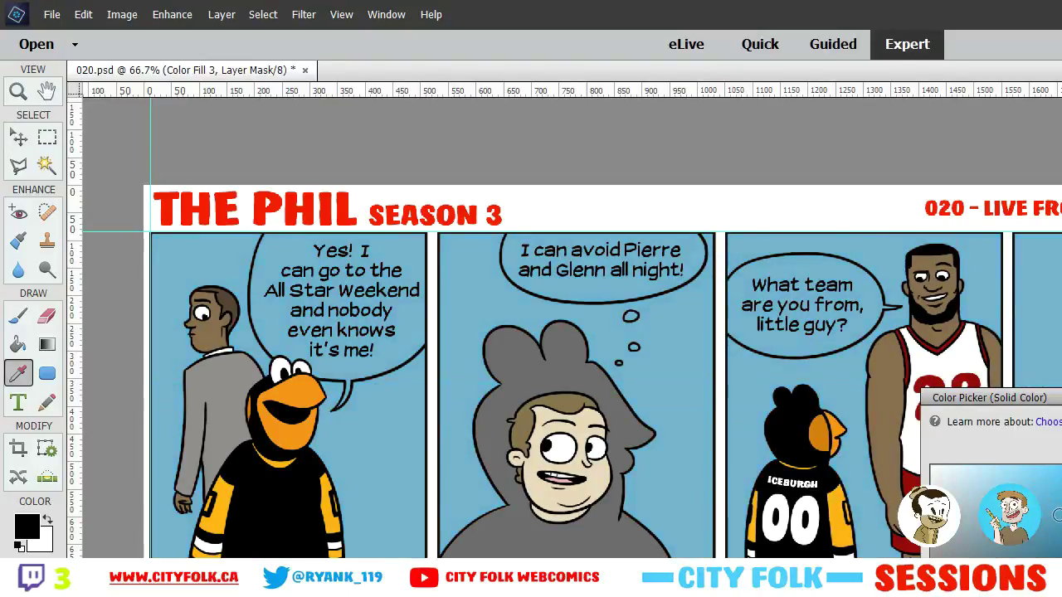
left_click_drag(1058, 515, 1053, 484)
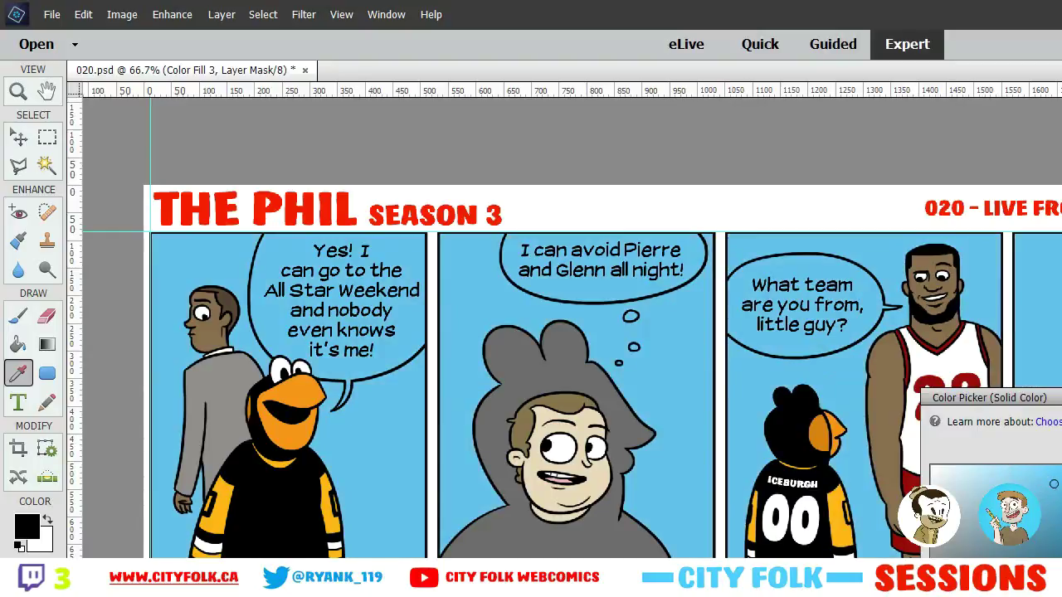
key("Return")
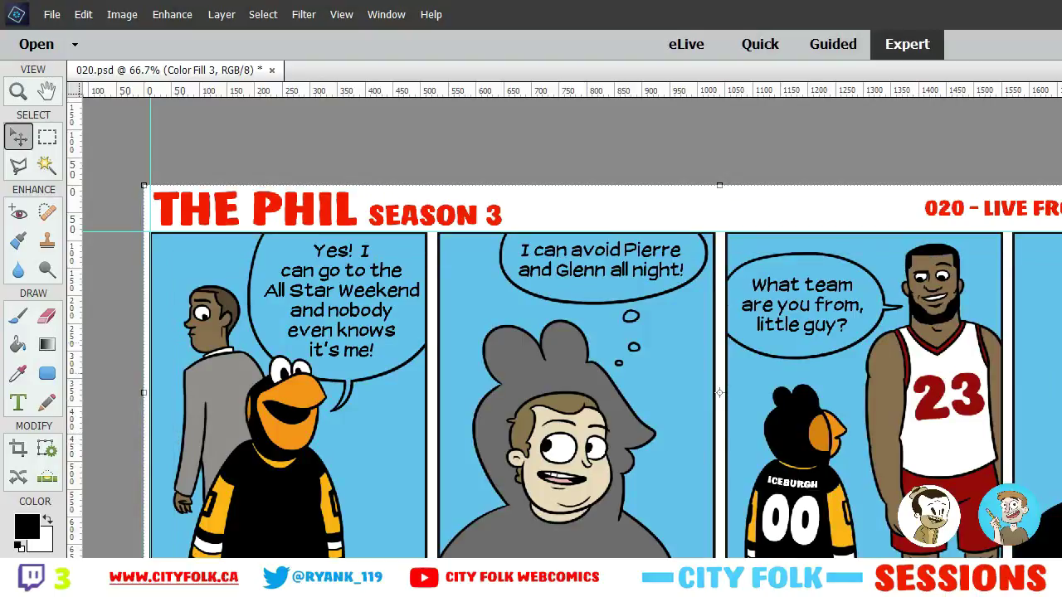
With the dialogue text hidden, fill the balloons in the first three panels with white on the color layer
key("alt+[")
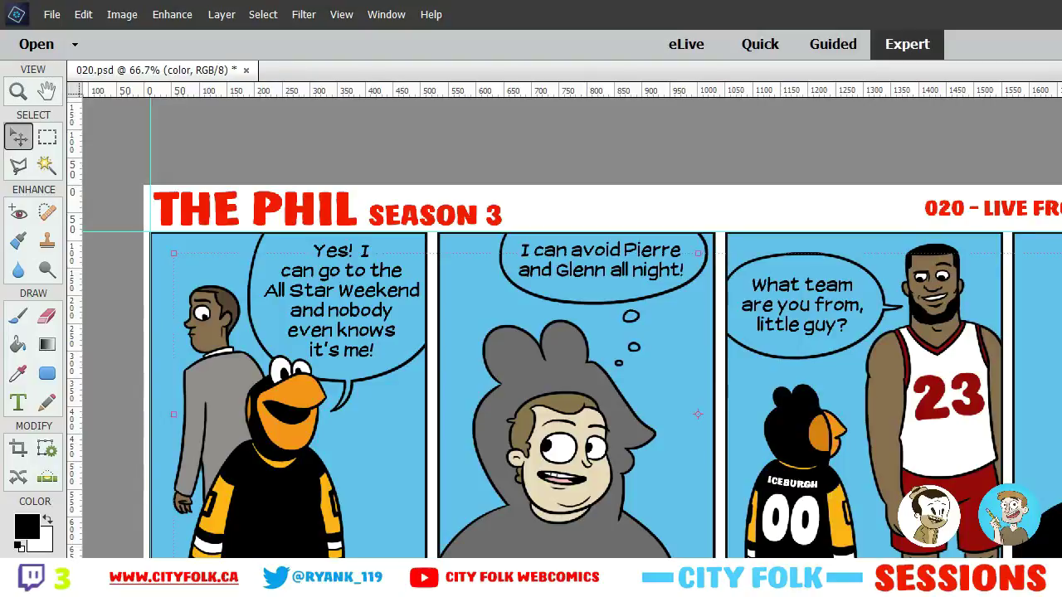
key("ctrl+z")
key("ctrl+z")
key("ctrl+z")
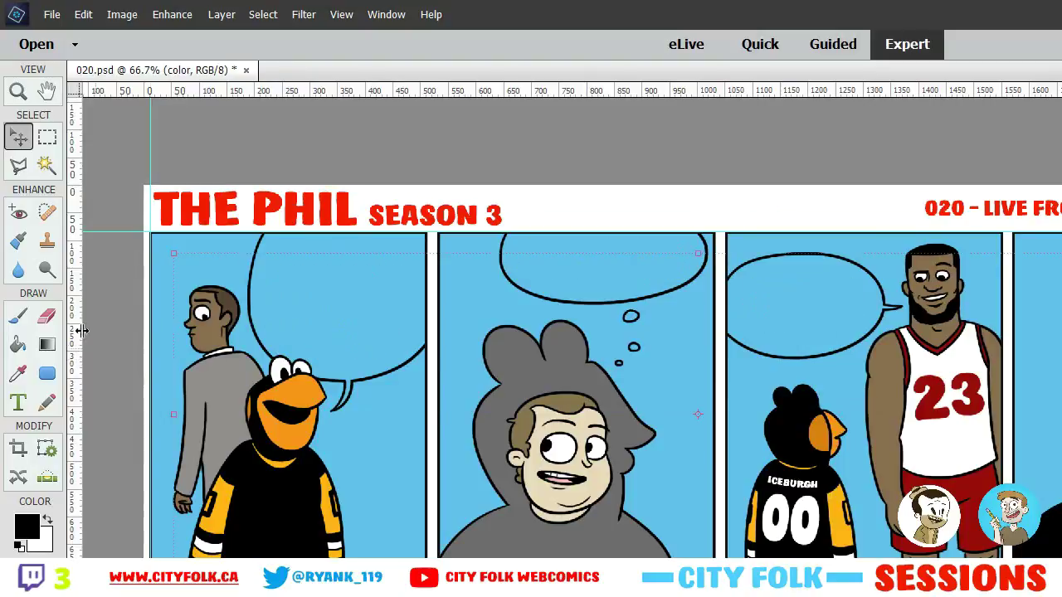
left_click(18, 344)
left_click(48, 519)
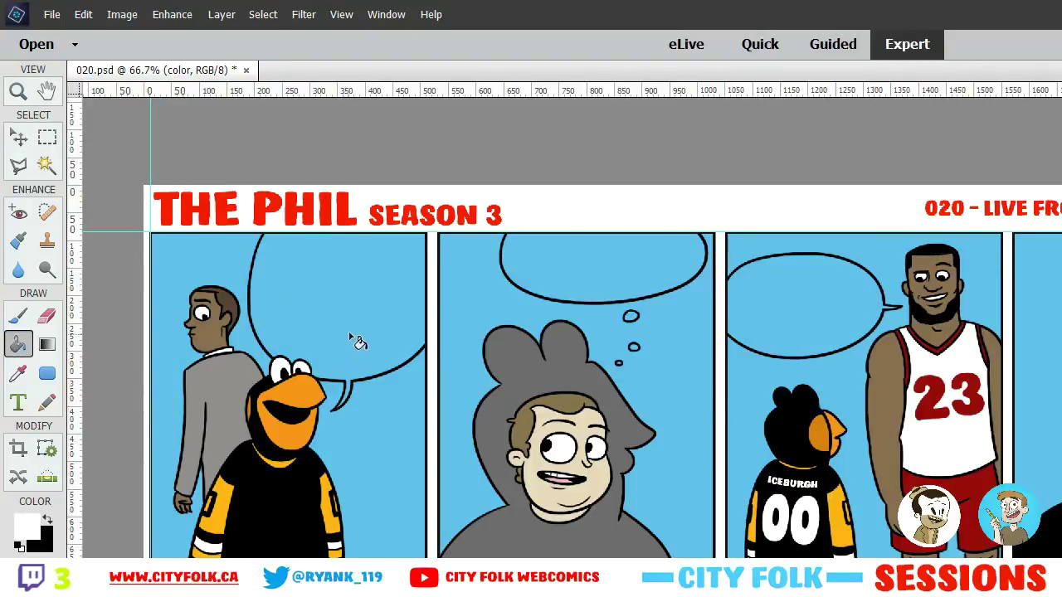
left_click(419, 324)
left_click(585, 278)
left_click(775, 328)
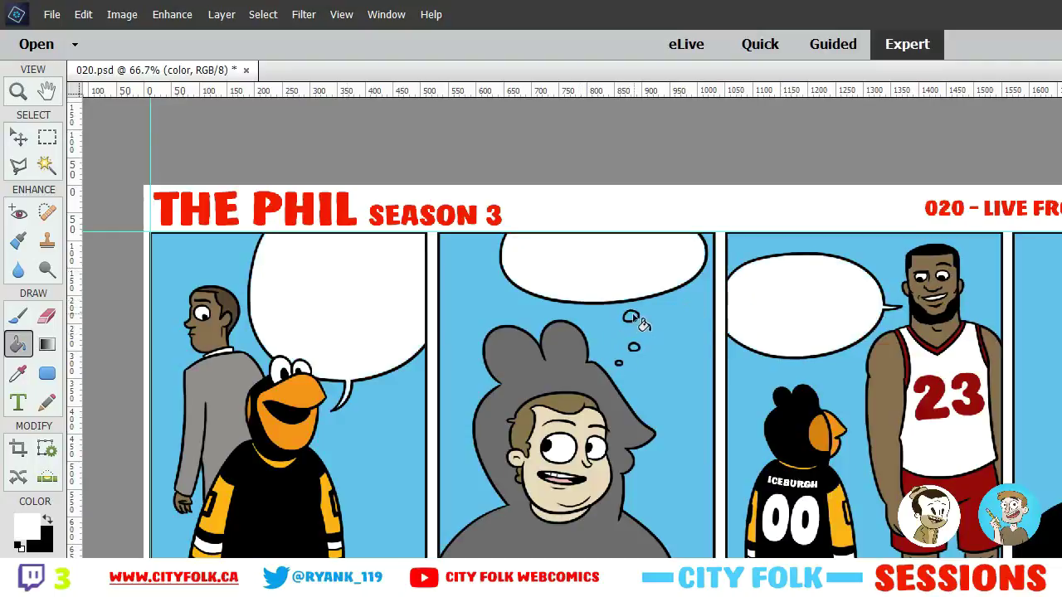
Fill the second panel's two larger thought bubbles with white, brush the smallest one white, and show the dialogue text again
left_click(633, 318)
key("ctrl+plus")
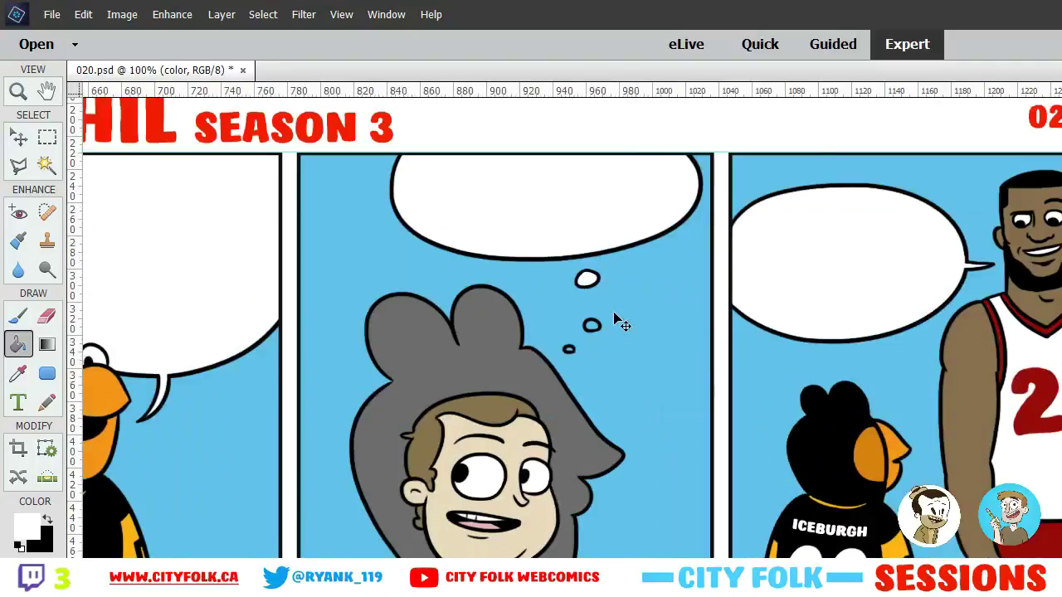
key("ctrl+=")
left_click(548, 282)
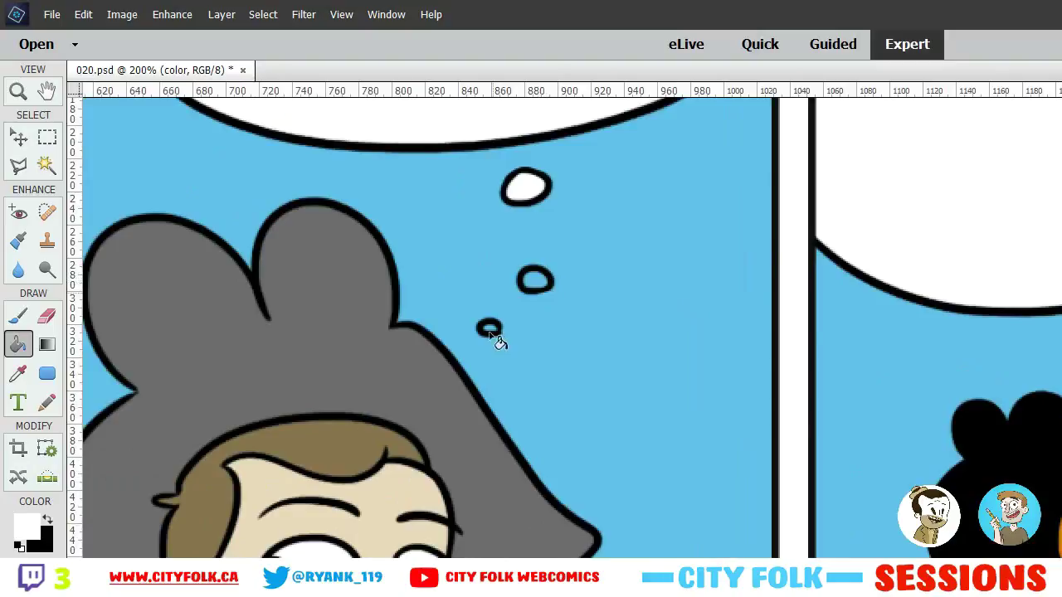
left_click(18, 315)
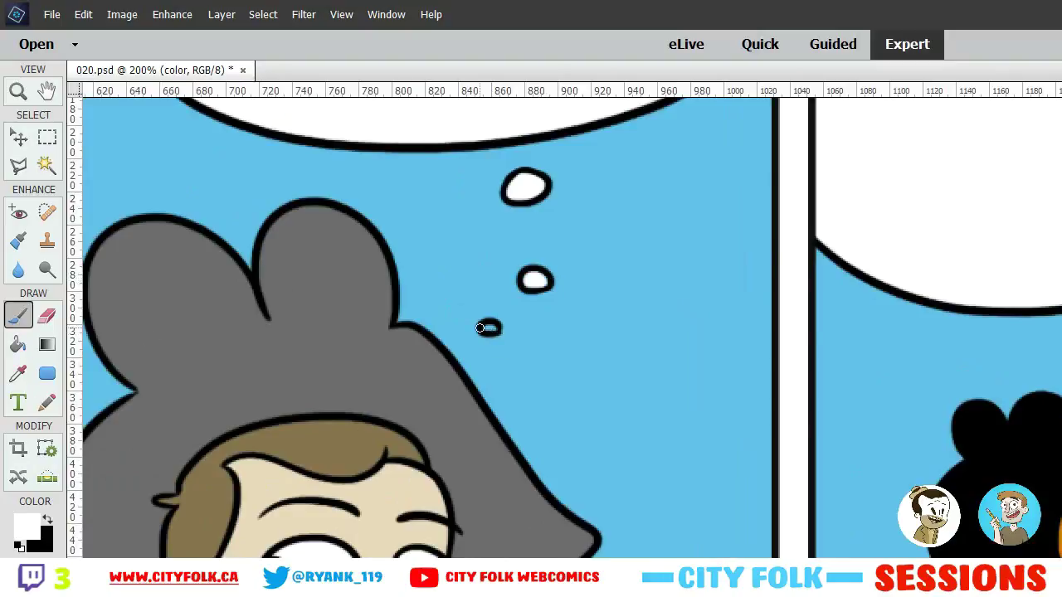
mouse_move(479, 328)
left_mouse_down()
mouse_move(501, 313)
mouse_move(493, 328)
left_mouse_up()
key("ctrl+minus")
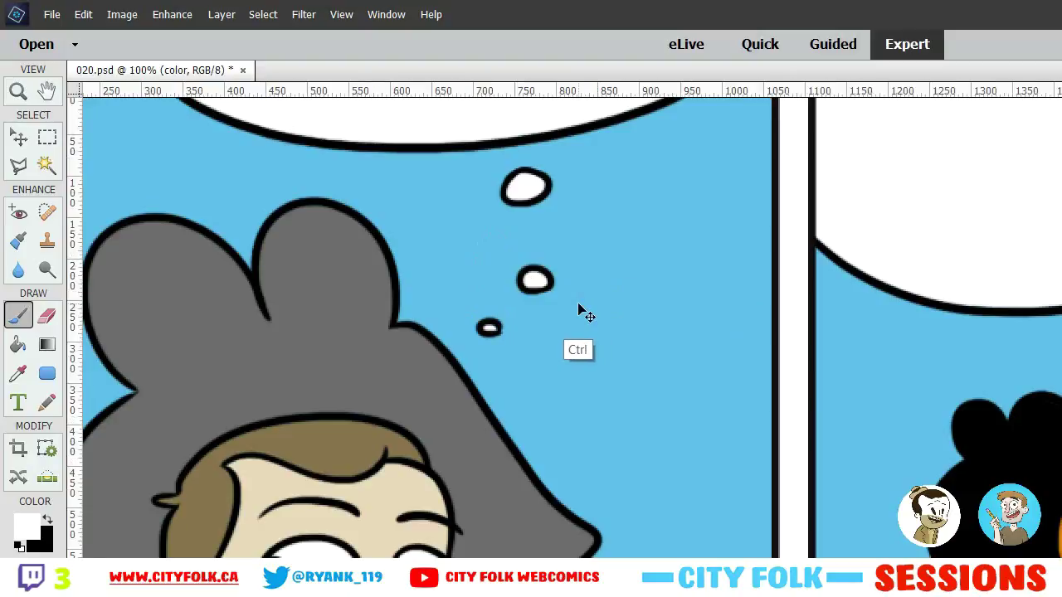
key("ctrl+minus")
key("ctrl+minus")
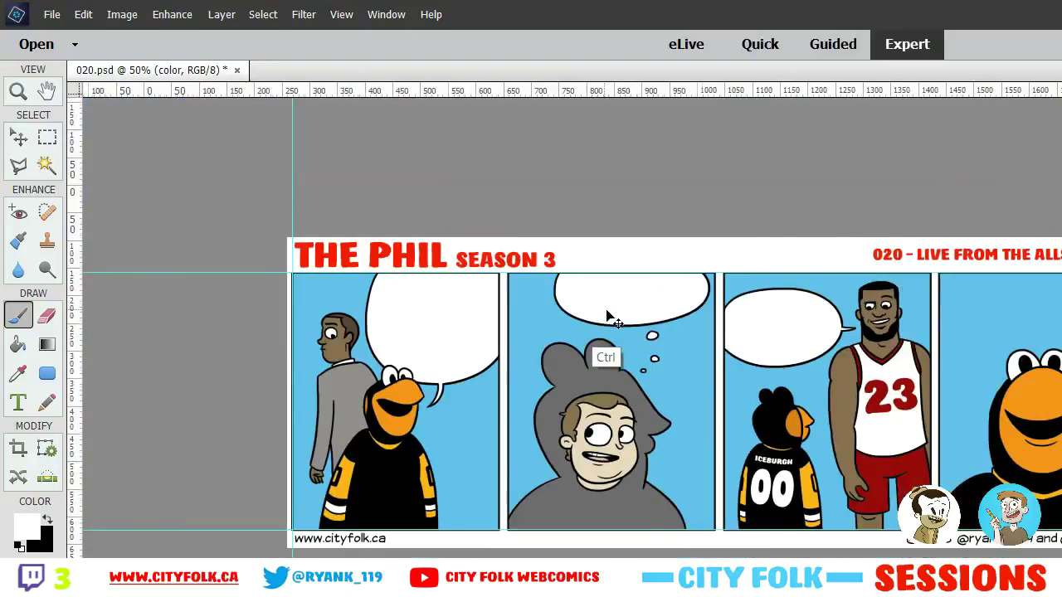
key("ctrl+plus")
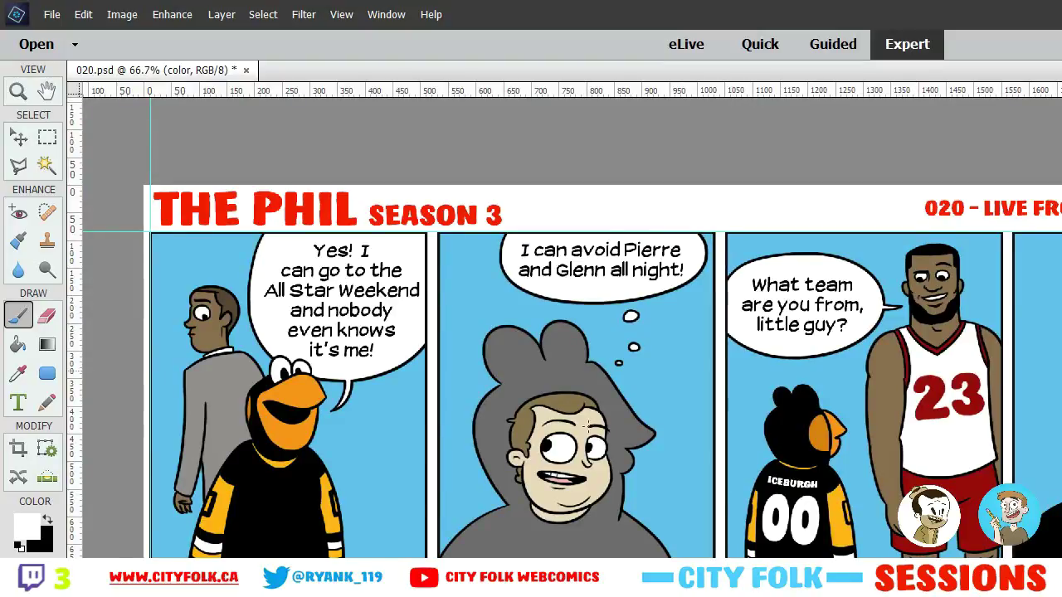
Select the skin area of the man's face in the second panel with the Magic Wand on the color layer
left_click(19, 165)
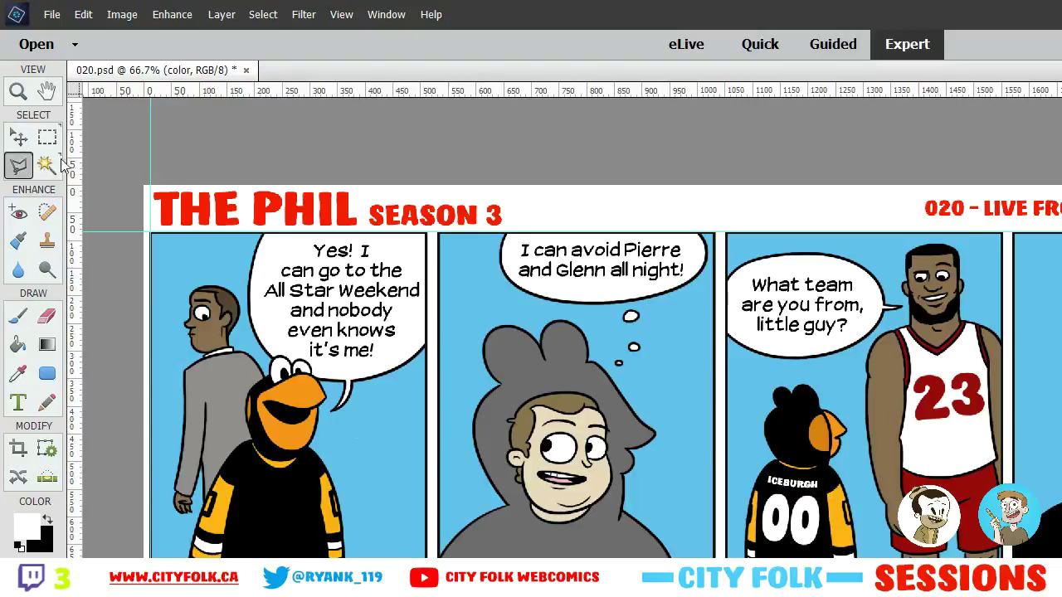
left_click(49, 165)
key("ctrl+=")
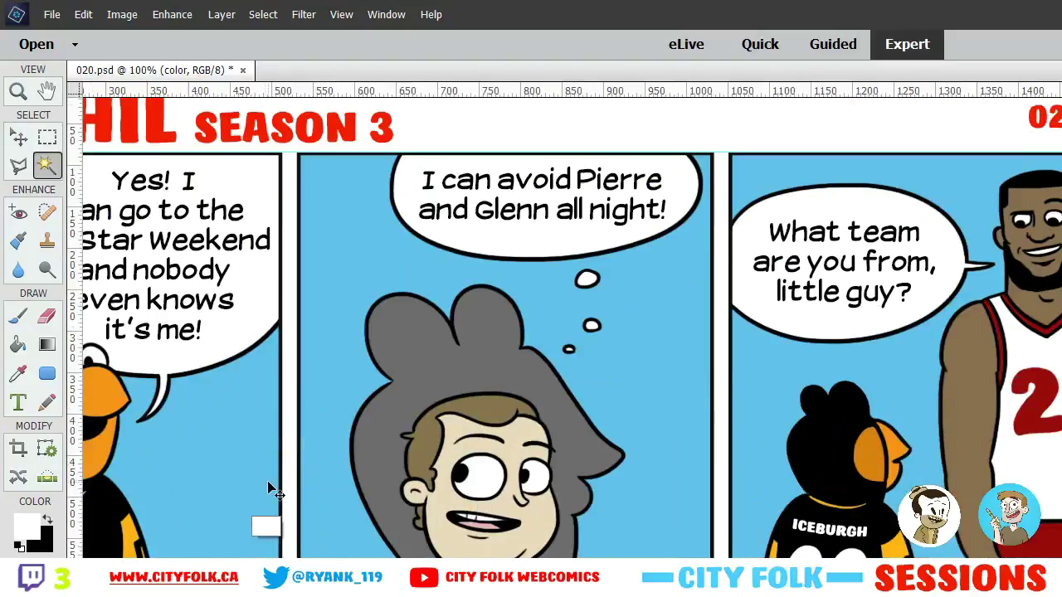
key("ctrl+=")
left_click_drag(301, 503, 675, 301)
key("ctrl+=")
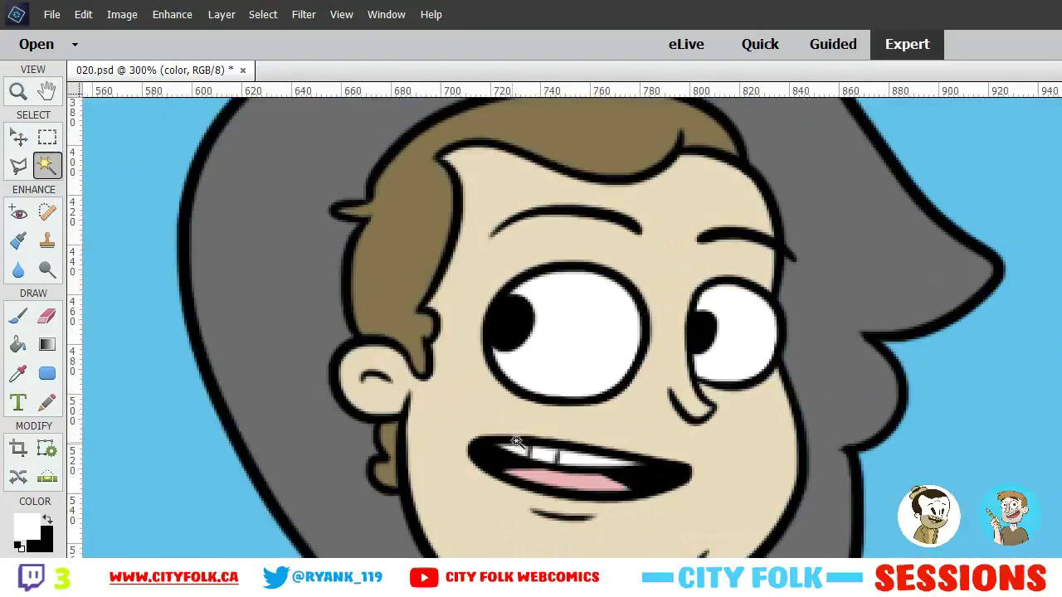
scroll(514, 441, "down", 3)
scroll(504, 437, "up", 1)
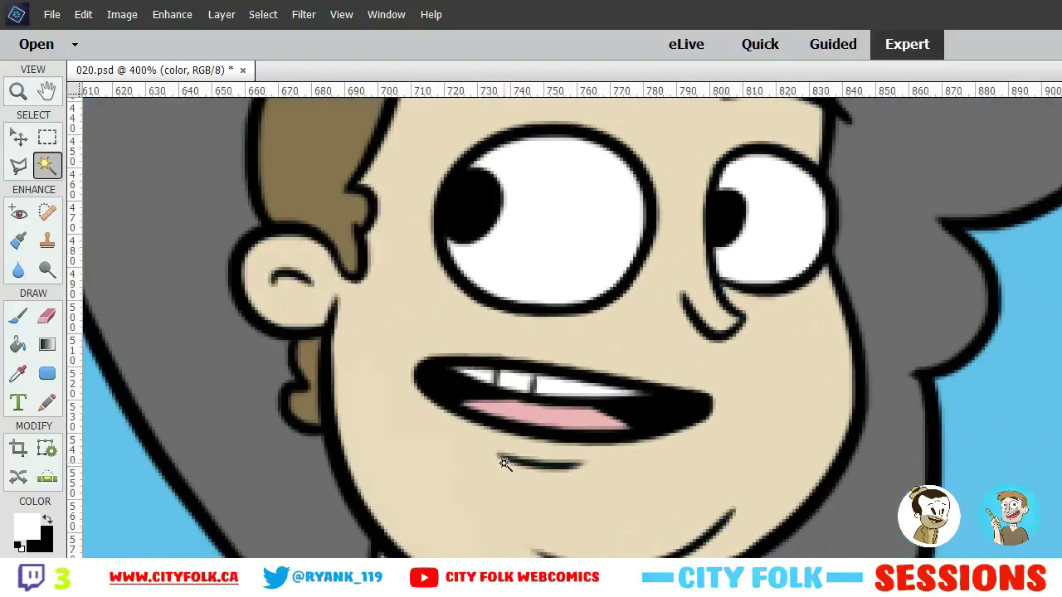
left_click(502, 514)
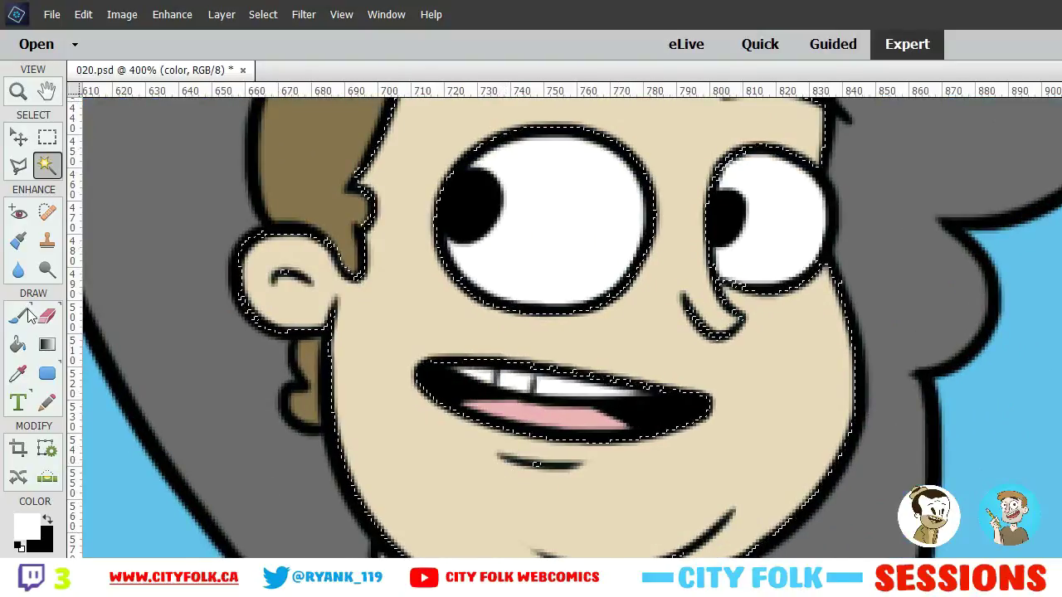
Sample the face's skin color and set the foreground to a darker, greyer shade of it for shading
left_click(18, 316)
left_click(18, 374)
left_click(356, 398)
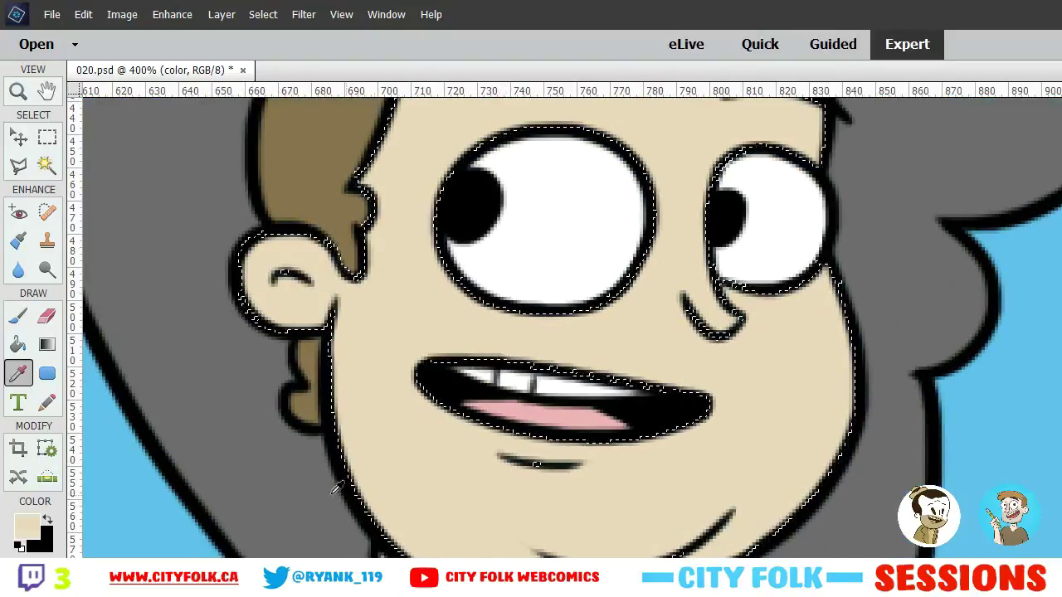
left_click(29, 525)
left_click(982, 500)
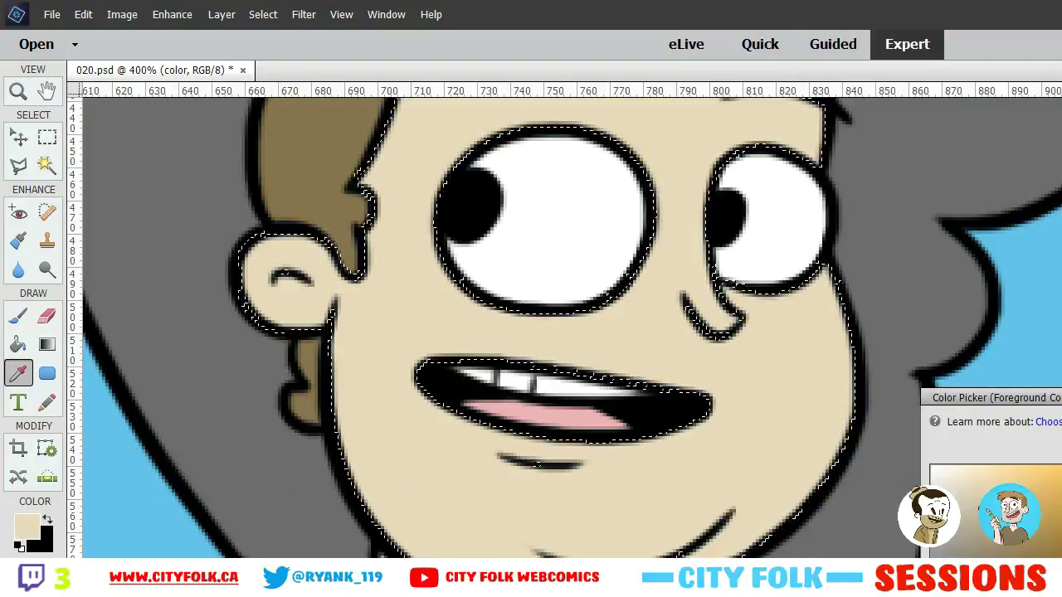
left_click_drag(982, 500, 972, 510)
key("Return")
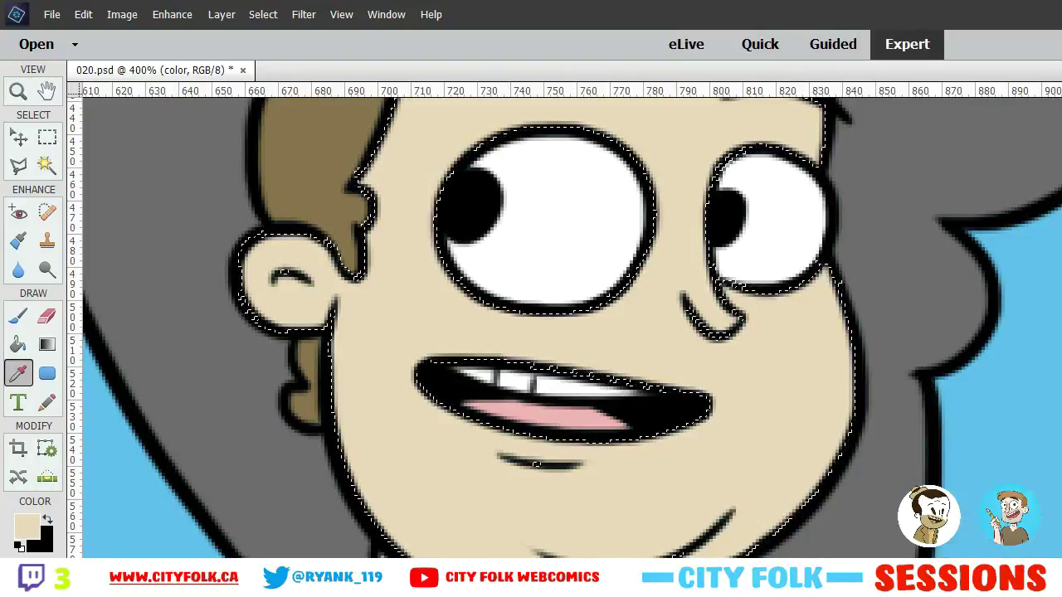
Brush the darker shade over the lower half of the man's face in the second panel, and clear the selection
left_click(18, 317)
right_click(568, 336, "shift")
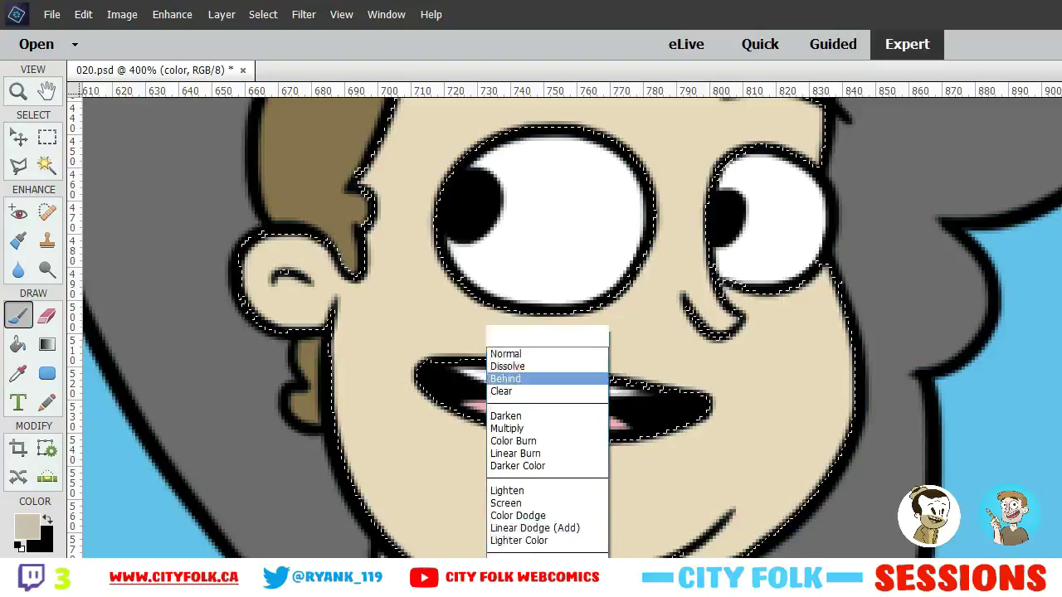
left_click(567, 335)
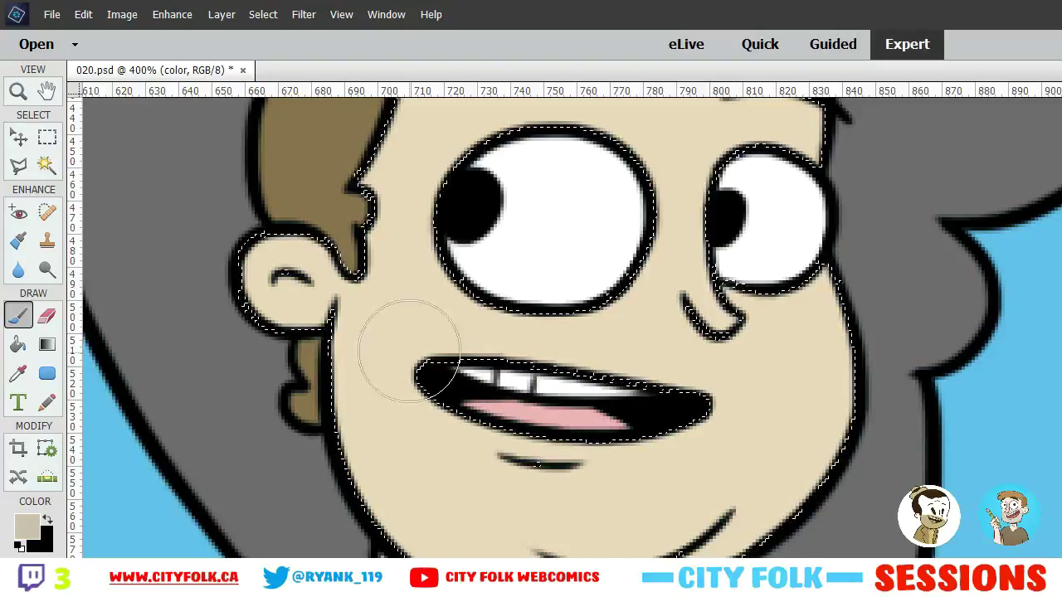
mouse_move(396, 348)
left_mouse_down()
mouse_move(509, 351)
mouse_move(855, 433)
left_mouse_up()
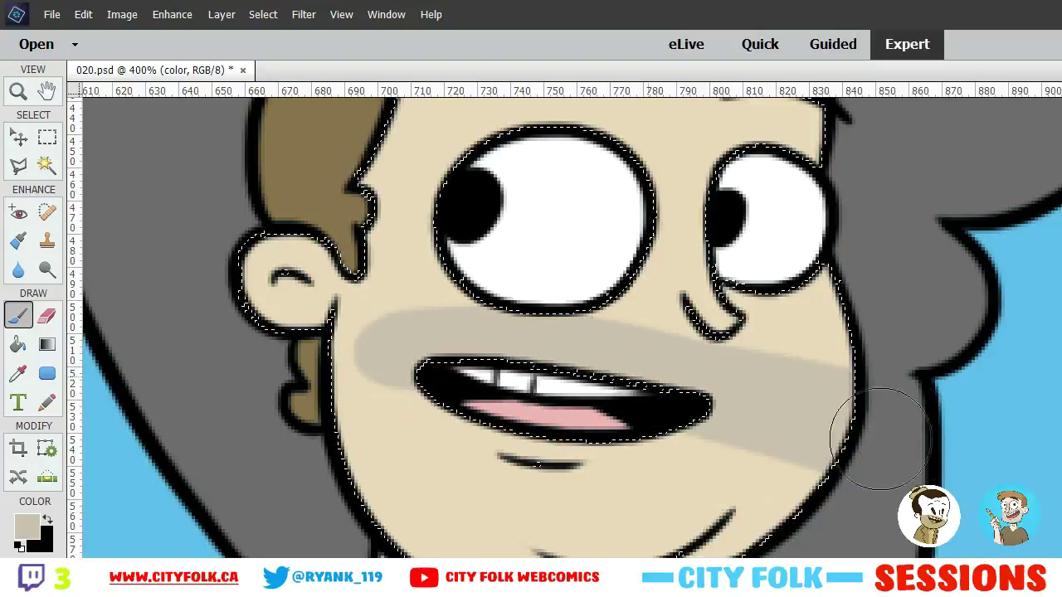
mouse_move(775, 410)
left_mouse_down()
mouse_move(800, 423)
mouse_move(696, 475)
mouse_move(736, 445)
mouse_move(698, 517)
mouse_move(548, 552)
mouse_move(473, 533)
mouse_move(585, 545)
mouse_move(397, 459)
mouse_move(475, 463)
mouse_move(632, 423)
mouse_move(393, 403)
mouse_move(365, 389)
mouse_move(369, 409)
mouse_move(472, 368)
mouse_move(366, 363)
mouse_move(418, 361)
mouse_move(378, 385)
mouse_move(366, 363)
mouse_move(644, 365)
mouse_move(808, 410)
left_mouse_up()
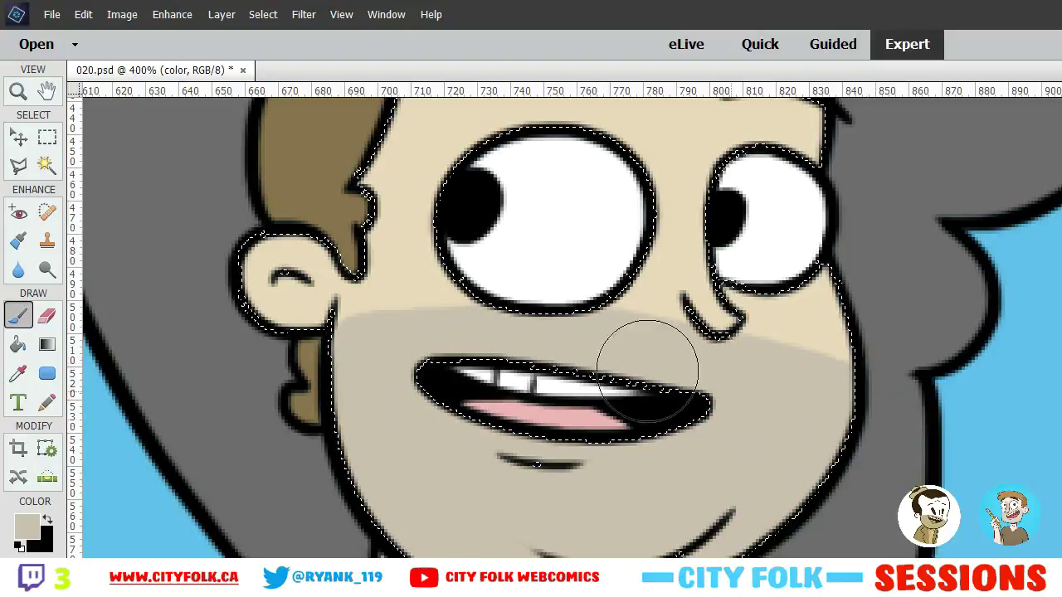
left_click(46, 137)
left_click(367, 296)
On the Color Fill 3 layer, lighten the blue background around the characters in the first three panels with the Dodge tool
key("ctrl+minus")
key("ctrl+minus")
key("ctrl+minus")
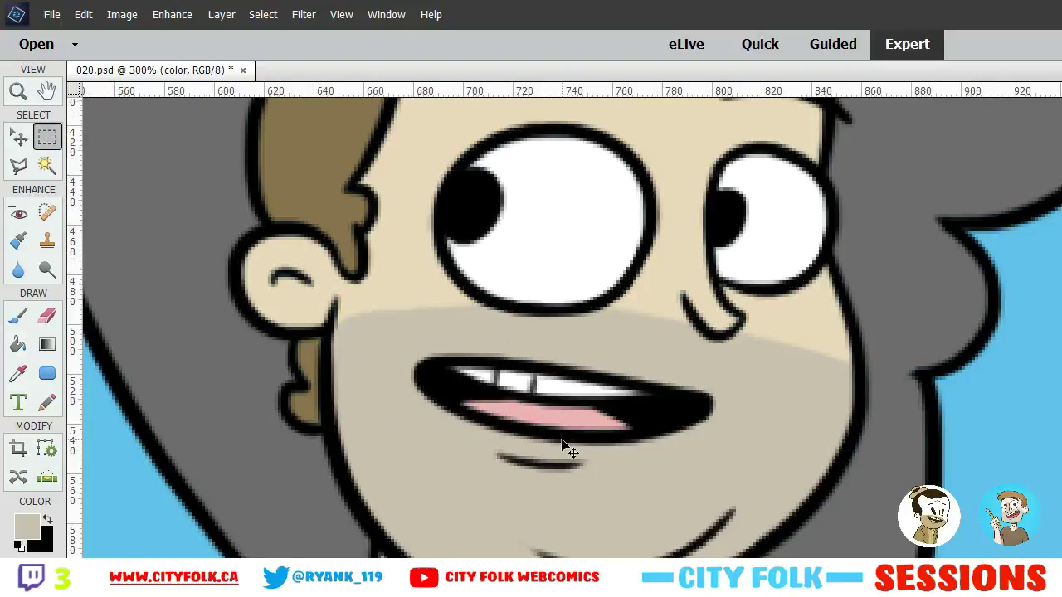
key("ctrl+minus")
key("ctrl+minus")
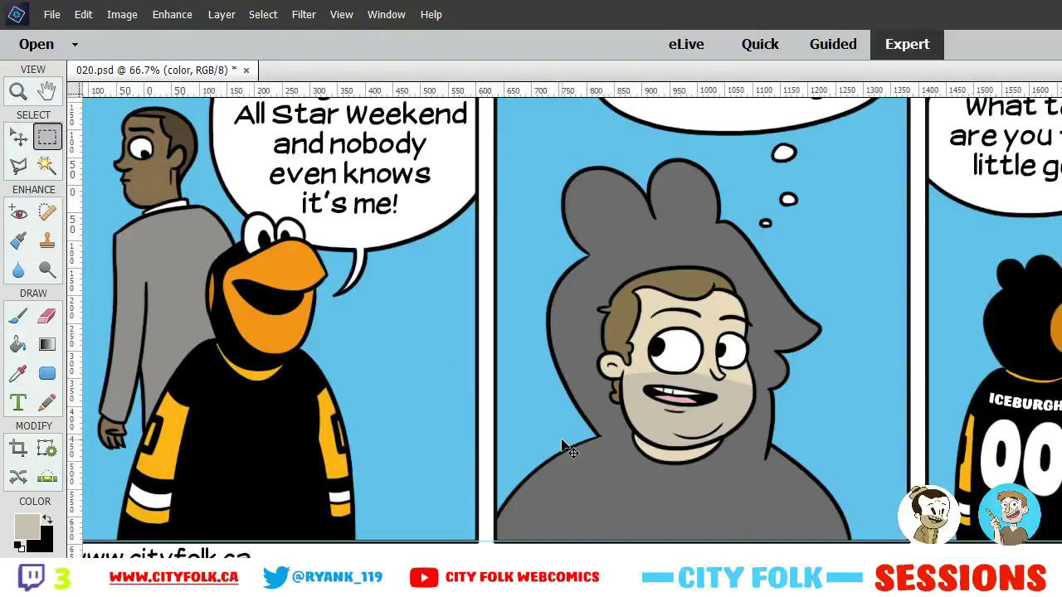
key("ctrl+1")
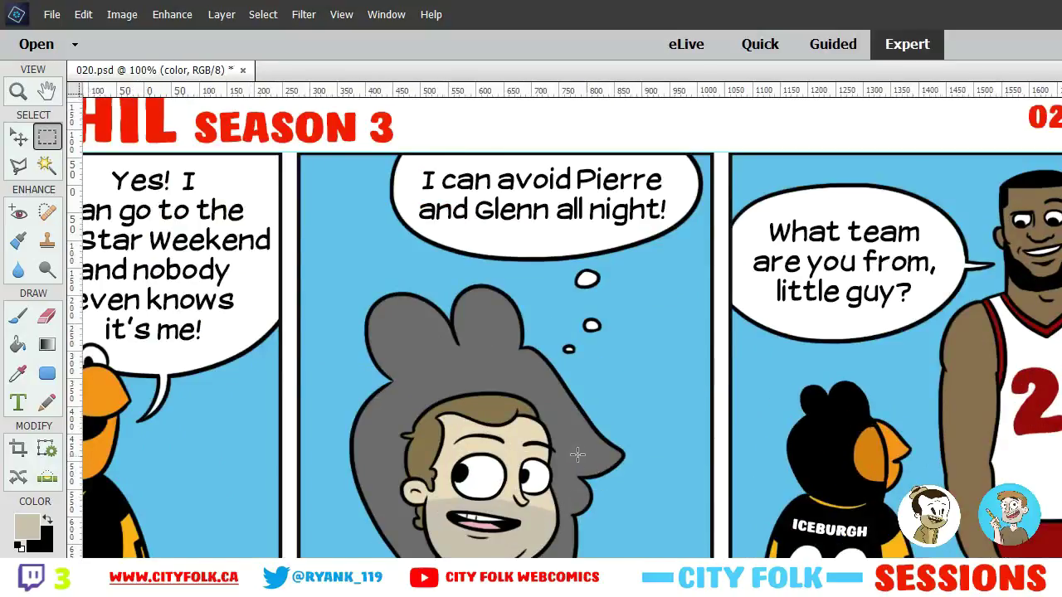
key("ctrl+minus")
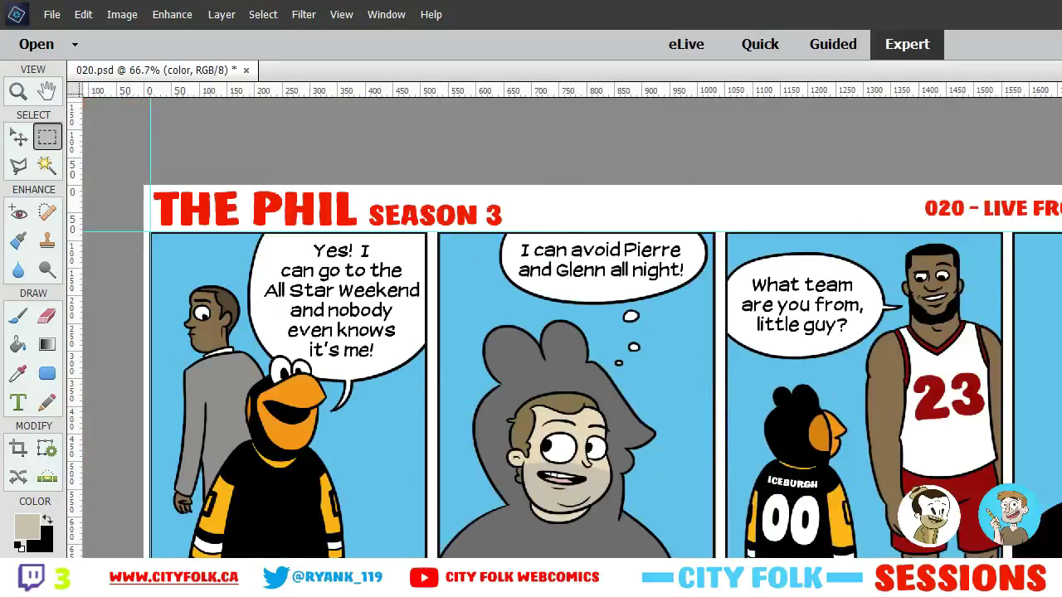
key("alt+]")
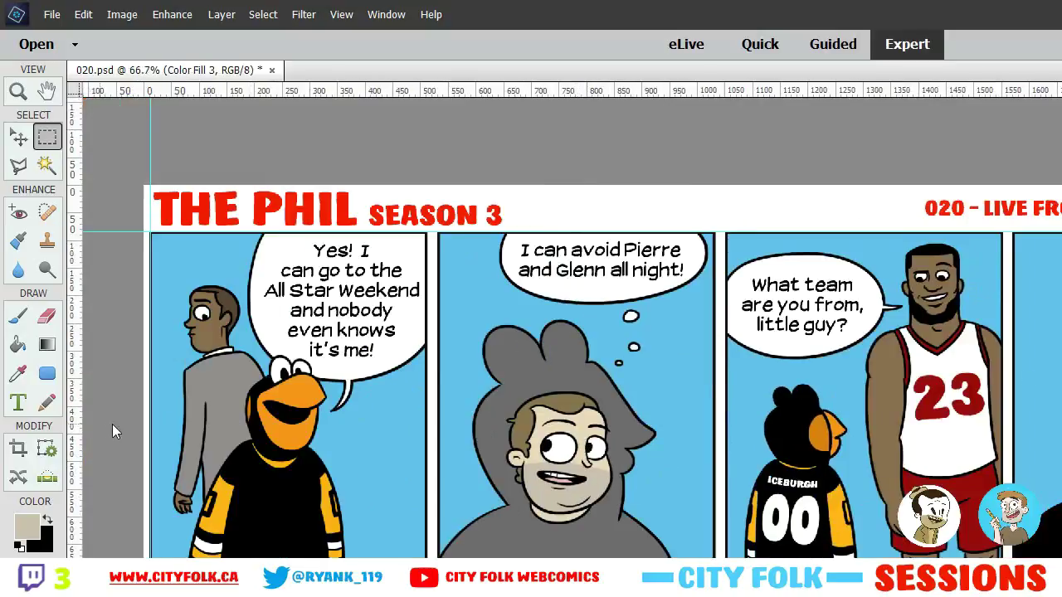
left_click(48, 271)
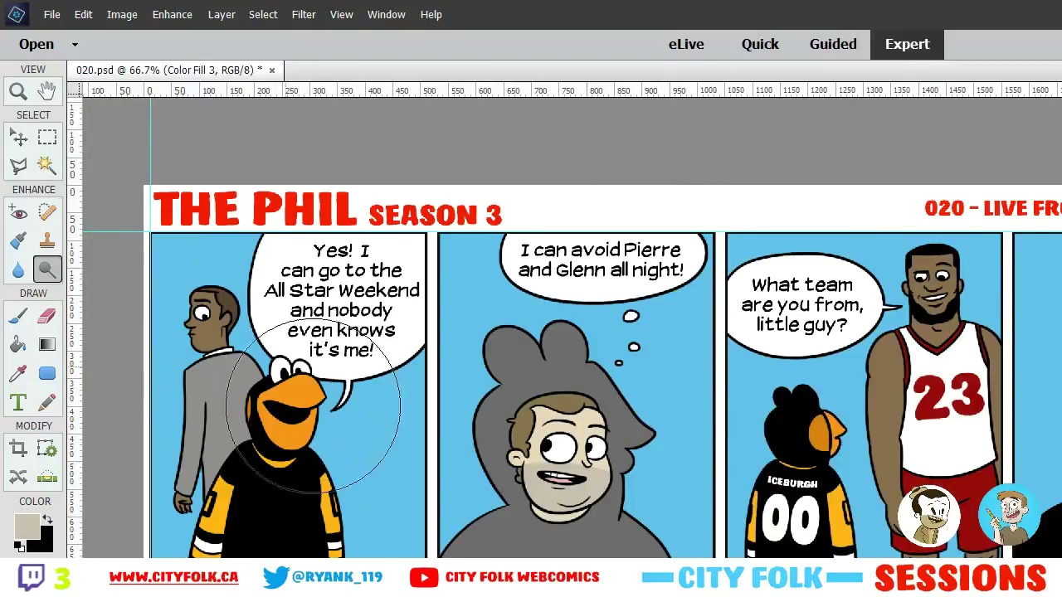
mouse_move(314, 407)
left_mouse_down()
mouse_move(284, 447)
mouse_move(253, 364)
mouse_move(305, 338)
mouse_move(269, 497)
mouse_move(221, 430)
mouse_move(291, 273)
mouse_move(323, 331)
mouse_move(272, 515)
left_mouse_up()
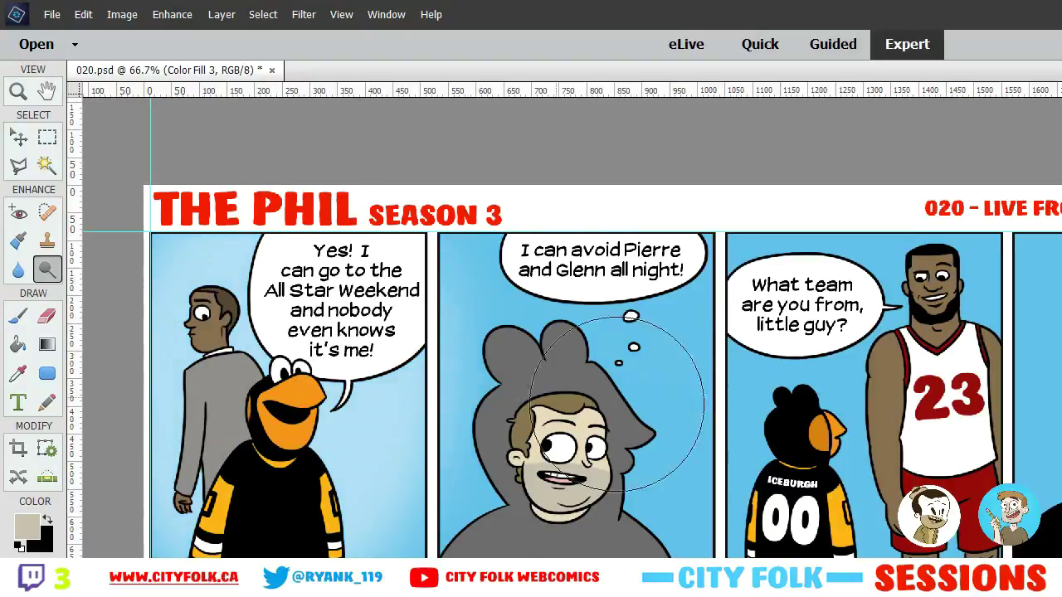
mouse_move(617, 404)
left_mouse_down()
mouse_move(547, 391)
mouse_move(613, 380)
mouse_move(575, 483)
mouse_move(579, 339)
left_mouse_up()
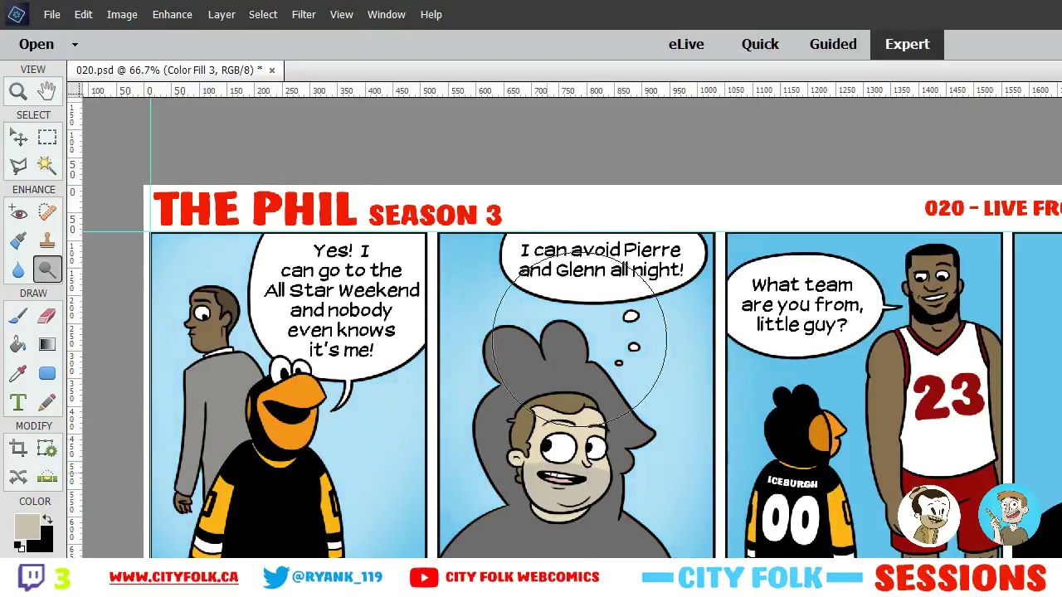
mouse_move(881, 414)
left_mouse_down()
mouse_move(823, 317)
mouse_move(869, 478)
left_mouse_up()
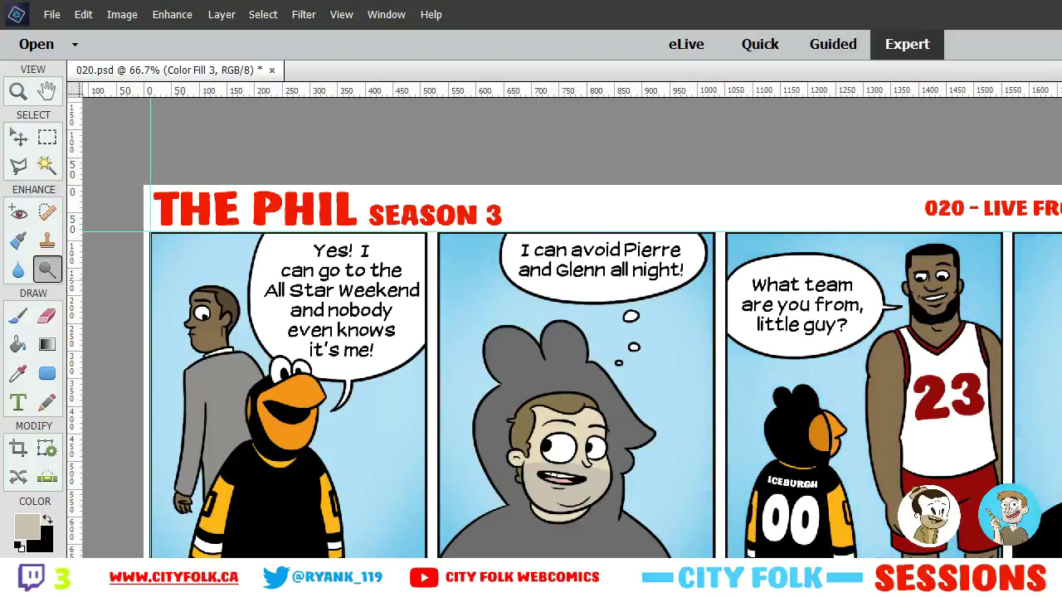
Close 020.psd and save its changes
left_click(48, 139)
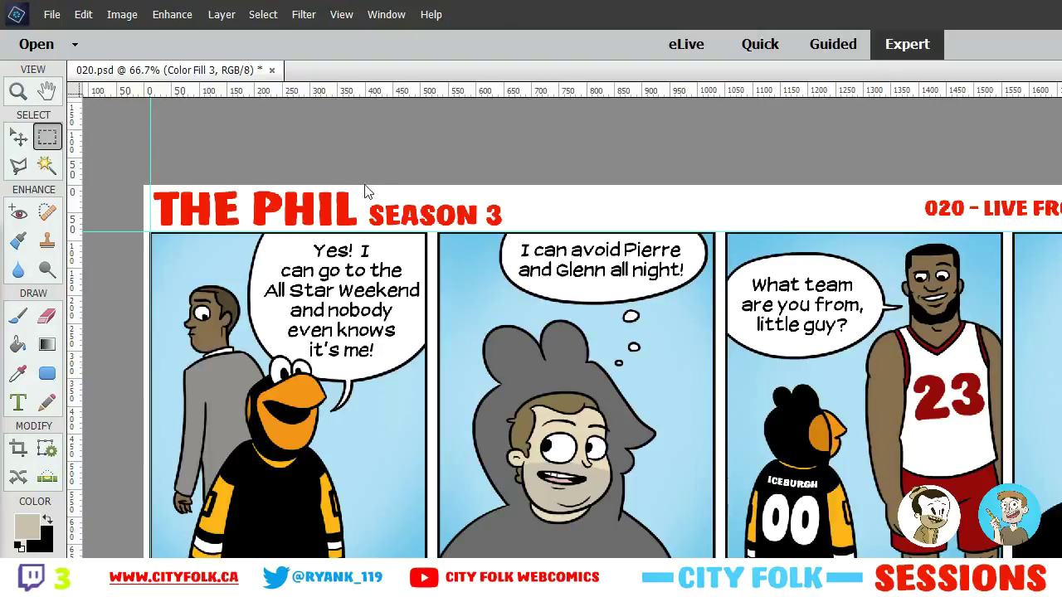
left_click(271, 70)
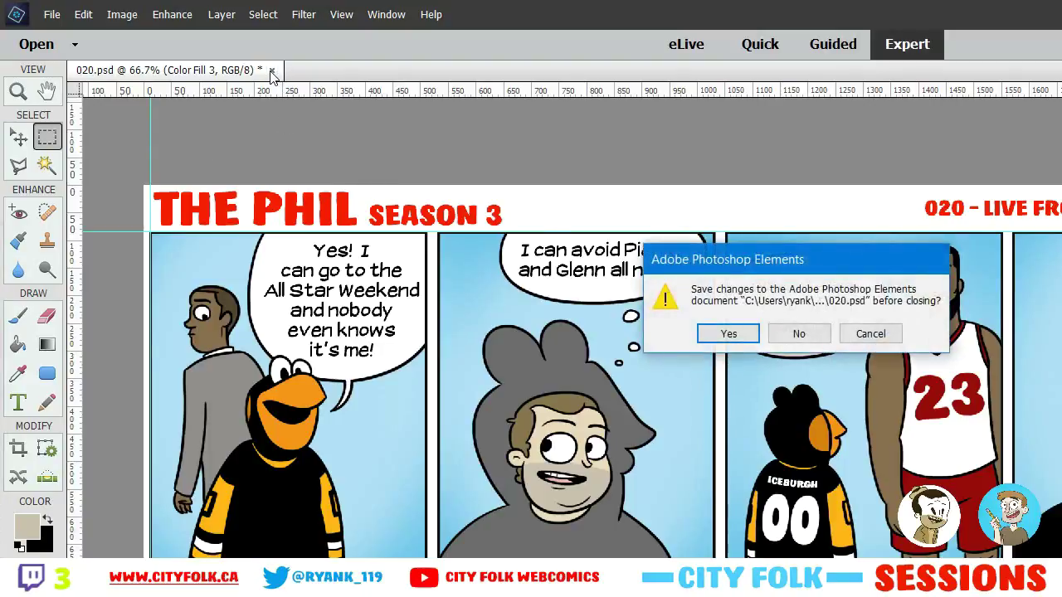
left_click(709, 336)
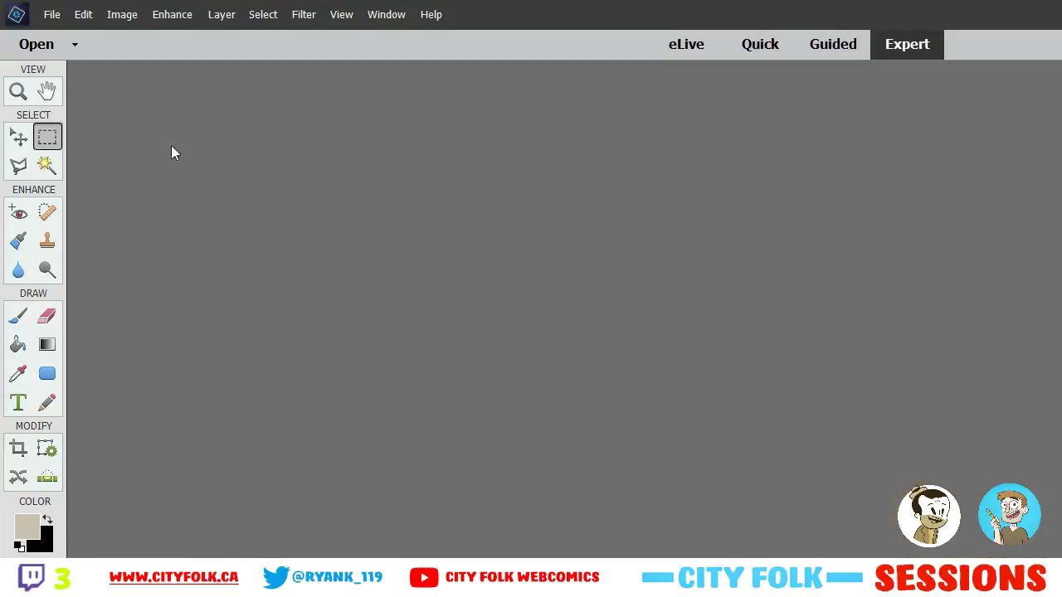
left_click(52, 15)
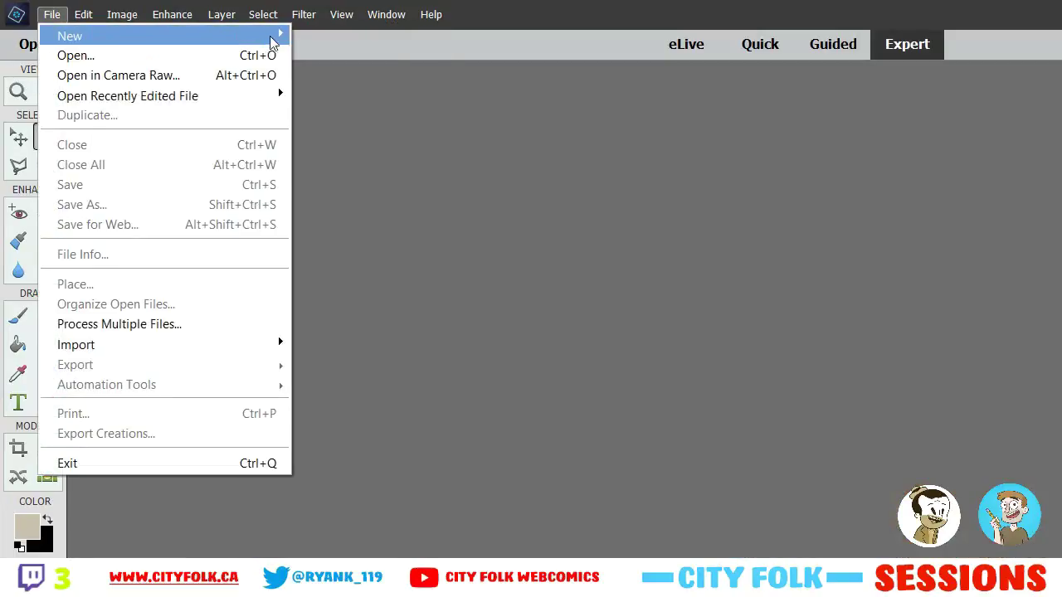
left_click(304, 36)
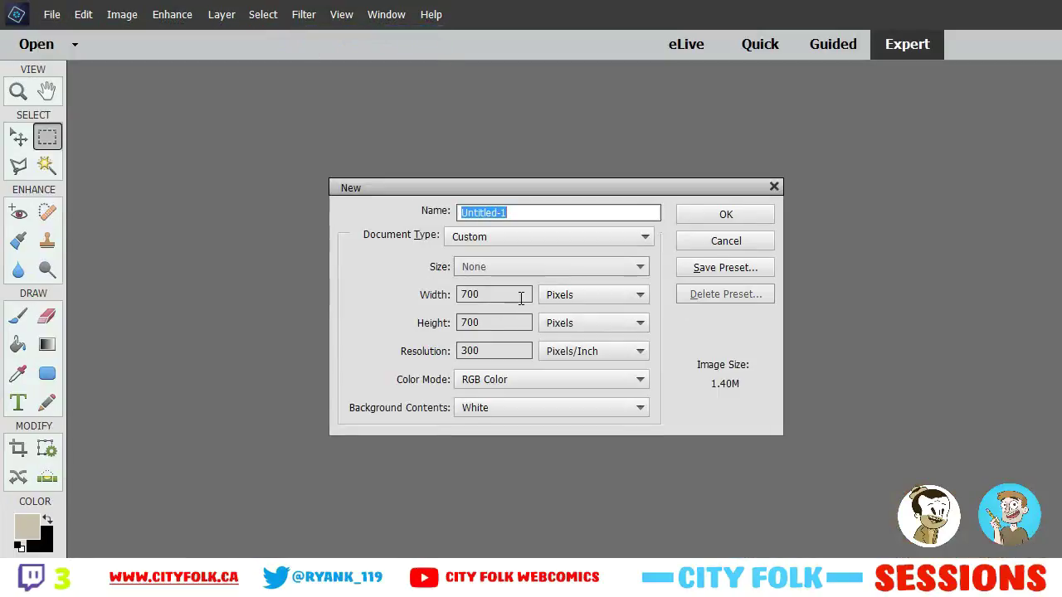
left_click(569, 296)
left_click(566, 294)
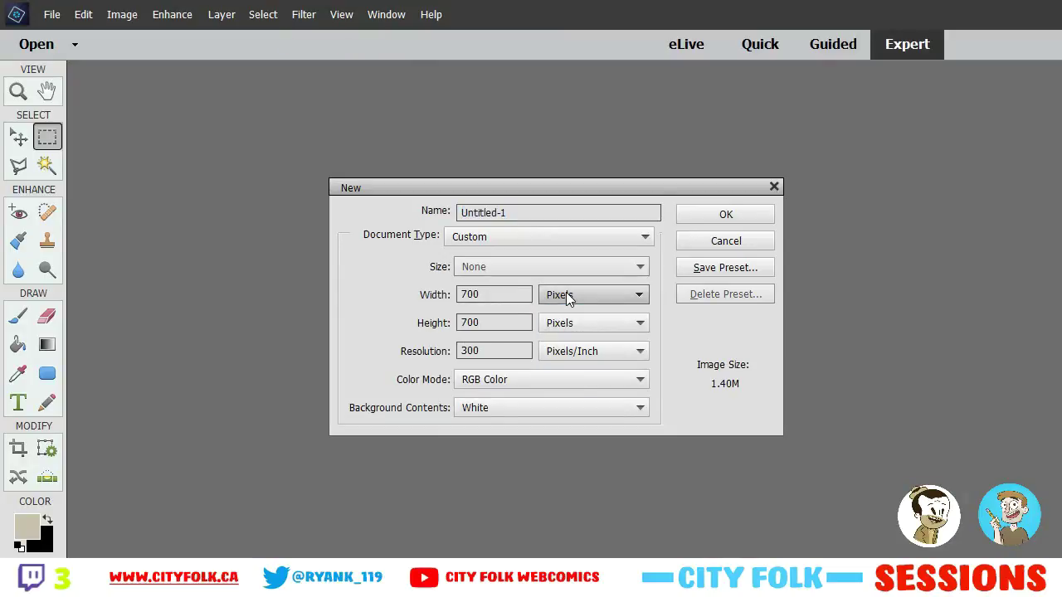
left_click(774, 188)
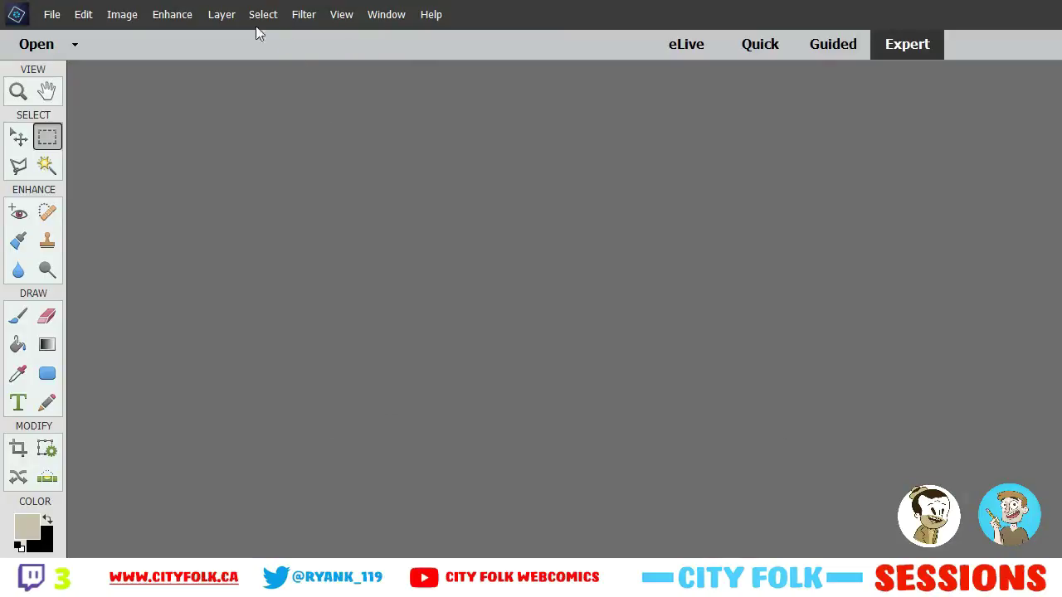
Open the 3-Headed-Monster file from the 3HeadedMonster subfolder of Tshirts in the 1 THE PHIL folder
left_click(61, 18)
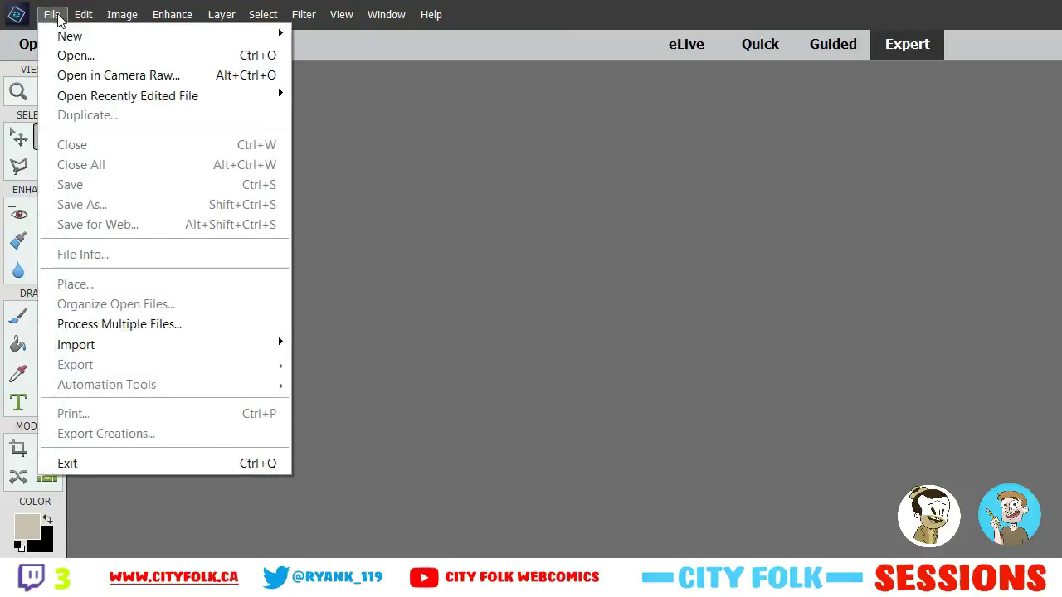
left_click(99, 55)
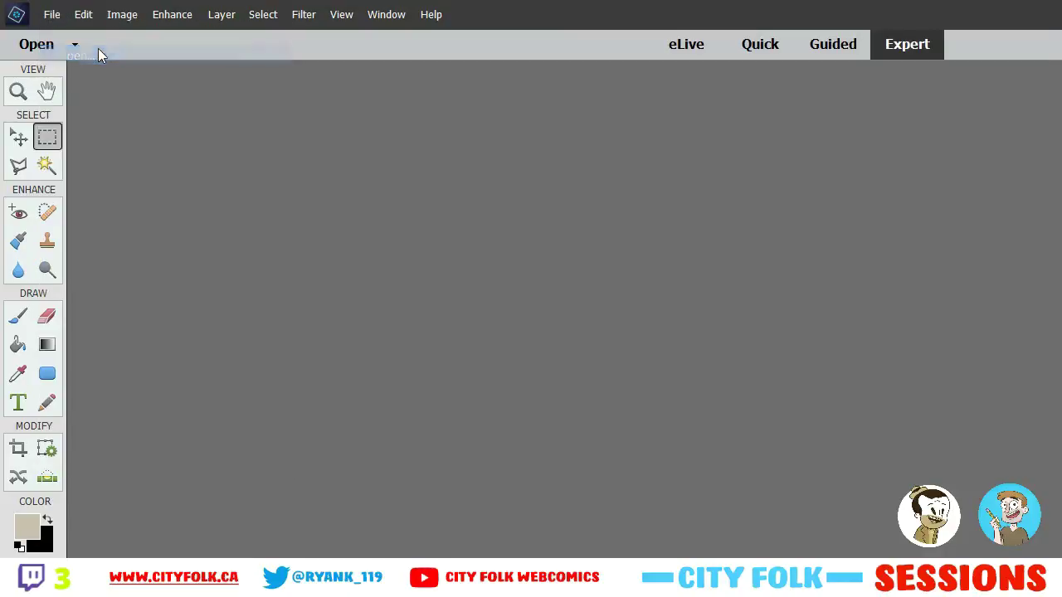
left_click(408, 51)
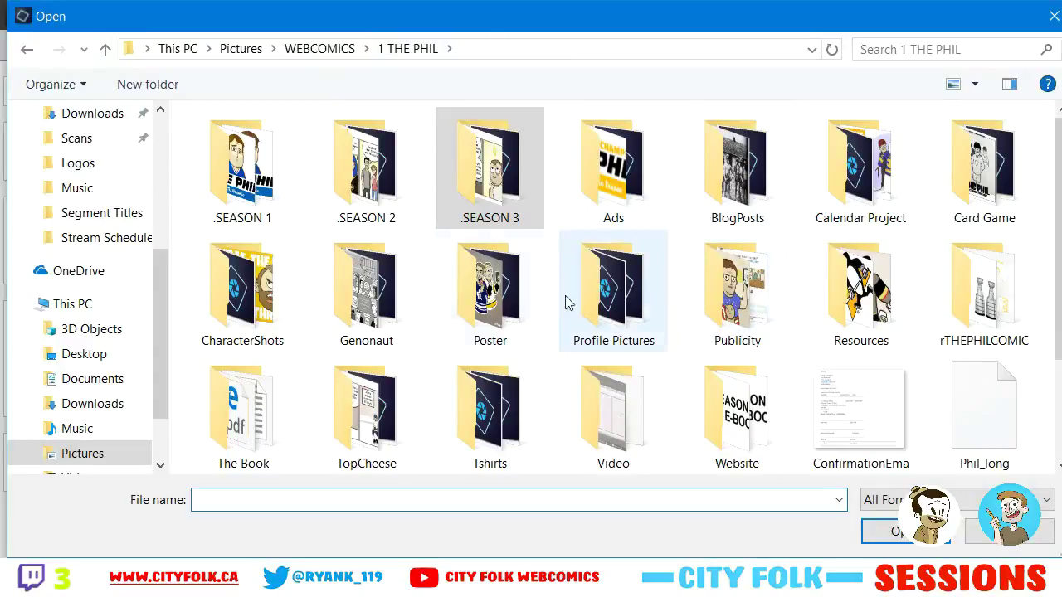
double_click(525, 305)
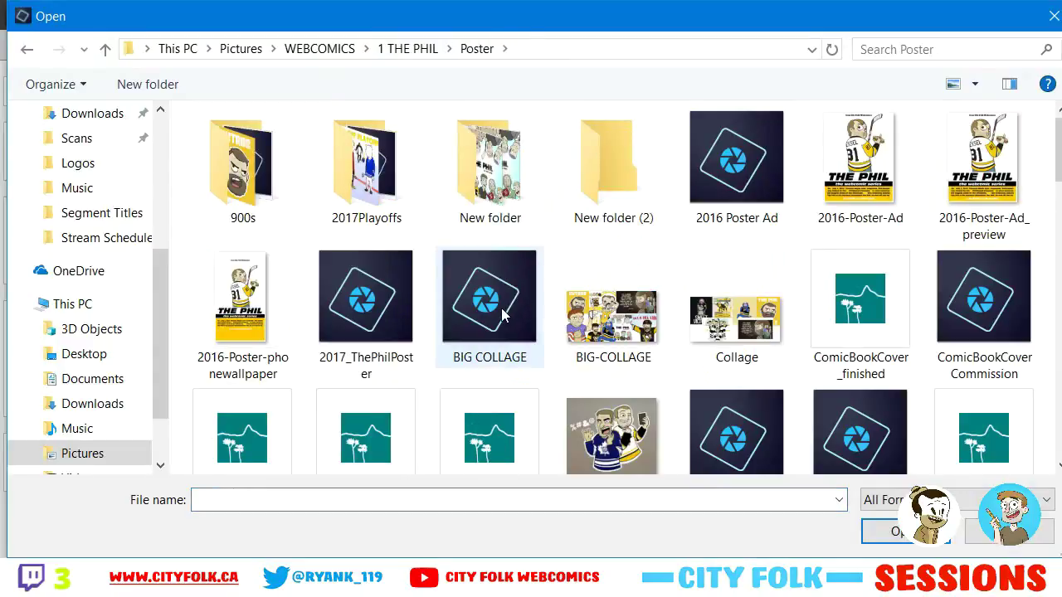
left_click(394, 50)
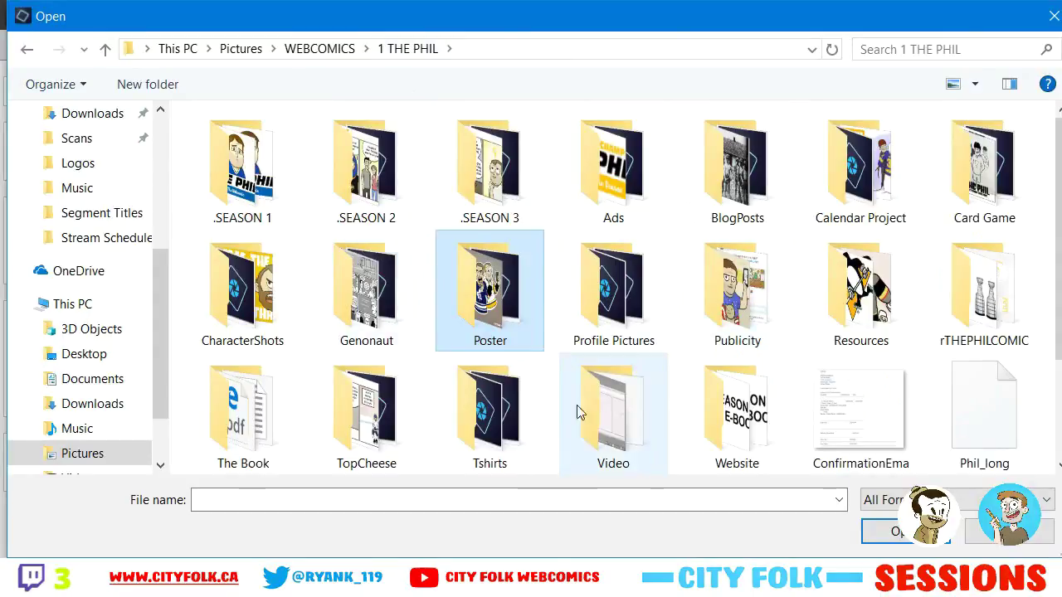
double_click(477, 419)
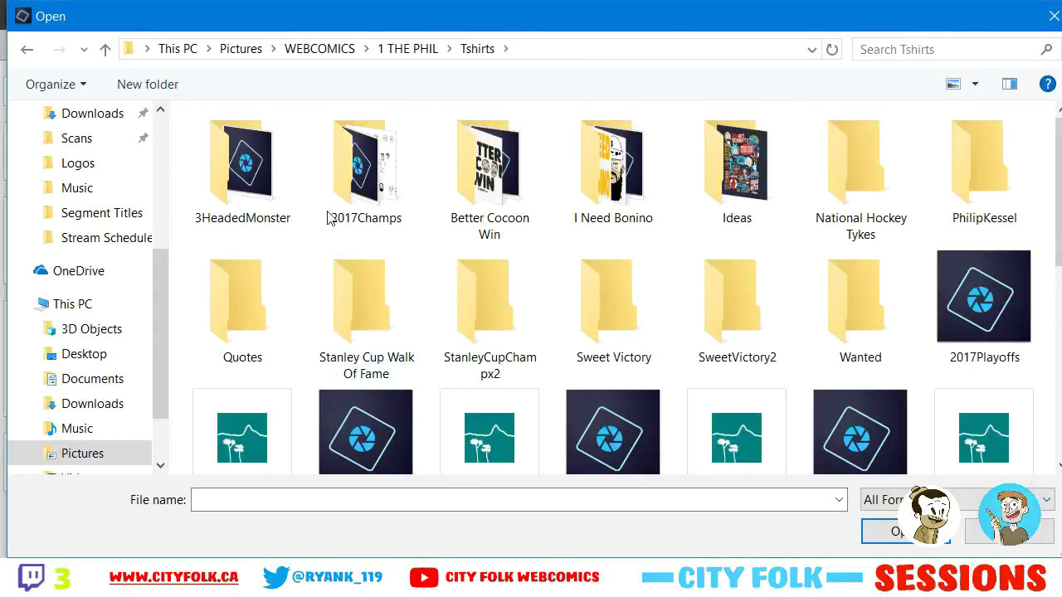
double_click(286, 180)
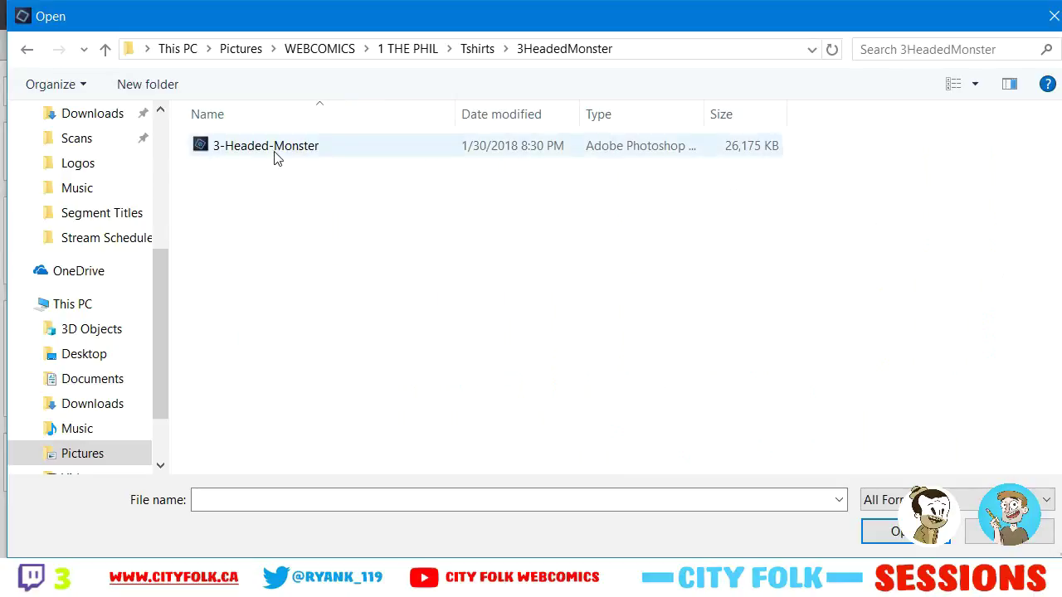
double_click(275, 150)
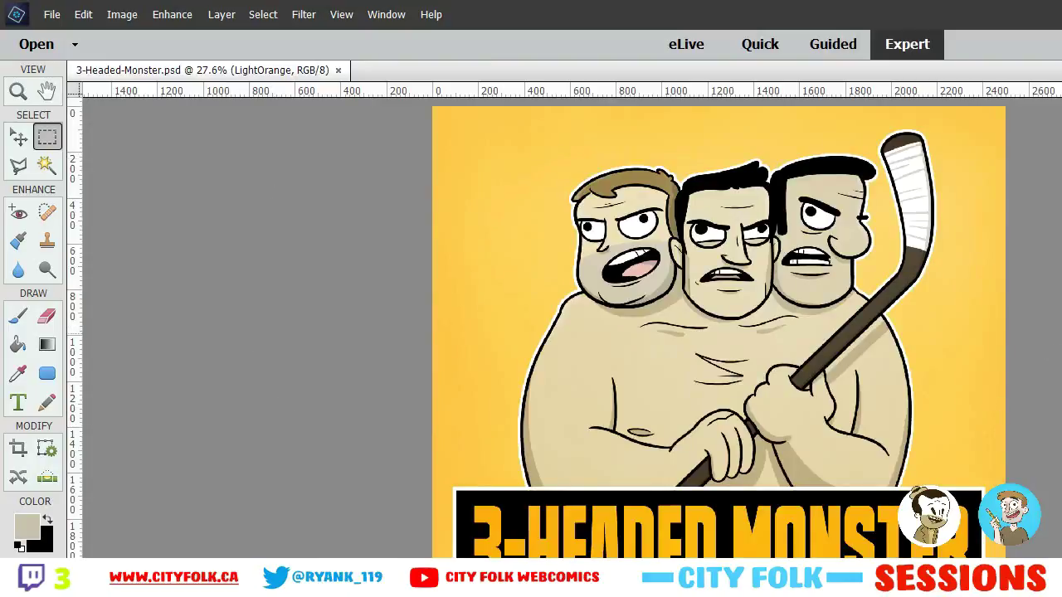
Turn off the texture and shading over the orange background and make the Jersey layer active
key("ctrl+z")
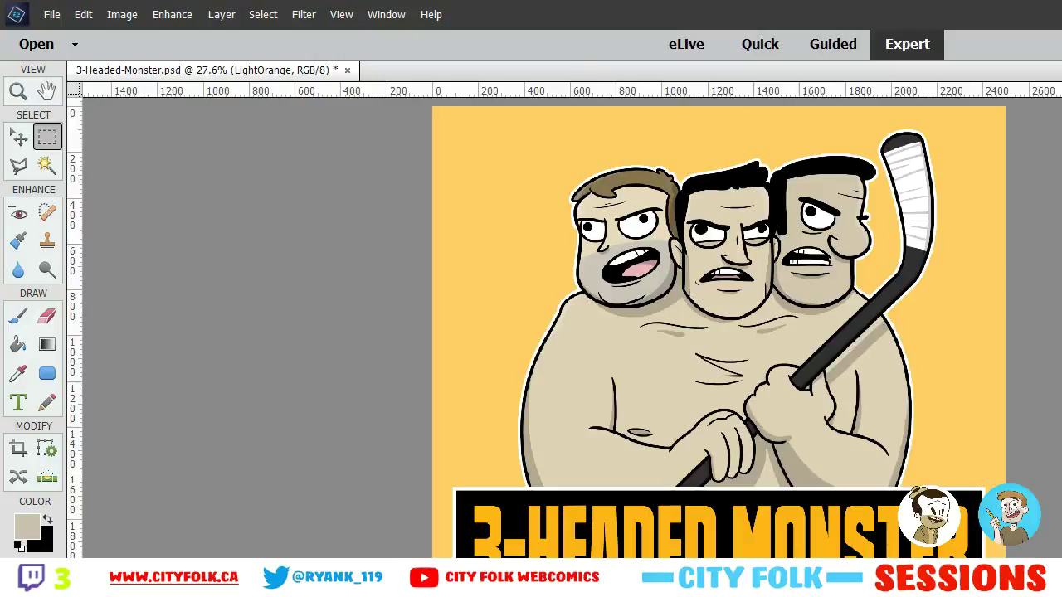
key("alt+]")
key("alt+bracketright")
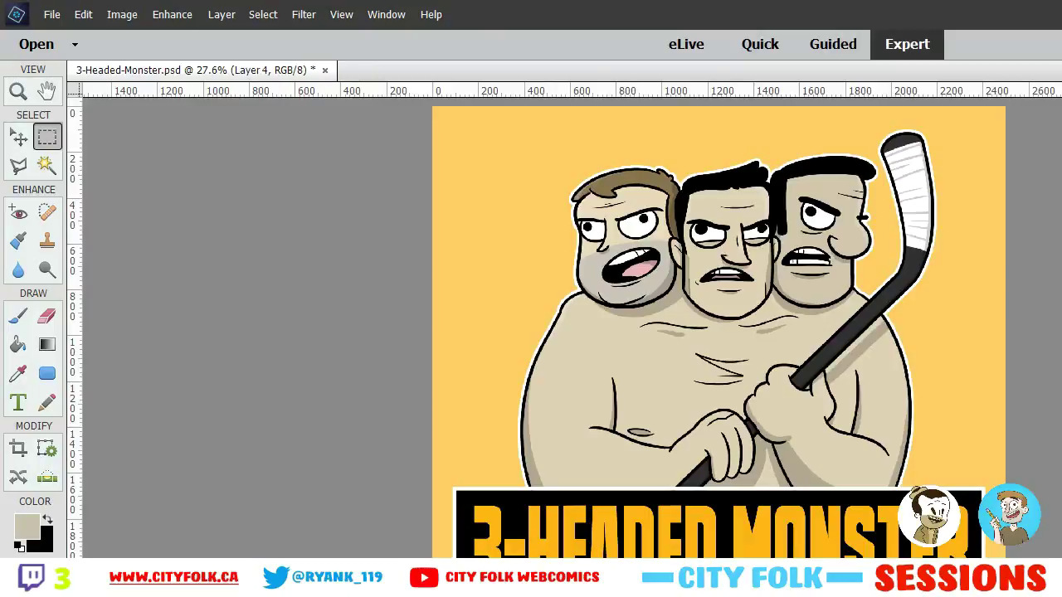
key("alt+bracketright")
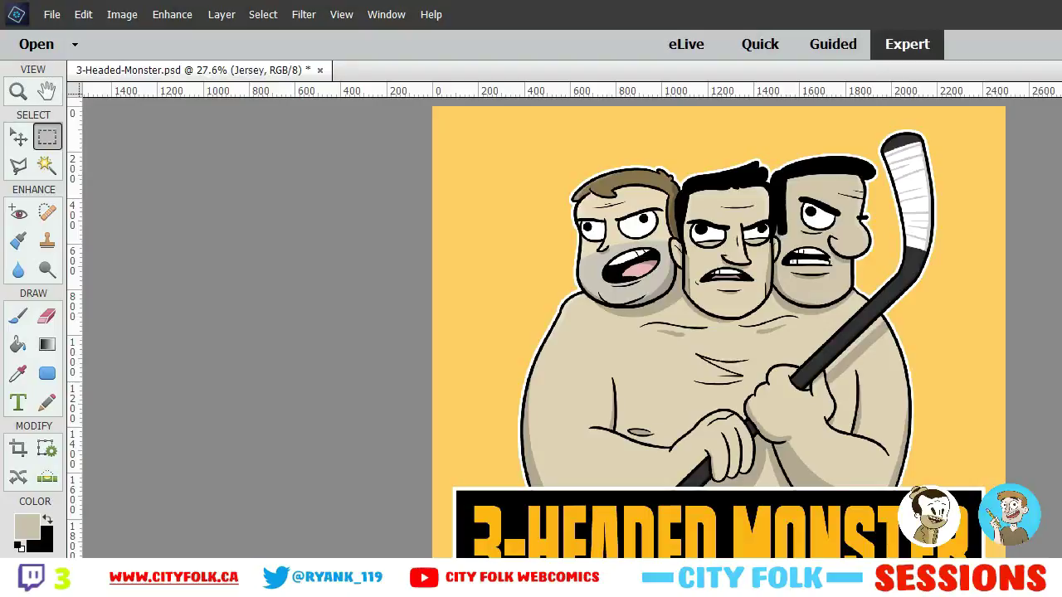
Reset the colours to black over white and pick the 5-pixel hard round brush from Default Brushes
left_click(19, 546)
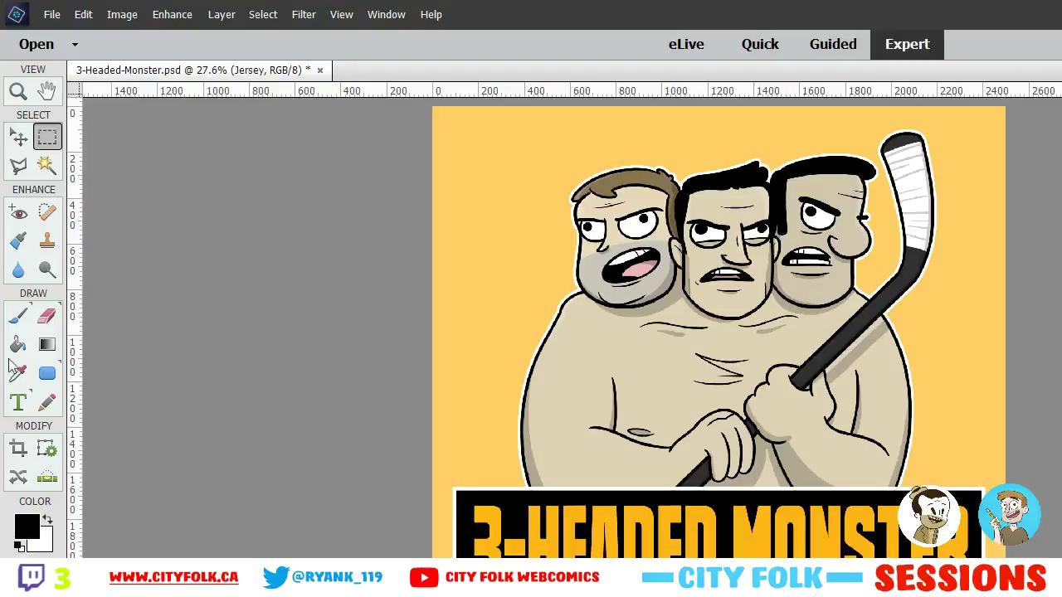
left_click(18, 316)
right_click(244, 389)
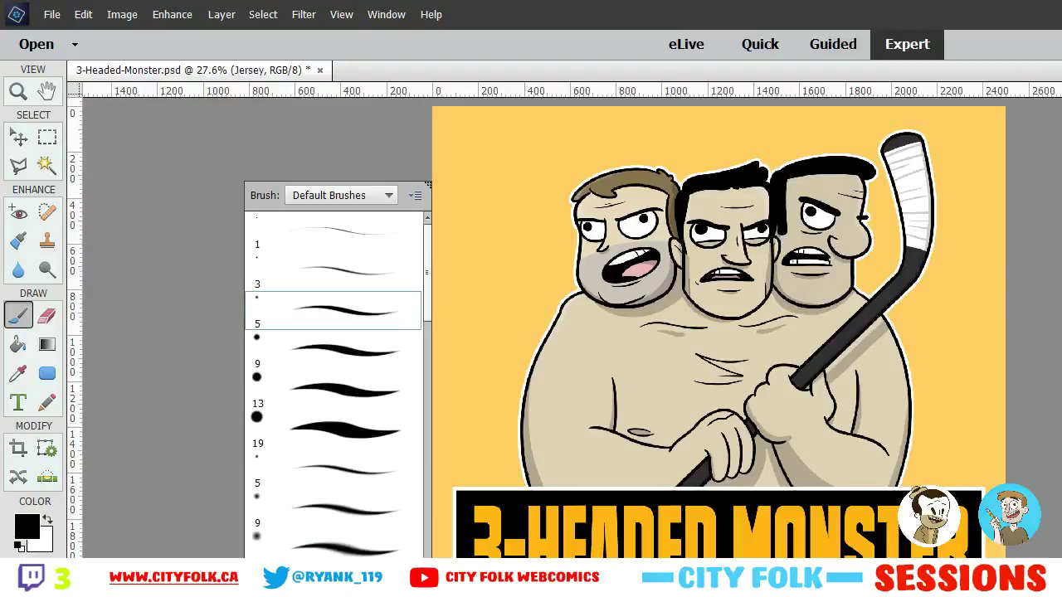
left_click(323, 317)
left_click(366, 138)
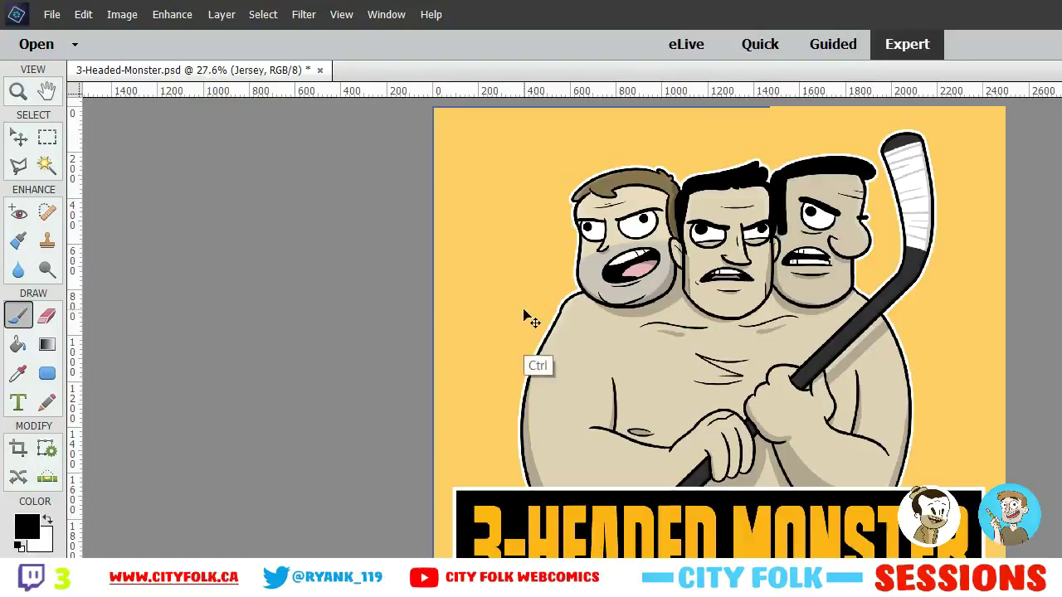
Invert the Hue/Saturation 1 layer mask to fade the existing artwork, and make the Jersey layer active again
key("ctrl+plus")
key("ctrl+equal")
key("ctrl+equal")
key("ctrl+equal")
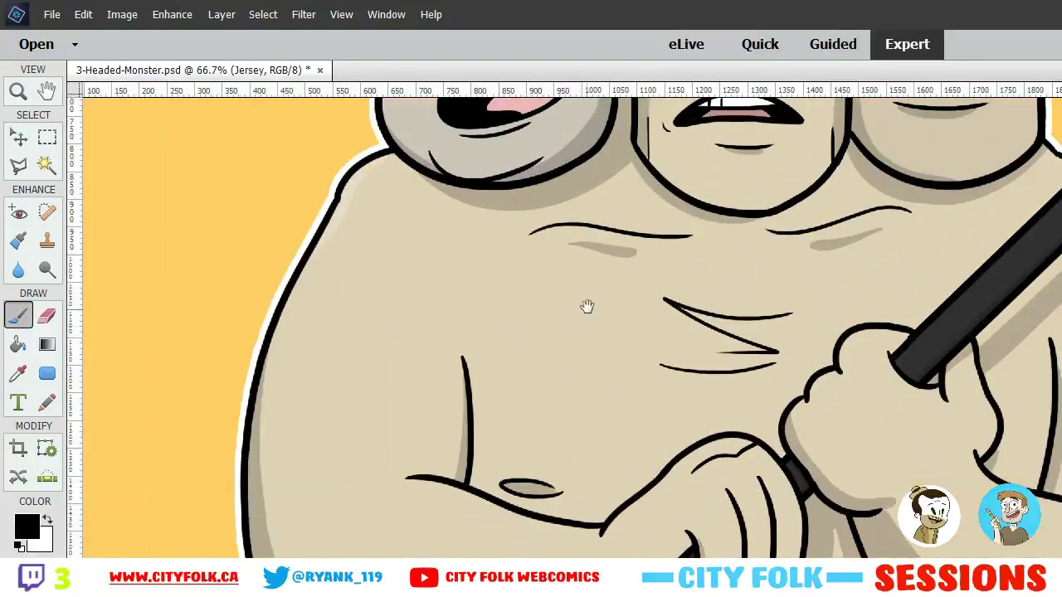
left_click_drag(586, 307, 528, 367)
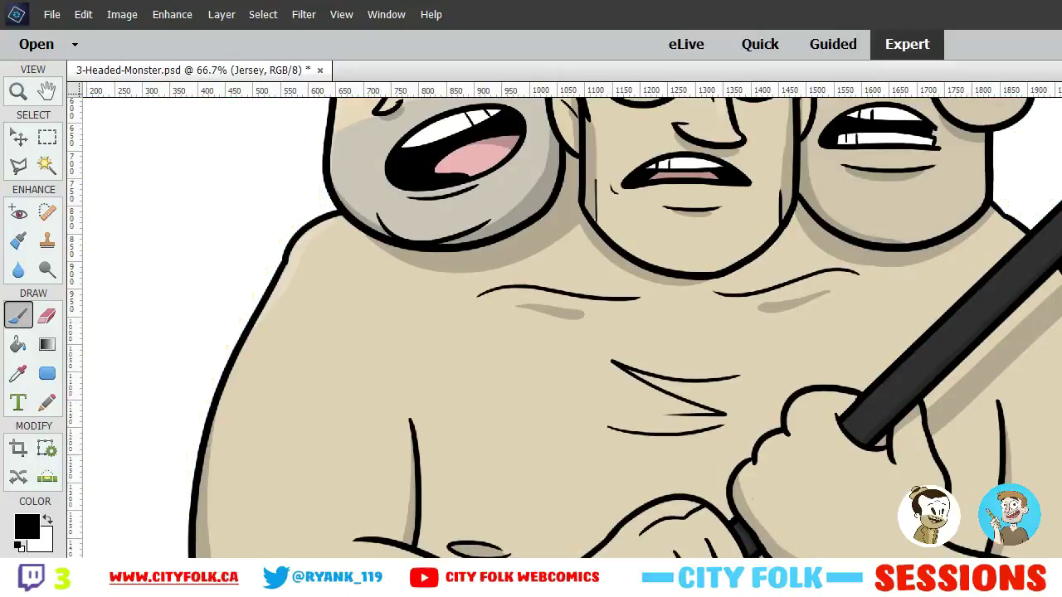
key("alt+bracketright")
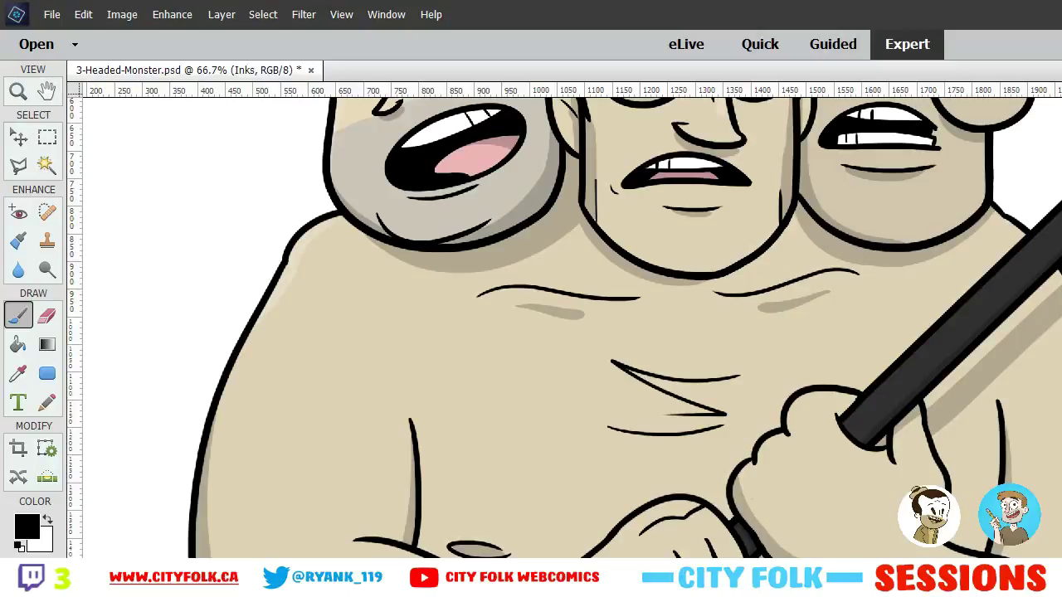
key("alt+bracketright")
key("ctrl+i")
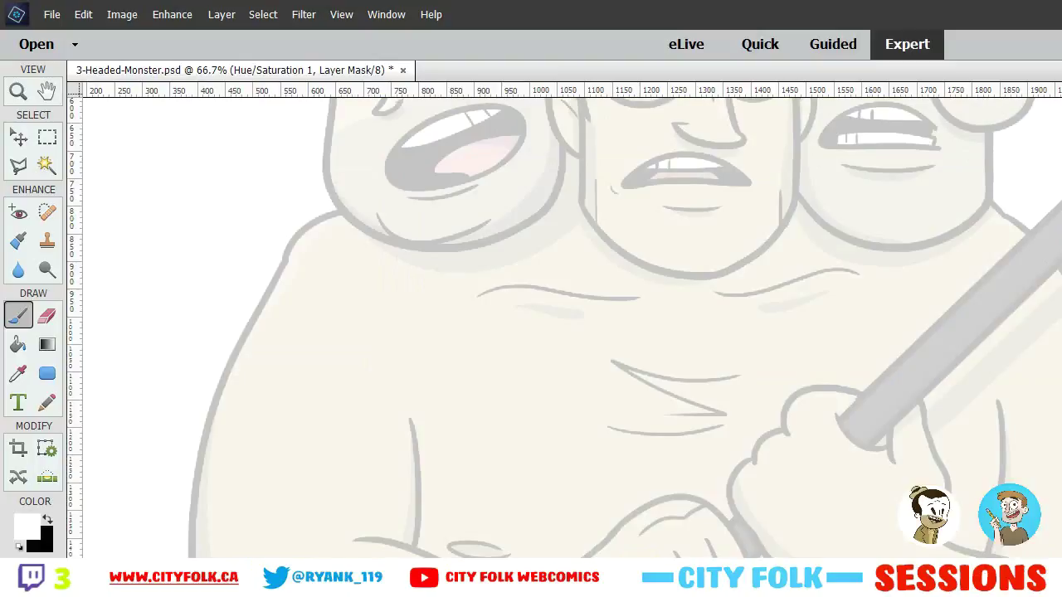
key("alt+bracketleft")
key("alt+bracketleft")
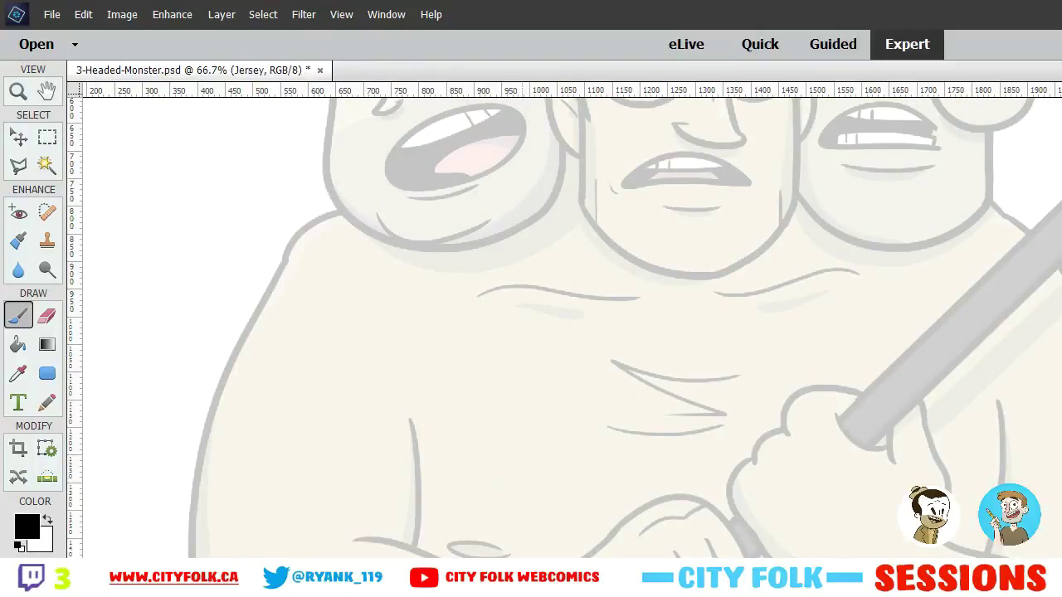
Switch the brush to the 13-pixel hard round tip from Default Brushes
key("ctrl+plus")
left_click_drag(538, 510, 549, 554)
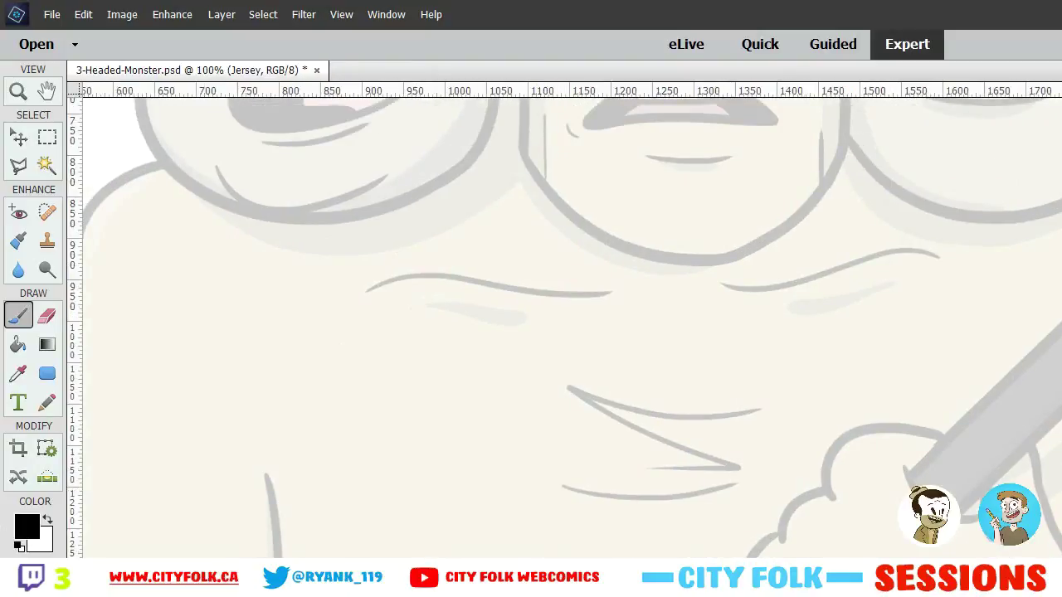
right_click(244, 499)
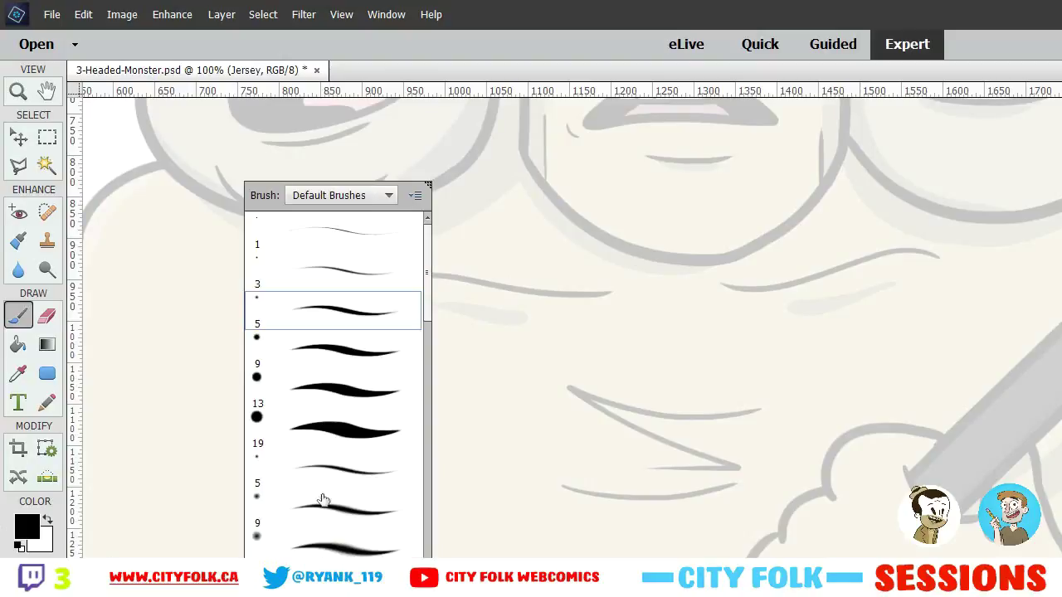
left_click(319, 365)
left_click(378, 41)
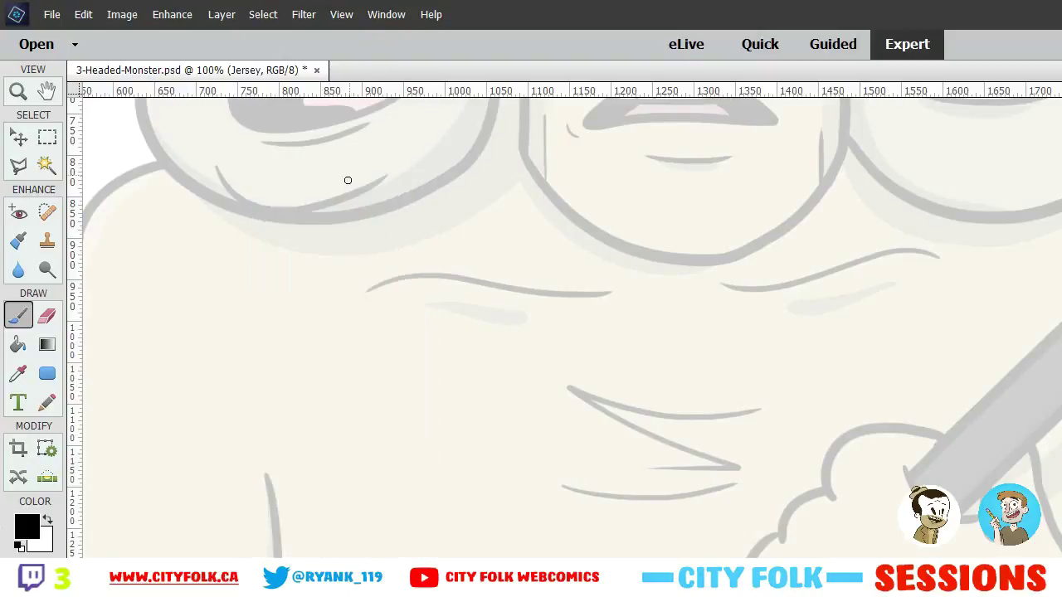
left_click(315, 580)
left_click(340, 395)
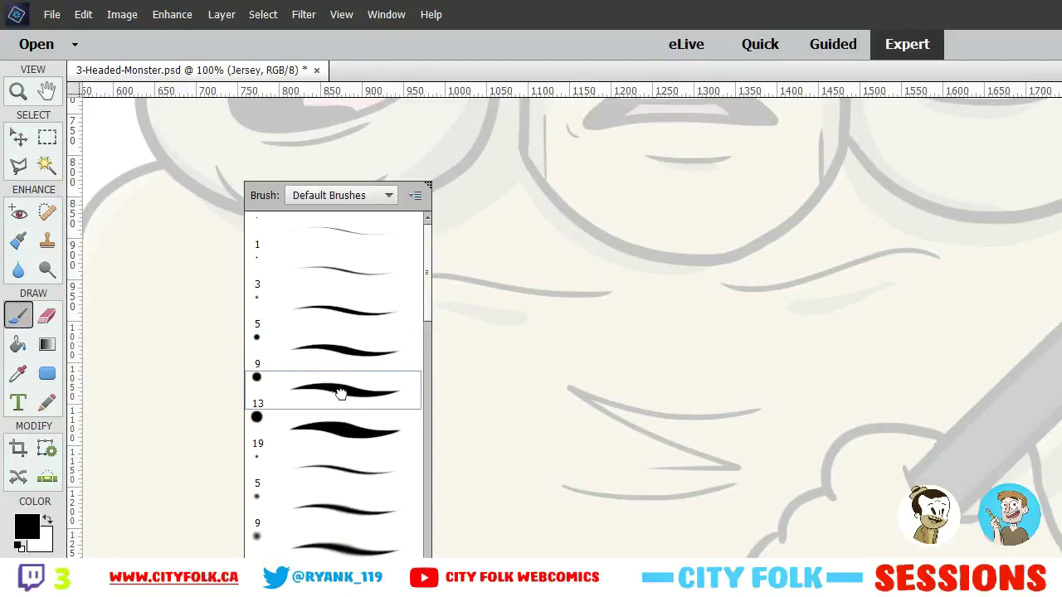
left_click(454, 171)
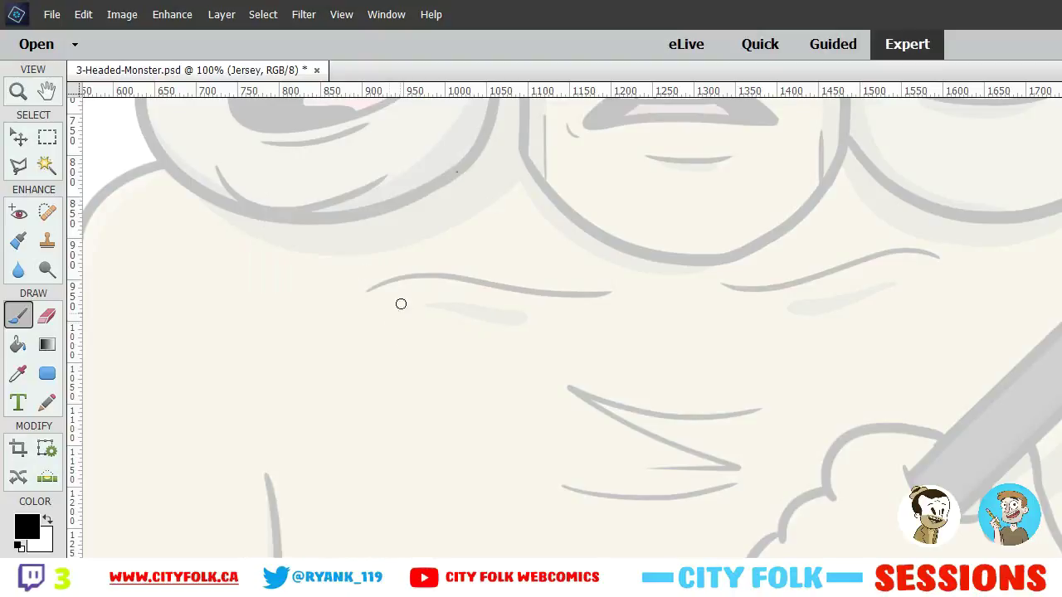
Draw the jersey's V-neck as two curved black strokes from the outer heads' chins, crossing on the chest below the middle head
mouse_move(400, 162)
left_mouse_down()
mouse_move(594, 329)
mouse_move(816, 412)
left_mouse_up()
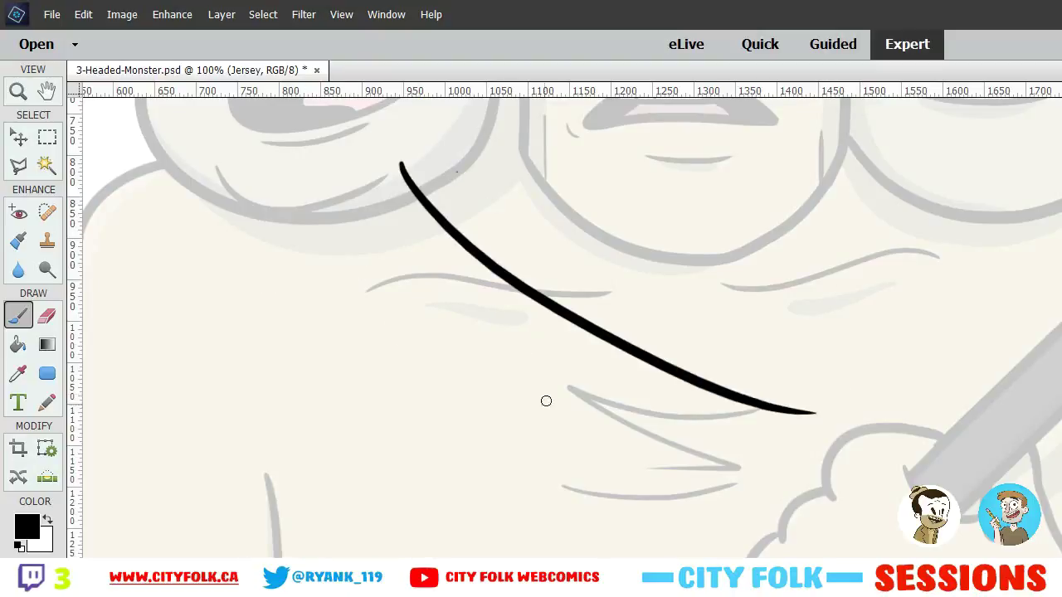
key("ctrl+z")
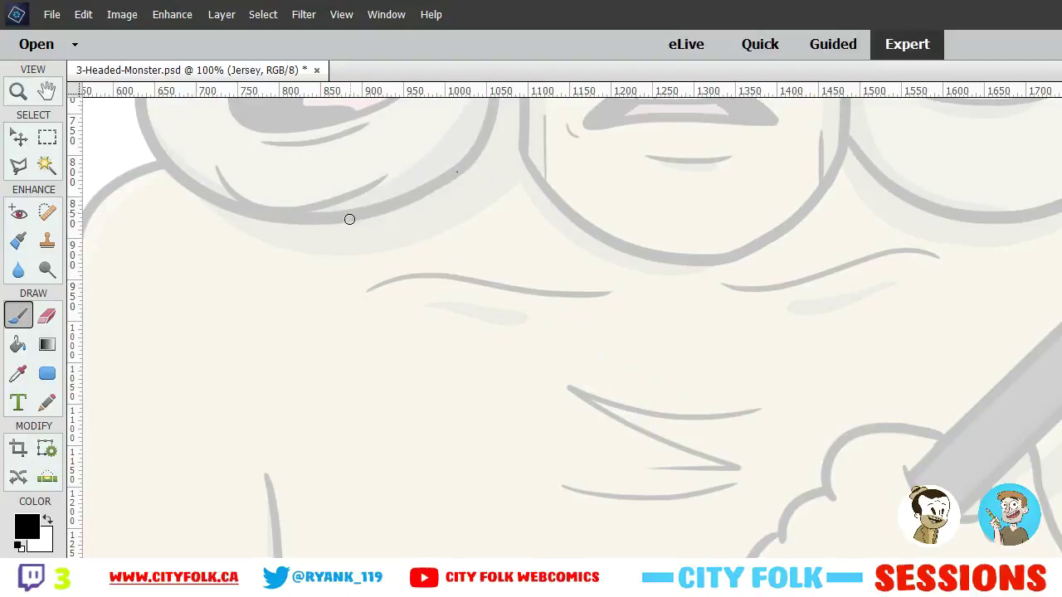
left_click_drag(378, 176, 663, 365)
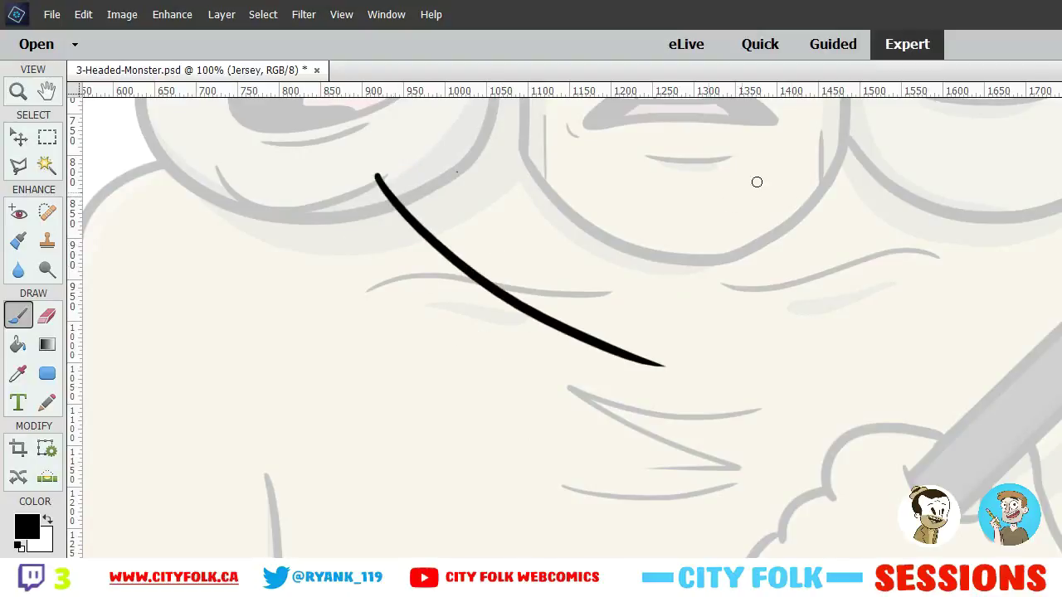
left_click_drag(903, 175, 489, 395)
key("ctrl+z")
left_click_drag(898, 155, 502, 432)
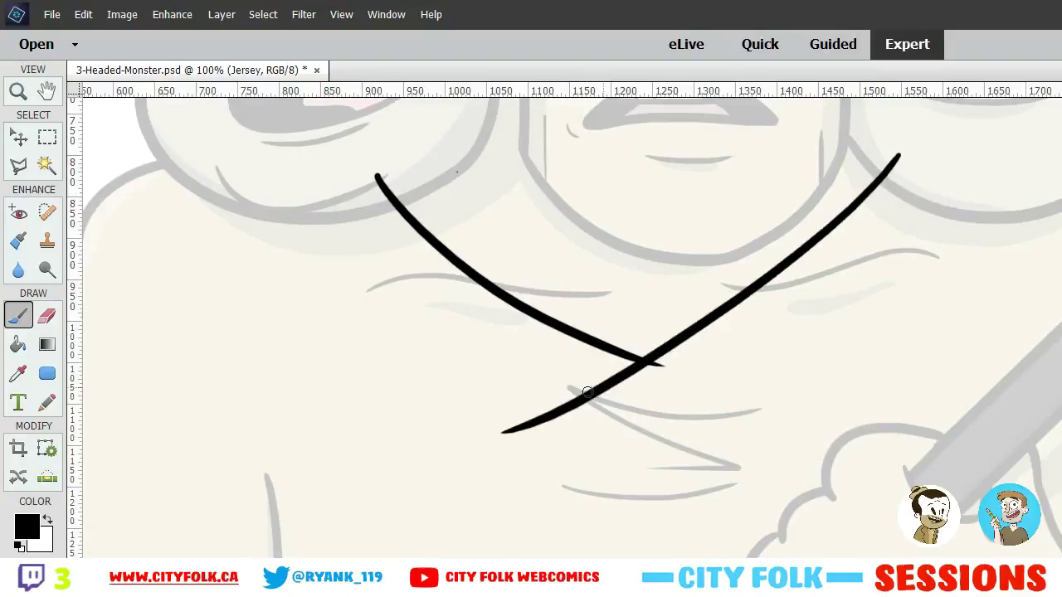
Draw a curved black cuff line across the wrist of the lower hand holding the hockey stick
key("space")
left_click_drag(353, 309, 431, 365)
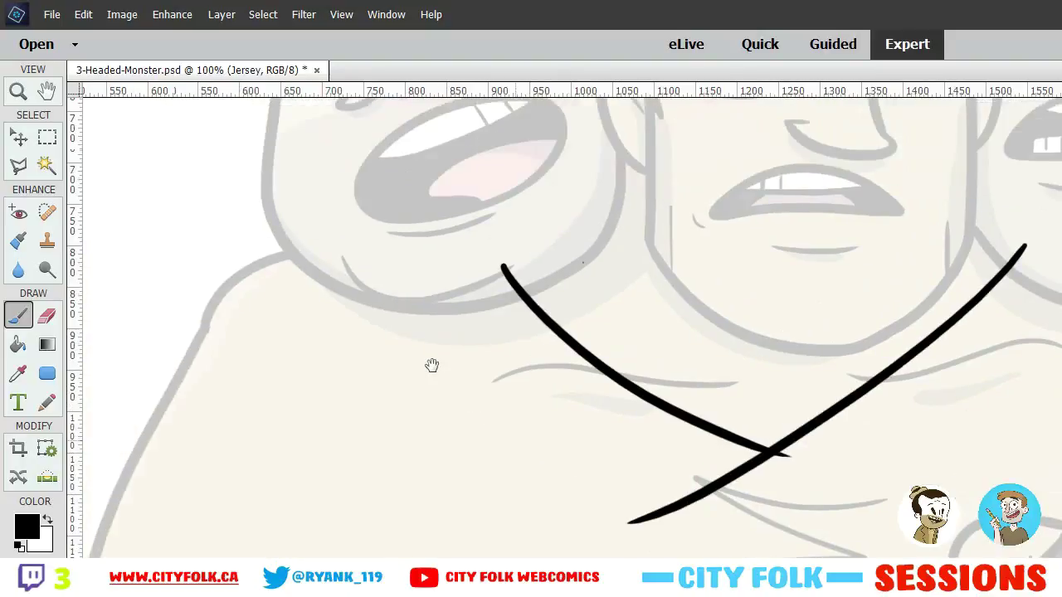
mouse_move(157, 313)
left_mouse_down()
mouse_move(324, 307)
mouse_move(352, 322)
left_mouse_up()
mouse_move(430, 504)
left_mouse_down()
mouse_move(358, 382)
mouse_move(357, 277)
left_mouse_up()
left_click_drag(353, 332, 351, 273)
mouse_move(696, 557)
left_mouse_down()
mouse_move(661, 490)
mouse_move(589, 442)
left_mouse_up()
left_click_drag(580, 403, 590, 551)
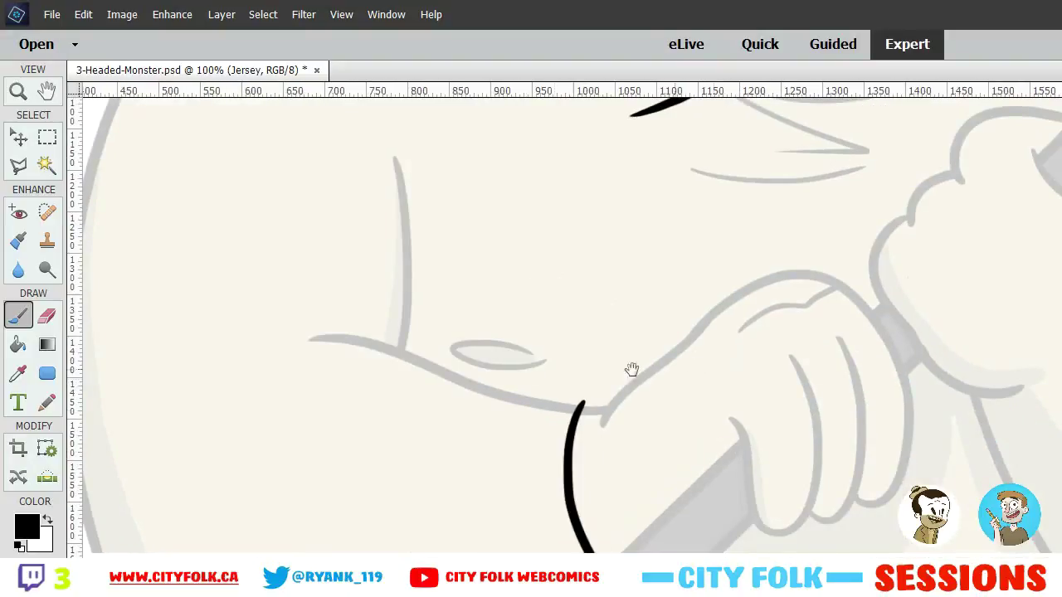
Draw four curved black fold lines fanning from the inner elbow crease down across the bent arm's sleeve
left_click_drag(388, 353, 238, 552)
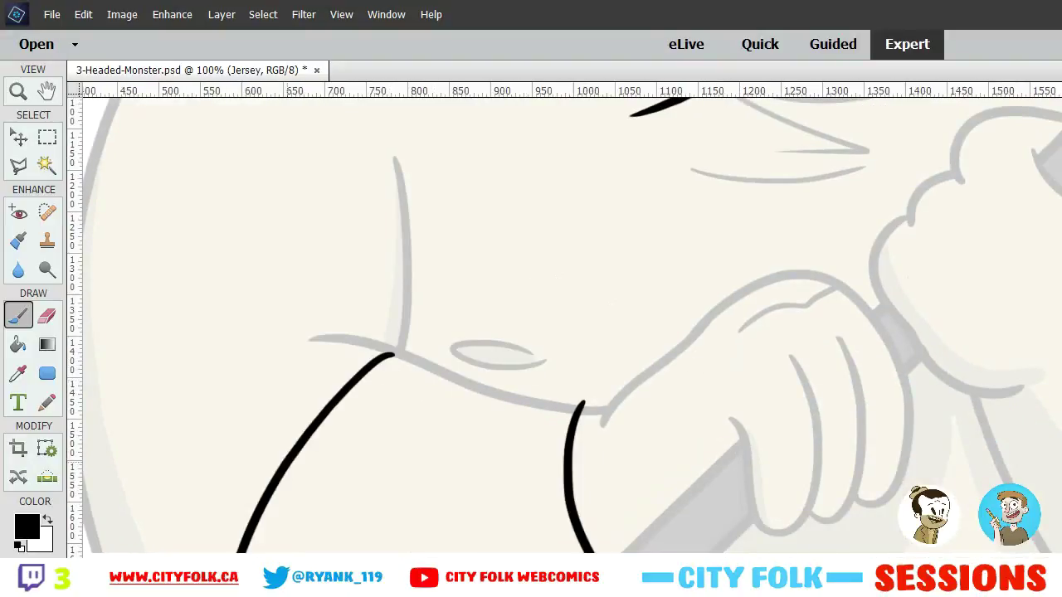
key("ctrl+z")
left_click_drag(386, 350, 206, 552)
mouse_move(140, 517)
left_mouse_down()
mouse_move(364, 403)
mouse_move(497, 279)
left_mouse_up()
left_click_drag(575, 279, 158, 492)
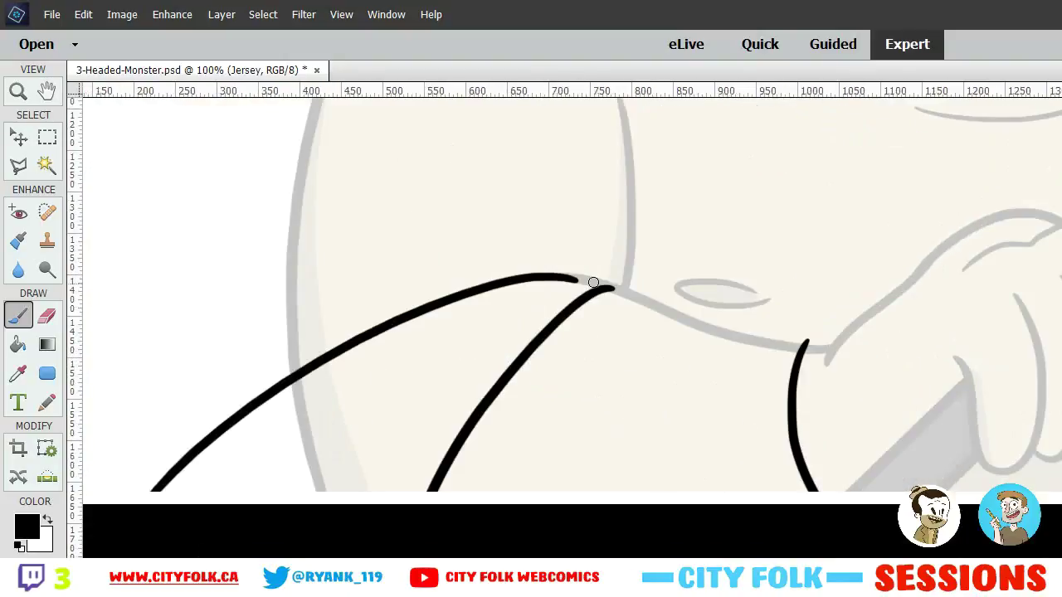
key("ctrl+z")
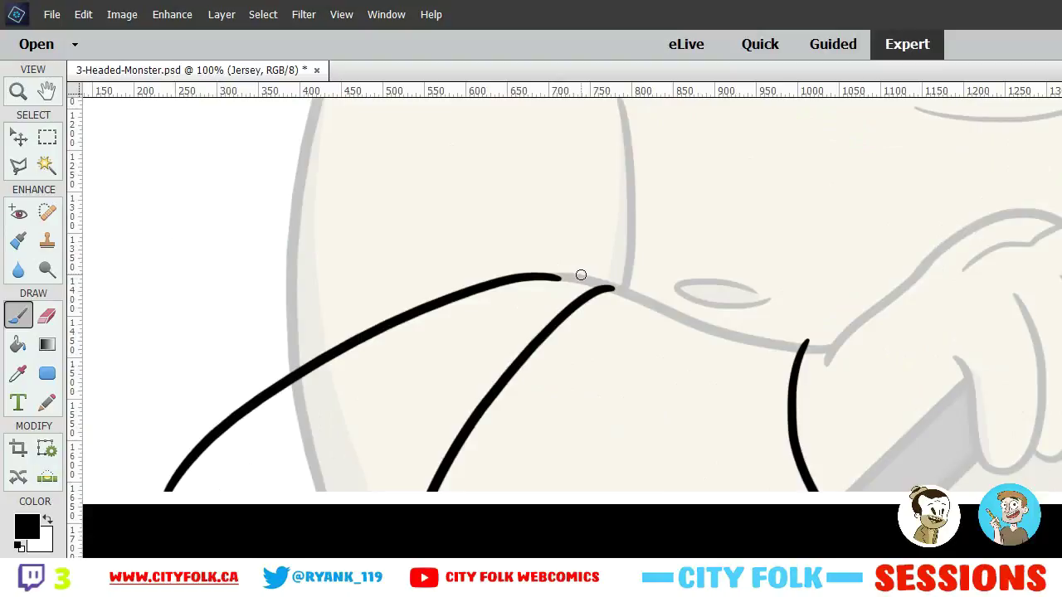
mouse_move(581, 275)
left_mouse_down()
mouse_move(378, 417)
mouse_move(317, 489)
left_mouse_up()
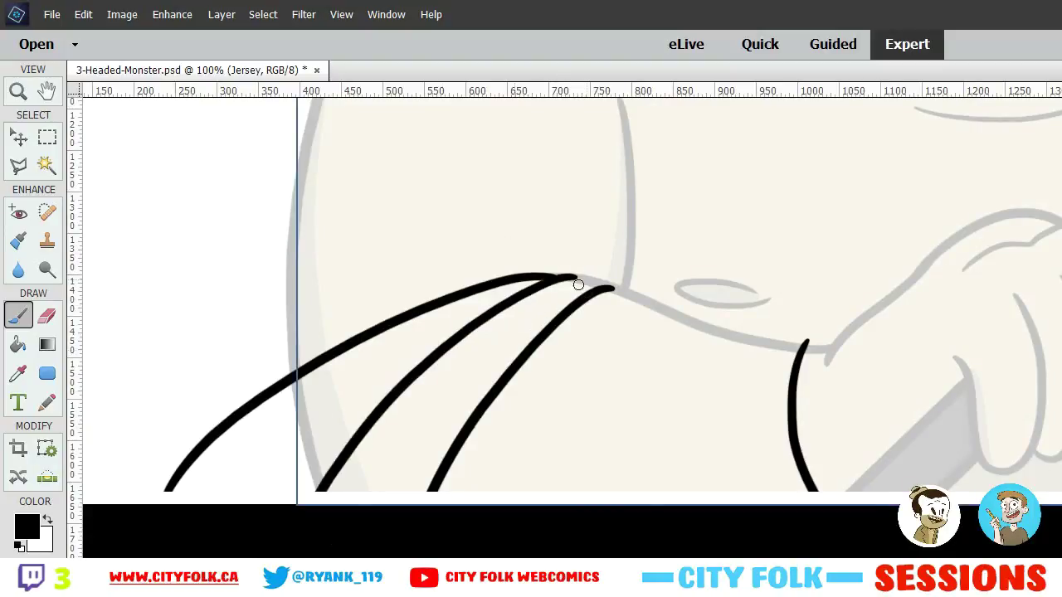
key("ctrl+z")
left_click_drag(579, 280, 325, 505)
key("ctrl+z")
left_click_drag(589, 279, 342, 501)
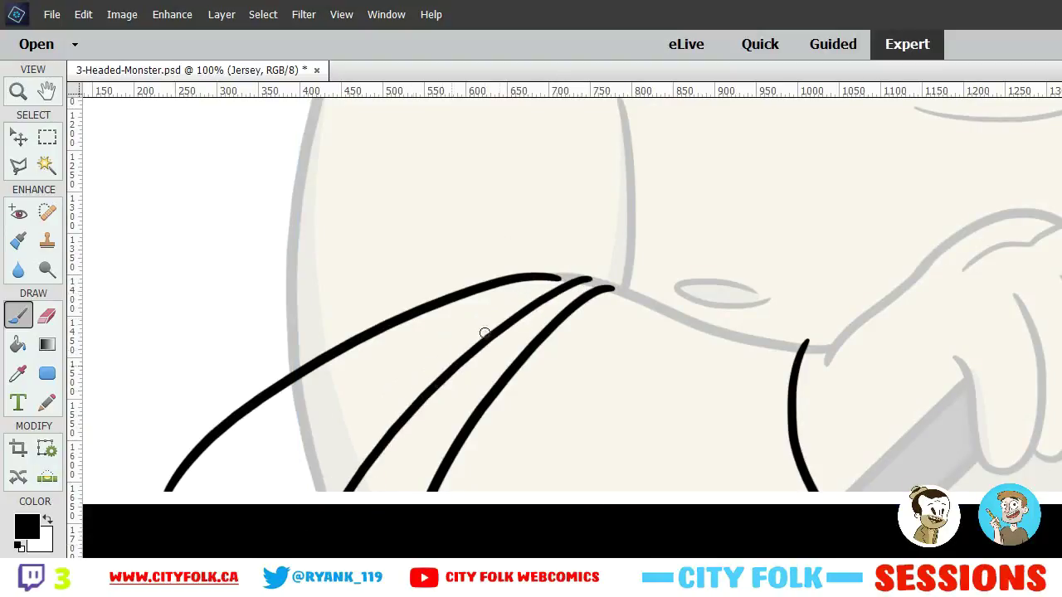
left_click_drag(579, 277, 232, 492)
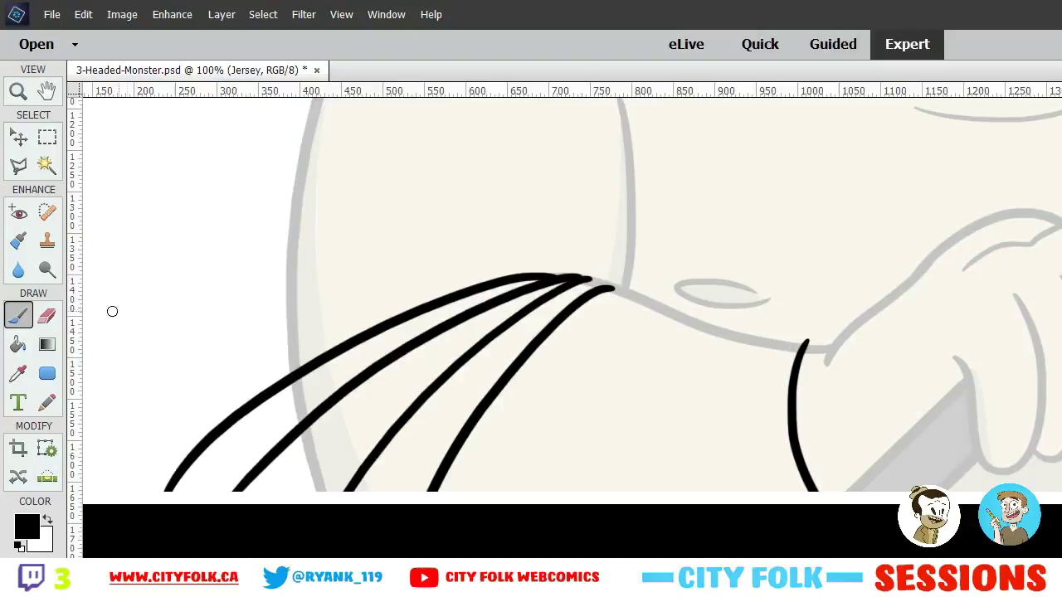
Erase the parts of the sleeve fold lines that extend beyond the arm's outer outline
key("e")
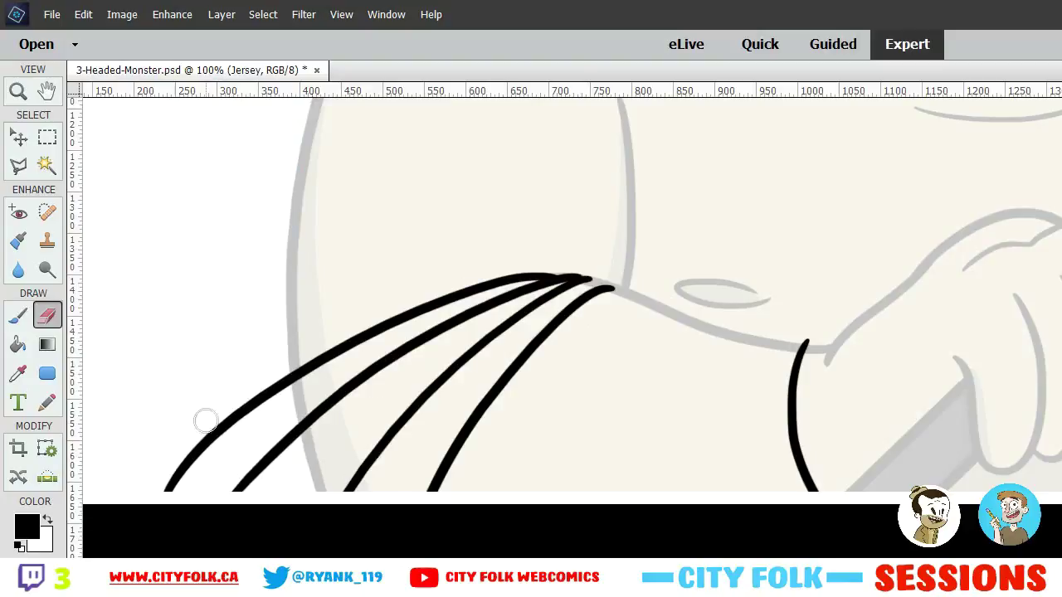
left_click_drag(289, 468, 278, 378)
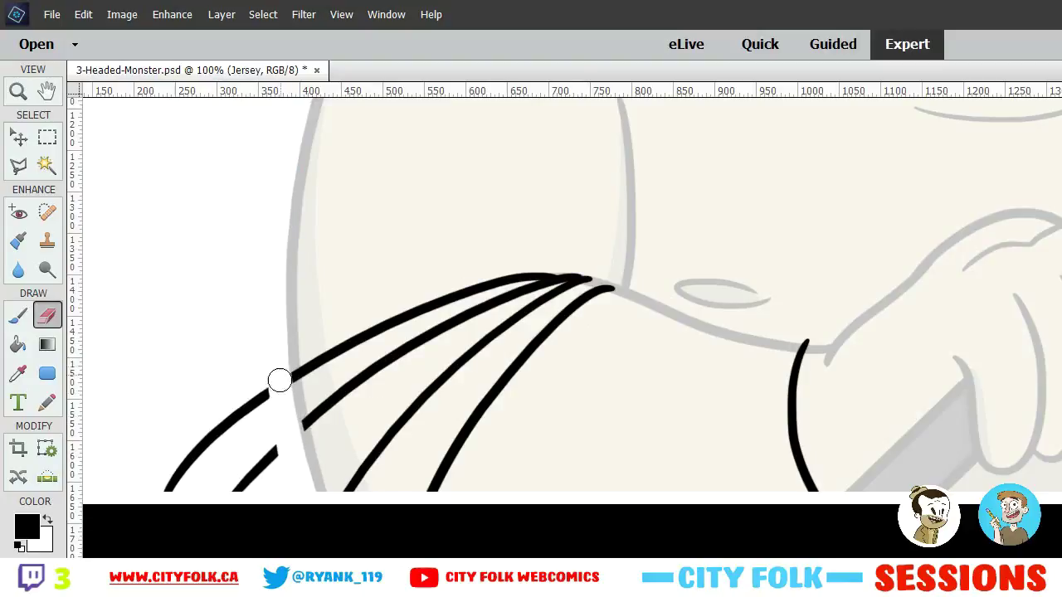
mouse_move(293, 457)
left_mouse_down()
mouse_move(266, 402)
mouse_move(245, 450)
mouse_move(275, 473)
mouse_move(263, 488)
mouse_move(219, 404)
mouse_move(192, 425)
mouse_move(162, 485)
left_mouse_up()
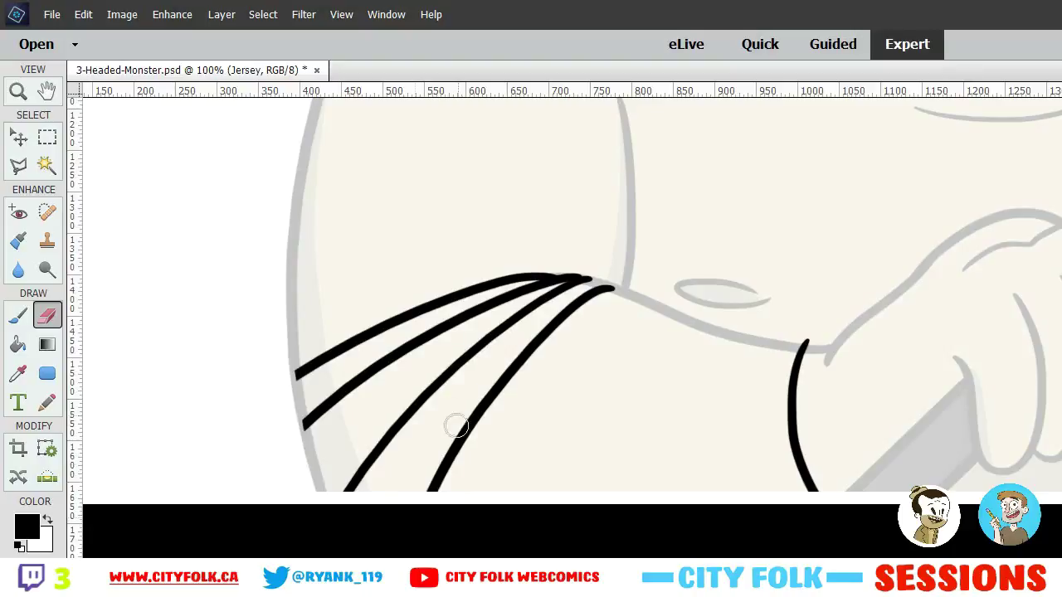
Erase the tip of the cuff line that sticks out above the forearm outline
key("ctrl+=")
left_click_drag(742, 400, 680, 395)
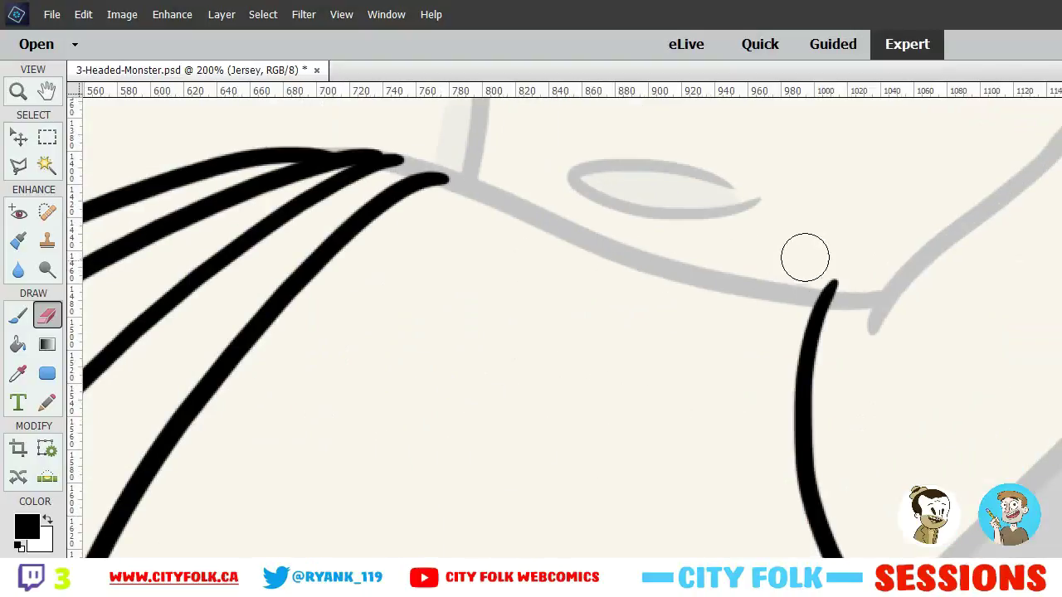
left_click_drag(803, 261, 881, 271)
Erase the ends of the two collar lines that extend past their crossing at the point of the V-neck
key("ctrl+minus")
key("ctrl+minus")
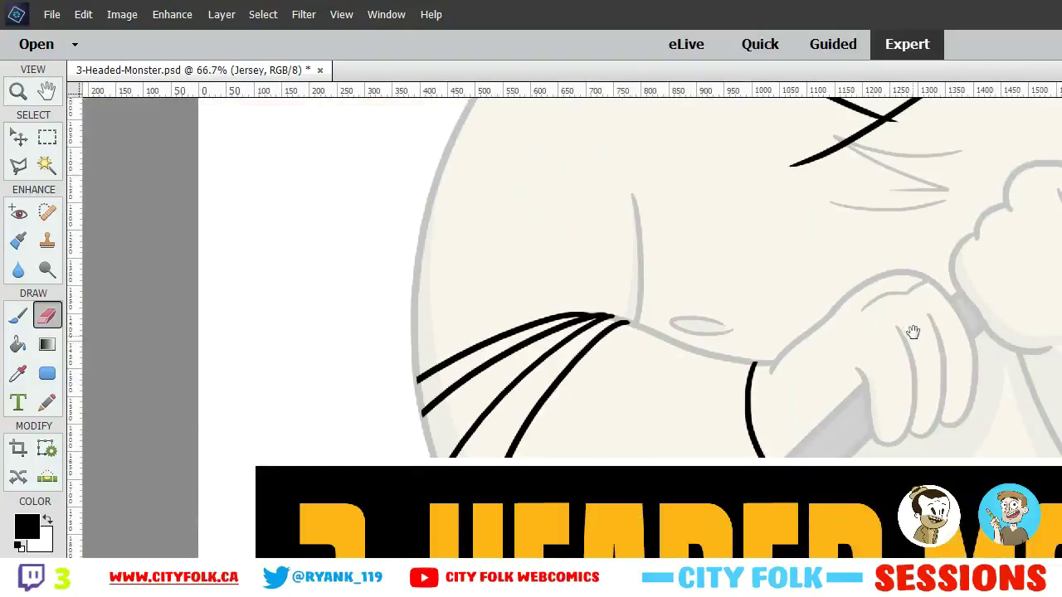
left_click_drag(913, 332, 661, 379)
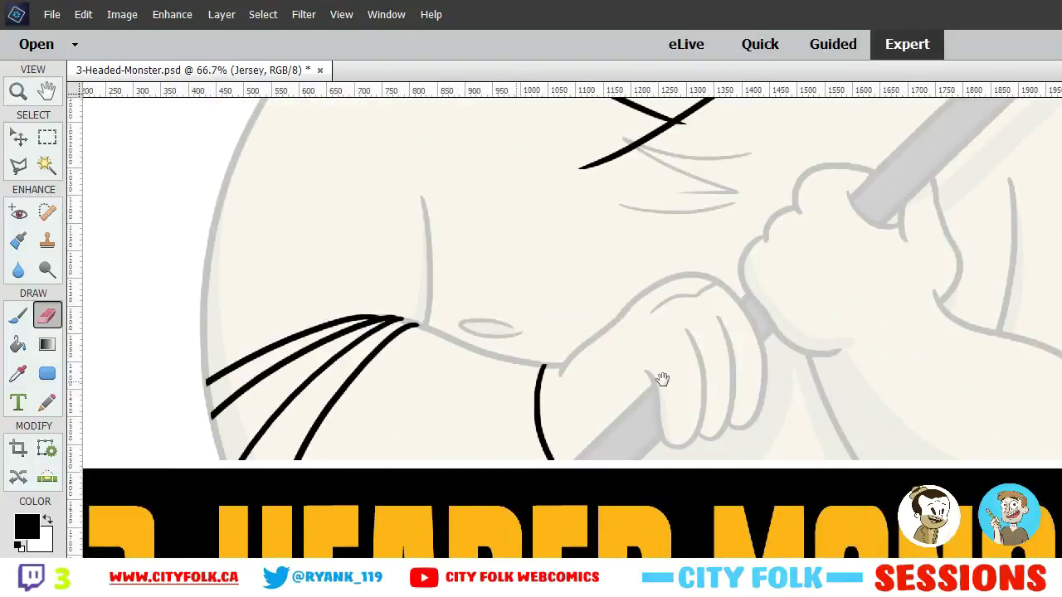
key("ctrl+=")
key("ctrl+equal")
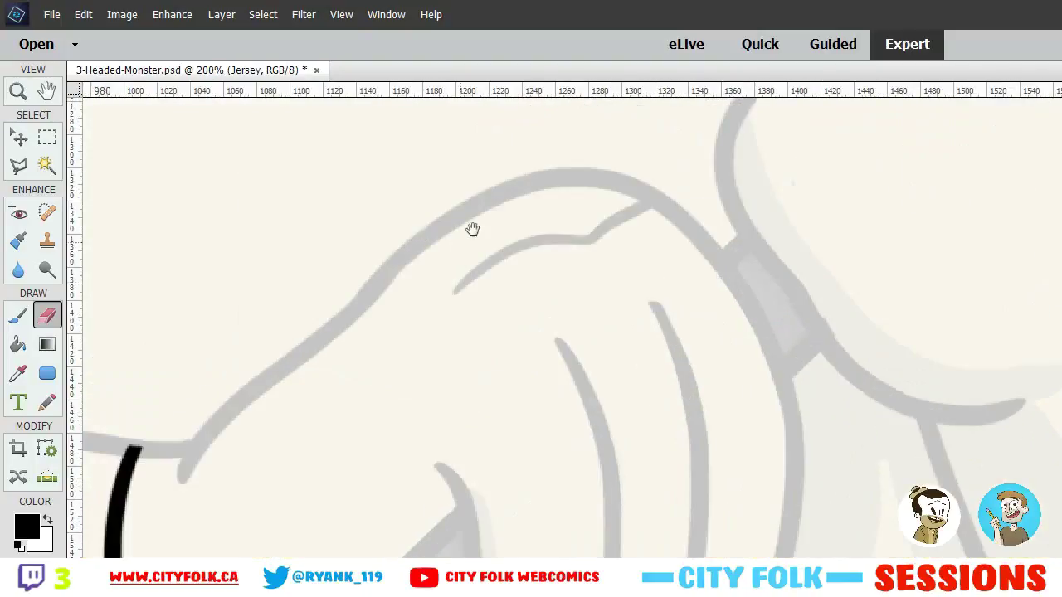
left_click_drag(472, 227, 515, 596)
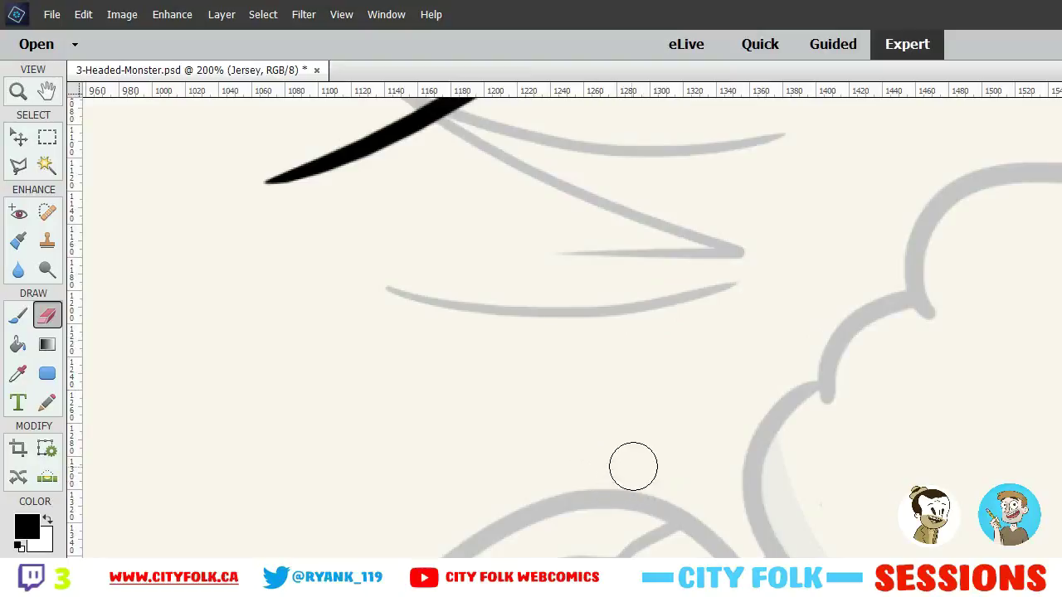
key("ctrl+equal")
left_click_drag(386, 232, 337, 577)
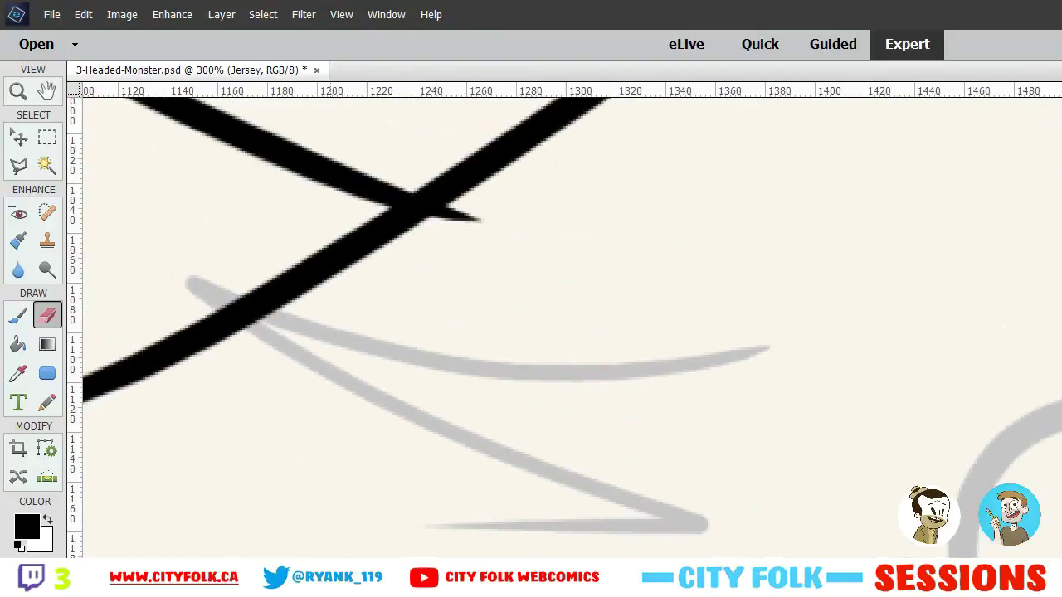
mouse_move(351, 247)
left_mouse_down()
mouse_move(454, 269)
mouse_move(369, 244)
mouse_move(487, 241)
mouse_move(323, 268)
mouse_move(127, 347)
mouse_move(219, 352)
mouse_move(567, 320)
mouse_move(623, 291)
left_mouse_up()
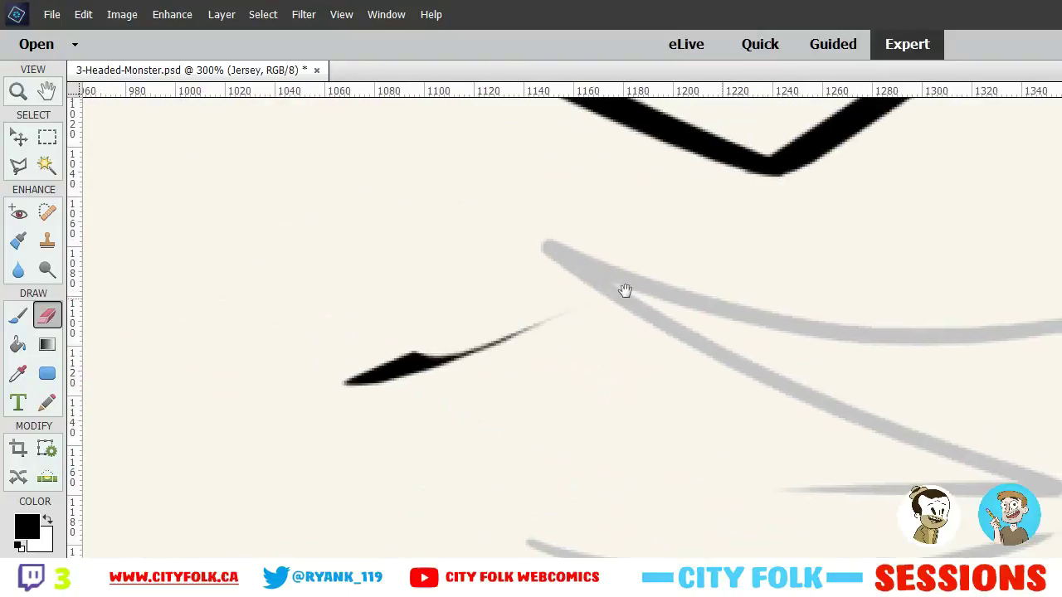
mouse_move(531, 357)
left_mouse_down()
mouse_move(409, 363)
mouse_move(369, 329)
left_mouse_up()
Draw a curved black cuff line across the forearm below the upper hand gripping the hockey stick
key("ctrl+minus")
key("ctrl+minus")
key("ctrl+minus")
key("ctrl+minus")
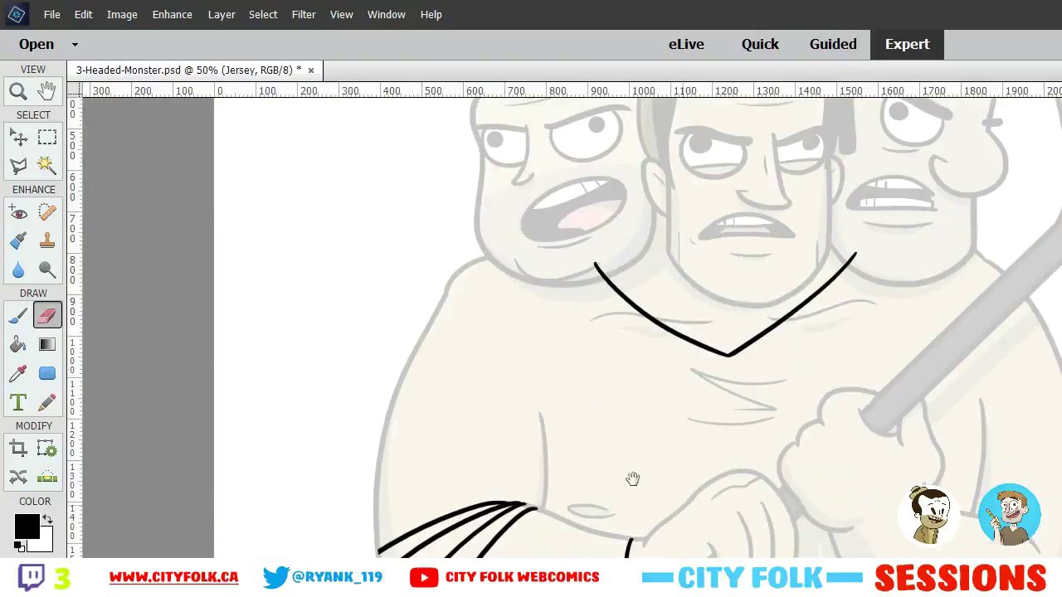
left_click_drag(632, 479, 434, 379)
key("ctrl+plus")
key("b")
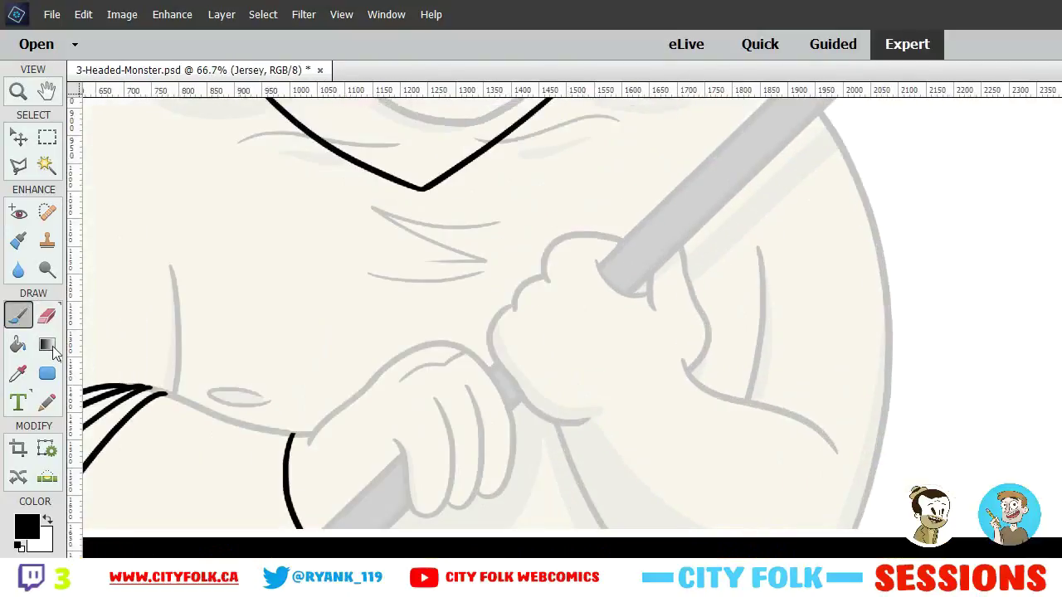
key("ctrl+plus")
left_click_drag(674, 334, 381, 442)
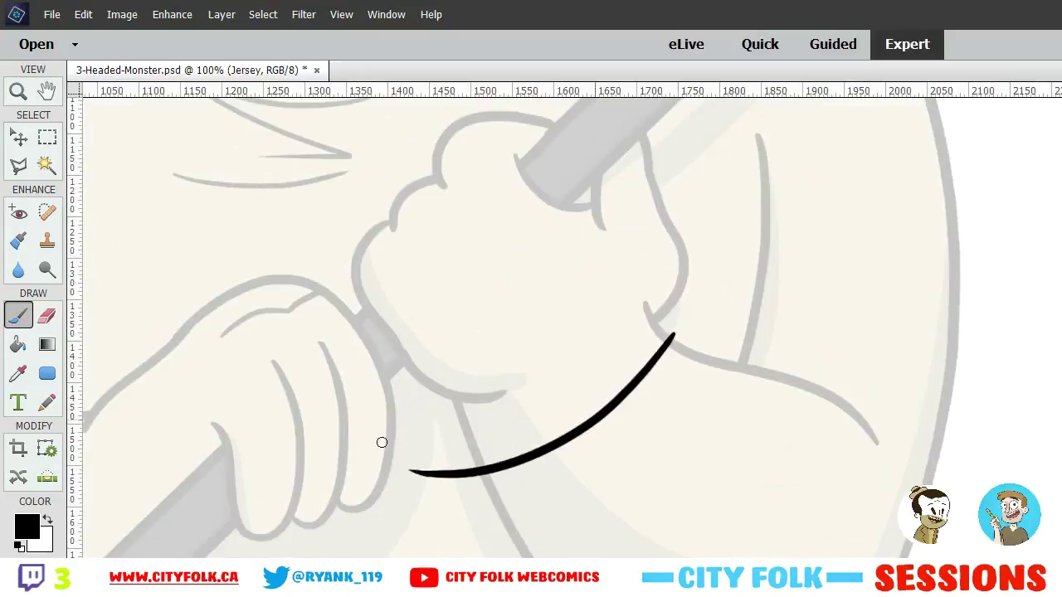
Erase both ends of the new cuff line where they stick out beyond the forearm outline
key("ctrl+plus")
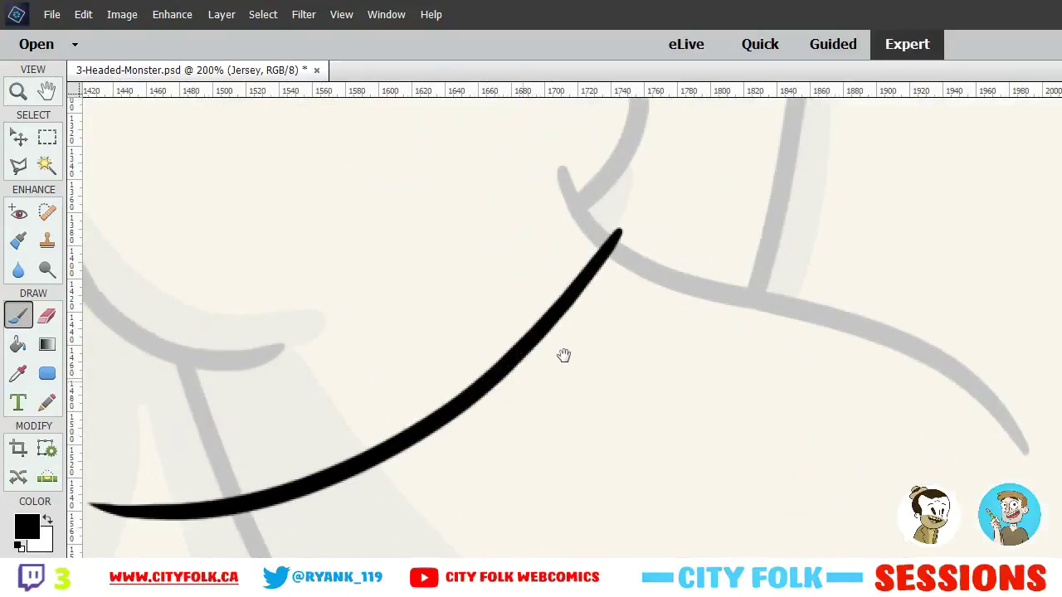
left_click(48, 325)
mouse_move(112, 522)
left_mouse_down()
mouse_move(160, 519)
mouse_move(214, 539)
mouse_move(213, 526)
left_mouse_up()
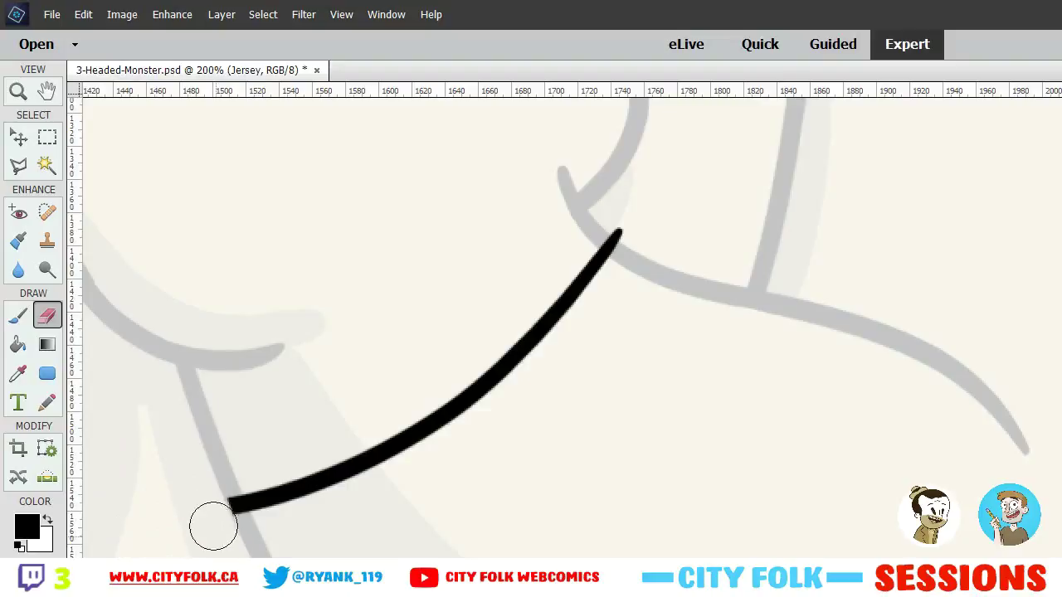
left_click(627, 229)
Draw four curved black fold lines fanning from the inner elbow crease across the stick-holding arm's sleeve toward its outer edge
left_click(18, 314)
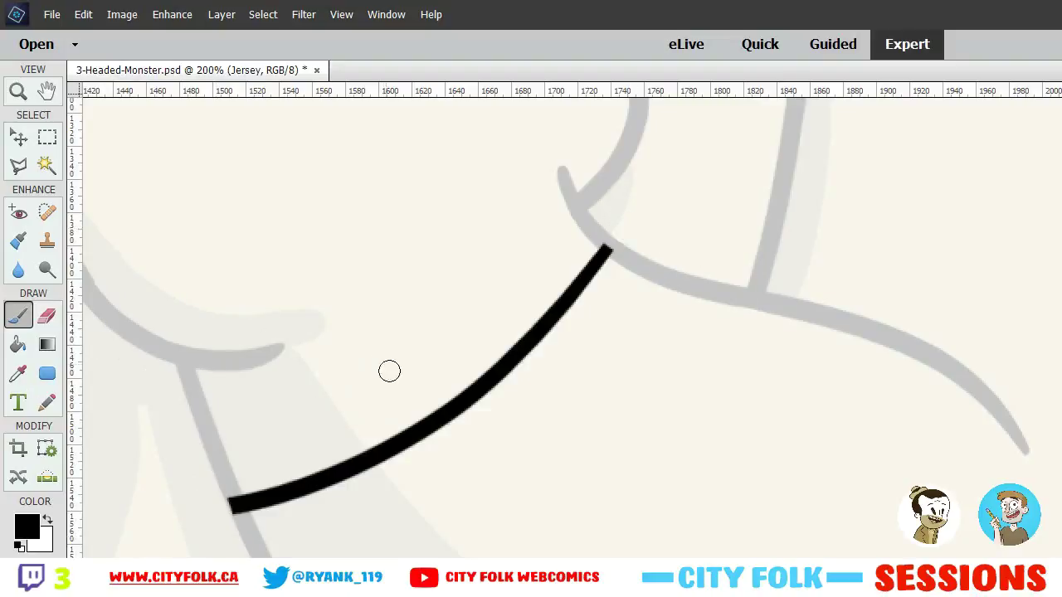
mouse_move(491, 482)
left_mouse_down()
mouse_move(237, 391)
mouse_move(221, 355)
left_mouse_up()
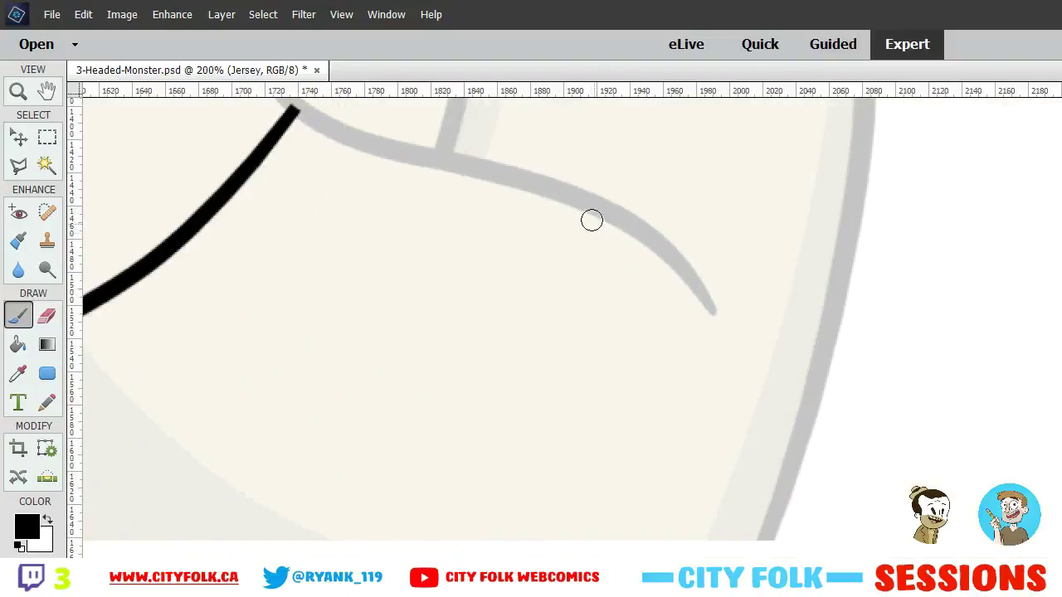
left_click_drag(574, 196, 705, 539)
mouse_move(602, 210)
left_mouse_down()
mouse_move(751, 379)
mouse_move(795, 539)
left_mouse_up()
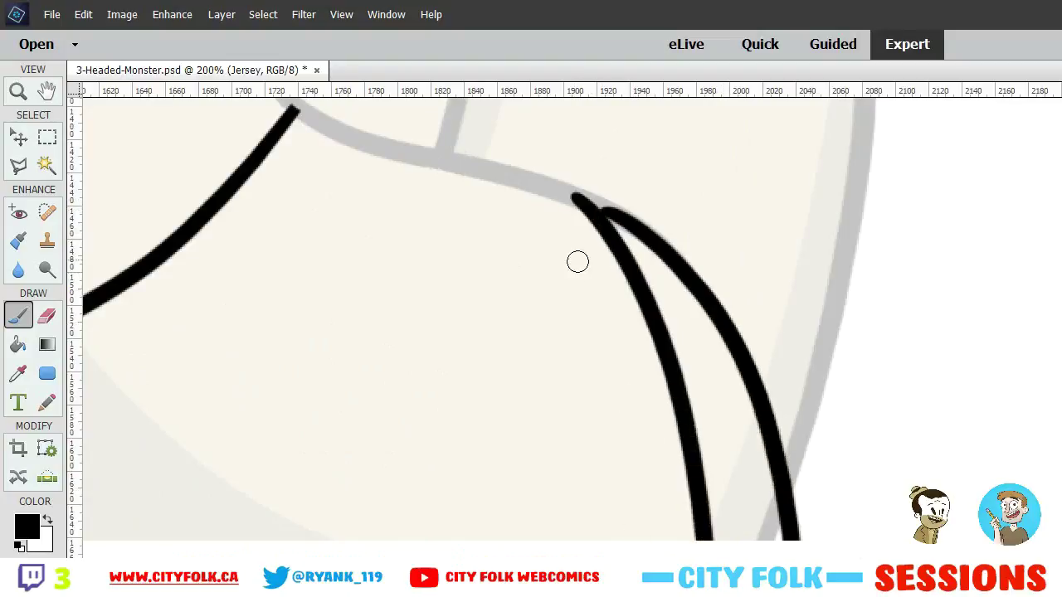
key("ctrl+z")
mouse_move(611, 213)
left_mouse_down()
mouse_move(693, 302)
mouse_move(720, 538)
left_mouse_up()
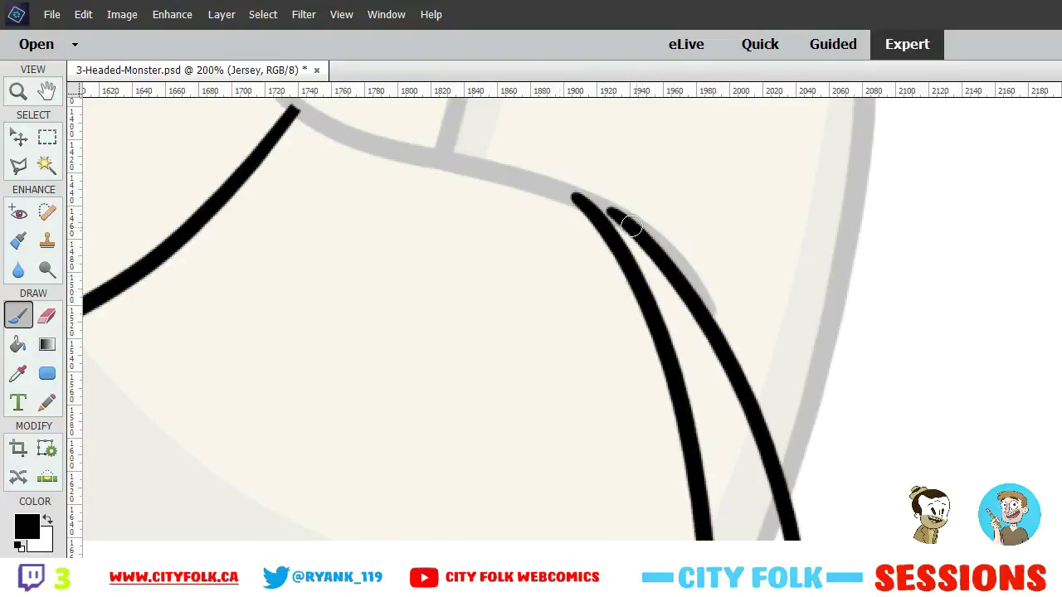
left_click_drag(630, 226, 869, 537)
left_click_drag(626, 217, 920, 447)
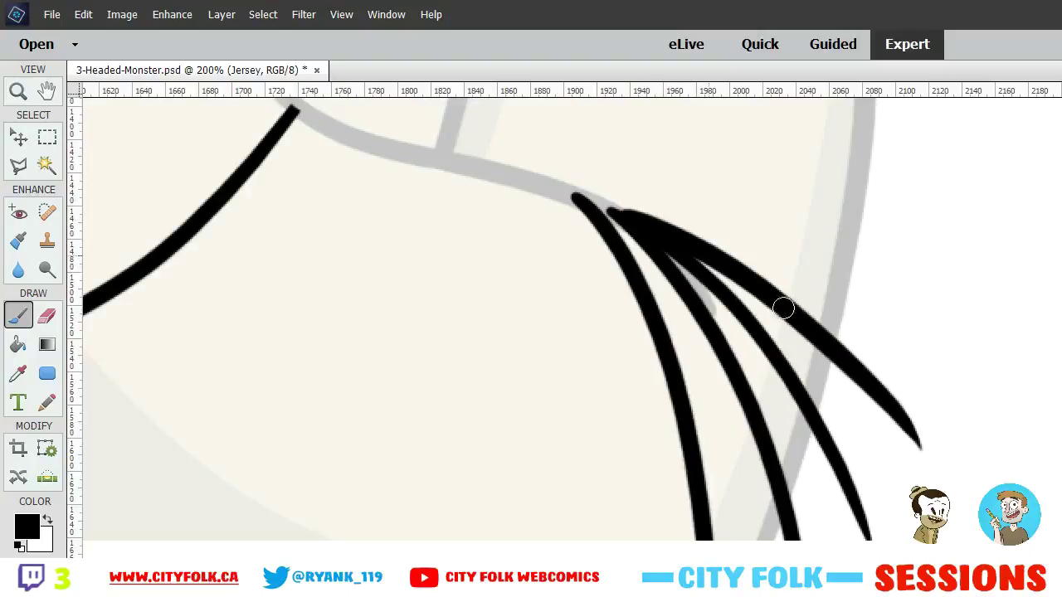
Fill the gap between the two upper sleeve folds with black and erase the fold ends outside the arm outline
mouse_move(782, 308)
left_mouse_down()
mouse_move(739, 298)
mouse_move(806, 342)
mouse_move(774, 327)
mouse_move(805, 388)
mouse_move(814, 356)
left_mouse_up()
left_click(47, 316)
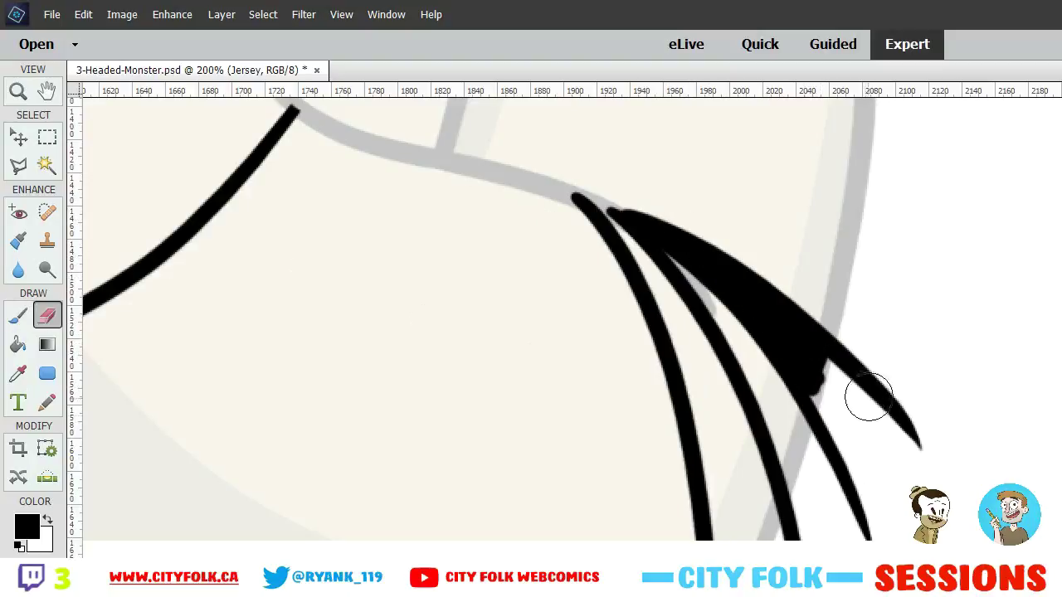
mouse_move(865, 391)
left_mouse_down()
mouse_move(830, 440)
mouse_move(866, 306)
mouse_move(856, 547)
mouse_move(921, 426)
mouse_move(825, 542)
mouse_move(789, 550)
left_mouse_up()
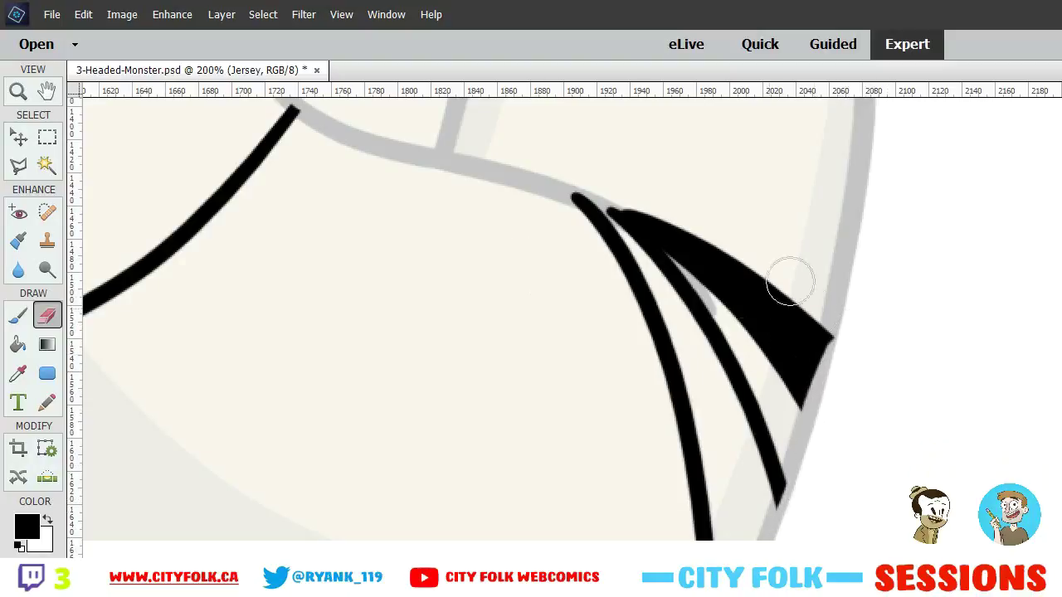
Draw a curved black seam across the shoulder below the left head and a sleeve seam running down from it
key("space")
left_click_drag(331, 249, 365, 450)
key("ctrl+minus")
key("ctrl+minus")
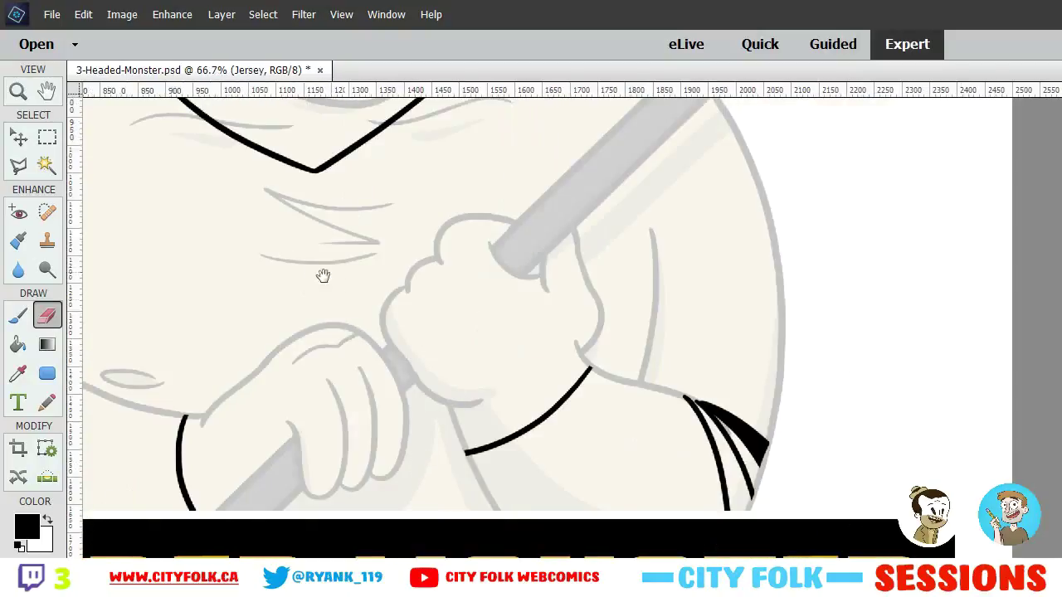
left_click_drag(322, 277, 567, 372)
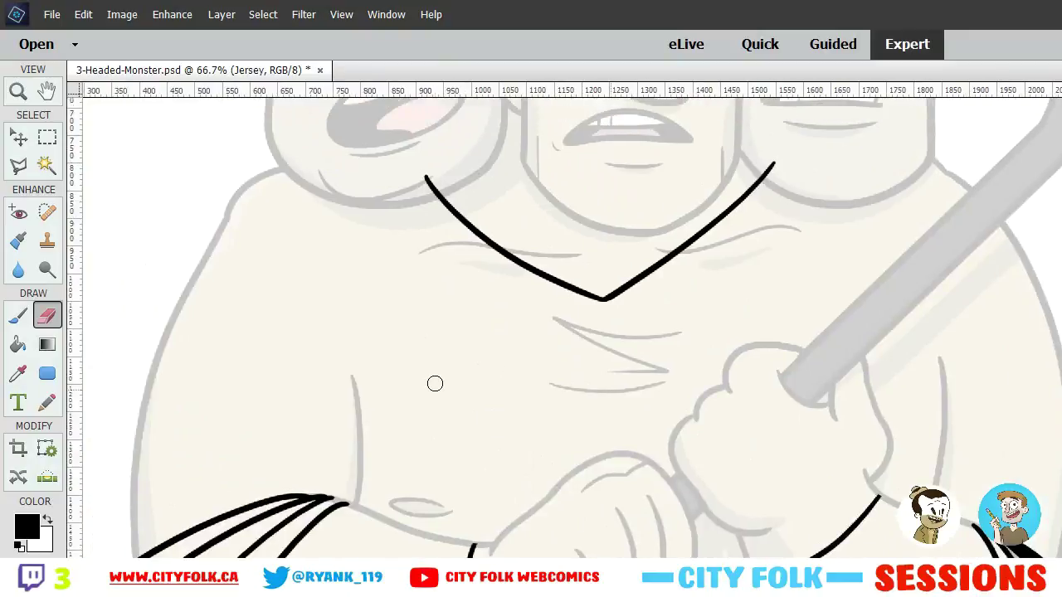
key("ctrl+plus")
left_click_drag(216, 329, 472, 423)
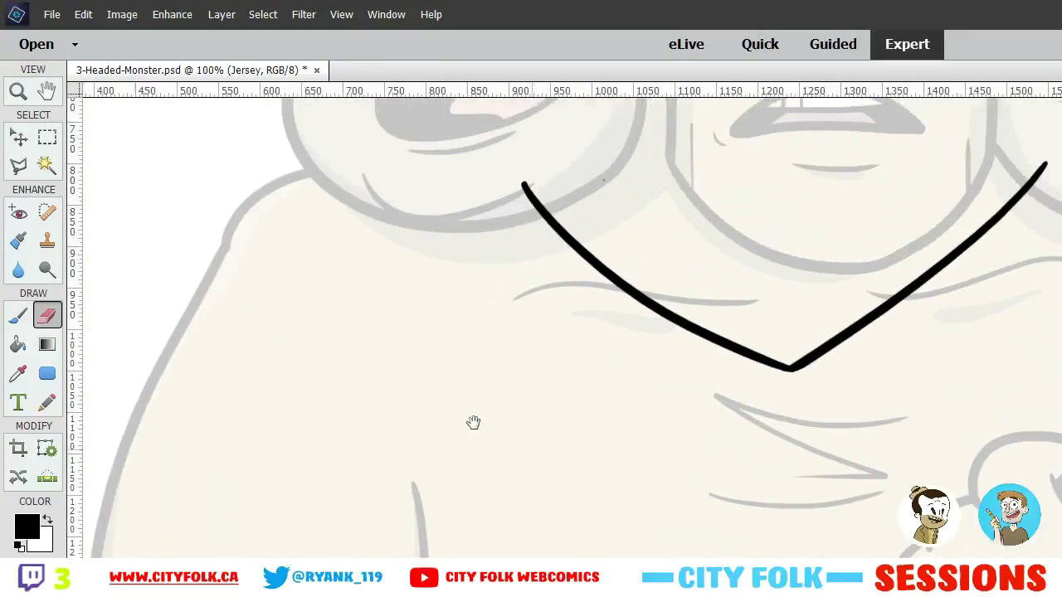
left_click(18, 316)
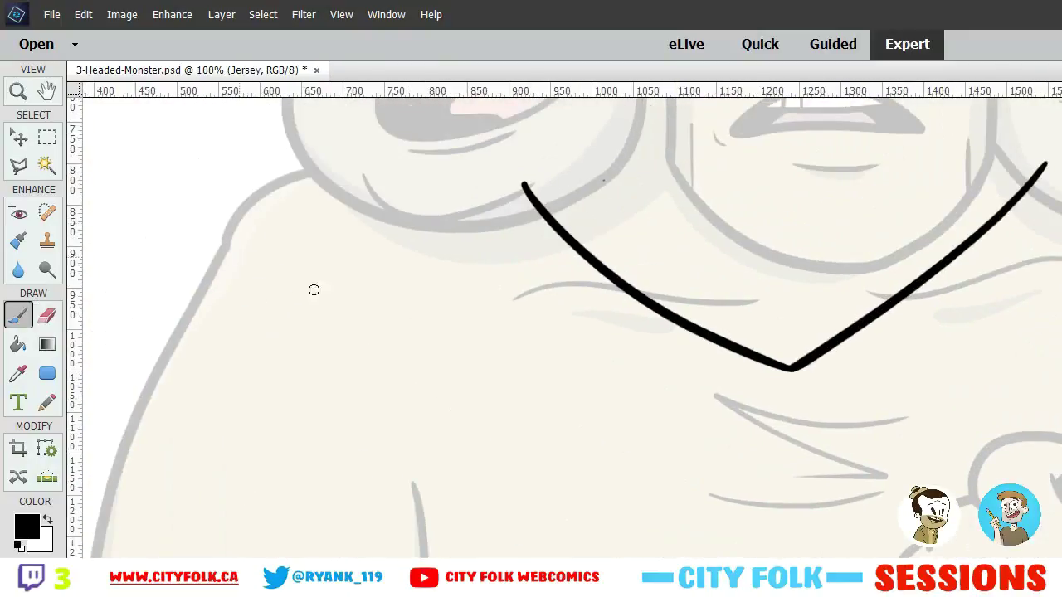
mouse_move(210, 222)
left_mouse_down()
mouse_move(426, 305)
mouse_move(415, 557)
left_mouse_up()
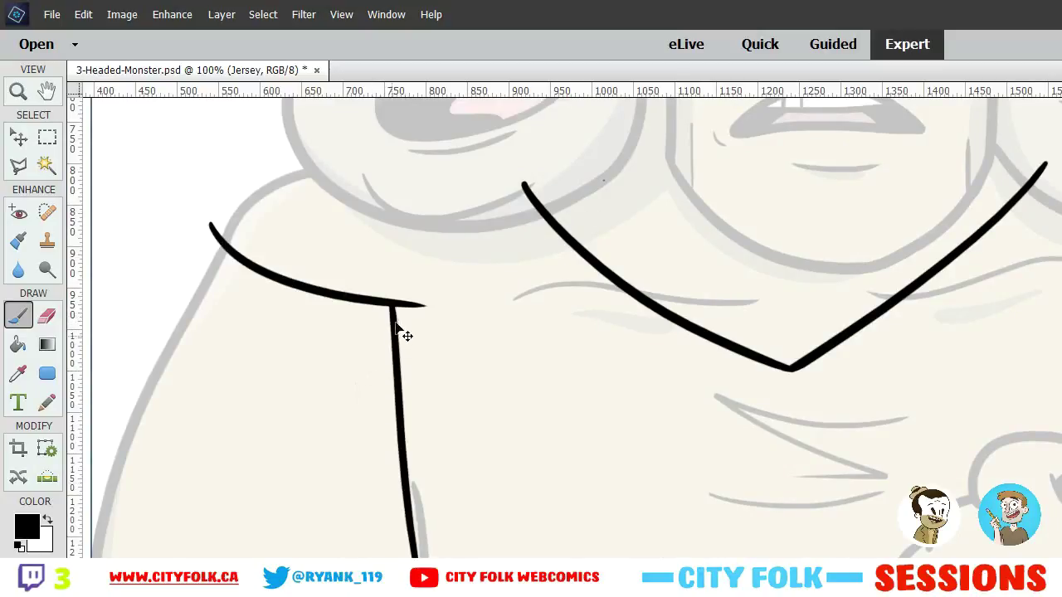
Redraw the sleeve seam as a slanted line from the shoulder seam down to the faded armpit crease
key("ctrl+z")
left_click_drag(392, 299, 439, 558)
key("ctrl+z")
left_click_drag(393, 300, 418, 557)
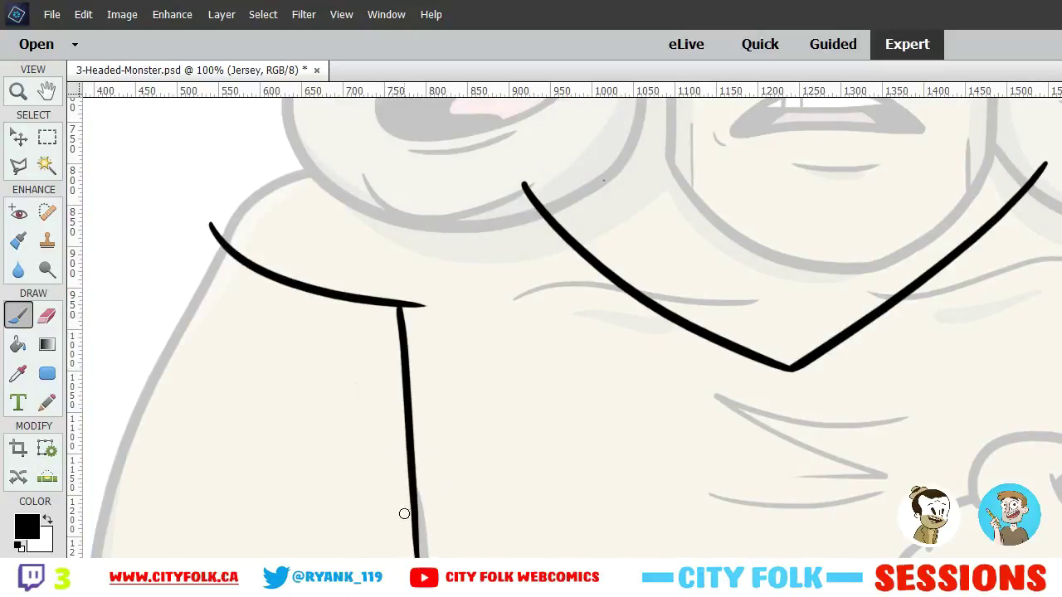
key("ctrl+z")
left_click_drag(397, 303, 433, 558)
key("ctrl+z")
left_click_drag(395, 304, 428, 557)
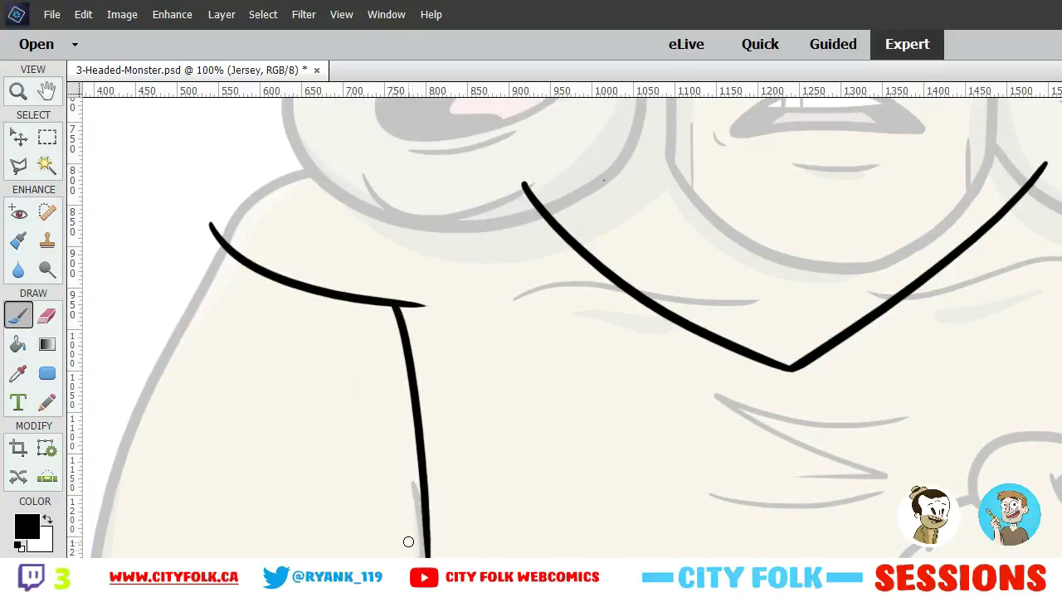
key("ctrl+z")
left_click_drag(386, 305, 430, 554)
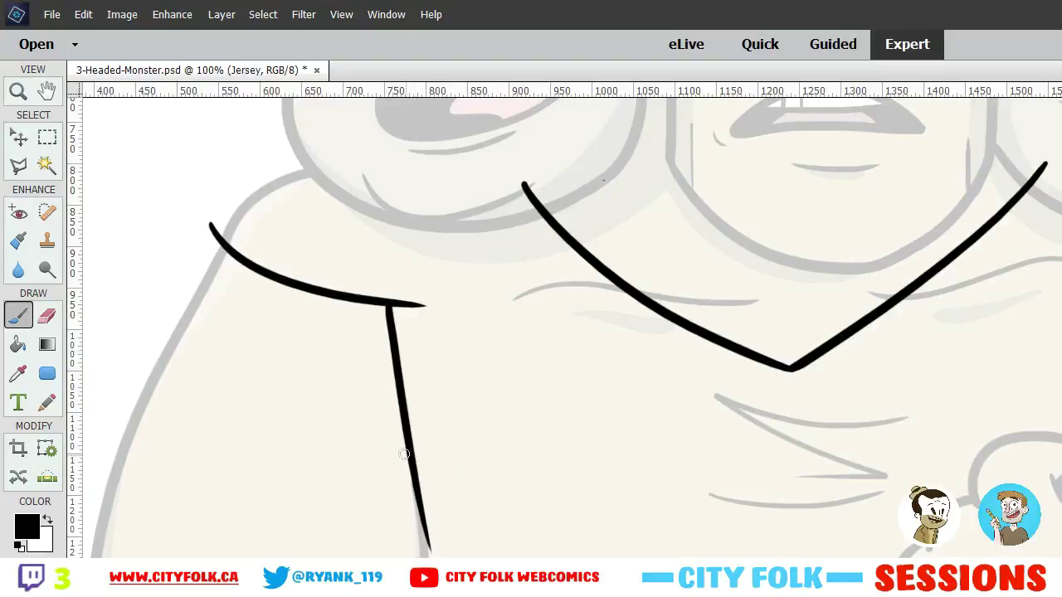
Thin the lower part of the seam line below the left shoulder with the Eraser and repaint it in black with the Brush
left_click(47, 316)
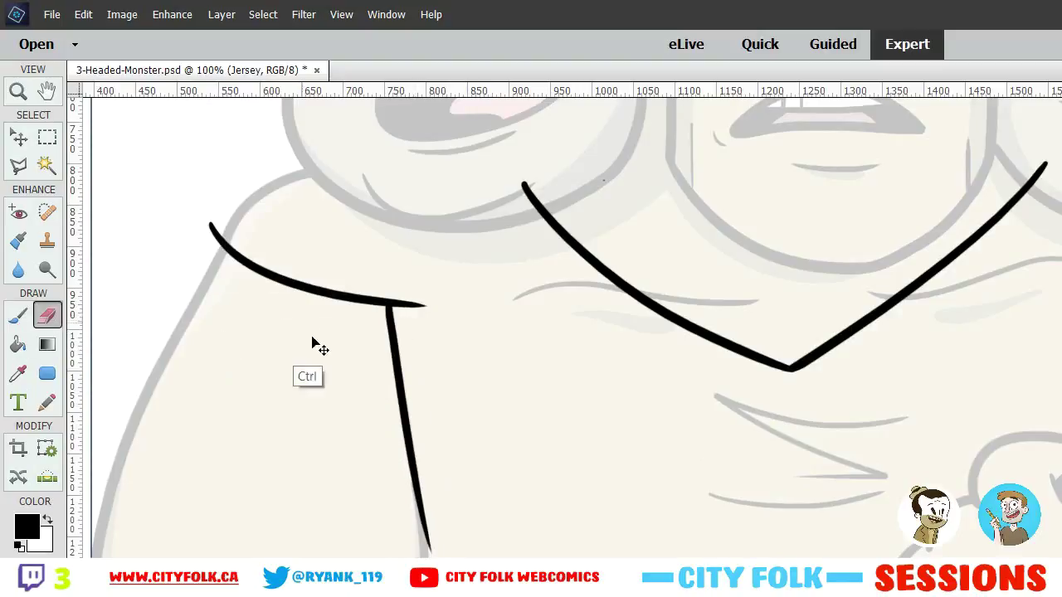
key("ctrl+plus")
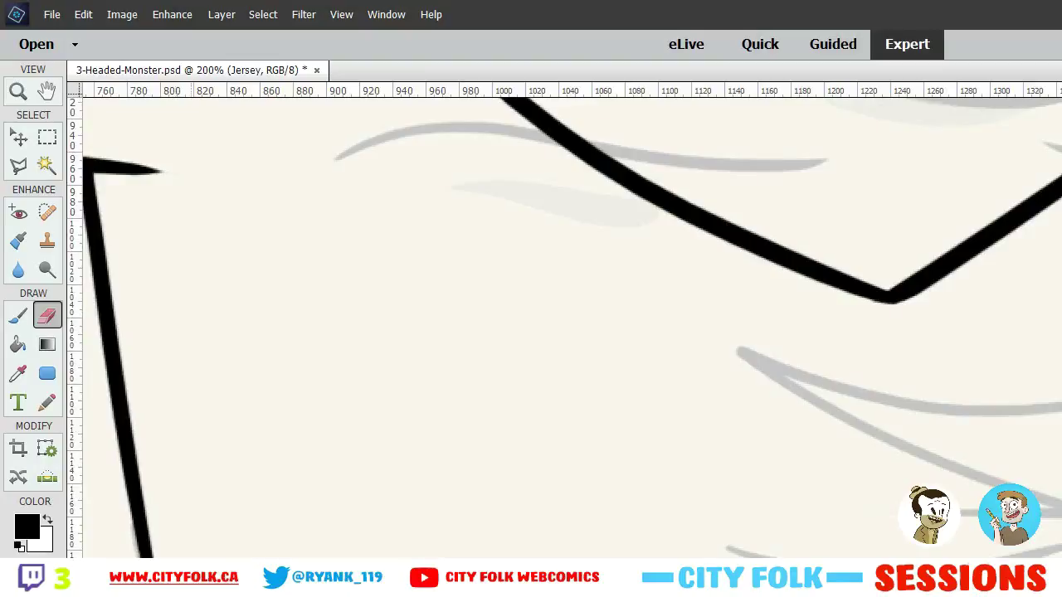
mouse_move(168, 558)
left_mouse_down()
mouse_move(155, 476)
mouse_move(158, 377)
left_mouse_up()
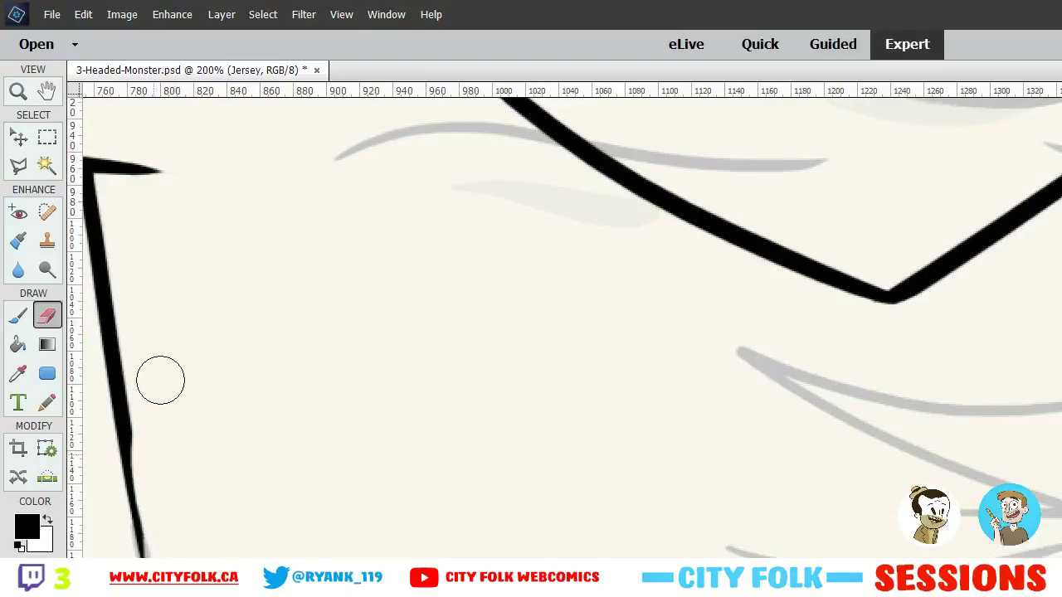
left_click(18, 316)
left_click_drag(148, 554, 116, 435)
key("ctrl+z")
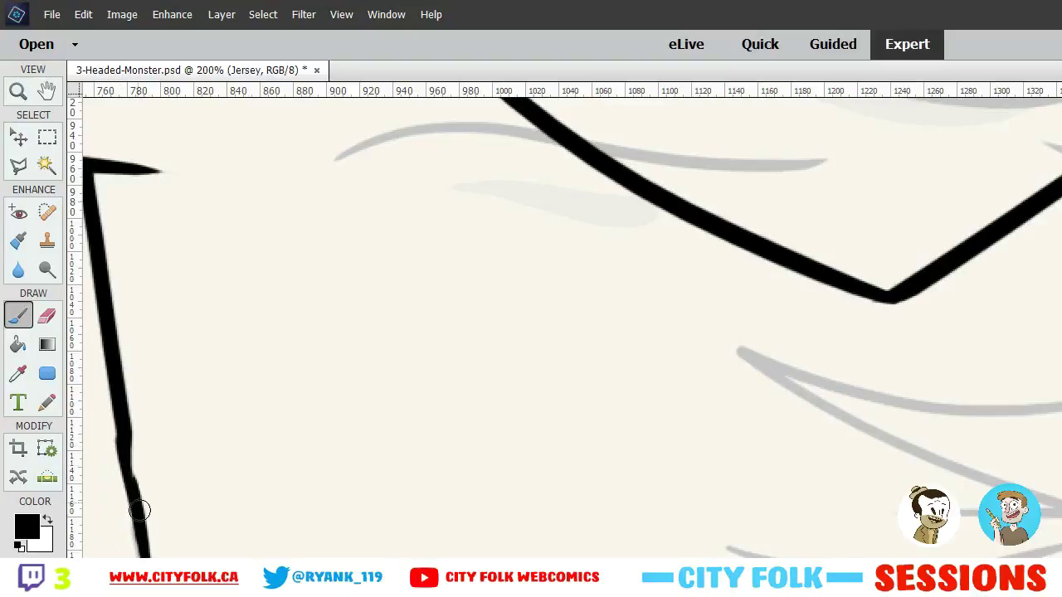
left_click_drag(139, 509, 128, 422)
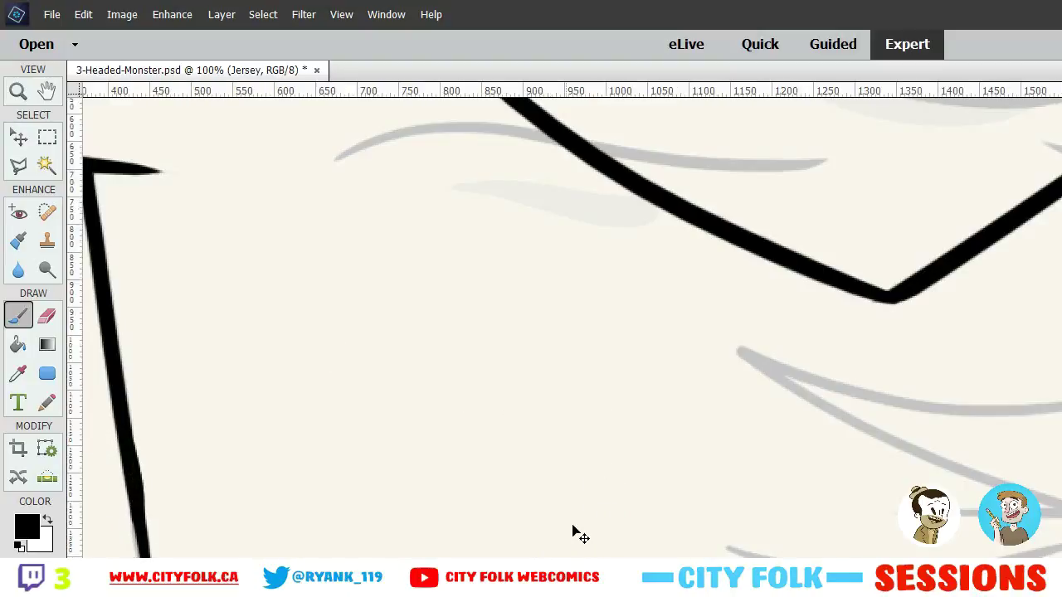
Paint a curved black sleeve line across the shoulder beside the hockey stick, from the stick out past the arm's outer edge
key("ctrl+minus")
key("ctrl+minus")
mouse_move(548, 469)
left_mouse_down()
mouse_move(310, 363)
mouse_move(187, 362)
mouse_move(121, 381)
left_mouse_up()
key("ctrl+plus")
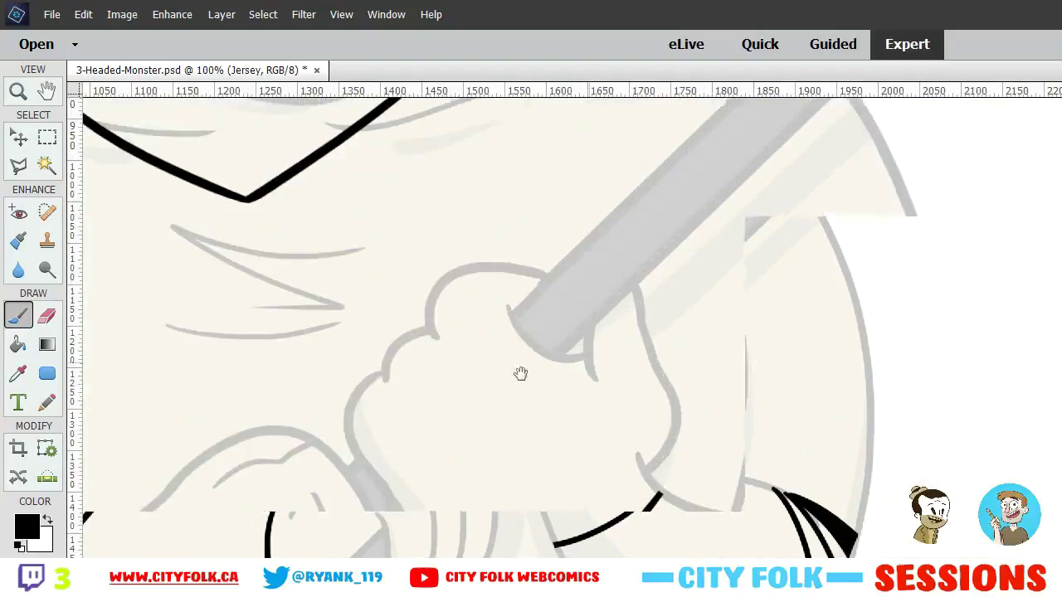
left_click_drag(519, 372, 325, 443)
left_click_drag(482, 259, 723, 221)
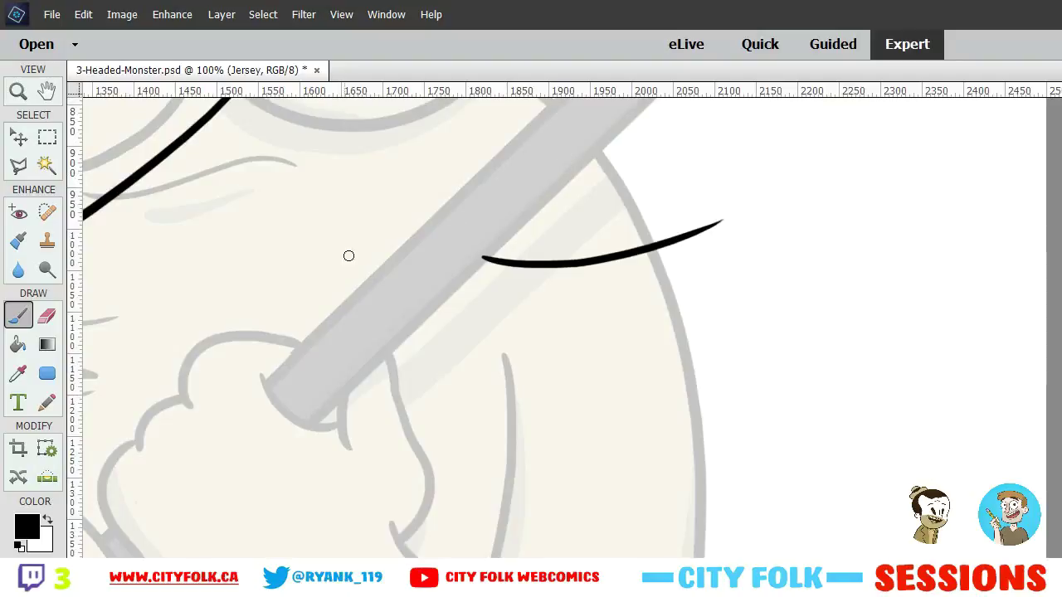
Paint a black vertical seam from the inner end of the new shoulder line down to the arm's grey inner contour
left_click_drag(491, 262, 504, 439)
key("ctrl+z")
left_click_drag(496, 263, 526, 454)
key("ctrl+z")
left_click_drag(495, 263, 509, 429)
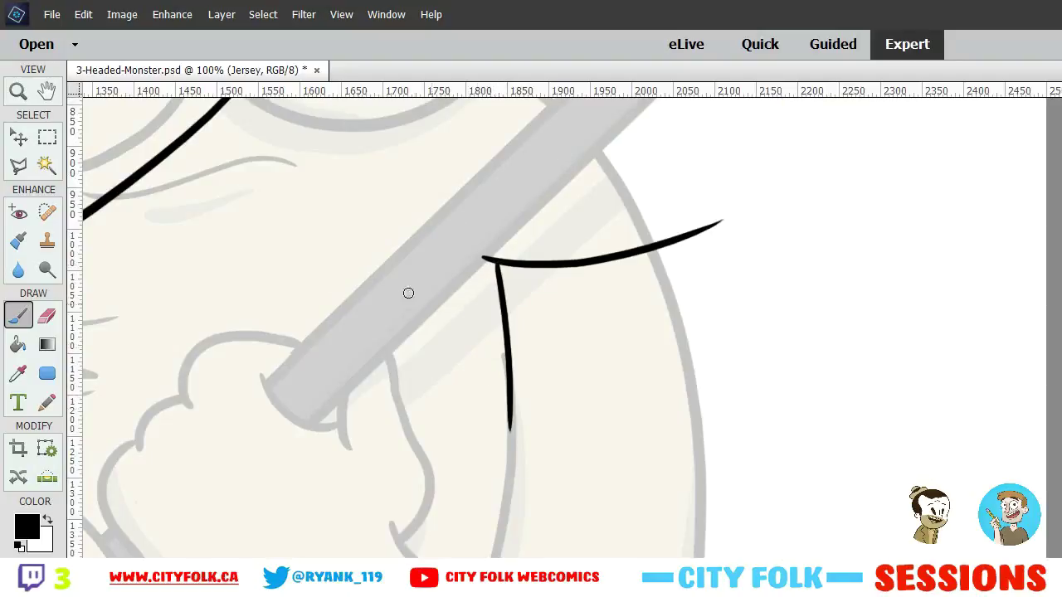
Erase the overshooting ends of the shoulder line at the arm's outer edge and at the seam corner
left_click(47, 326)
left_click_drag(741, 230, 664, 230)
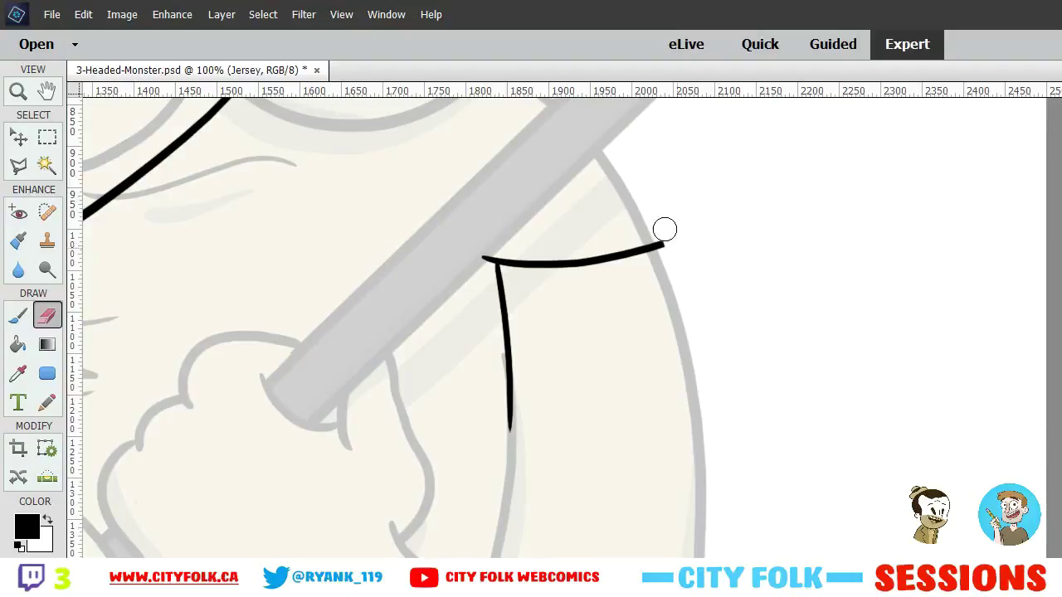
key("ctrl+plus")
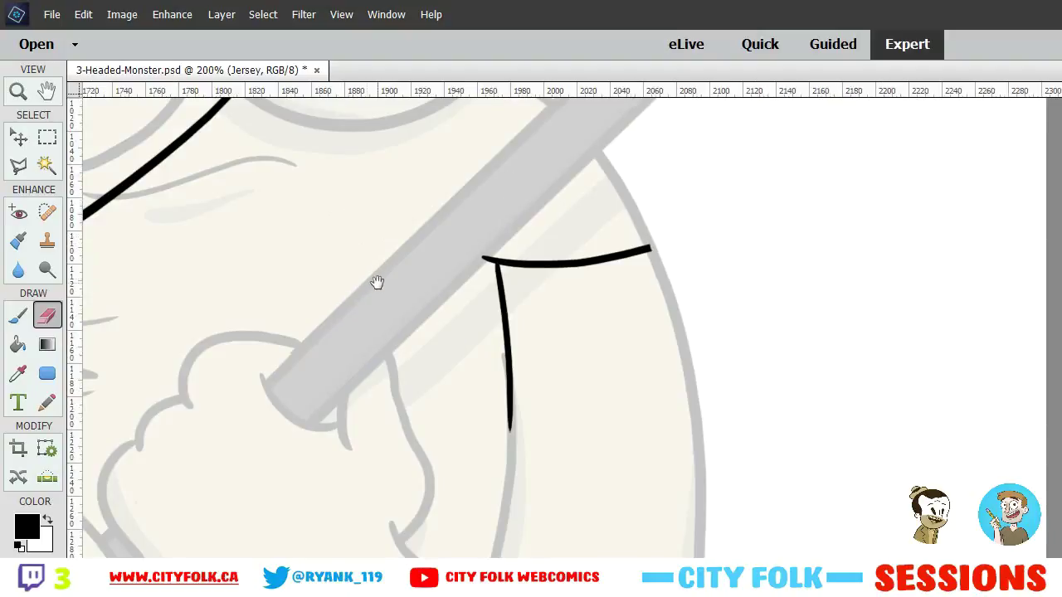
left_click_drag(377, 282, 509, 402)
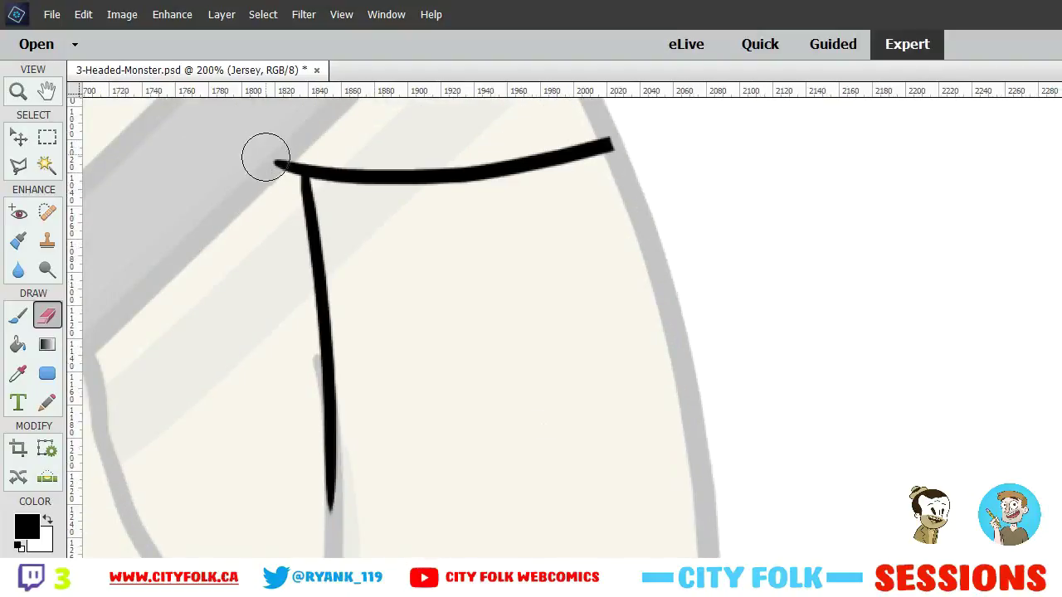
mouse_move(283, 135)
left_mouse_down()
mouse_move(269, 175)
mouse_move(280, 181)
left_mouse_up()
Erase the upper ends of the V-neck collar line so they stop at the outer heads' chin outlines
key("ctrl+minus")
key("ctrl+minus")
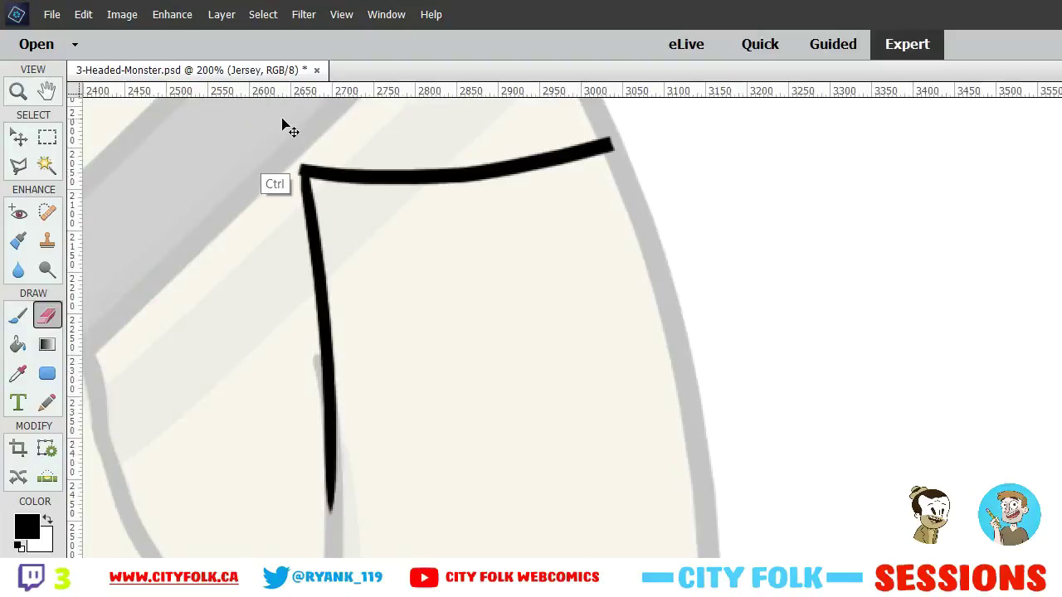
key("ctrl+minus")
key("ctrl+minus")
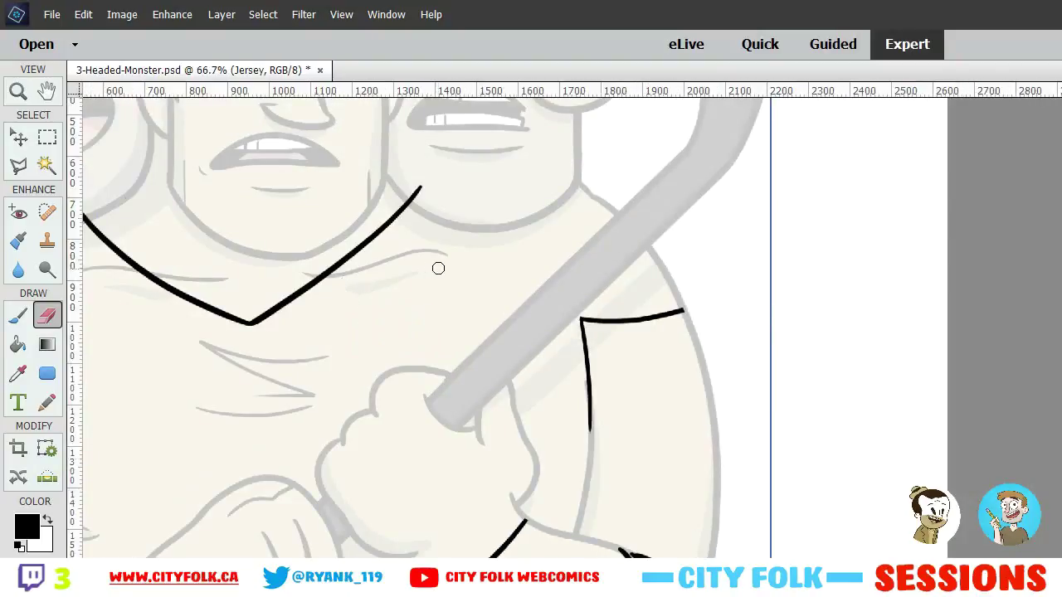
key("ctrl+minus")
key("ctrl+plus")
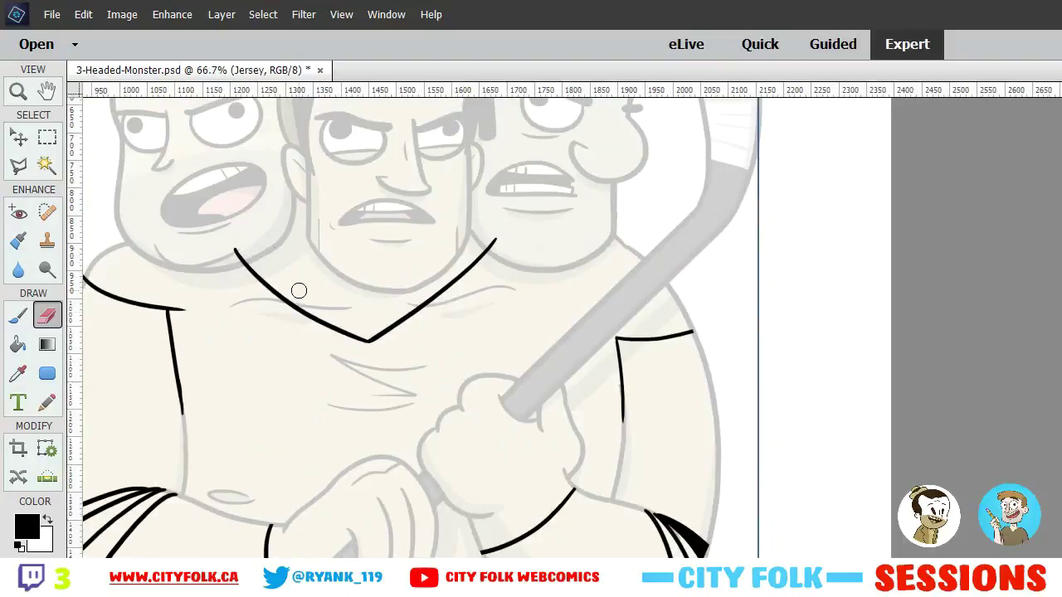
left_click_drag(321, 341, 393, 462)
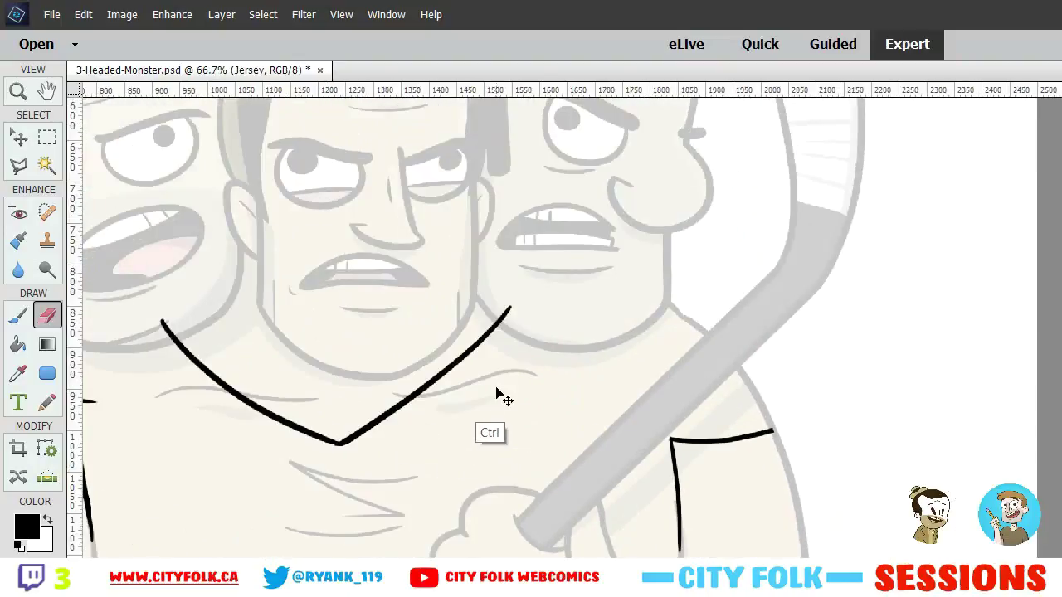
key("ctrl+plus")
left_click_drag(342, 362, 464, 459)
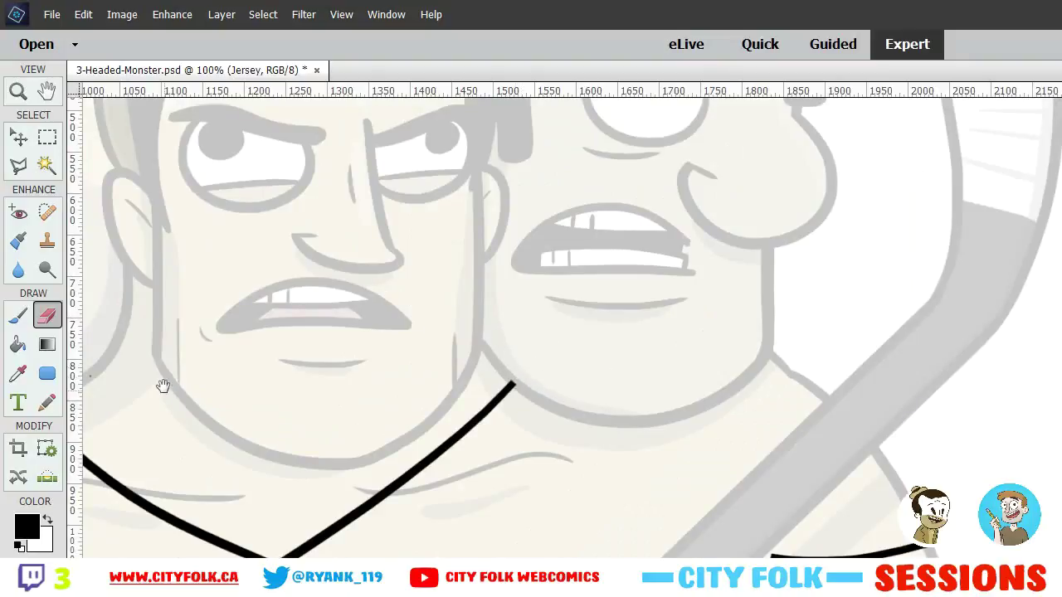
left_click_drag(163, 386, 469, 386)
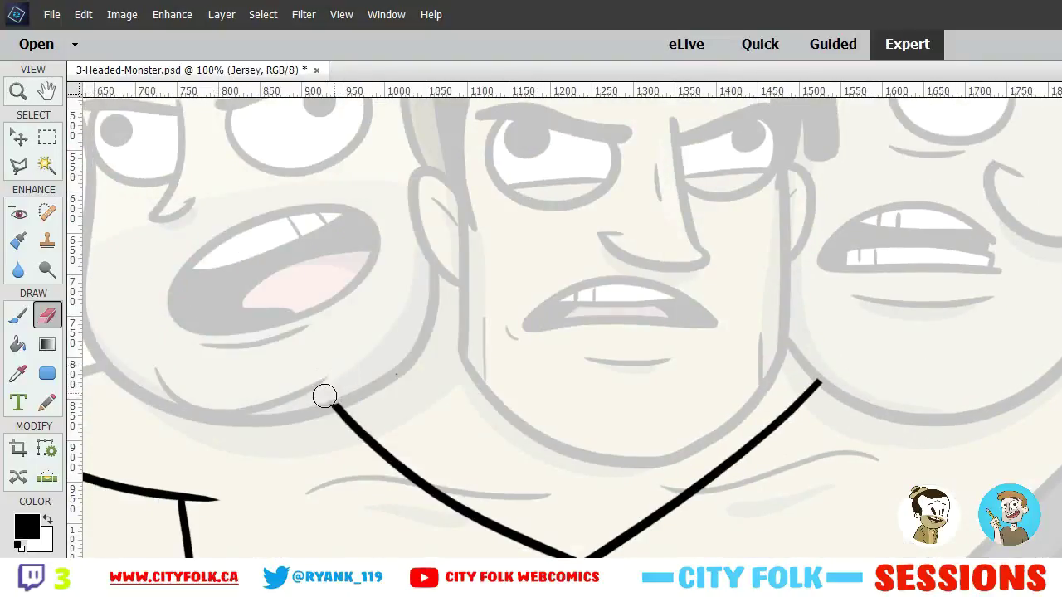
Paint a second black collar line inside the left arm of the V-neck, undoing and redrawing strokes until it runs roughly parallel
key("b")
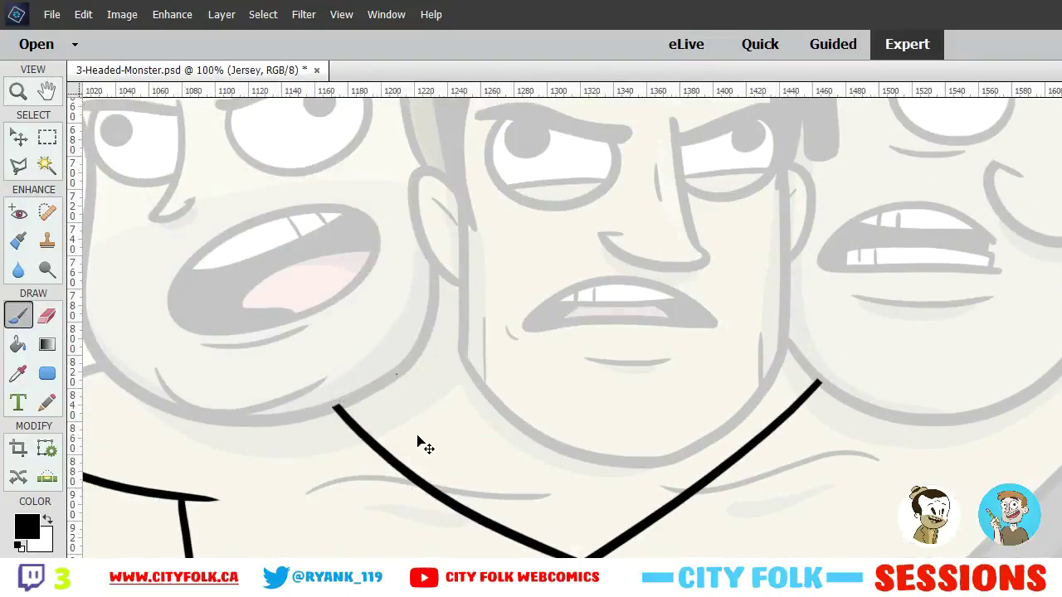
key("ctrl+plus")
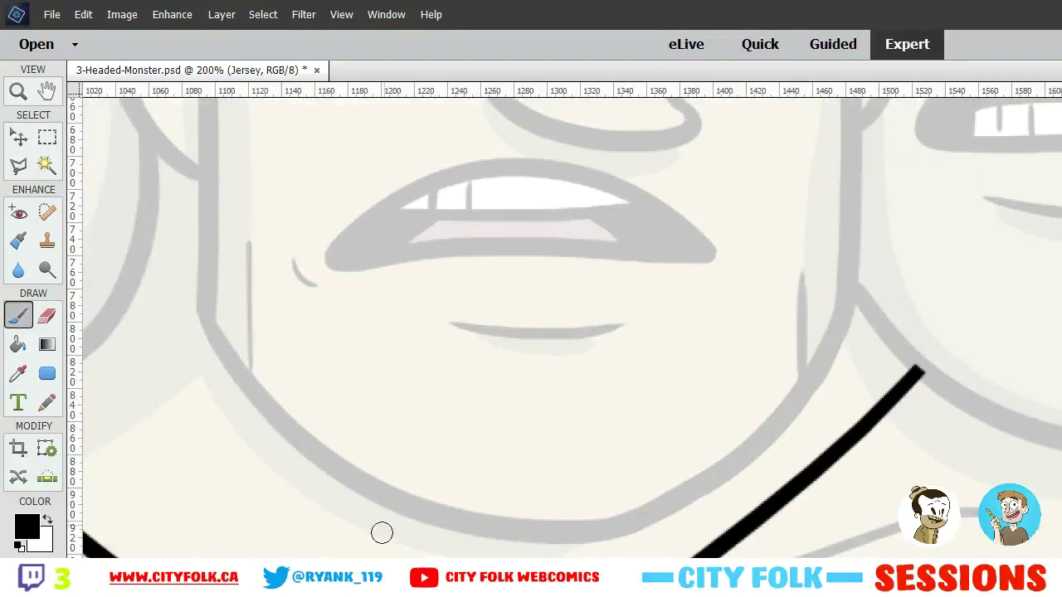
mouse_move(481, 501)
left_mouse_down()
mouse_move(580, 406)
mouse_move(597, 404)
left_mouse_up()
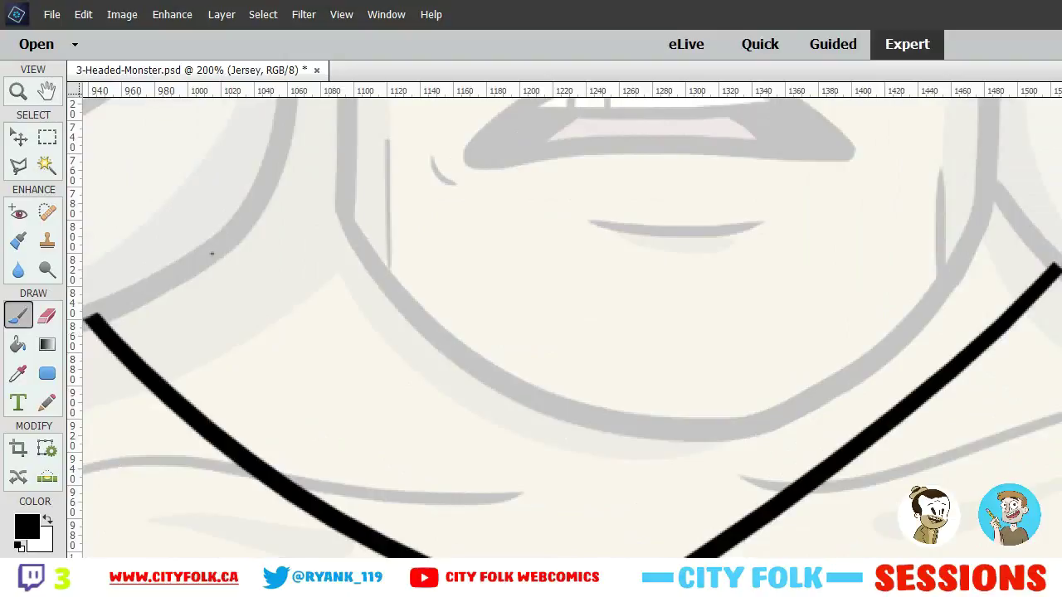
left_click_drag(511, 556, 83, 273)
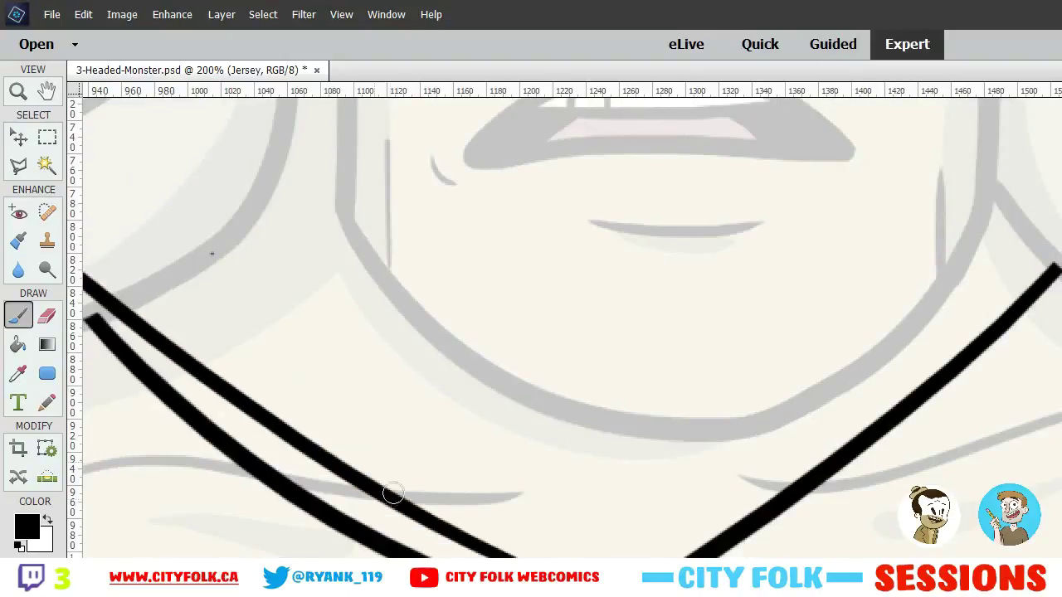
key("ctrl+z")
left_click_drag(510, 557, 83, 269)
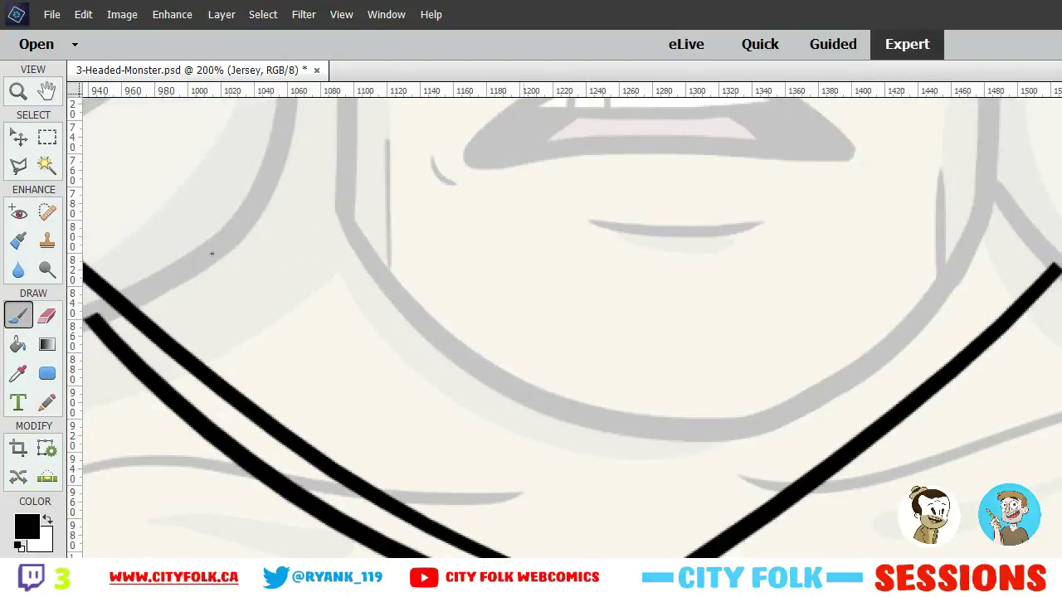
key("ctrl+z")
left_click_drag(507, 554, 94, 138)
key("ctrl+z")
mouse_move(508, 556)
left_mouse_down()
mouse_move(82, 244)
mouse_move(561, 556)
left_mouse_up()
key("ctrl+z")
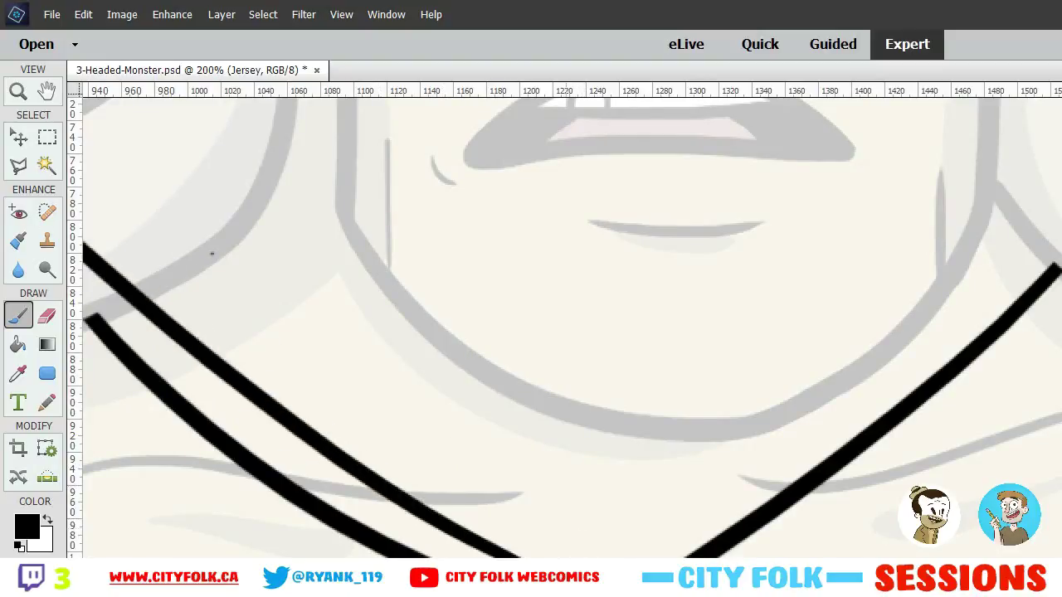
Paint the matching inner collar line along the right arm of the V-neck, redrawing it until the gap looks even
left_click_drag(1058, 247, 619, 556)
key("ctrl+z")
mouse_move(1046, 184)
left_mouse_down()
mouse_move(709, 479)
mouse_move(592, 555)
mouse_move(1060, 249)
left_mouse_up()
key("ctrl+z")
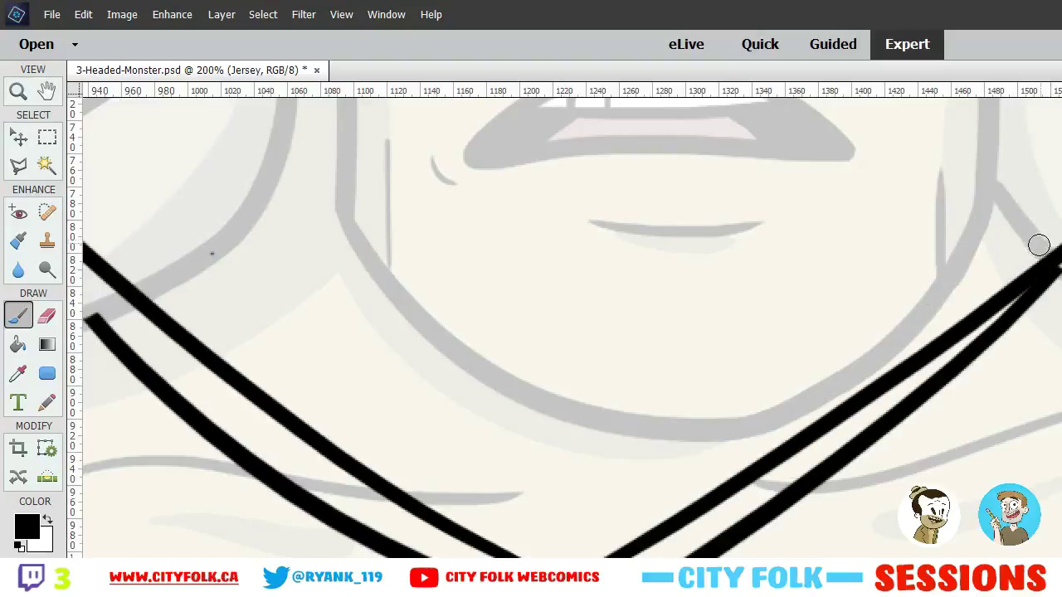
key("ctrl+z")
left_click_drag(617, 557, 1060, 219)
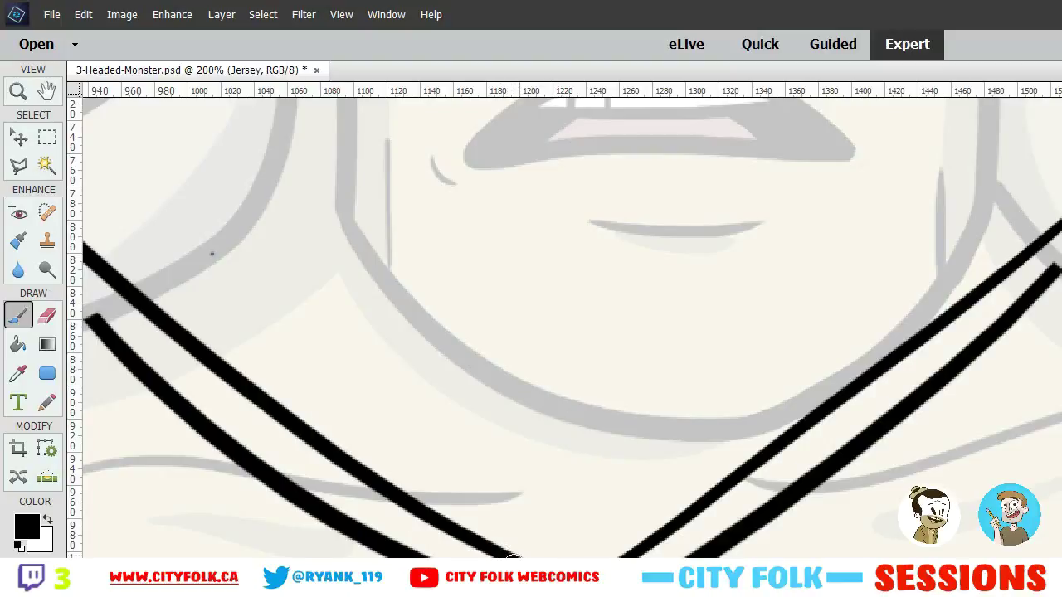
Paint a nearly horizontal black line joining the two inner collar lines just above the point of the V
left_click_drag(457, 523, 697, 537)
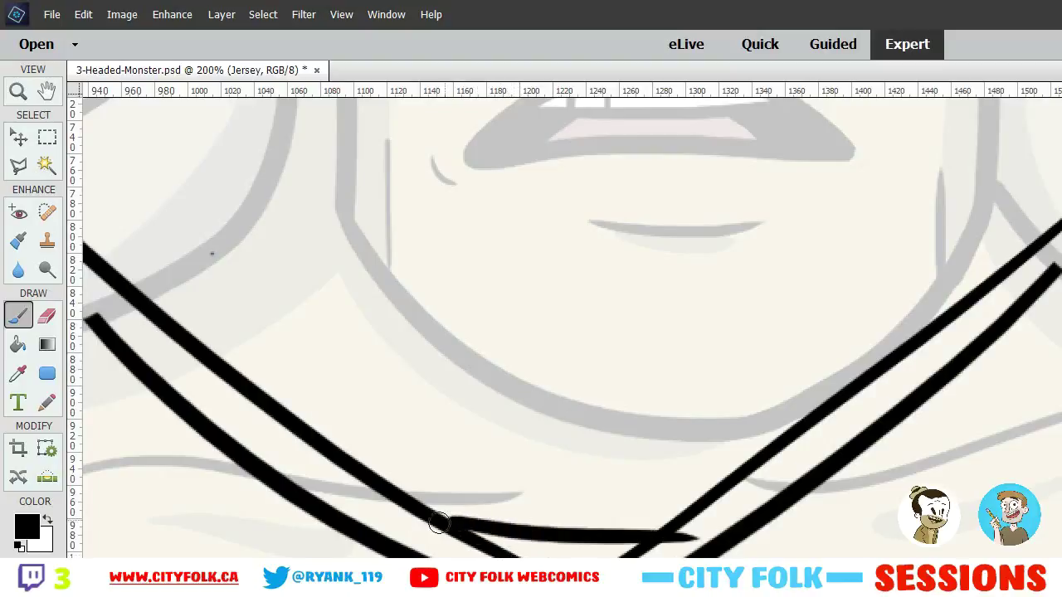
key("ctrl+z")
left_click_drag(441, 522, 699, 522)
key("ctrl+z")
left_click_drag(455, 525, 693, 525)
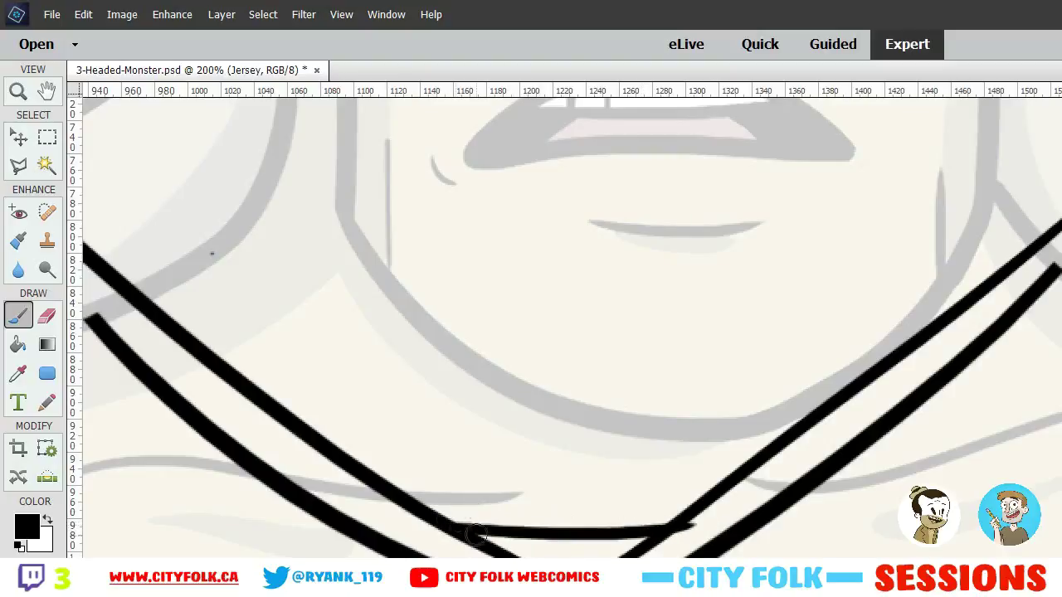
Fill the small triangle between the horizontal line and the inner collar lines with black
left_click(18, 346)
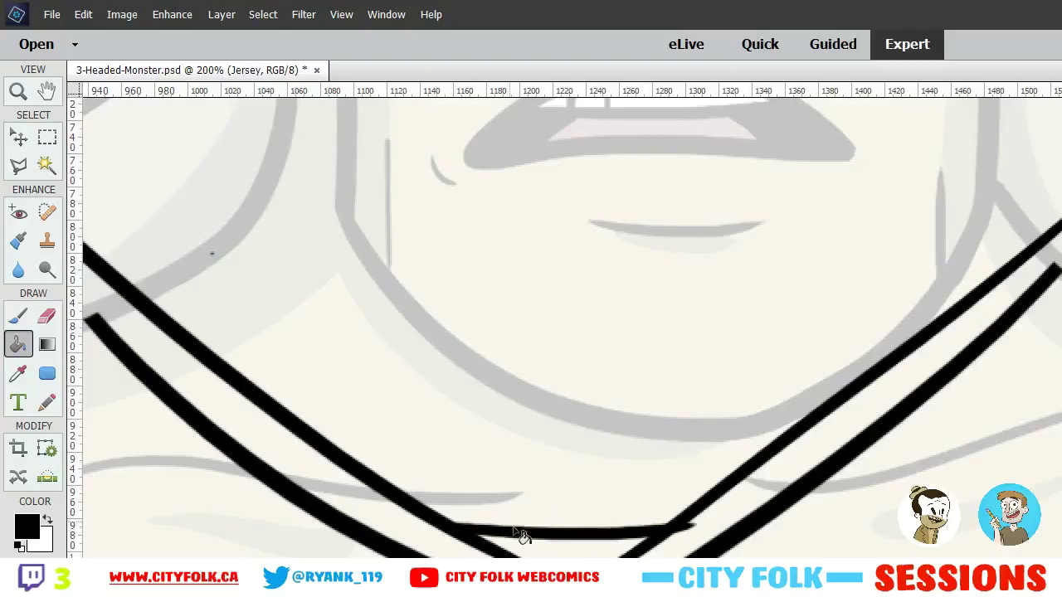
left_click(558, 553)
left_click(17, 320)
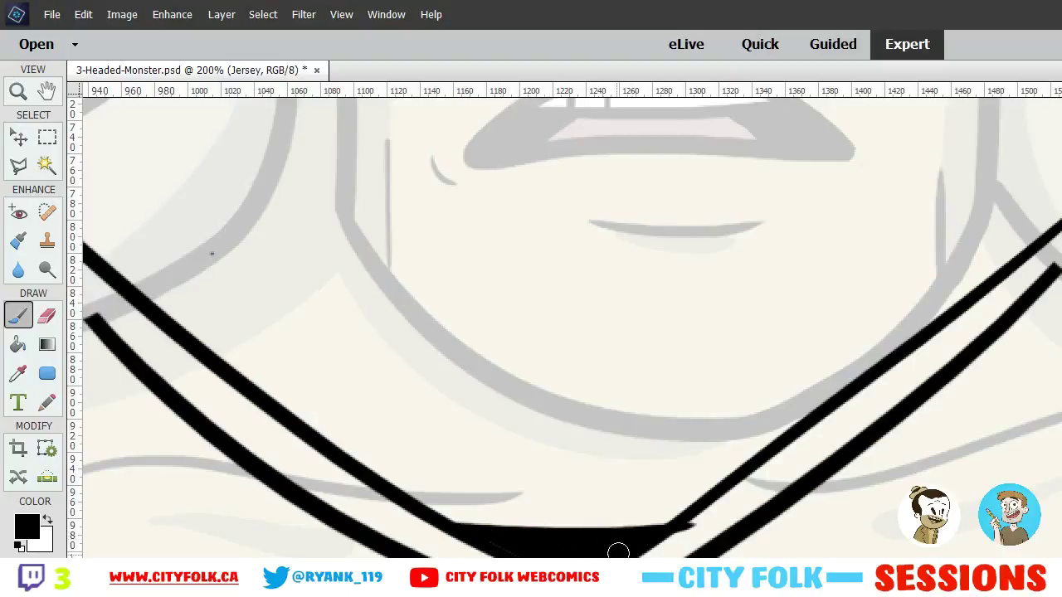
Set the Eraser to the hard round 13 px brush from Default Brushes
left_click(47, 315)
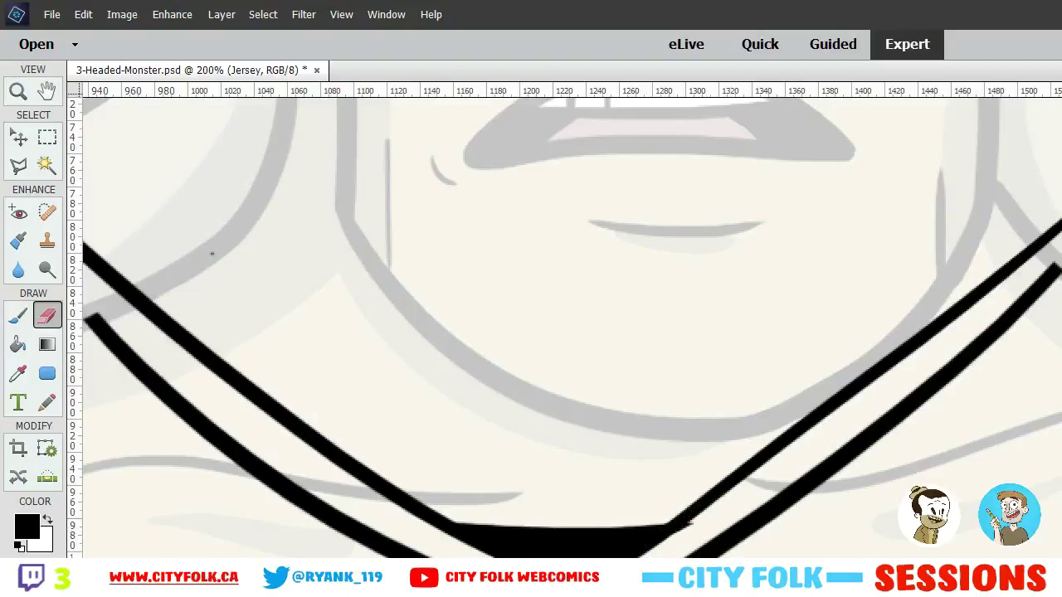
right_click(211, 255)
left_click(288, 364)
left_click(293, 390)
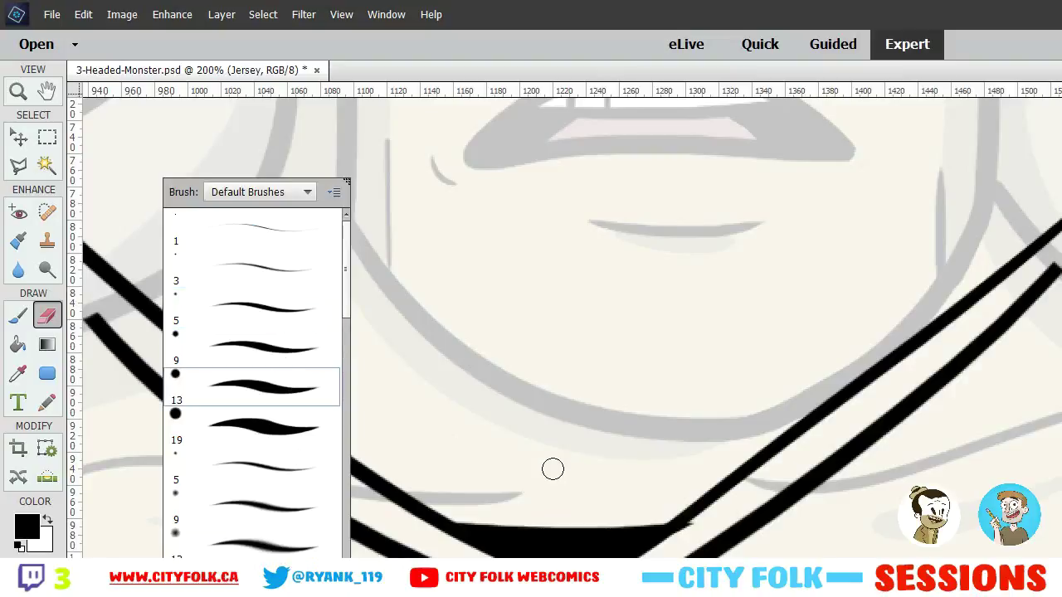
left_click(553, 469)
Clean up the edges of the black triangle above the point of the V-neck
key("ctrl+equal")
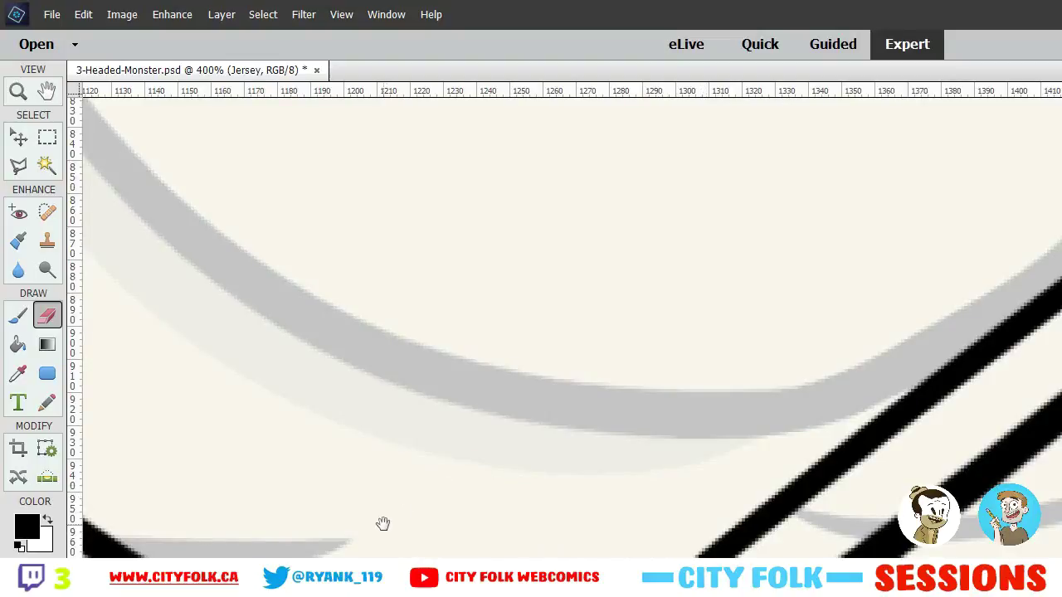
left_click_drag(382, 523, 364, 282)
mouse_move(421, 509)
left_mouse_down()
mouse_move(473, 526)
mouse_move(351, 531)
left_mouse_up()
left_click(9, 318)
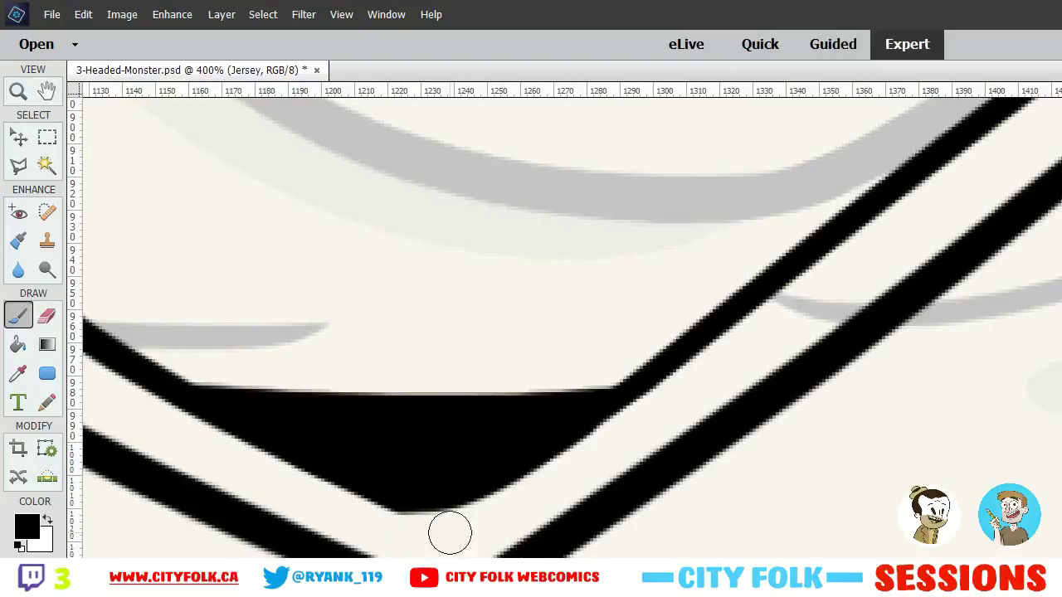
left_click(43, 320)
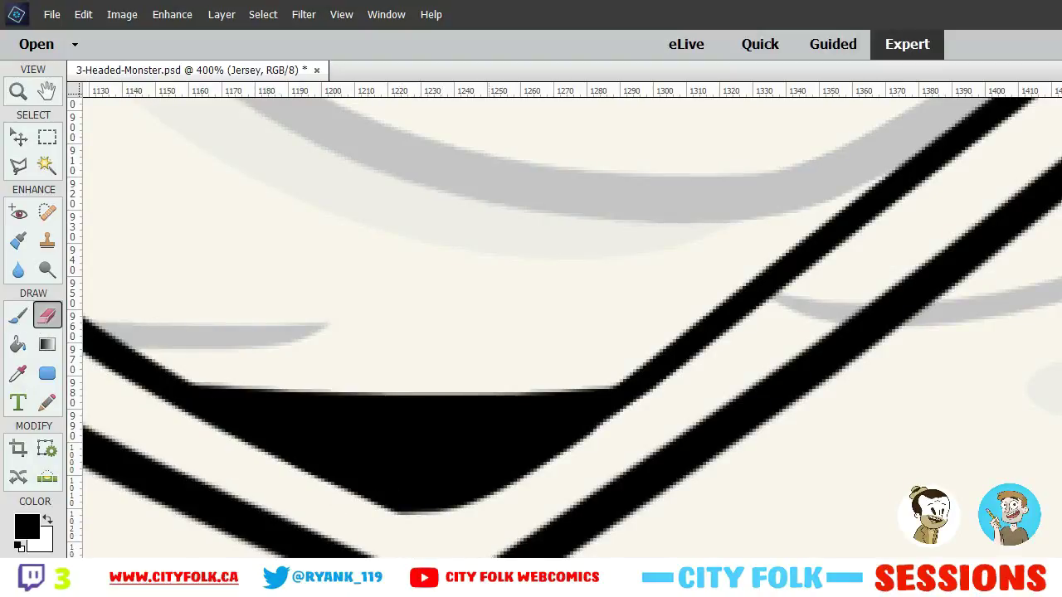
Erase the overshooting upper ends of both inner collar lines so they end where the outer collar lines do
left_click_drag(723, 187, 385, 437)
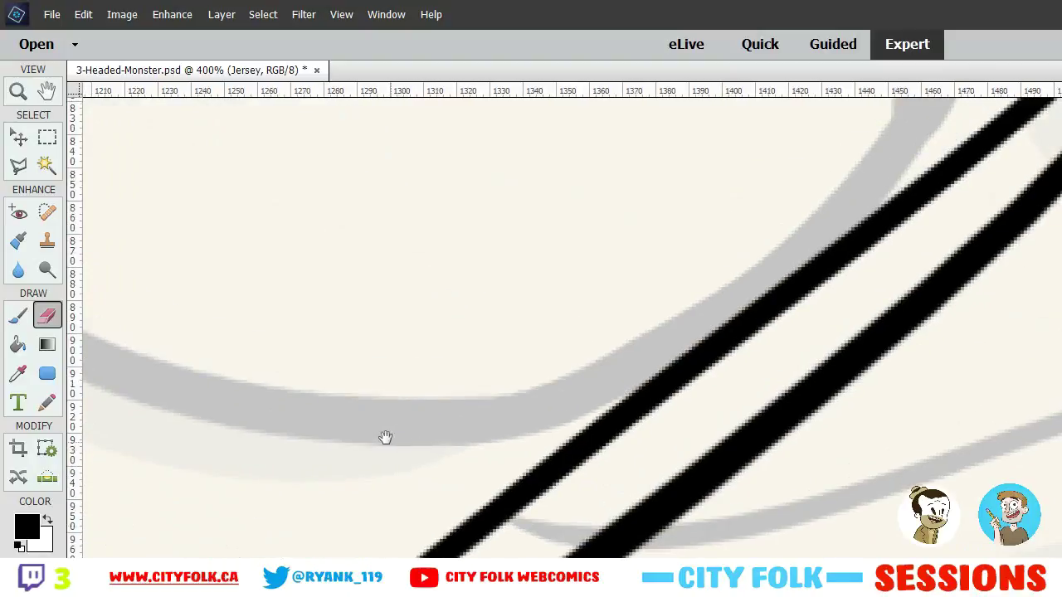
key("ctrl+minus")
key("ctrl+minus")
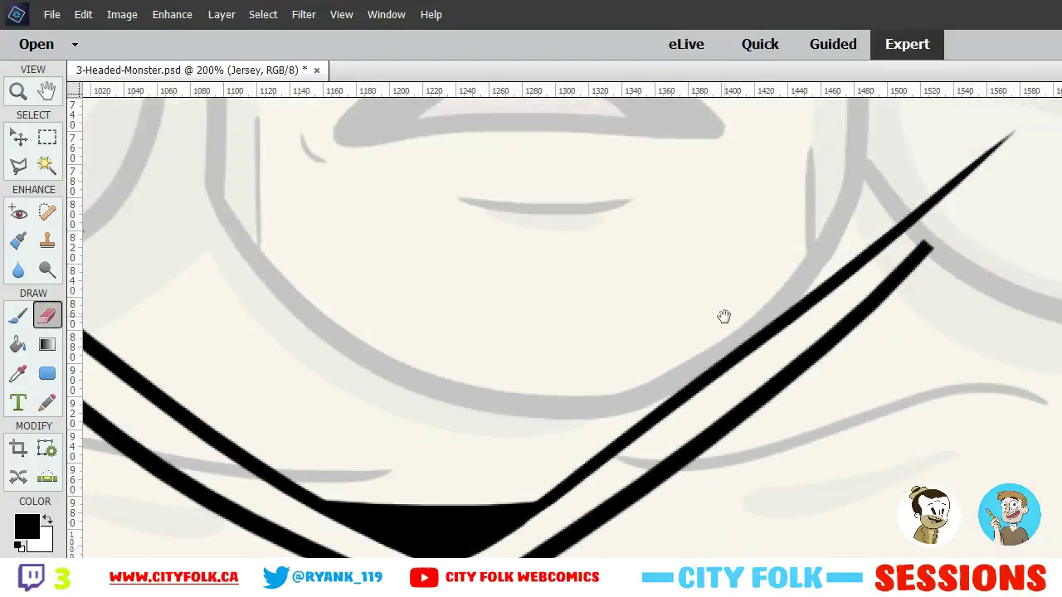
left_click_drag(665, 343, 621, 365)
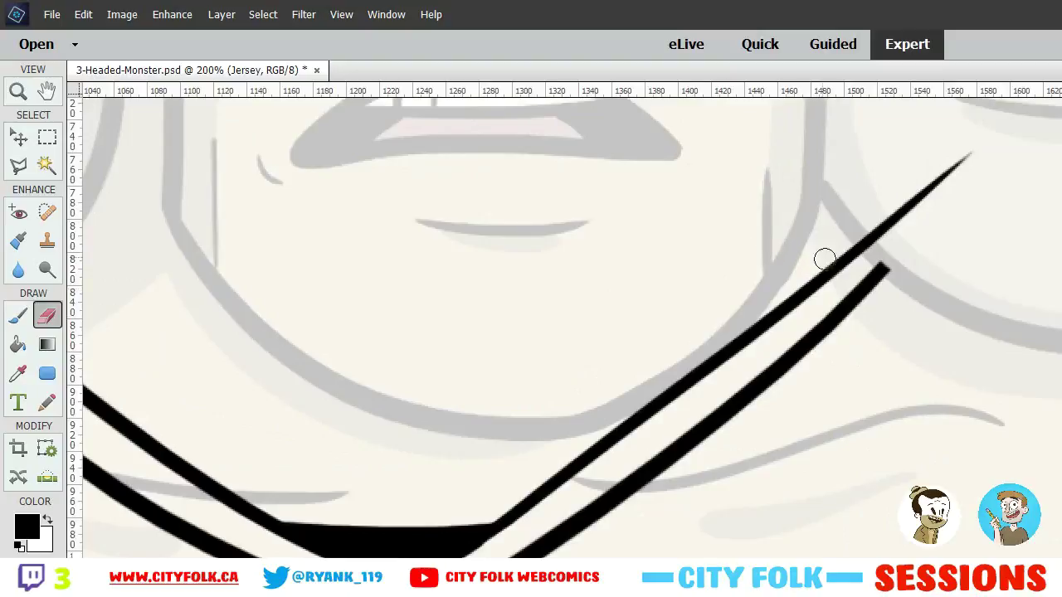
mouse_move(888, 251)
left_mouse_down()
mouse_move(938, 171)
mouse_move(907, 208)
left_mouse_up()
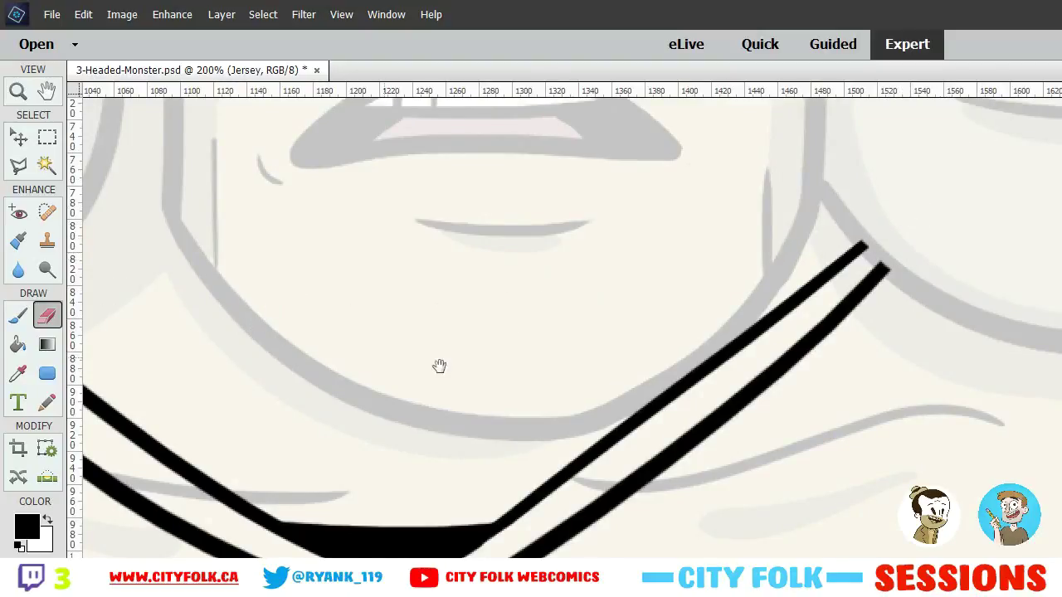
left_click_drag(440, 366, 643, 348)
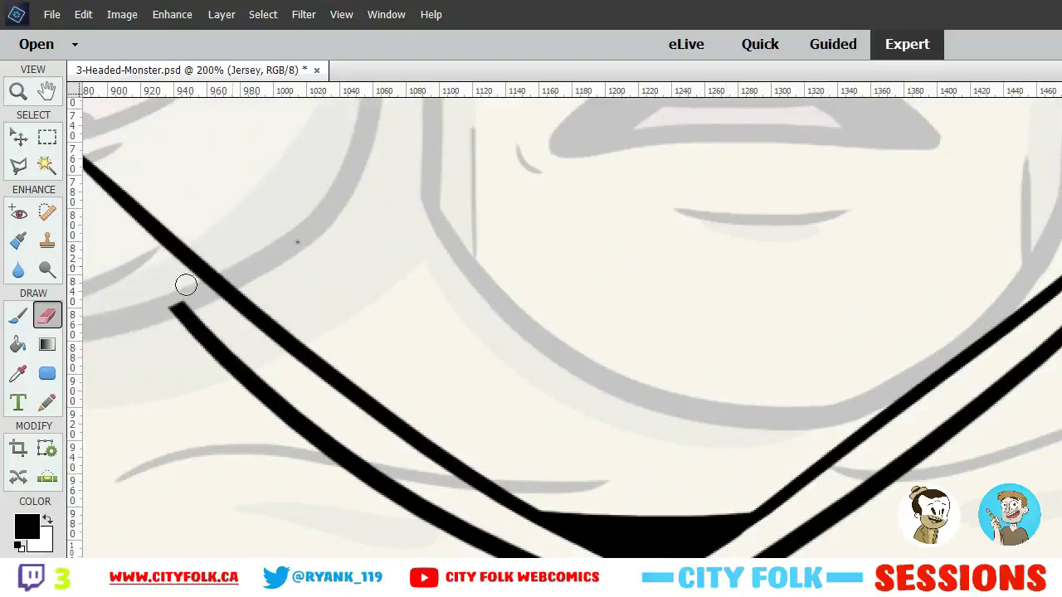
left_click_drag(188, 284, 221, 263)
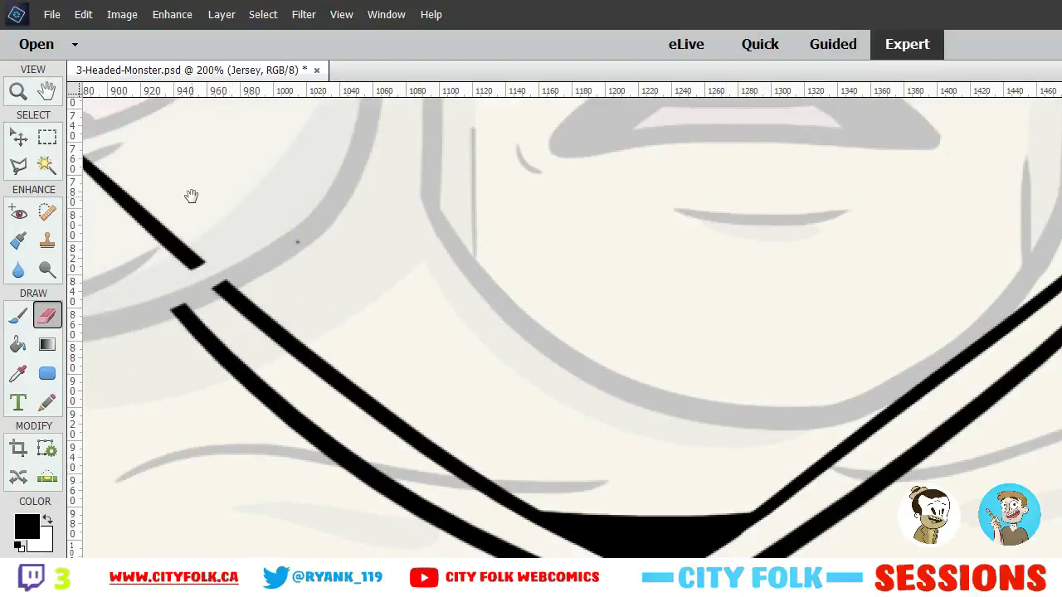
left_click_drag(191, 197, 390, 320)
mouse_move(302, 307)
left_mouse_down()
mouse_move(393, 387)
mouse_move(382, 370)
left_mouse_up()
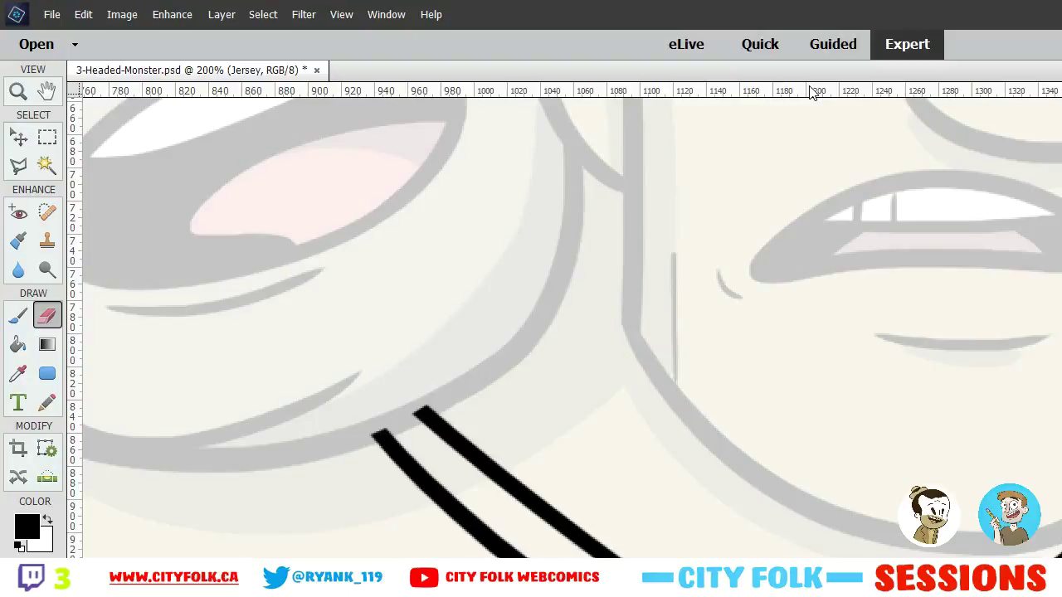
Select the whole V-neck collar with a rectangular marquee, move it slightly right and up with Free Transform, and deselect it
key("ctrl+minus")
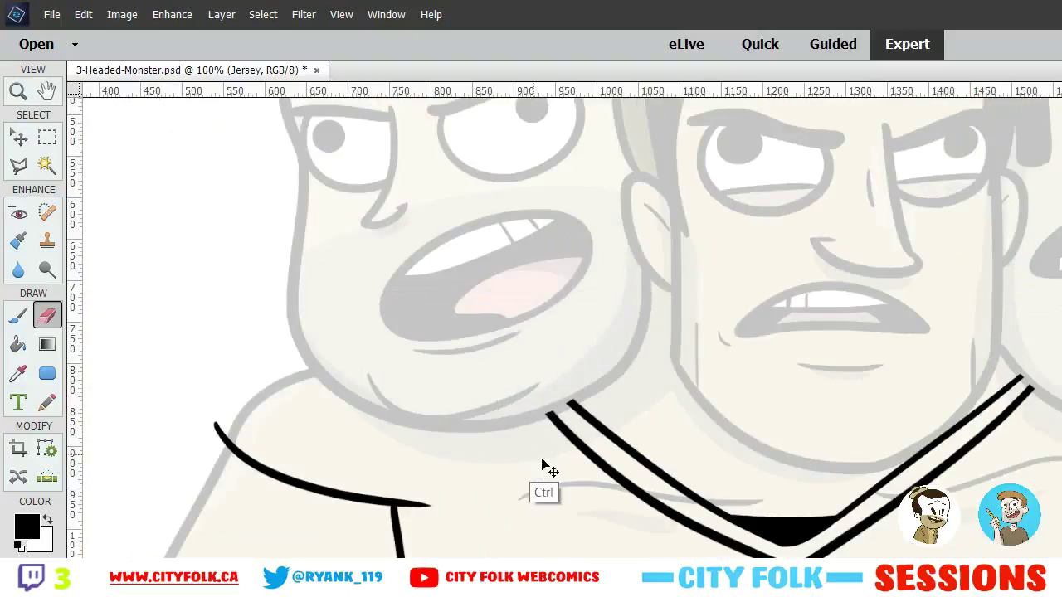
key("ctrl+minus")
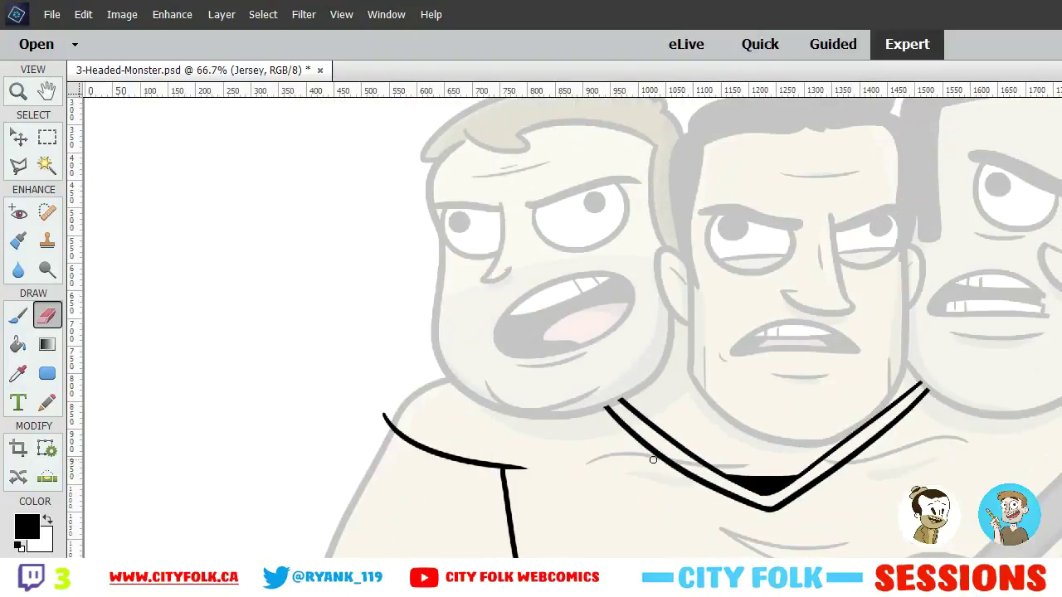
key("ctrl+minus")
key("ctrl+equal")
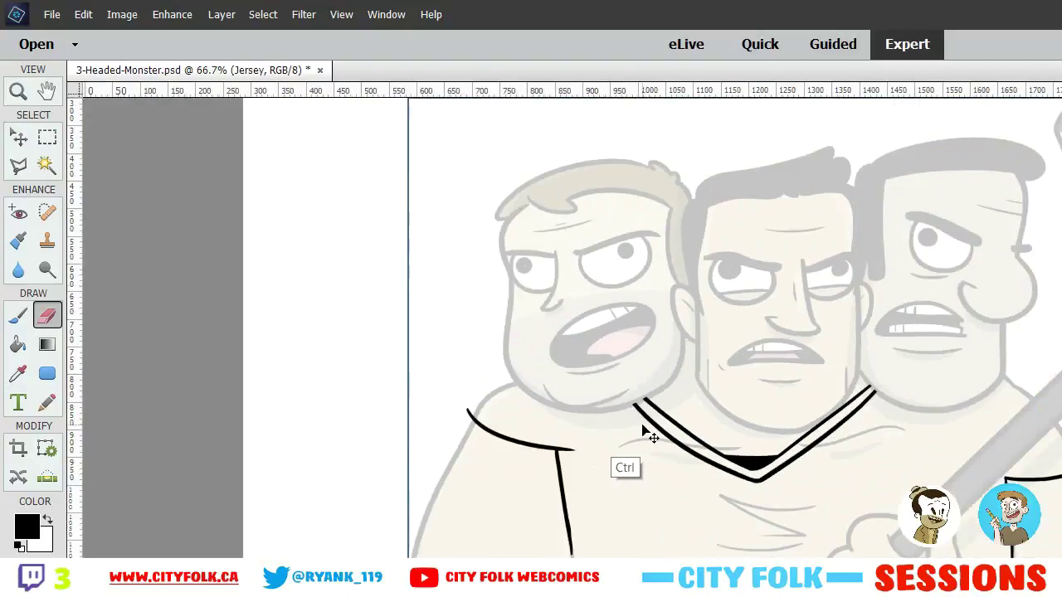
key("ctrl+equal")
left_click_drag(689, 490, 463, 436)
left_click(47, 139)
left_click_drag(313, 227, 922, 555)
left_click_drag(604, 444, 627, 421)
right_click(621, 520)
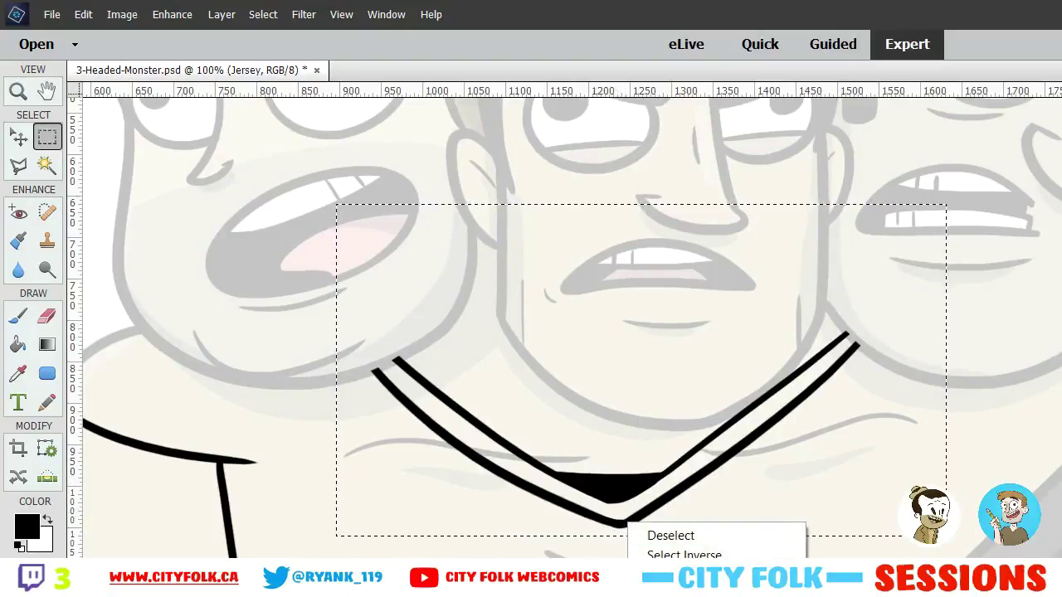
left_click(680, 593)
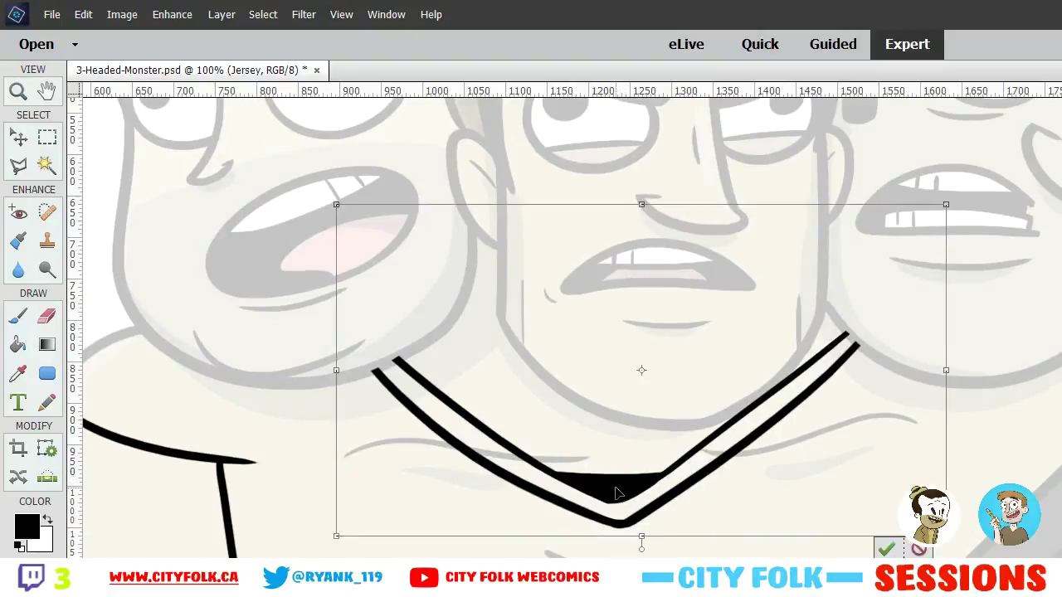
mouse_move(615, 492)
left_mouse_down()
mouse_move(661, 488)
mouse_move(633, 487)
left_mouse_up()
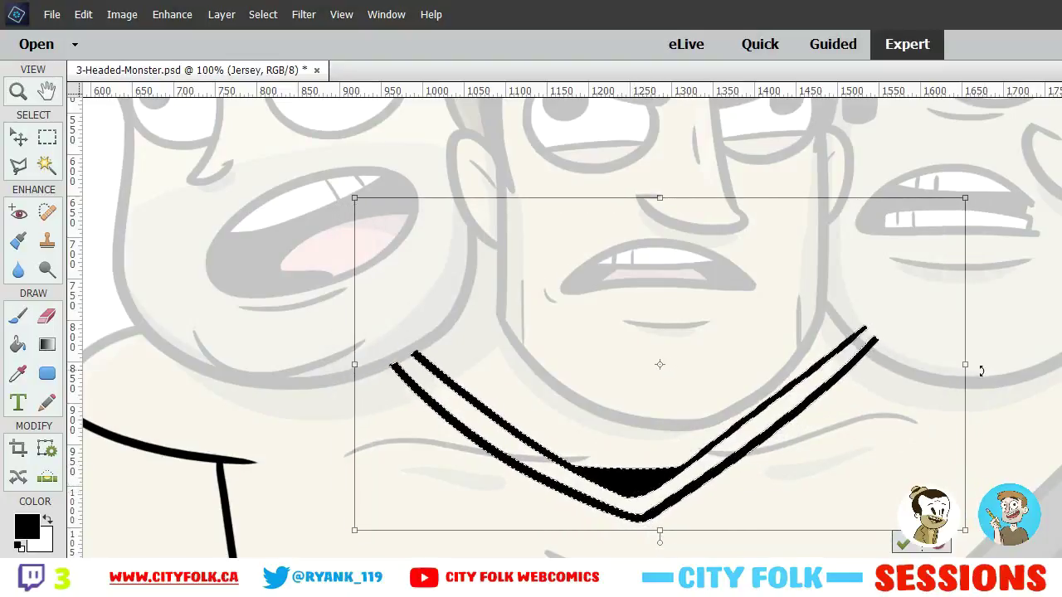
left_click(901, 545)
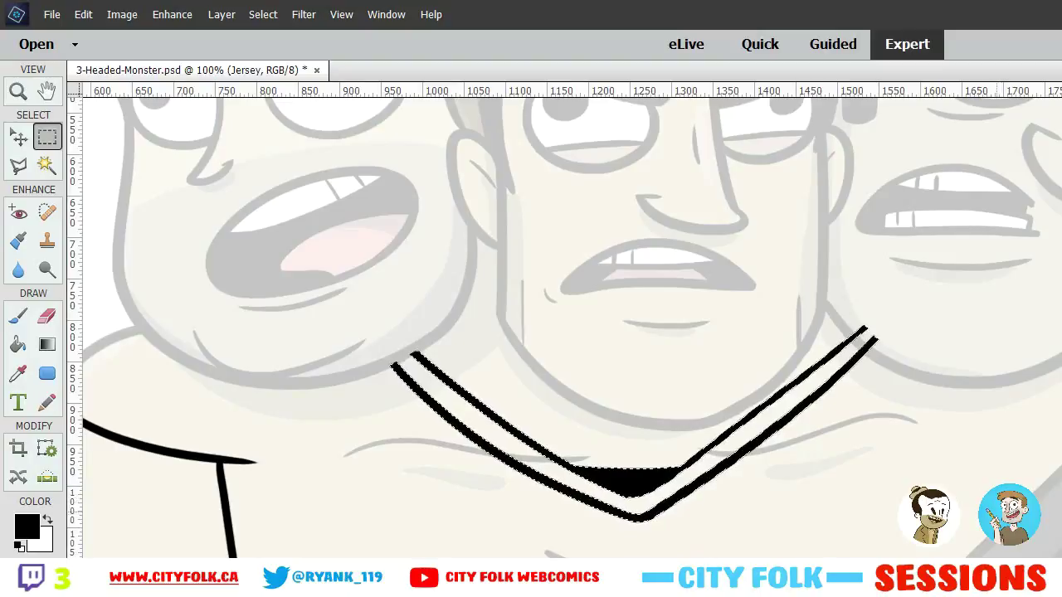
left_click(885, 469)
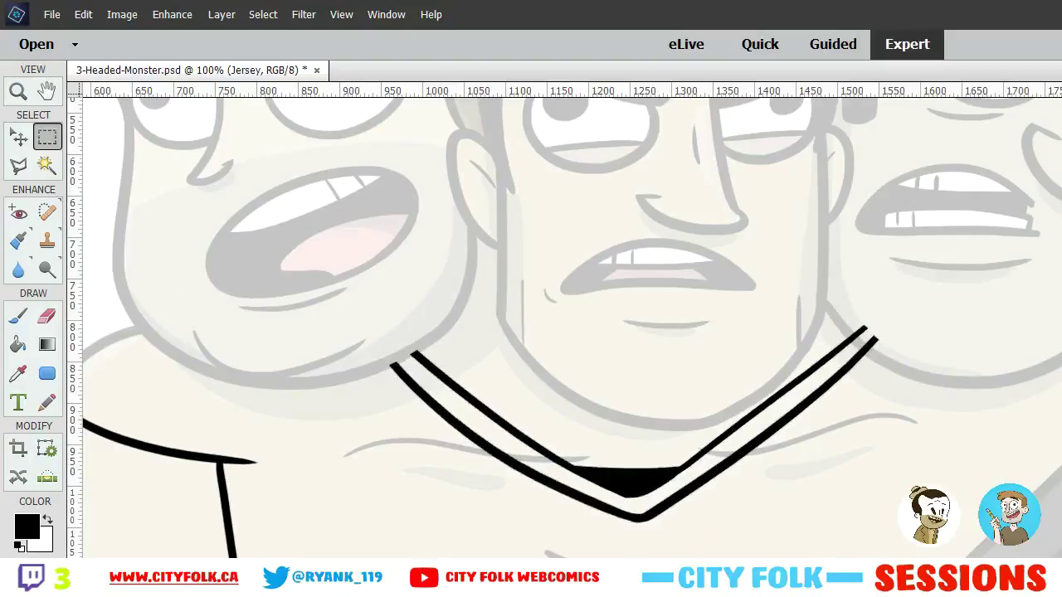
Erase the overshooting ends of the left shoulder seam at the arm outline and at the sleeve seam corner
left_click(22, 141)
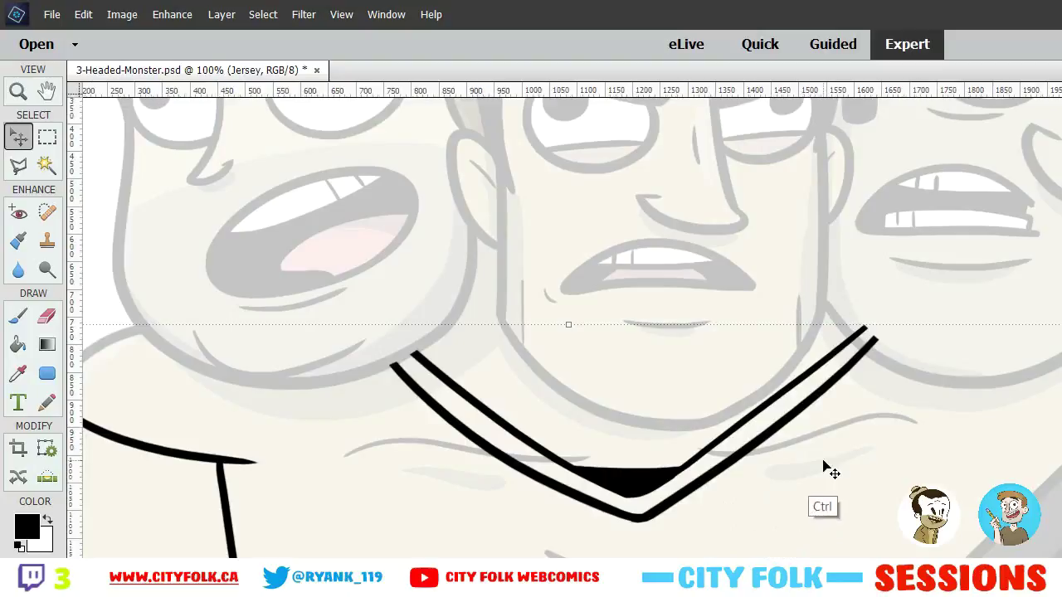
key("ctrl+minus")
key("ctrl+equal")
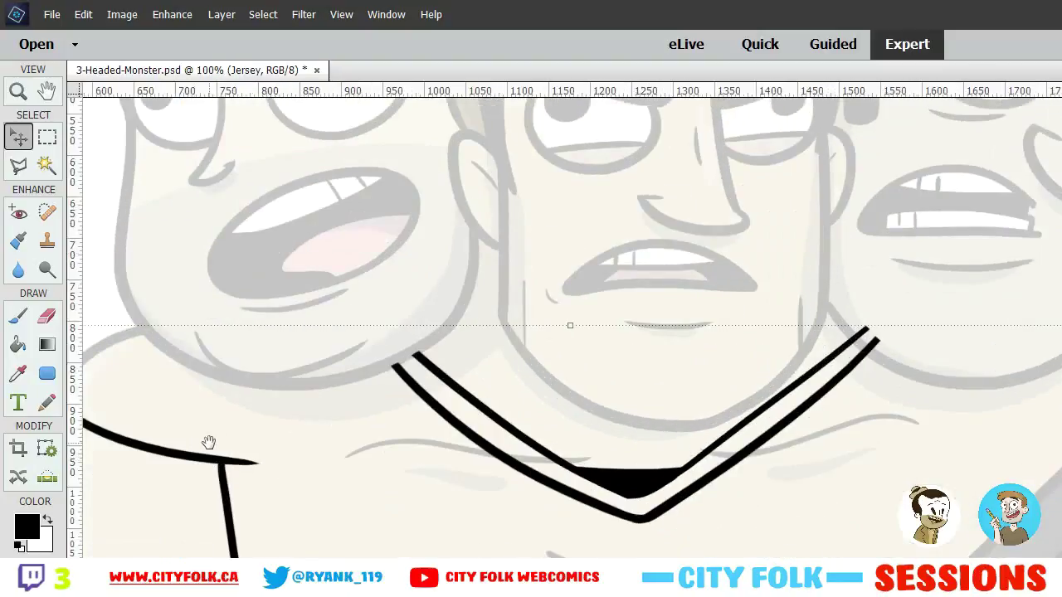
left_click_drag(208, 442, 526, 344)
left_click(47, 315)
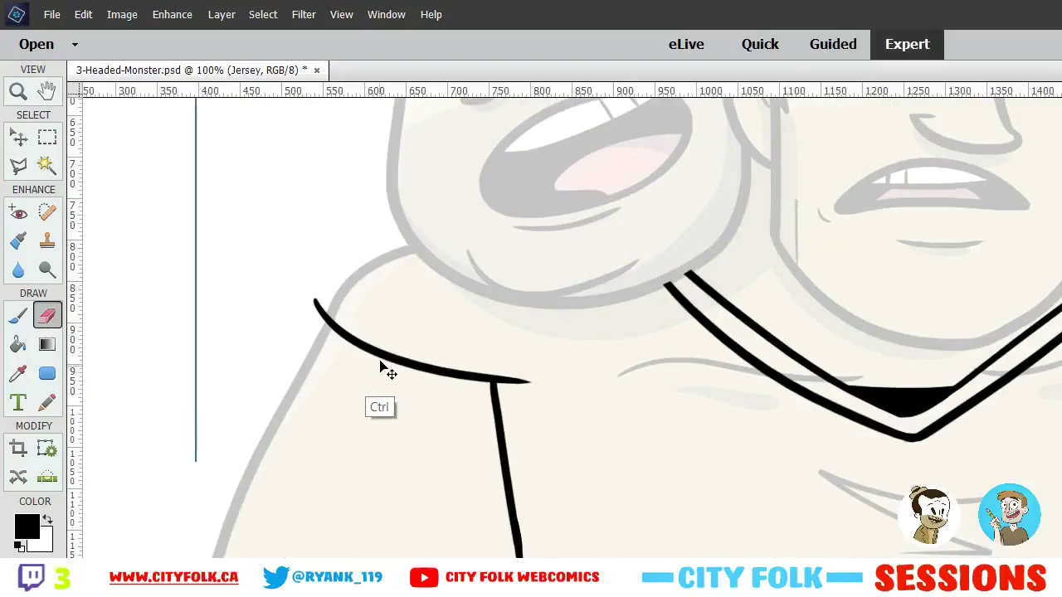
key("ctrl+equal")
key("ctrl+equal")
mouse_move(275, 336)
left_mouse_down()
mouse_move(480, 348)
mouse_move(562, 373)
left_mouse_up()
mouse_move(498, 372)
left_mouse_down()
mouse_move(448, 373)
mouse_move(421, 352)
mouse_move(417, 401)
left_mouse_up()
left_click_drag(410, 348, 417, 394)
mouse_move(211, 265)
left_mouse_down()
mouse_move(261, 296)
mouse_move(595, 412)
left_mouse_up()
mouse_move(249, 332)
left_mouse_down()
mouse_move(296, 315)
mouse_move(280, 393)
left_mouse_up()
Switch to the Inks layer and erase over the small oval crease on the belly so its outline turns white
key("ctrl+minus")
key("ctrl+minus")
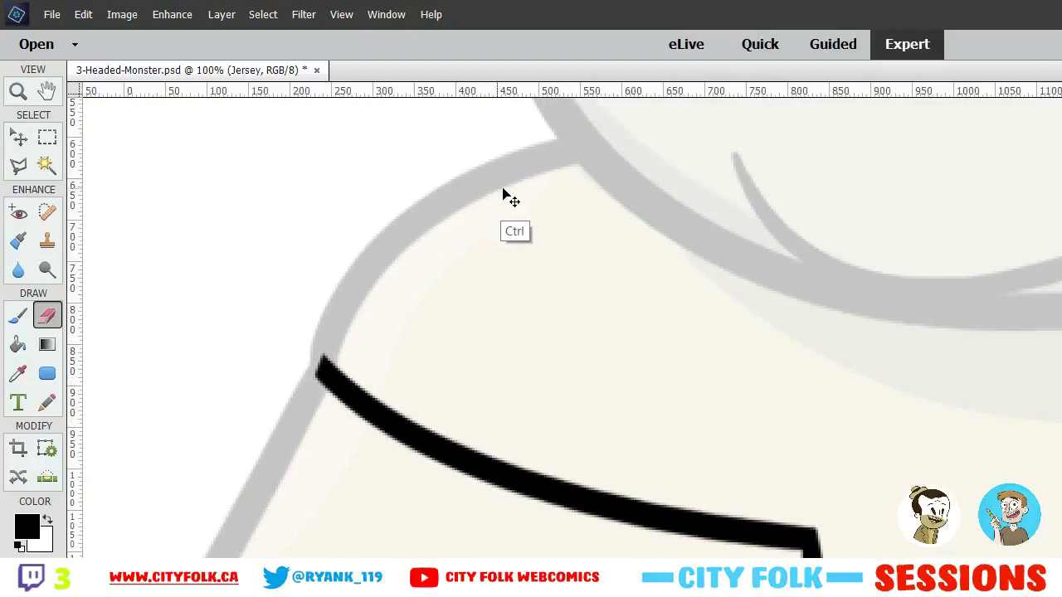
key("ctrl+minus")
key("ctrl+minus")
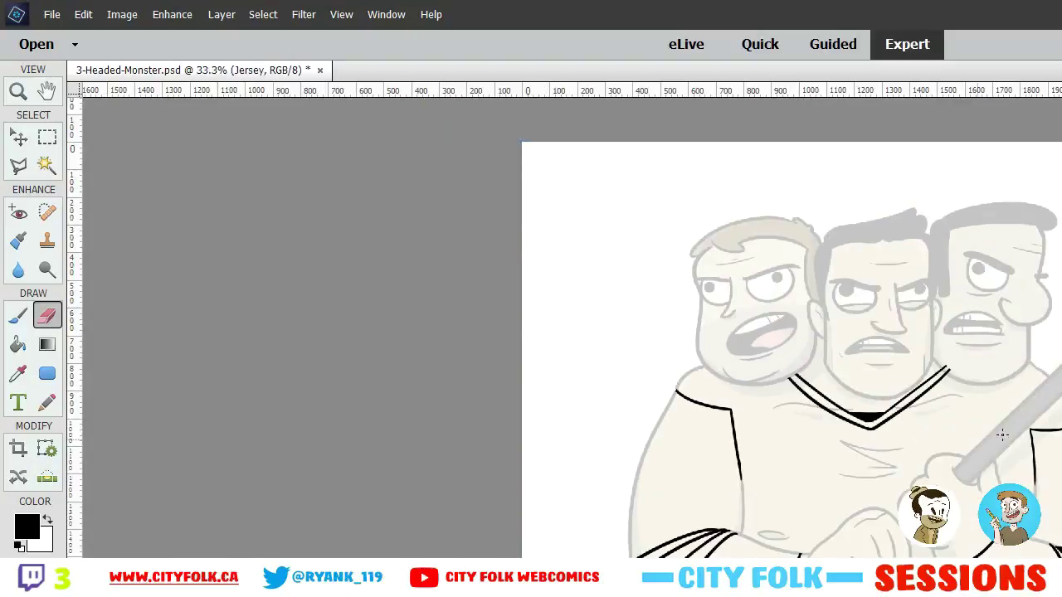
key("ctrl+e")
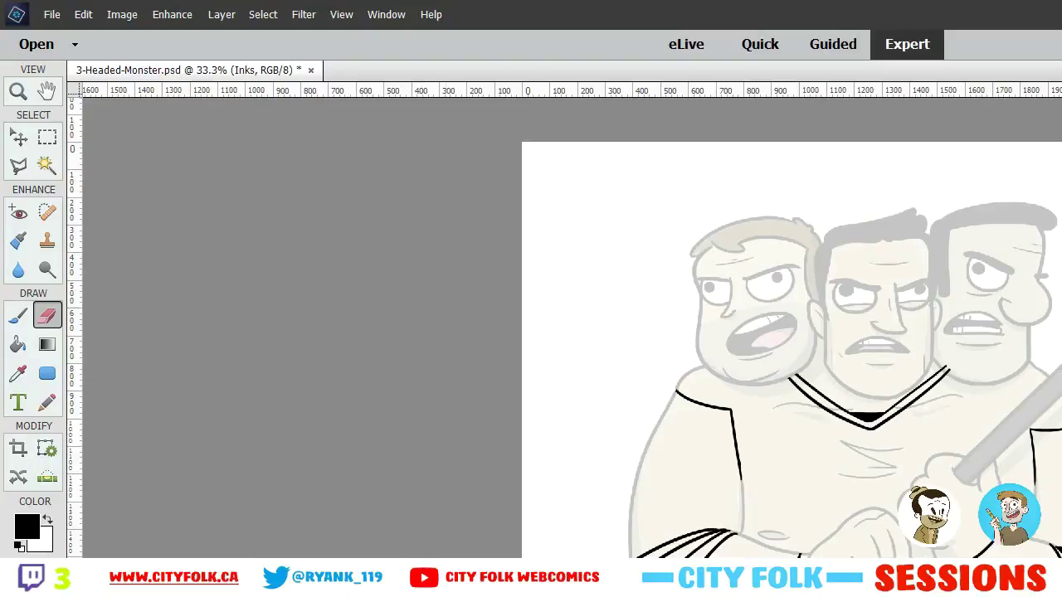
key("ctrl+plus")
left_click_drag(699, 531, 391, 318)
key("ctrl+plus")
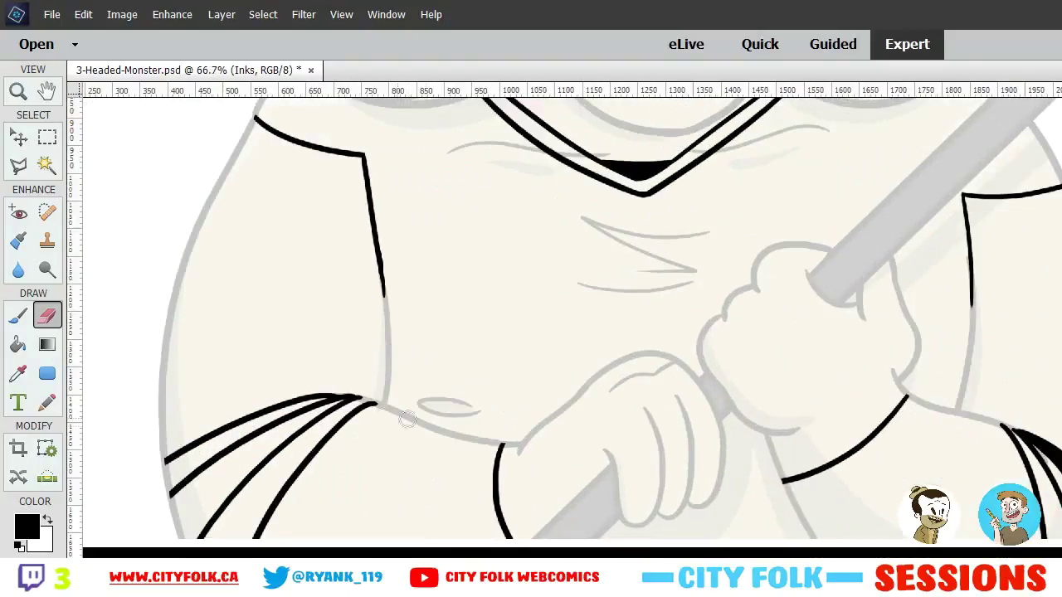
key("ctrl+plus")
left_click_drag(311, 343, 433, 291)
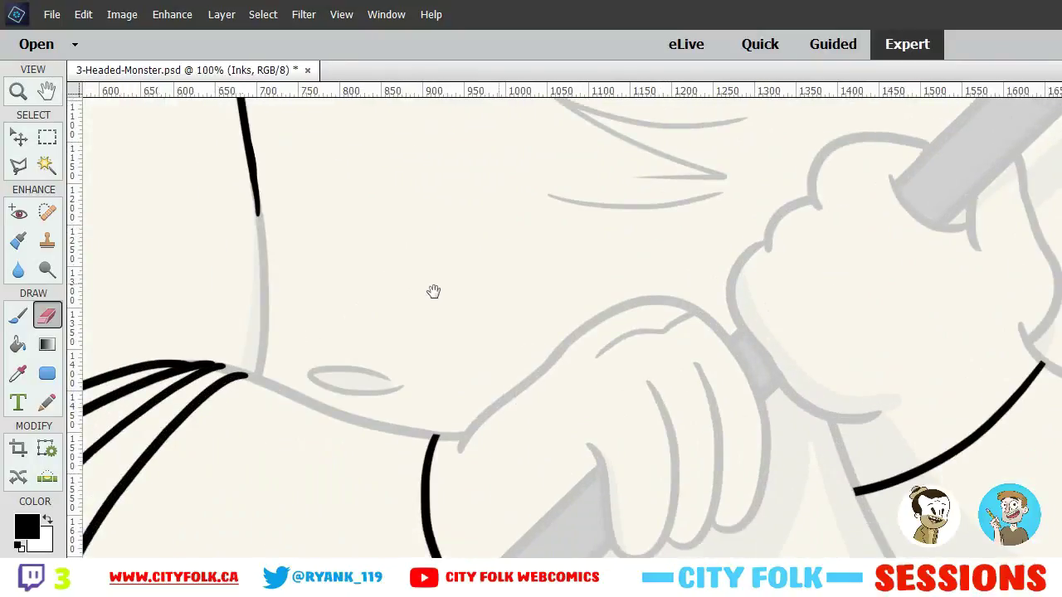
mouse_move(393, 362)
left_mouse_down()
mouse_move(371, 349)
mouse_move(442, 372)
mouse_move(388, 371)
left_mouse_up()
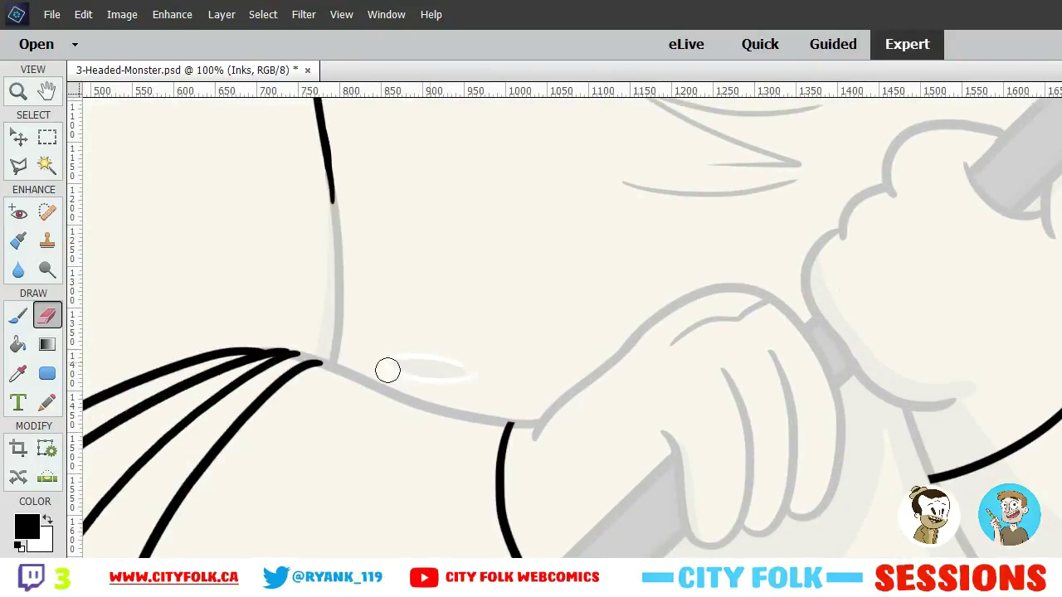
Erase over the chest crease lines and both collarbone lines on the Inks layer so they turn white
mouse_move(865, 235)
left_mouse_down()
mouse_move(678, 246)
mouse_move(695, 370)
left_mouse_up()
mouse_move(632, 262)
left_mouse_down()
mouse_move(518, 264)
mouse_move(452, 246)
mouse_move(574, 311)
mouse_move(627, 324)
mouse_move(561, 329)
mouse_move(587, 333)
mouse_move(579, 356)
mouse_move(438, 346)
left_mouse_up()
left_click_drag(446, 248, 505, 389)
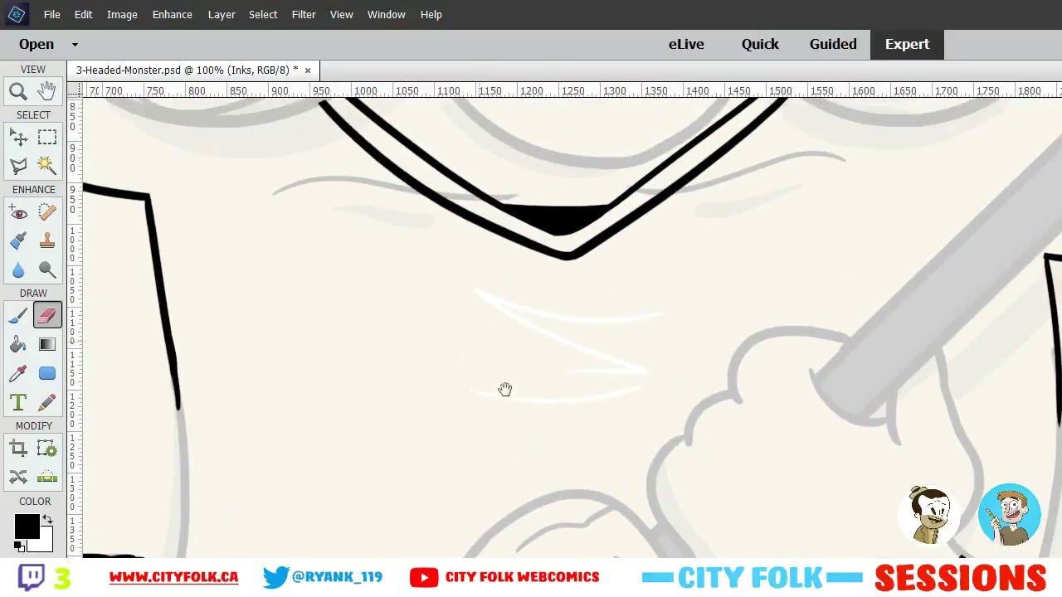
mouse_move(510, 307)
left_mouse_down()
mouse_move(406, 285)
mouse_move(279, 303)
left_mouse_up()
mouse_move(759, 285)
left_mouse_down()
mouse_move(672, 293)
mouse_move(908, 264)
left_mouse_up()
left_click_drag(572, 287, 464, 294)
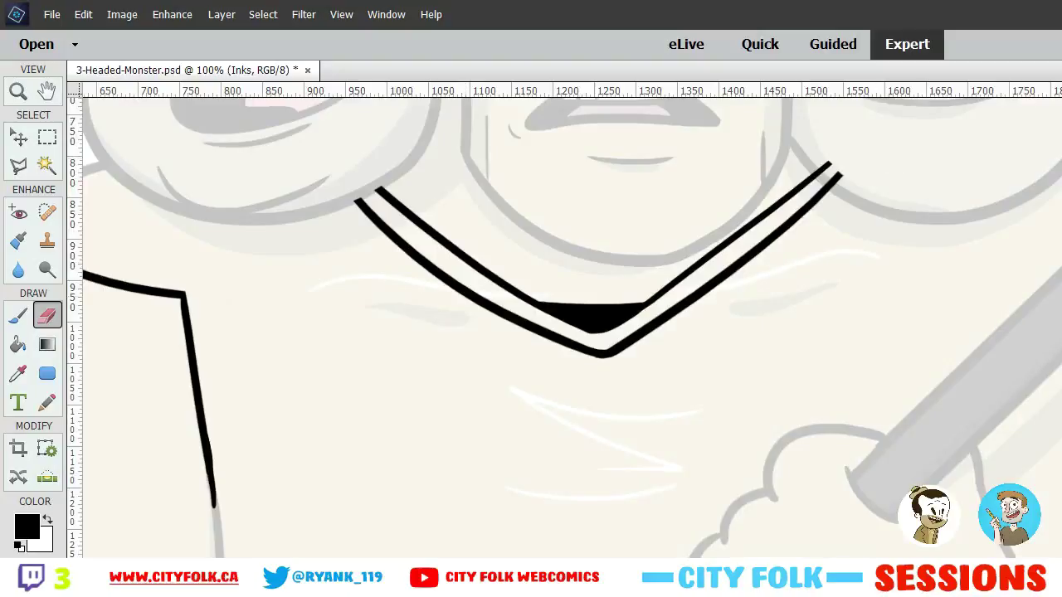
On the Jersey layer, trim the upper ends of the right collar lines at the outline of the right head
left_click_drag(812, 149, 834, 176)
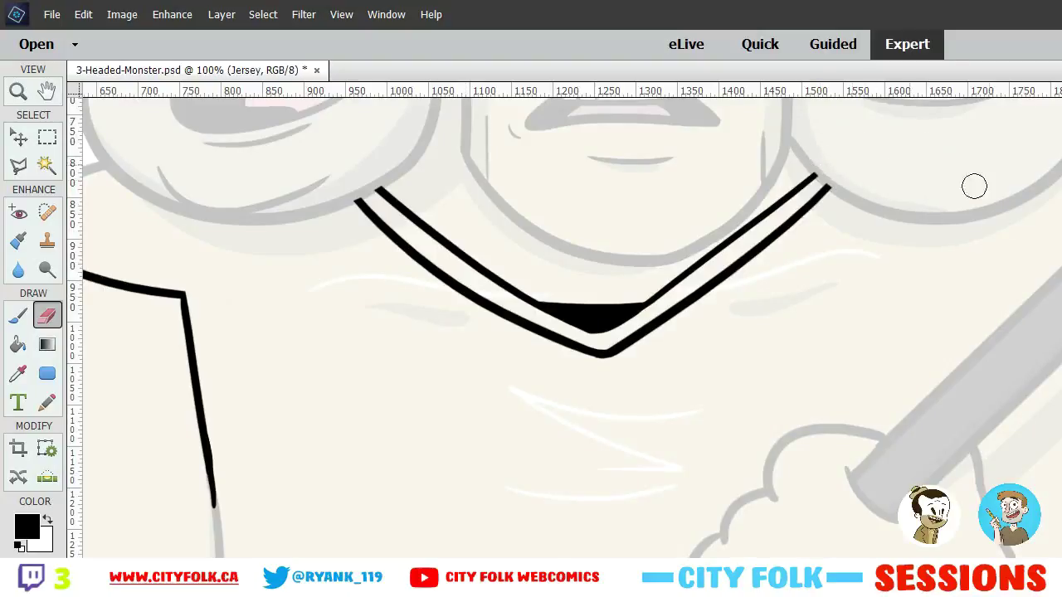
scroll(711, 307, "down", 5)
scroll(753, 265, "left", 2)
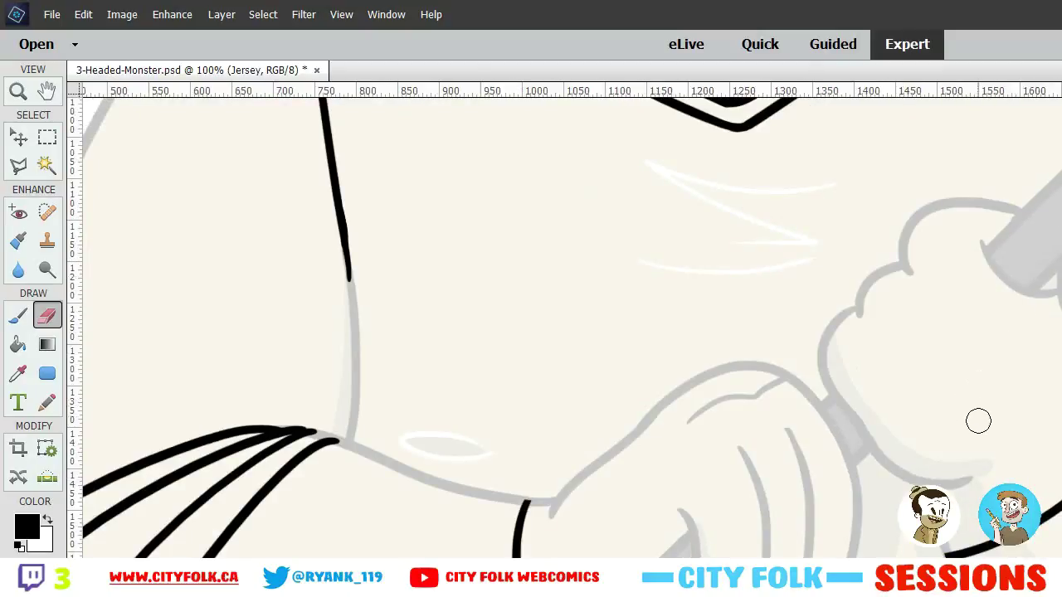
key("ctrl+minus")
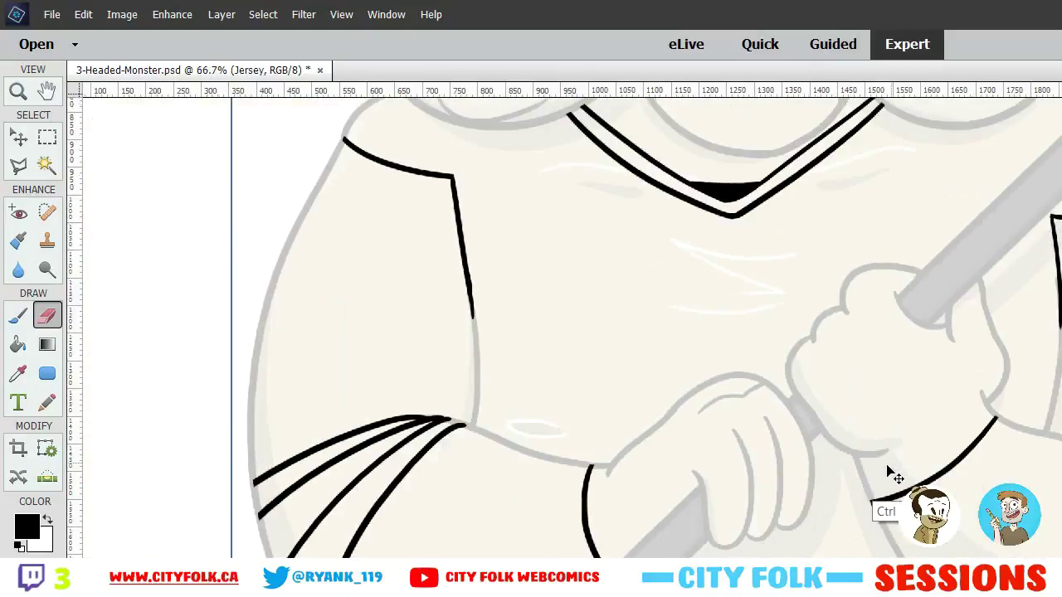
key("ctrl+minus")
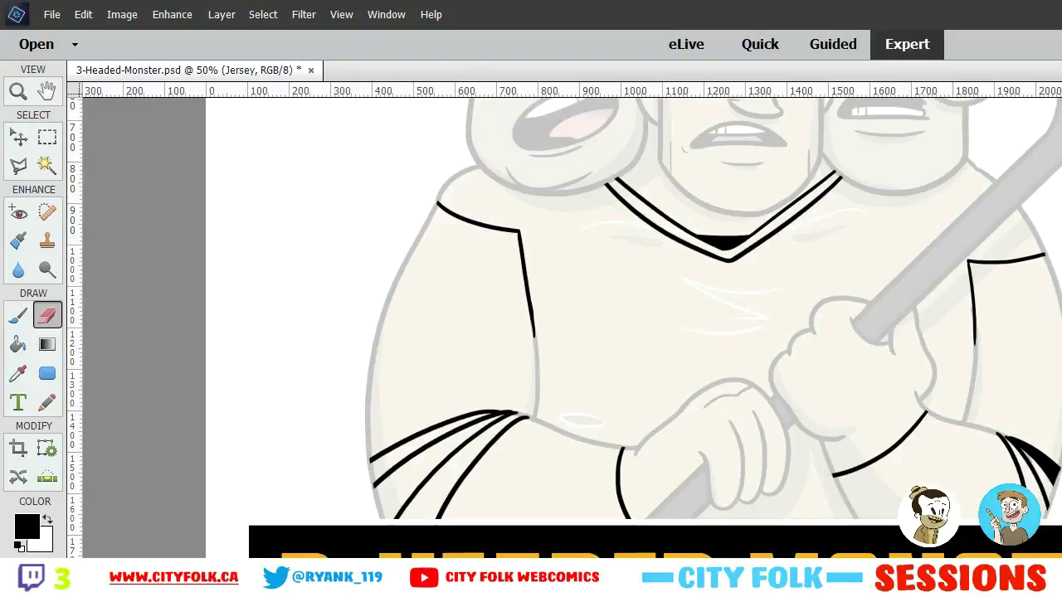
Fill the right sleeve area below the shoulder seam with black on the Inks layer using the Paint Bucket
left_click(19, 345)
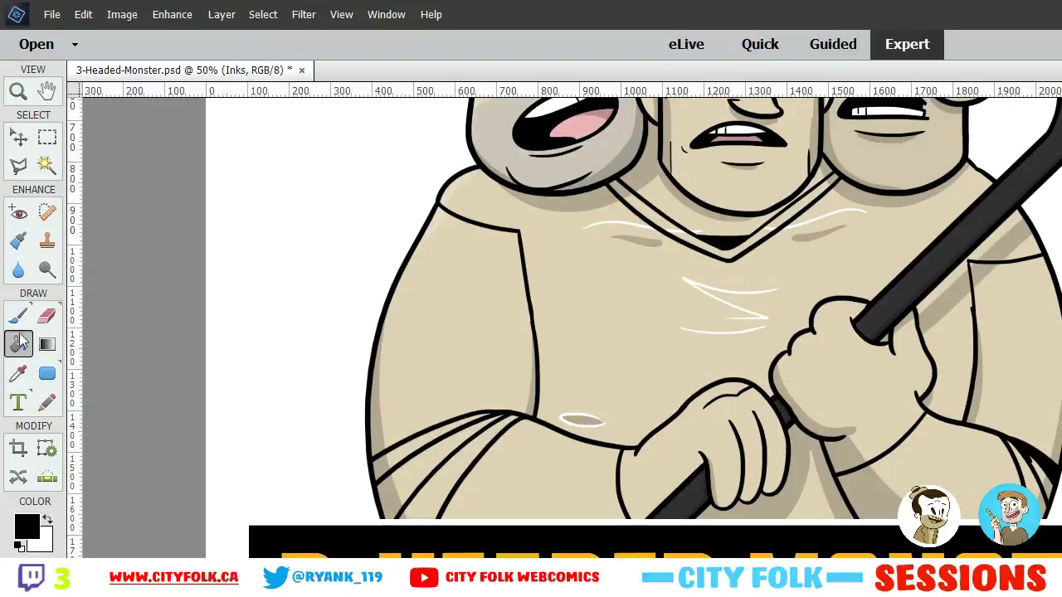
left_click(1028, 336)
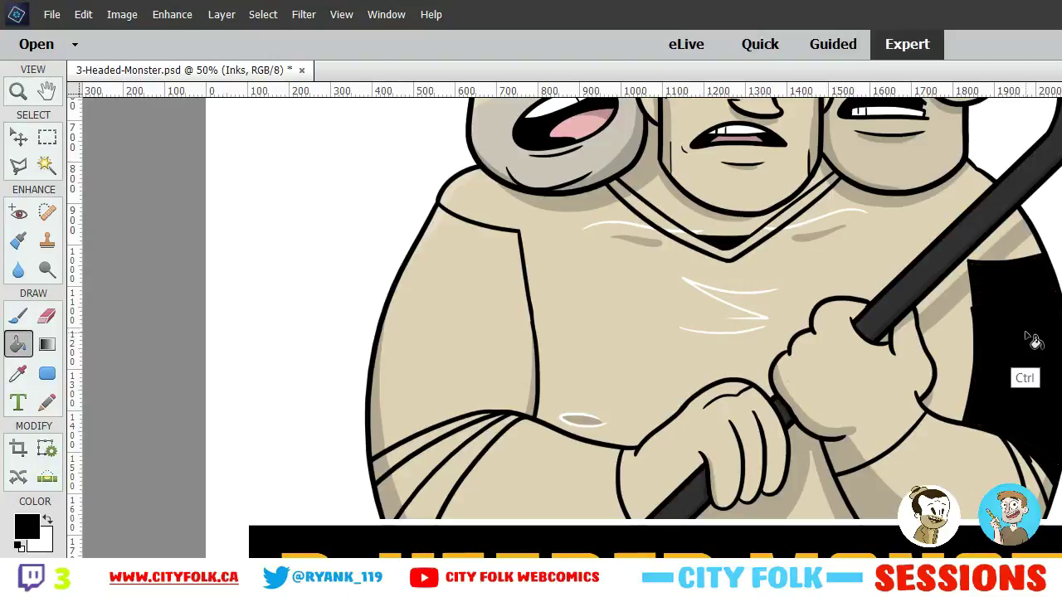
Undo the last sleeve fill, and fill the jersey's torso, shoulders and upper elbow folds with black on the Inks layer
key("ctrl+z")
left_click(639, 328)
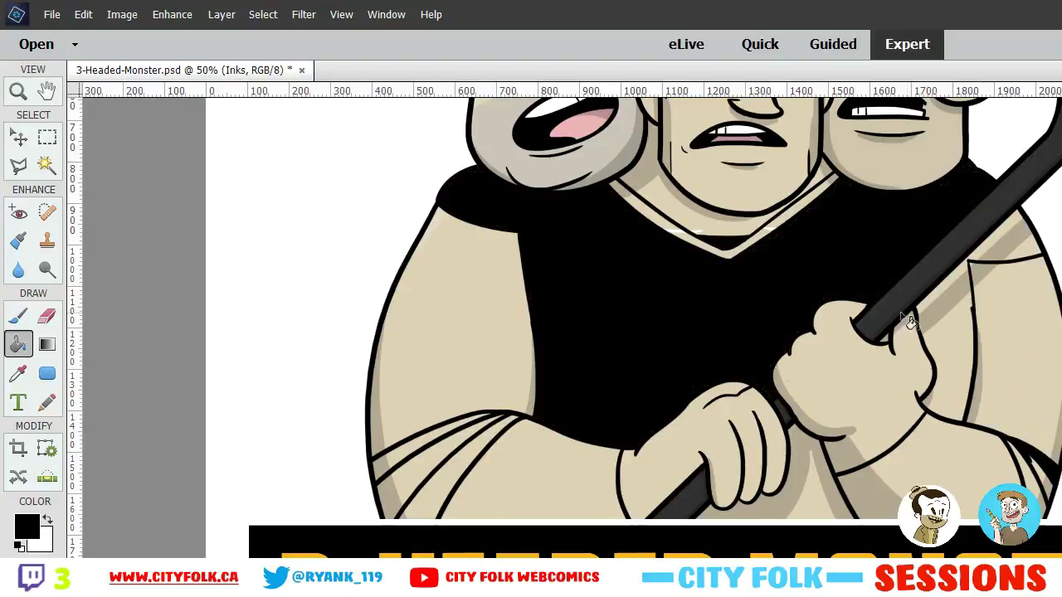
left_click(968, 345)
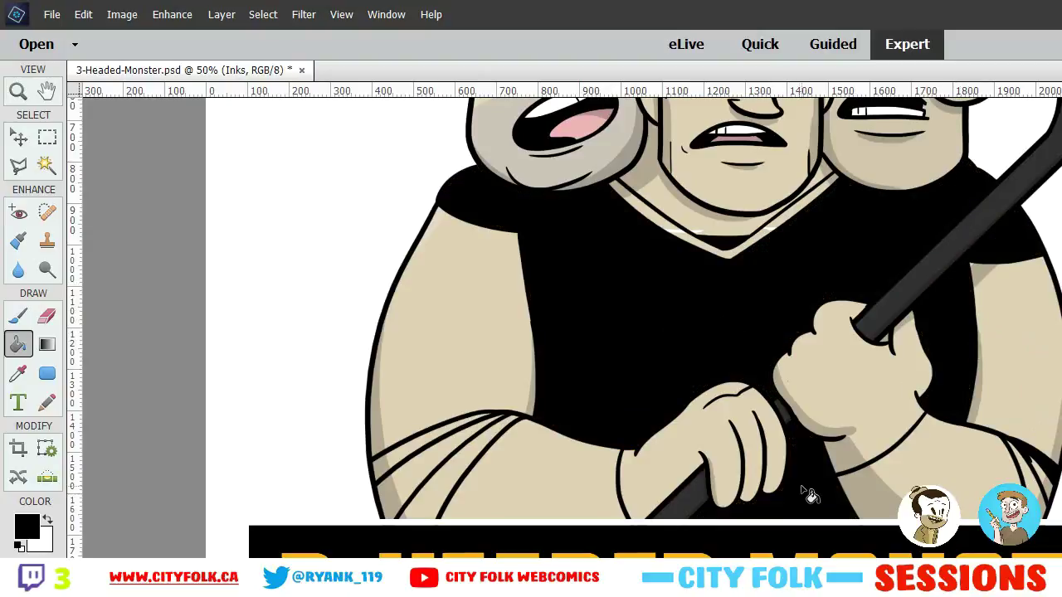
left_click(422, 469)
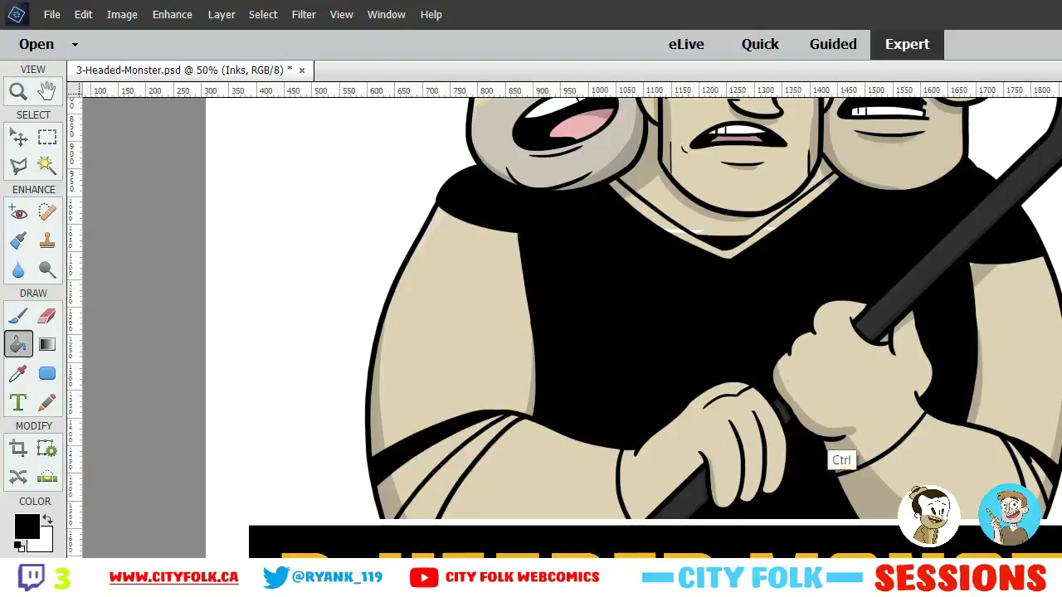
Erase the stray ink blob at the tip of the narrow fold by the right elbow using a 9-pixel eraser
key("ctrl+plus")
left_click_drag(884, 412, 194, 232)
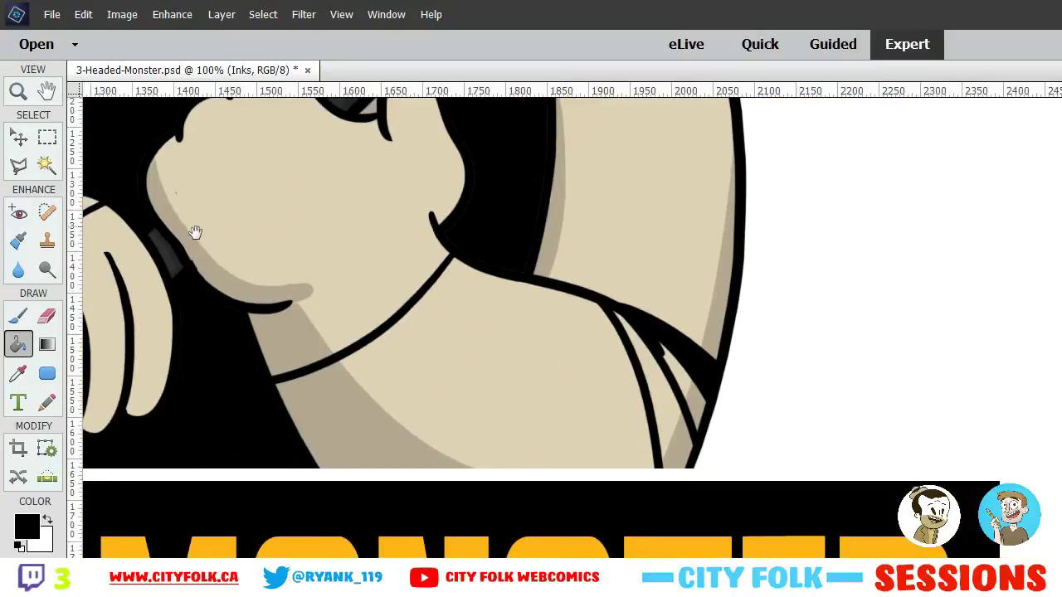
key("ctrl+plus")
key("ctrl+plus")
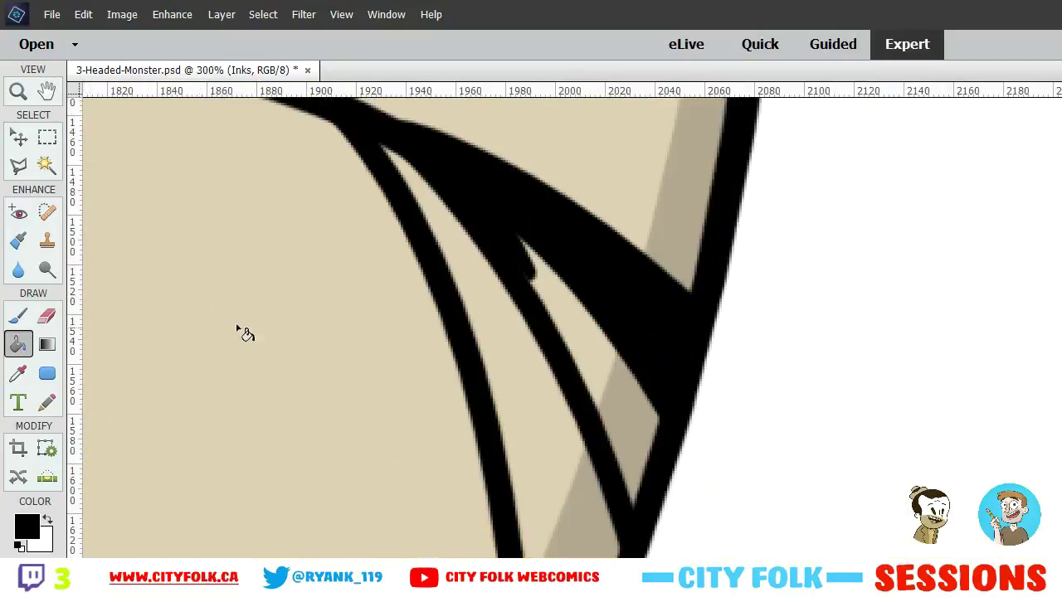
left_click(48, 317)
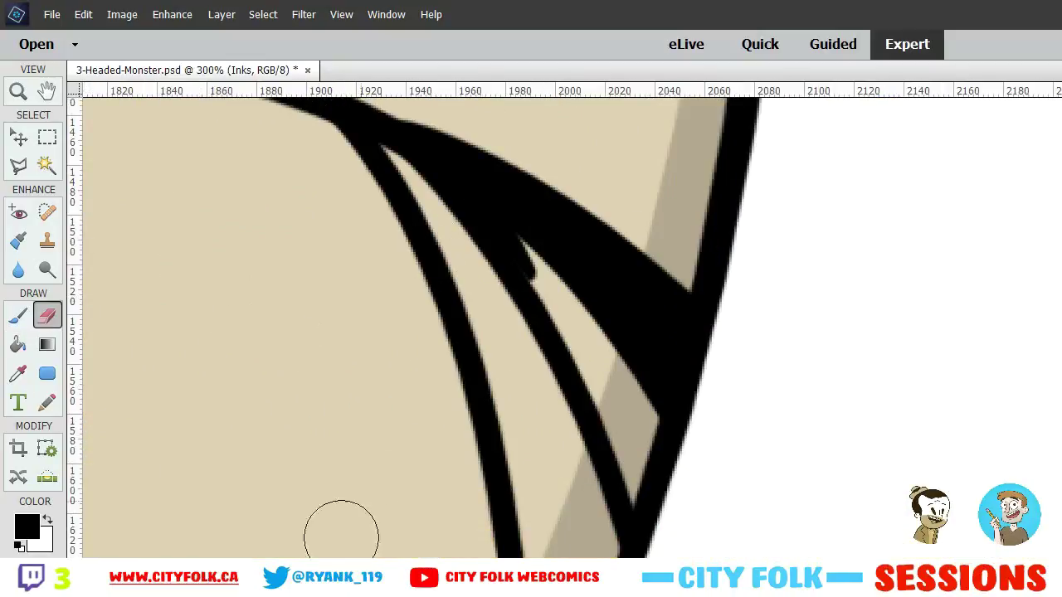
right_click(242, 333)
left_click(242, 333)
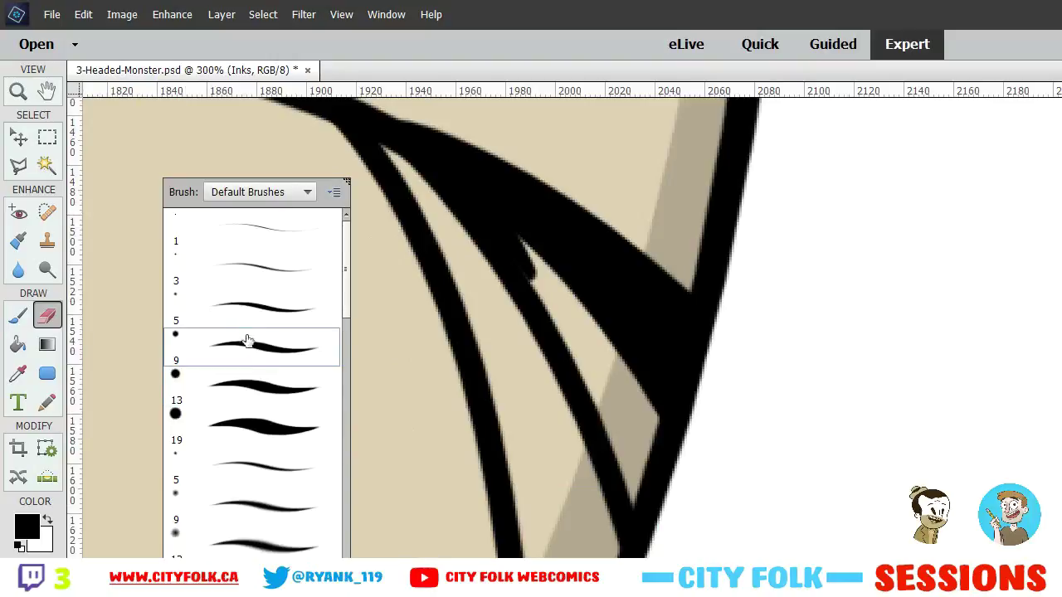
left_click(515, 243)
mouse_move(515, 243)
left_mouse_down()
mouse_move(540, 279)
mouse_move(505, 228)
mouse_move(554, 283)
mouse_move(488, 220)
mouse_move(528, 259)
mouse_move(488, 216)
left_mouse_up()
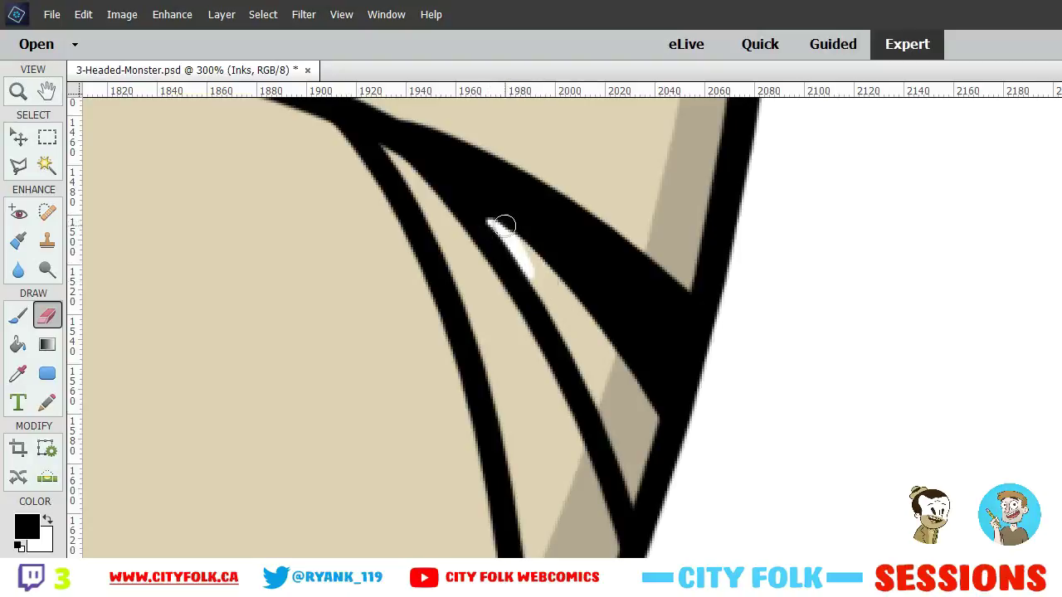
left_click_drag(534, 267, 488, 218)
Brush black ink along the erased tip of the right elbow fold to tidy the line's edge
left_click(19, 316)
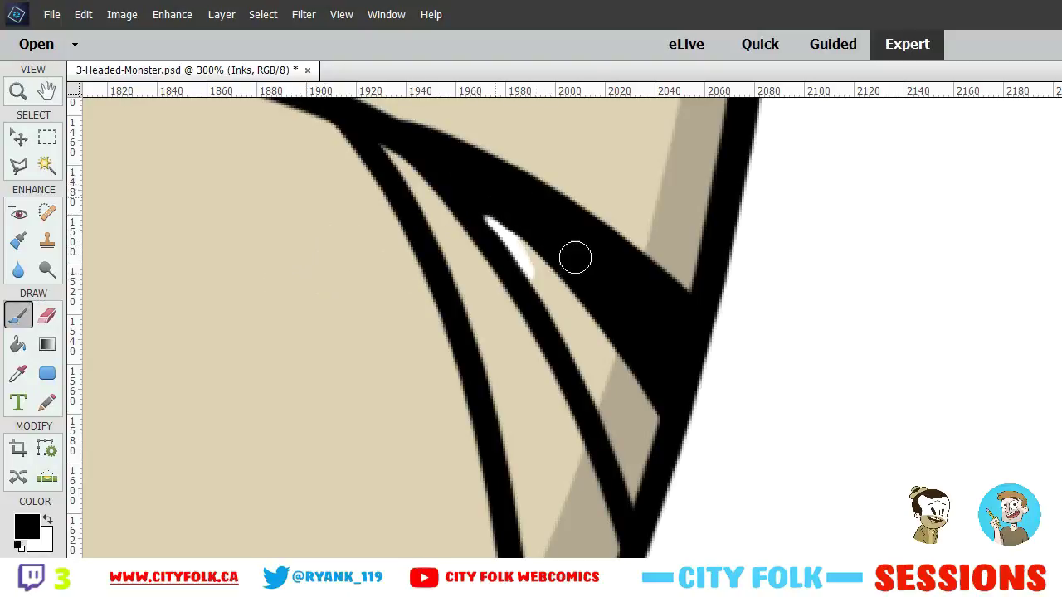
left_click_drag(511, 260, 470, 200)
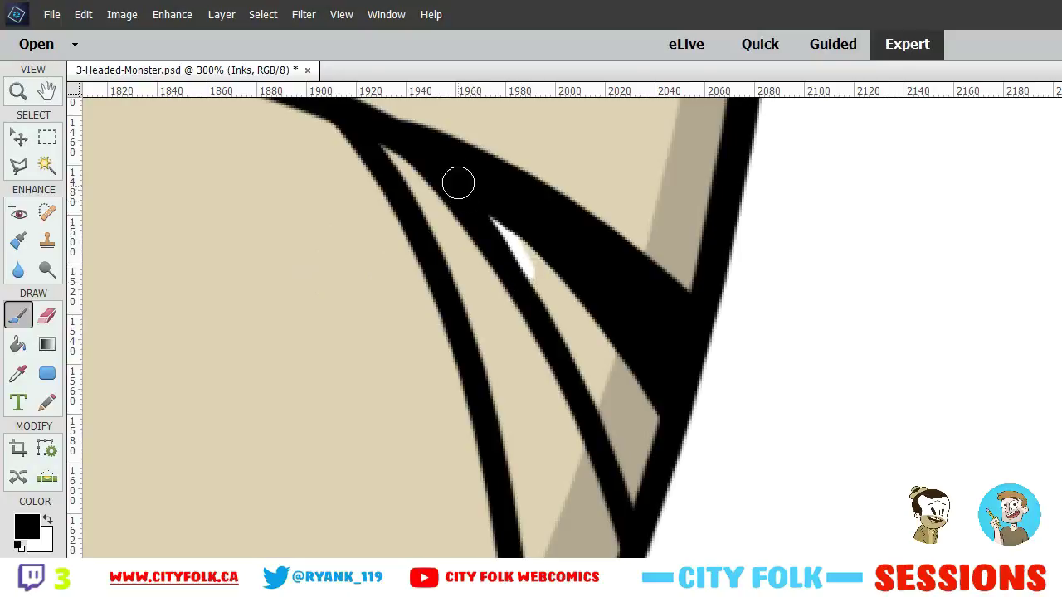
left_click(486, 214)
key("ctrl+minus")
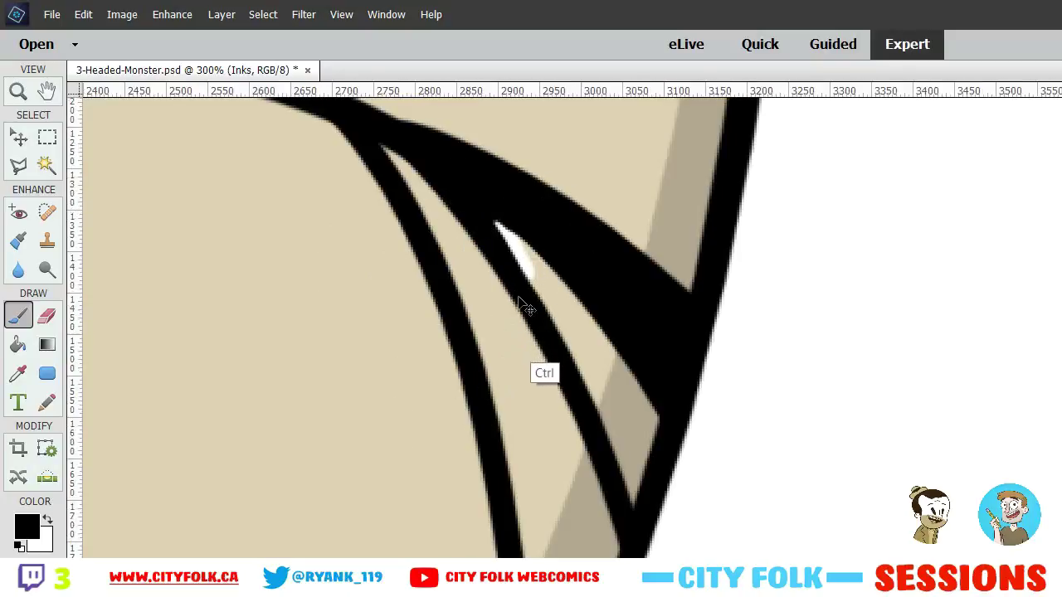
key("ctrl+minus")
key("ctrl+minus")
key("ctrl+minus")
key("ctrl+minus")
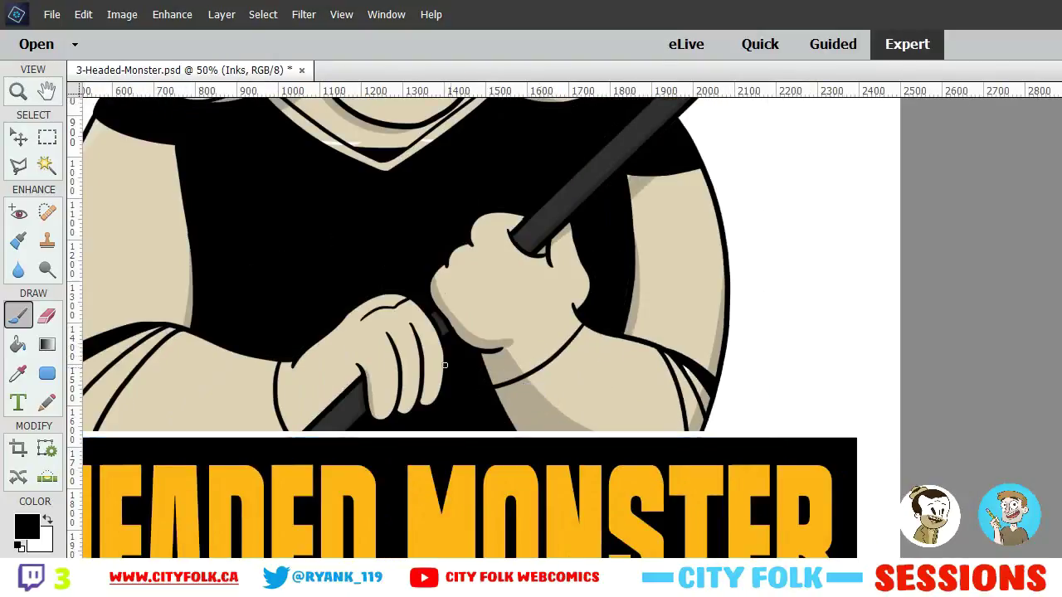
Try to fill the right forearm sleeve below the cuff line with black, and undo the fill
key("ctrl+plus")
left_click(18, 344)
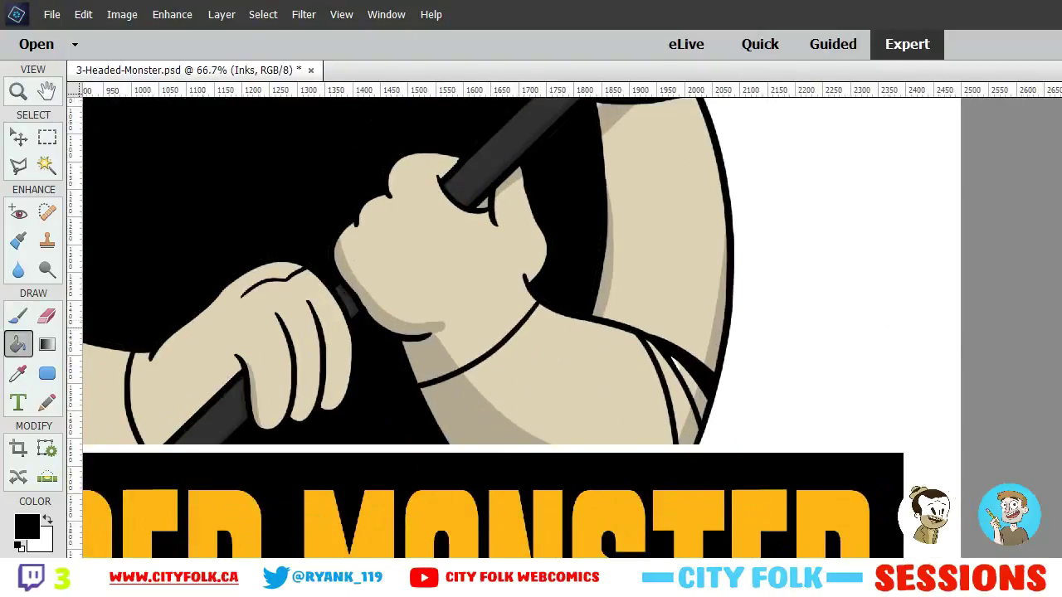
left_click_drag(328, 388, 588, 341)
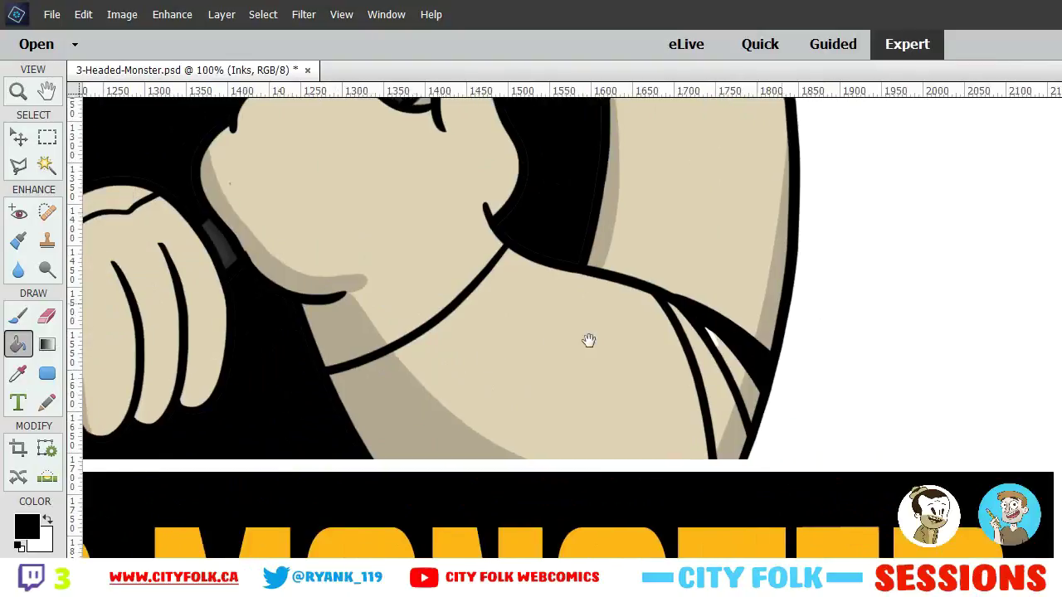
left_click(672, 369)
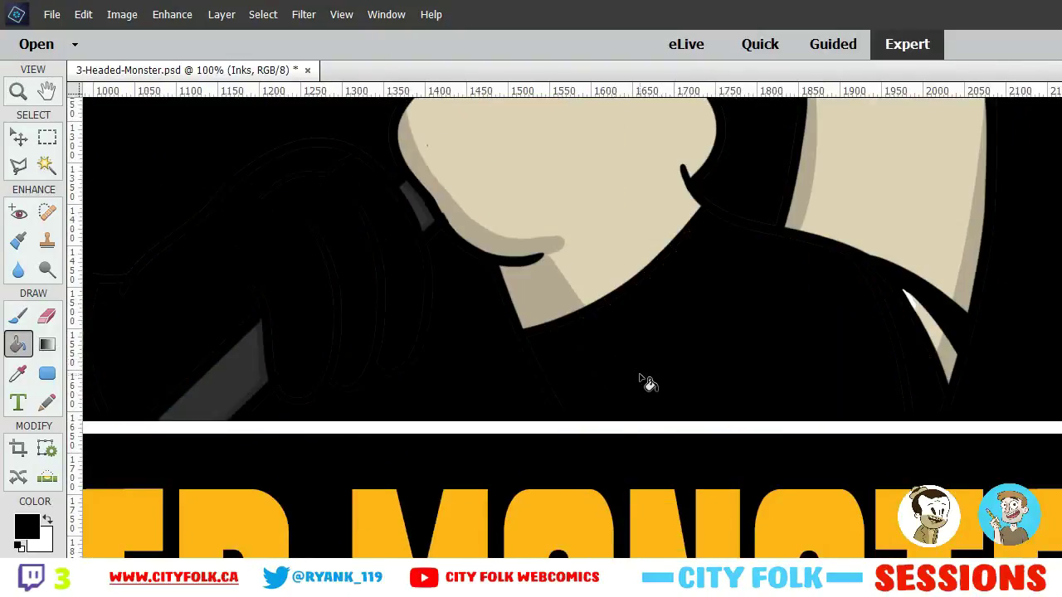
key("ctrl+z")
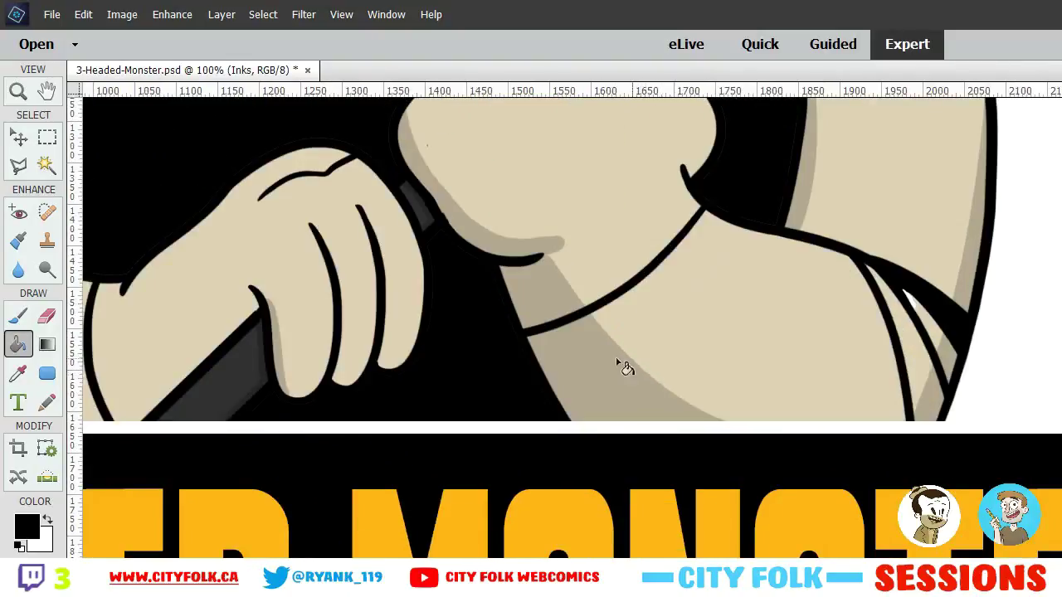
Outline the right forearm sleeve between cuff line and elbow fold with the Polygonal Lasso, fill it with black and deselect
left_click(21, 165)
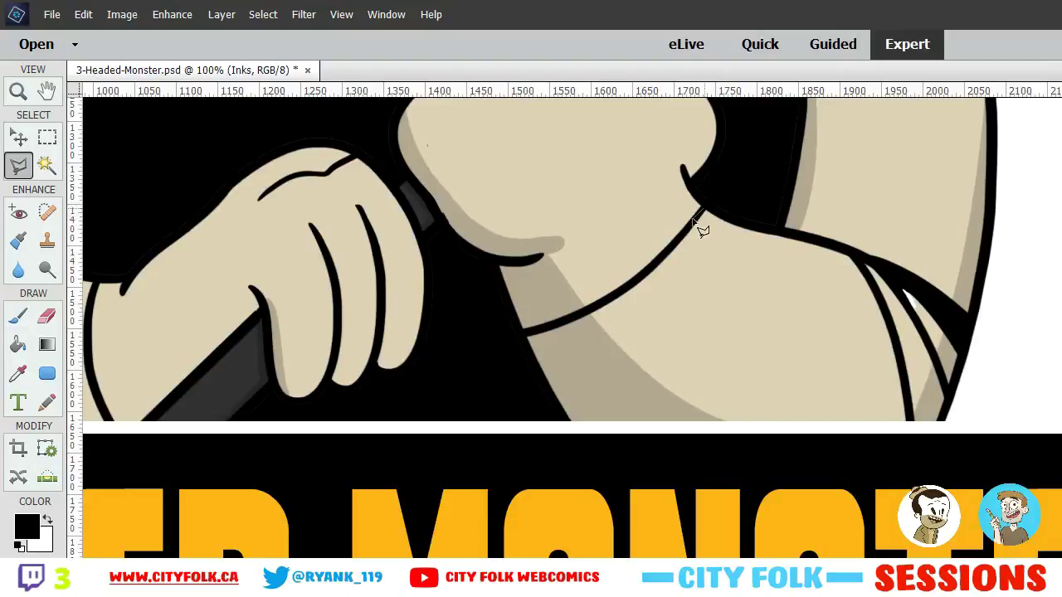
left_click_drag(692, 221, 647, 273)
mouse_move(582, 315)
left_mouse_down()
mouse_move(515, 334)
mouse_move(553, 397)
mouse_move(544, 411)
mouse_move(556, 446)
mouse_move(920, 439)
mouse_move(907, 443)
mouse_move(899, 349)
mouse_move(846, 236)
mouse_move(818, 243)
mouse_move(752, 229)
mouse_move(715, 192)
mouse_move(708, 218)
left_mouse_up()
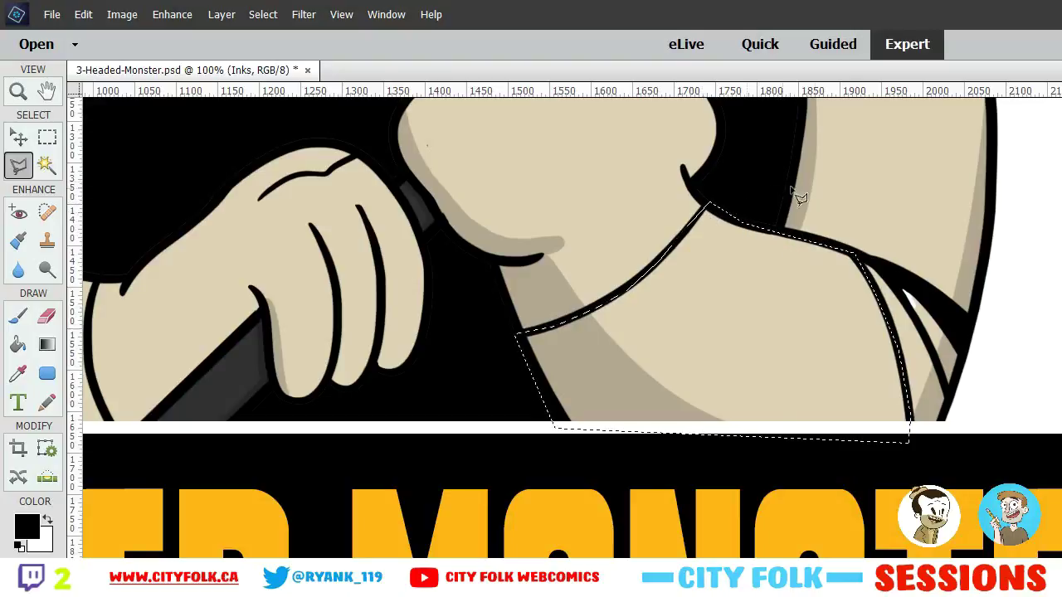
left_click(18, 344)
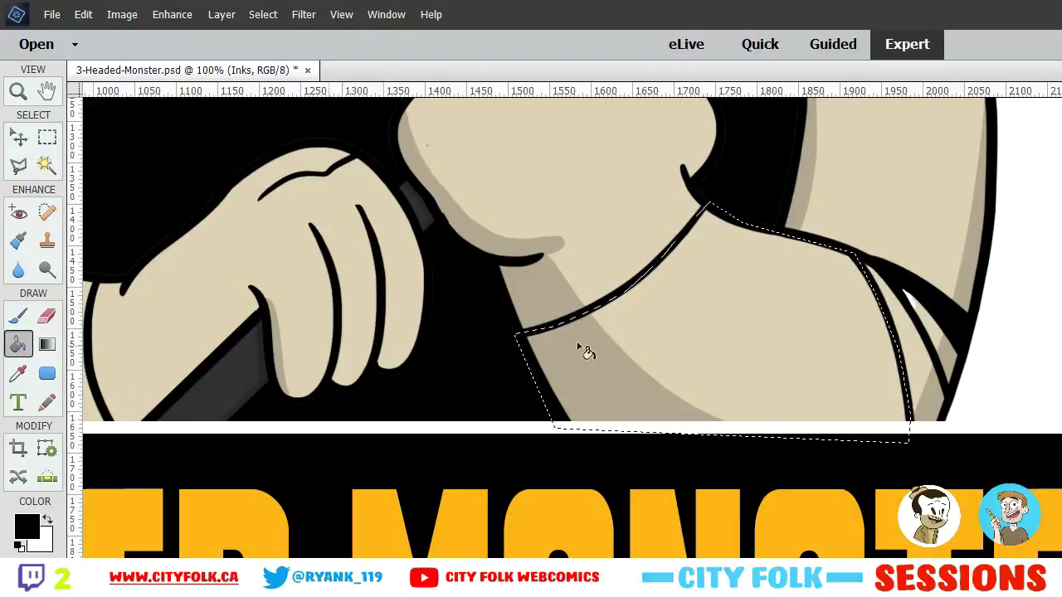
left_click(698, 342)
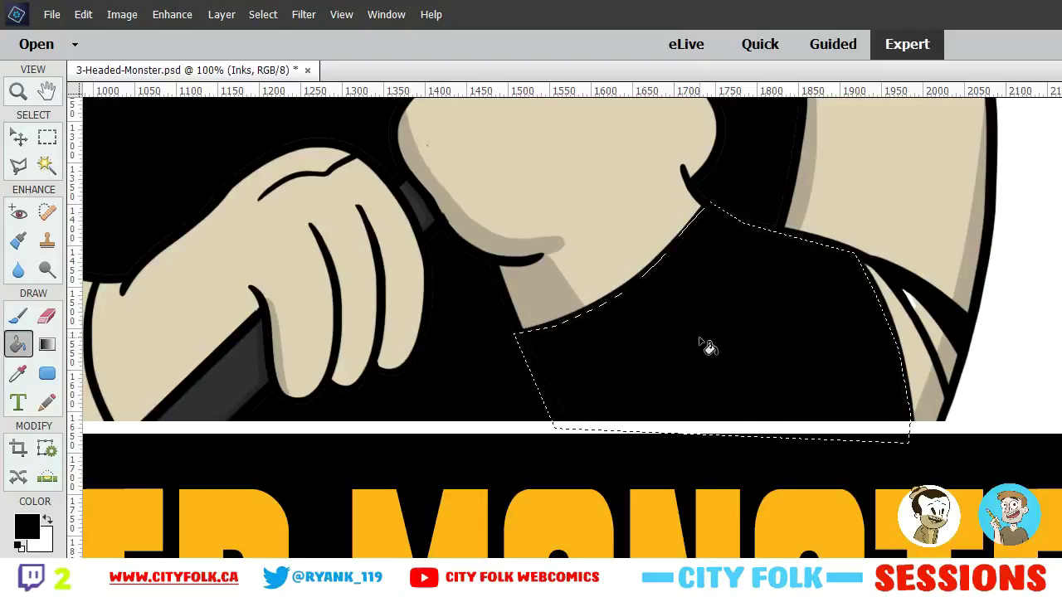
left_click(47, 140)
left_click(167, 211)
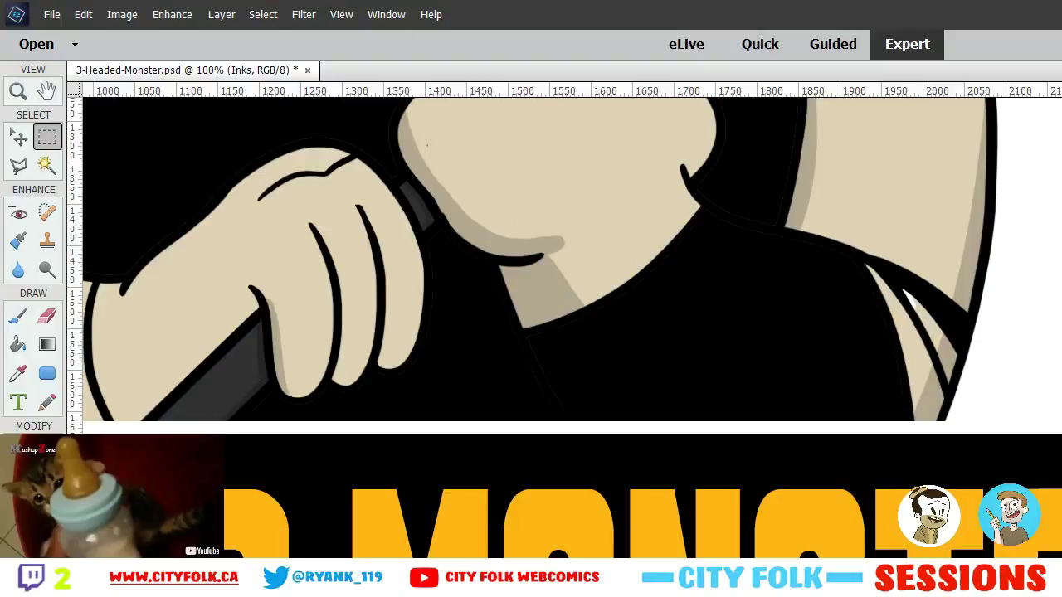
Try to fill the left forearm sleeve with black using the Paint Bucket, and undo the fill
scroll(570, 258, "left", 8)
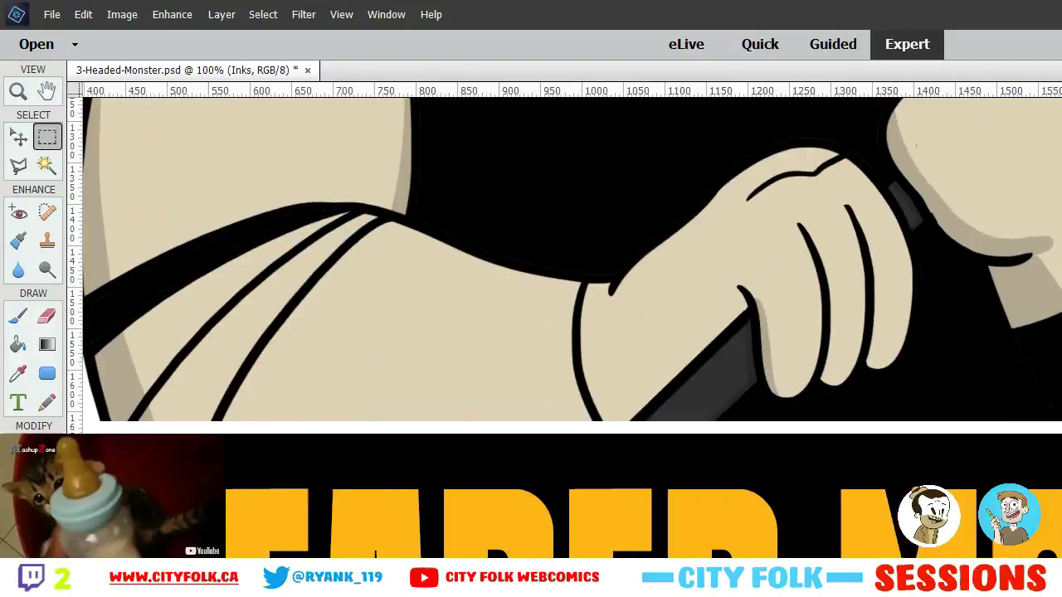
key("k")
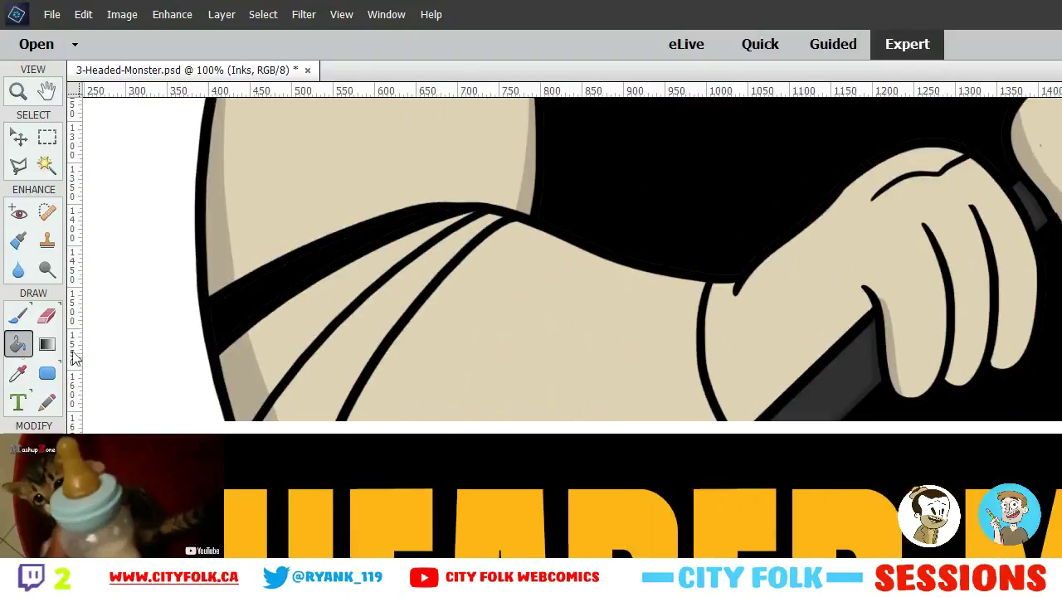
left_click(528, 340)
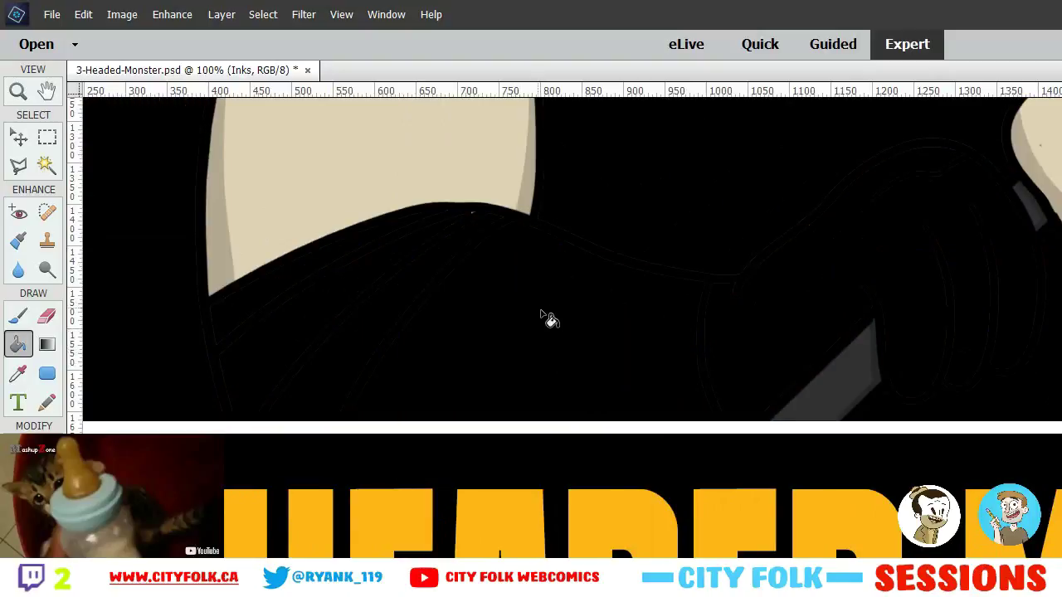
key("ctrl+z")
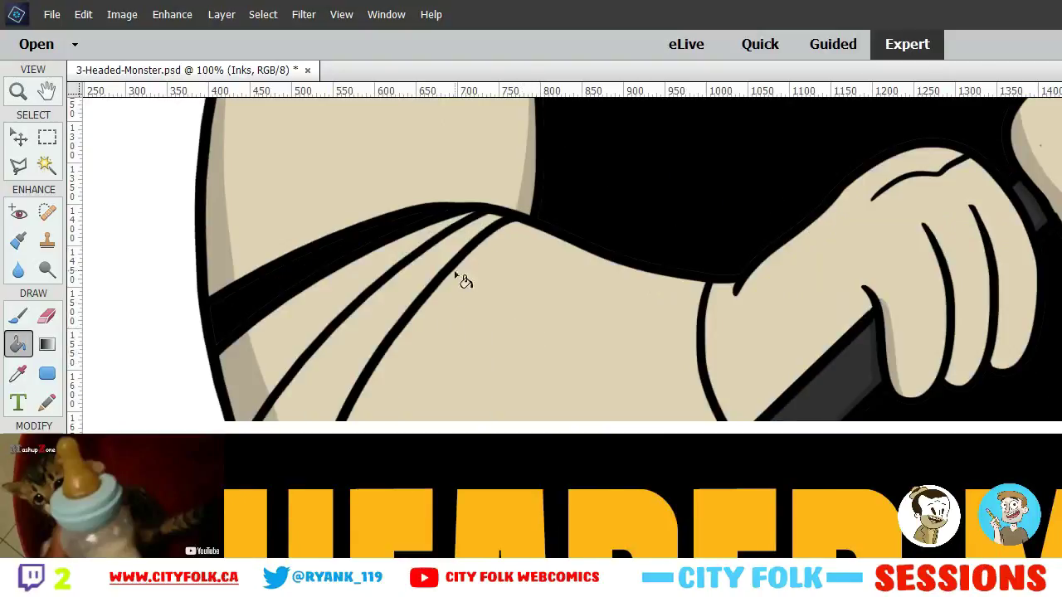
Select a rectangle around the left forearm, try filling the sleeve inside it with black, and undo the fill
left_click(50, 141)
left_click_drag(296, 158, 746, 461)
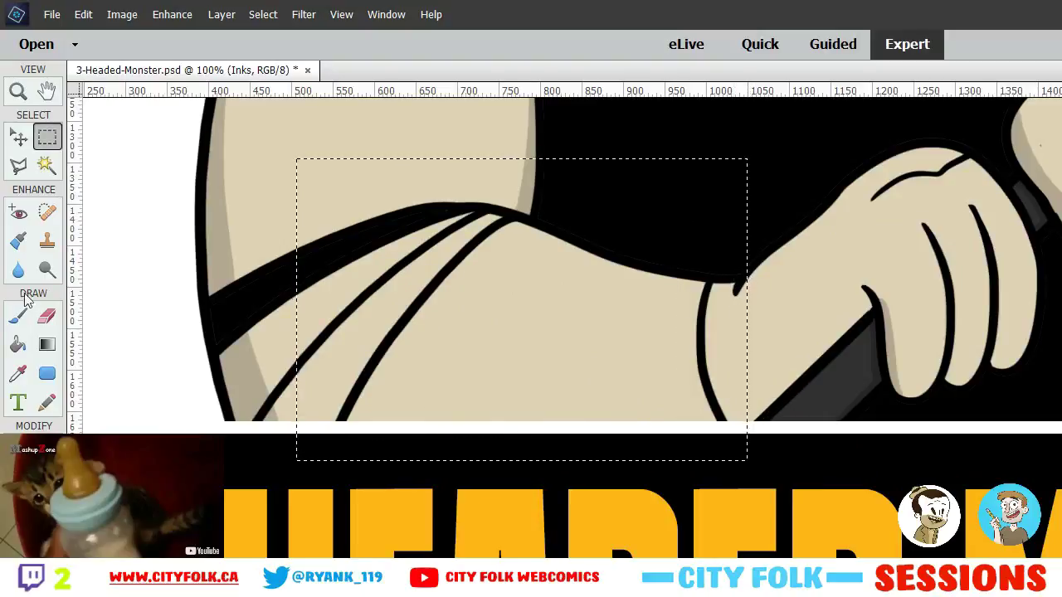
left_click(18, 344)
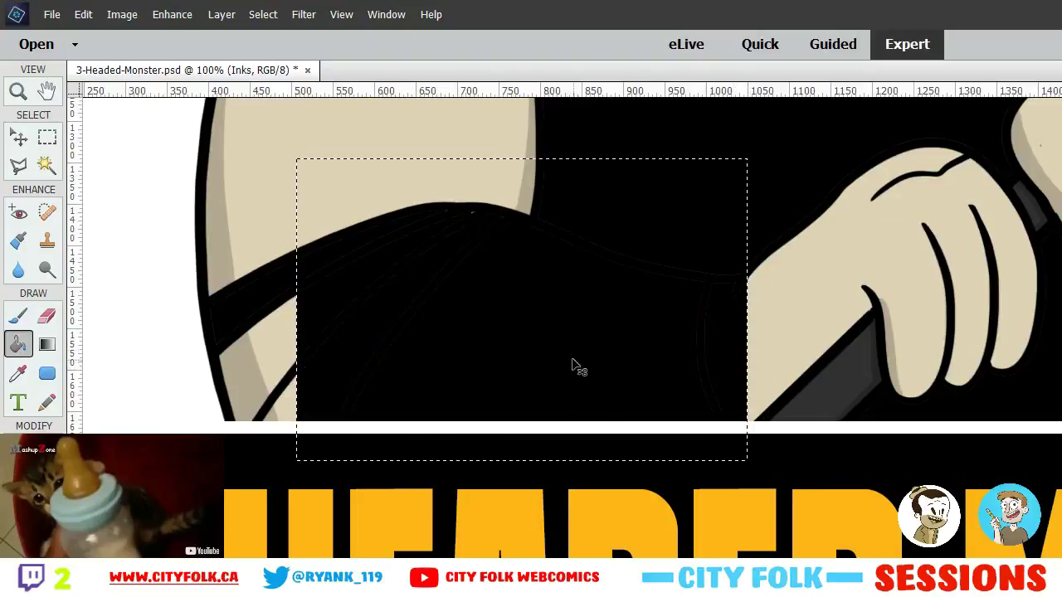
key("ctrl+z")
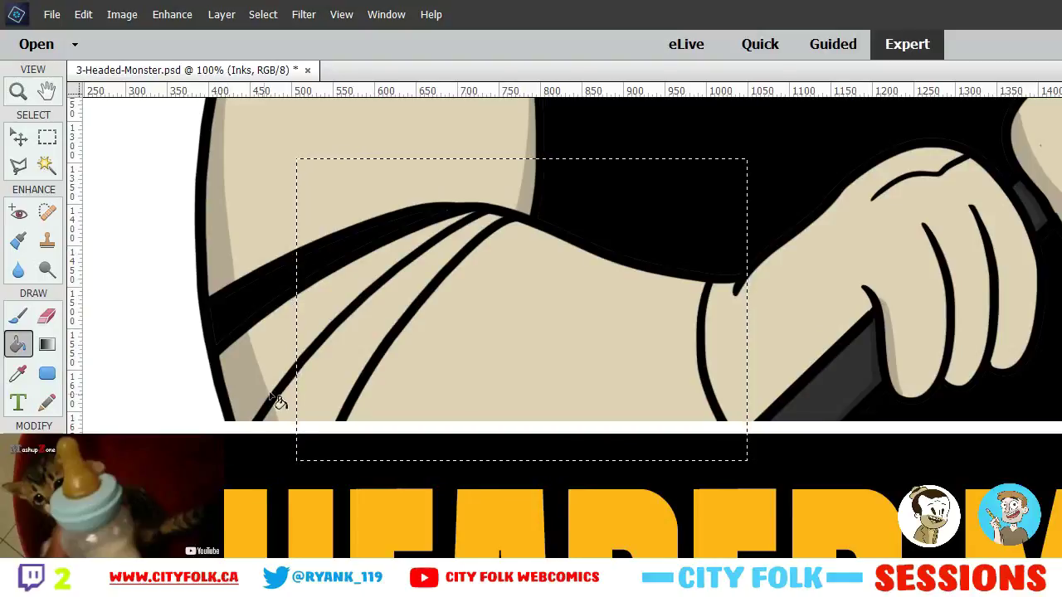
Subtract the left forearm sleeve from the rectangular selection with the Polygonal Lasso, tracing the elbow fold line and the cuff line
left_click(18, 166)
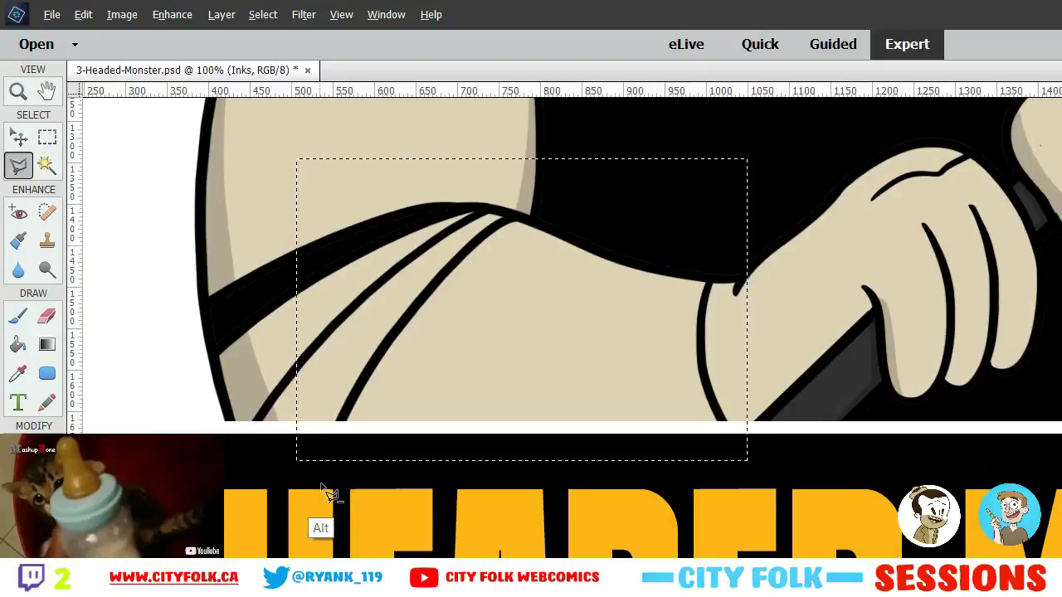
left_click(321, 483, "alt")
left_click(344, 413, "alt")
left_click(394, 333, "alt")
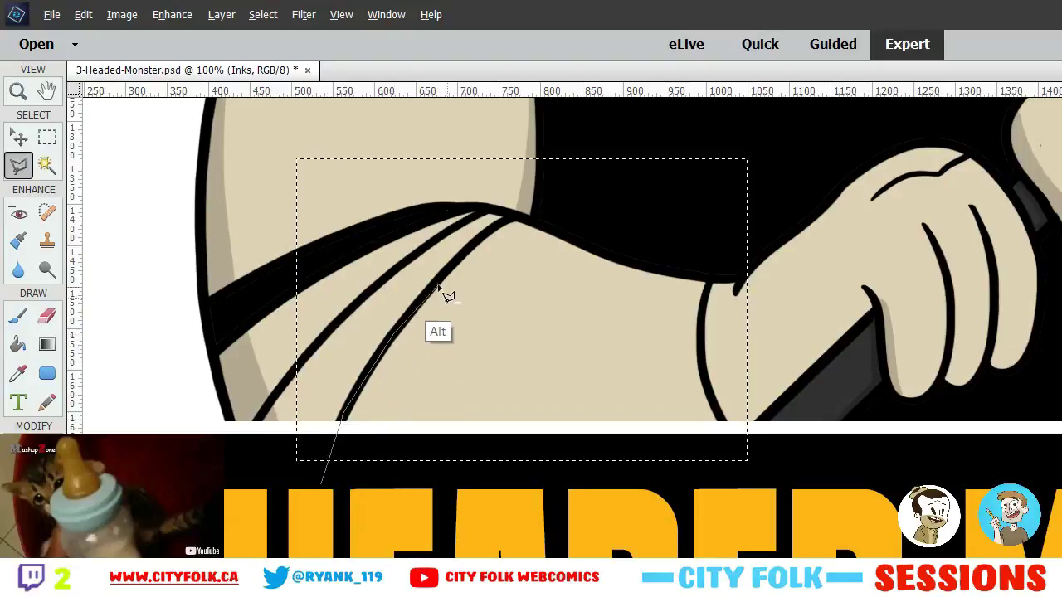
left_click(439, 280, "alt")
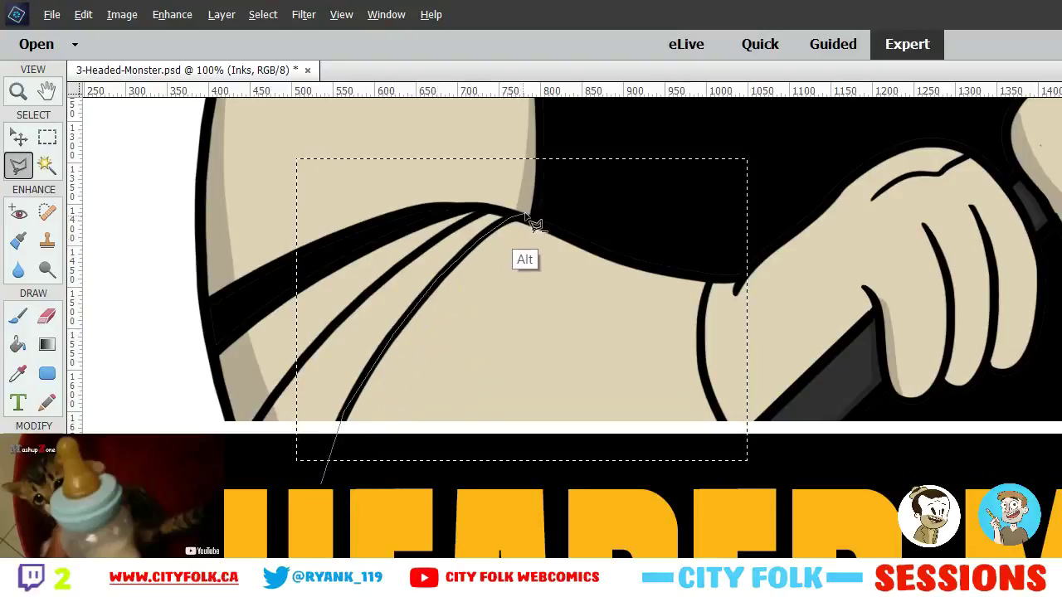
left_click(523, 214, "alt")
left_click(709, 249, "alt")
left_click(714, 277, "alt")
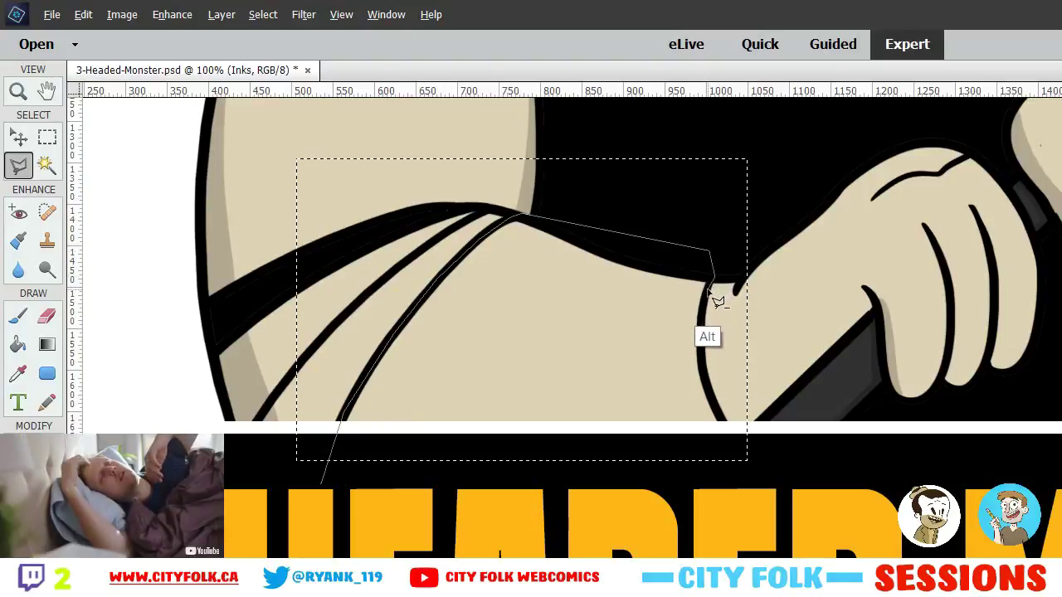
left_click(707, 295, "alt")
left_click(702, 332, "alt")
left_click_drag(702, 369, 727, 429)
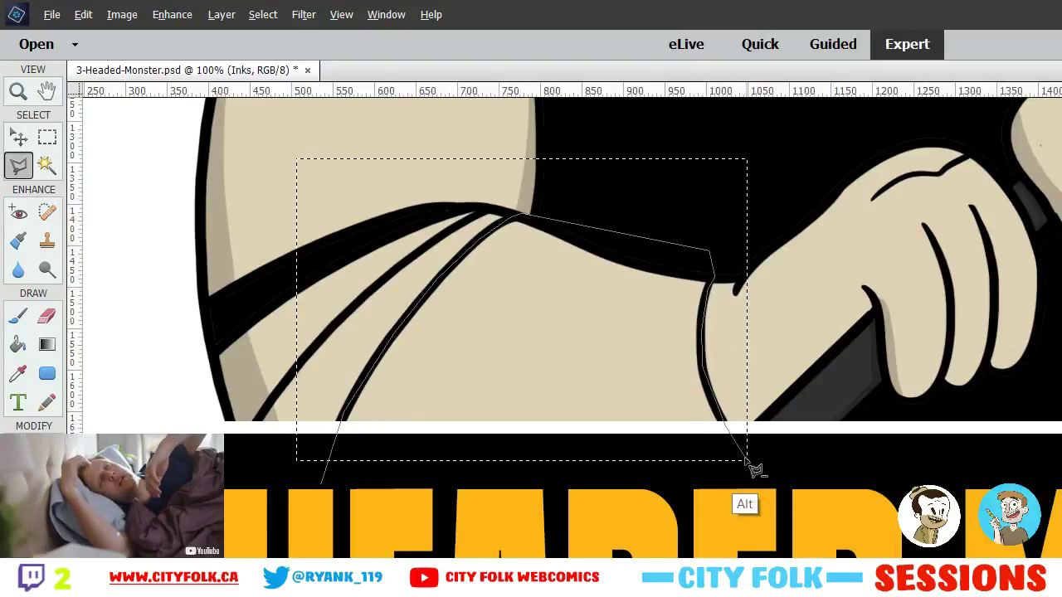
left_click(746, 460, "alt")
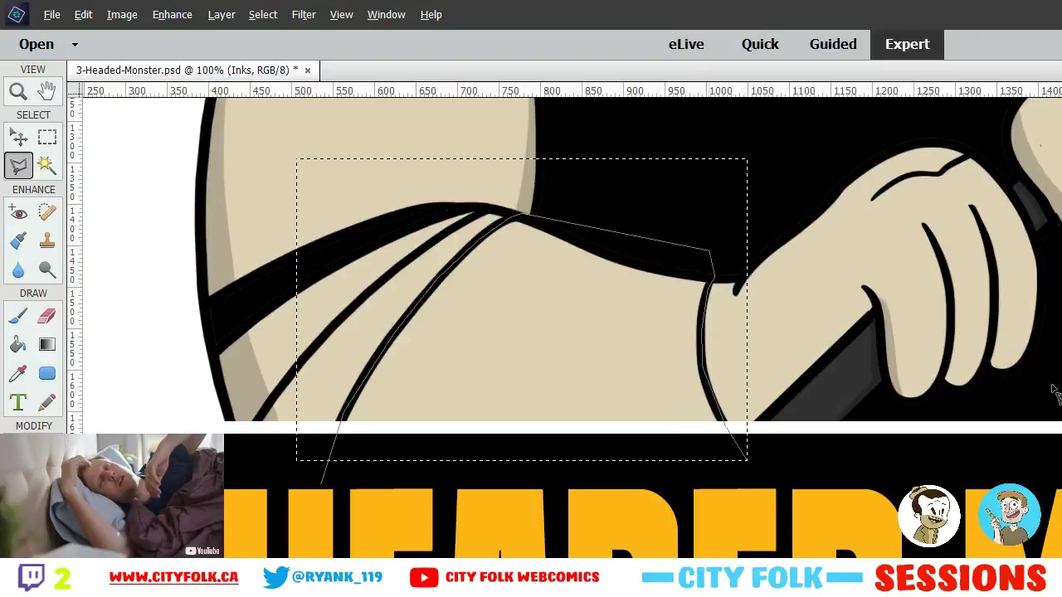
key("Return")
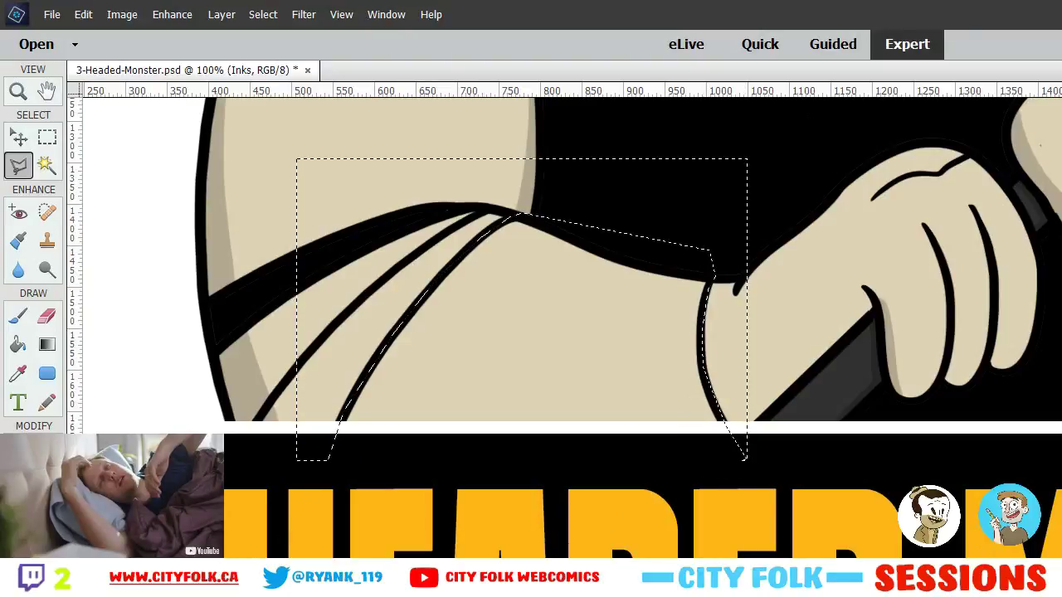
Drop the selection around the left forearm
key("ctrl+d")
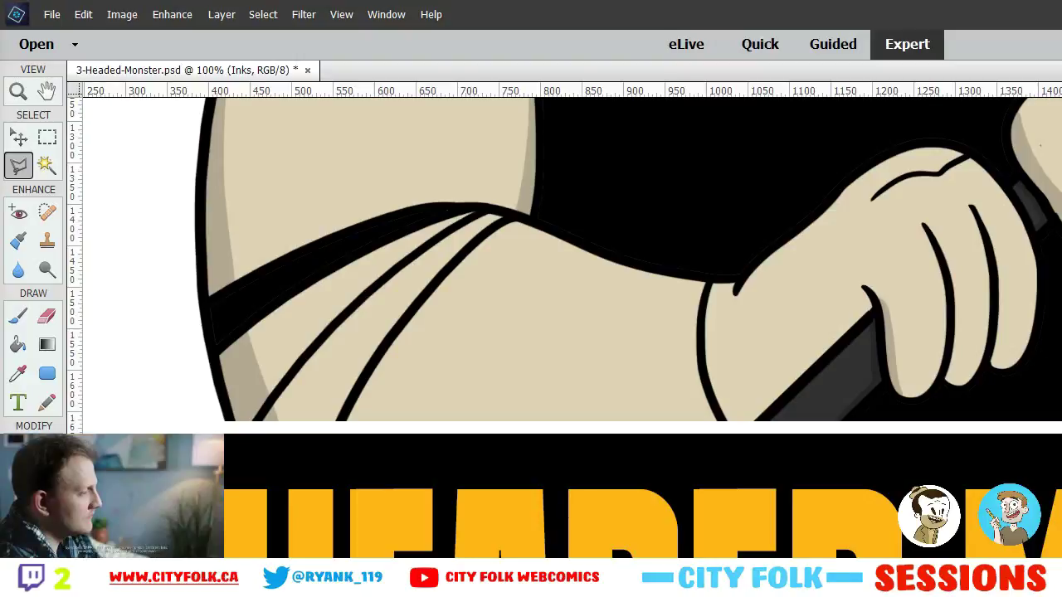
key("ctrl+z")
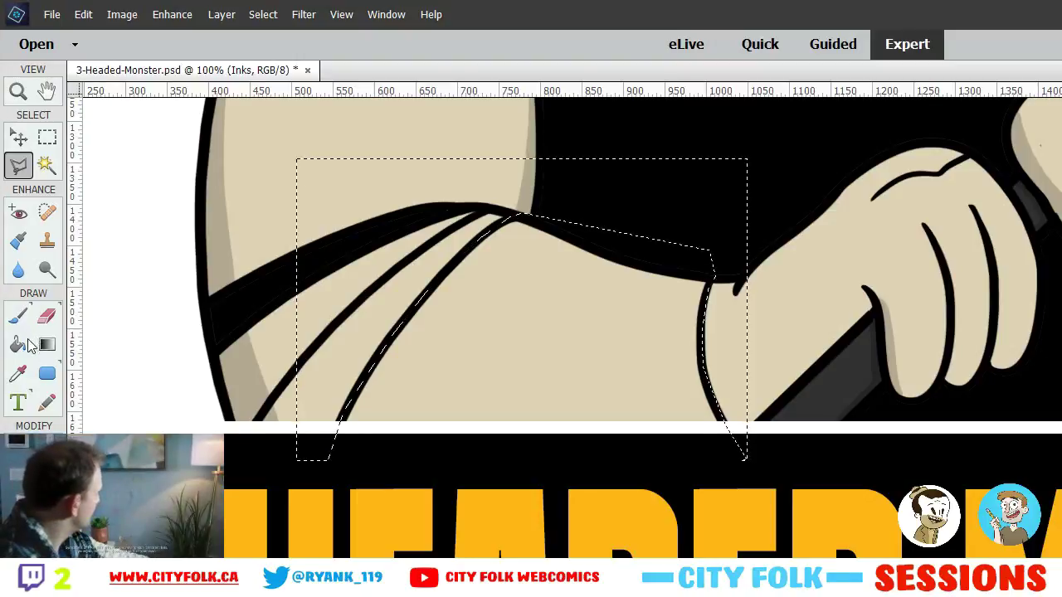
left_click(18, 346)
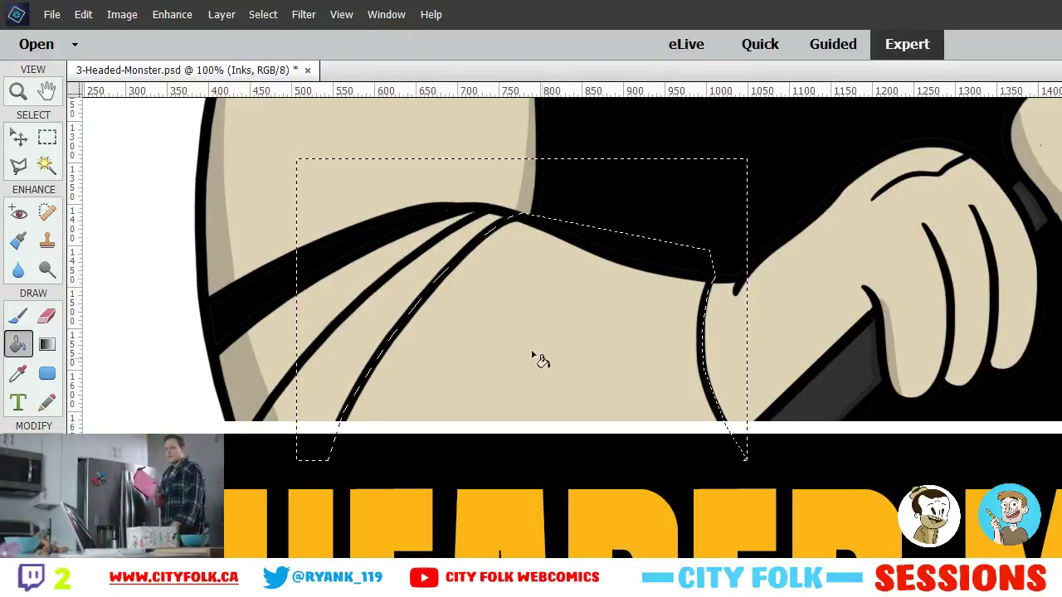
left_click(47, 140)
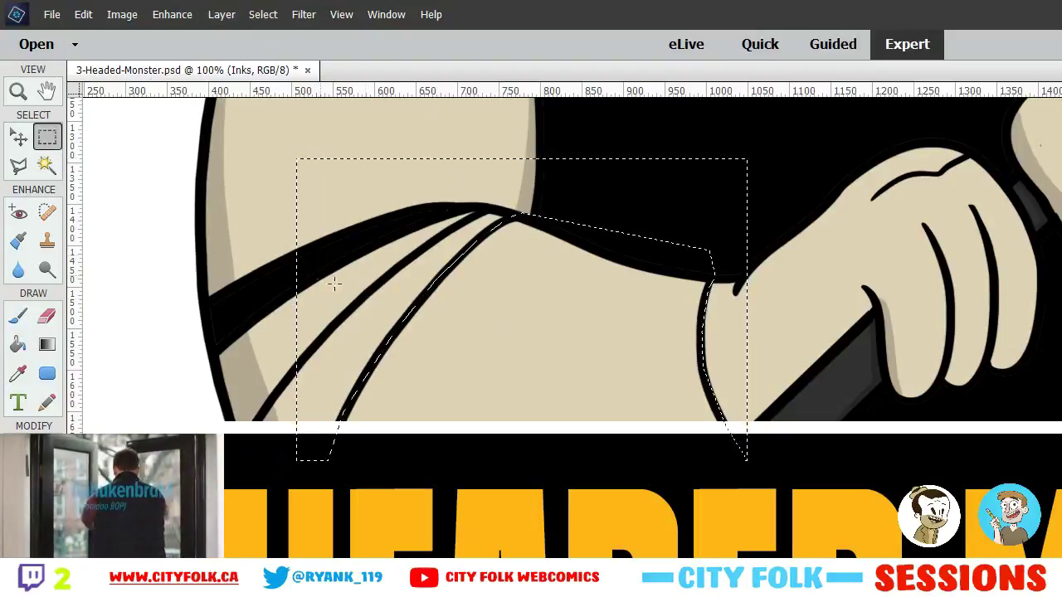
left_click(336, 282)
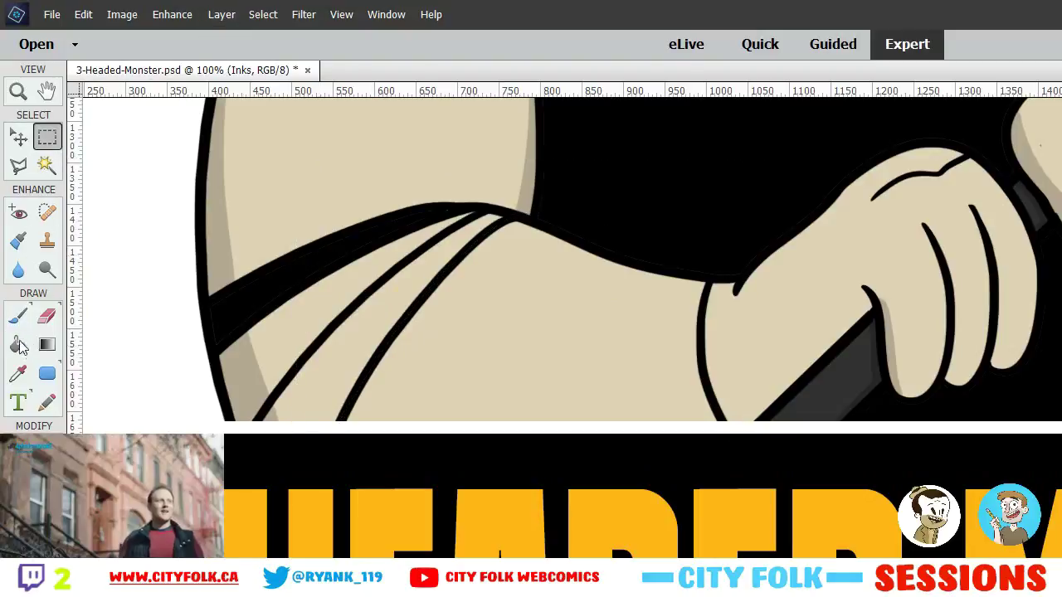
Paint the cuff side of the left forearm sleeve black with the Brush, following the cuff line
key("b")
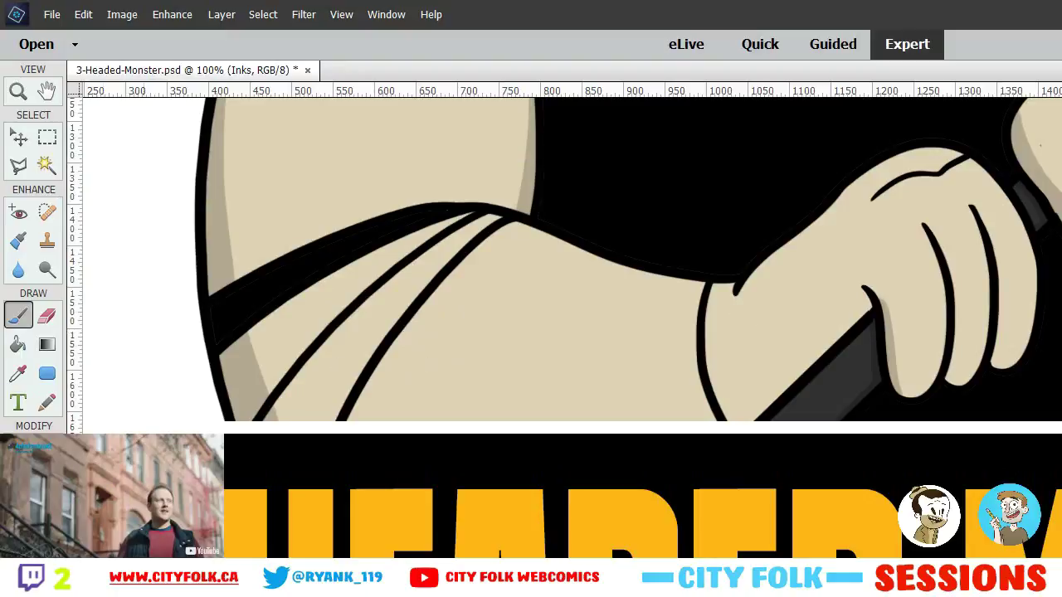
mouse_move(572, 342)
left_mouse_down()
mouse_move(604, 256)
mouse_move(561, 372)
mouse_move(613, 285)
mouse_move(605, 378)
mouse_move(632, 325)
mouse_move(664, 300)
mouse_move(670, 343)
mouse_move(695, 317)
mouse_move(710, 263)
mouse_move(681, 343)
mouse_move(686, 312)
mouse_move(696, 382)
mouse_move(720, 428)
left_mouse_up()
key("ctrl+z")
mouse_move(697, 370)
left_mouse_down()
mouse_move(737, 438)
mouse_move(678, 306)
mouse_move(724, 438)
left_mouse_up()
mouse_move(697, 397)
left_mouse_down()
mouse_move(691, 308)
mouse_move(682, 407)
mouse_move(642, 291)
mouse_move(649, 406)
mouse_move(588, 428)
mouse_move(604, 277)
mouse_move(554, 363)
mouse_move(545, 301)
mouse_move(460, 446)
mouse_move(444, 345)
left_mouse_up()
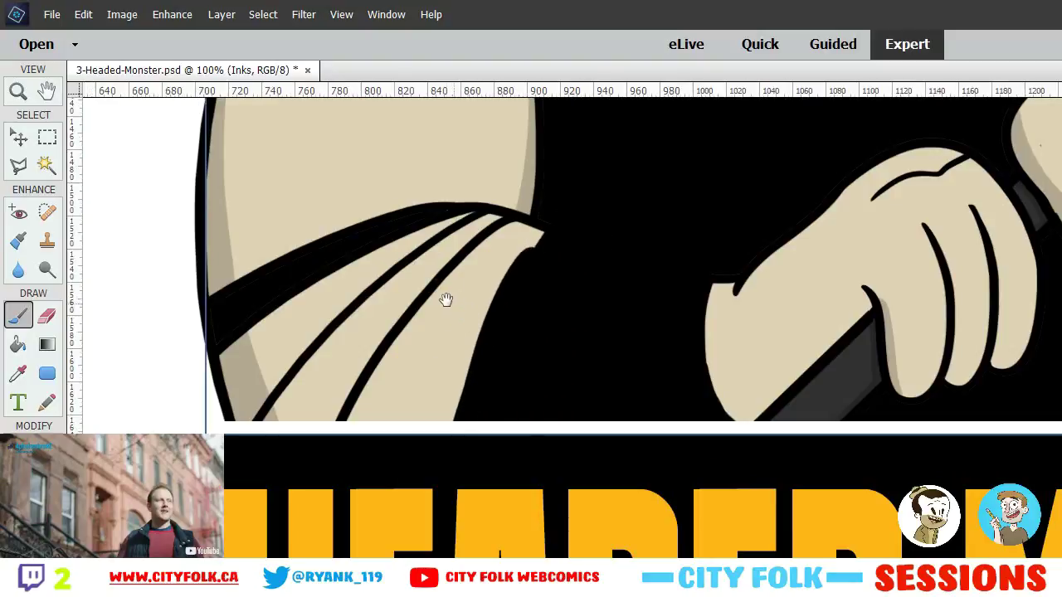
Brush black along the elbow fold line and fill the rest of the left forearm sleeve up to it
key("ctrl+plus")
left_click_drag(642, 391, 689, 431)
mouse_move(405, 285)
left_mouse_down()
mouse_move(437, 319)
mouse_move(612, 345)
left_mouse_up()
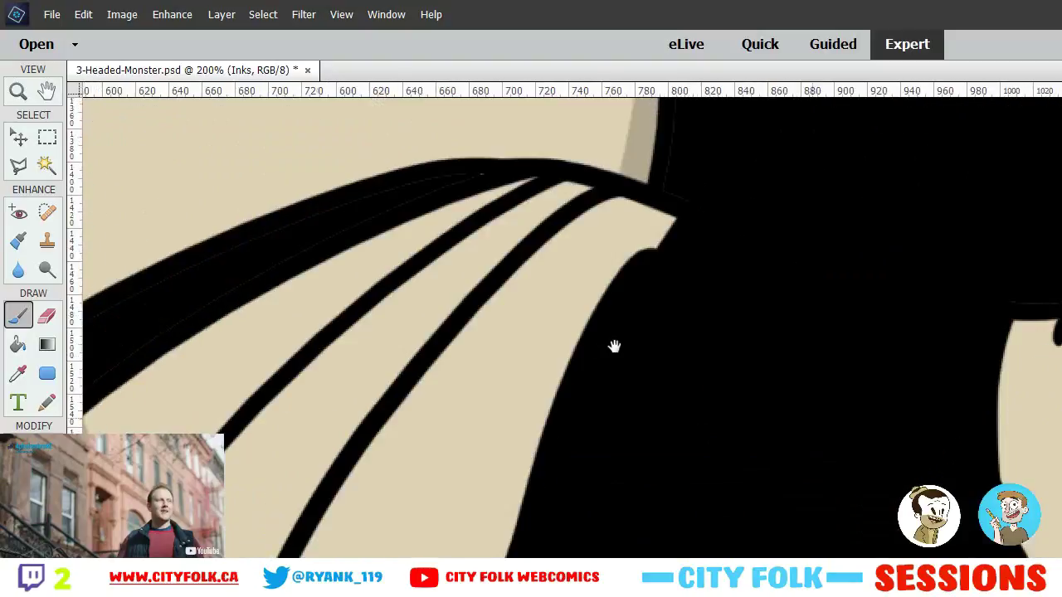
mouse_move(699, 237)
left_mouse_down()
mouse_move(600, 224)
mouse_move(493, 304)
mouse_move(488, 320)
left_mouse_up()
key("ctrl+z")
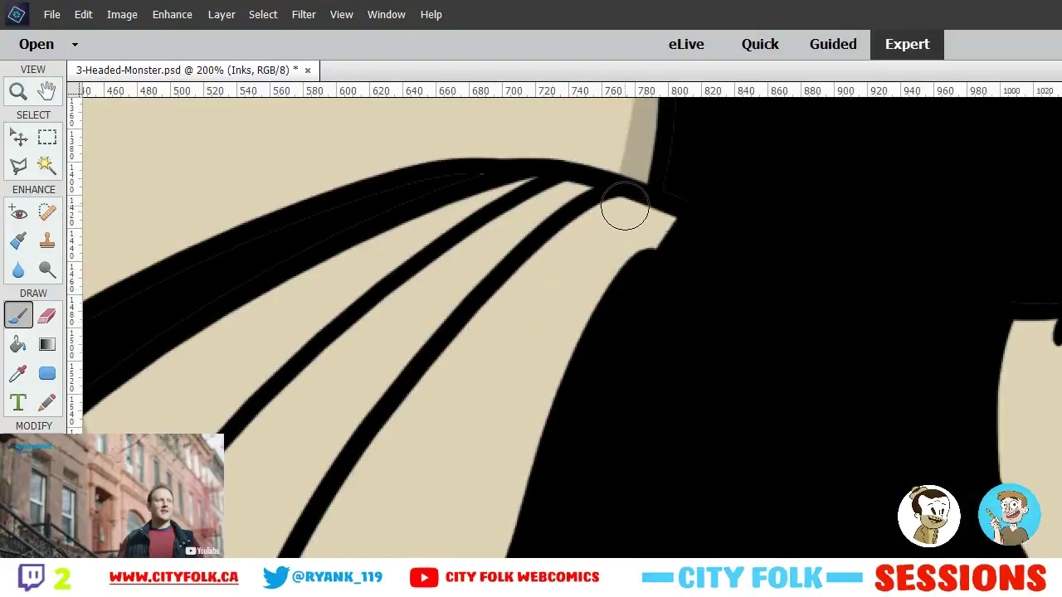
mouse_move(628, 244)
left_mouse_down()
mouse_move(639, 218)
mouse_move(629, 215)
mouse_move(491, 312)
mouse_move(311, 568)
left_mouse_up()
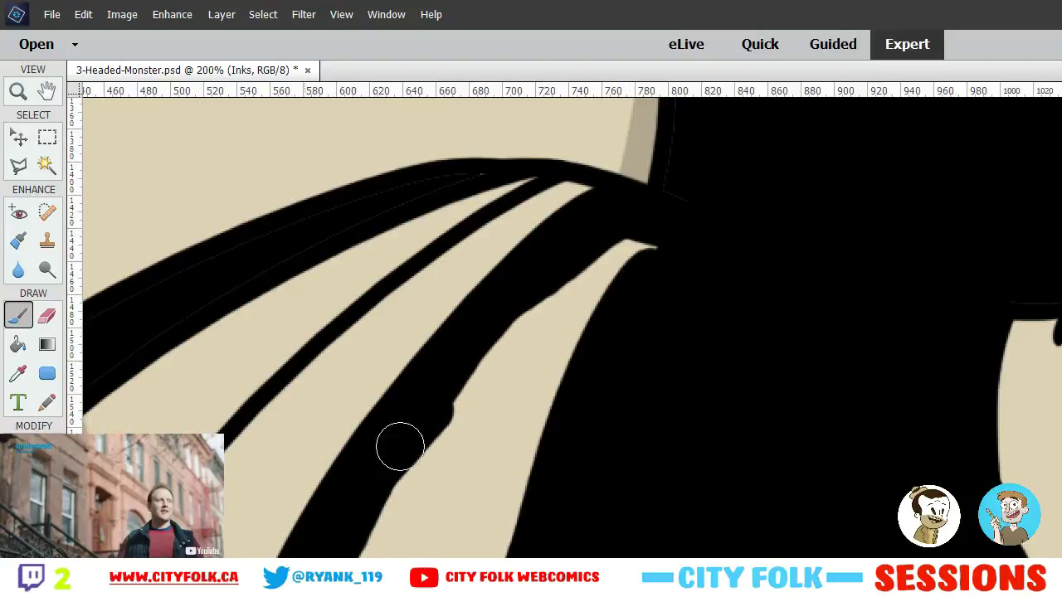
mouse_move(398, 443)
left_mouse_down()
mouse_move(476, 429)
mouse_move(600, 277)
mouse_move(459, 564)
mouse_move(421, 559)
left_mouse_up()
Brush black over the hairline gaps beside the left upper arm and inside the dark band above the elbow folds
key("space")
mouse_move(576, 388)
left_mouse_down()
mouse_move(500, 464)
mouse_move(490, 391)
mouse_move(498, 305)
left_mouse_up()
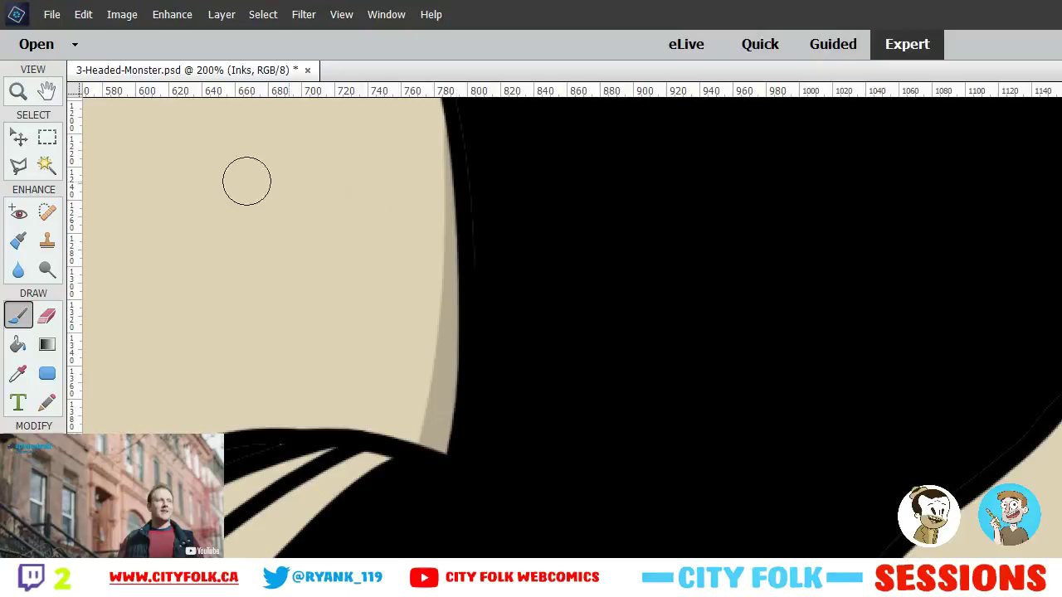
mouse_move(471, 232)
left_mouse_down()
mouse_move(524, 249)
mouse_move(536, 241)
mouse_move(342, 197)
left_mouse_up()
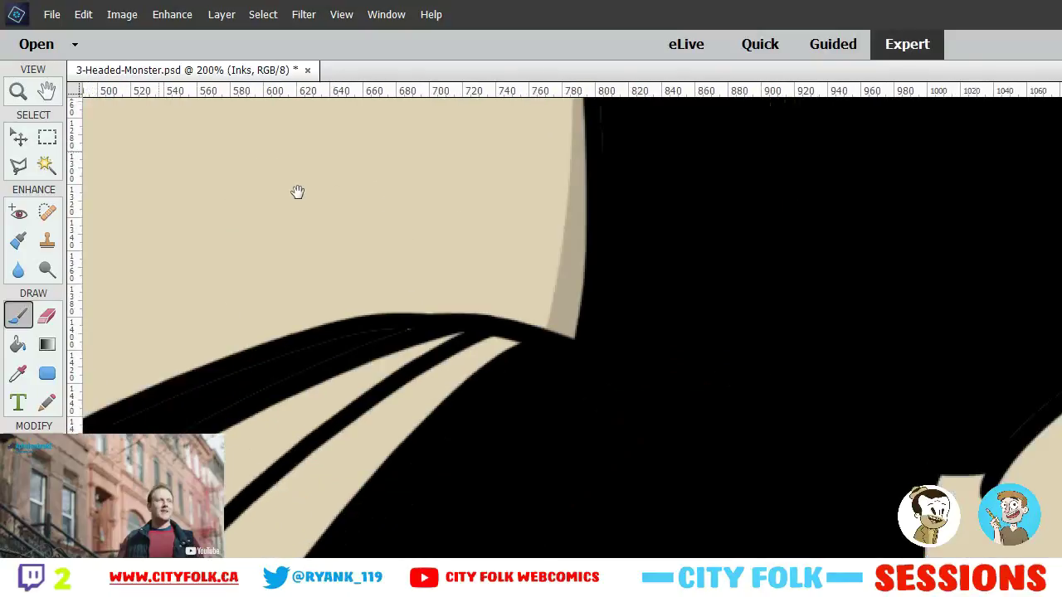
left_click_drag(1028, 396, 1055, 369)
left_click_drag(600, 433, 933, 337)
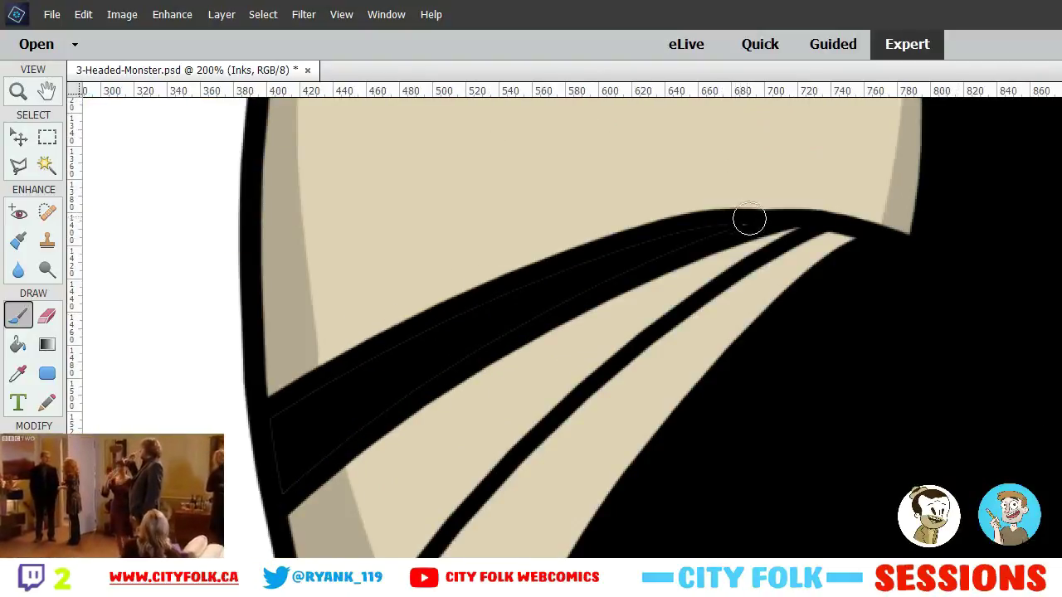
mouse_move(748, 218)
left_mouse_down()
mouse_move(558, 277)
mouse_move(350, 383)
mouse_move(301, 415)
mouse_move(282, 449)
left_mouse_up()
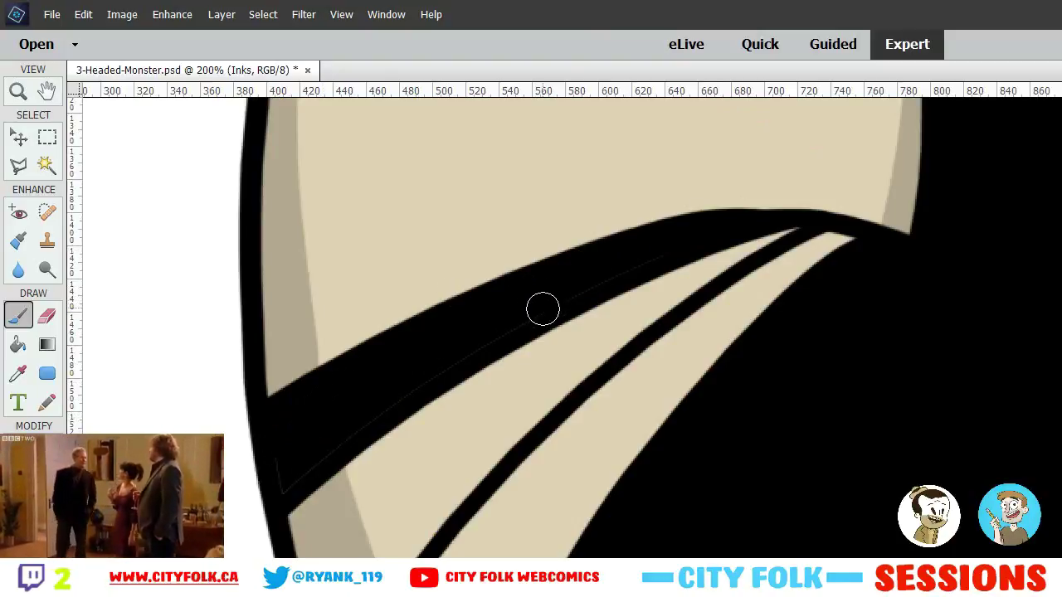
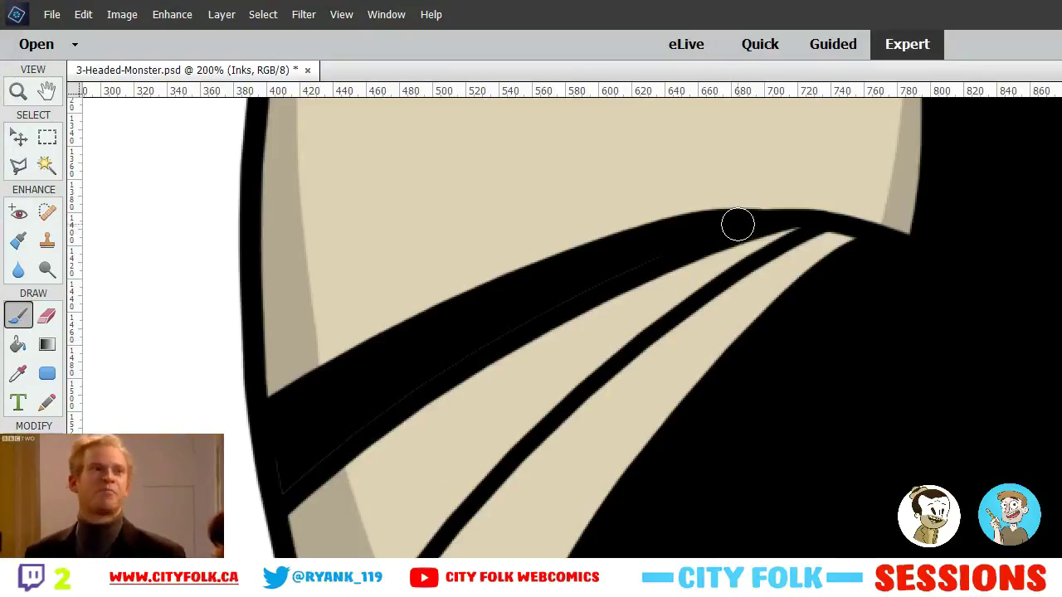
mouse_move(737, 223)
left_mouse_down()
mouse_move(643, 253)
mouse_move(481, 334)
mouse_move(281, 482)
left_mouse_up()
Brush black over the hairline gaps around the left hand's fingers and beneath the neighbouring hand and wrist
left_click_drag(778, 403, 141, 351)
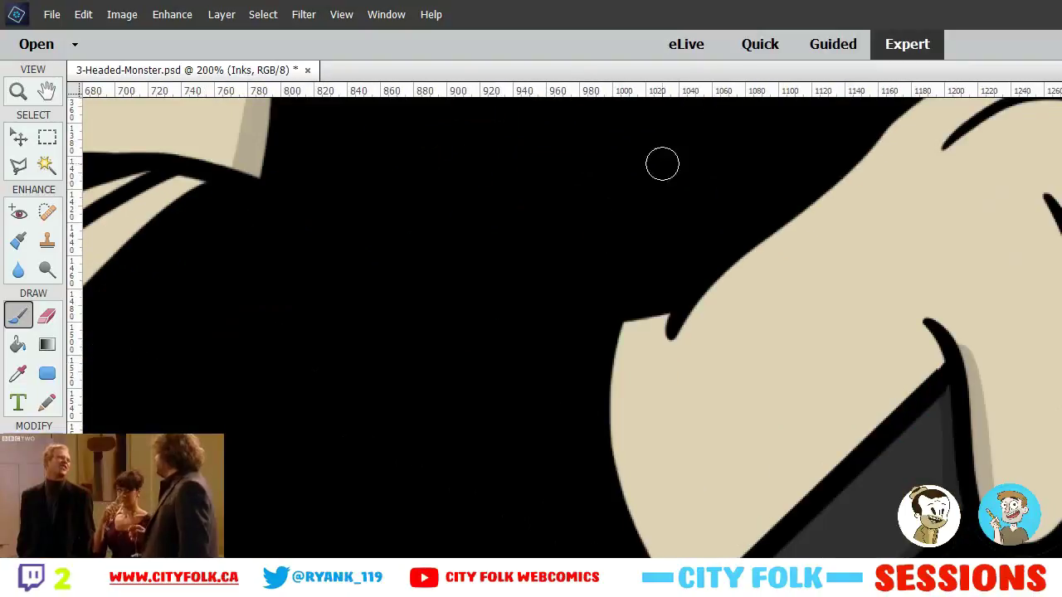
left_click_drag(695, 289, 324, 265)
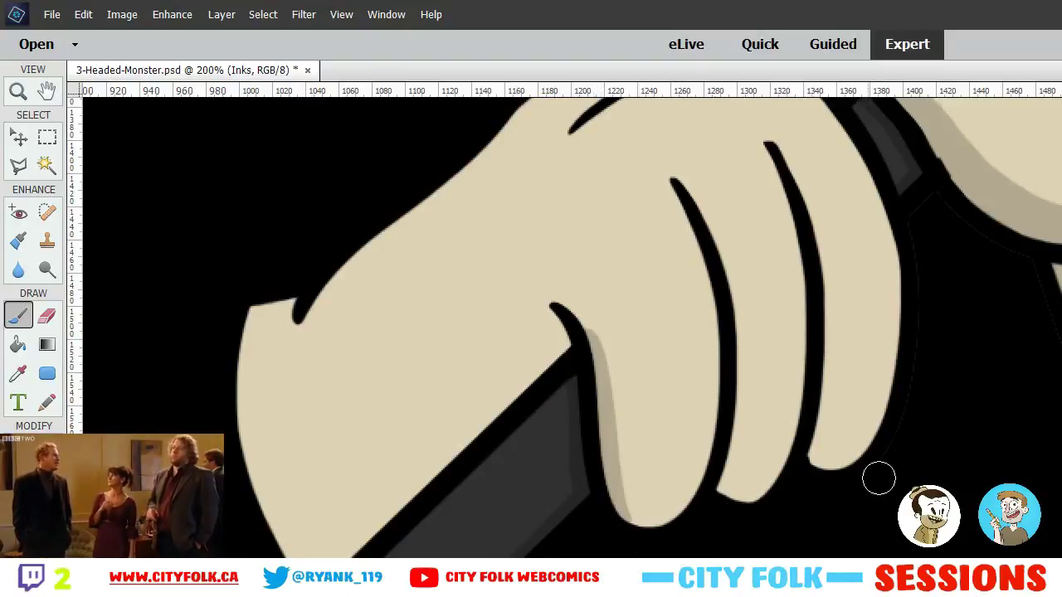
left_click_drag(631, 341, 578, 358)
left_click_drag(812, 350, 516, 373)
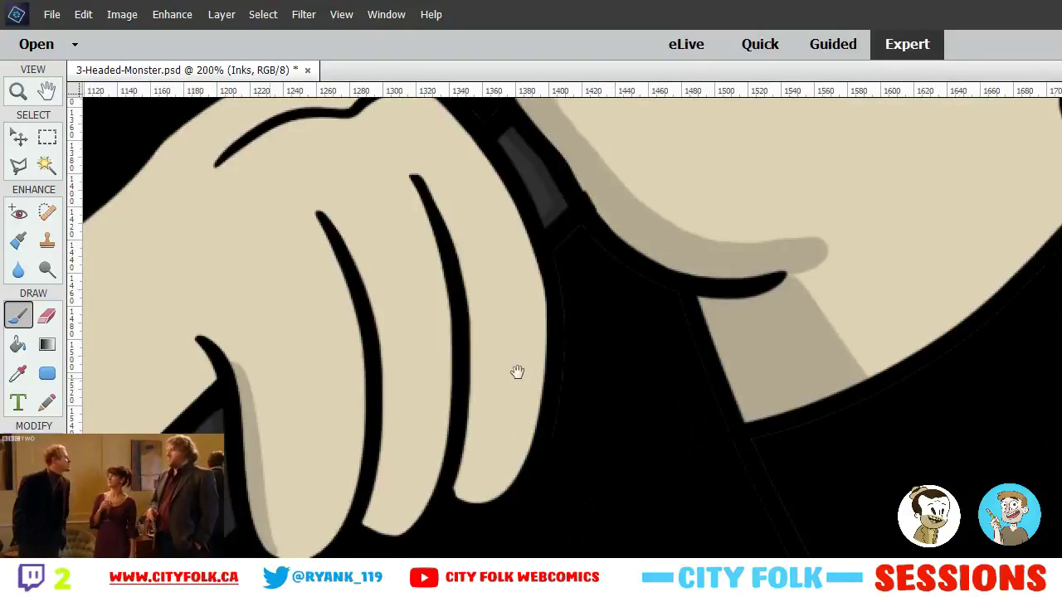
left_click_drag(589, 322, 535, 333)
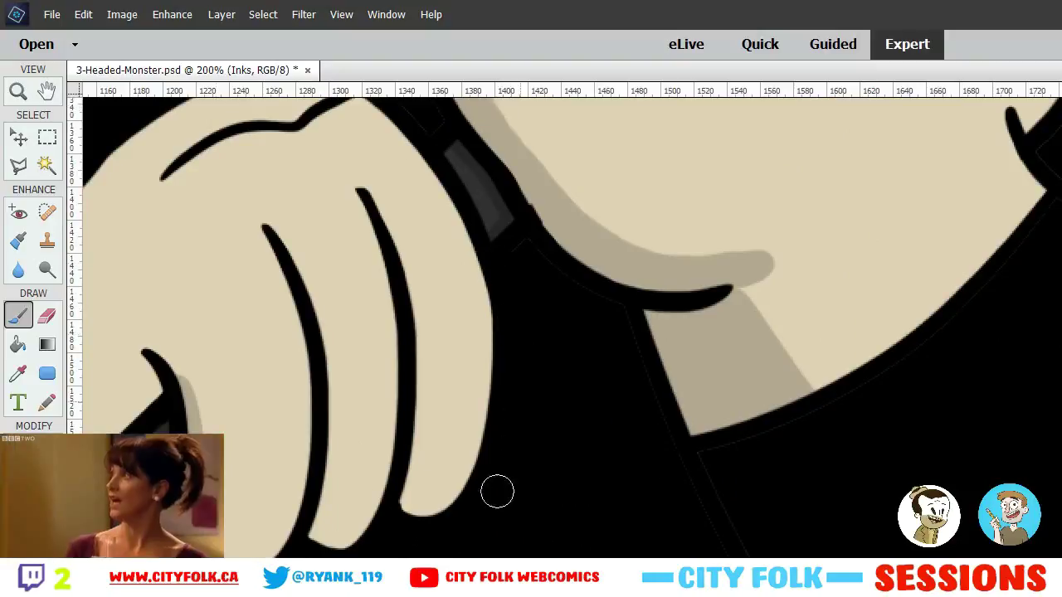
mouse_move(513, 255)
left_mouse_down()
mouse_move(614, 304)
mouse_move(655, 420)
mouse_move(736, 550)
left_mouse_up()
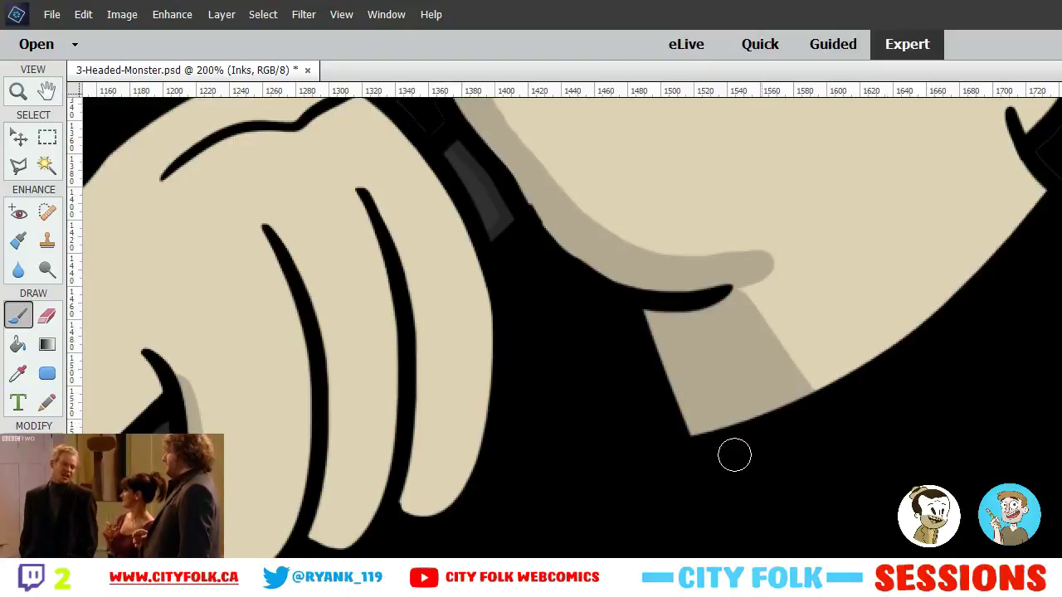
left_click(49, 316)
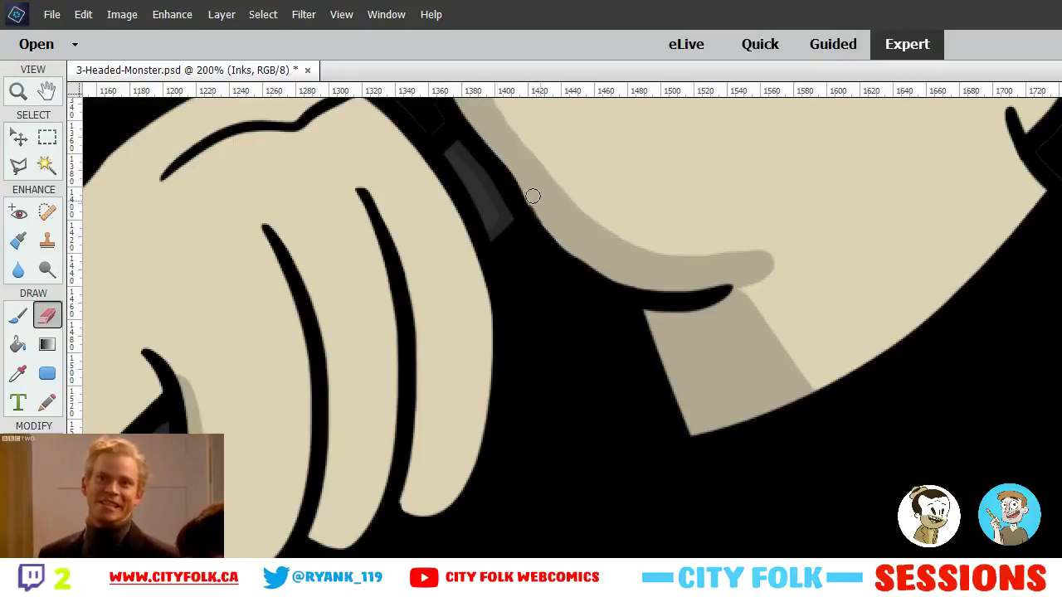
left_click(18, 316)
Brush black over the hairline gaps in the torso strip between the right wrist and the right upper arm
left_click_drag(711, 312, 253, 324)
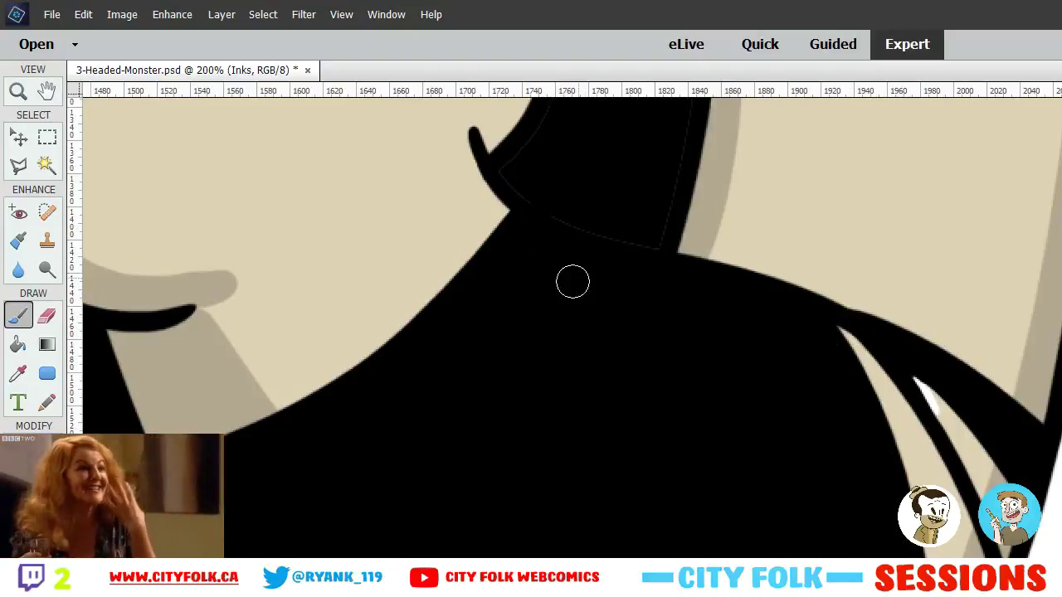
left_click_drag(600, 240, 566, 474)
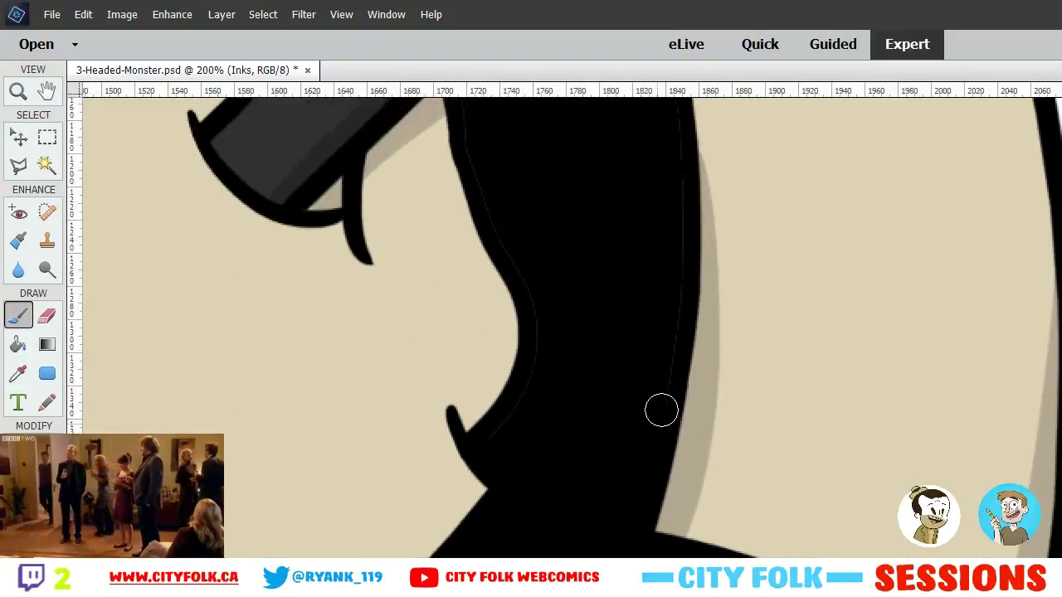
left_click_drag(661, 409, 663, 204)
mouse_move(558, 292)
left_mouse_down()
mouse_move(534, 387)
mouse_move(502, 440)
mouse_move(548, 309)
mouse_move(513, 264)
mouse_move(492, 182)
left_mouse_up()
mouse_move(505, 330)
left_mouse_down()
mouse_move(490, 431)
mouse_move(507, 476)
left_mouse_up()
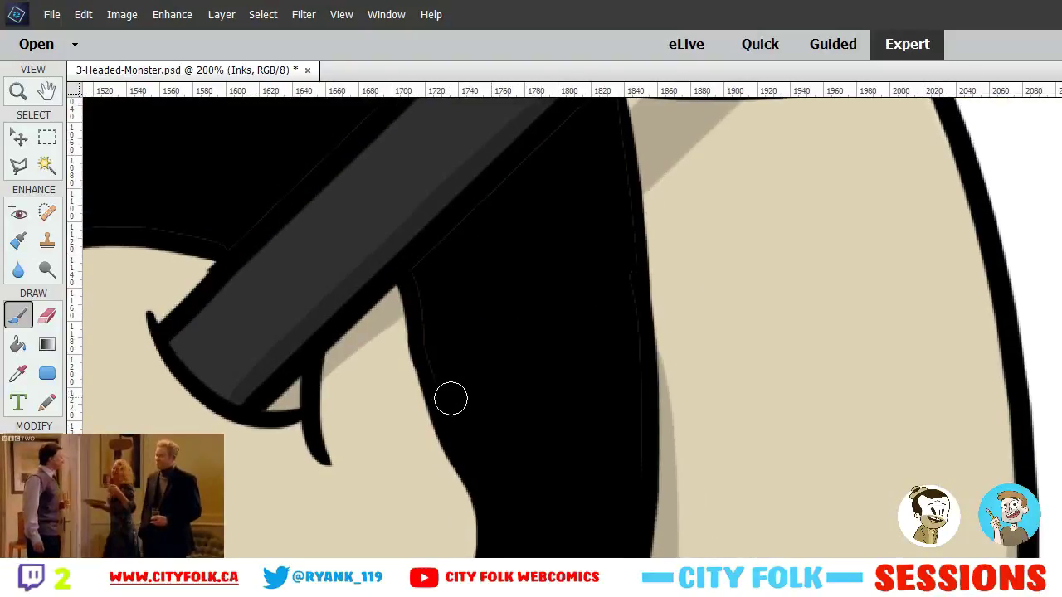
mouse_move(430, 314)
left_mouse_down()
mouse_move(441, 249)
mouse_move(596, 111)
mouse_move(612, 129)
mouse_move(635, 304)
mouse_move(622, 492)
left_mouse_up()
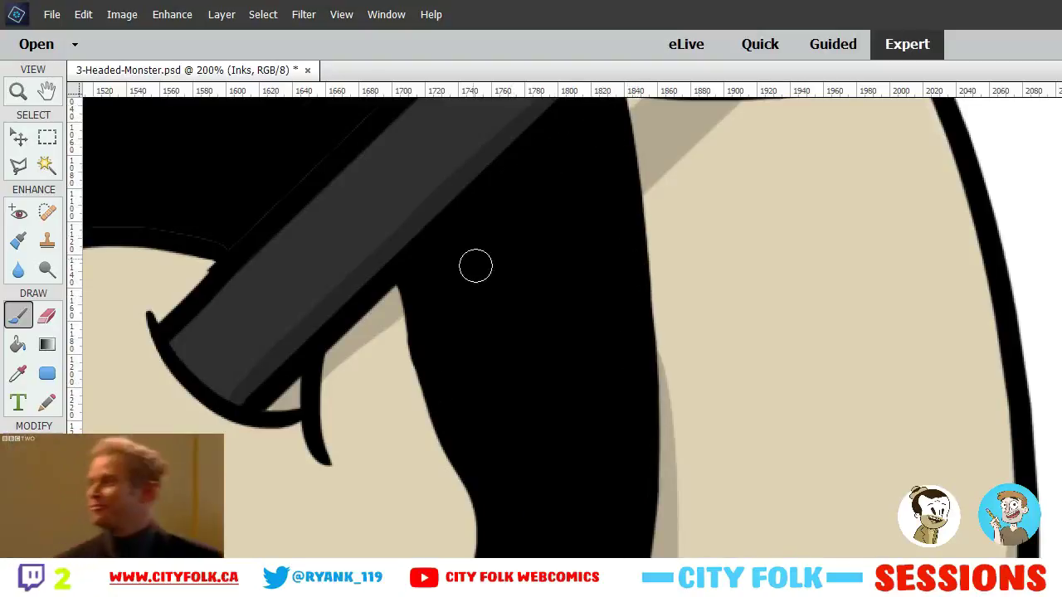
Brush black over the hairline gaps along the right sleeve hem, the grey stick's edges and the outer right shoulder
left_click_drag(525, 304, 540, 373)
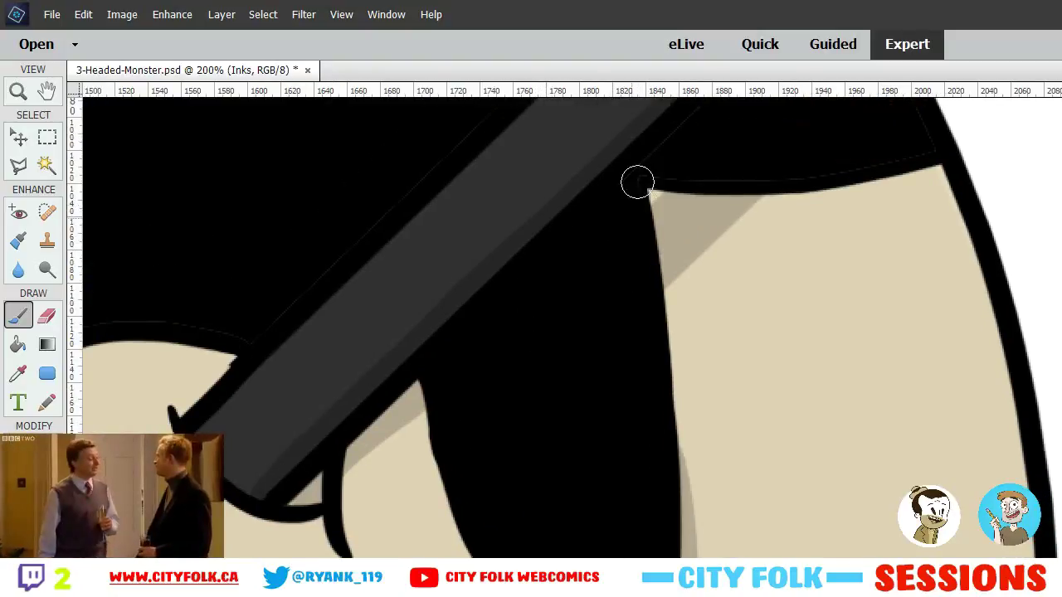
mouse_move(654, 176)
left_mouse_down()
mouse_move(927, 148)
mouse_move(724, 182)
mouse_move(619, 187)
left_mouse_up()
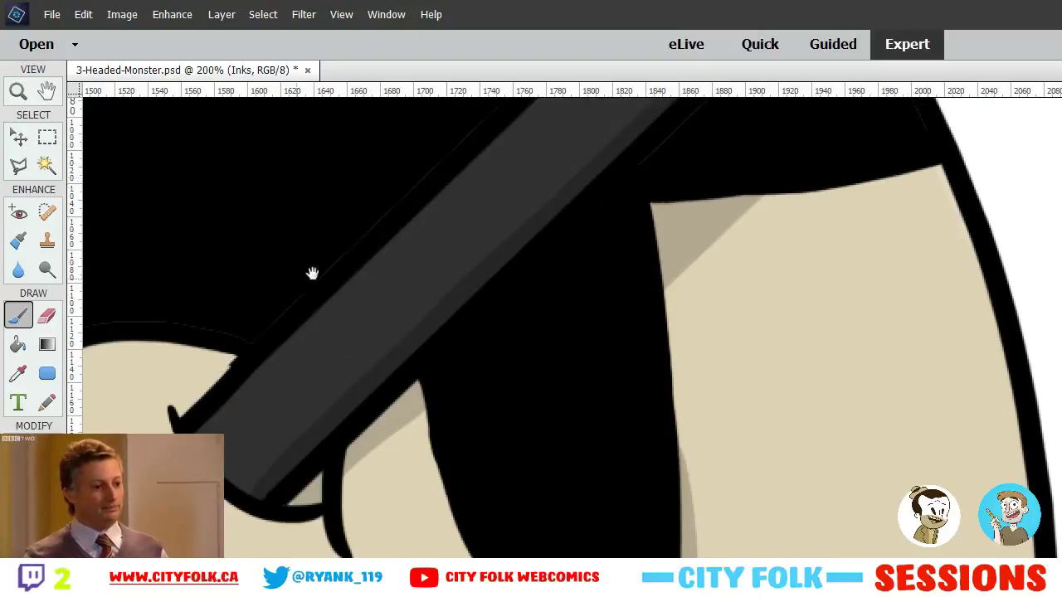
left_click_drag(312, 274, 335, 327)
key("e")
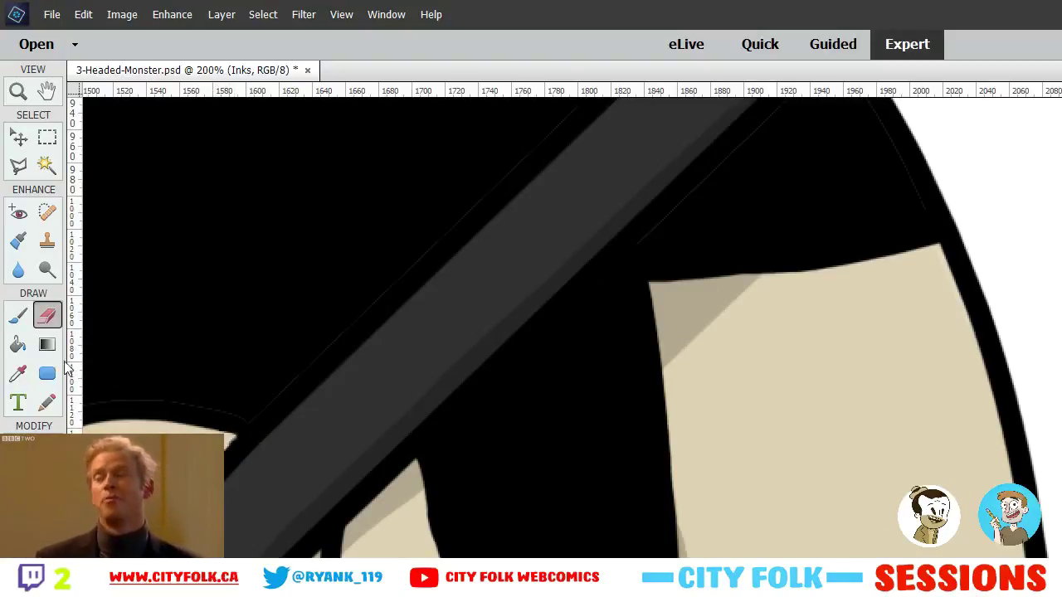
key("b")
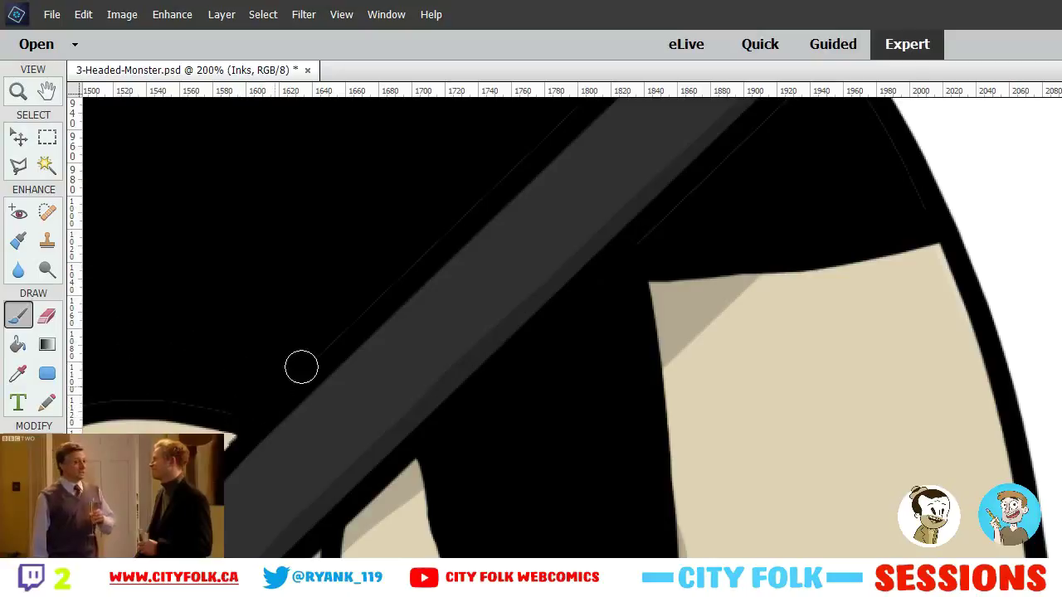
mouse_move(302, 367)
left_mouse_down()
mouse_move(488, 187)
mouse_move(536, 130)
mouse_move(559, 81)
left_mouse_up()
mouse_move(542, 262)
left_mouse_down()
mouse_move(374, 422)
mouse_move(381, 414)
left_mouse_up()
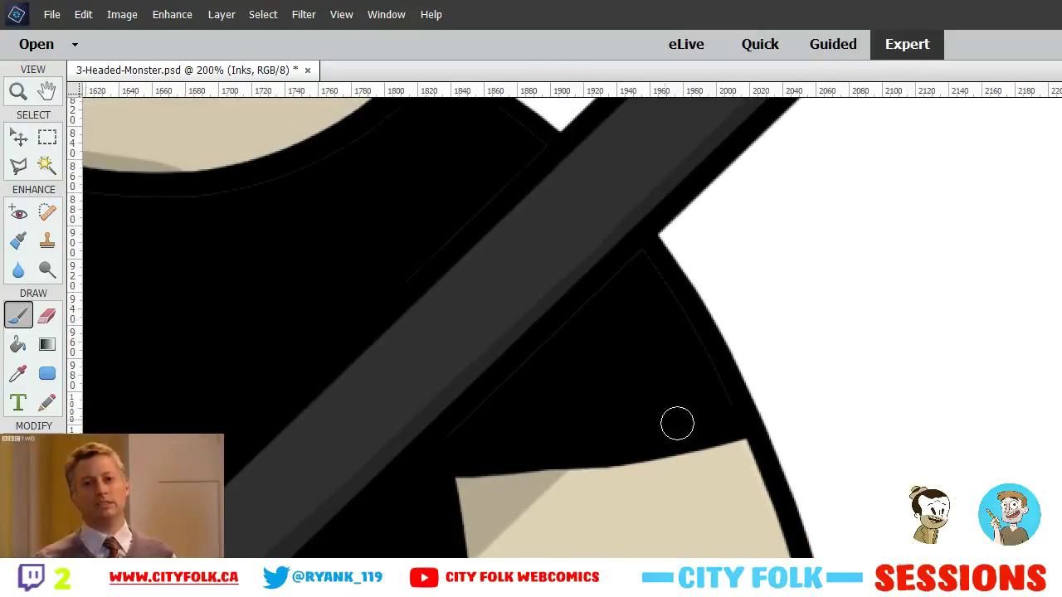
mouse_move(733, 421)
left_mouse_down()
mouse_move(642, 255)
mouse_move(472, 411)
left_mouse_up()
Brush black over the hairline gaps under the right head's chin and along the top of the right shoulder
mouse_move(492, 265)
left_mouse_down()
mouse_move(543, 310)
mouse_move(629, 351)
left_mouse_up()
mouse_move(711, 265)
left_mouse_down()
mouse_move(727, 270)
mouse_move(718, 262)
mouse_move(587, 371)
left_mouse_up()
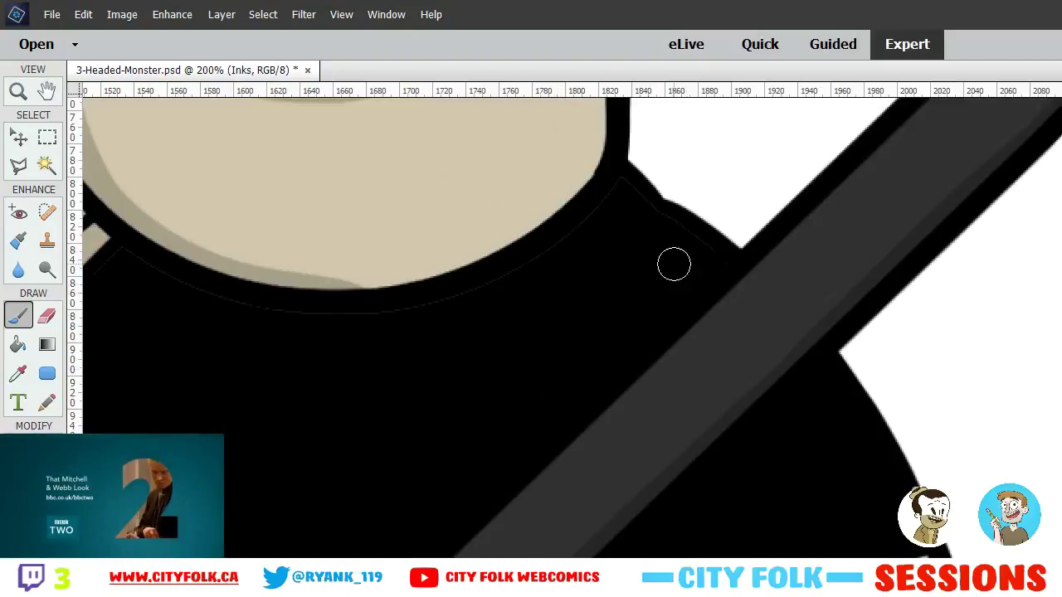
mouse_move(659, 228)
left_mouse_down()
mouse_move(622, 184)
mouse_move(522, 258)
mouse_move(438, 301)
mouse_move(341, 324)
mouse_move(265, 323)
mouse_move(185, 304)
left_mouse_up()
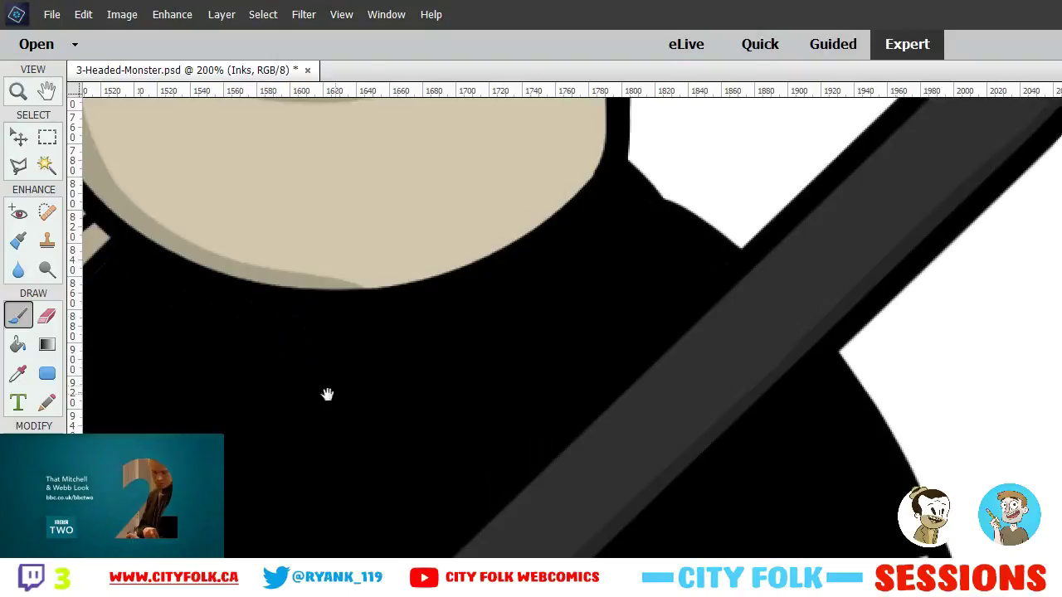
Brush black over the hairline gaps along both outer edges of the V-neck collar and under the left head's chin
left_click_drag(327, 394, 721, 344)
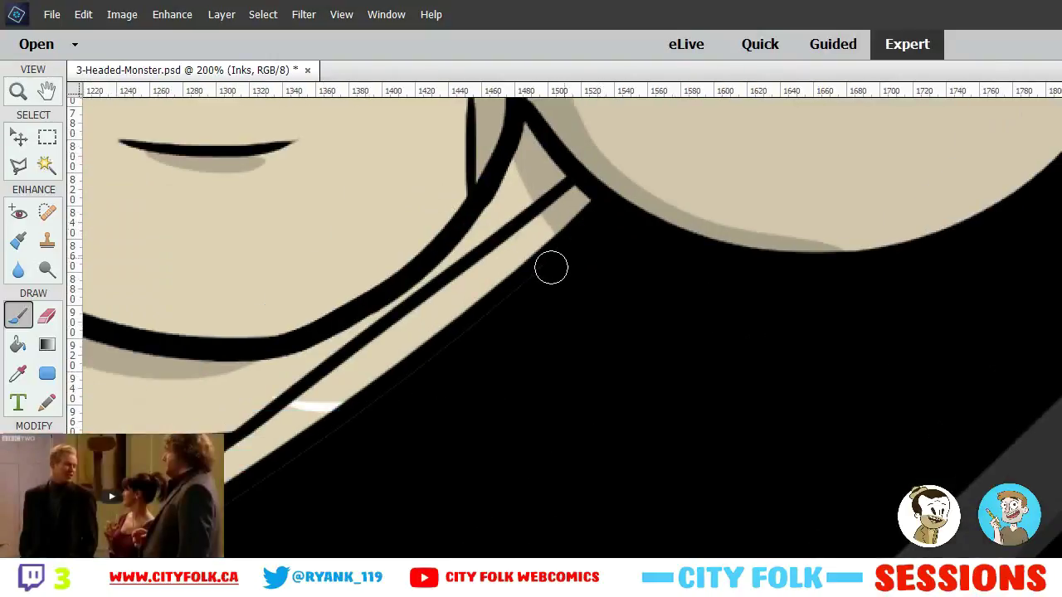
mouse_move(505, 313)
left_mouse_down()
mouse_move(360, 430)
mouse_move(211, 528)
left_mouse_up()
left_click_drag(265, 449, 591, 403)
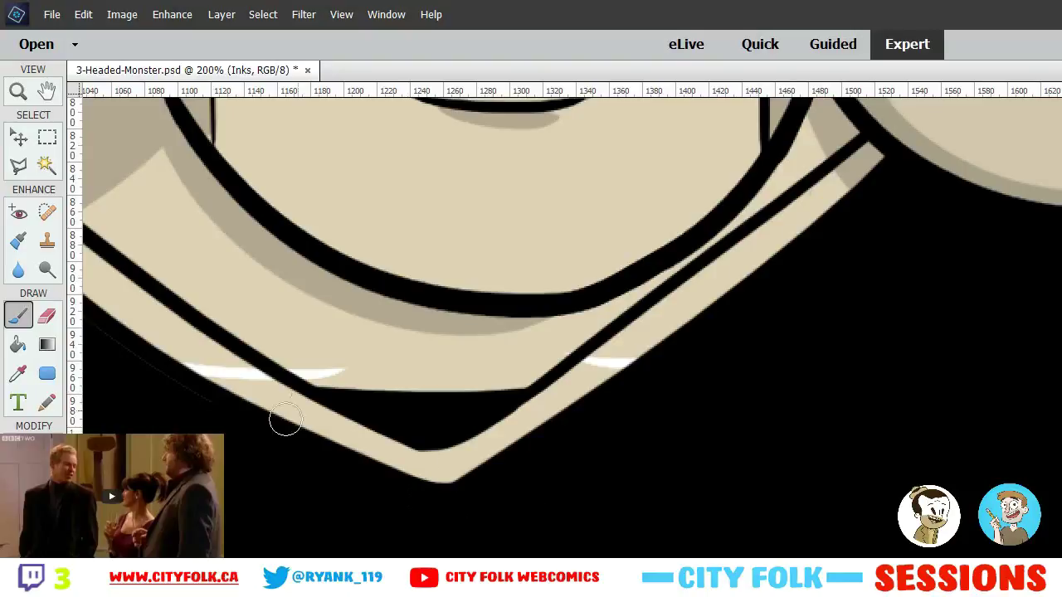
left_click_drag(285, 422, 568, 468)
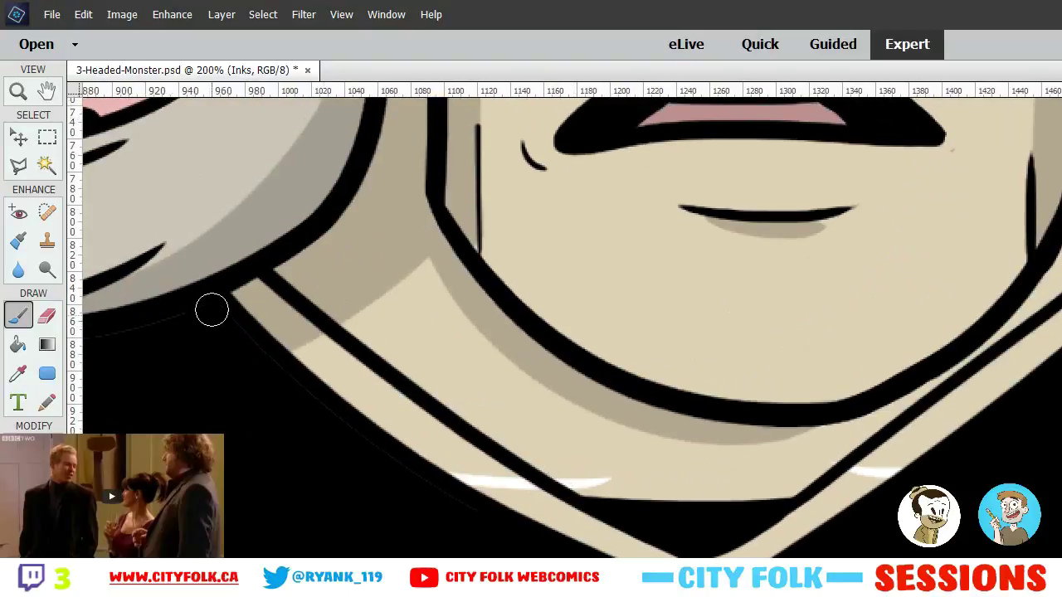
mouse_move(211, 308)
left_mouse_down()
mouse_move(309, 383)
mouse_move(303, 355)
mouse_move(334, 343)
mouse_move(361, 360)
left_mouse_up()
mouse_move(258, 410)
left_mouse_down()
mouse_move(368, 441)
mouse_move(495, 429)
mouse_move(593, 436)
mouse_move(734, 417)
left_mouse_up()
mouse_move(744, 360)
left_mouse_down()
mouse_move(543, 377)
mouse_move(362, 374)
mouse_move(475, 370)
mouse_move(381, 360)
mouse_move(322, 336)
mouse_move(231, 266)
mouse_move(170, 288)
mouse_move(125, 325)
mouse_move(96, 381)
mouse_move(174, 429)
left_mouse_up()
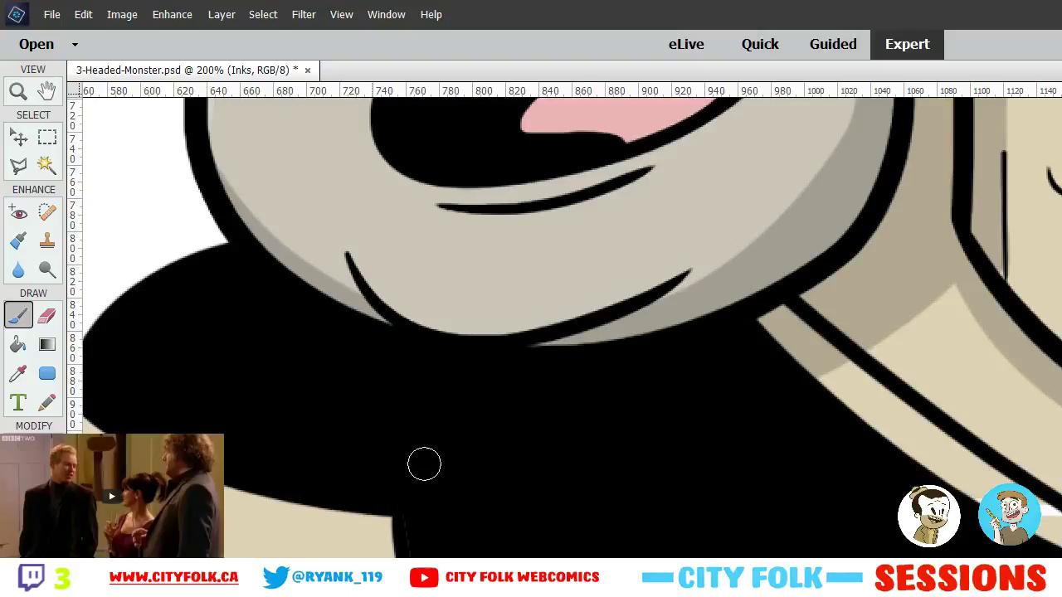
Brush black over the hairline gap down the left sleeve's inner edge, where it meets the torso
left_click_drag(422, 462, 325, 301)
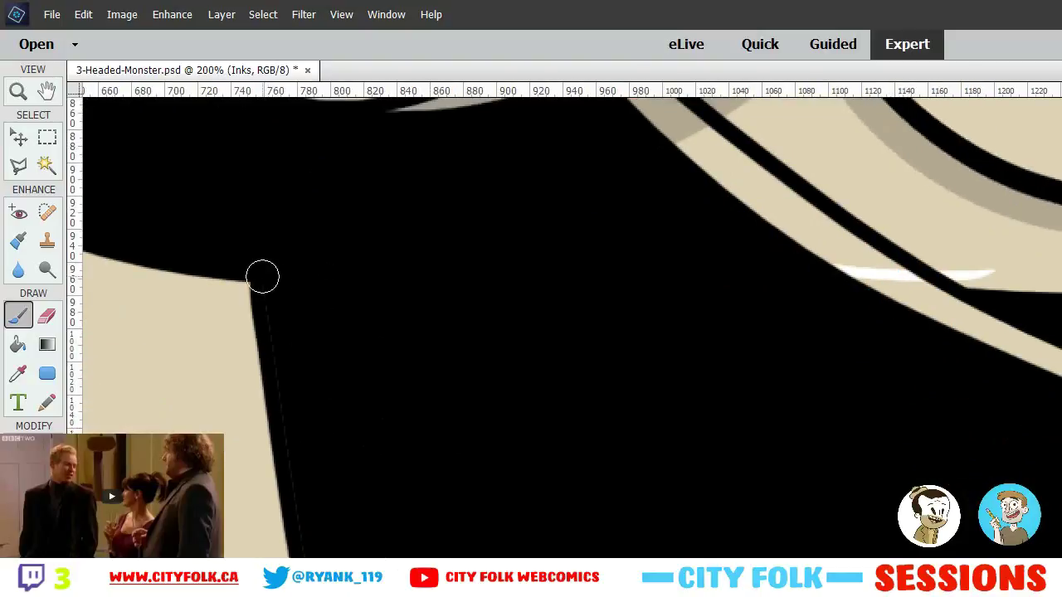
left_click_drag(262, 276, 311, 546)
scroll(344, 286, "down", 4)
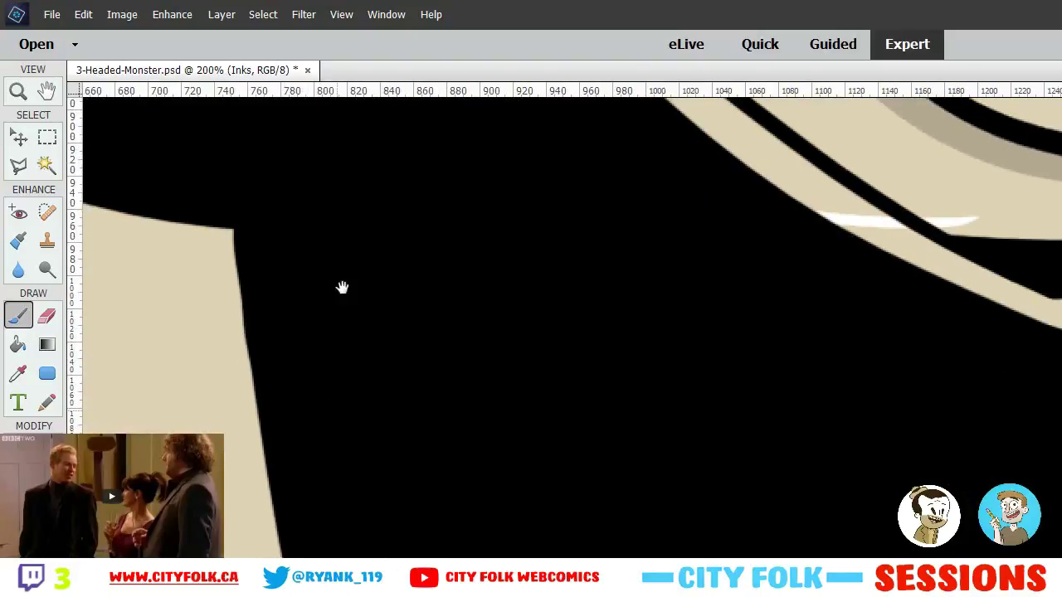
scroll(332, 239, "right", 1)
mouse_move(284, 348)
left_mouse_down()
mouse_move(315, 471)
mouse_move(301, 423)
left_mouse_up()
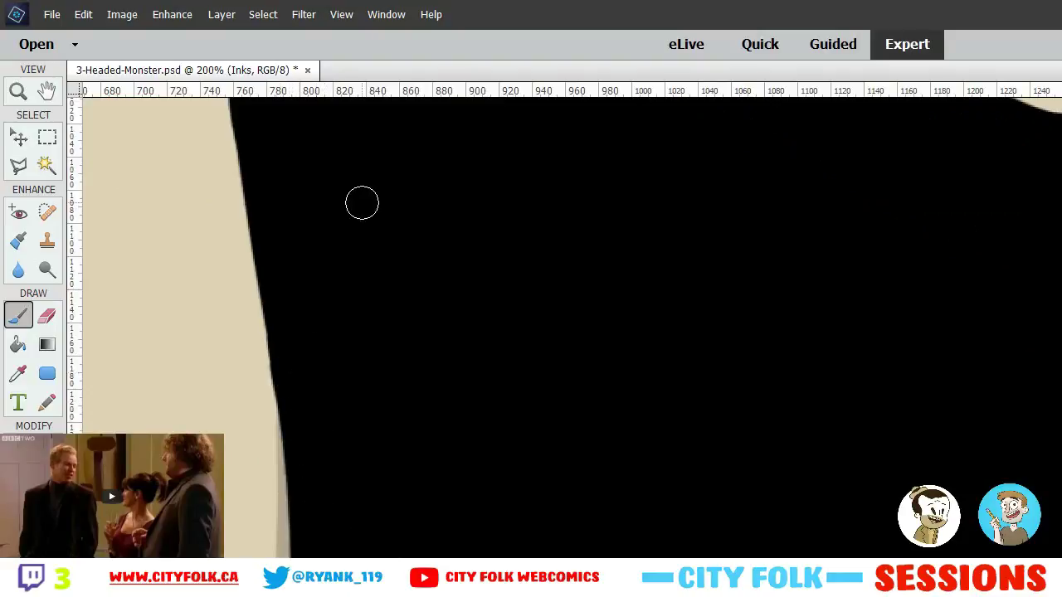
Brush black over the hairline gaps around the knuckles and upper outlines of both hands
left_click_drag(785, 493, 415, 200)
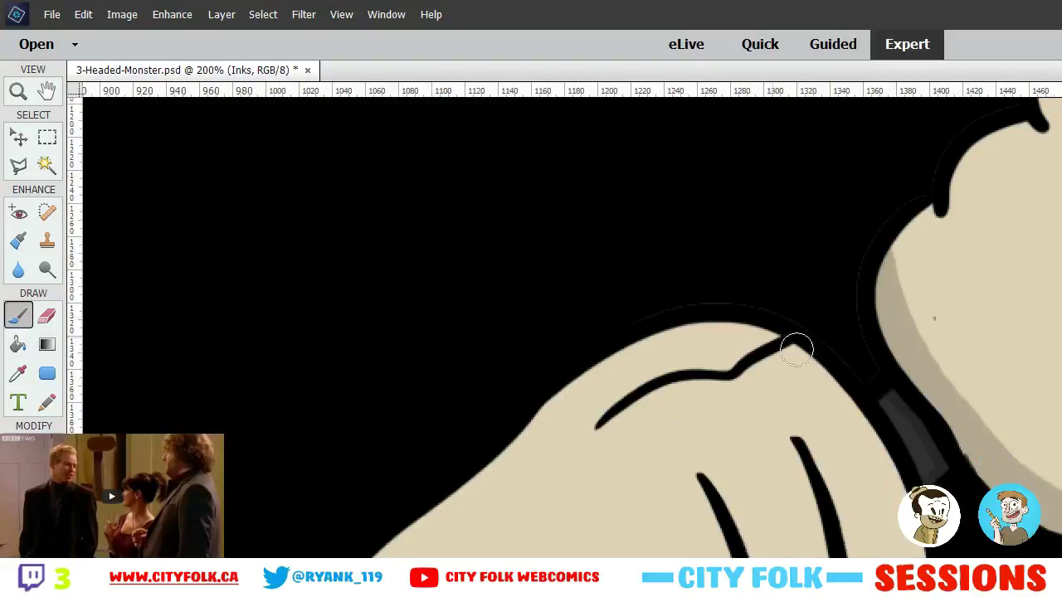
mouse_move(796, 350)
left_mouse_down()
mouse_move(869, 379)
mouse_move(782, 308)
mouse_move(659, 291)
mouse_move(591, 324)
left_mouse_up()
mouse_move(857, 354)
left_mouse_down()
mouse_move(868, 227)
mouse_move(912, 190)
left_mouse_up()
left_click_drag(781, 269, 515, 280)
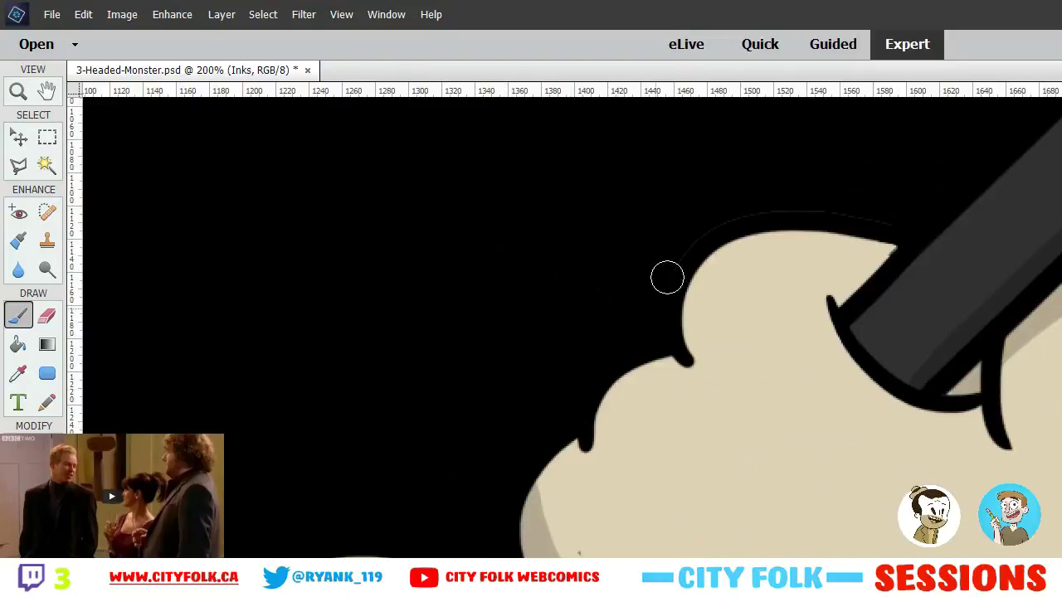
mouse_move(667, 277)
left_mouse_down()
mouse_move(688, 240)
mouse_move(763, 210)
mouse_move(893, 206)
left_mouse_up()
Fill the left and right upper sleeves with yellow on the color layer
key("ctrl+minus")
key("ctrl+minus")
key("ctrl+minus")
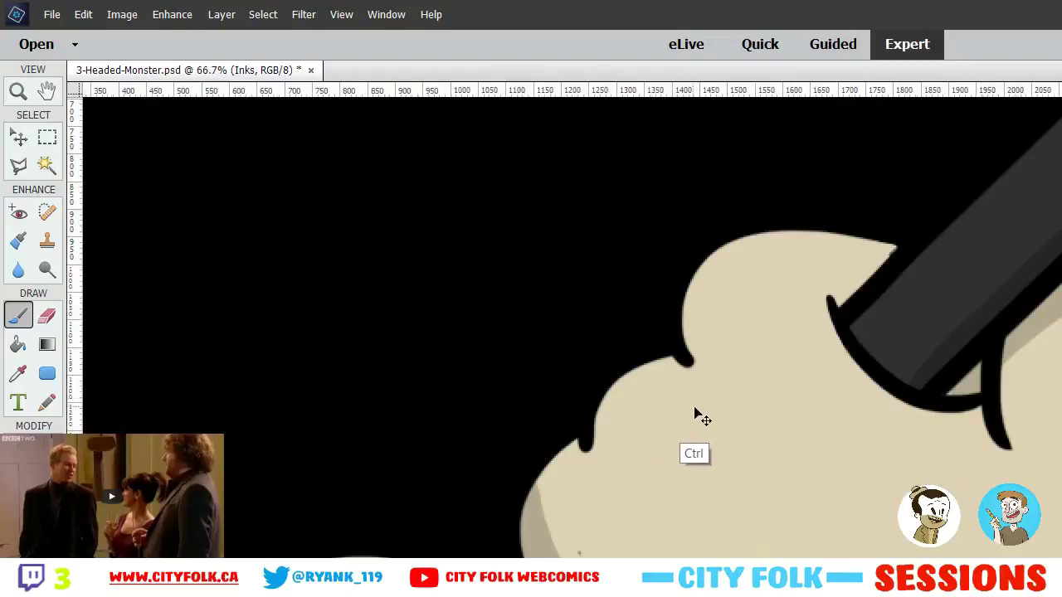
key("ctrl+minus")
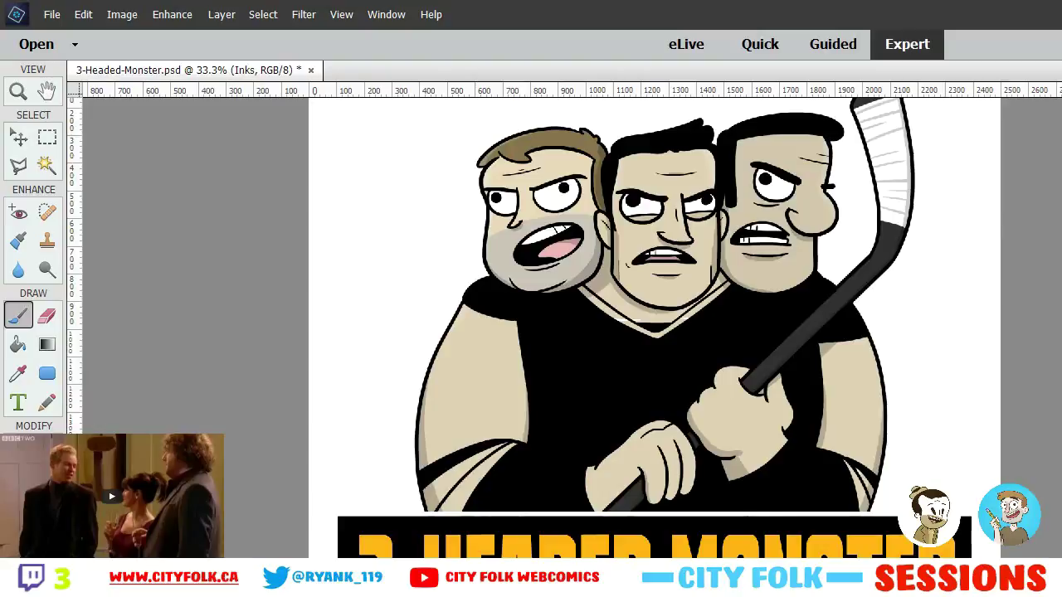
key("alt+[")
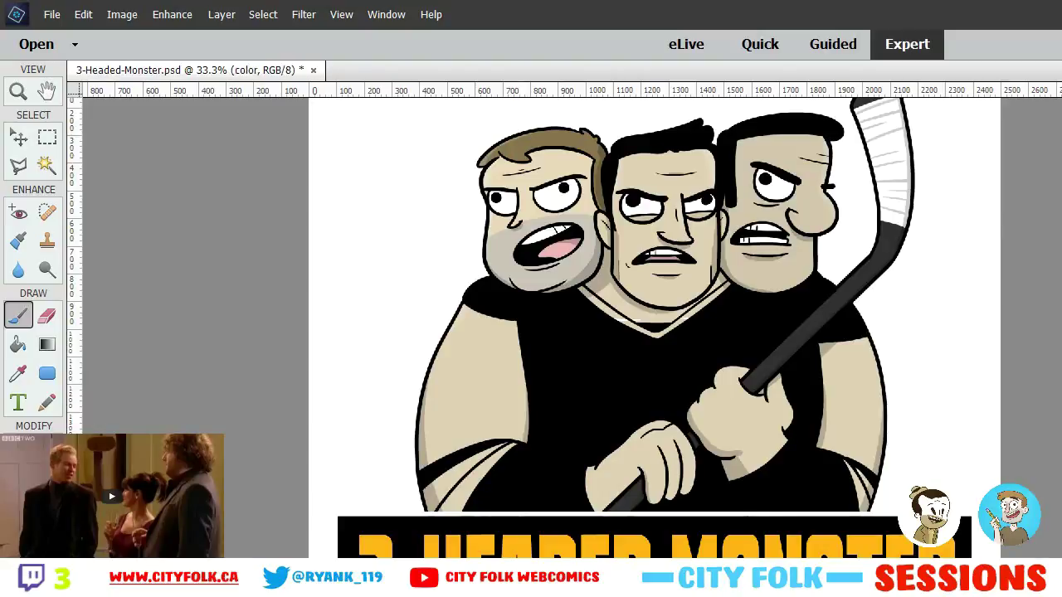
left_click(18, 344)
left_click(471, 393)
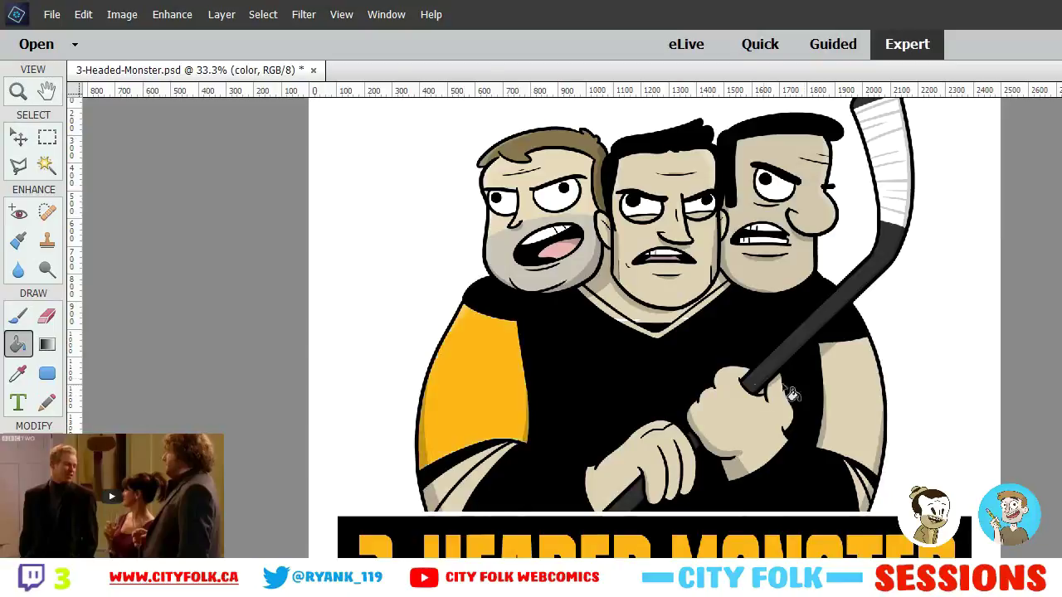
left_click(853, 404)
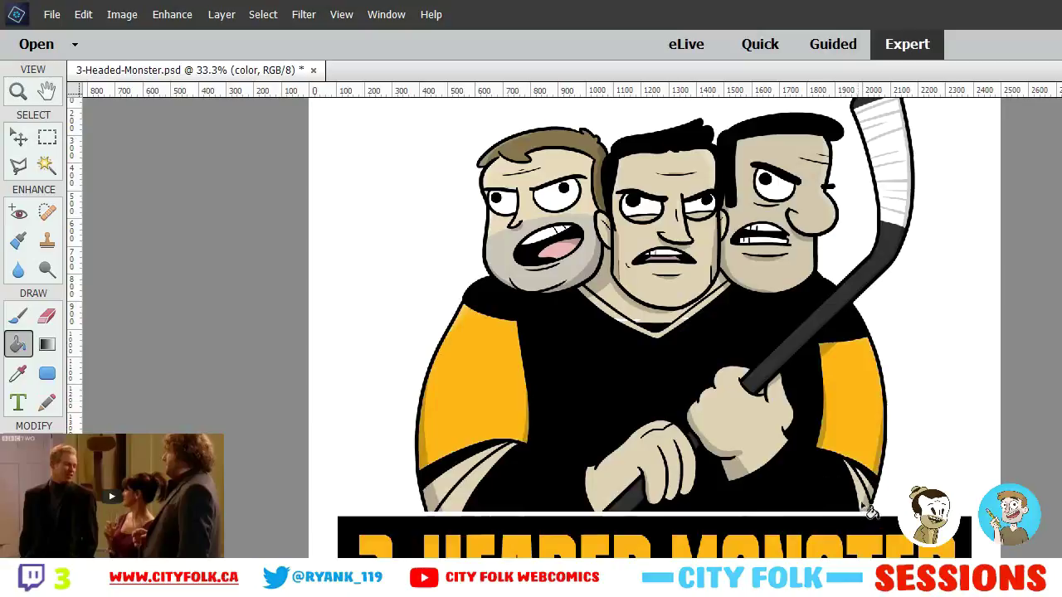
left_click(472, 478)
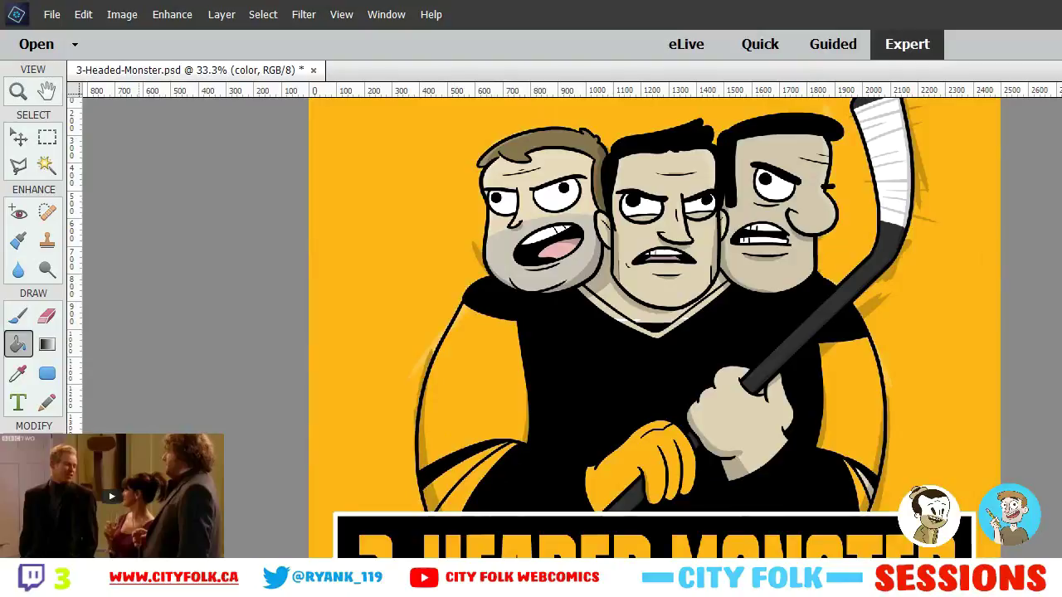
key("ctrl+z")
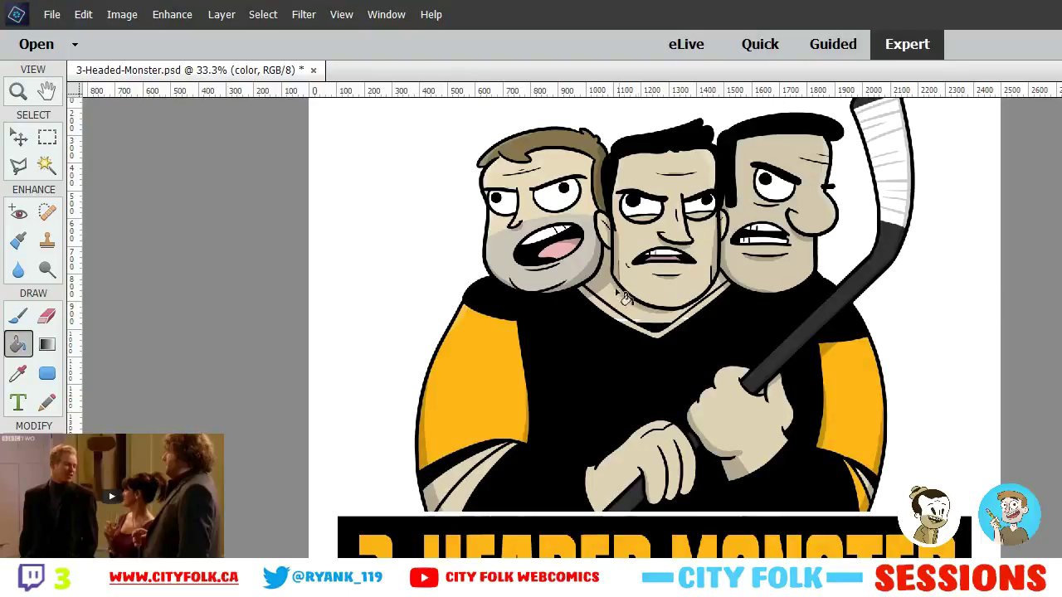
Brush yellow over the lower stripe on the left forearm sleeve, undoing the stray white stroke
key("ctrl+equal")
key("ctrl+equal")
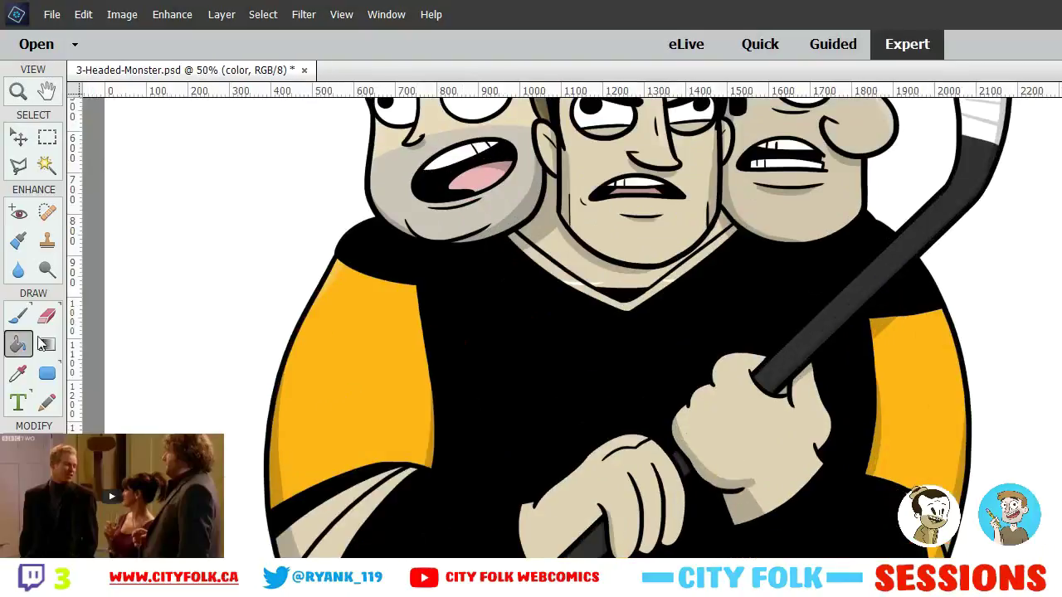
key("b")
key("ctrl+equal")
left_click_drag(345, 444, 530, 277)
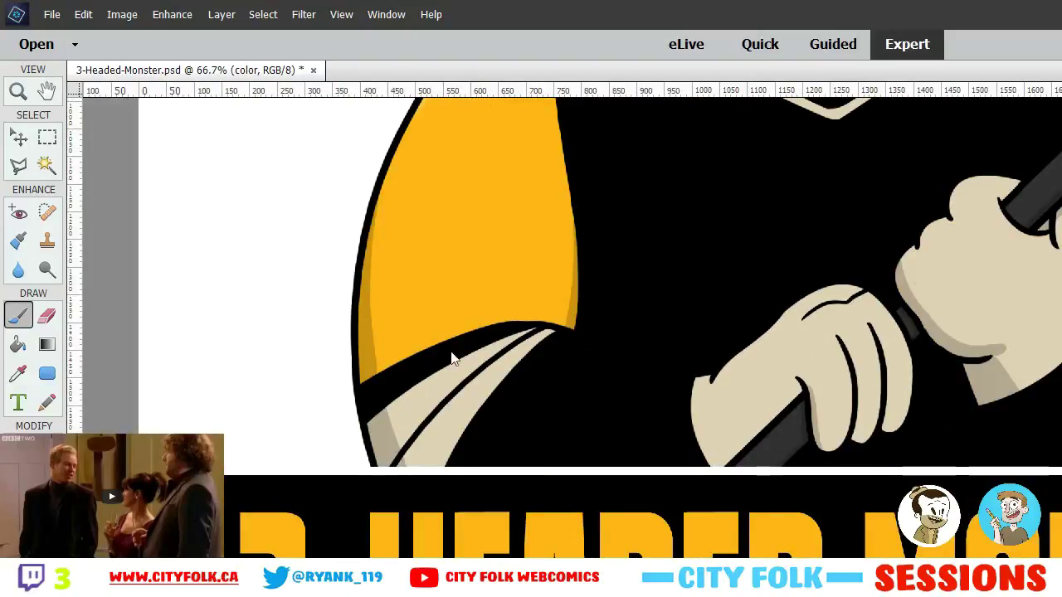
left_click(453, 249)
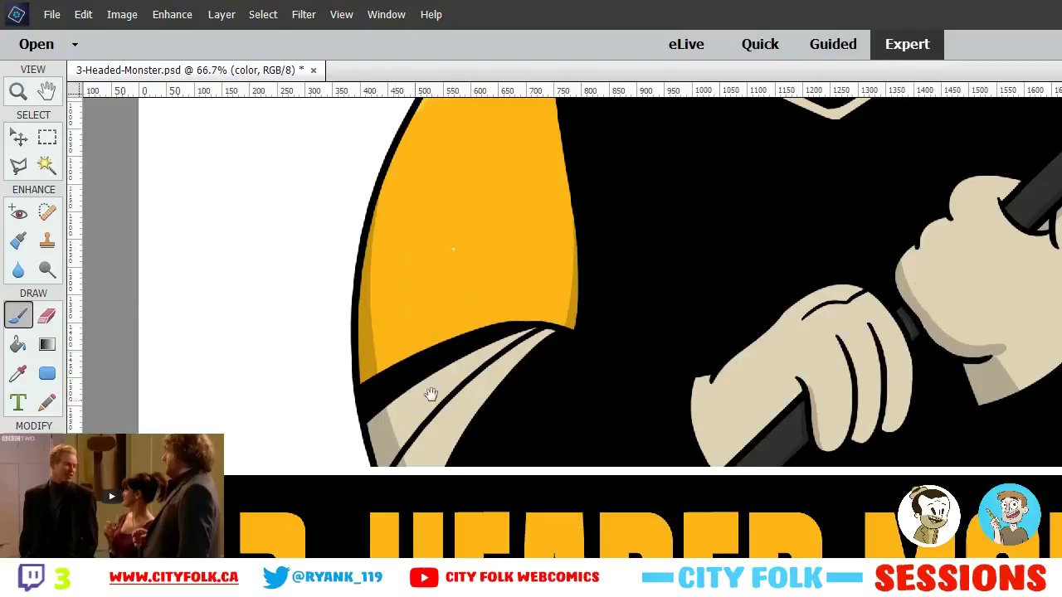
mouse_move(461, 436)
left_mouse_down()
mouse_move(430, 473)
mouse_move(431, 454)
left_mouse_up()
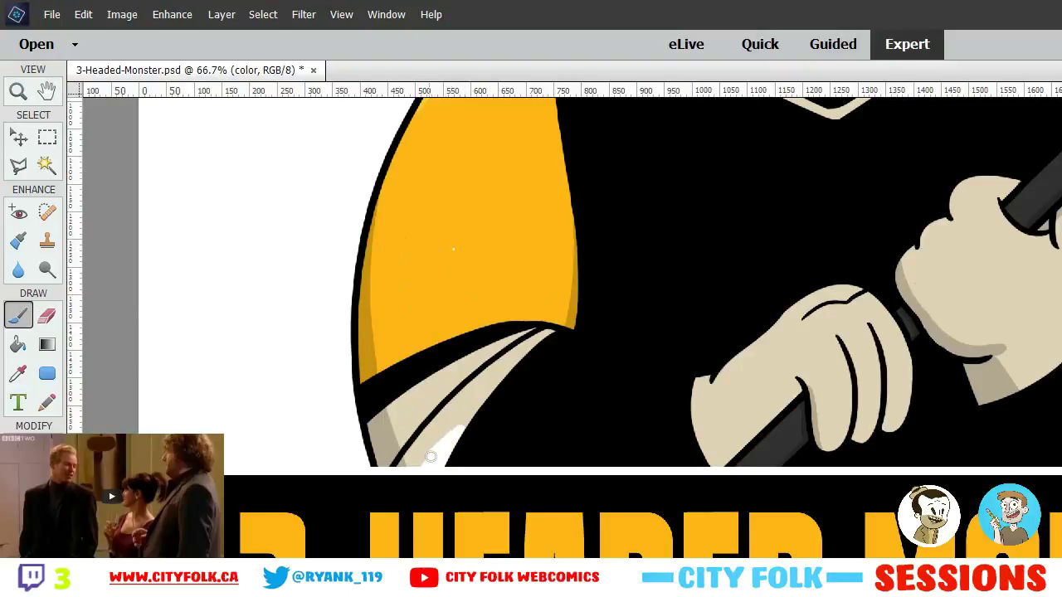
key("ctrl+z")
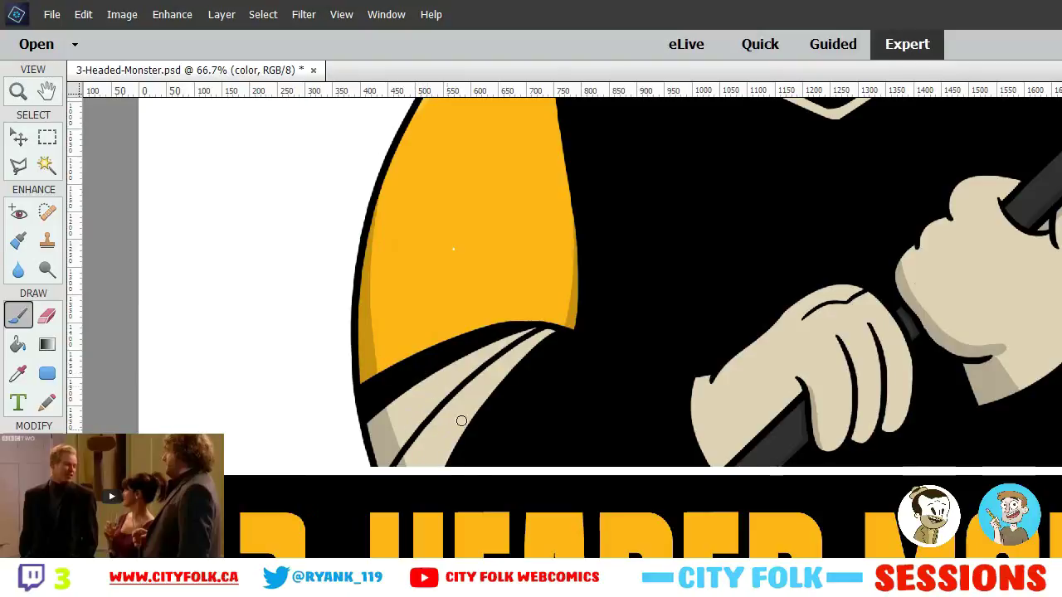
mouse_move(465, 434)
left_mouse_down()
mouse_move(444, 461)
mouse_move(394, 467)
mouse_move(492, 366)
mouse_move(535, 338)
mouse_move(478, 394)
mouse_move(473, 418)
mouse_move(448, 422)
left_mouse_up()
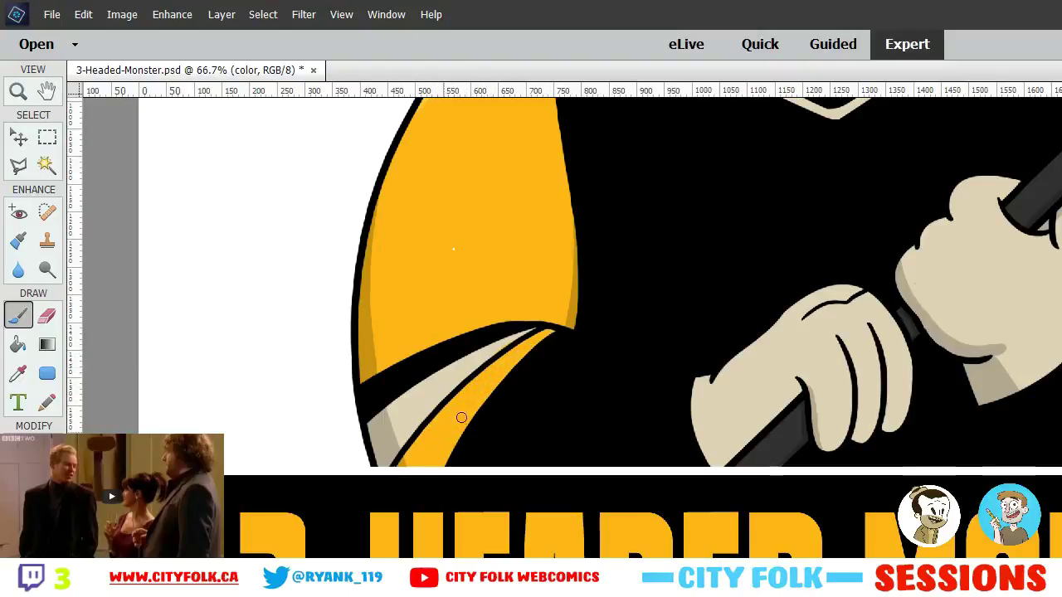
Try to fill the upper stripe on the left forearm sleeve with white
key("ctrl")
key("ctrl+=")
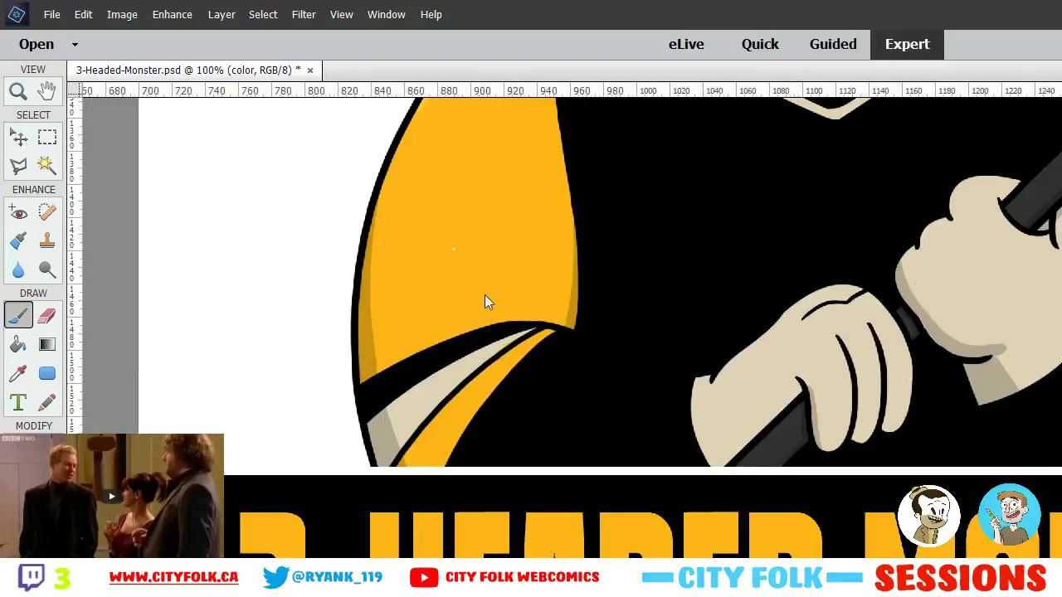
key("ctrl+=")
key("space")
mouse_move(287, 254)
left_mouse_down()
mouse_move(628, 474)
mouse_move(677, 441)
mouse_move(730, 452)
left_mouse_up()
left_click_drag(327, 351, 431, 240)
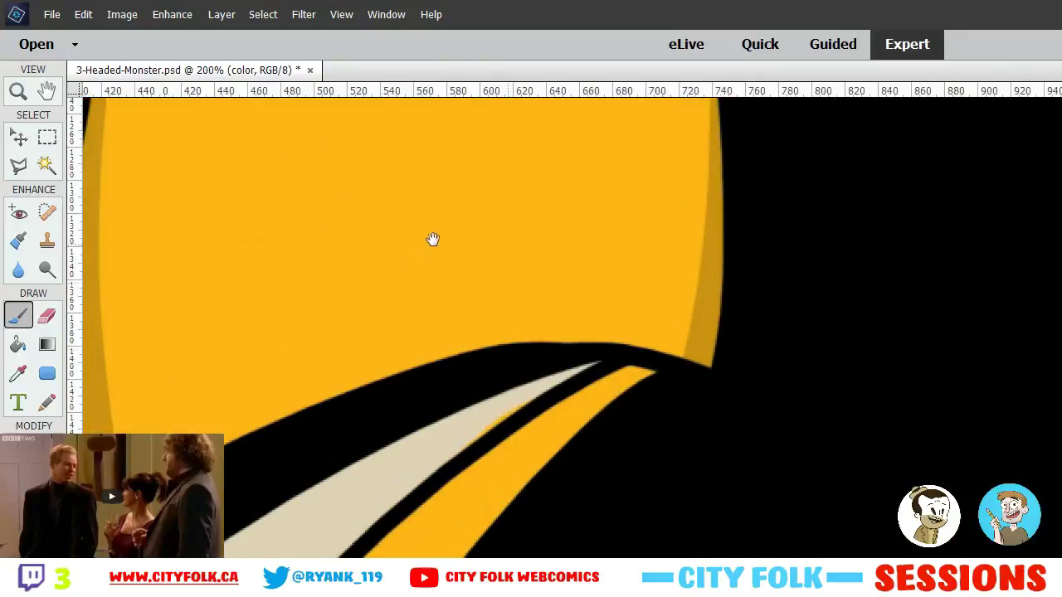
left_click(18, 344)
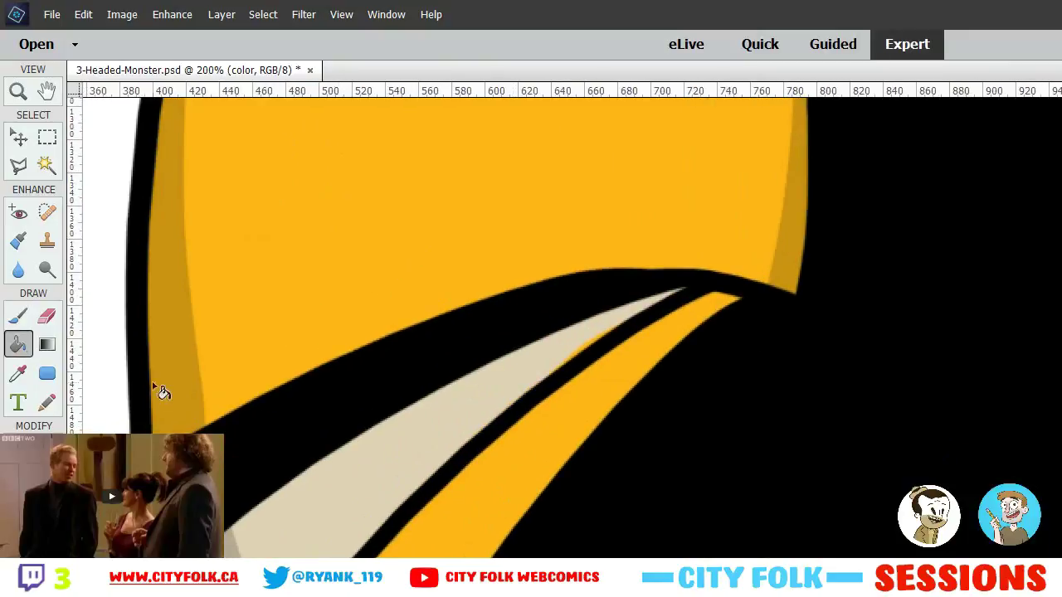
left_click(310, 503)
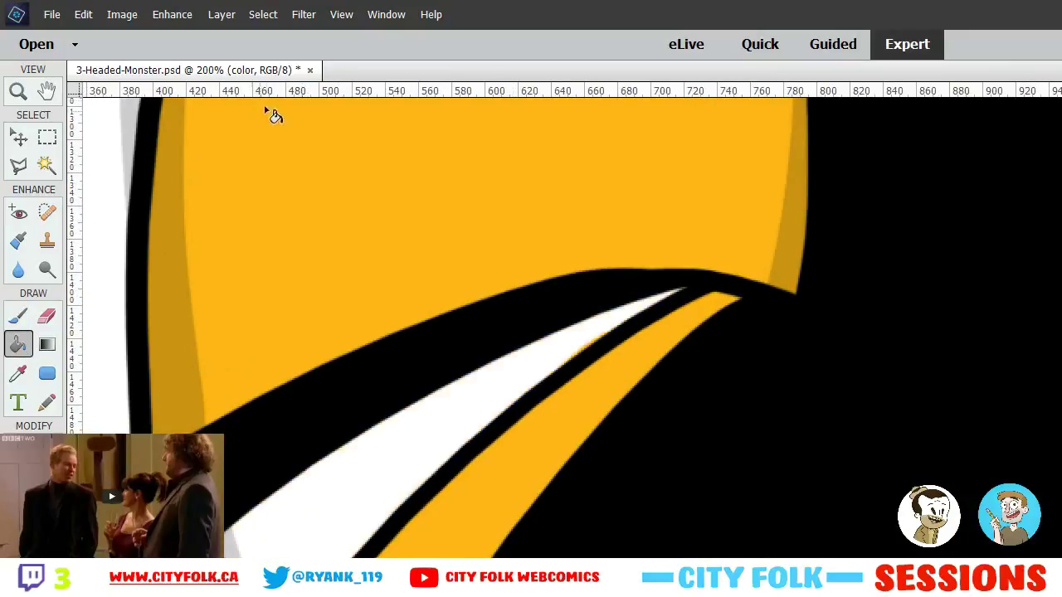
key("ctrl+z")
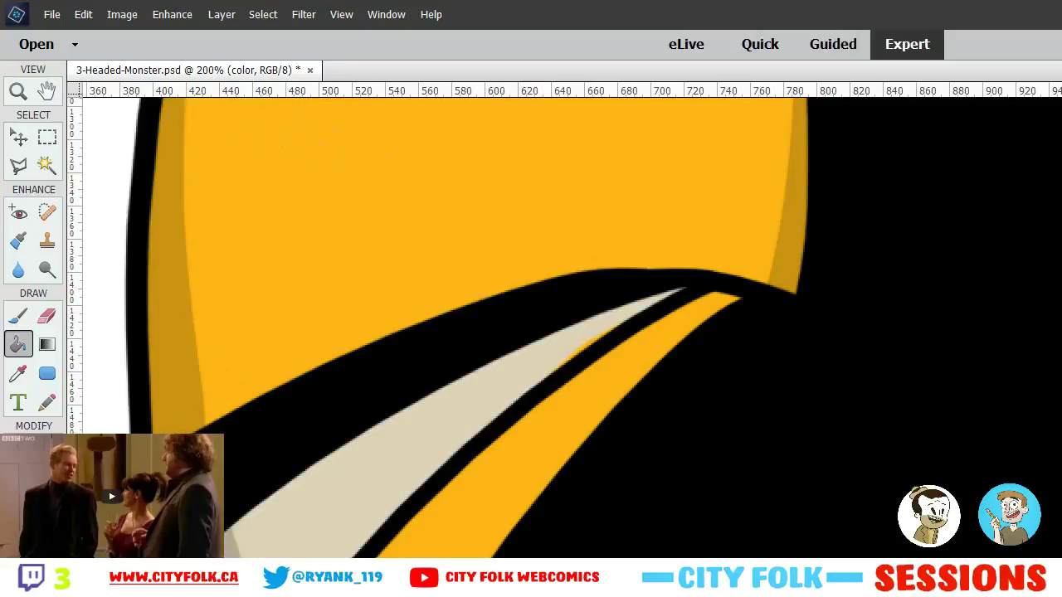
left_click(26, 322)
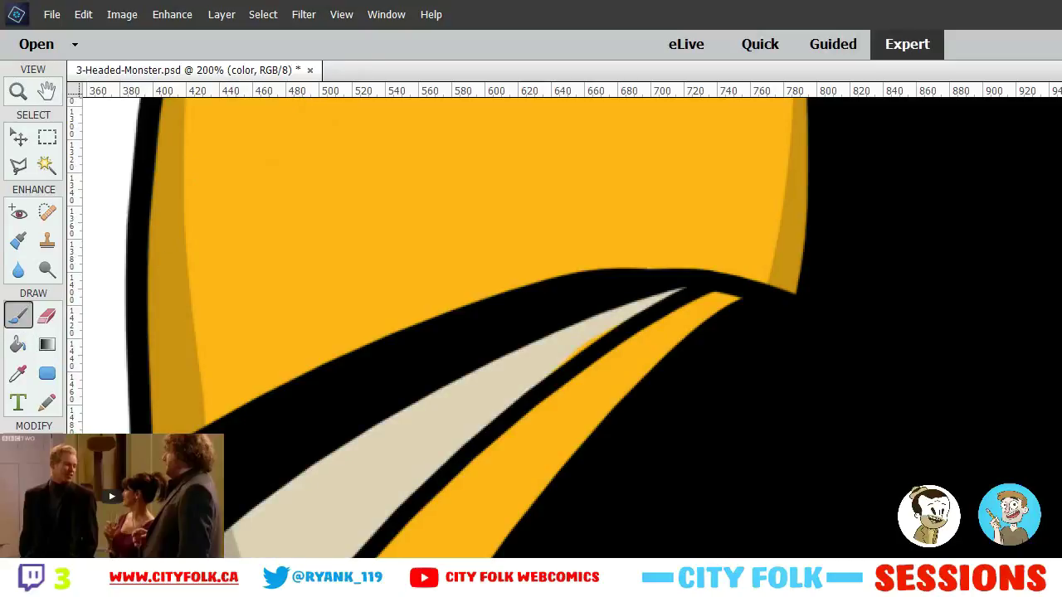
left_click(415, 525)
key("ctrl+z")
Set the brush's blending mode to Normal
right_click(486, 325, "shift")
left_click(580, 360)
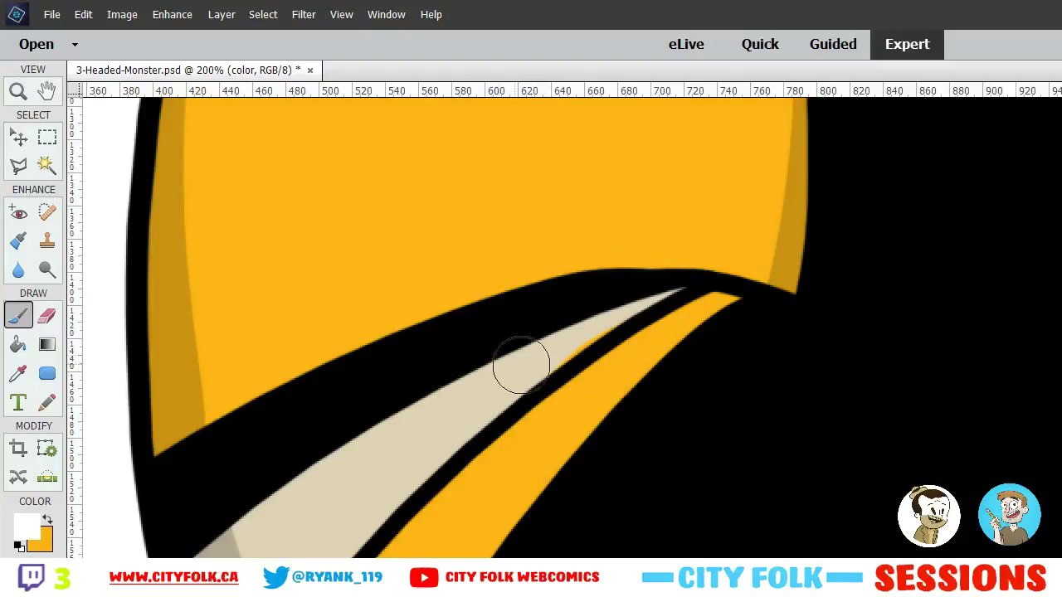
right_click(486, 325, "shift")
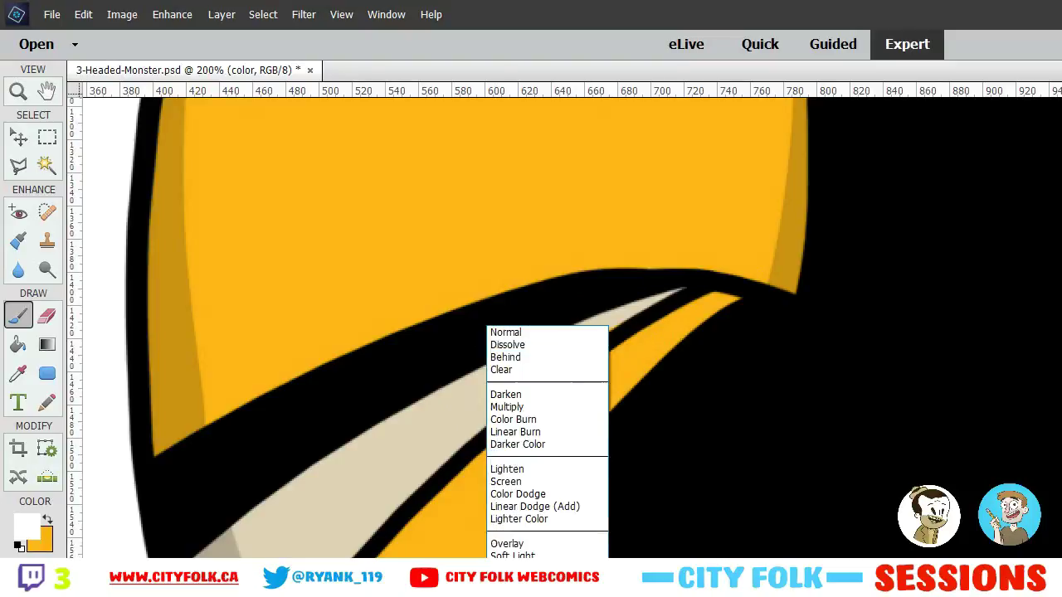
left_click(553, 334)
Brush white over the whole upper stripe on the left forearm sleeve, keeping the neighbouring lower stripe yellow
left_click_drag(433, 423, 526, 379)
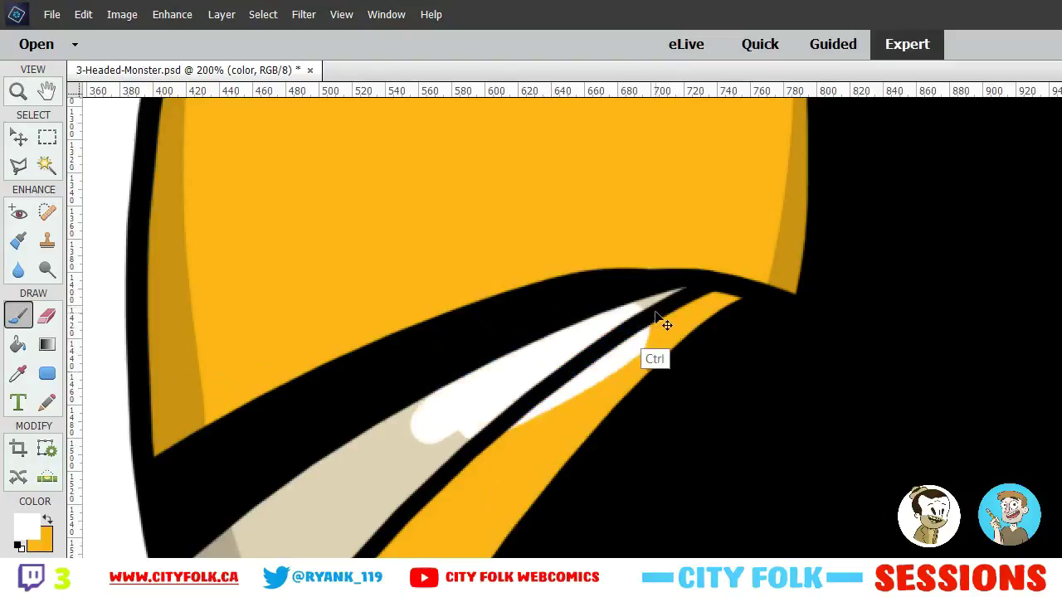
key("ctrl+z")
left_click_drag(639, 296, 505, 379)
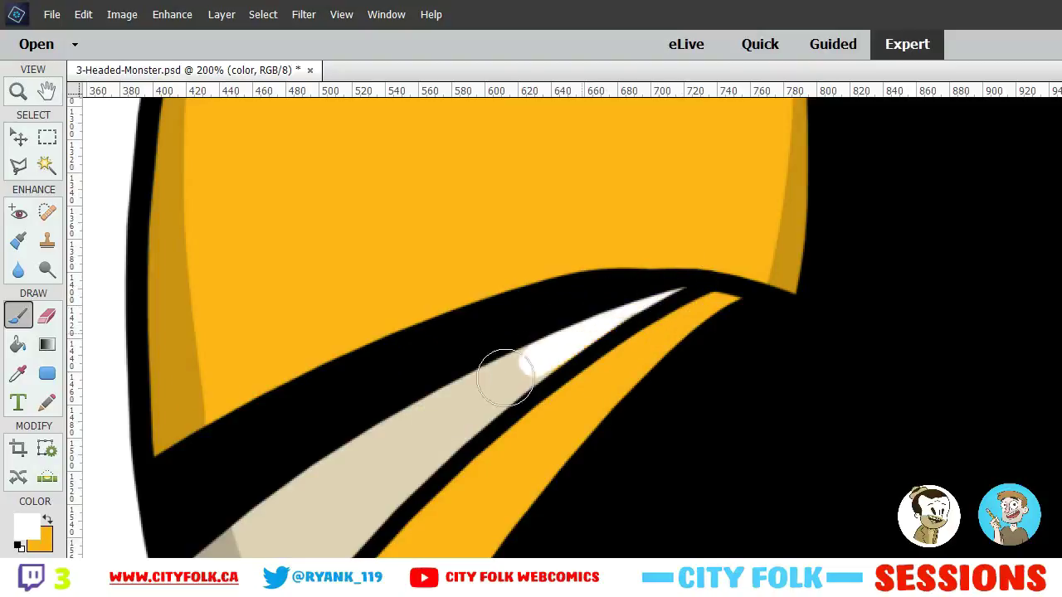
left_click_drag(620, 315, 420, 447)
mouse_move(566, 346)
left_mouse_down()
mouse_move(457, 429)
mouse_move(533, 367)
mouse_move(463, 402)
mouse_move(518, 341)
mouse_move(364, 456)
mouse_move(357, 495)
mouse_move(390, 471)
mouse_move(339, 529)
mouse_move(418, 458)
mouse_move(328, 501)
mouse_move(319, 518)
mouse_move(333, 440)
mouse_move(390, 383)
left_mouse_up()
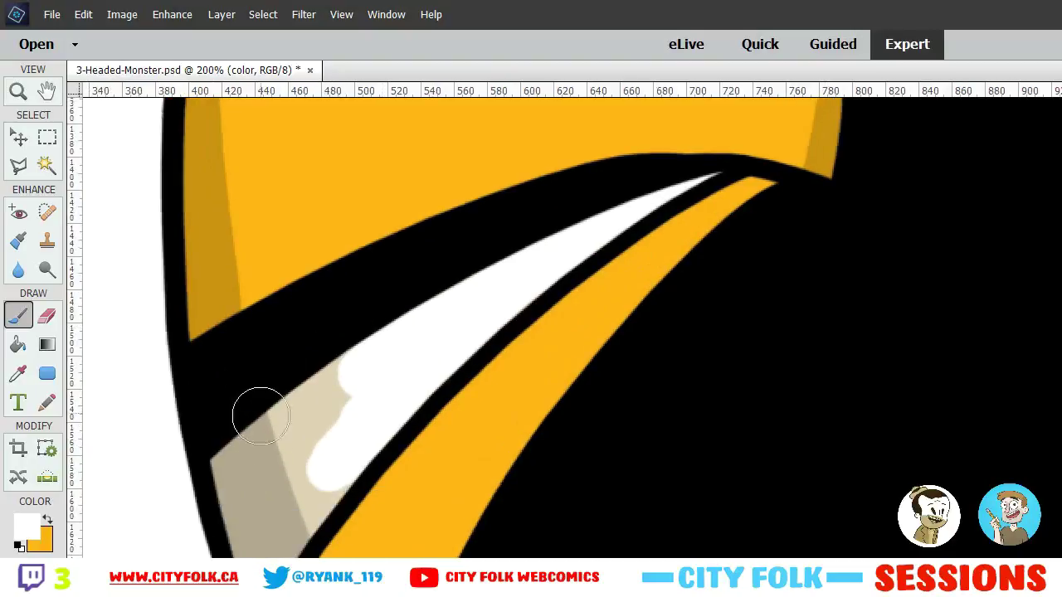
mouse_move(260, 506)
left_mouse_down()
mouse_move(220, 450)
mouse_move(266, 466)
mouse_move(328, 391)
mouse_move(301, 502)
mouse_move(339, 462)
mouse_move(274, 558)
left_mouse_up()
left_click_drag(306, 440, 315, 419)
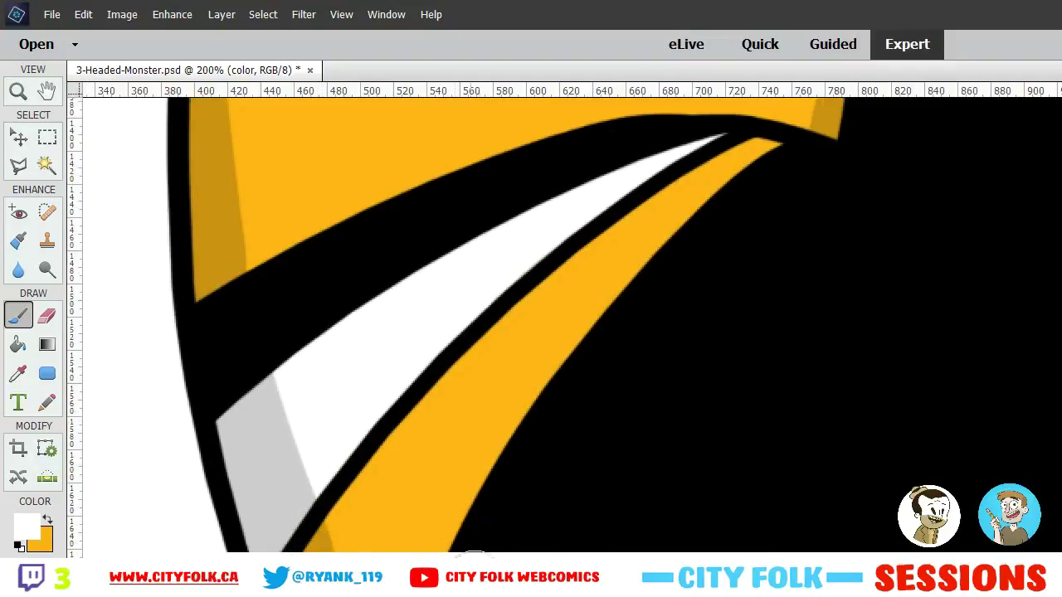
key("ctrl+minus")
key("ctrl+minus")
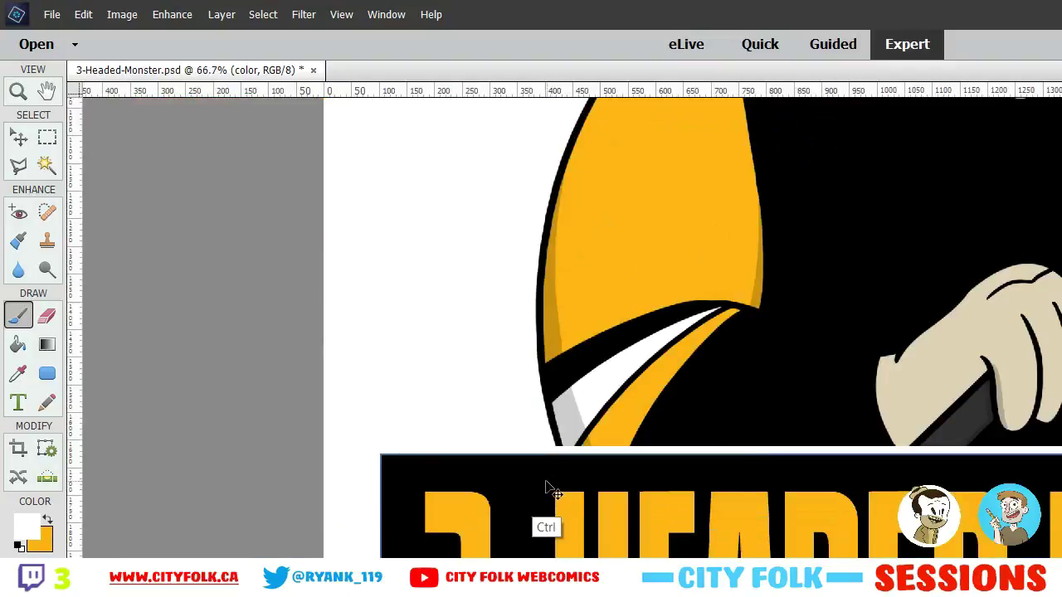
Brush white over the whole upper stripe on the right forearm sleeve, including its shaded end
key("ctrl+minus")
key("ctrl+plus")
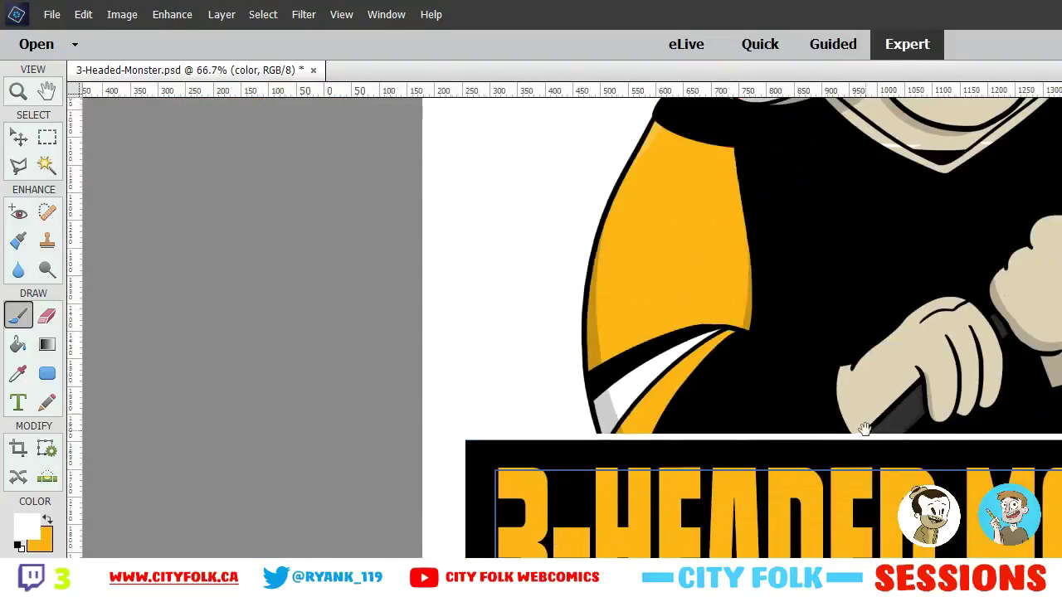
left_click_drag(864, 429, 213, 395)
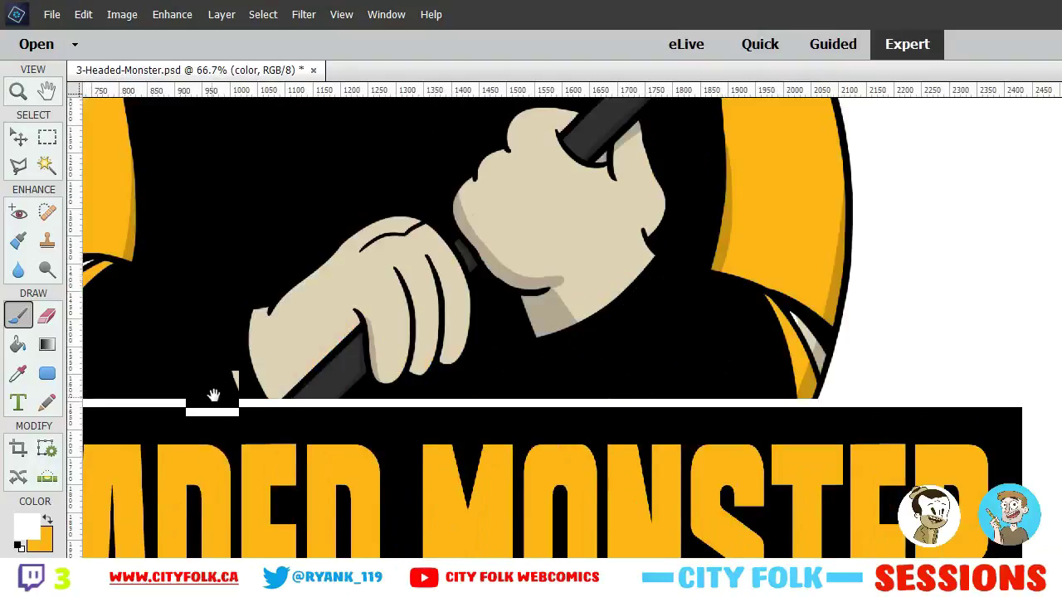
key("ctrl+plus")
key("ctrl+plus")
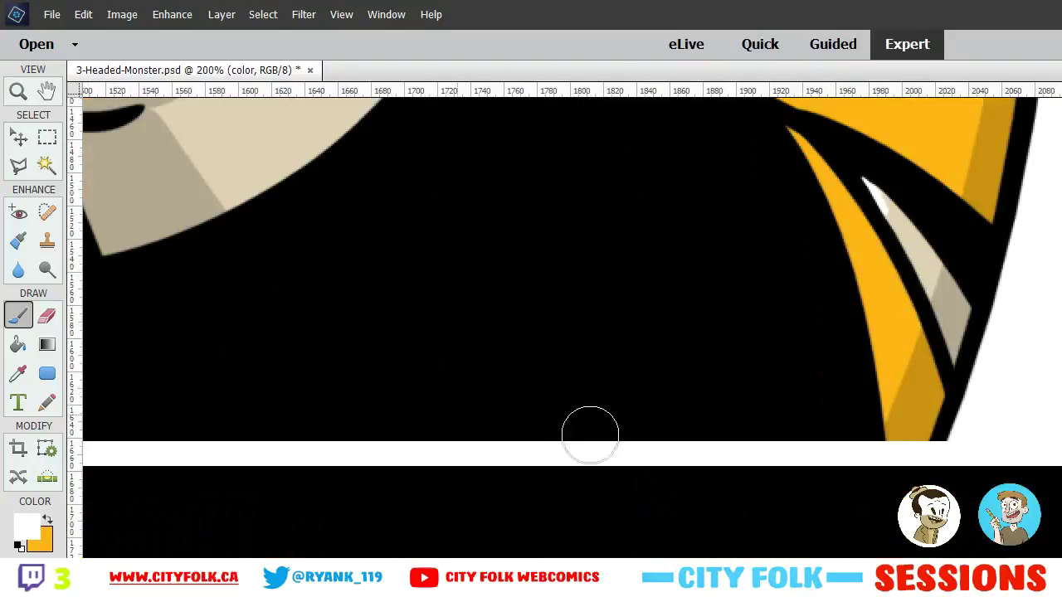
mouse_move(896, 222)
left_mouse_down()
mouse_move(925, 246)
mouse_move(933, 268)
mouse_move(912, 235)
mouse_move(930, 275)
mouse_move(910, 233)
mouse_move(955, 324)
mouse_move(956, 355)
mouse_move(946, 292)
mouse_move(962, 333)
left_mouse_up()
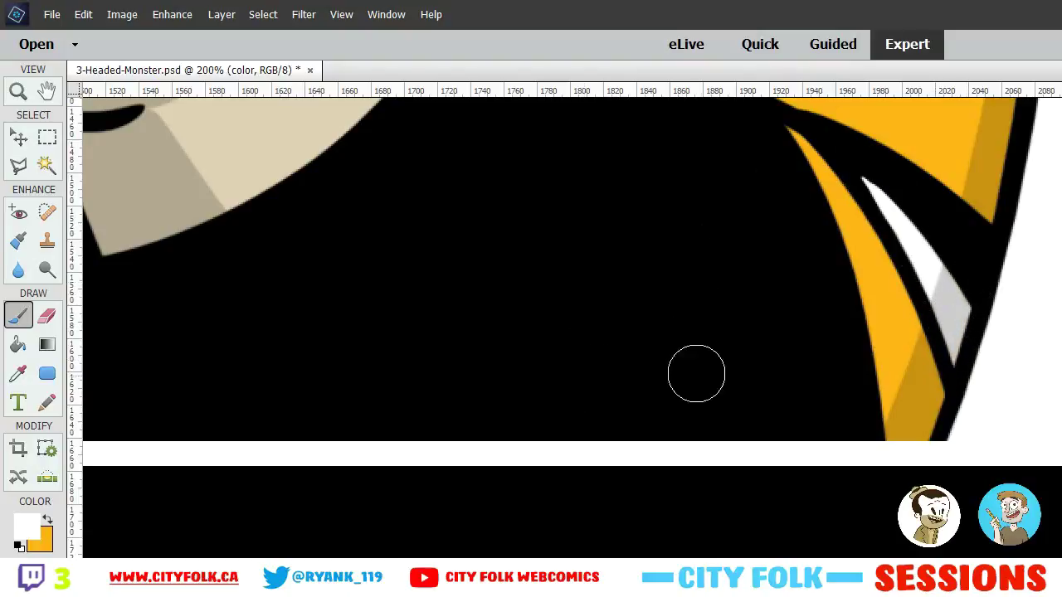
Sample the yellow from the right sleeve and fill the jersey's V-neck collar trim with it
key("ctrl+minus")
key("ctrl+minus")
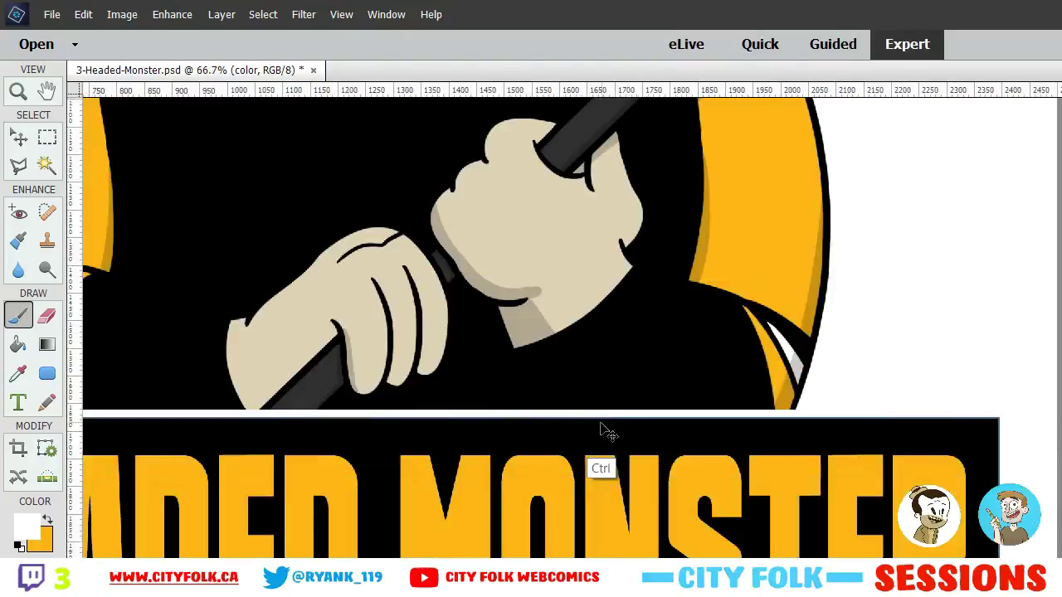
key("ctrl+minus")
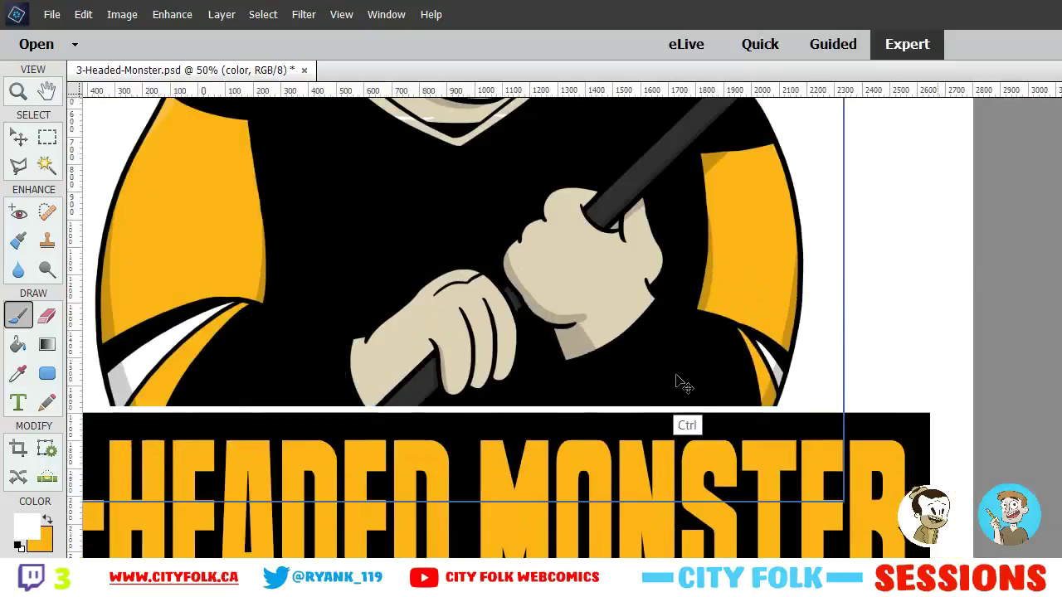
key("ctrl+minus")
left_click_drag(429, 261, 440, 397)
key("ctrl+plus")
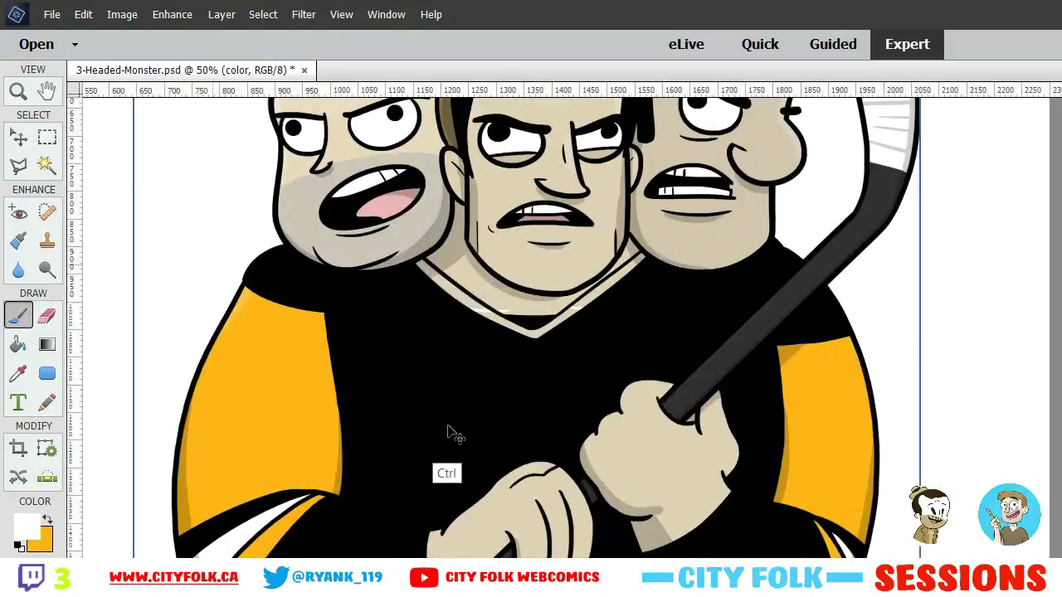
key("ctrl+plus")
key("ctrl+plus")
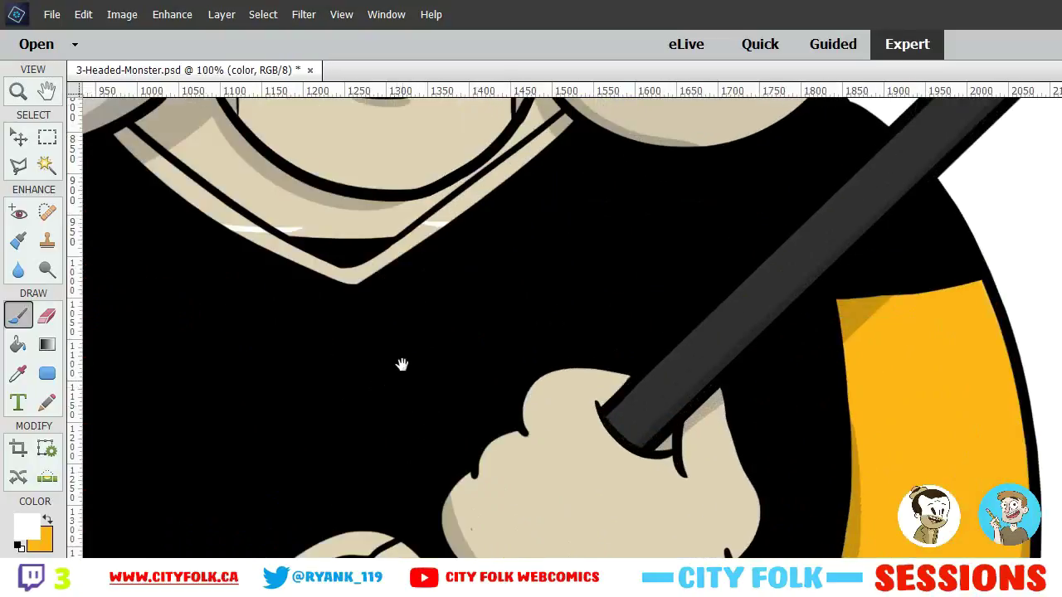
mouse_move(401, 365)
left_mouse_down()
mouse_move(553, 450)
mouse_move(631, 455)
left_mouse_up()
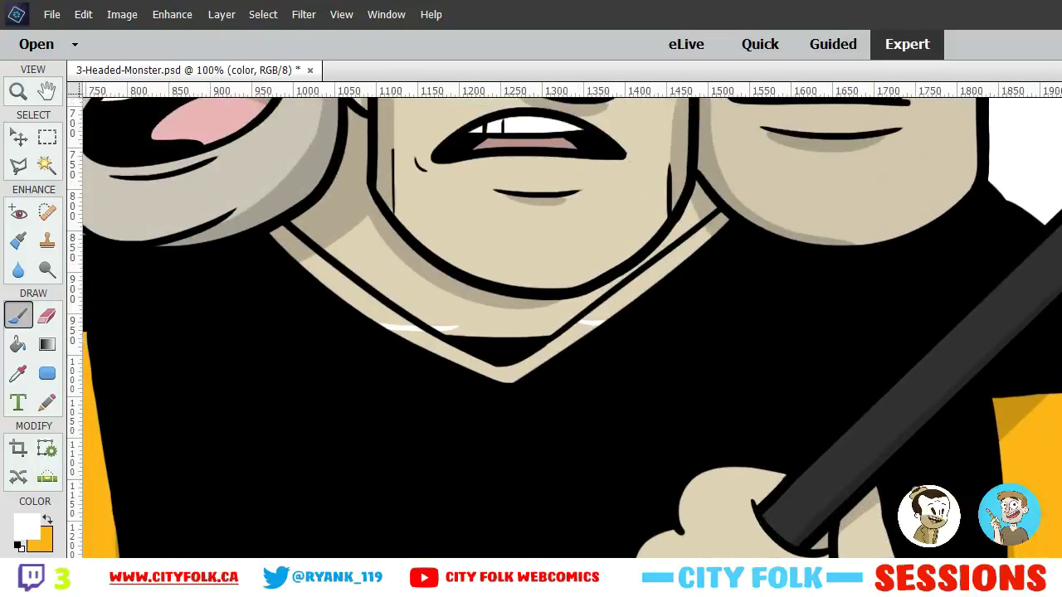
left_click(1053, 440, "alt")
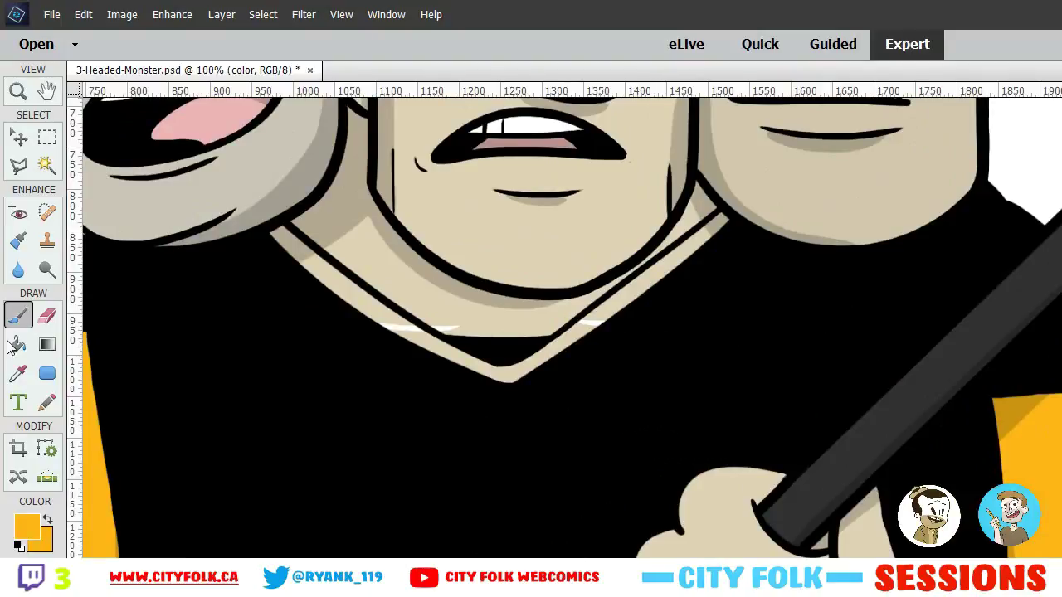
left_click(18, 344)
left_click(435, 353)
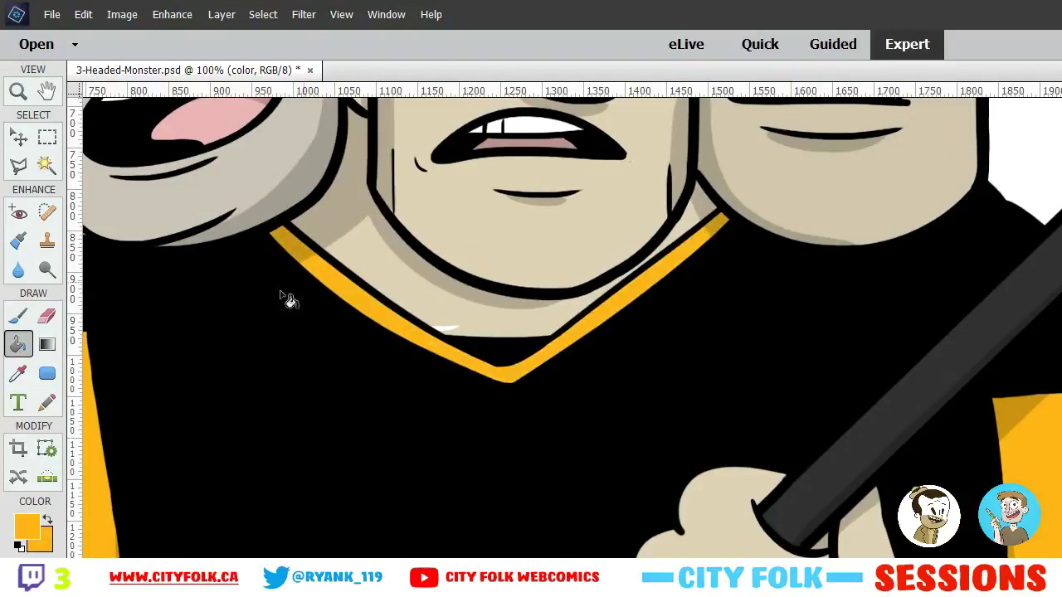
Sample the beige skin tone from the middle head's neck and brush it over the stray white sliver above the collar
left_click(18, 373)
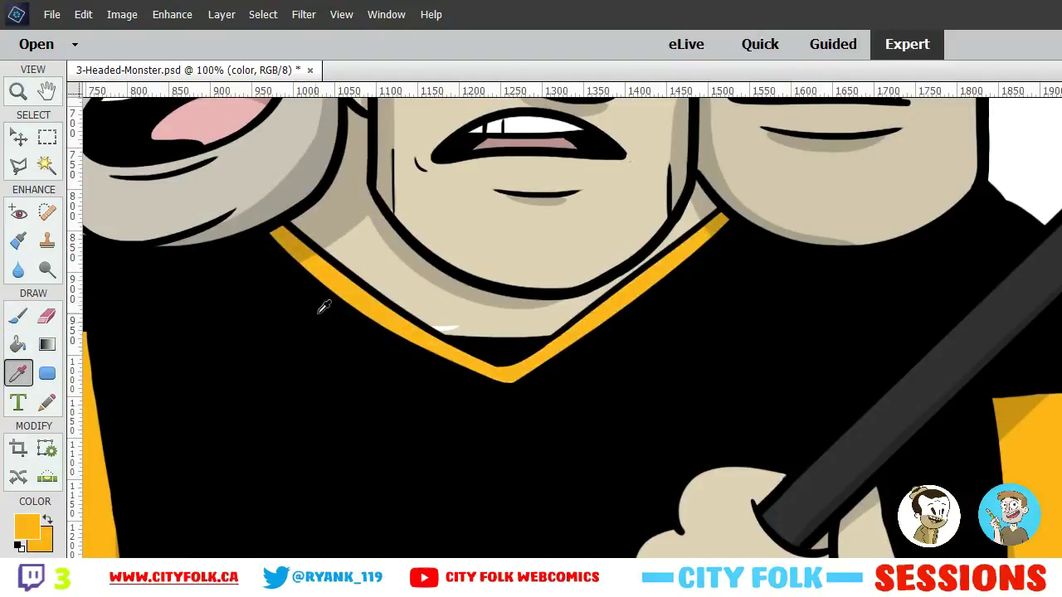
left_click(407, 280)
left_click(20, 315)
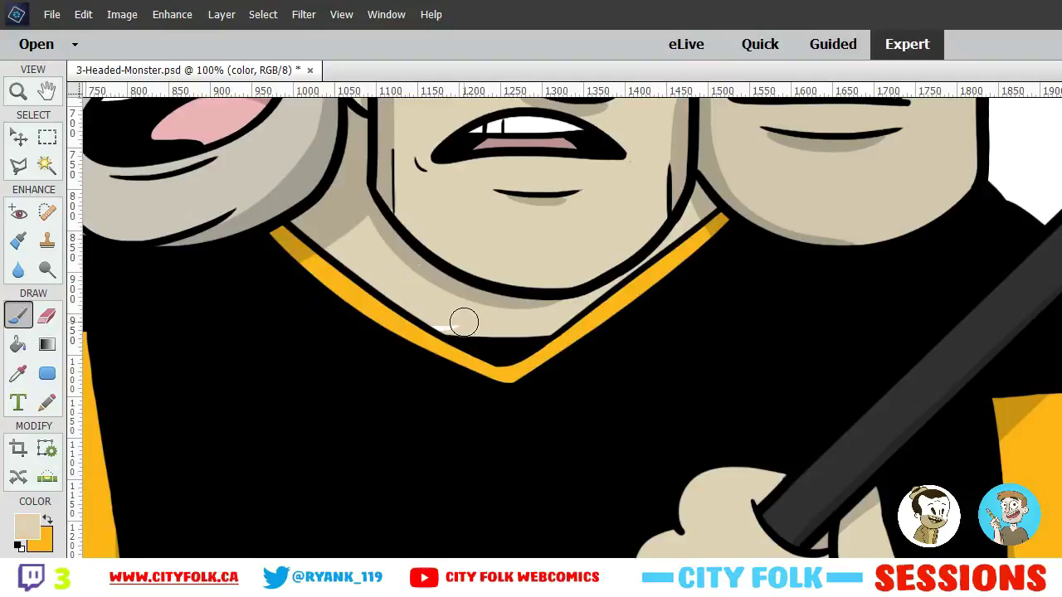
right_click(462, 257)
left_click(364, 268)
left_click_drag(477, 339, 424, 309)
key("ctrl+minus")
key("ctrl+minus")
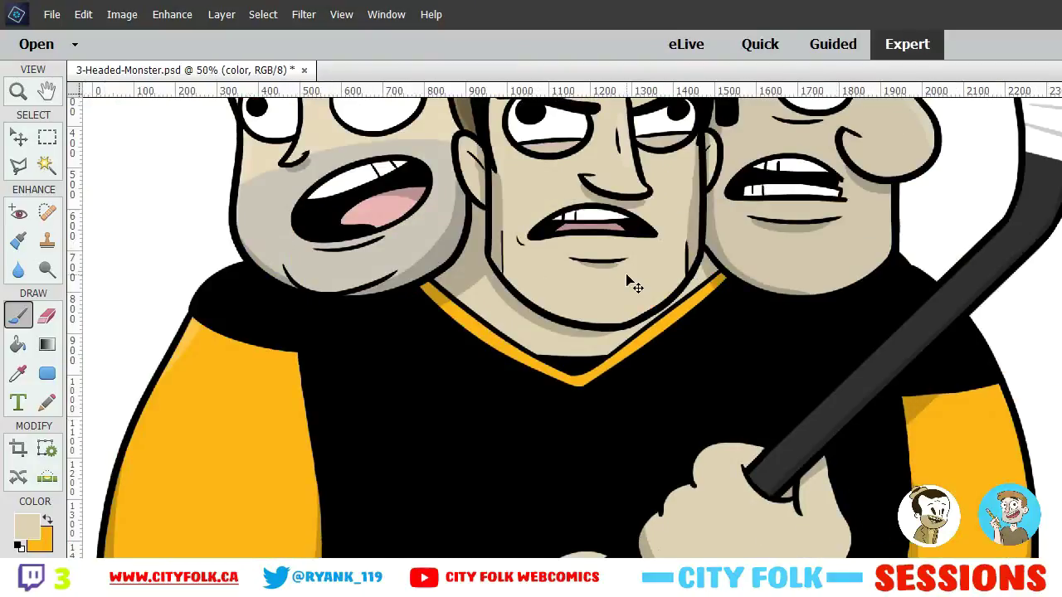
key("ctrl+minus")
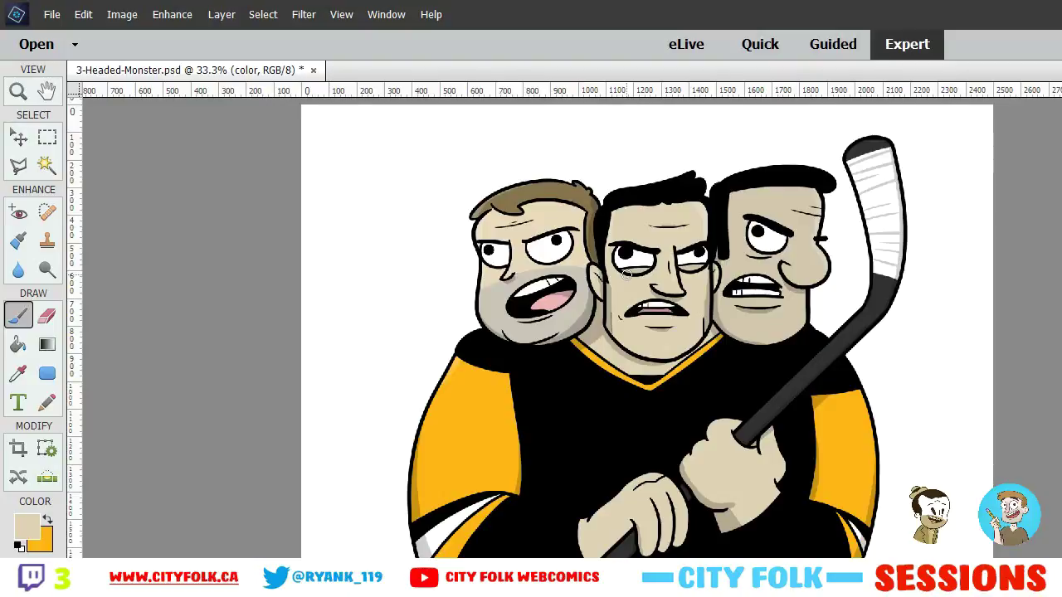
key("ctrl+minus")
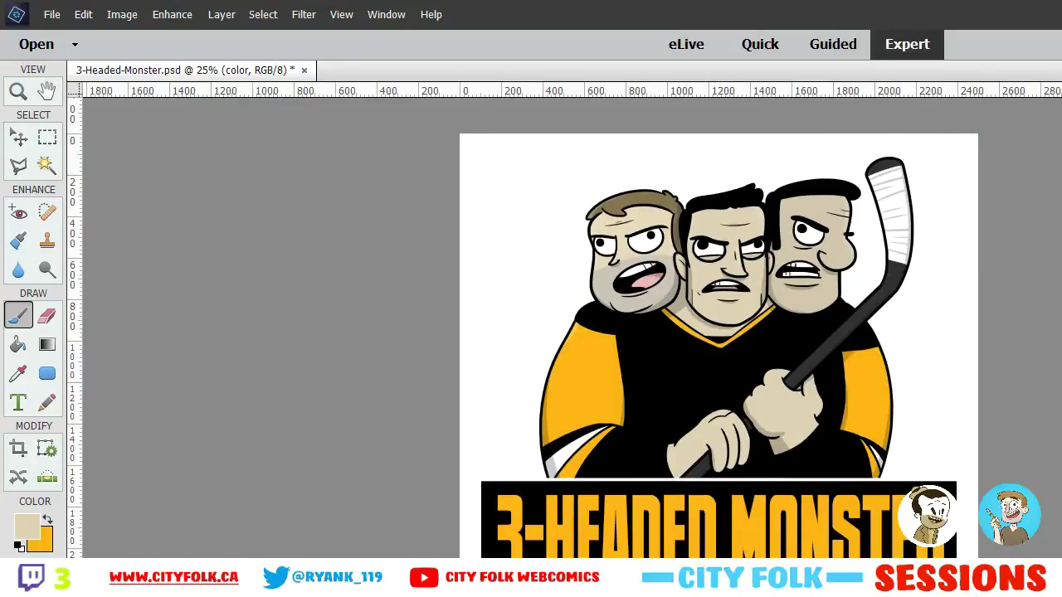
Hide the Color Fill 3 and Color Fill 1 background layers and save the artwork over the existing 3-Headed-Monster Photoshop file
key("ctrl+BackSpace")
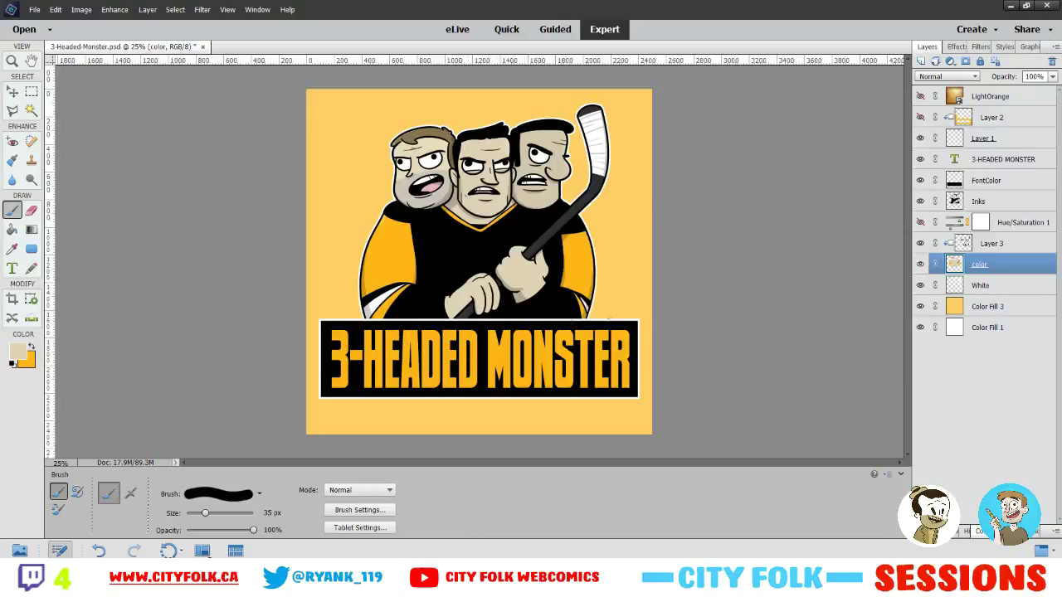
left_click(920, 306)
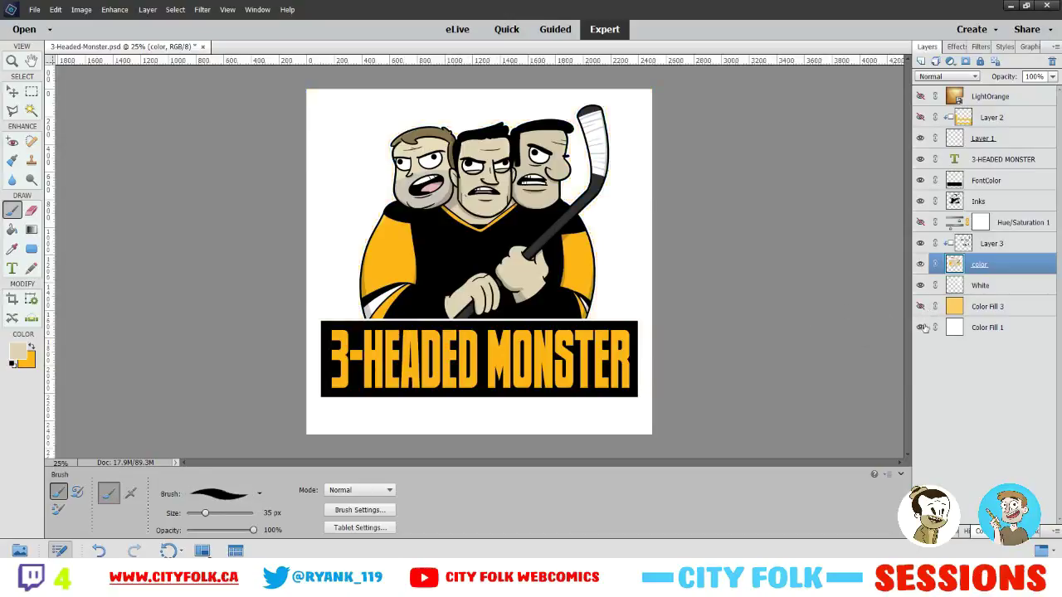
left_click(920, 328)
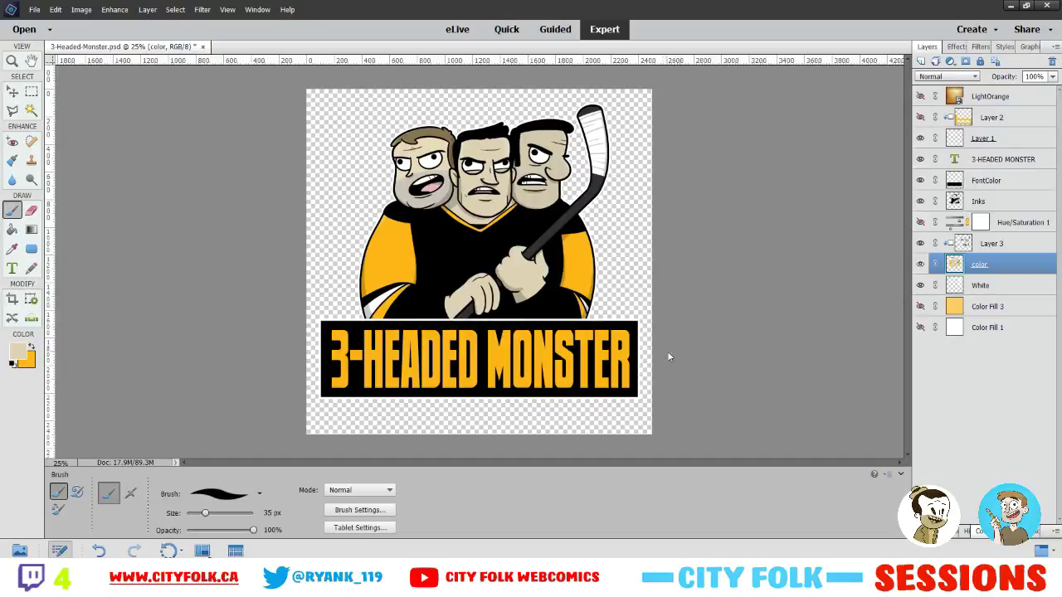
key("ctrl+shift+s")
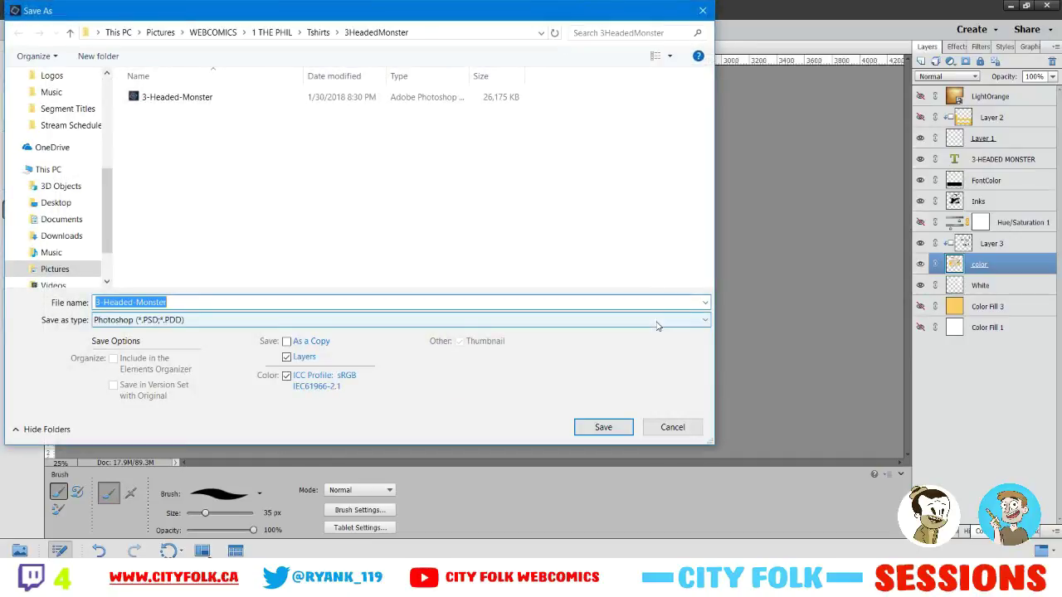
key("Return")
key("Return")
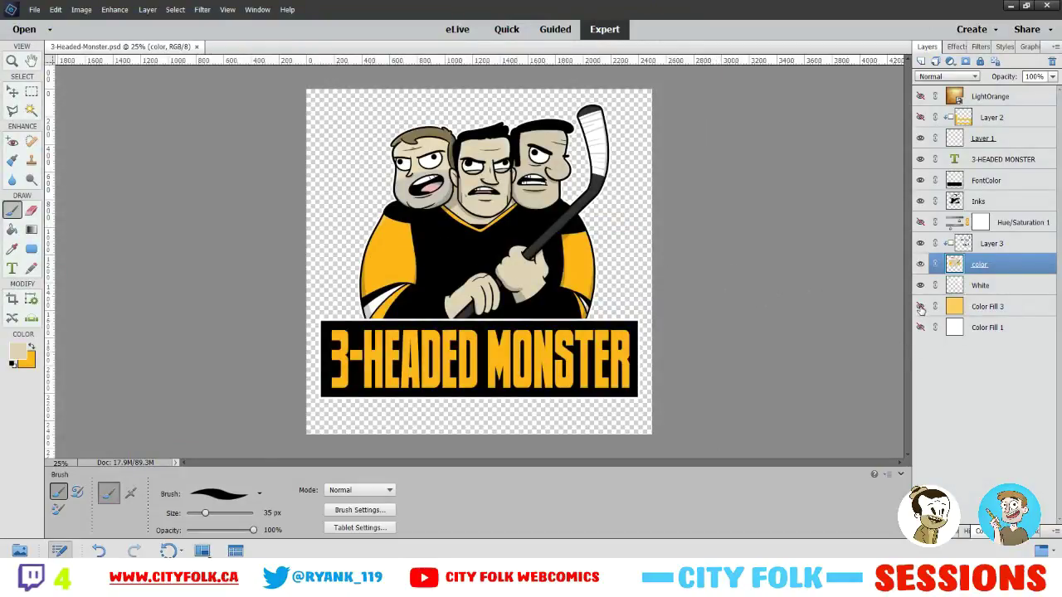
Export the artwork for the web as a transparent PNG-24 named 3-Headed-Monster.png in the Tshirts folder's 3HeadedMonster subfolder
key("ctrl+alt+shift+s")
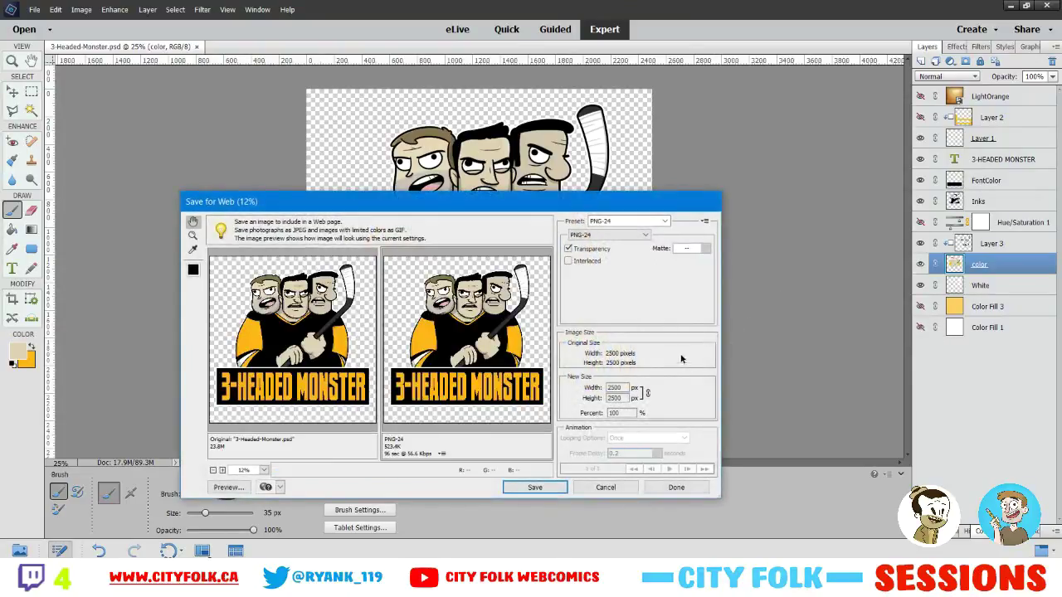
left_click(535, 487)
left_click(478, 245)
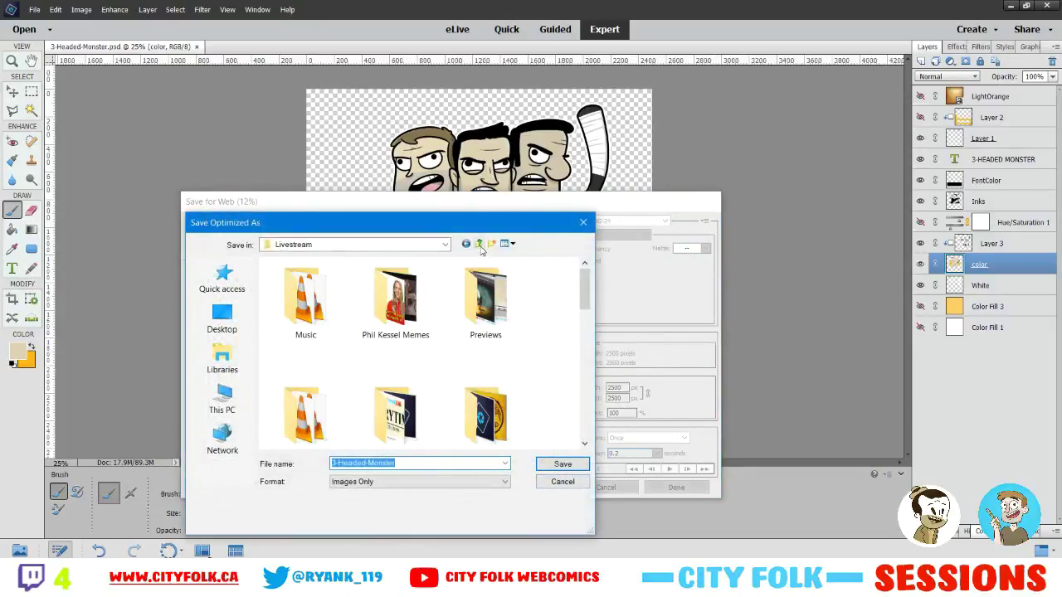
left_click(478, 245)
double_click(318, 303)
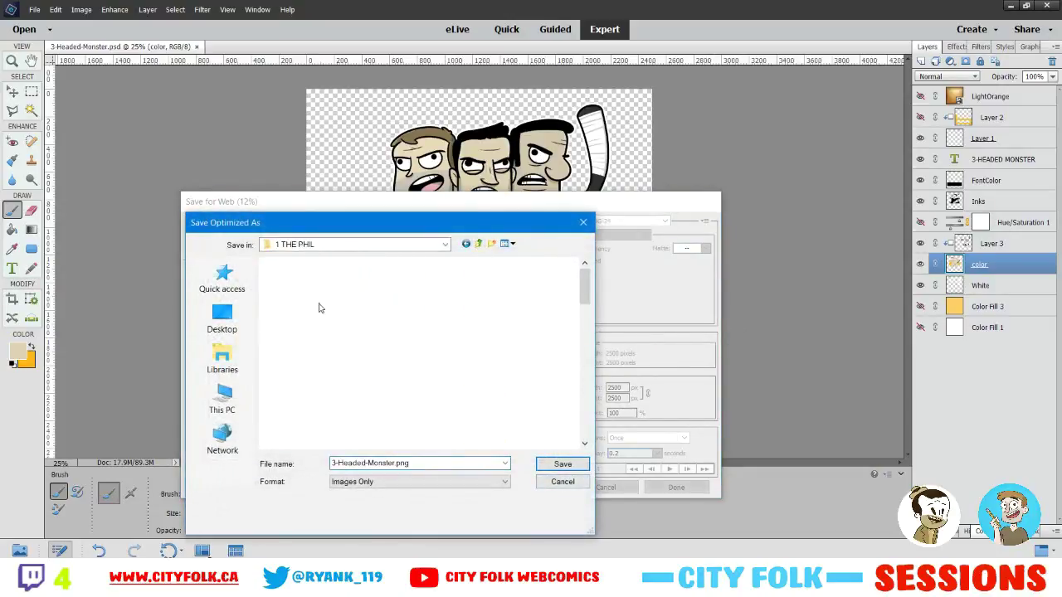
left_click_drag(584, 286, 585, 388)
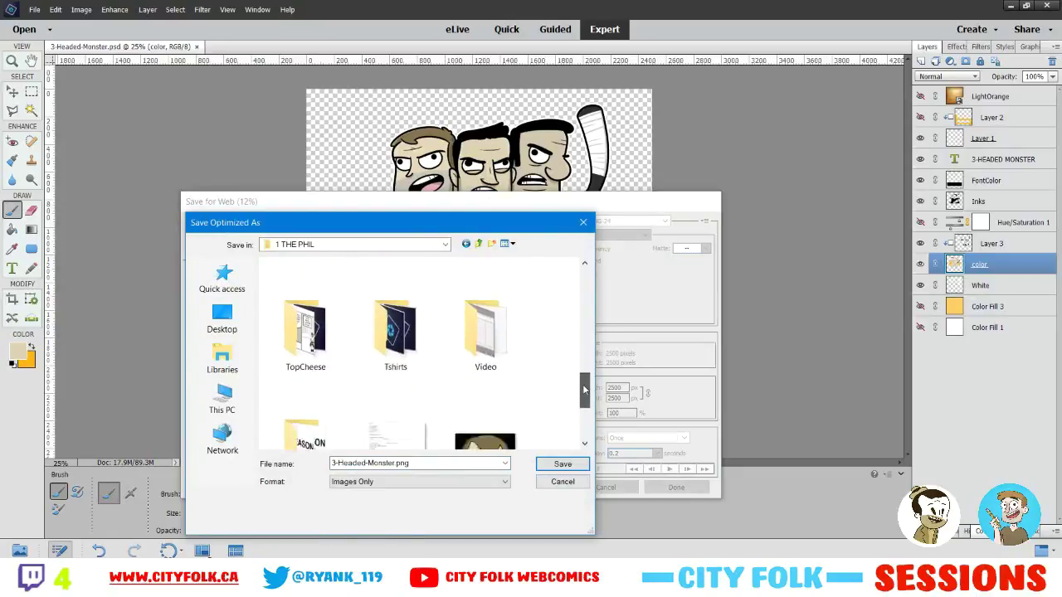
double_click(396, 355)
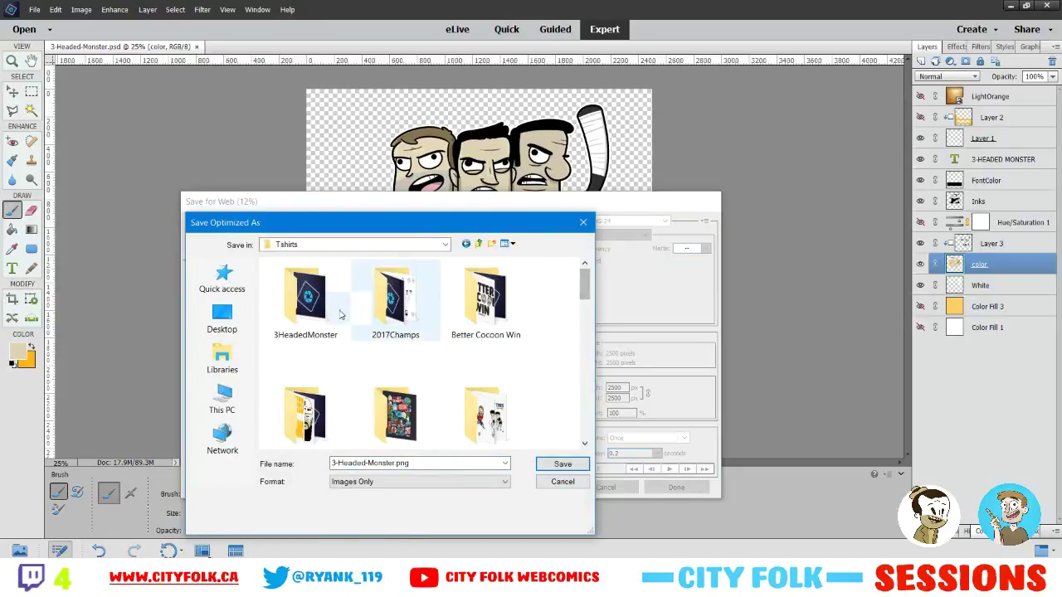
double_click(306, 322)
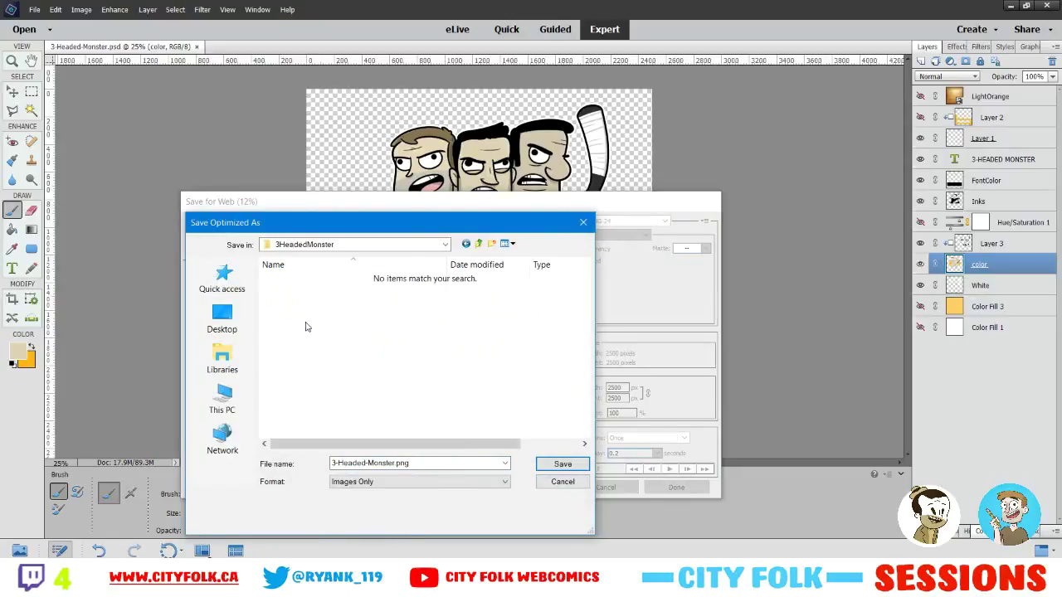
left_click(547, 466)
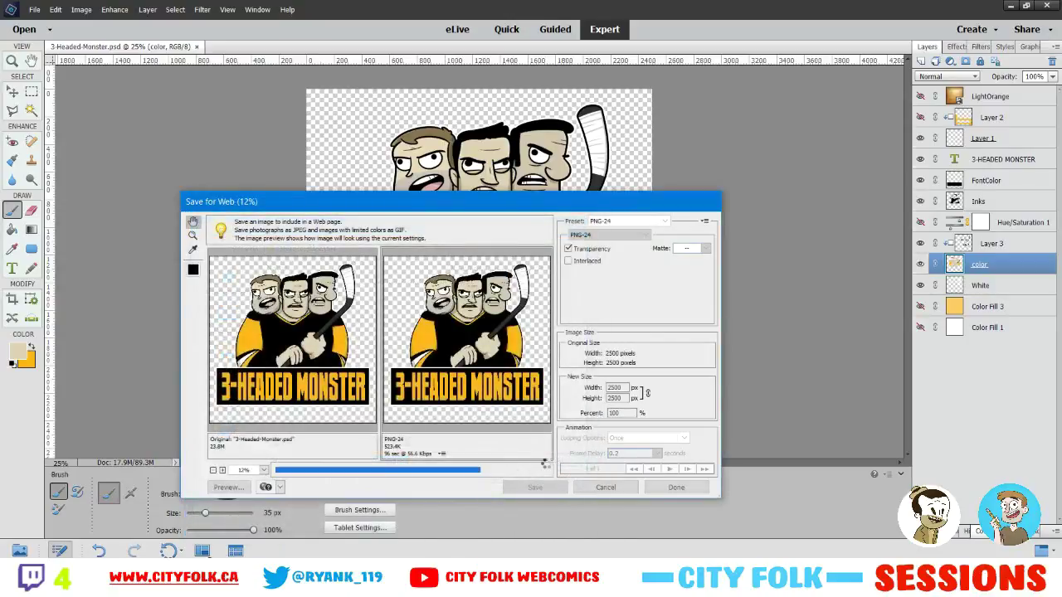
Show the Color Fill 3 background and export a 1000-pixel-wide PNG-24 for the web as 3-Headed-Monster-orange
left_click(919, 306)
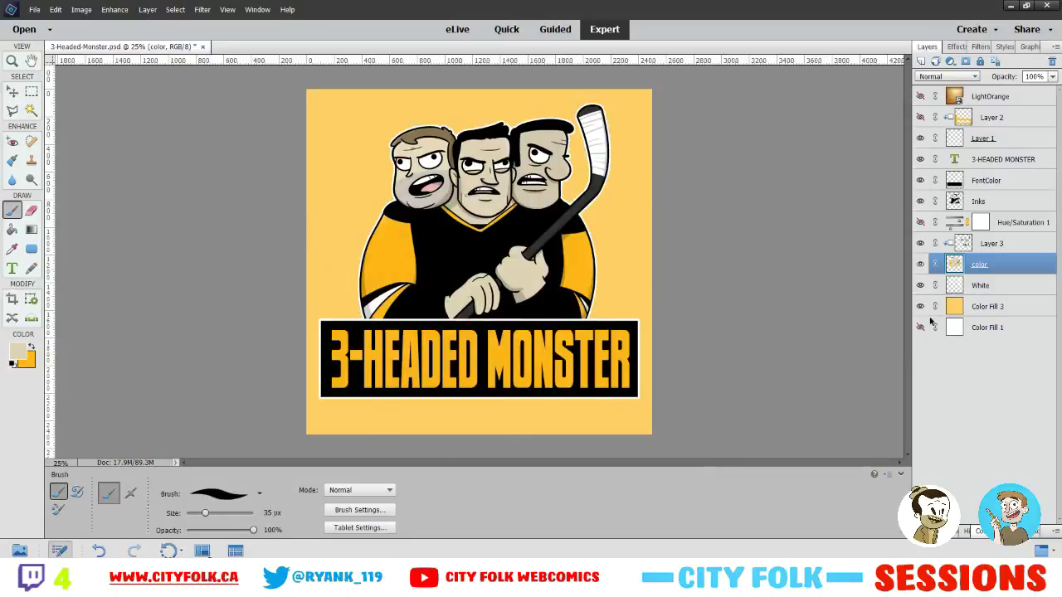
key("ctrl+alt+shift+s")
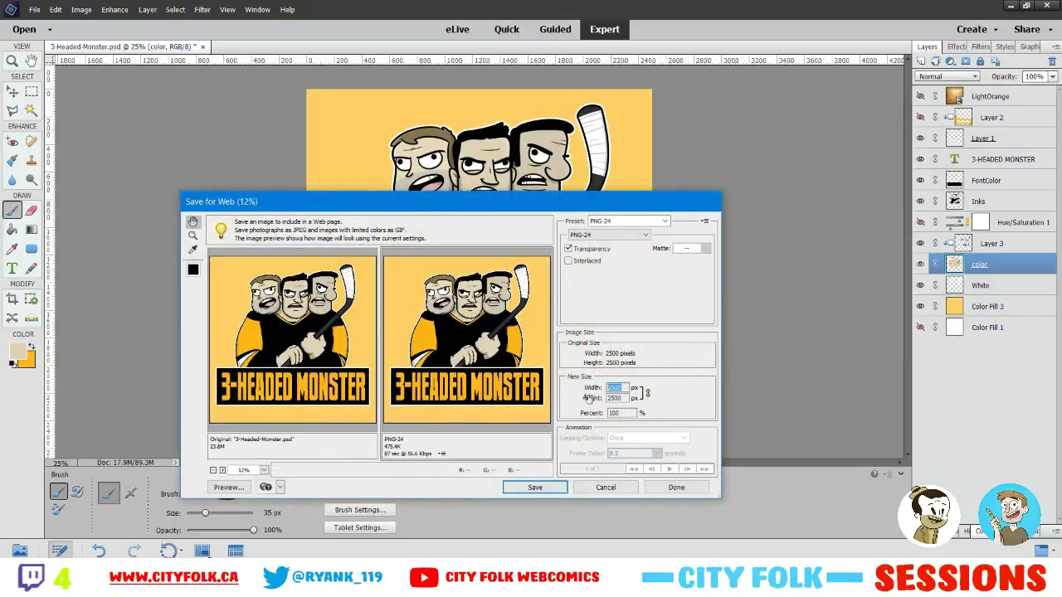
type("1000")
left_click(565, 489)
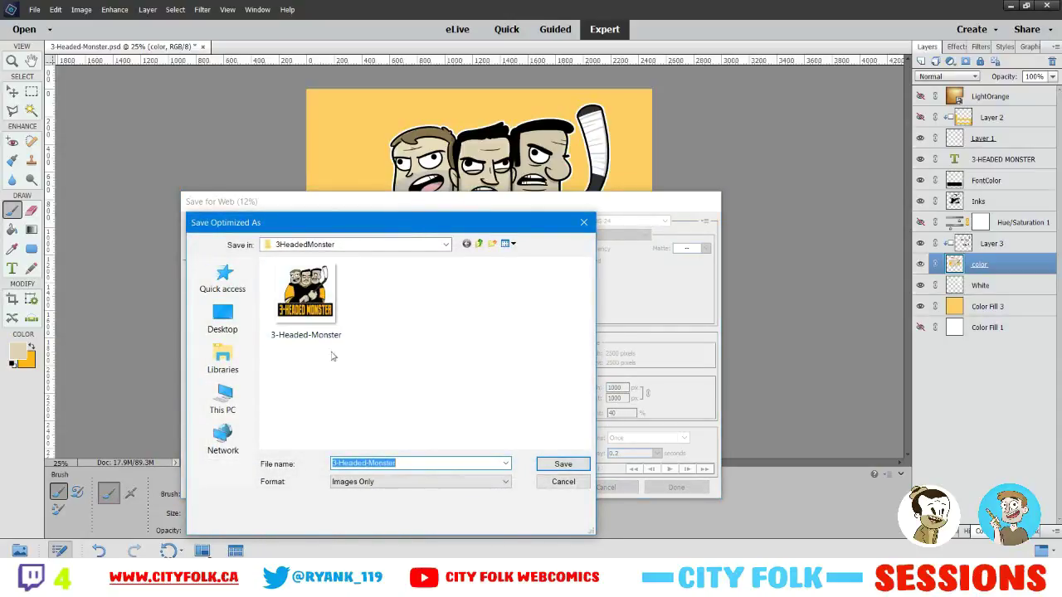
left_click(469, 464)
type("-orange")
key("Return")
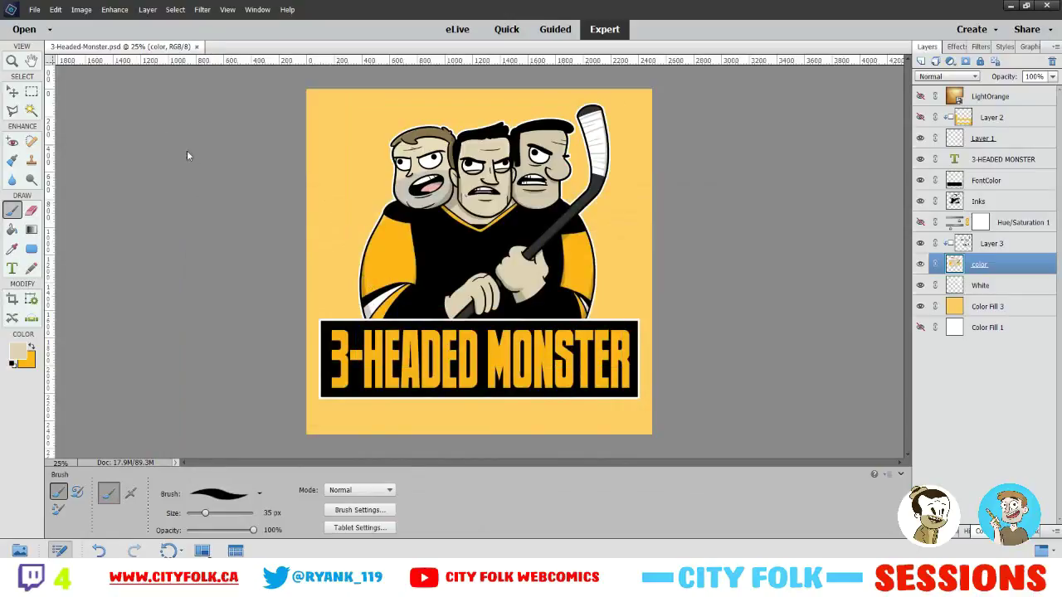
Close the 3-Headed-Monster artwork and create a new blank document from the 1920 px X 1080 px preset
left_click(197, 46)
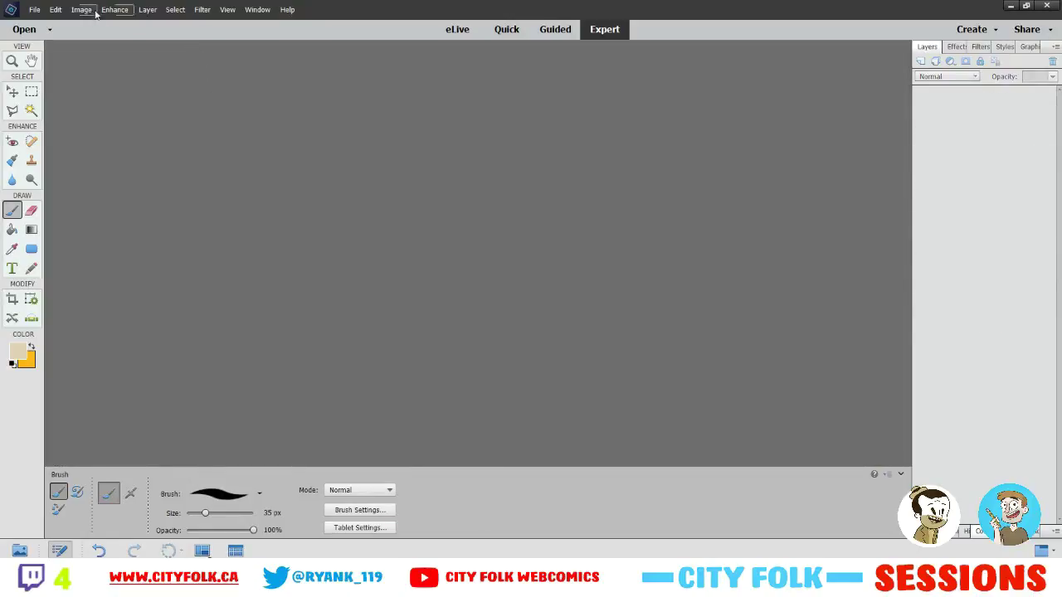
left_click(34, 9)
mouse_move(148, 9)
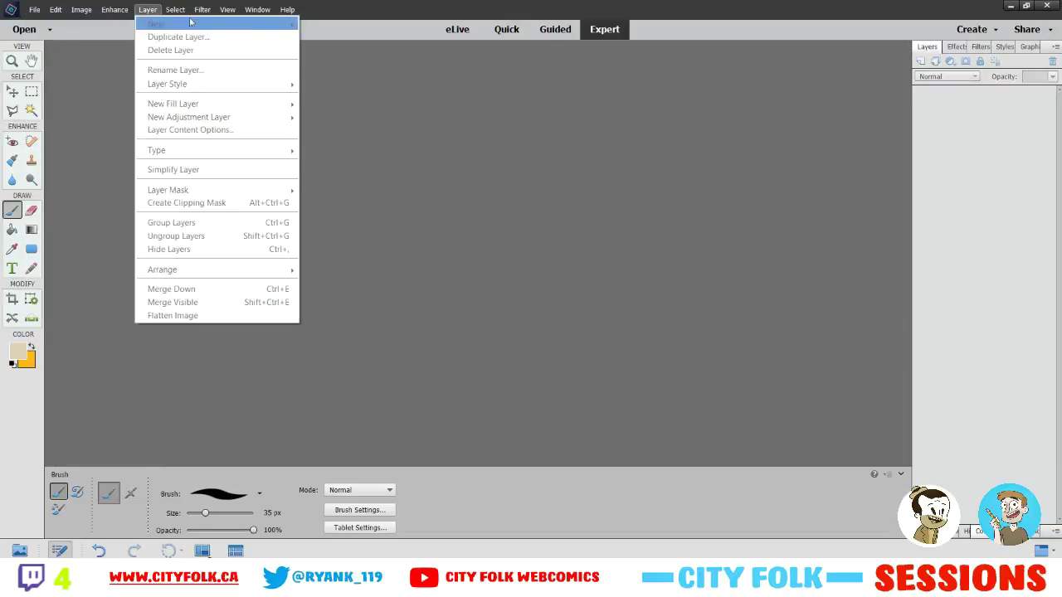
mouse_move(35, 9)
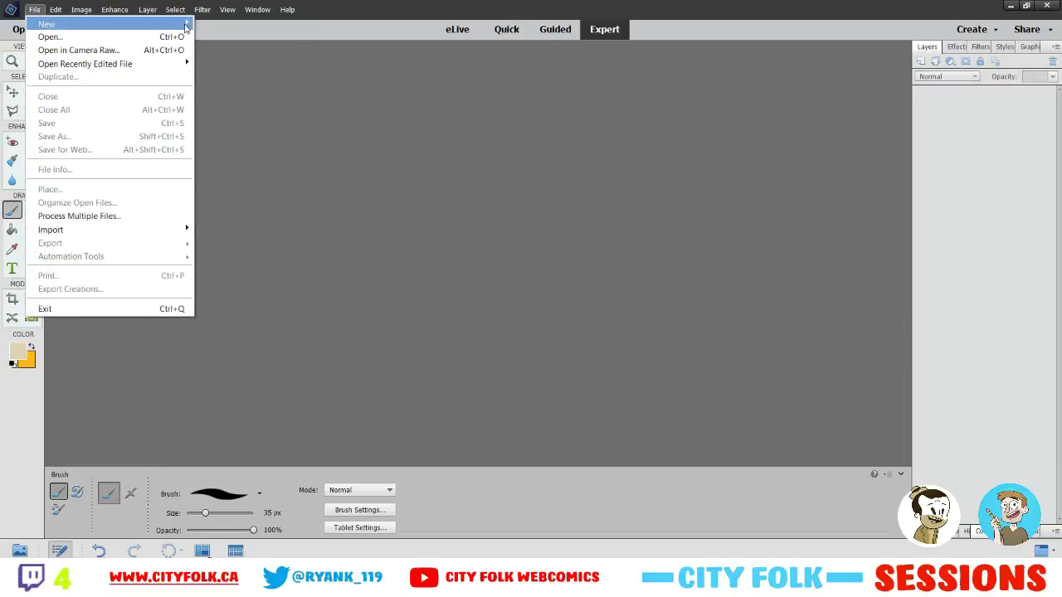
mouse_move(185, 24)
left_click(220, 24)
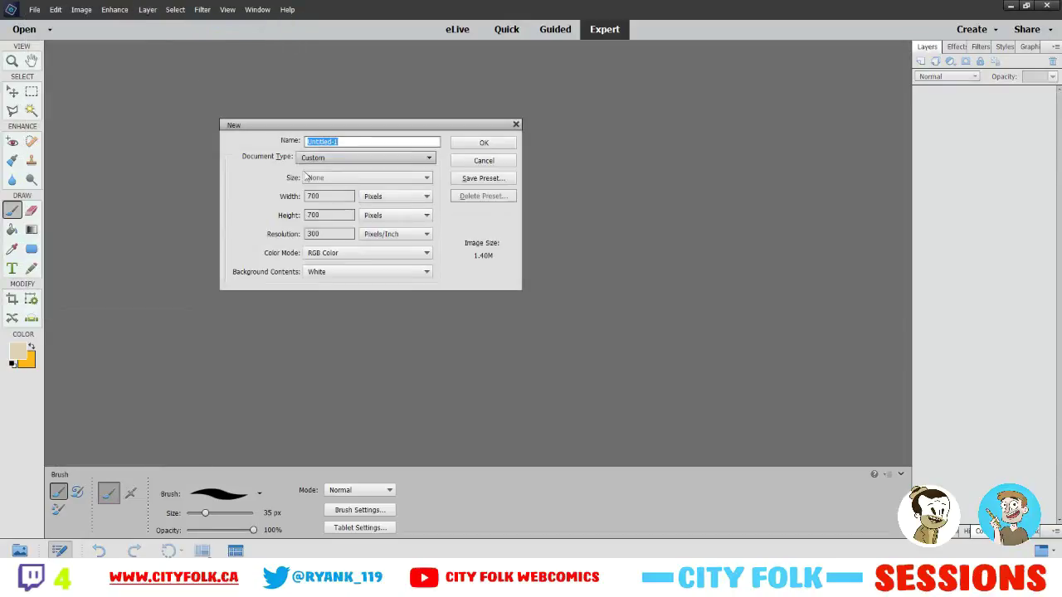
left_click(431, 158)
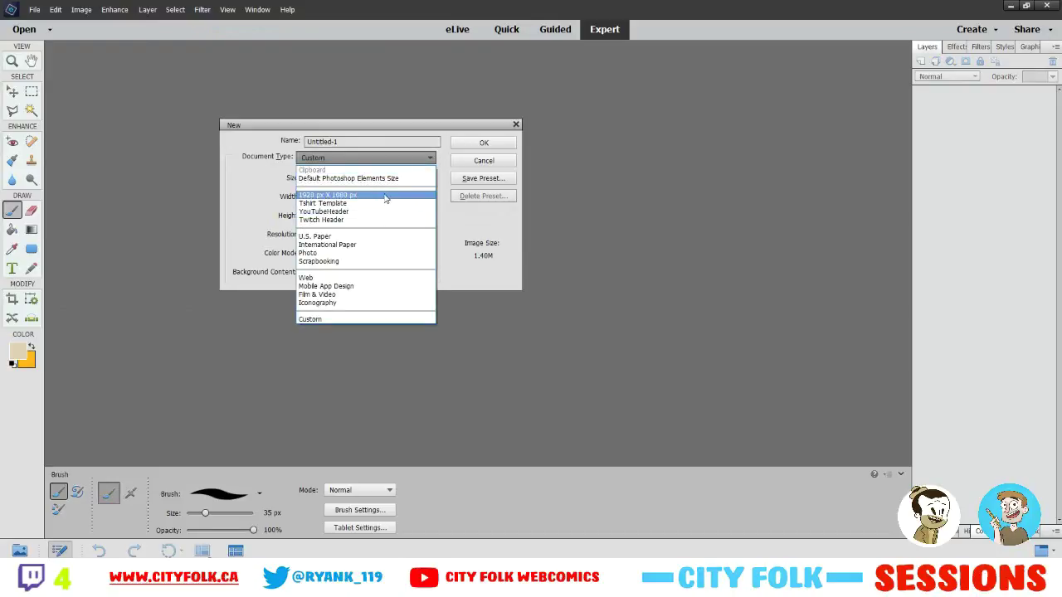
left_click(385, 198)
left_click(482, 146)
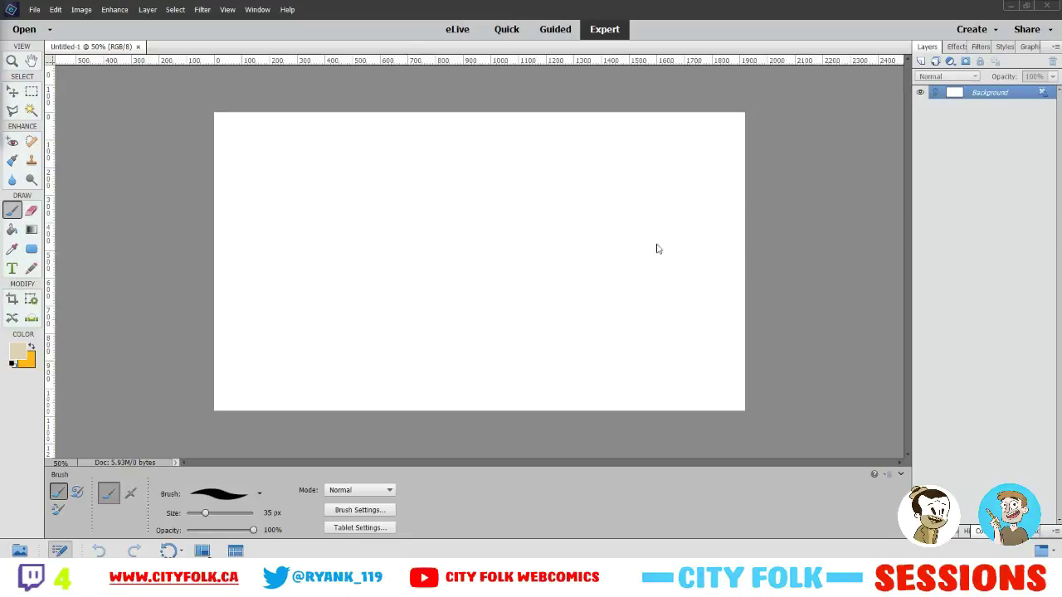
Reset the colours to black and white, switch to the 9 px brush and try it with a stroke, undoing the test strokes
left_click(354, 184)
key("d")
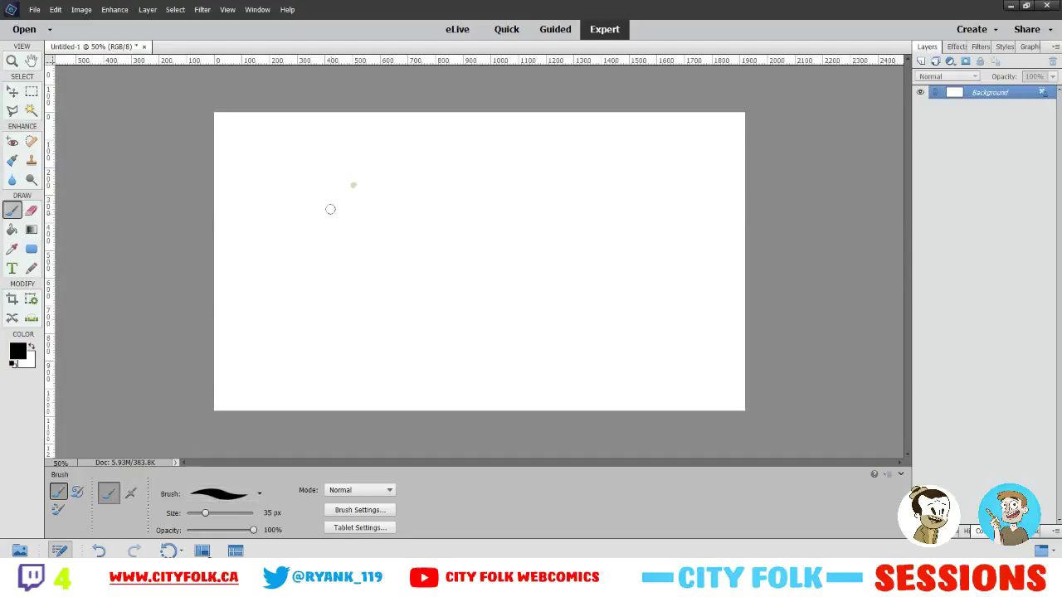
mouse_move(330, 209)
left_mouse_down()
mouse_move(401, 258)
mouse_move(554, 242)
left_mouse_up()
key("ctrl+z")
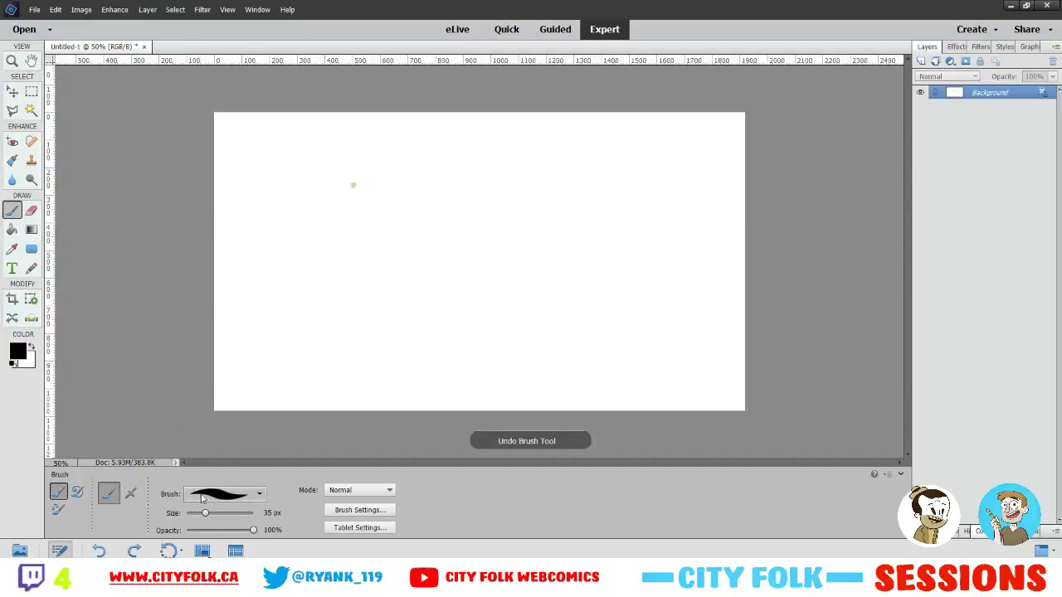
left_click(201, 498)
left_click(246, 232)
mouse_move(366, 195)
left_mouse_down()
mouse_move(484, 279)
mouse_move(473, 222)
left_mouse_up()
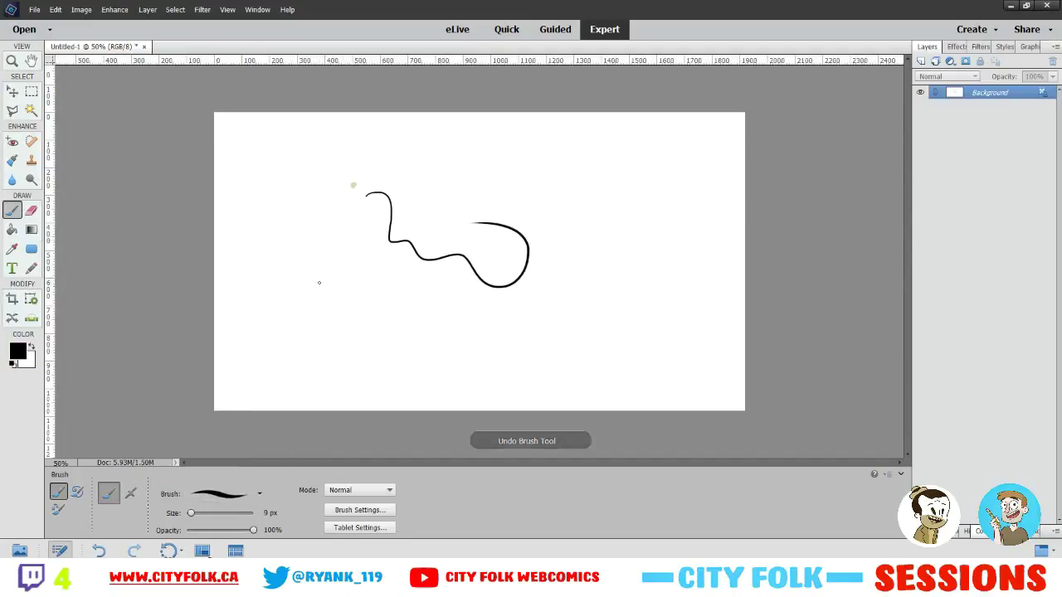
key("ctrl+z")
Erase the stray beige dot from the white background with a 47 px eraser
key("ctrl+equal")
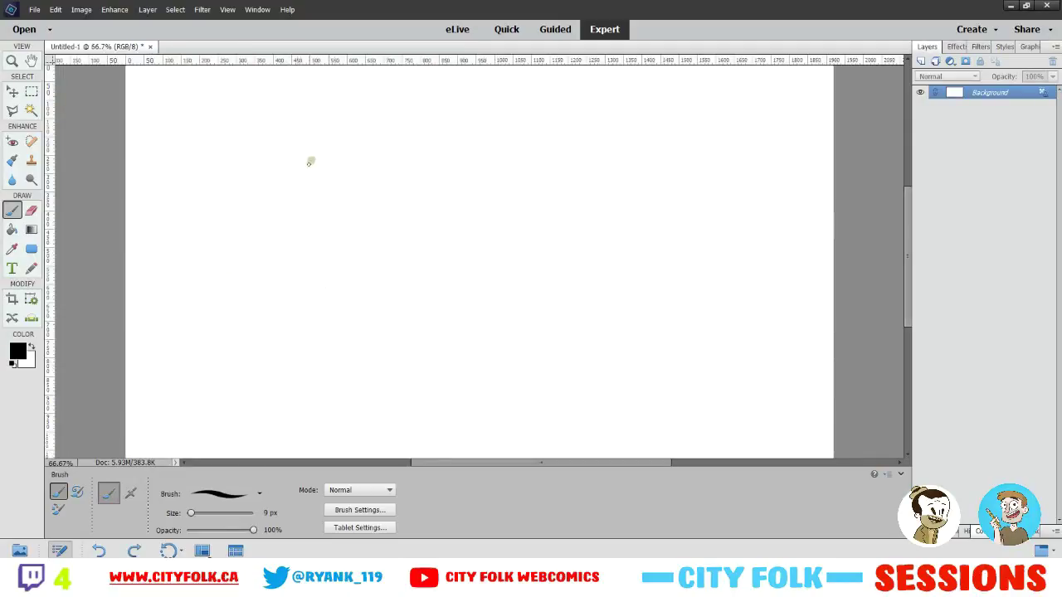
key("e")
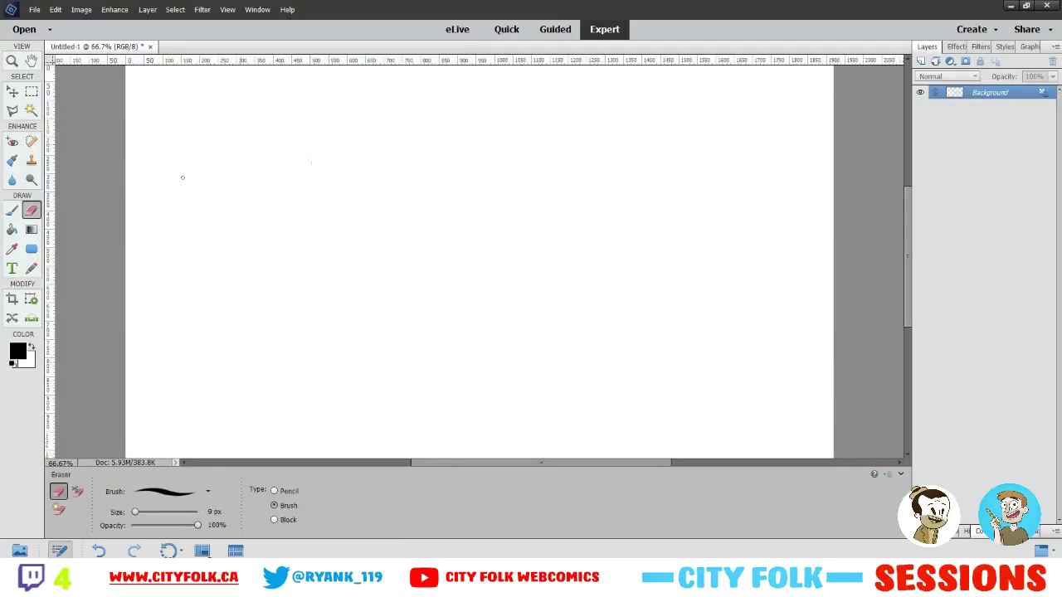
left_click(157, 512)
left_click_drag(301, 150, 309, 128)
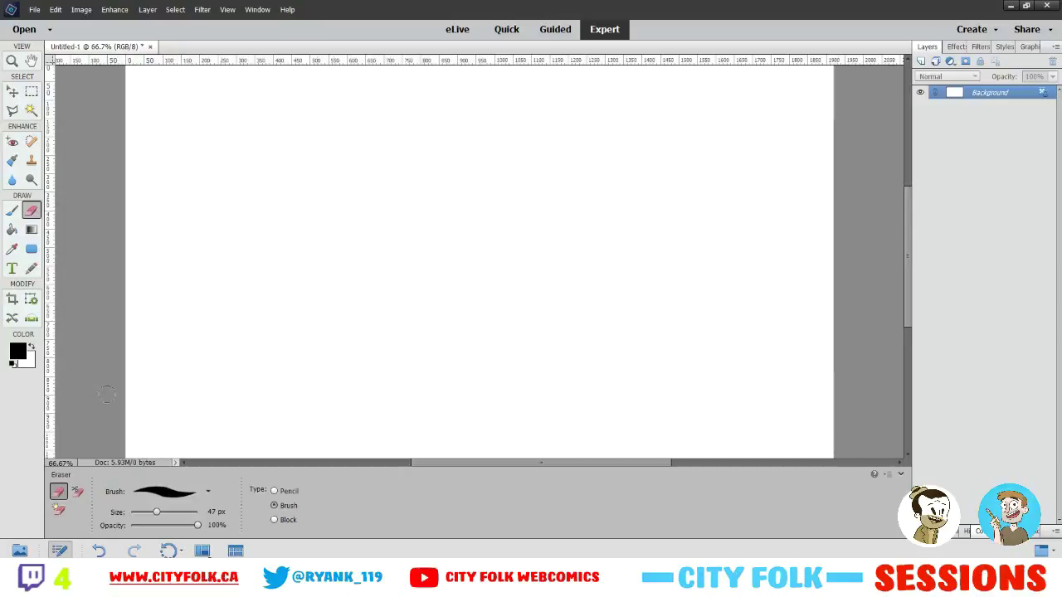
Brush a cylinder-shaped cartoon head outline with curved top and bottom in black at 9 px, adding a vertical guide line inside
key("b")
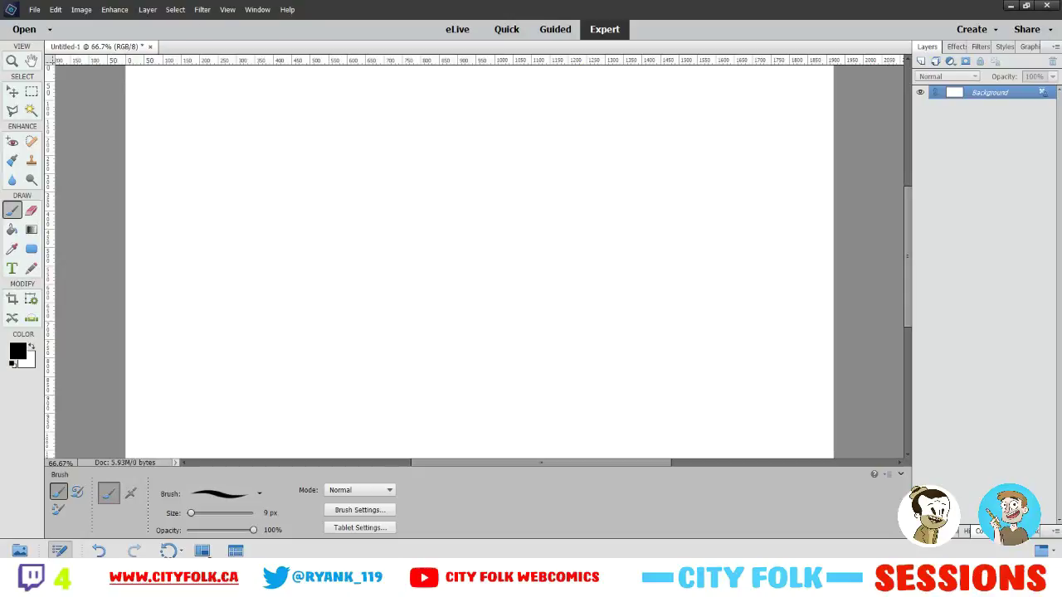
left_click(11, 227)
left_click(11, 212)
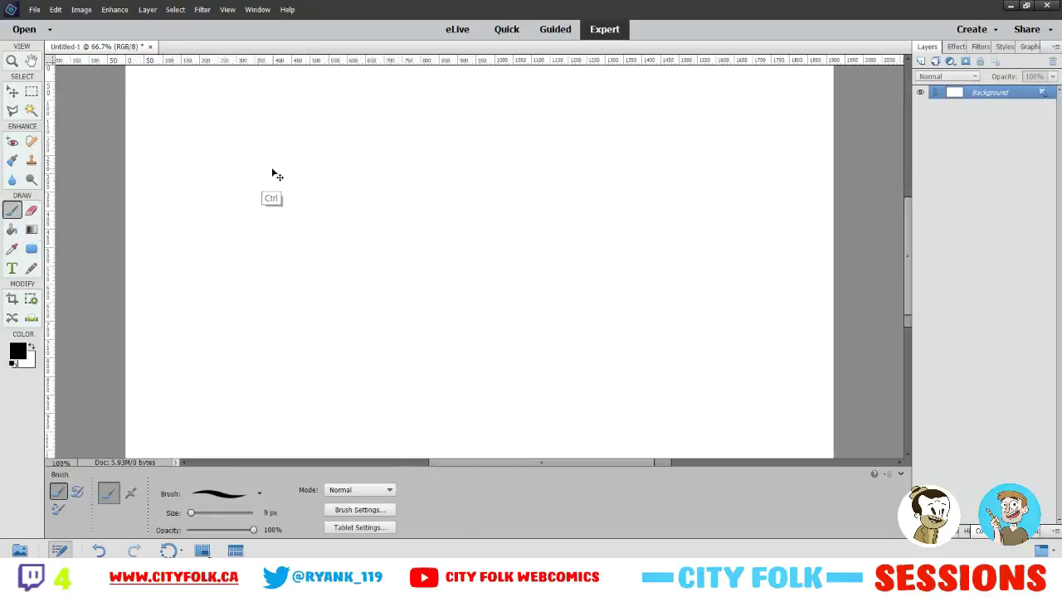
key("ctrl+plus")
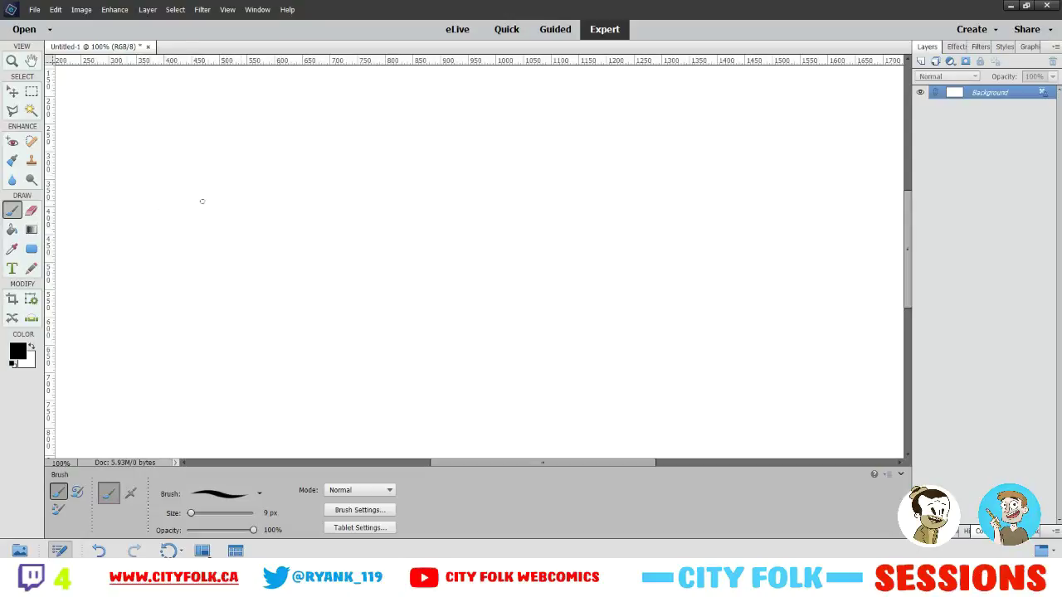
mouse_move(211, 132)
left_mouse_down()
mouse_move(209, 253)
mouse_move(318, 262)
mouse_move(326, 110)
left_mouse_up()
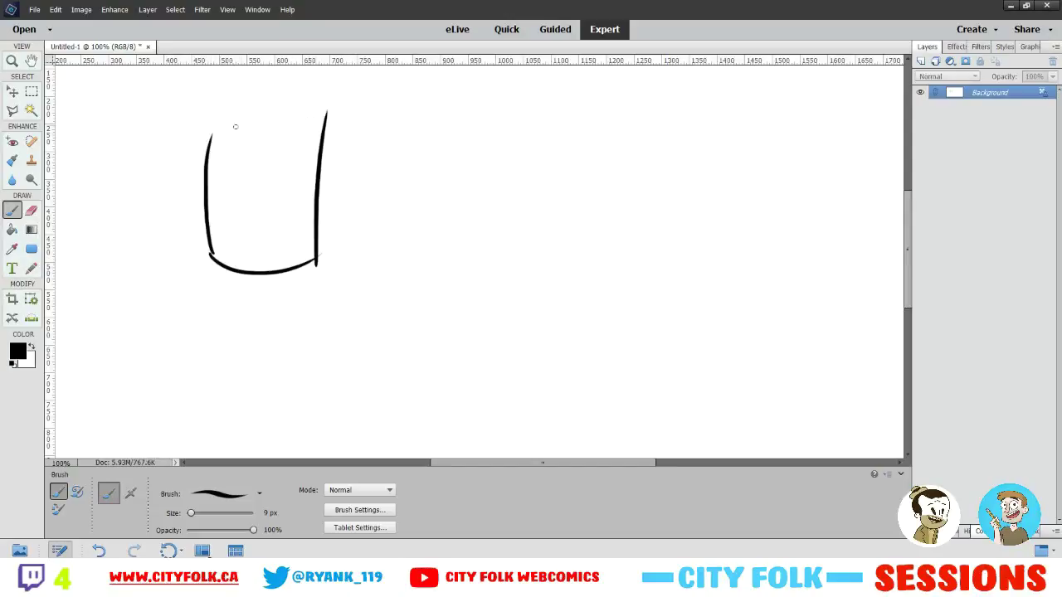
left_click_drag(199, 113, 369, 118)
key("ctrl+z")
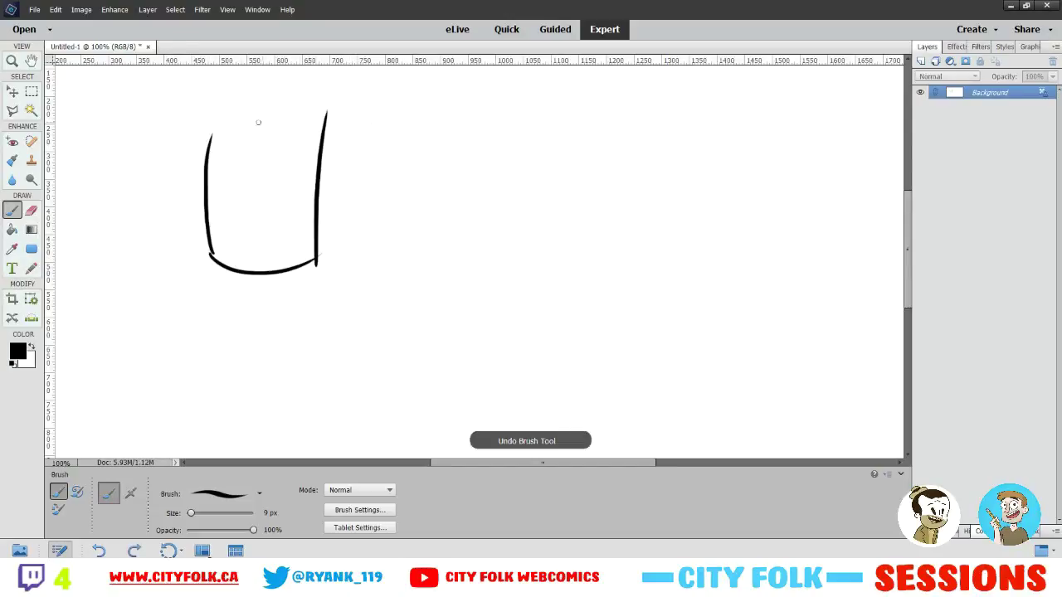
left_click_drag(205, 121, 330, 123)
left_click_drag(240, 124, 236, 249)
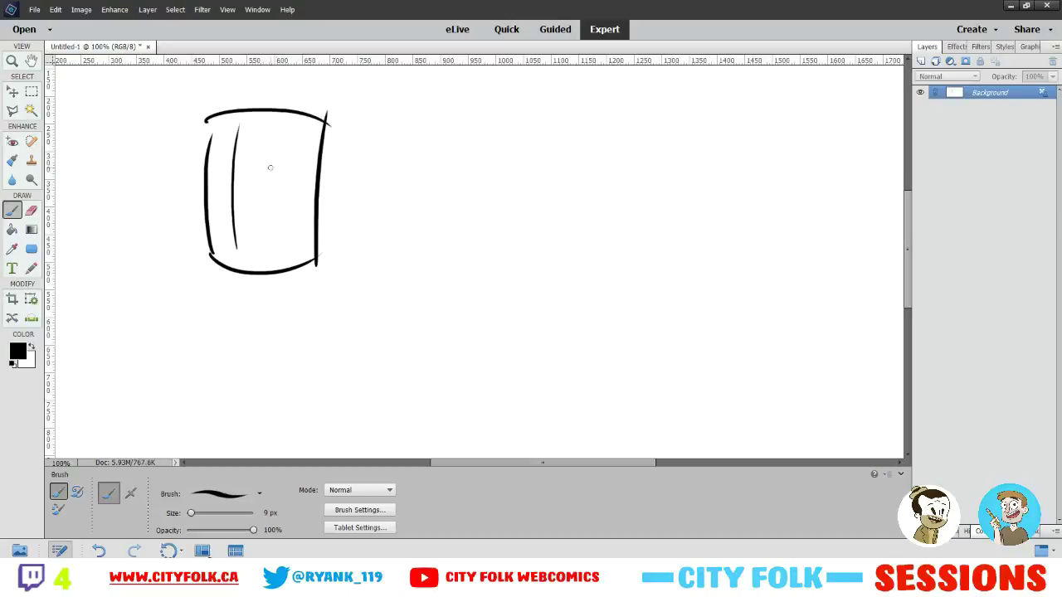
Draw two half-lidded eyes with flat upper lids and pupils on either side of the guide line, undoing unwanted strokes
mouse_move(241, 166)
left_mouse_down()
mouse_move(295, 168)
mouse_move(237, 155)
mouse_move(303, 156)
mouse_move(289, 171)
left_mouse_up()
key("ctrl+z")
mouse_move(196, 157)
left_mouse_down()
mouse_move(238, 155)
mouse_move(228, 165)
mouse_move(234, 184)
left_mouse_up()
left_click_drag(196, 188, 239, 202)
key("ctrl+z")
key("ctrl+z")
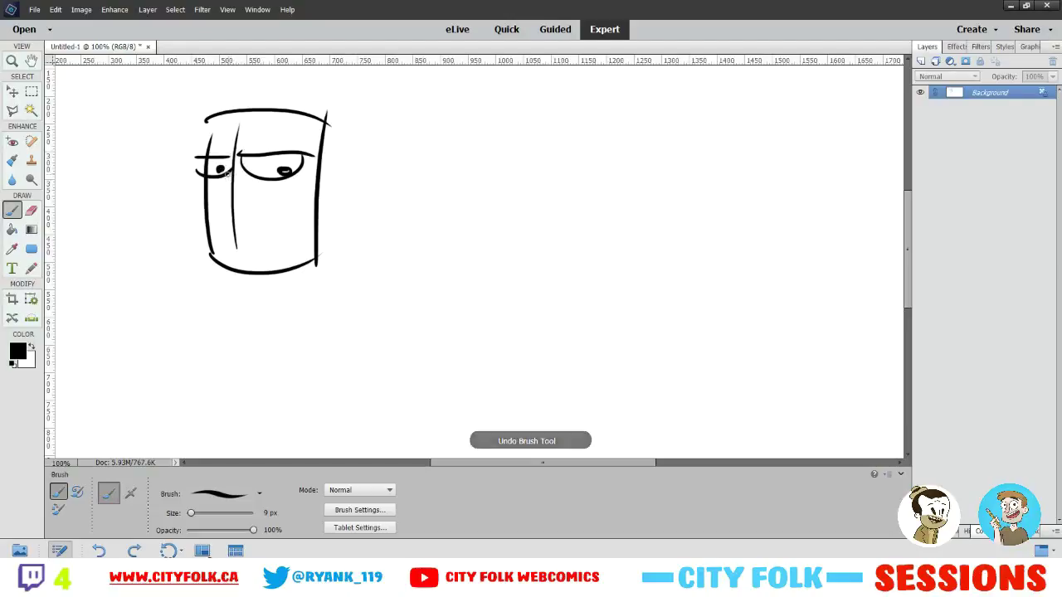
Draw a rounded ear on the outside of the head's near edge and add a short inner fold line
key("ctrl+minus")
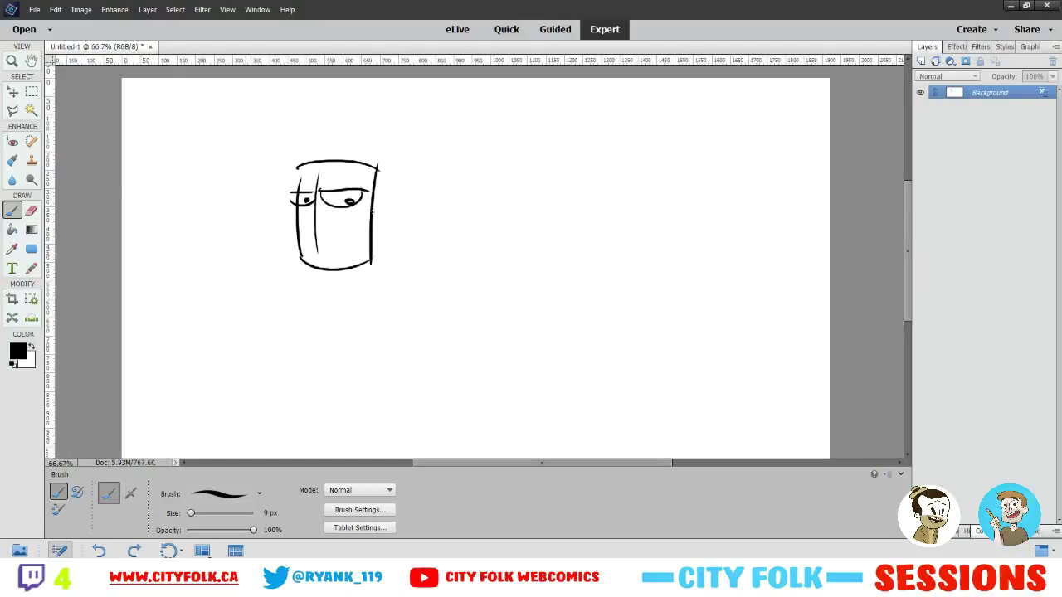
left_click_drag(371, 201, 372, 222)
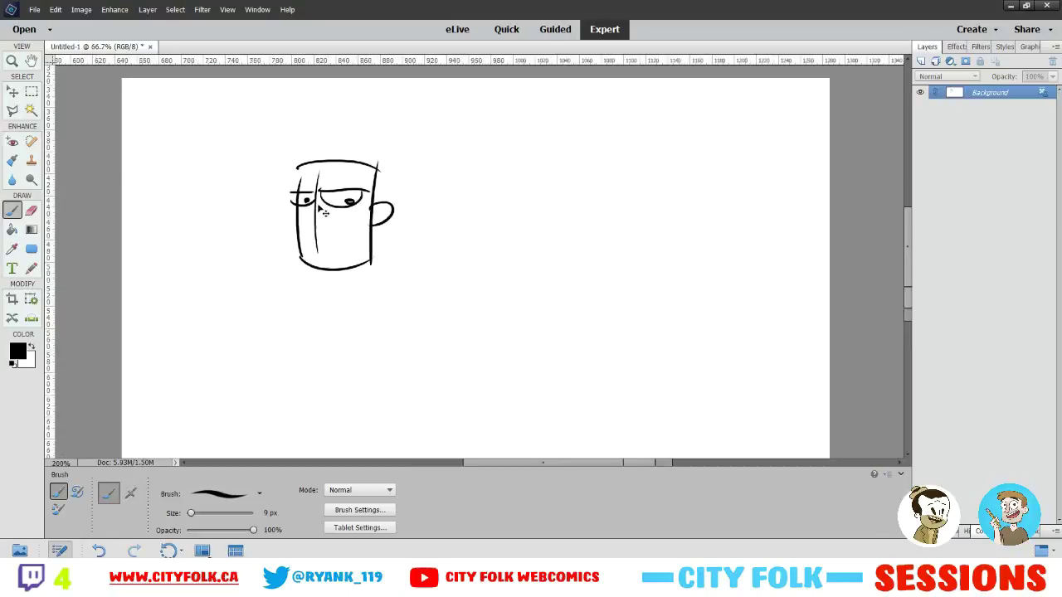
key("ctrl+plus")
key("ctrl+plus")
mouse_move(143, 180)
left_mouse_down()
mouse_move(251, 232)
mouse_move(367, 264)
left_mouse_up()
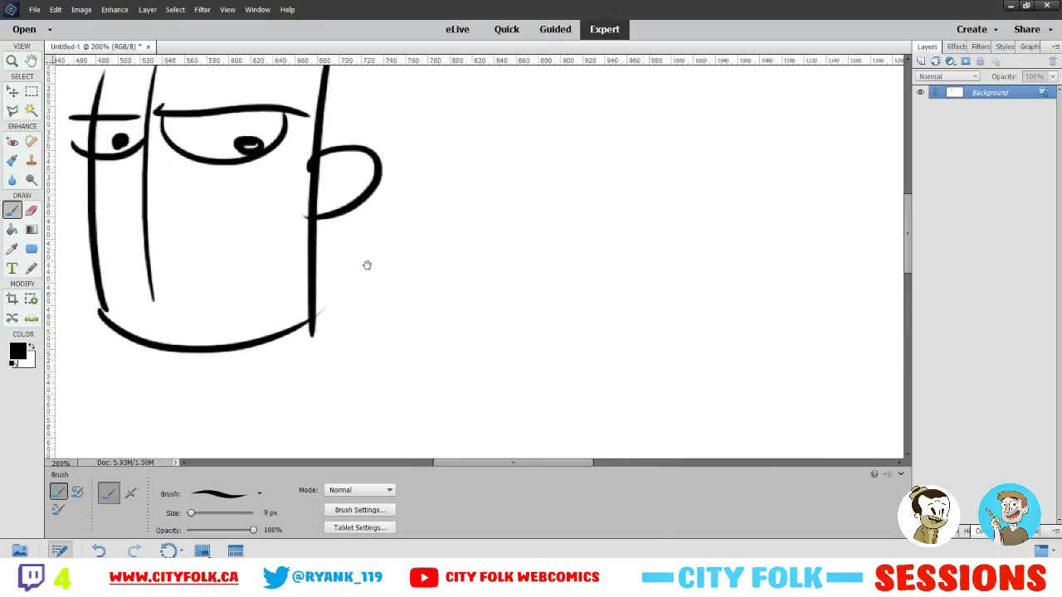
left_click_drag(379, 199, 409, 187)
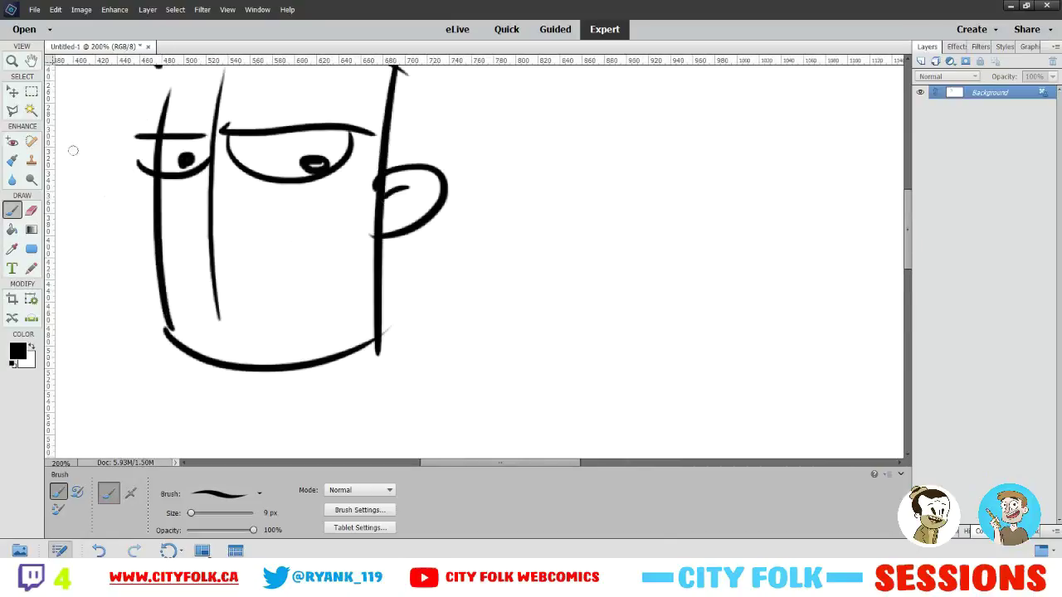
Redraw the far eye's outer edge, and erase its overhang and the vertical guide line with a 13 px eraser
left_click_drag(144, 143, 149, 173)
key("ctrl+z")
key("e")
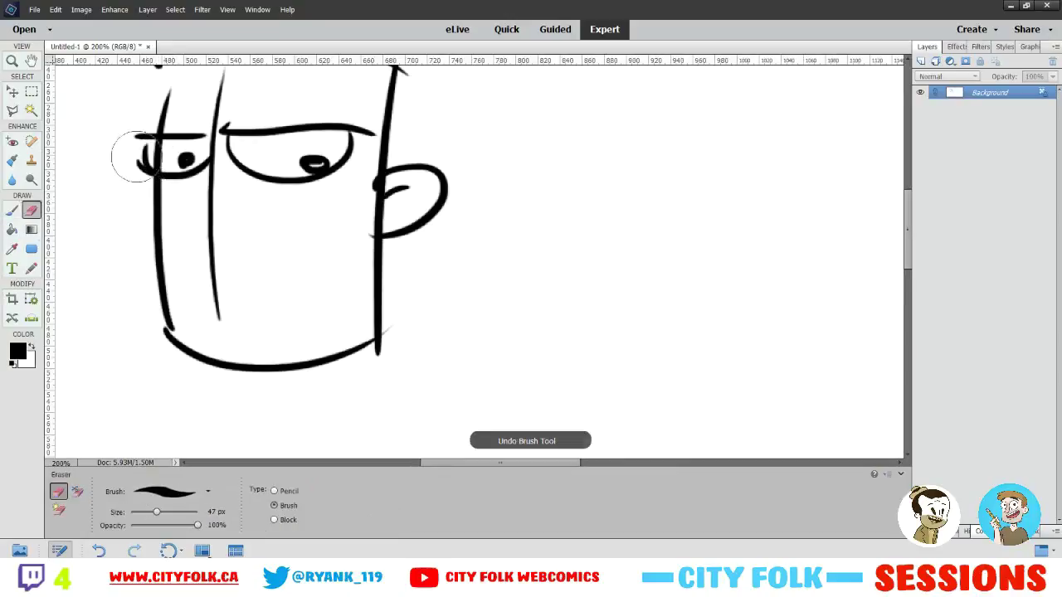
left_click_drag(156, 511, 137, 514)
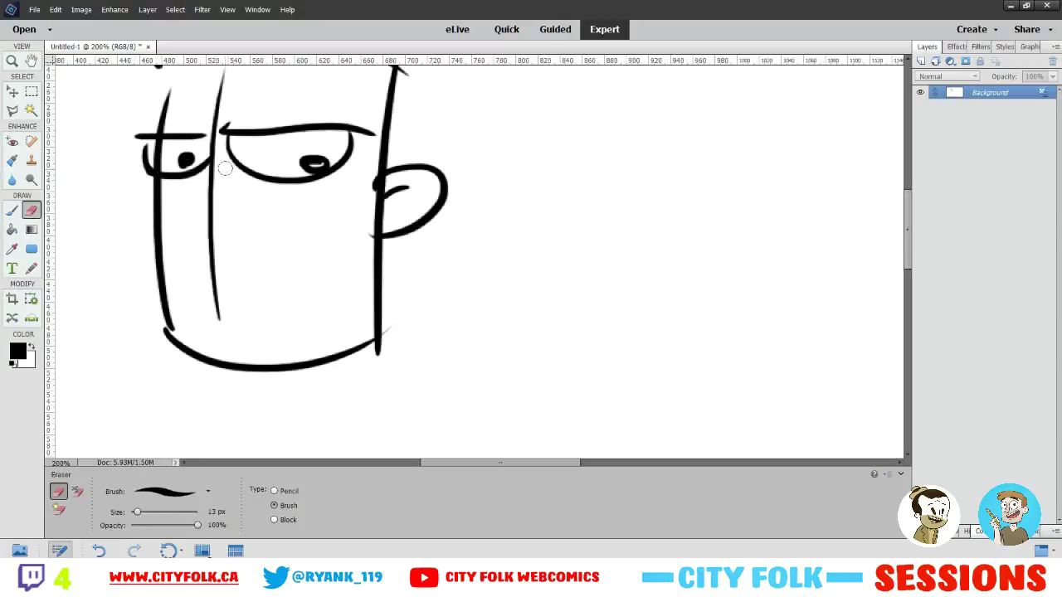
mouse_move(233, 161)
left_mouse_down()
mouse_move(207, 347)
mouse_move(217, 215)
mouse_move(207, 124)
mouse_move(216, 137)
mouse_move(230, 56)
left_mouse_up()
key("space")
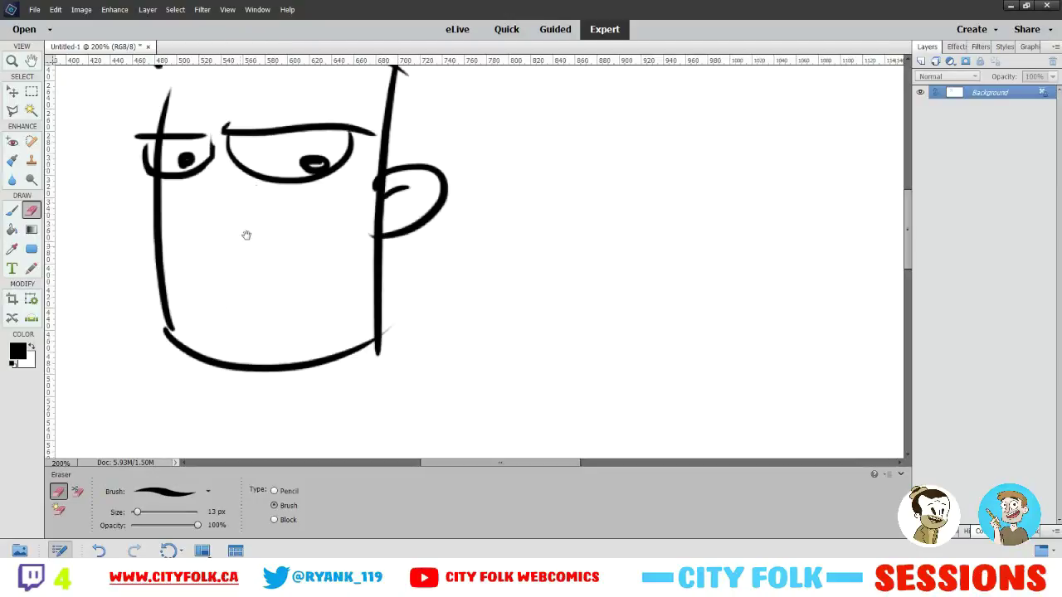
left_click_drag(263, 160, 257, 210)
mouse_move(403, 121)
left_mouse_down()
mouse_move(387, 102)
mouse_move(396, 116)
left_mouse_up()
Brush a pointed fringe across the forehead and a curved sideburn line running down to the ear
left_click(13, 210)
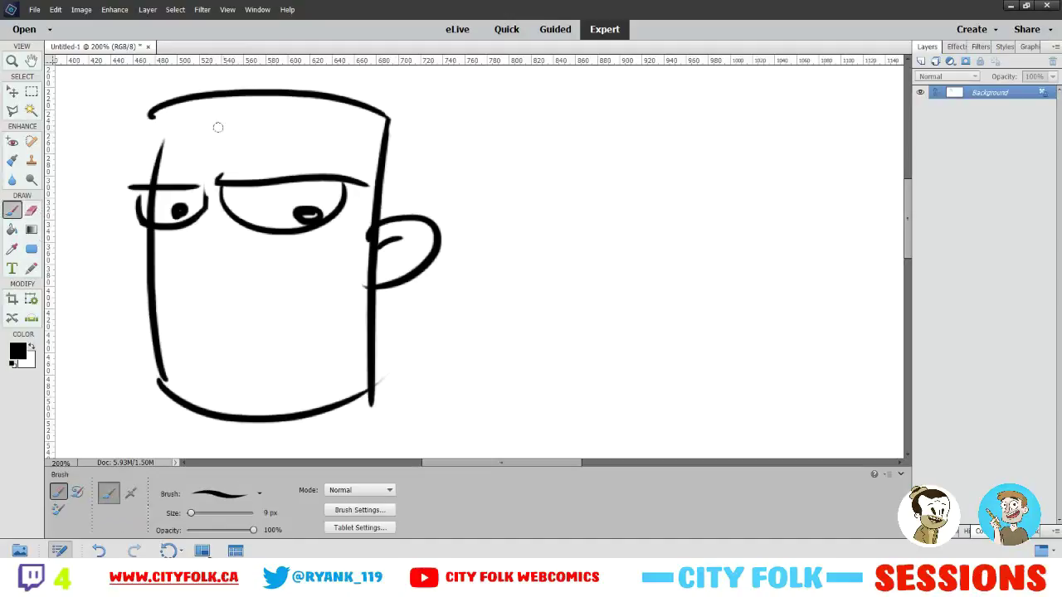
left_click_drag(159, 101, 252, 126)
mouse_move(262, 122)
left_mouse_down()
mouse_move(332, 105)
mouse_move(371, 217)
left_mouse_up()
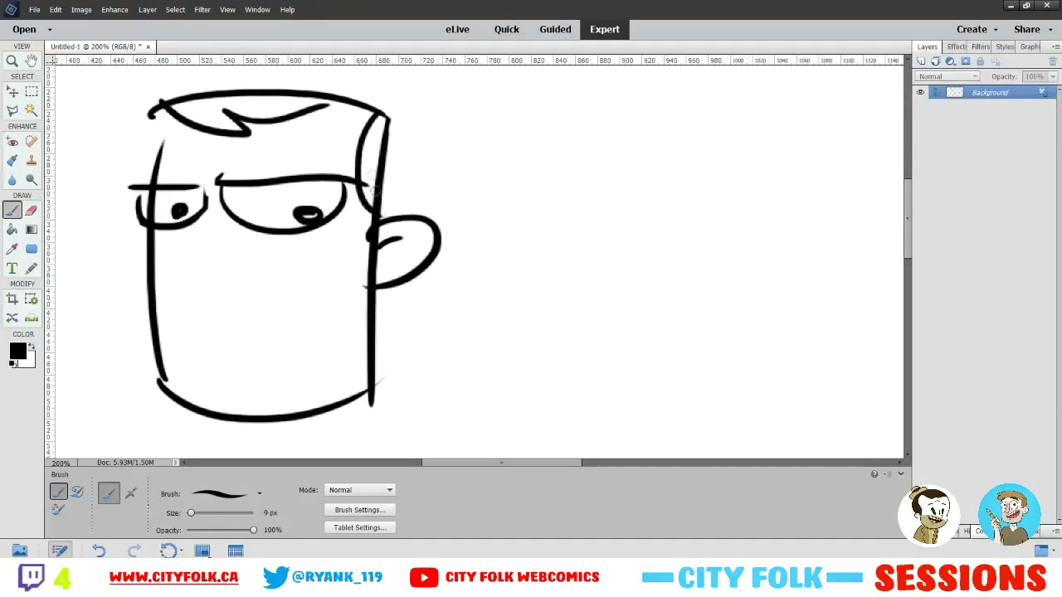
Draw the nose between the eyes and a long smile line sweeping up toward the ear, redoing strokes that miss
mouse_move(208, 186)
left_mouse_down()
mouse_move(222, 272)
mouse_move(318, 285)
left_mouse_up()
key("ctrl+z")
left_click_drag(166, 299, 323, 272)
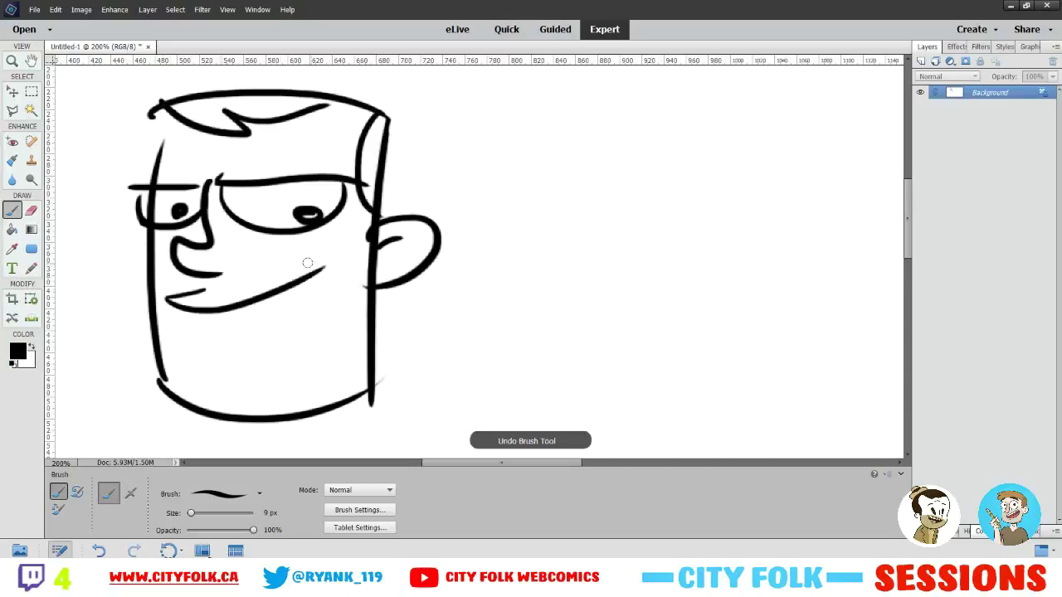
key("ctrl+z")
mouse_move(217, 275)
left_mouse_down()
mouse_move(173, 287)
mouse_move(370, 212)
left_mouse_up()
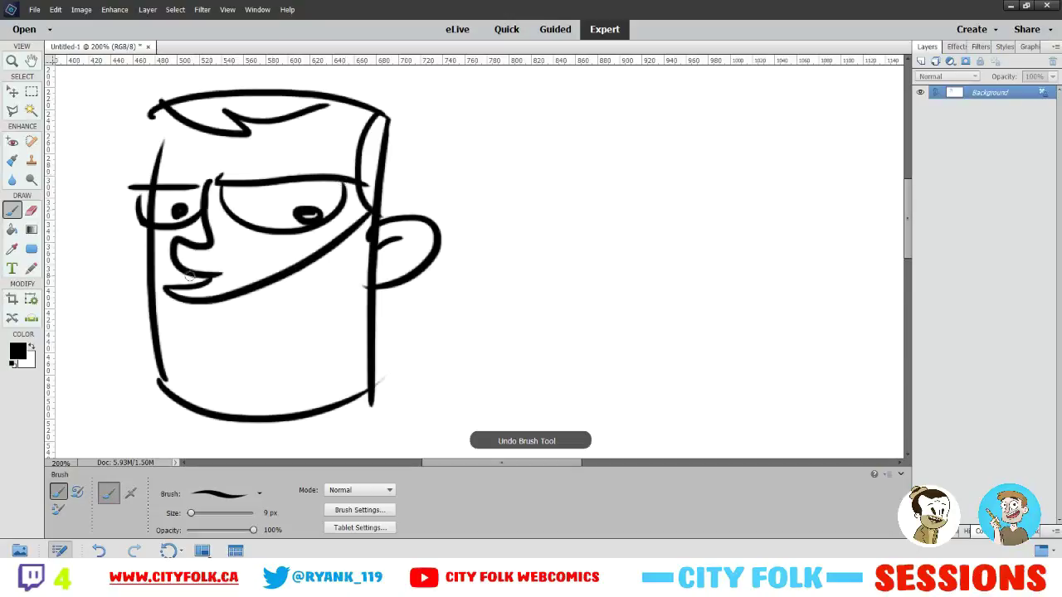
key("ctrl+z")
mouse_move(217, 274)
left_mouse_down()
mouse_move(161, 283)
mouse_move(365, 229)
left_mouse_up()
mouse_move(174, 287)
left_mouse_down()
mouse_move(179, 308)
mouse_move(355, 262)
left_mouse_up()
key("ctrl+z")
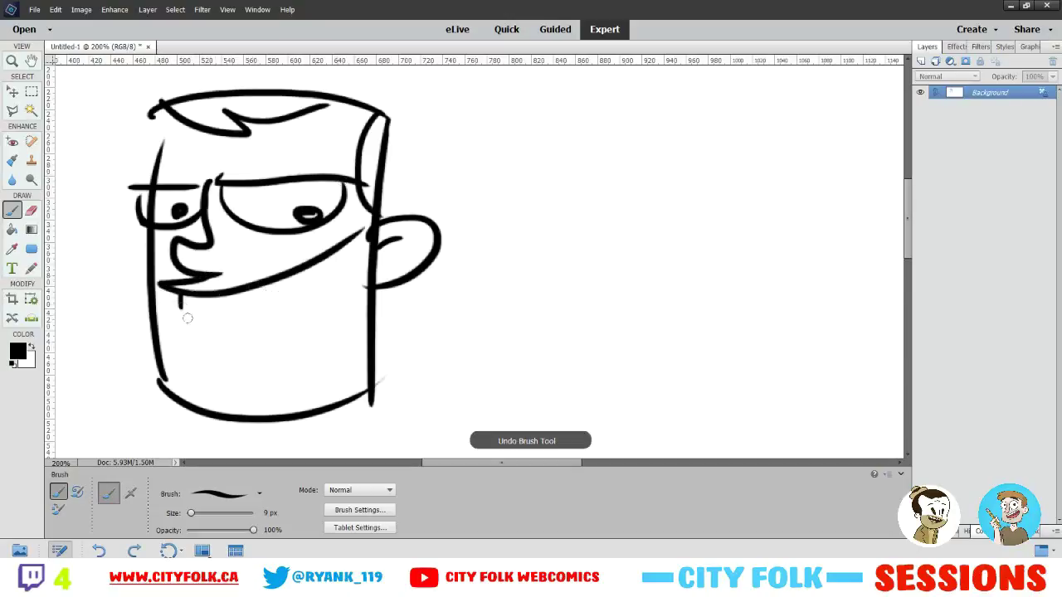
Draw the curved lower edge of the grin below the smile line and divide the teeth with short strokes
left_click_drag(166, 315, 239, 317)
key("ctrl+z")
left_click_drag(170, 309, 334, 267)
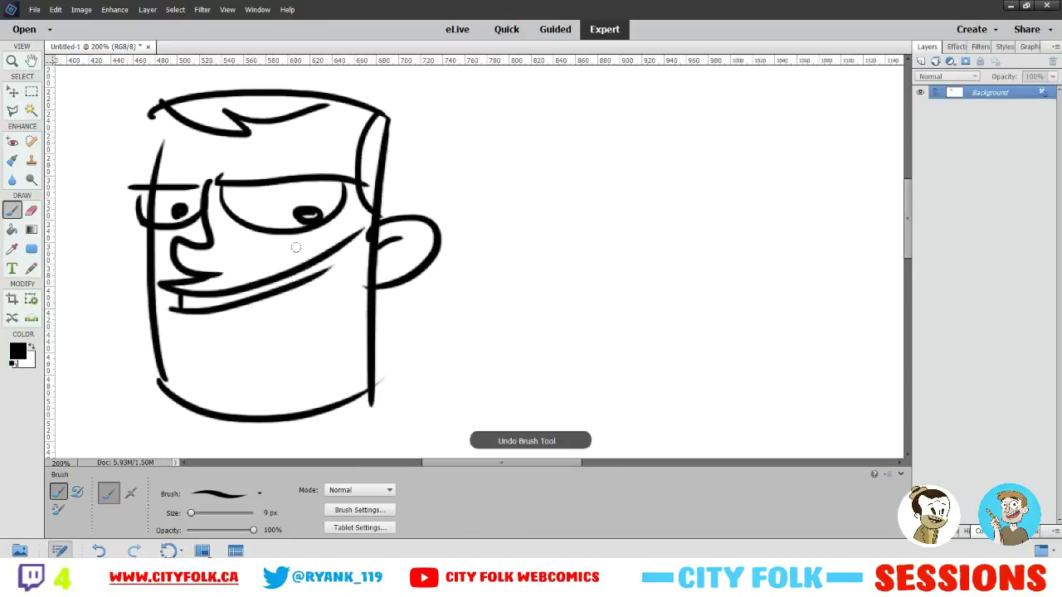
key("ctrl+z")
left_click_drag(166, 309, 314, 284)
key("ctrl+z")
mouse_move(339, 246)
left_mouse_down()
mouse_move(262, 298)
mouse_move(167, 293)
left_mouse_up()
mouse_move(260, 282)
left_mouse_down()
mouse_move(263, 296)
mouse_move(312, 274)
left_mouse_up()
Draw a short crease below the grin and a curved chin line inside the jaw, undoing the extra stroke beside the forehead
left_click_drag(192, 322, 266, 317)
key("ctrl+z")
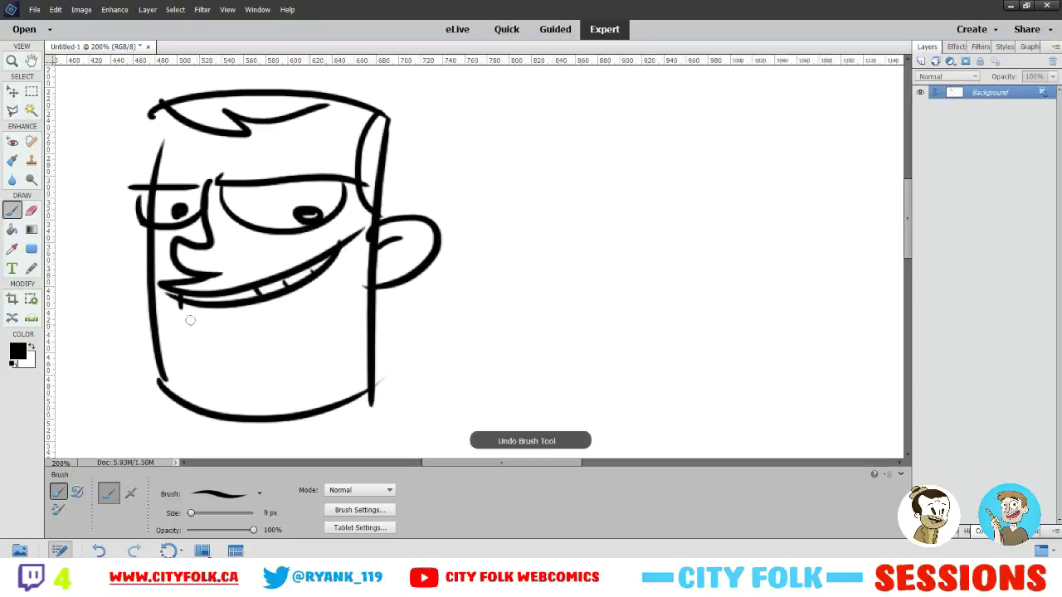
mouse_move(192, 316)
left_mouse_down()
mouse_move(237, 308)
mouse_move(309, 383)
left_mouse_up()
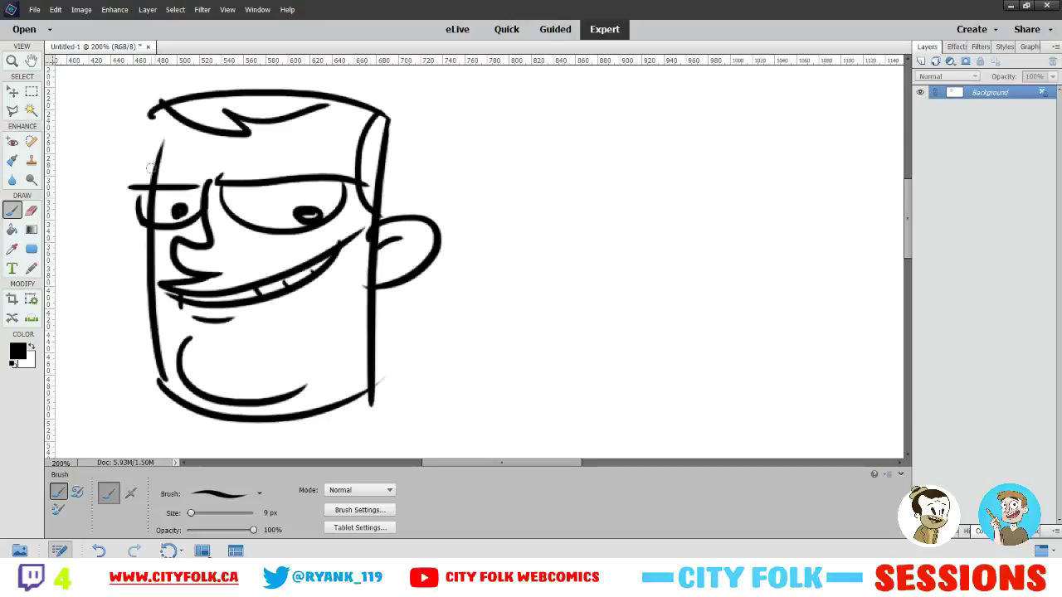
left_click_drag(152, 176, 162, 111)
key("ctrl+z")
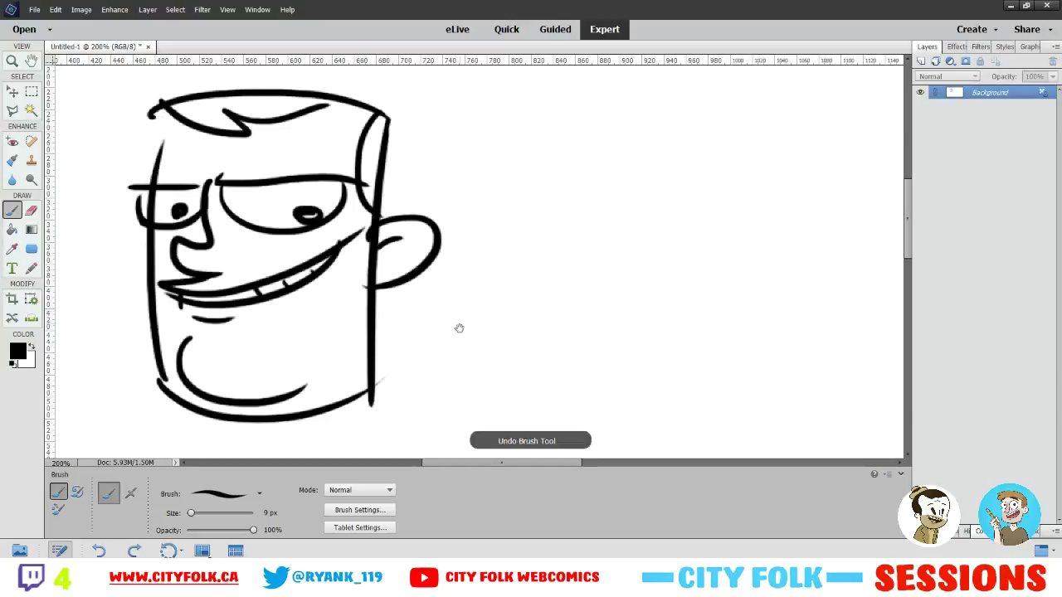
Brush a hand below the head, with an arched back and three drooping fingers, redoing strokes that miss
left_click_drag(442, 281, 420, 194)
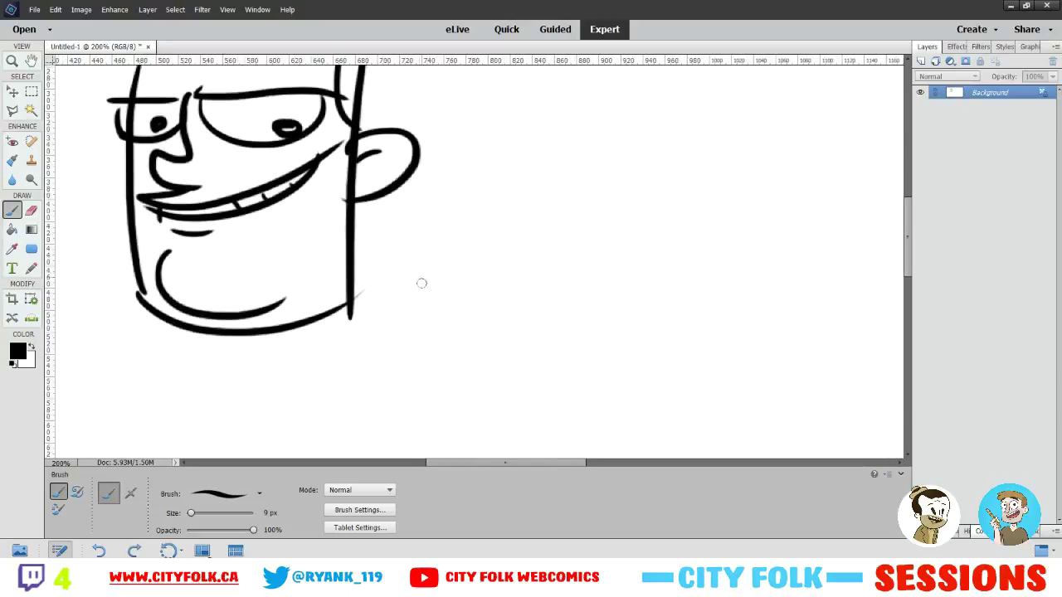
left_click_drag(466, 324, 302, 202)
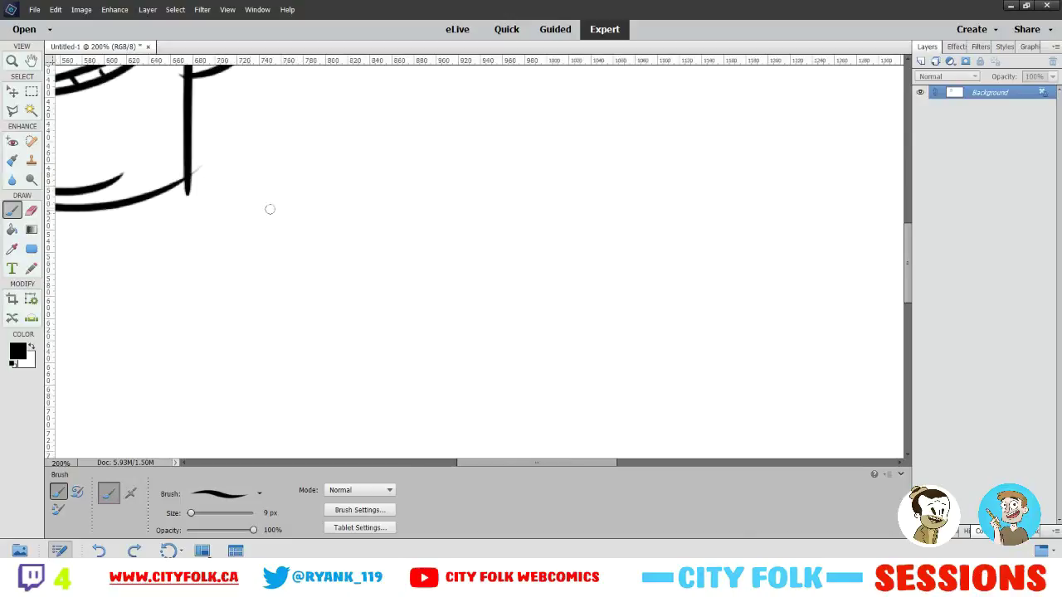
key("ctrl+minus")
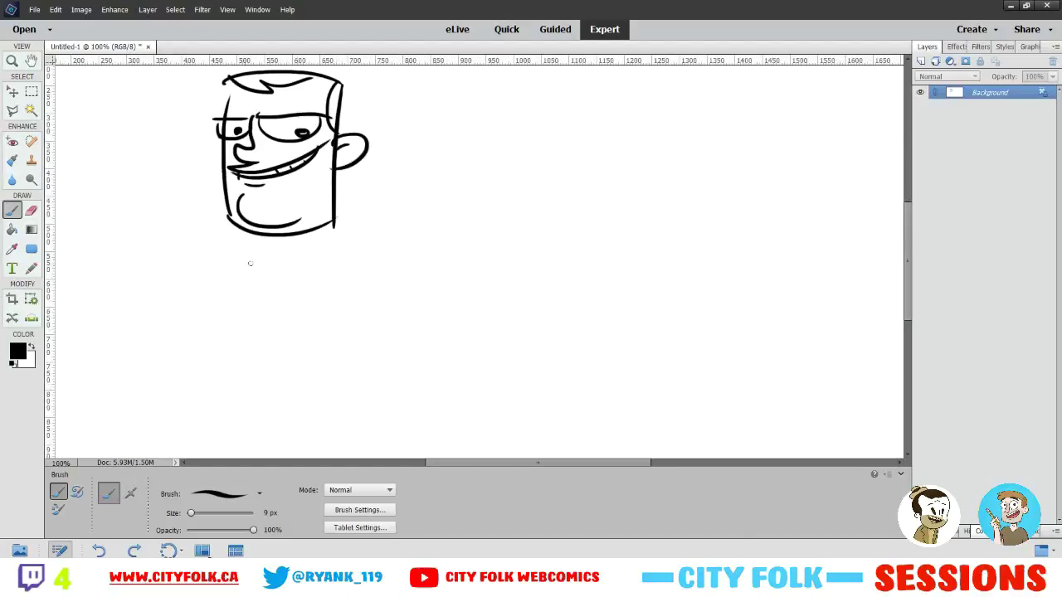
key("ctrl+plus")
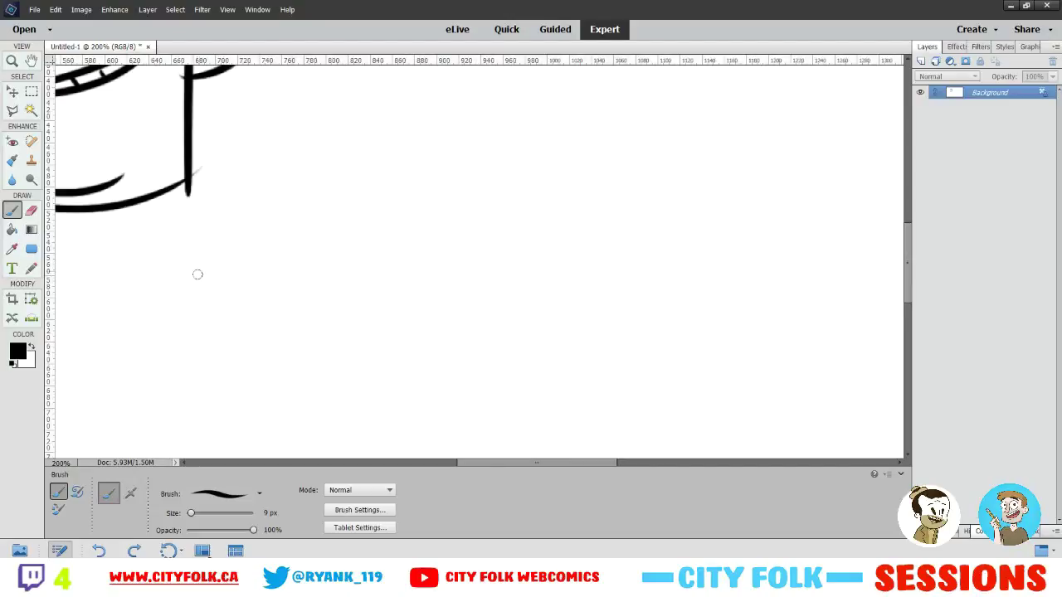
left_click_drag(224, 236, 382, 233)
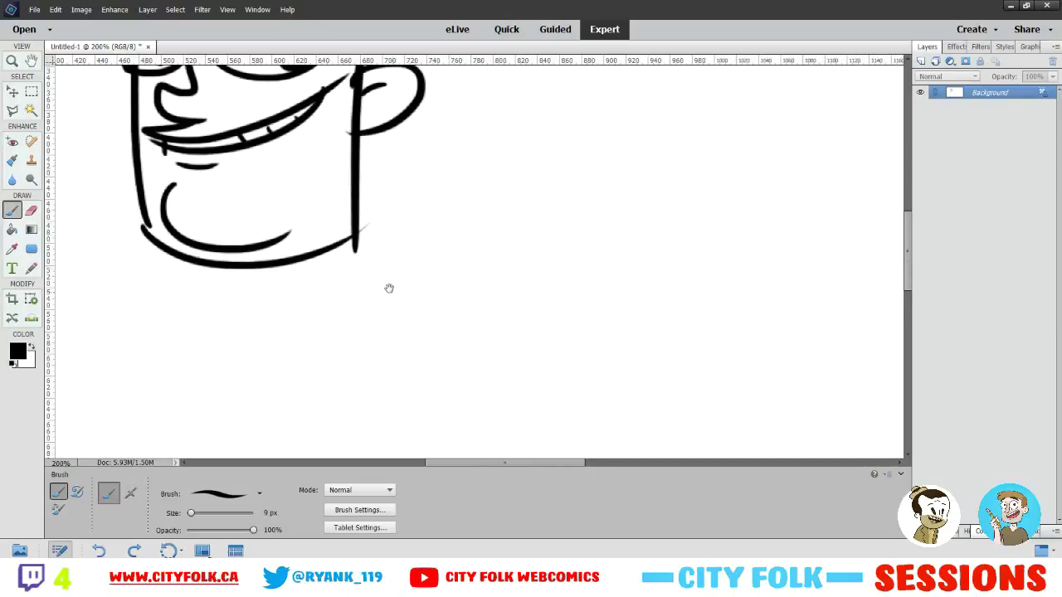
left_click_drag(345, 331, 332, 305)
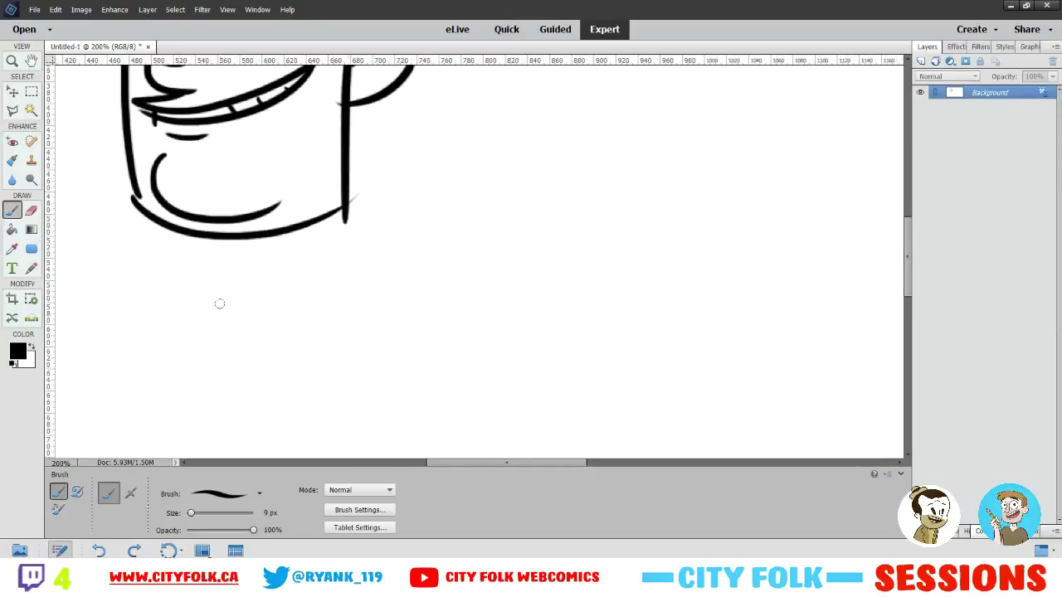
left_click_drag(273, 329, 398, 296)
mouse_move(281, 340)
left_mouse_down()
mouse_move(345, 355)
mouse_move(358, 372)
left_mouse_up()
key("ctrl+z")
mouse_move(292, 343)
left_mouse_down()
mouse_move(362, 346)
mouse_move(364, 321)
mouse_move(402, 390)
mouse_move(397, 296)
left_mouse_up()
key("ctrl+z")
key("ctrl+z")
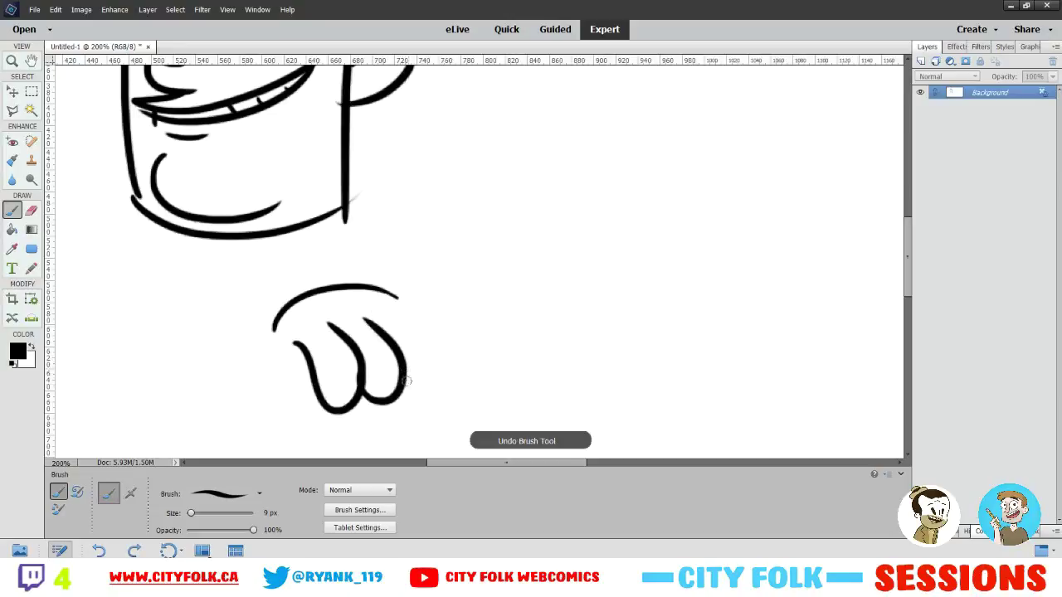
left_click_drag(404, 387, 396, 295)
Draw a nearly straight arm line rising outward from the hand's outer knuckle, replacing the first shorter attempt with a longer stroke
left_click_drag(480, 261, 399, 229)
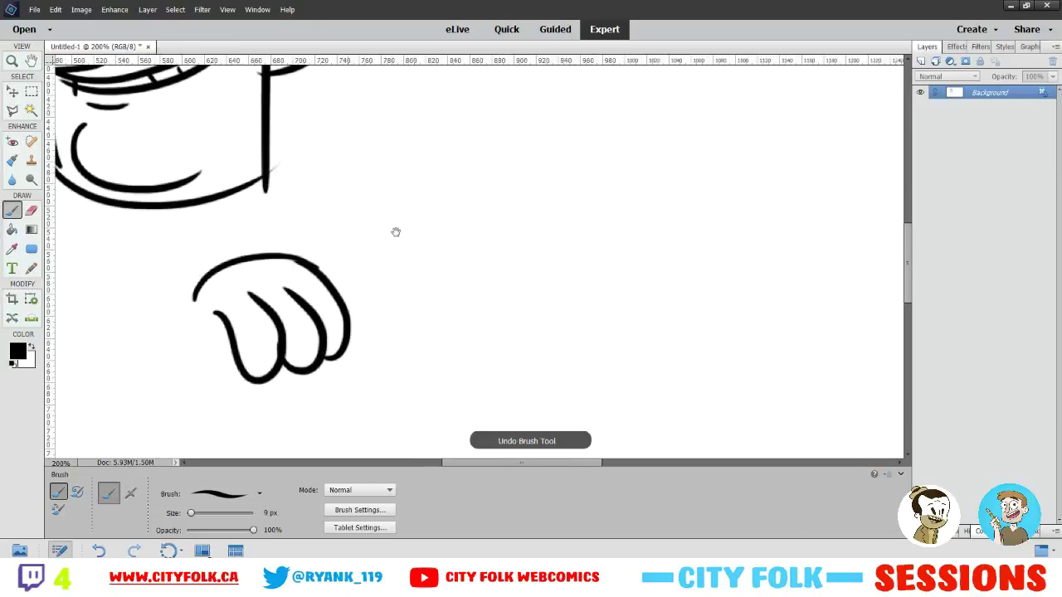
left_click_drag(316, 267, 370, 246)
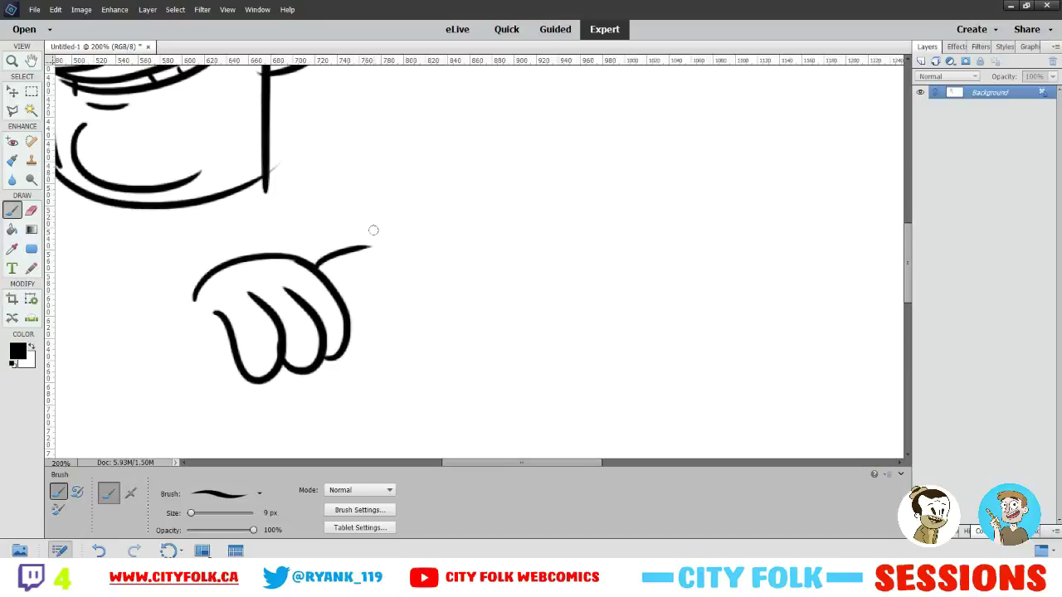
left_click_drag(214, 291, 314, 182)
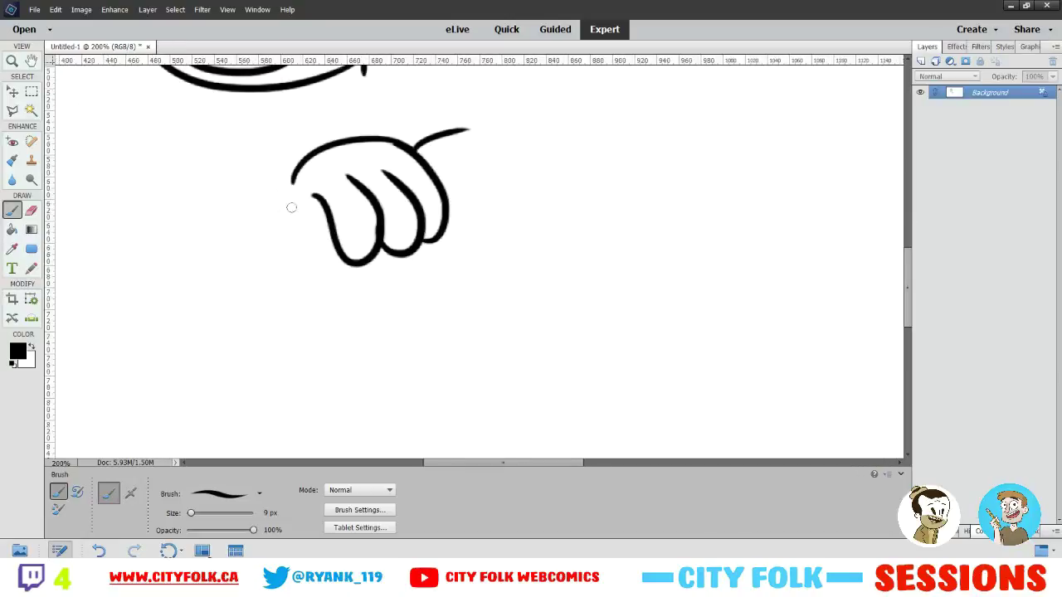
key("ctrl+z")
left_click_drag(412, 149, 529, 112)
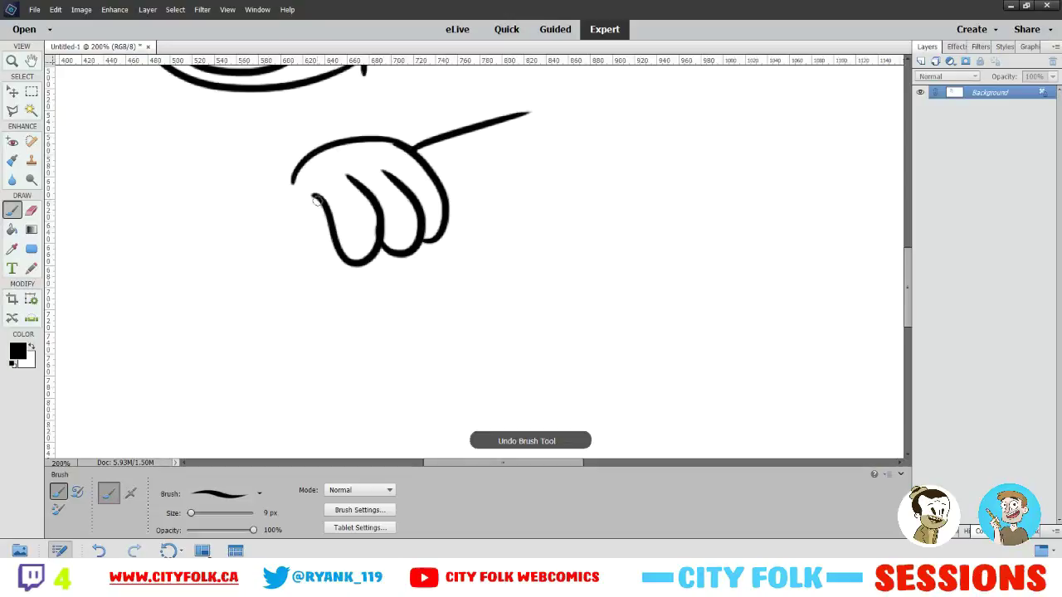
Draw a long line bowing outward from the base of the first finger down below the hand, redoing it until the curve fits
mouse_move(316, 200)
left_mouse_down()
mouse_move(292, 331)
mouse_move(419, 397)
left_mouse_up()
key("ctrl+z")
mouse_move(318, 202)
left_mouse_down()
mouse_move(263, 301)
mouse_move(296, 381)
left_mouse_up()
mouse_move(297, 259)
left_mouse_down()
mouse_move(289, 213)
mouse_move(305, 130)
mouse_move(306, 220)
left_mouse_up()
key("ctrl+z")
mouse_move(315, 143)
left_mouse_down()
mouse_move(265, 228)
mouse_move(271, 309)
left_mouse_up()
key("ctrl+z")
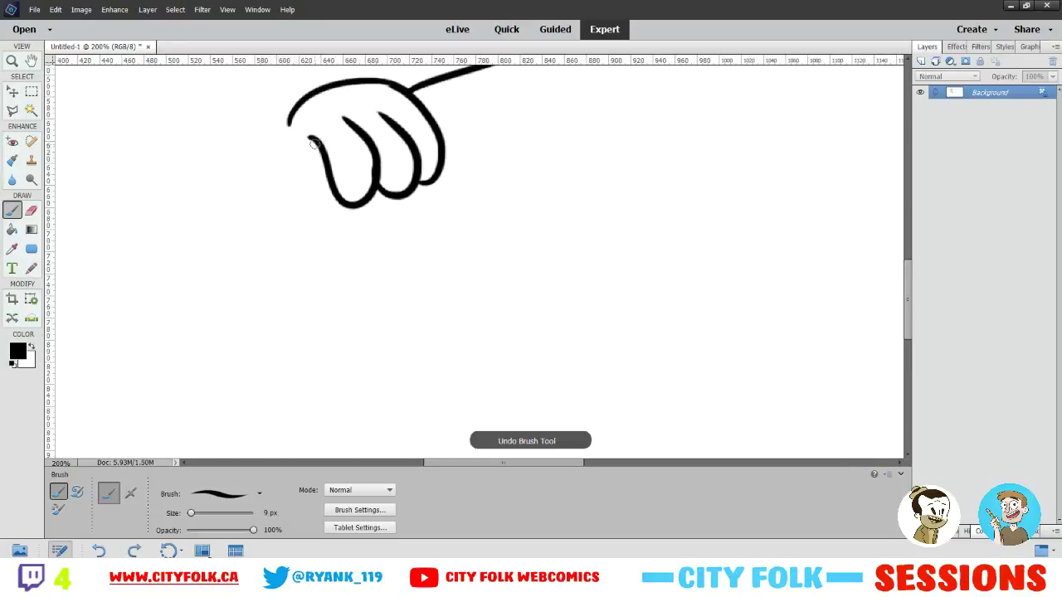
mouse_move(315, 143)
left_mouse_down()
mouse_move(268, 240)
mouse_move(304, 369)
left_mouse_up()
key("ctrl+z")
left_click_drag(315, 145, 321, 391)
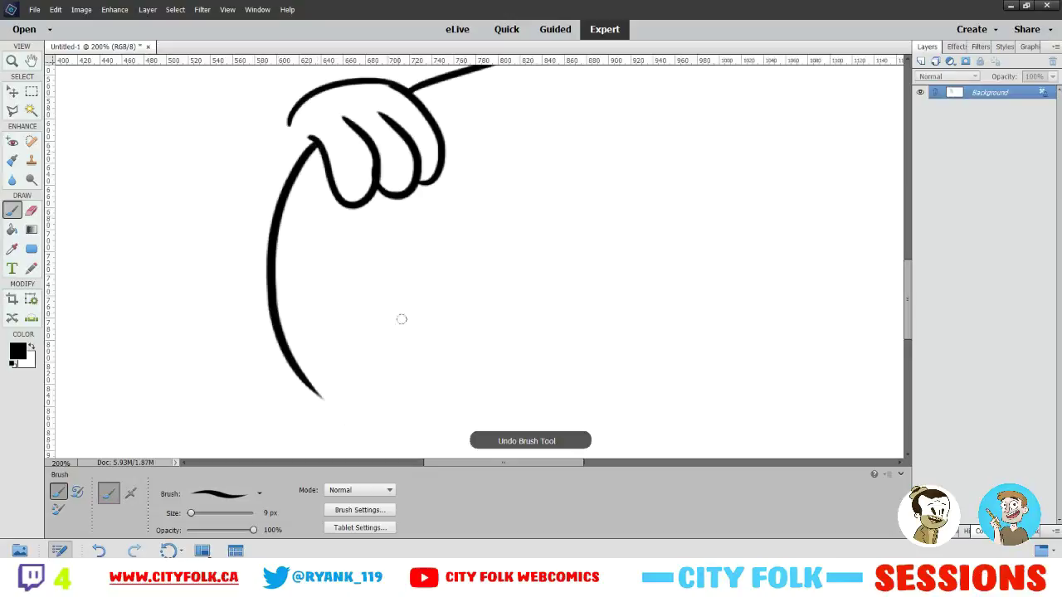
Draw a folded, rounded leg outline looping out from the lower end of the bowed line and back, undoing misplaced strokes
scroll(387, 249, "down", 2)
left_click_drag(327, 333, 60, 365)
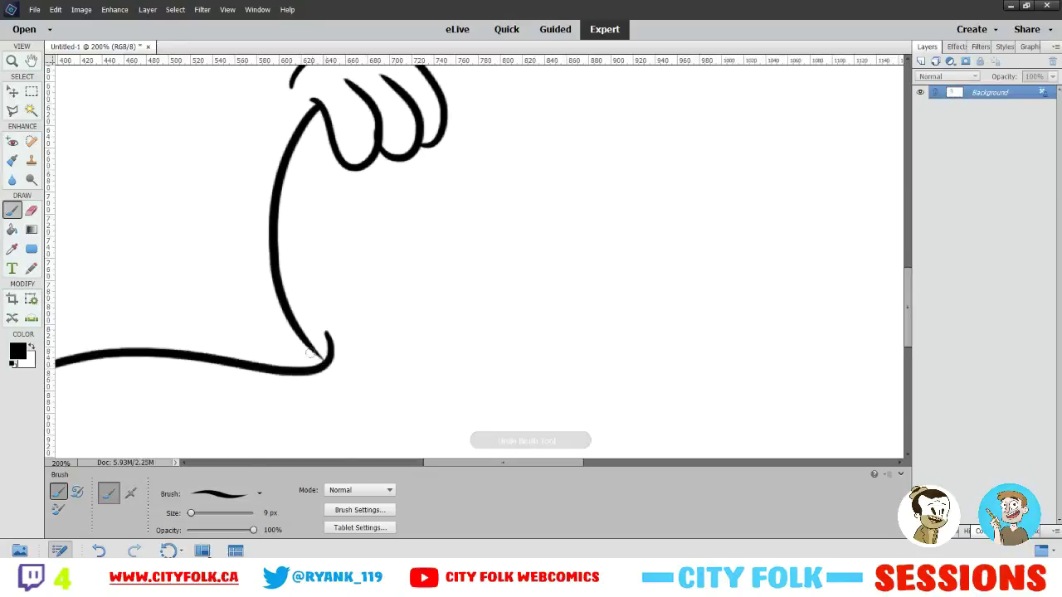
key("ctrl+minus")
key("ctrl+z")
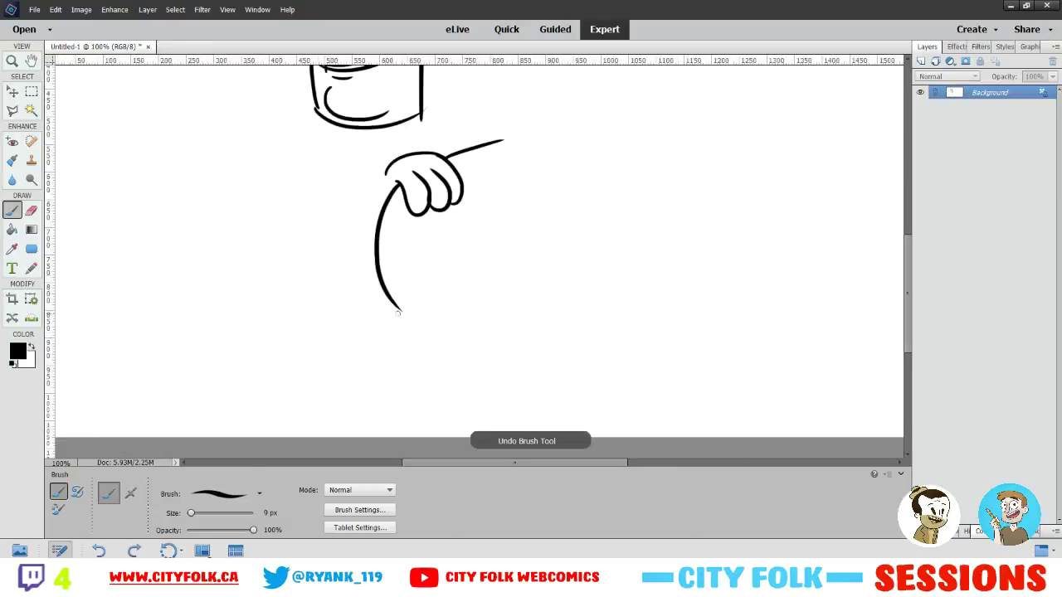
mouse_move(409, 309)
left_mouse_down()
mouse_move(222, 331)
mouse_move(205, 399)
left_mouse_up()
key("ctrl+z")
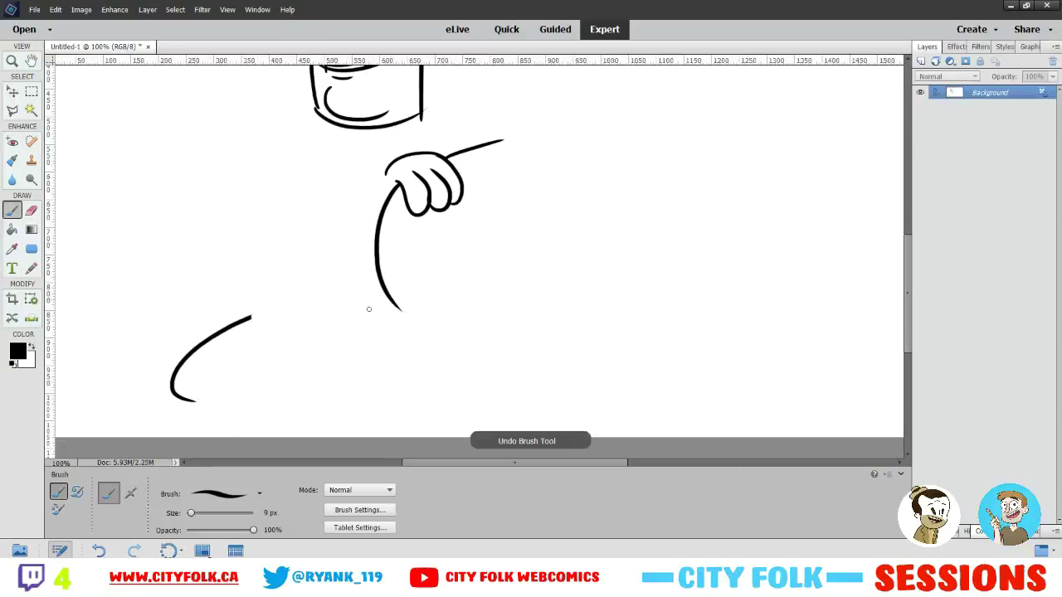
mouse_move(408, 310)
left_mouse_down()
mouse_move(410, 405)
mouse_move(336, 384)
left_mouse_up()
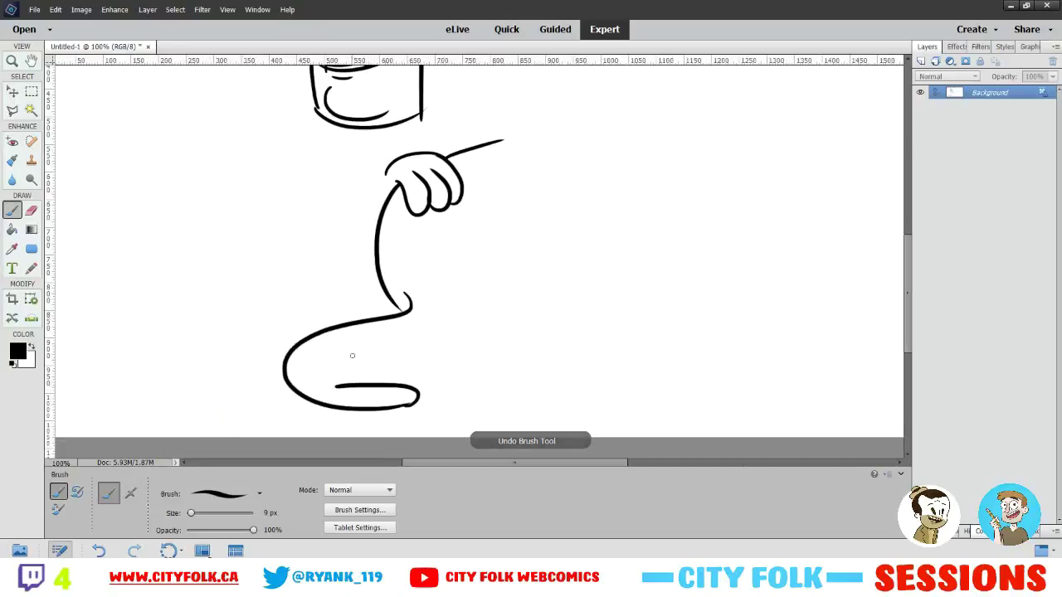
key("ctrl+z")
mouse_move(421, 325)
left_mouse_down()
mouse_move(418, 404)
mouse_move(422, 321)
left_mouse_up()
key("ctrl+z")
key("ctrl+z")
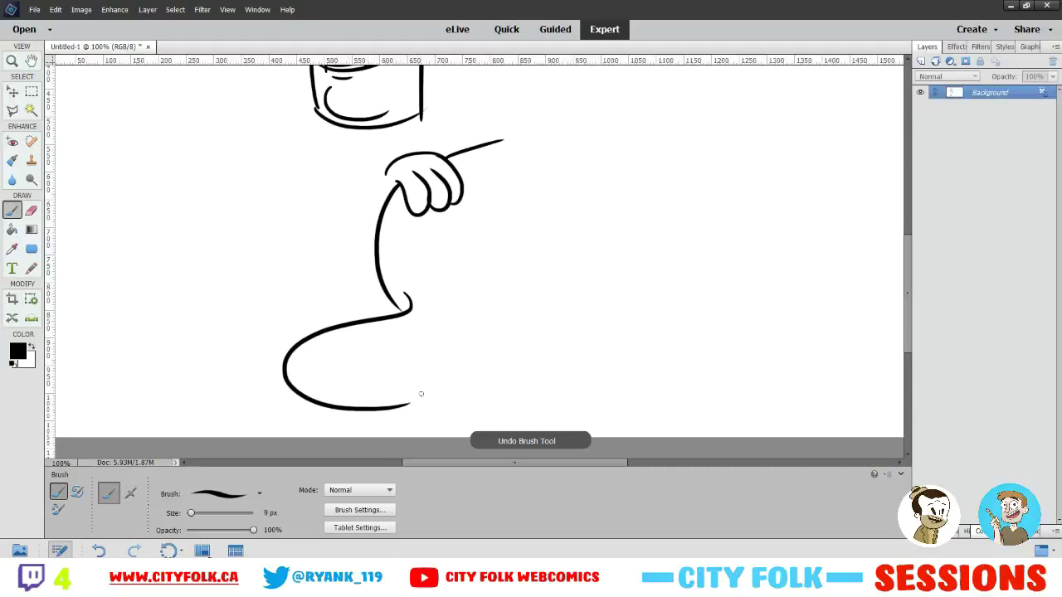
mouse_move(402, 405)
left_mouse_down()
mouse_move(363, 345)
mouse_move(455, 305)
left_mouse_up()
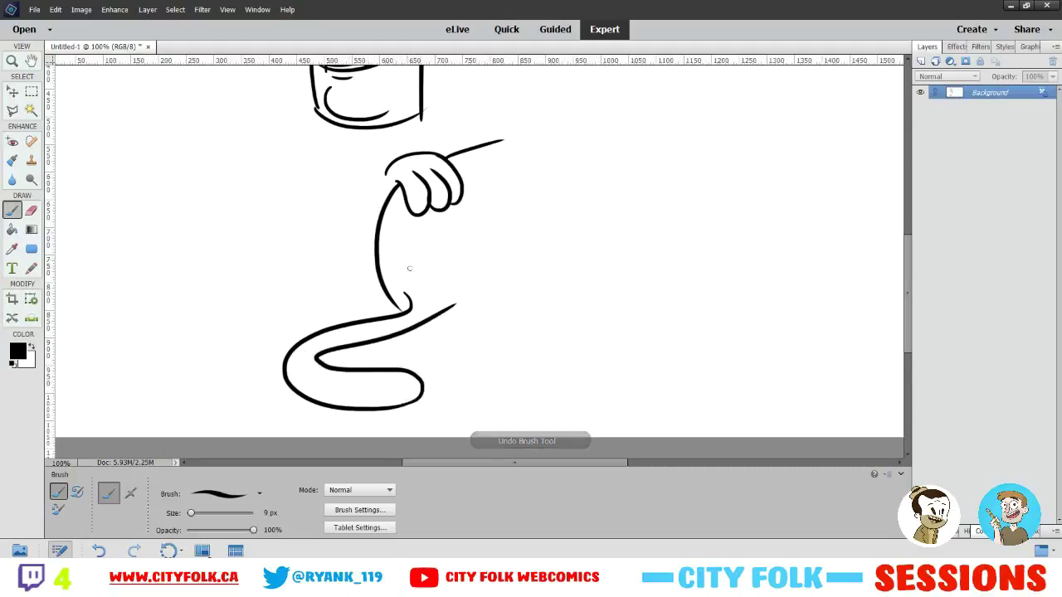
Join the bowed line to the leg outline and erase the overhanging tips of the two leg strokes with a 13 px eraser
key("ctrl+plus")
left_click_drag(339, 346, 301, 325)
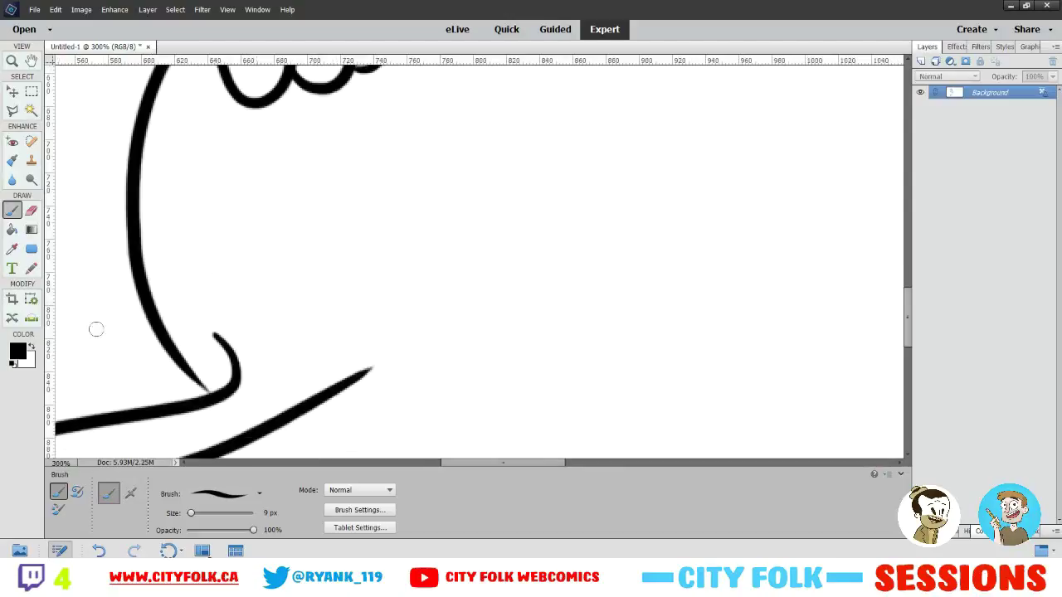
left_click(31, 211)
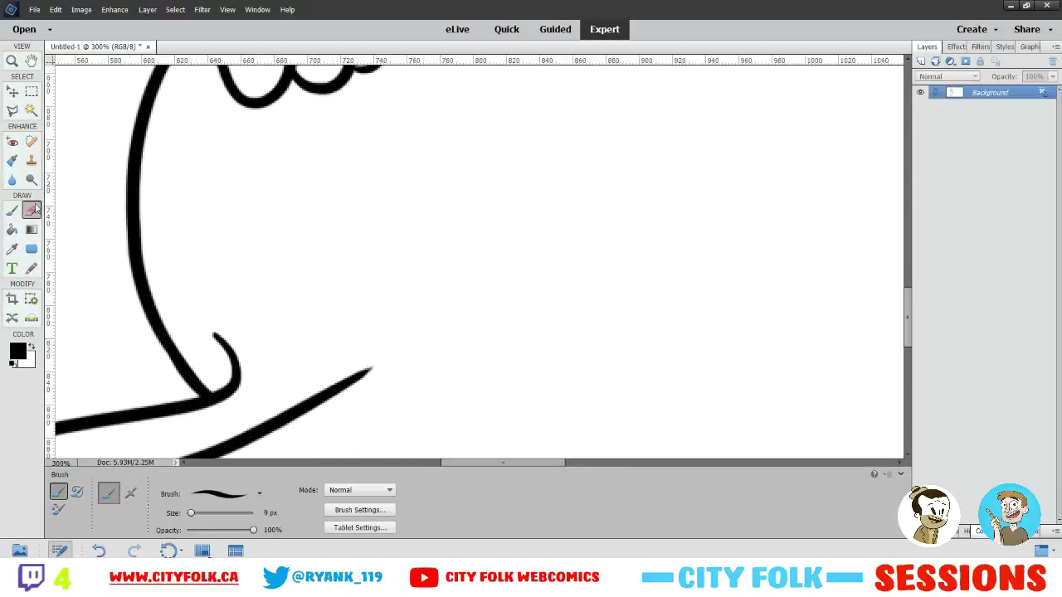
mouse_move(362, 379)
left_mouse_down()
mouse_move(330, 399)
mouse_move(301, 387)
mouse_move(313, 412)
left_mouse_up()
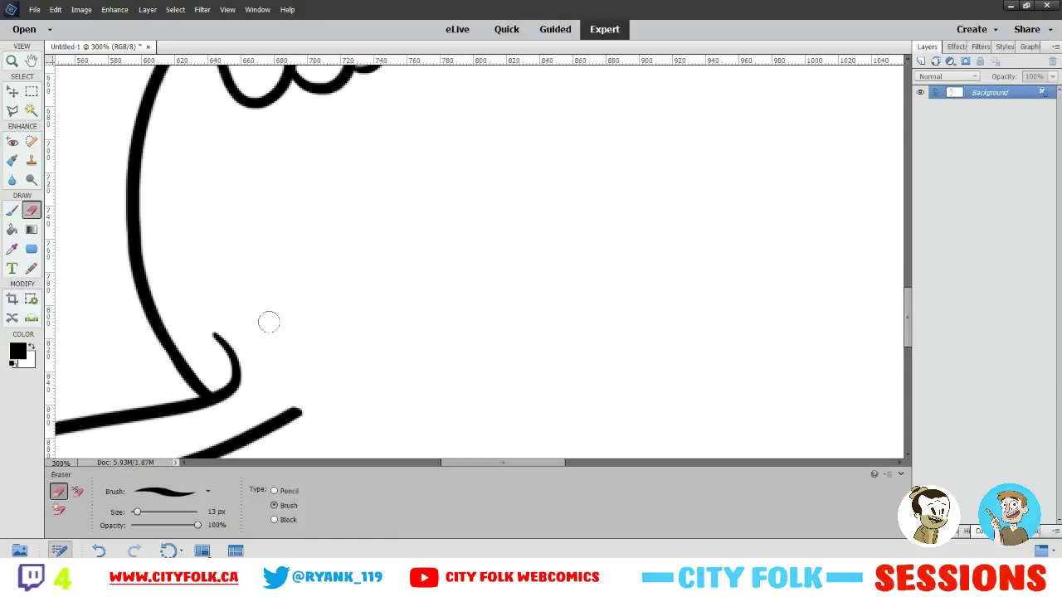
left_click_drag(208, 334, 235, 356)
Brush a short, nearly horizontal line outward from the upper end of the leg's inner edge
left_click(12, 211)
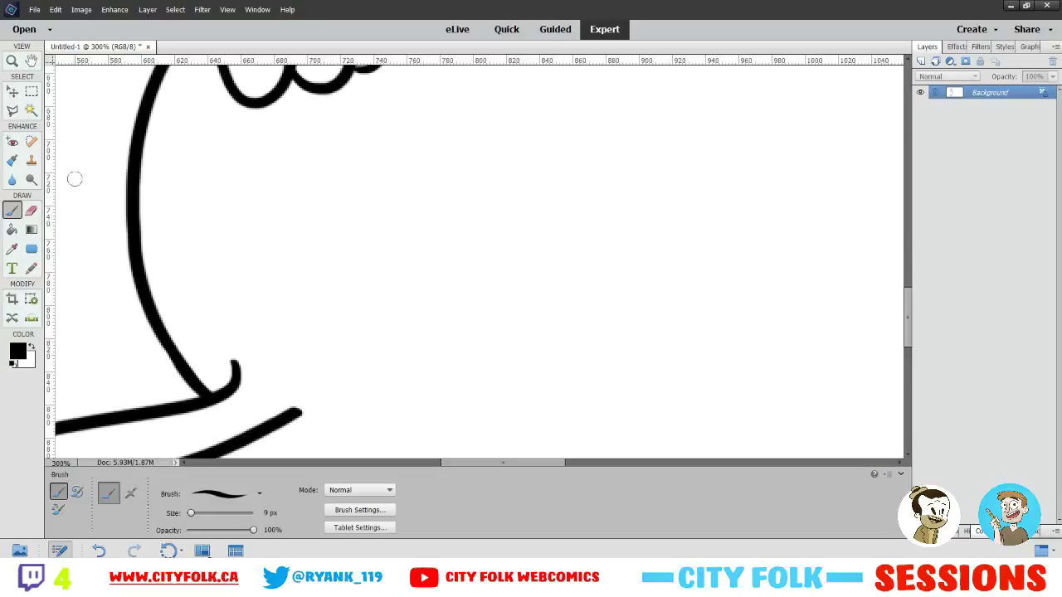
left_click_drag(288, 328, 196, 257)
left_click_drag(166, 358, 353, 371)
key("ctrl+minus")
key("ctrl+minus")
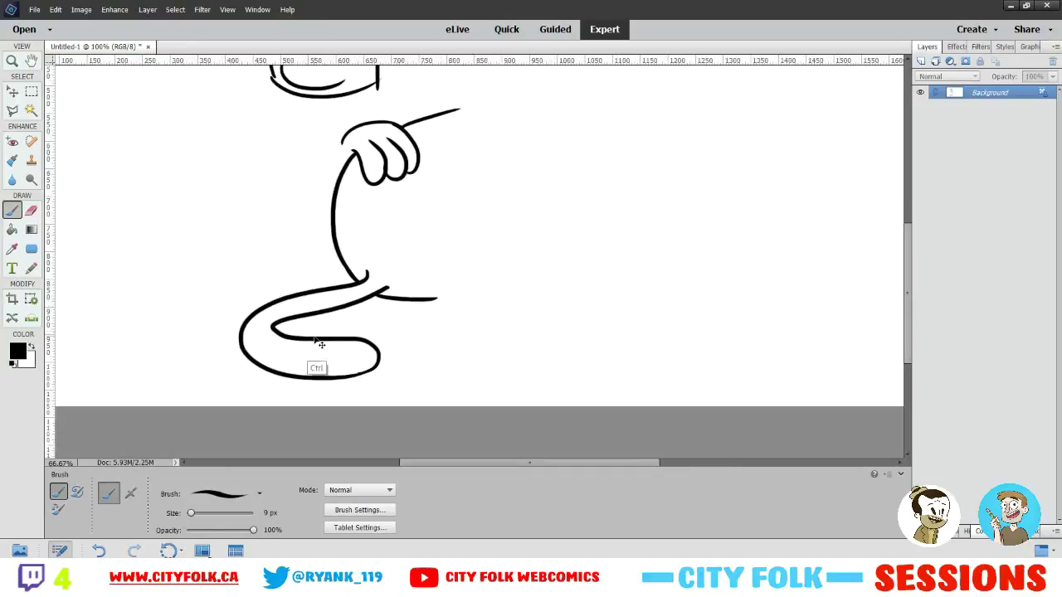
key("ctrl+minus")
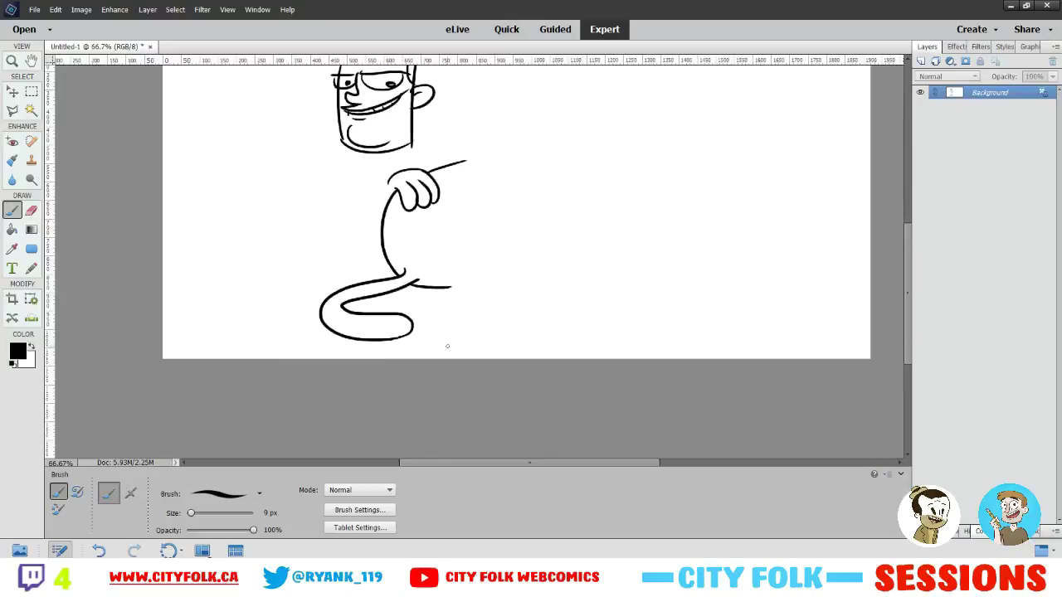
key("ctrl+plus")
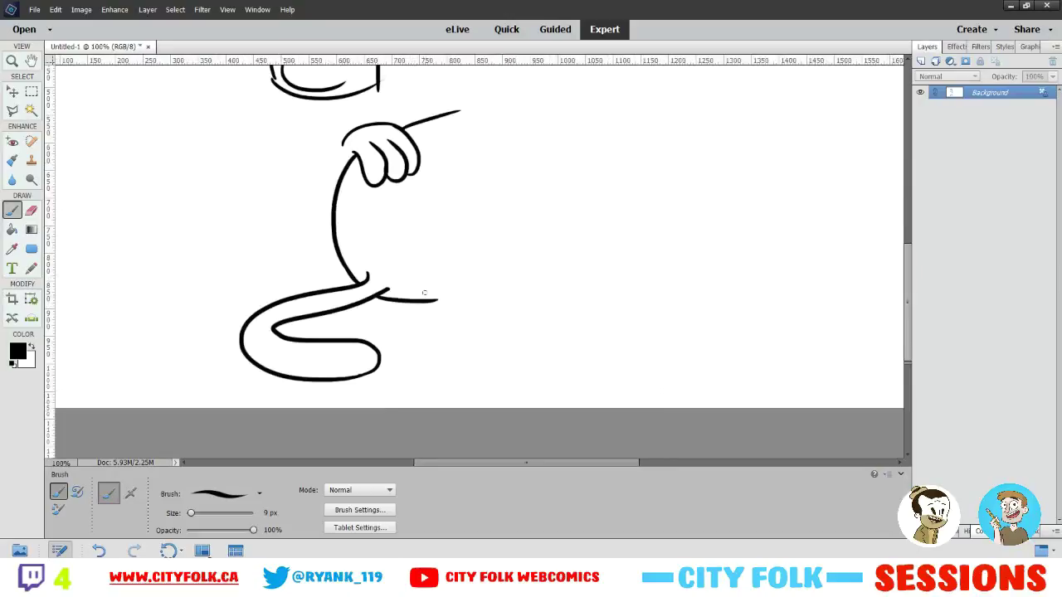
mouse_move(423, 261)
left_mouse_down()
mouse_move(396, 249)
mouse_move(318, 277)
left_mouse_up()
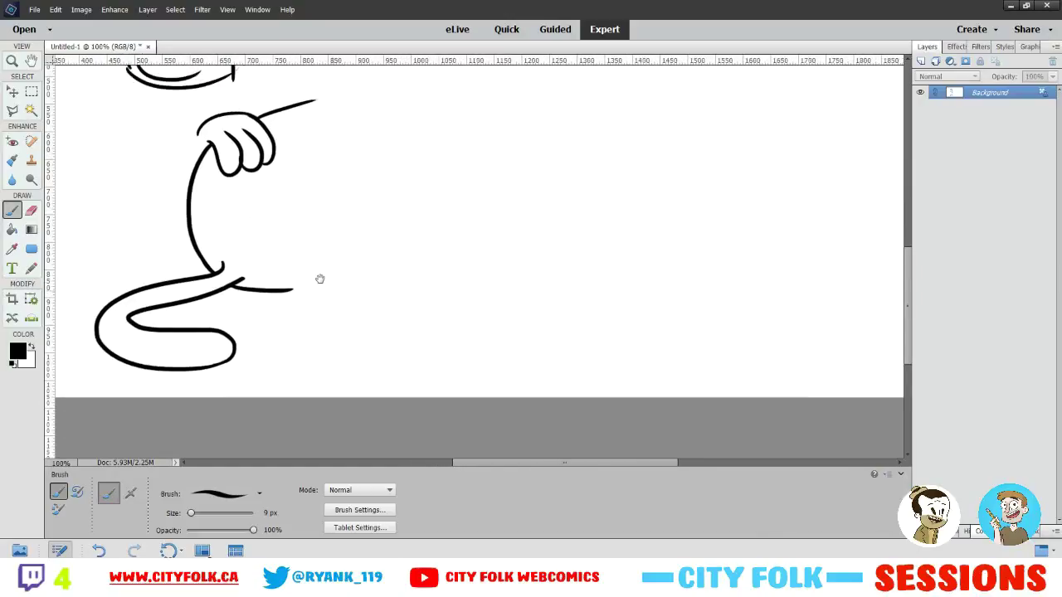
key("ctrl+plus")
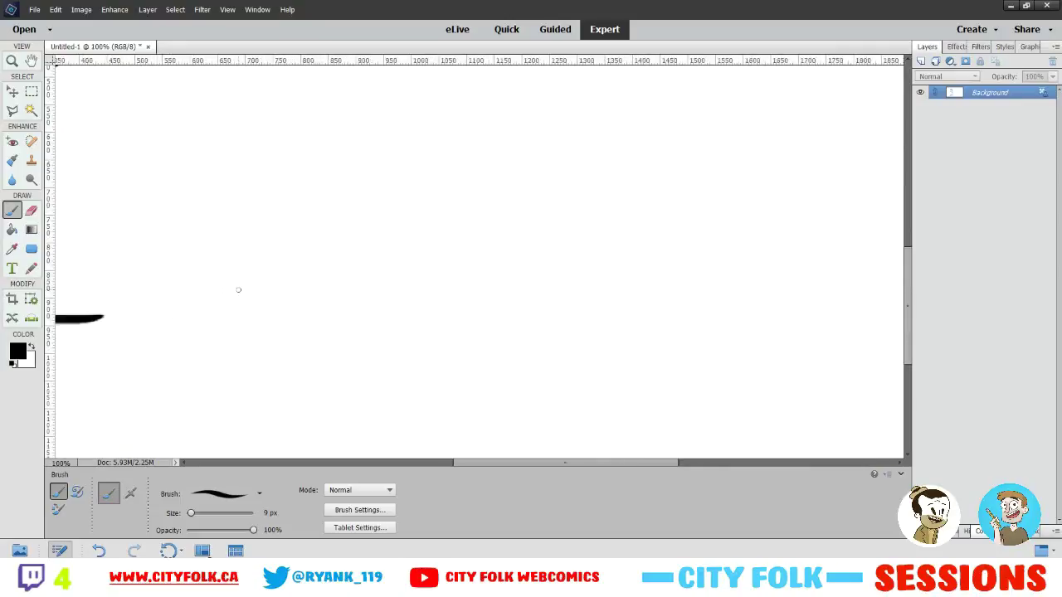
key("ctrl+minus")
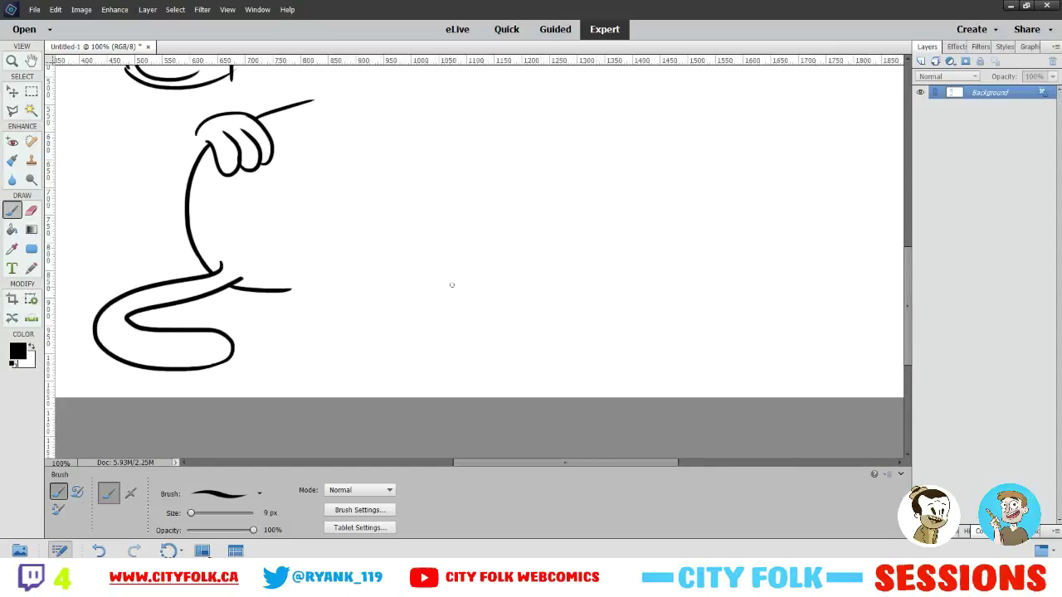
Draw the neck below the jaw with a short front edge and curved lower edge, plus a small hooked collar stroke, redoing misses
left_click_drag(251, 219, 368, 334)
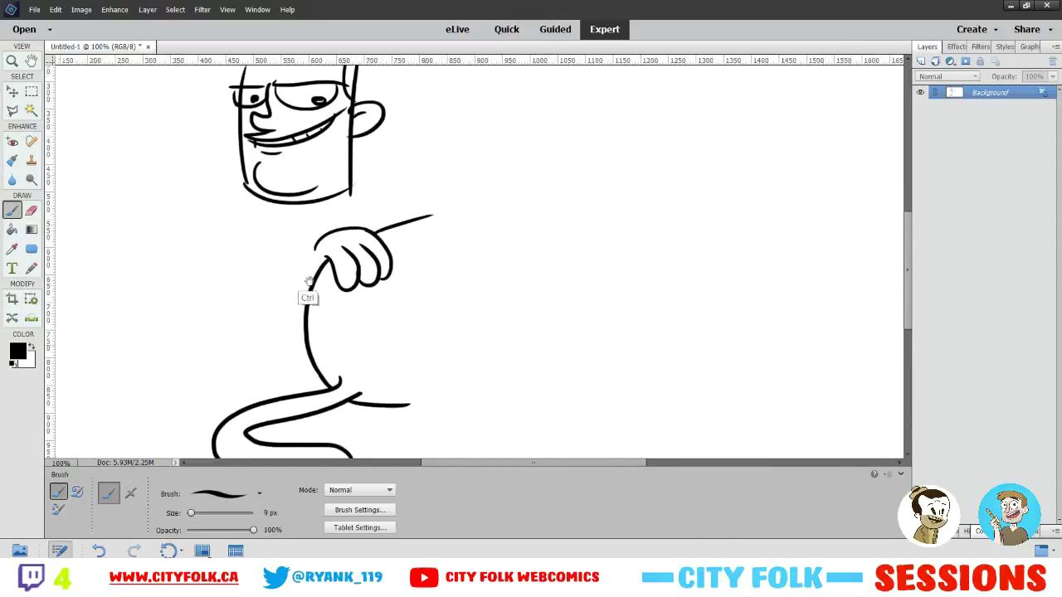
key("ctrl+plus")
mouse_move(142, 157)
left_mouse_down()
mouse_move(148, 171)
mouse_move(266, 142)
mouse_move(370, 163)
mouse_move(519, 162)
left_mouse_up()
key("ctrl+z")
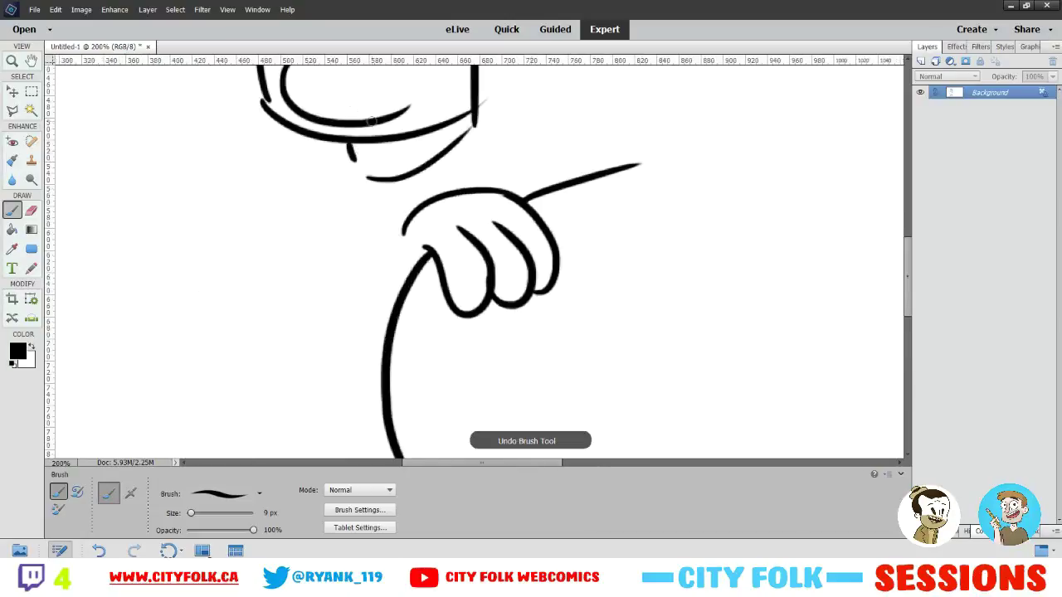
left_click_drag(476, 128, 379, 176)
key("ctrl+z")
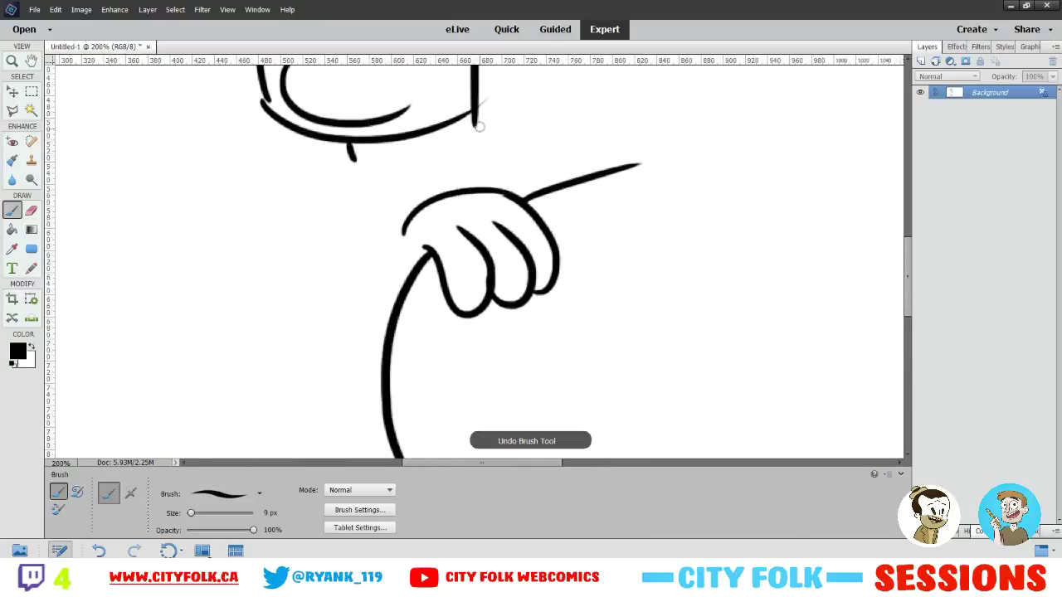
mouse_move(477, 128)
left_mouse_down()
mouse_move(355, 190)
mouse_move(355, 153)
left_mouse_up()
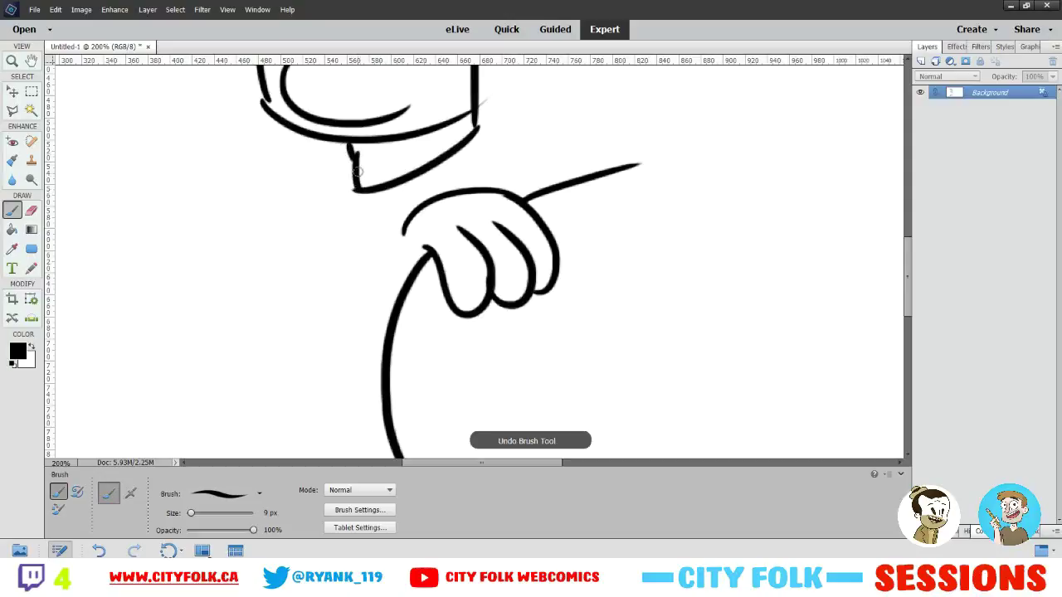
key("ctrl+z")
mouse_move(363, 189)
left_mouse_down()
mouse_move(350, 151)
mouse_move(184, 458)
left_mouse_up()
key("ctrl+z")
key("ctrl+z")
left_click_drag(351, 217, 359, 188)
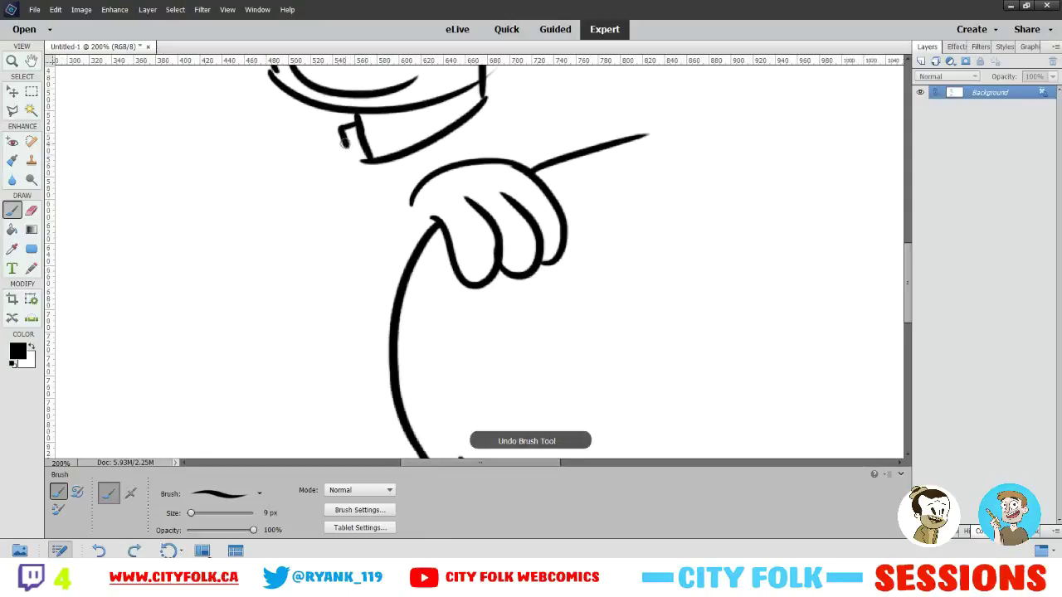
Draw a long curved torso line from the hooked collar stroke down toward the folded leg, undoing the extra stroke across the body
mouse_move(346, 142)
left_mouse_down()
mouse_move(303, 153)
mouse_move(209, 489)
left_mouse_up()
mouse_move(226, 412)
left_mouse_down()
mouse_move(226, 371)
mouse_move(217, 386)
mouse_move(463, 269)
left_mouse_up()
scroll(227, 371, "down", 1)
key("ctrl+z")
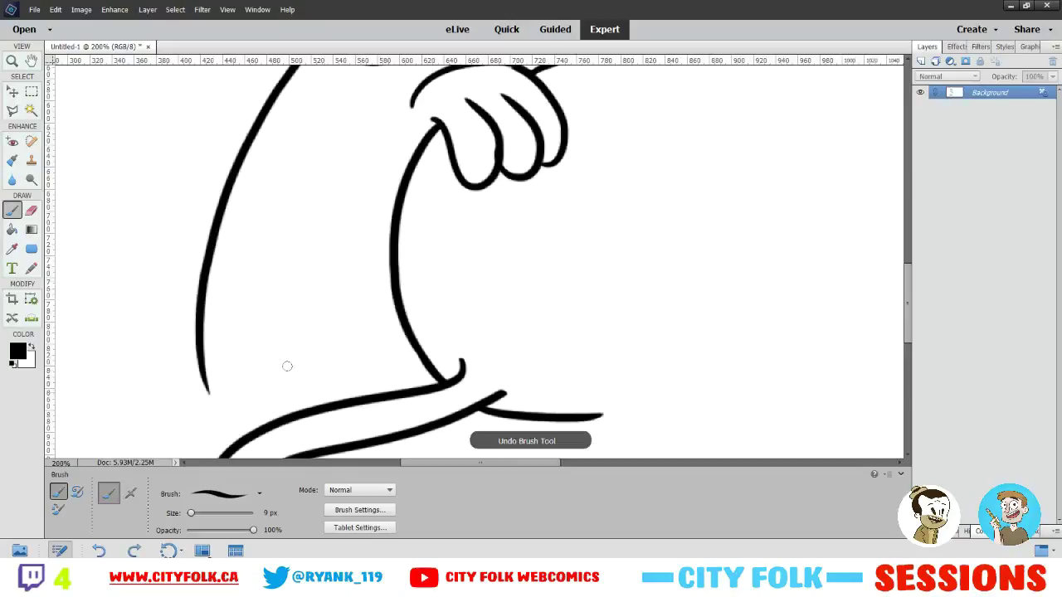
Draw the forearm's curved lower edge from the elbow across the long bowed line and close the wrist below the hand, redoing misses
left_click_drag(207, 390, 389, 247)
key("ctrl+z")
left_click_drag(207, 392, 432, 257)
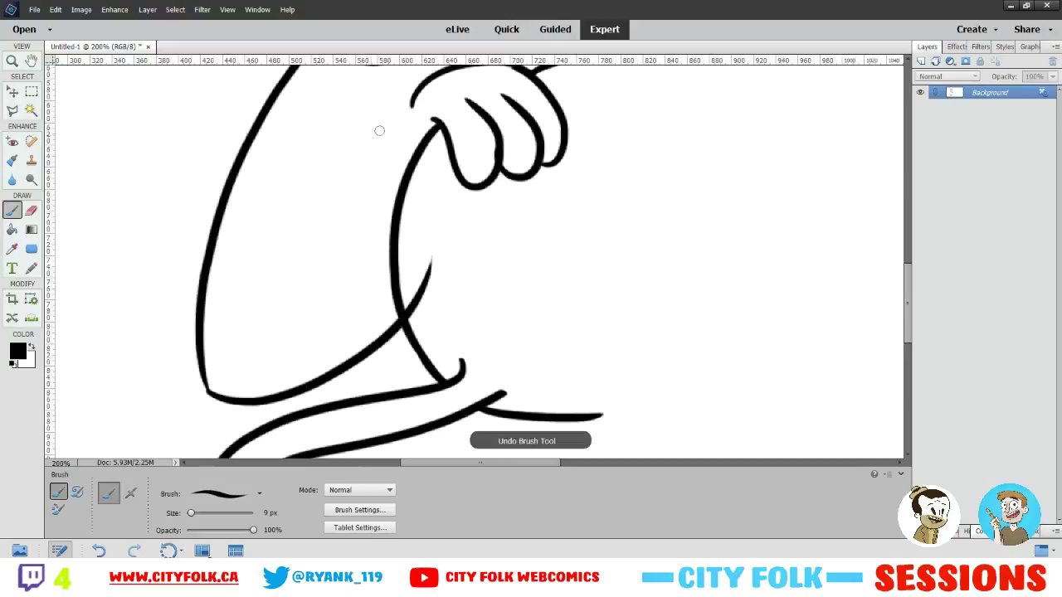
mouse_move(412, 123)
left_mouse_down()
mouse_move(421, 141)
mouse_move(411, 146)
left_mouse_up()
key("ctrl+z")
key("ctrl+z")
mouse_move(413, 103)
left_mouse_down()
mouse_move(394, 151)
mouse_move(407, 170)
left_mouse_up()
Draw the forearm's upper edge as a slanted line from a rounded cuff at the wrist down toward the elbow, undoing failed attempts
left_click_drag(395, 132, 247, 332)
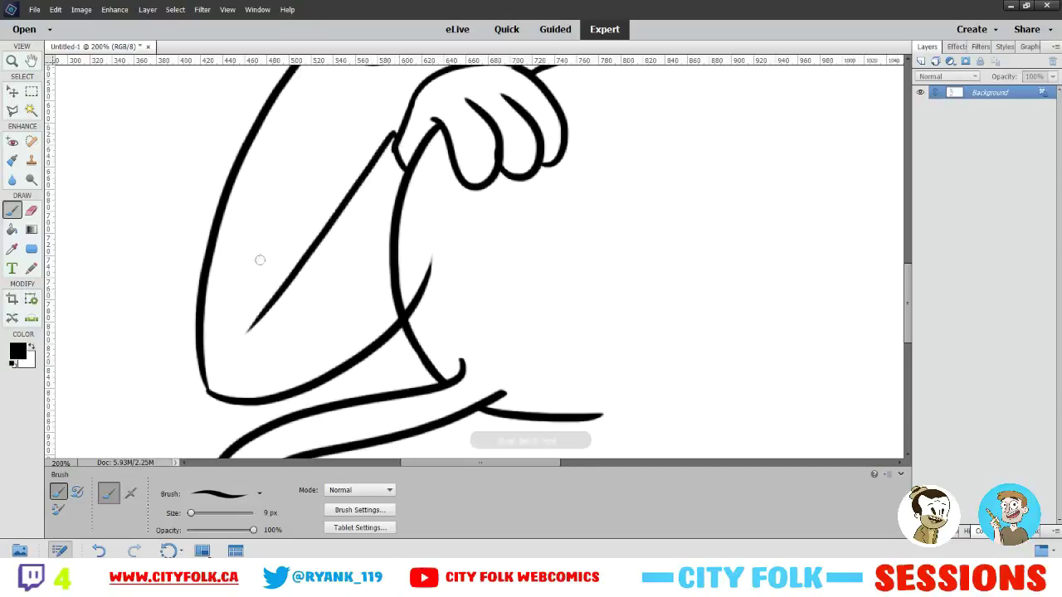
key("ctrl+z")
left_click_drag(395, 136, 185, 316)
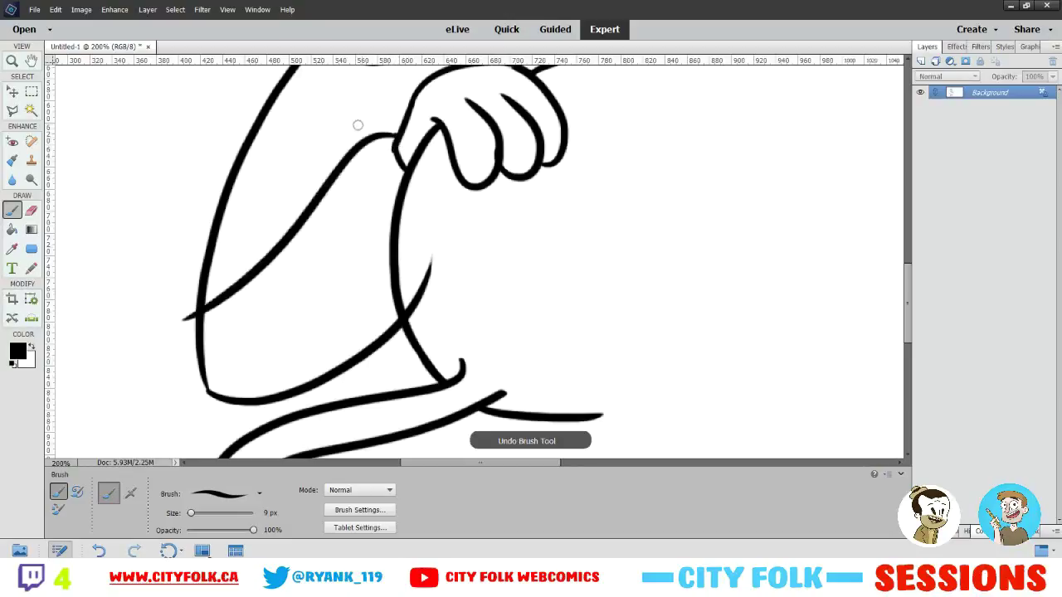
key("ctrl+z")
left_click_drag(390, 129, 191, 291)
key("ctrl+z")
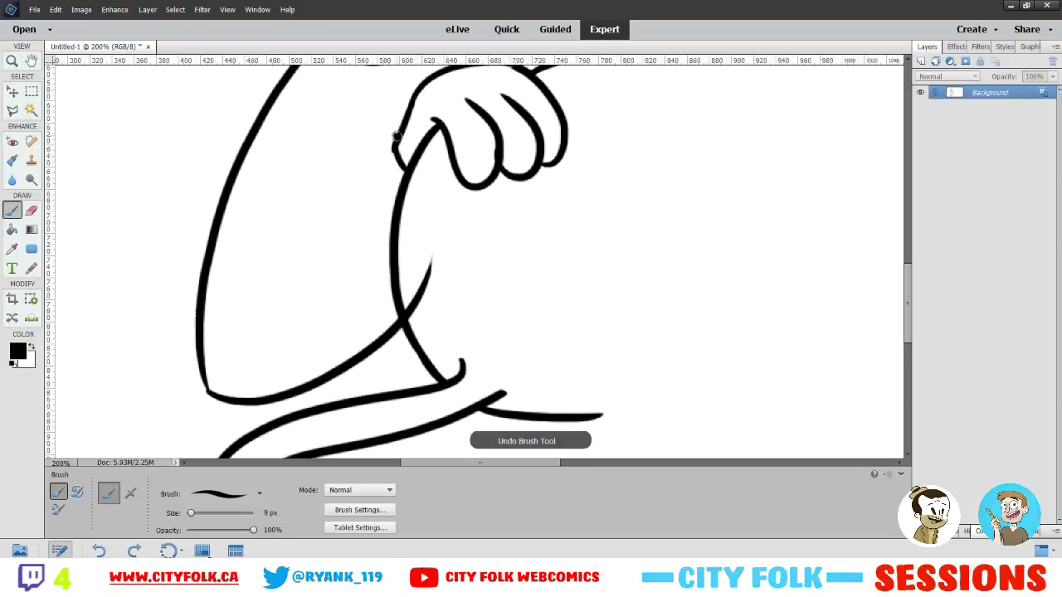
left_click_drag(396, 140, 236, 282)
Erase the forearm line's tip that overhangs beyond the bowed line, using a 13 px eraser
left_click_drag(355, 174, 322, 201)
left_click(31, 212)
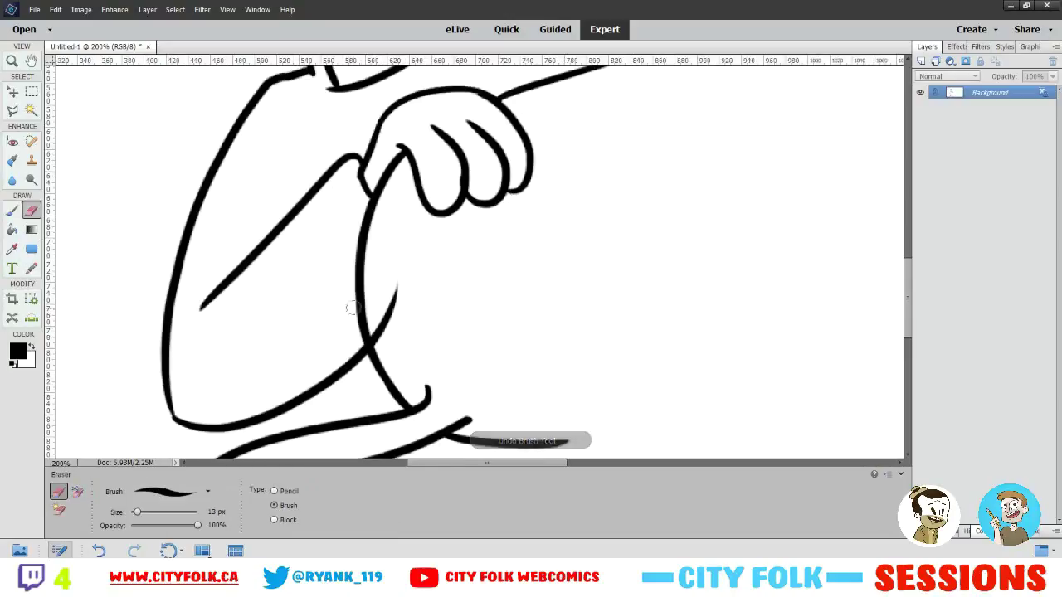
left_click_drag(399, 286, 379, 341)
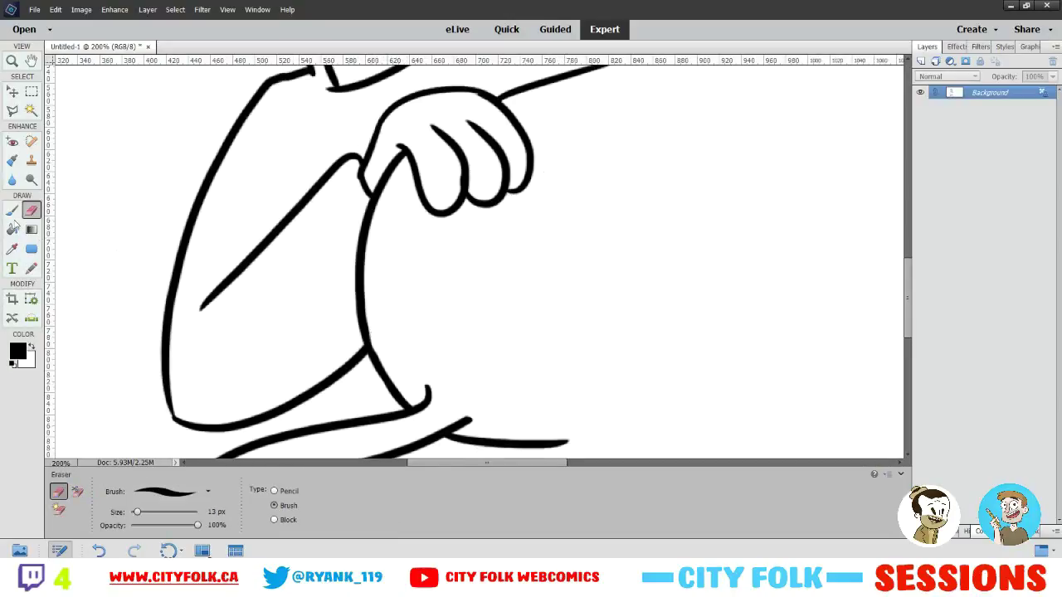
Clean up the jaw corner and draw a hooked collar stroke with a curved shoulder down to the slanted line, trimming the overhanging tip
key("b")
left_click_drag(457, 178, 305, 317)
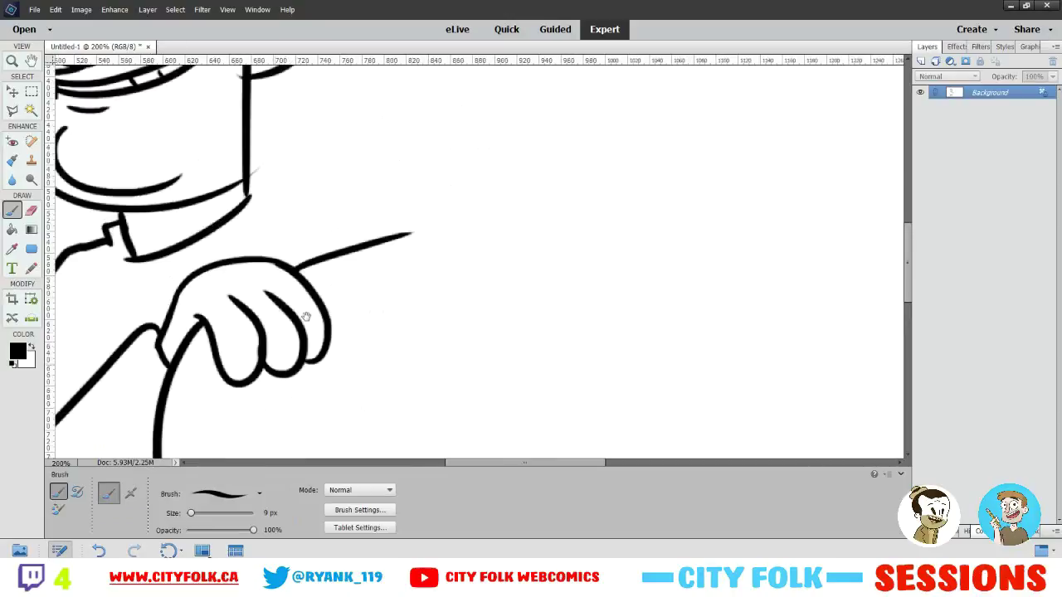
left_click(31, 212)
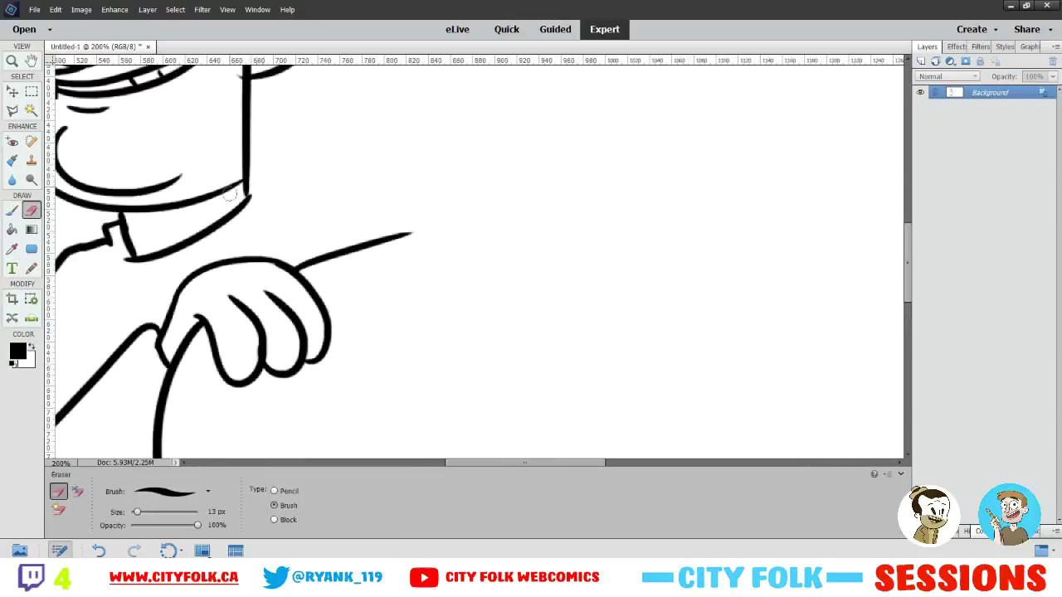
mouse_move(230, 195)
left_mouse_down()
mouse_move(239, 165)
mouse_move(380, 240)
left_mouse_up()
left_click(13, 211)
key("ctrl+z")
mouse_move(260, 189)
left_mouse_down()
mouse_move(390, 263)
mouse_move(375, 266)
left_mouse_up()
key("e")
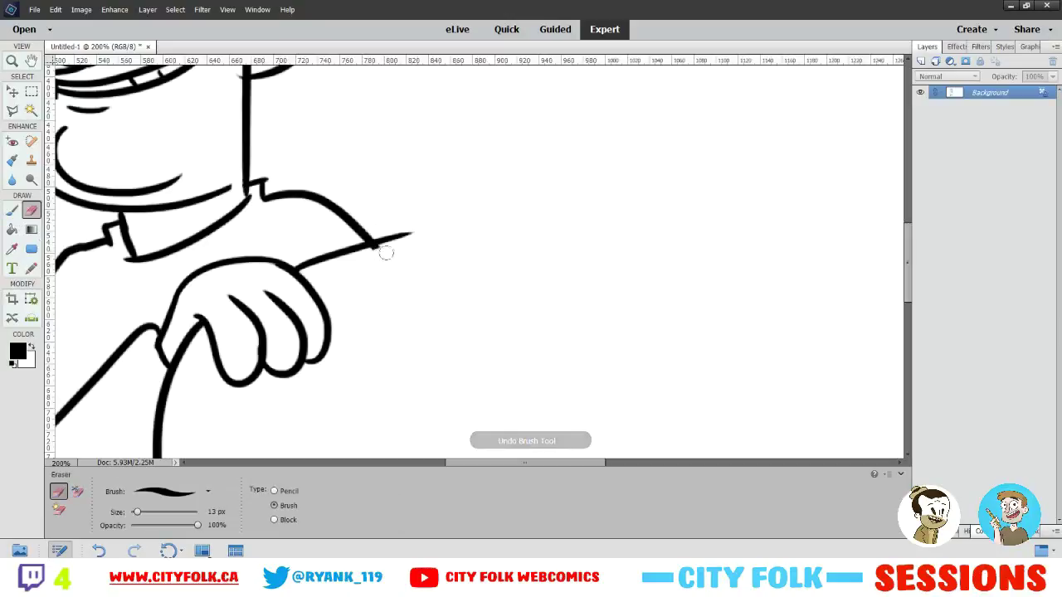
key("b")
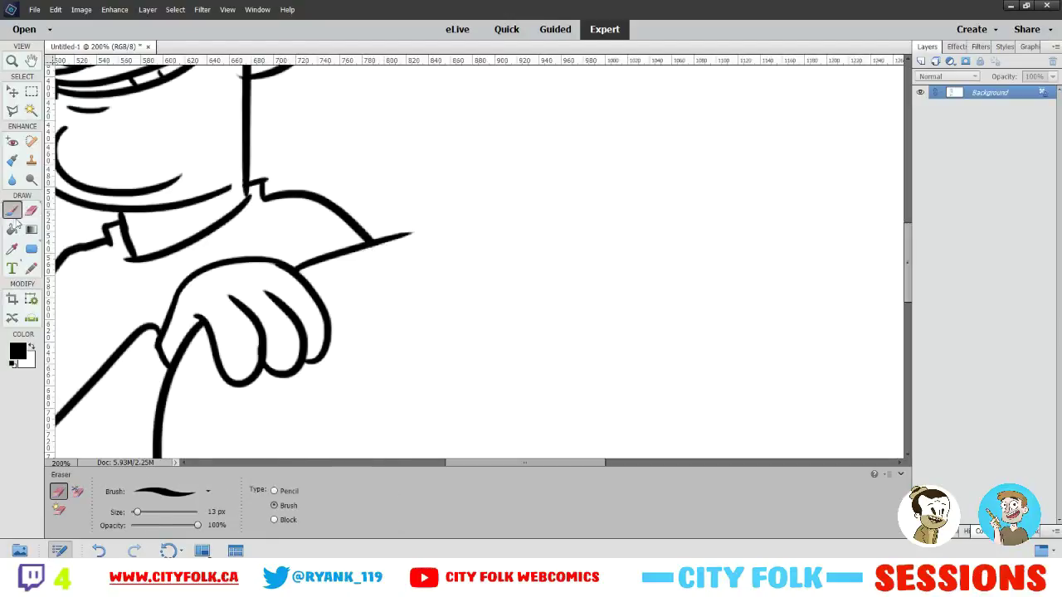
Draw the cat's large rounded haunch with a long rounded hind foot beneath it, undoing the first attempt
left_click_drag(389, 214, 378, 185)
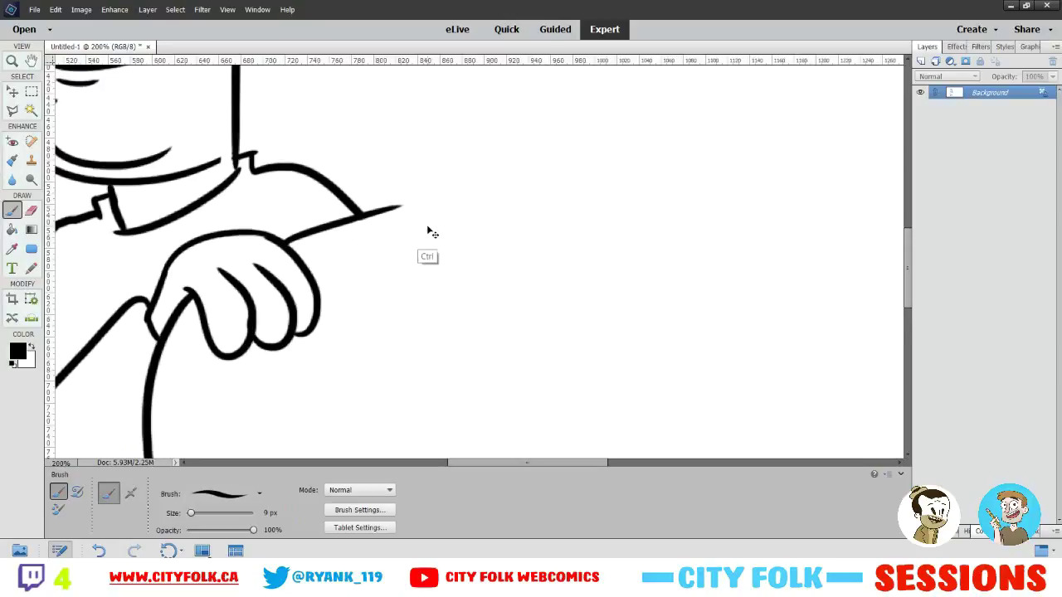
key("ctrl+minus")
left_click_drag(370, 221, 340, 208)
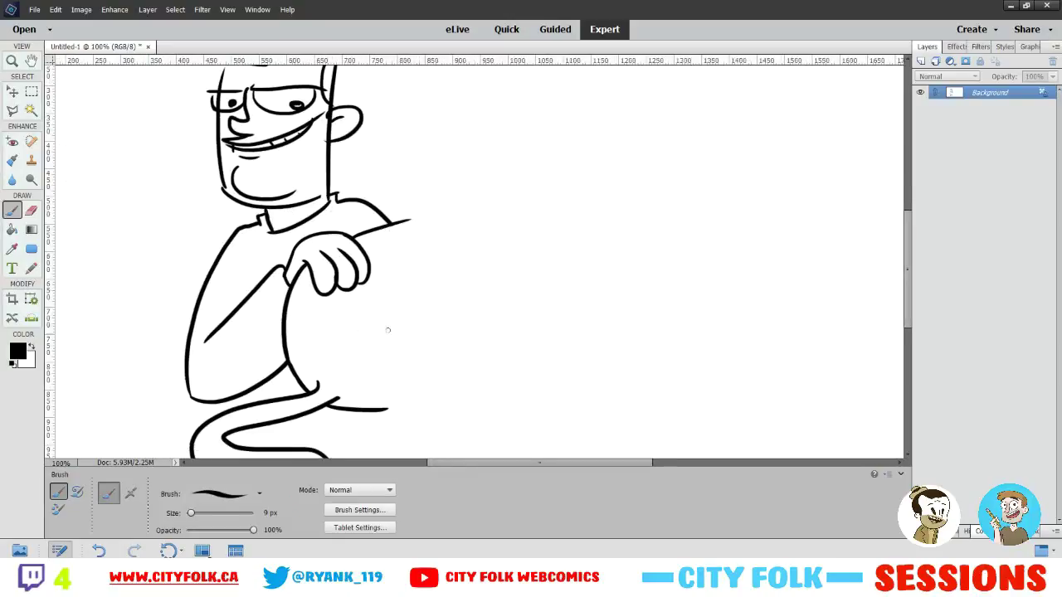
left_click_drag(370, 327, 431, 405)
key("ctrl+z")
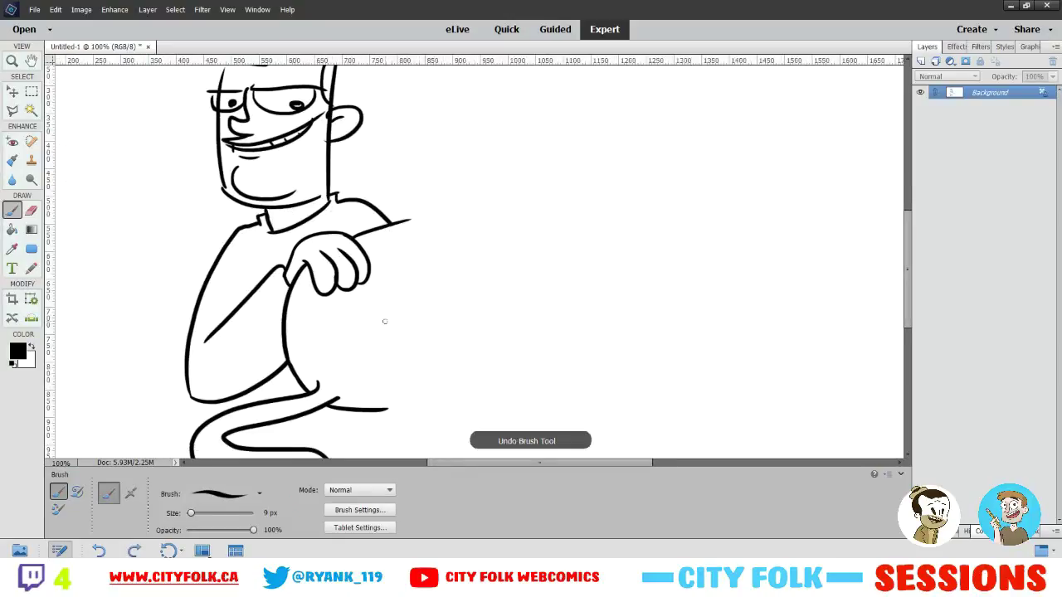
mouse_move(370, 327)
left_mouse_down()
mouse_move(477, 398)
mouse_move(375, 413)
left_mouse_up()
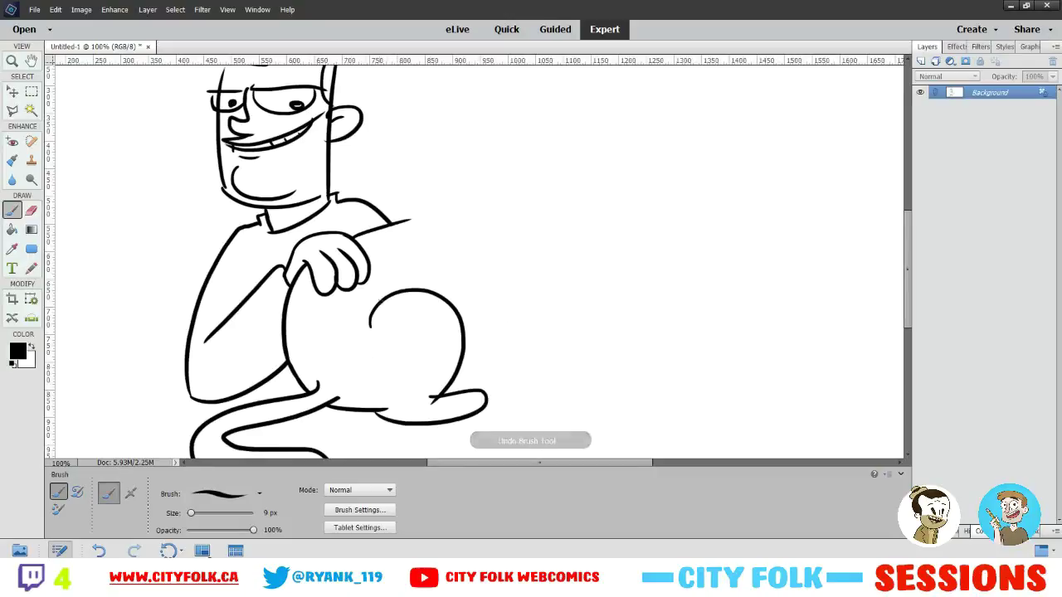
Extend the cat's back line with short jagged fur strokes and draw a large open oval head at its end, redoing misses
mouse_move(407, 219)
left_mouse_down()
mouse_move(514, 218)
mouse_move(454, 239)
mouse_move(452, 213)
mouse_move(524, 145)
mouse_move(479, 218)
mouse_move(421, 246)
left_mouse_up()
key("ctrl+z")
key("ctrl+z")
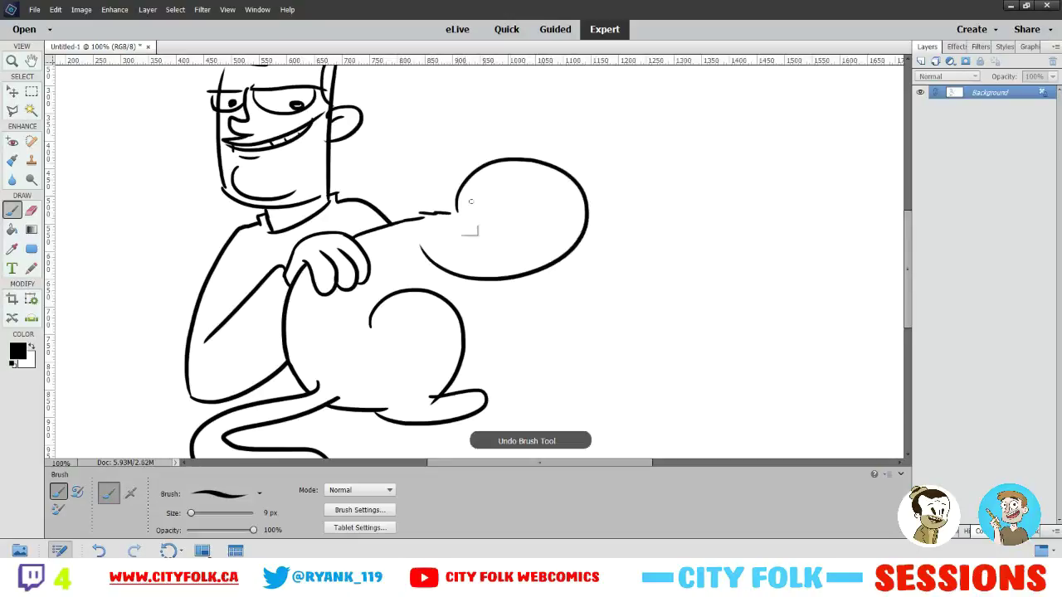
key("ctrl+z")
left_click_drag(457, 214, 470, 261)
Draw the cat's front leg down from the head, ending in a long pointed paw, plus a short inner leg line
left_click_drag(527, 277, 513, 350)
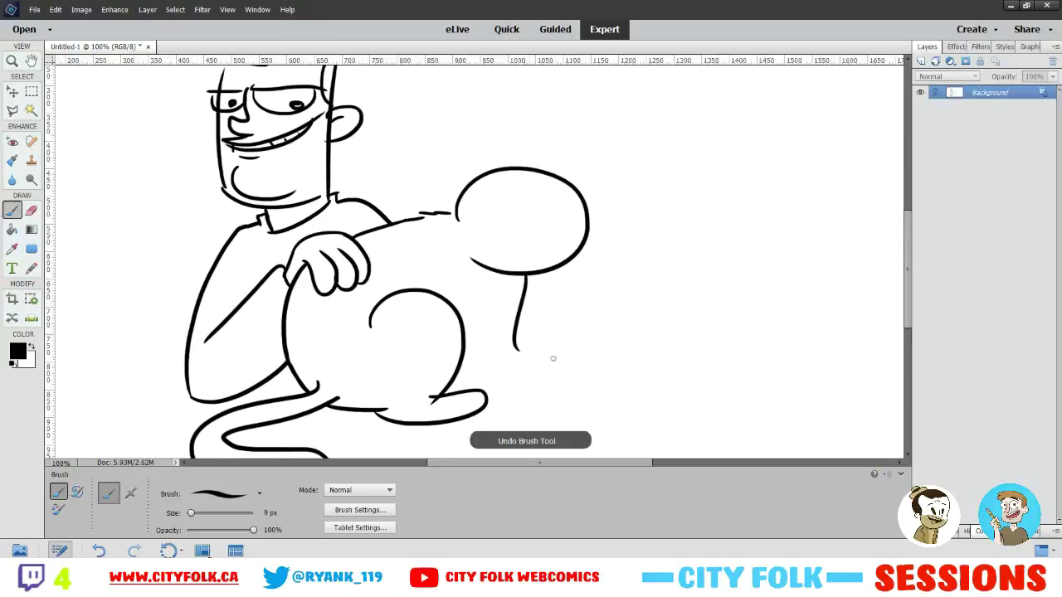
key("ctrl+z")
mouse_move(527, 277)
left_mouse_down()
mouse_move(504, 358)
mouse_move(588, 371)
left_mouse_up()
mouse_move(490, 383)
left_mouse_down()
mouse_move(615, 373)
mouse_move(614, 383)
left_mouse_up()
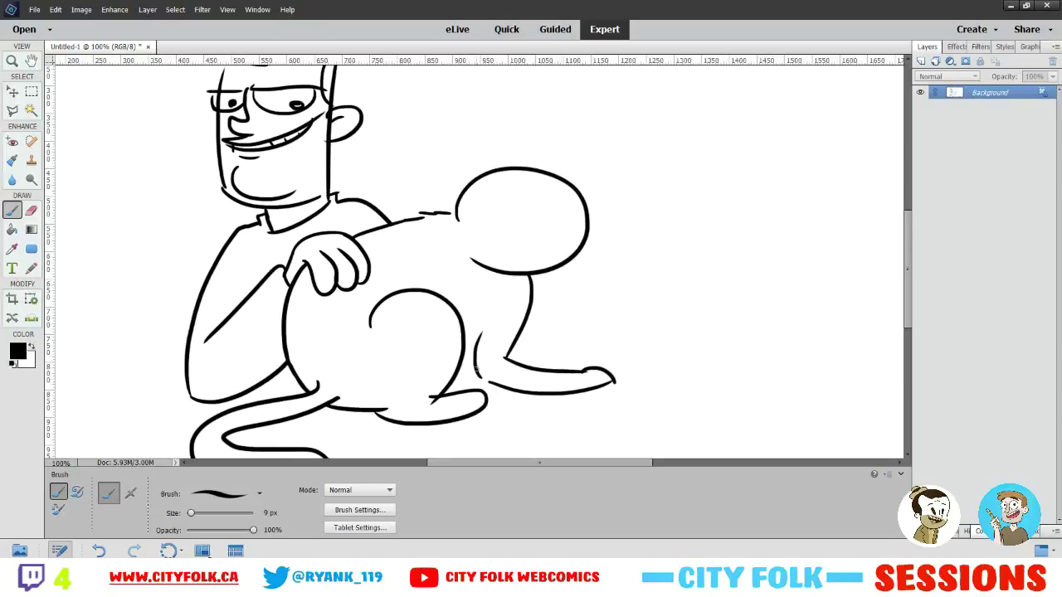
Join the jagged fur strokes to the back line on one end and to the cat's head on the other
key("ctrl+plus")
key("ctrl+plus")
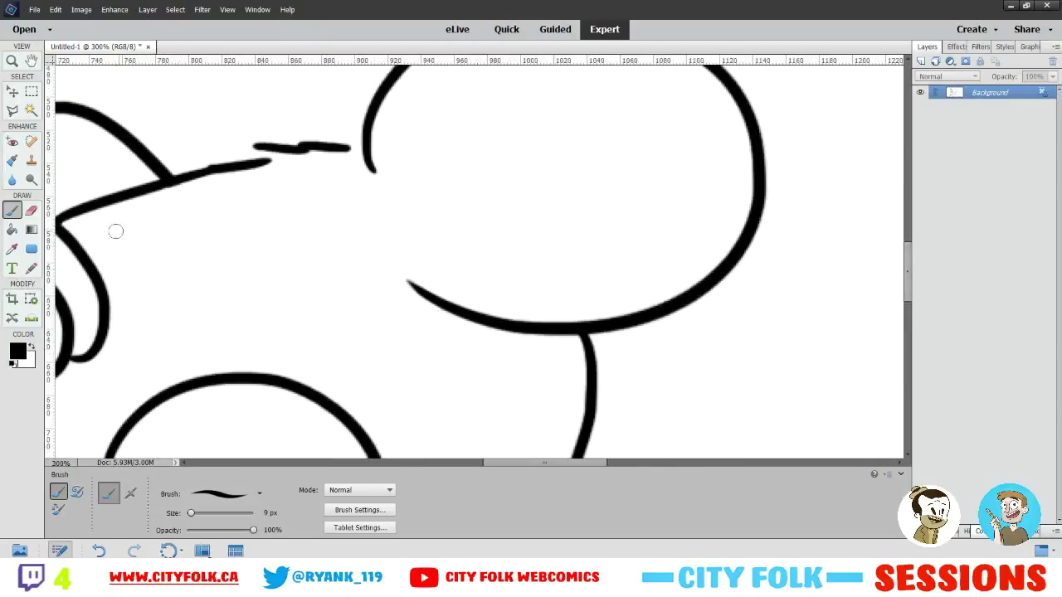
left_click_drag(255, 149, 268, 161)
left_click_drag(350, 150, 364, 146)
Draw a narrow flat nose and a wide smiling mouth with a corner tick on the cat's head, redoing misses
key("space")
left_click_drag(368, 248, 173, 309)
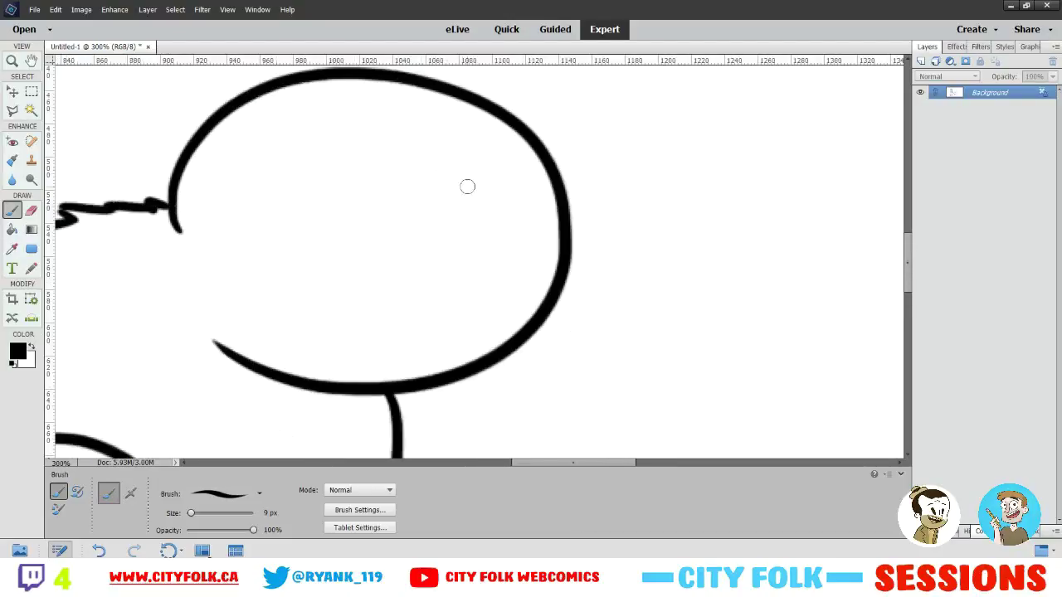
left_click_drag(466, 189, 461, 197)
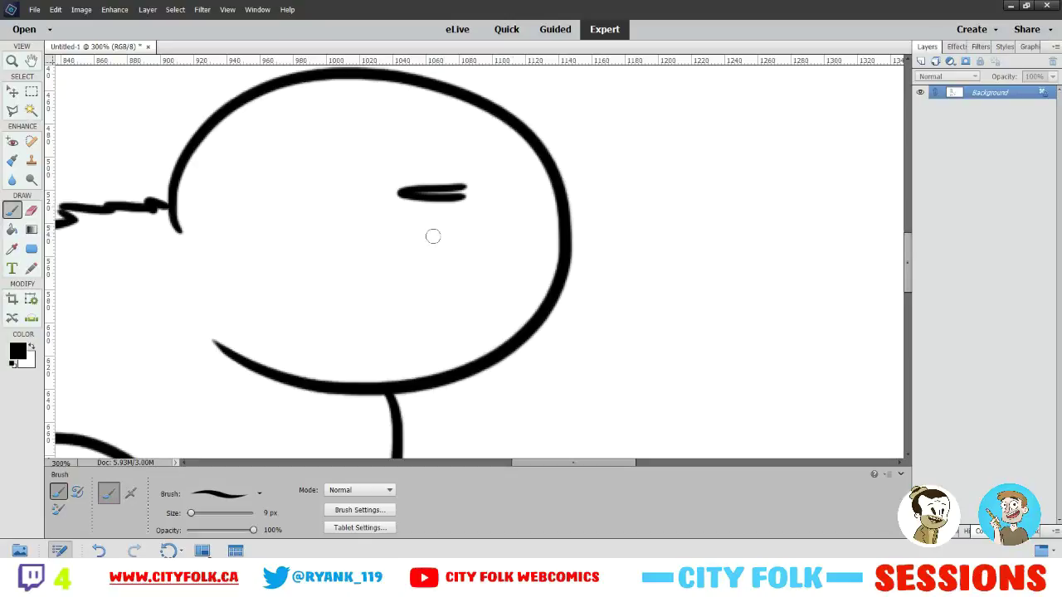
left_click_drag(453, 240, 514, 227)
left_click_drag(452, 241, 200, 186)
key("ctrl+z")
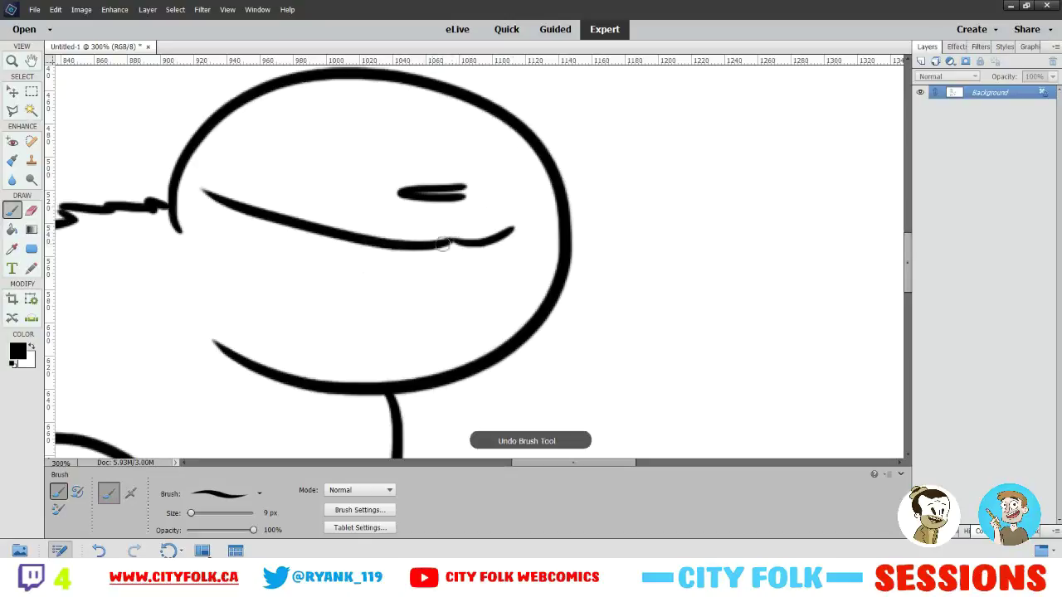
mouse_move(453, 242)
left_mouse_down()
mouse_move(262, 201)
mouse_move(509, 234)
left_mouse_up()
key("ctrl+z")
left_click_drag(267, 198, 320, 227)
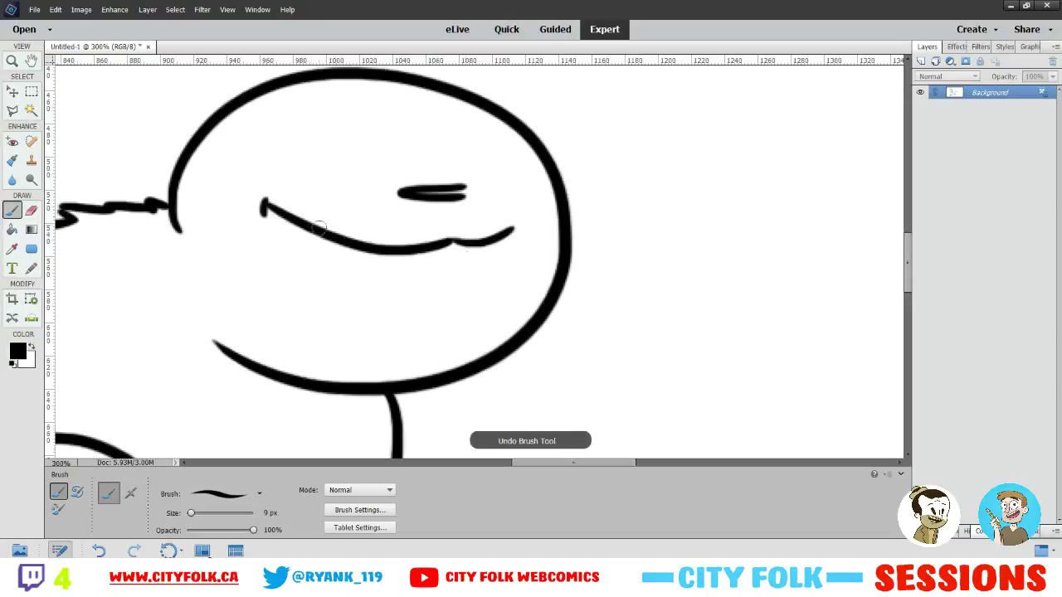
Add a short chin stroke below the cat's mouth and two arched closed eyes, the far one much smaller
left_click_drag(468, 281, 421, 298)
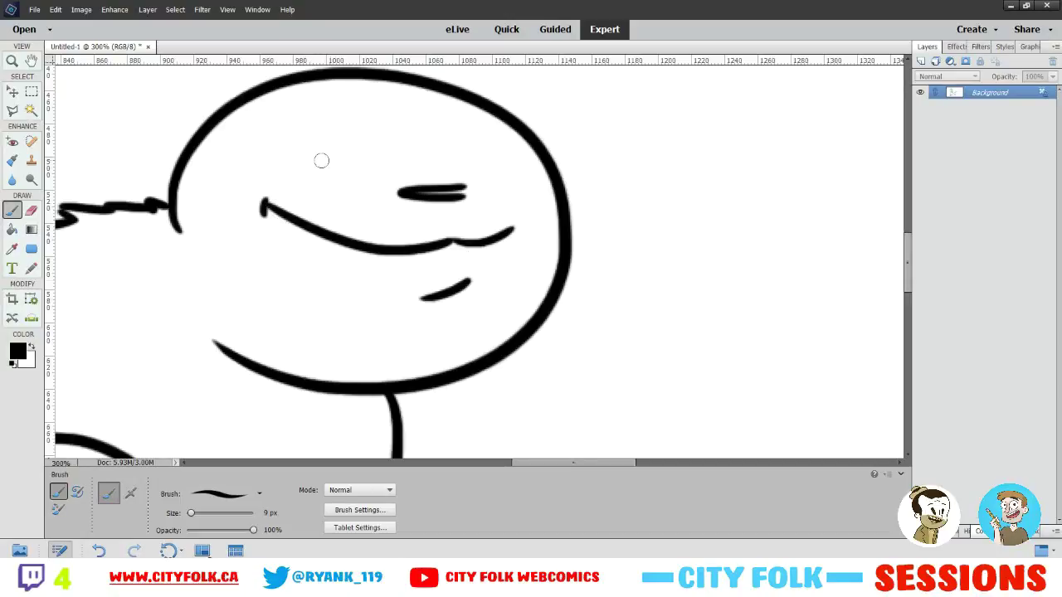
left_click_drag(275, 158, 398, 161)
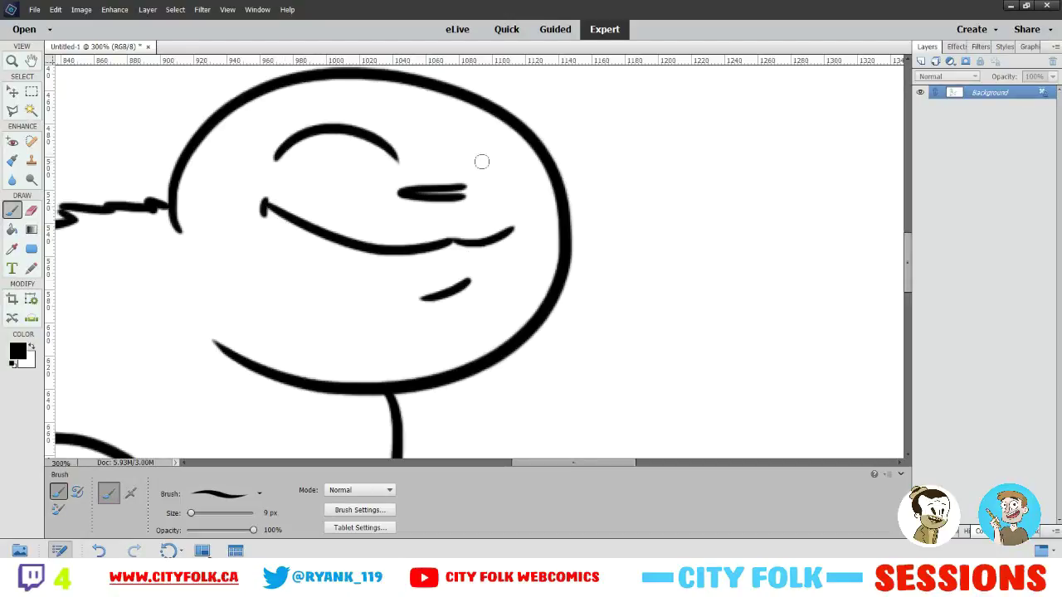
left_click_drag(481, 160, 521, 161)
Draw a large ear at the back of the cat's head and a smaller pointed ear on the far side
left_click_drag(287, 131, 302, 168)
left_click_drag(161, 66, 211, 206)
left_click_drag(262, 66, 330, 127)
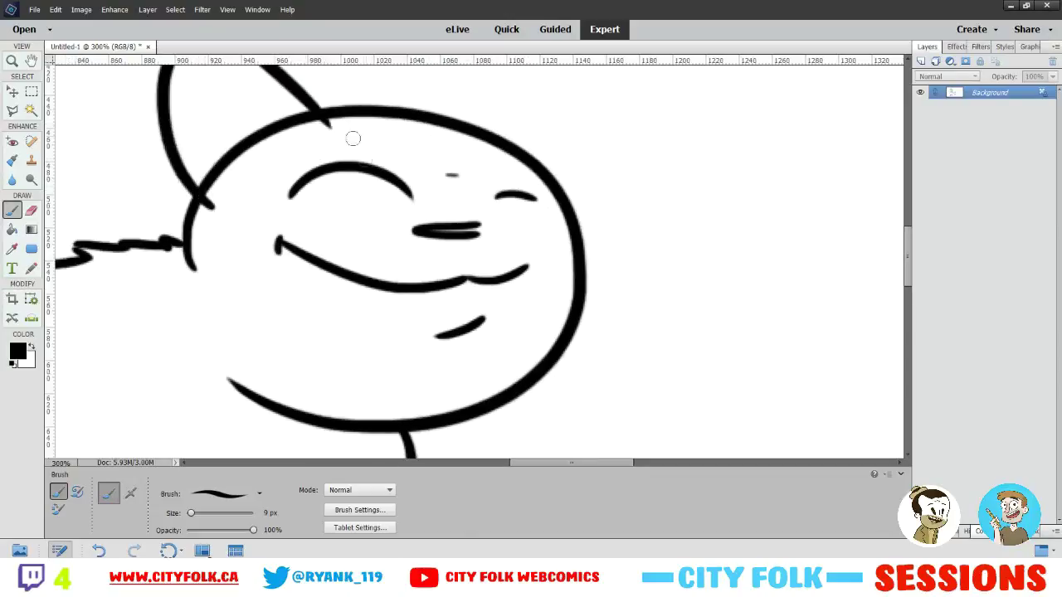
left_click_drag(462, 126, 543, 158)
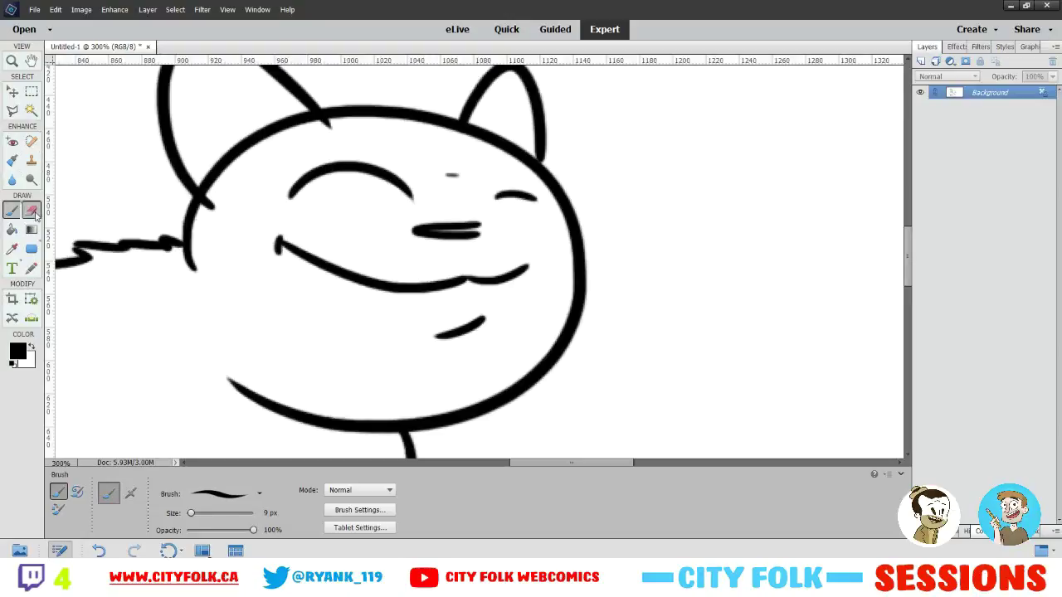
left_click(31, 209)
left_click_drag(303, 129, 341, 140)
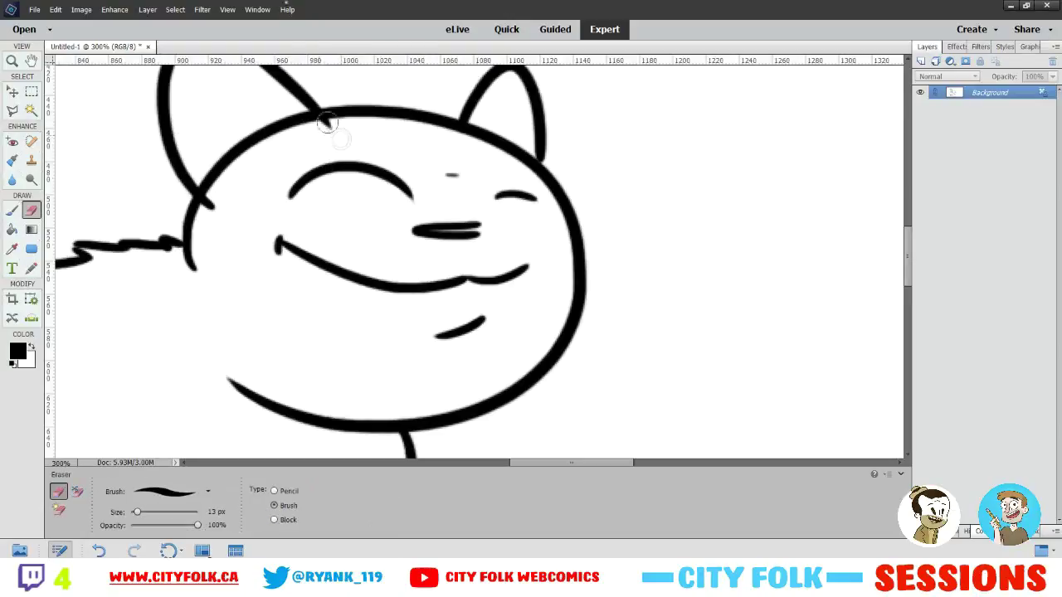
right_click(341, 140)
right_click(220, 217)
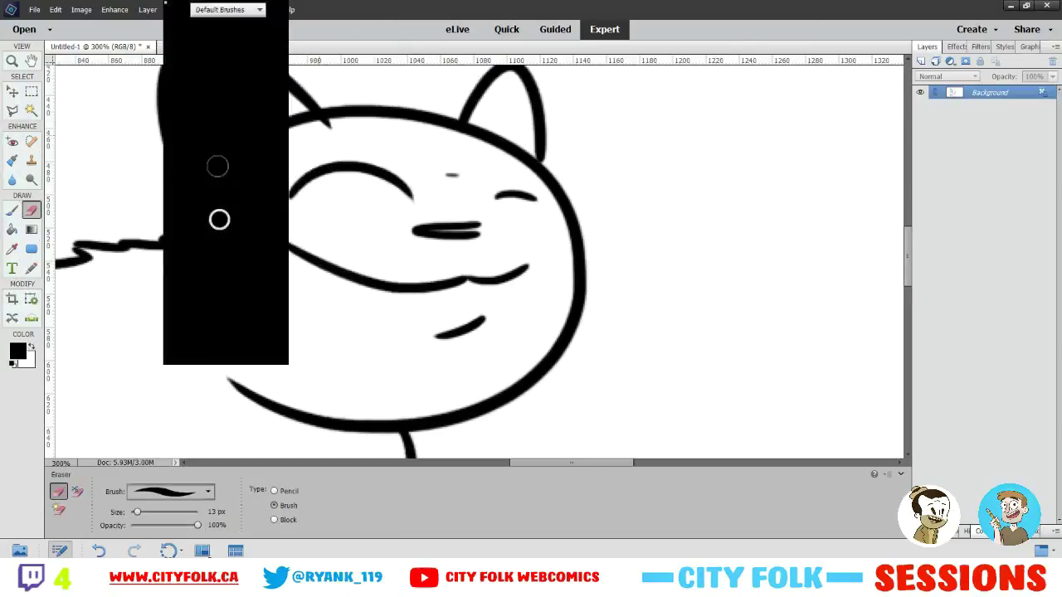
left_click(318, 136)
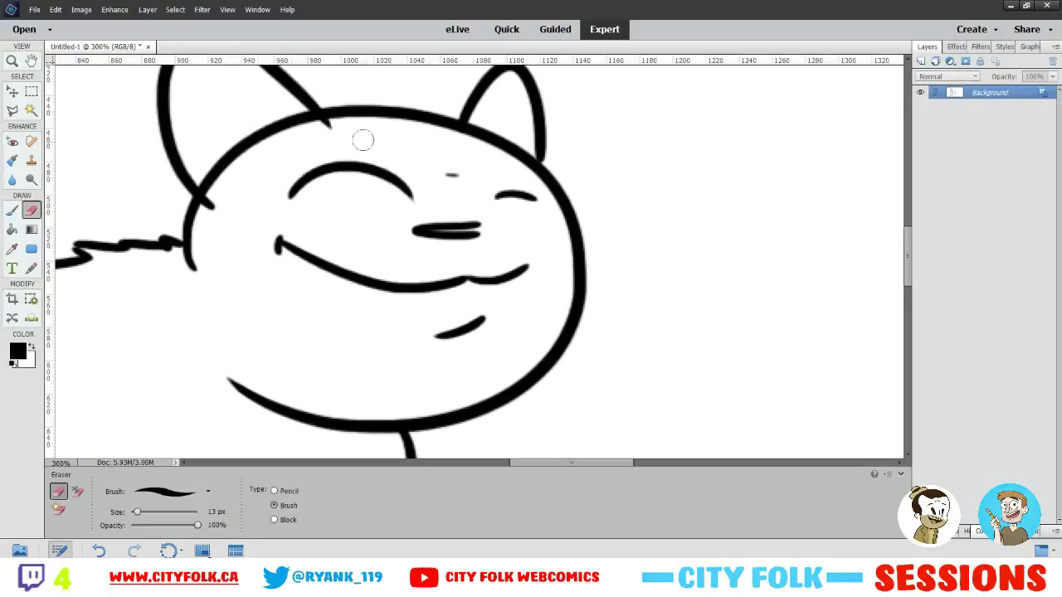
left_click(13, 213)
Erase the head outline between the two strokes of the cat's large ear with a 13 px eraser
left_click(31, 211)
mouse_move(278, 135)
left_mouse_down()
mouse_move(275, 116)
mouse_move(303, 119)
mouse_move(316, 133)
mouse_move(272, 111)
mouse_move(232, 138)
mouse_move(216, 184)
mouse_move(205, 177)
left_mouse_up()
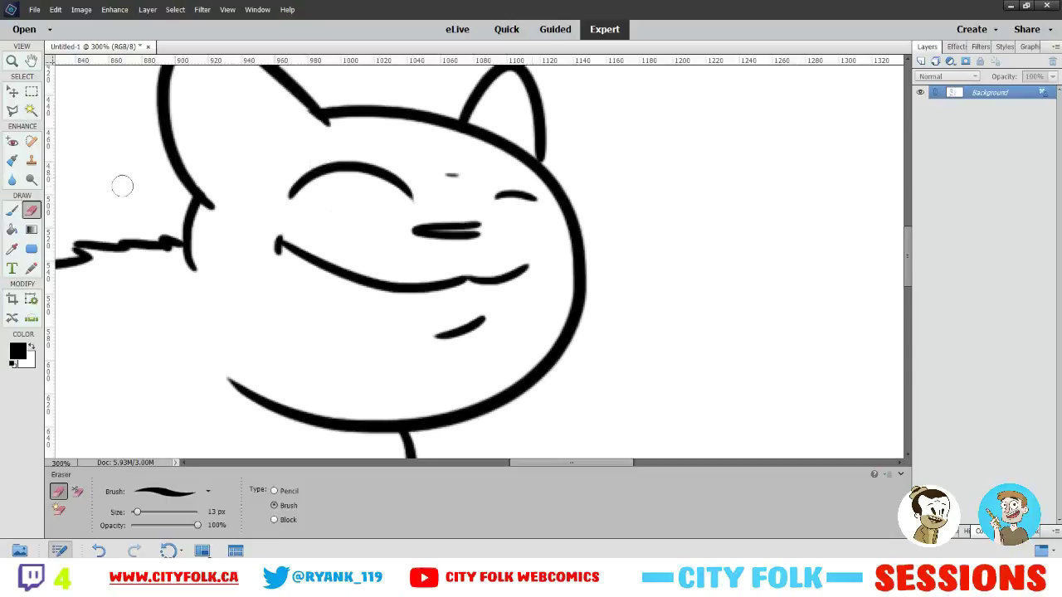
Brush three slanted whiskers on the cat's near cheek beside the mouth corner, undoing the first attempts
left_click(12, 210)
left_click_drag(305, 240, 257, 294)
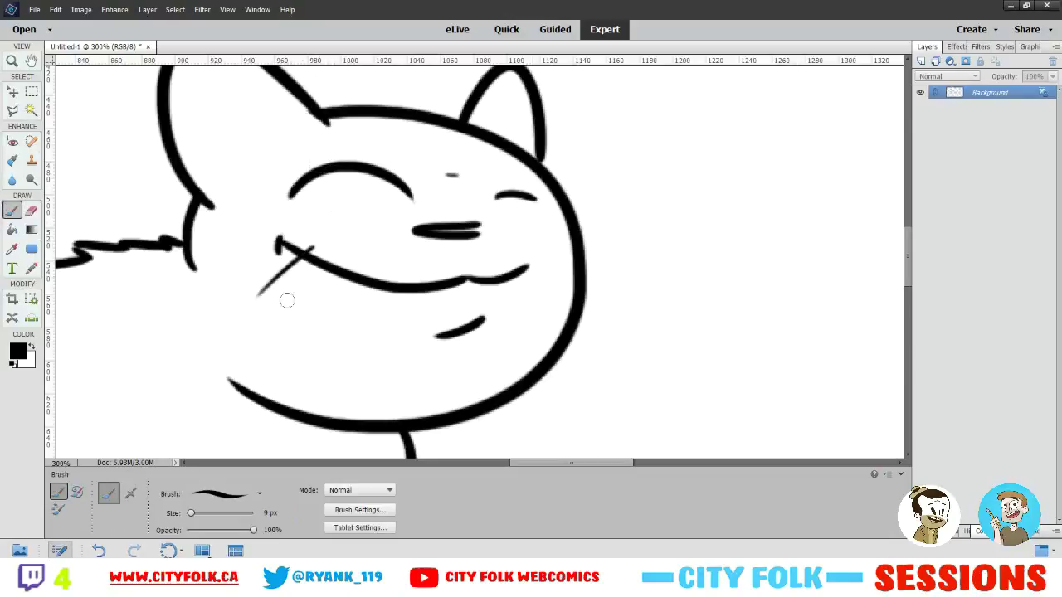
key("ctrl+z")
left_click_drag(274, 214, 181, 313)
left_click_drag(250, 263, 191, 330)
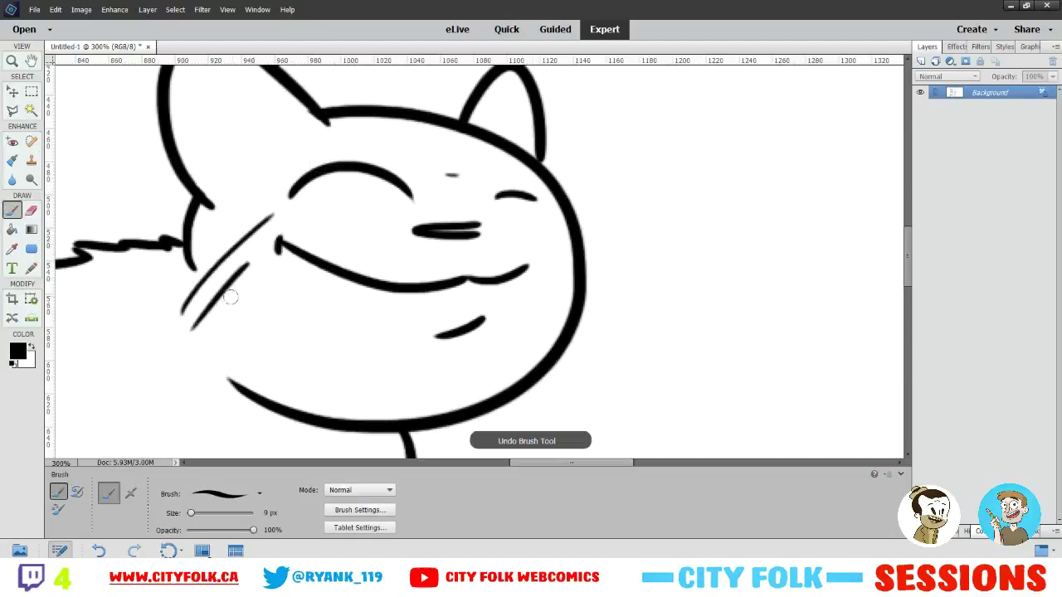
key("ctrl+z")
key("ctrl+z")
left_click_drag(238, 275, 161, 316)
mouse_move(232, 302)
left_mouse_down()
mouse_move(167, 337)
mouse_move(194, 354)
left_mouse_up()
Brush three short whiskers outward from the far side of the cat's face, undoing the first two
left_click_drag(580, 320, 630, 340)
left_click_drag(585, 297, 628, 308)
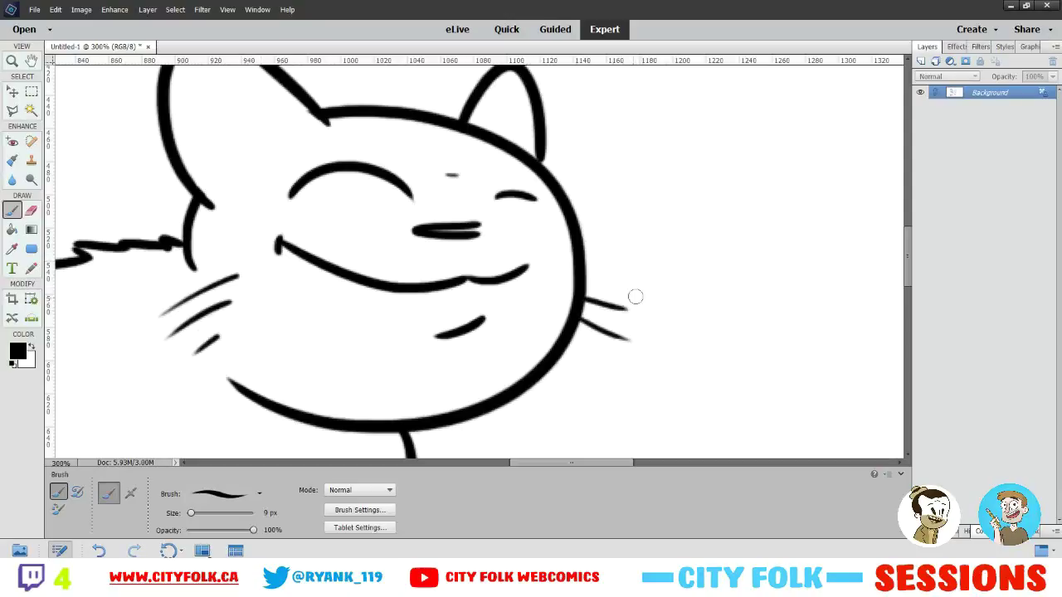
key("ctrl+z")
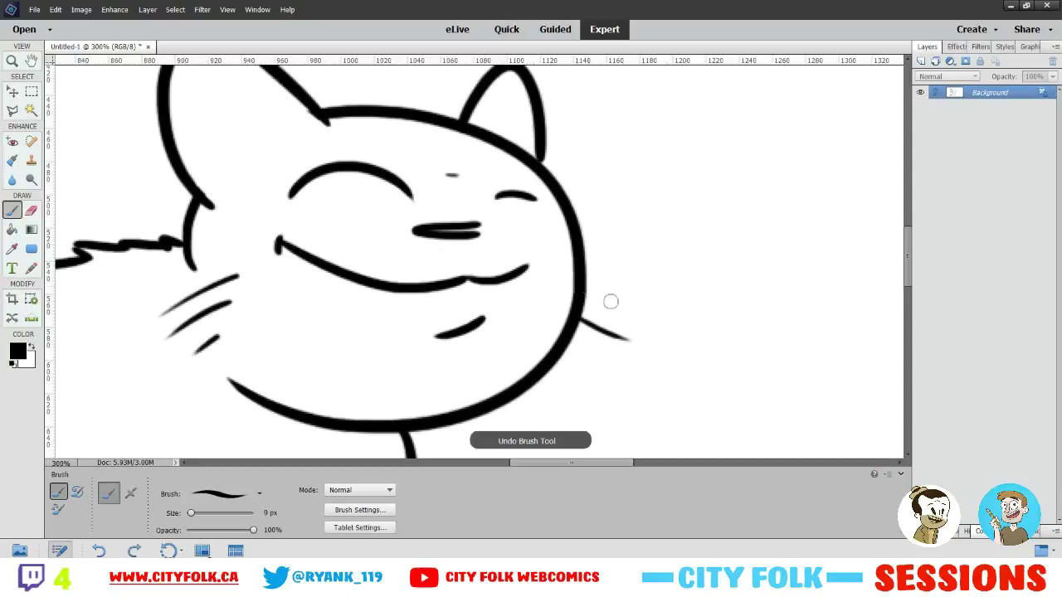
key("ctrl+z")
mouse_move(630, 315)
left_mouse_down()
mouse_move(586, 302)
mouse_move(639, 275)
left_mouse_up()
left_click_drag(586, 250, 606, 248)
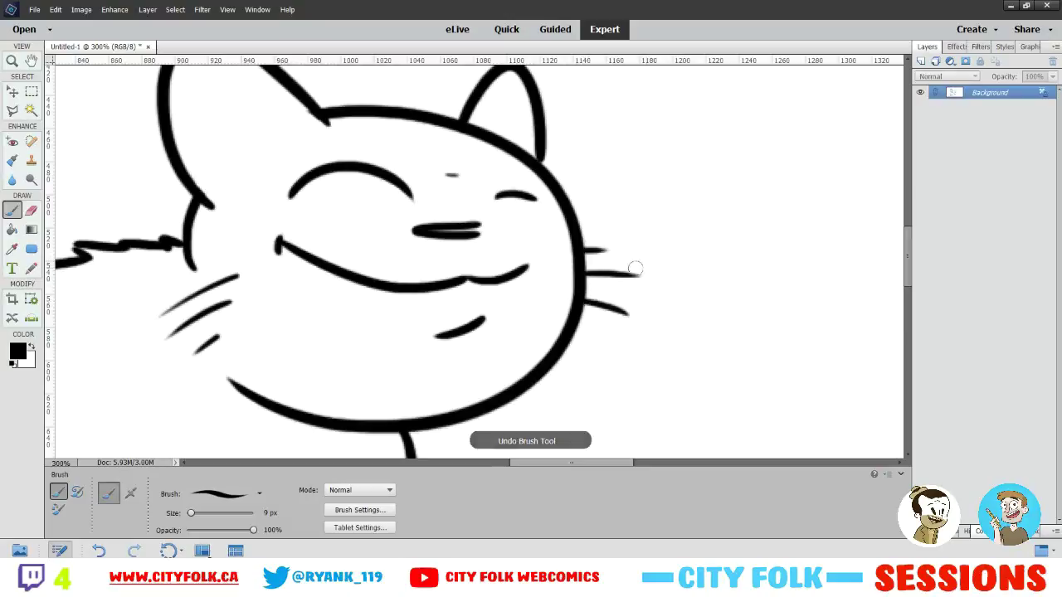
Brush the cat's far front leg and rounded paw just above the near one, undoing the first stroke
key("ctrl+minus")
key("ctrl+minus")
key("ctrl+minus")
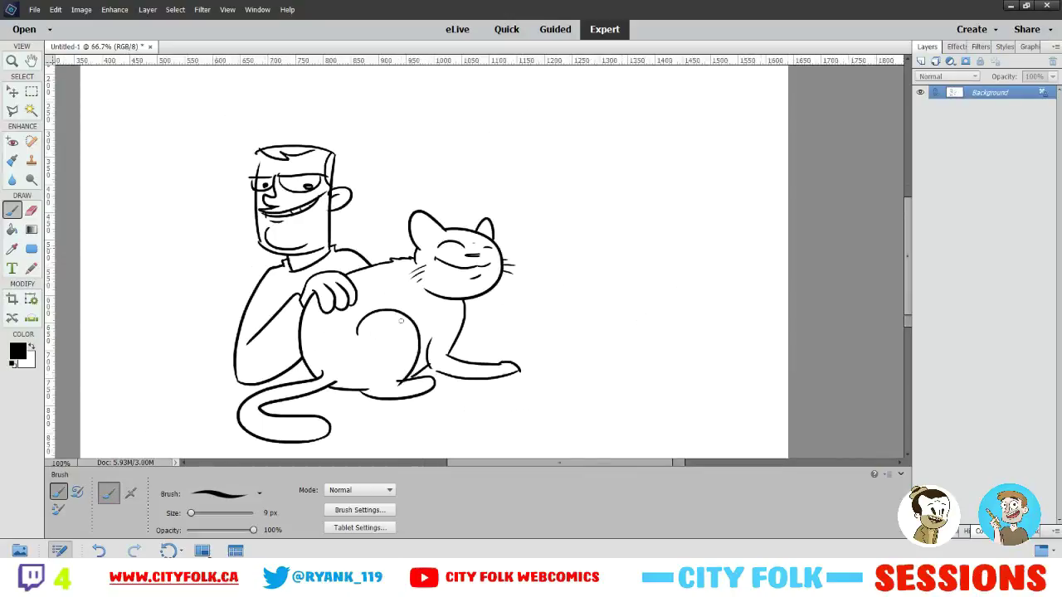
key("ctrl+plus")
key("ctrl+plus")
key("ctrl+plus")
mouse_move(314, 229)
left_mouse_down()
mouse_move(339, 127)
mouse_move(338, 59)
left_mouse_up()
left_click_drag(315, 187, 306, 151)
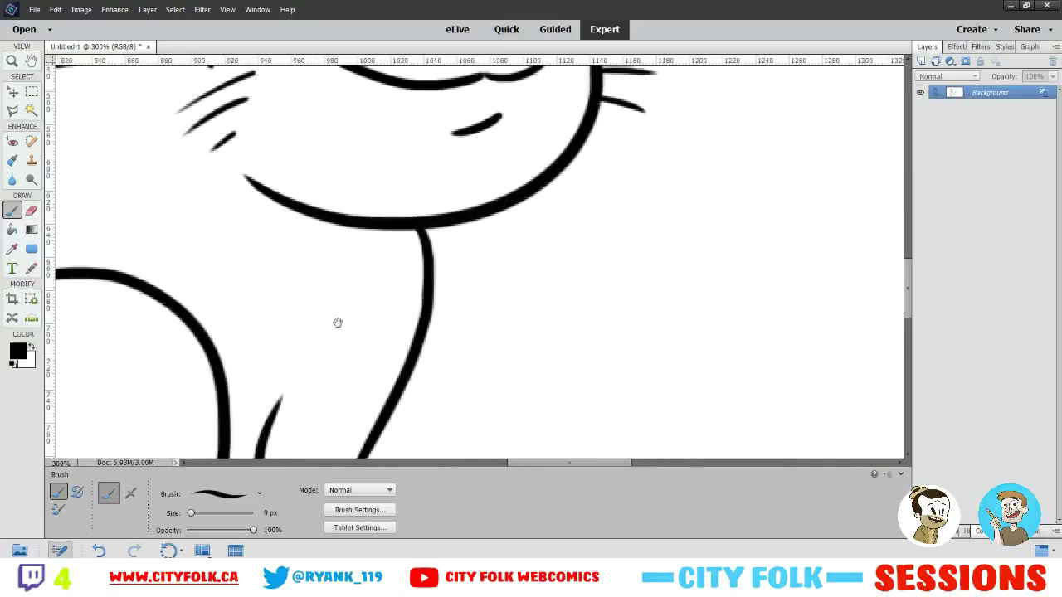
left_click_drag(341, 352, 331, 169)
left_click_drag(363, 253, 505, 263)
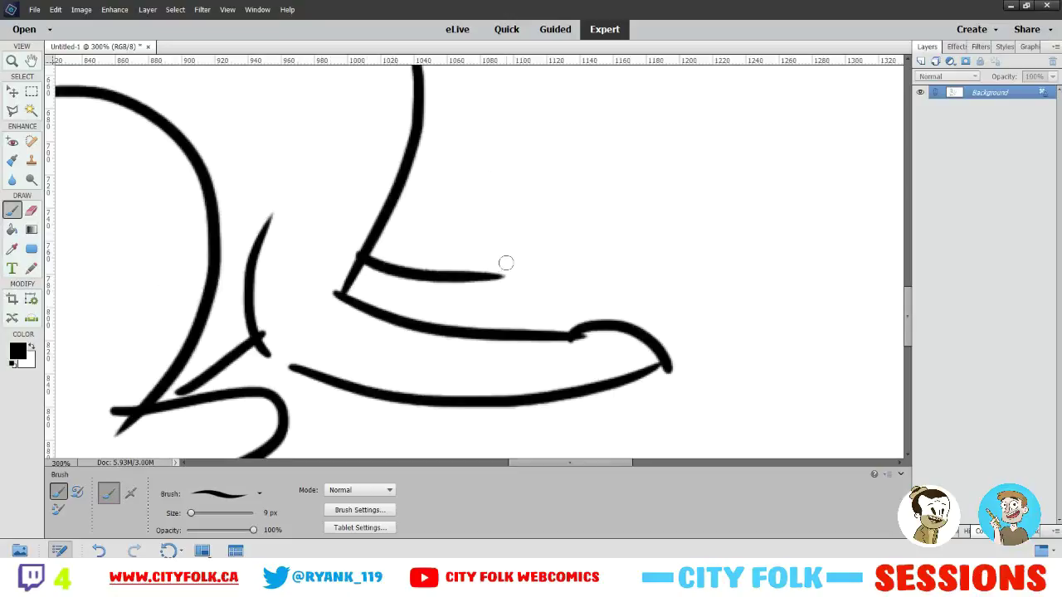
key("ctrl+z")
mouse_move(360, 255)
left_mouse_down()
mouse_move(505, 261)
mouse_move(555, 304)
mouse_move(448, 328)
left_mouse_up()
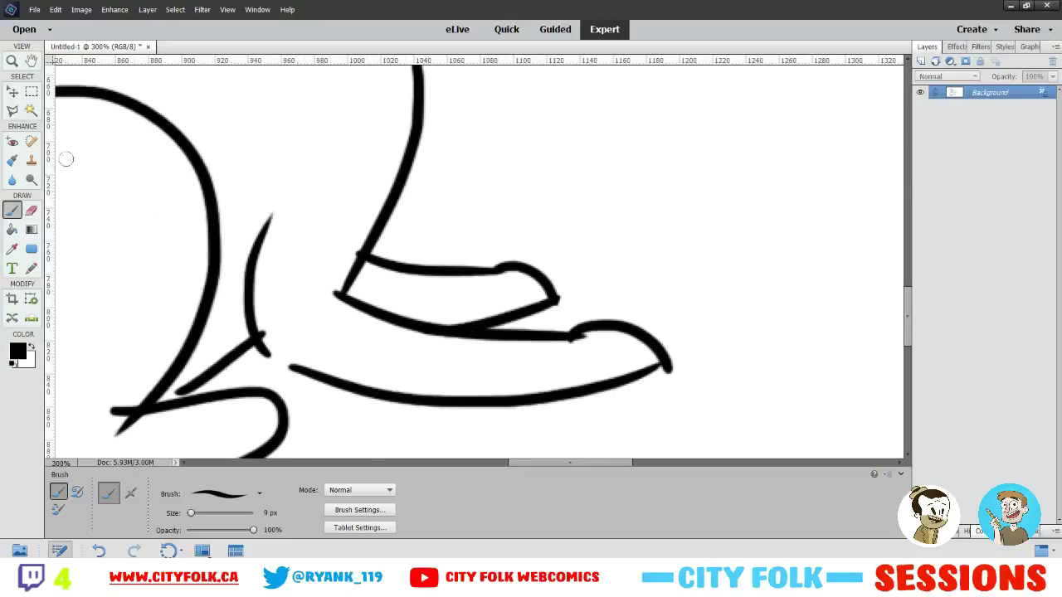
Erase the overlapping stroke ends at the cat's near elbow and where the far paw meets the leg with a 13 px eraser
left_click(30, 213)
left_click_drag(332, 263, 332, 267)
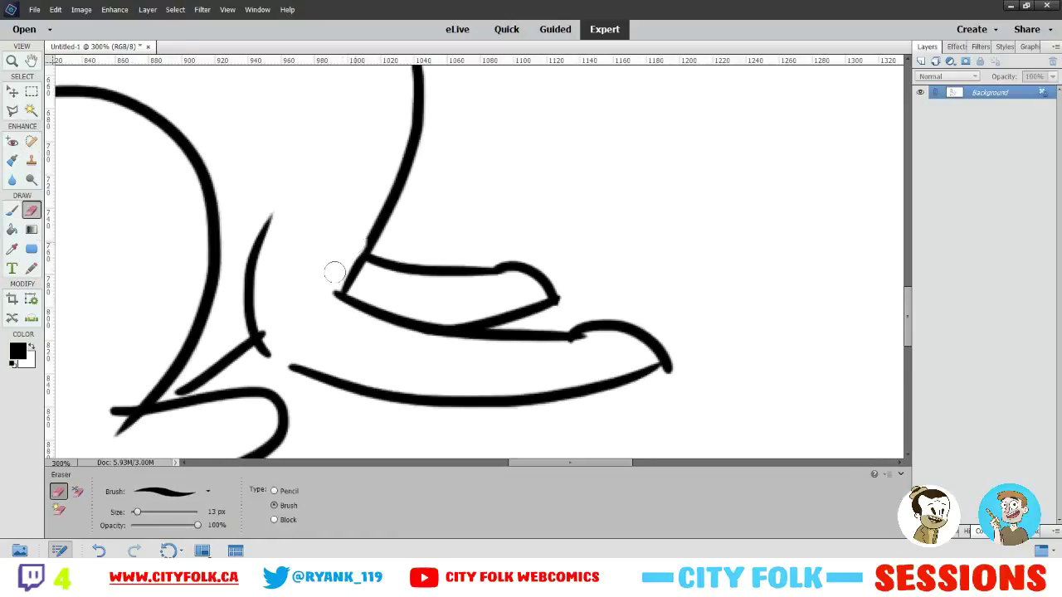
key("ctrl+z")
left_click(348, 254)
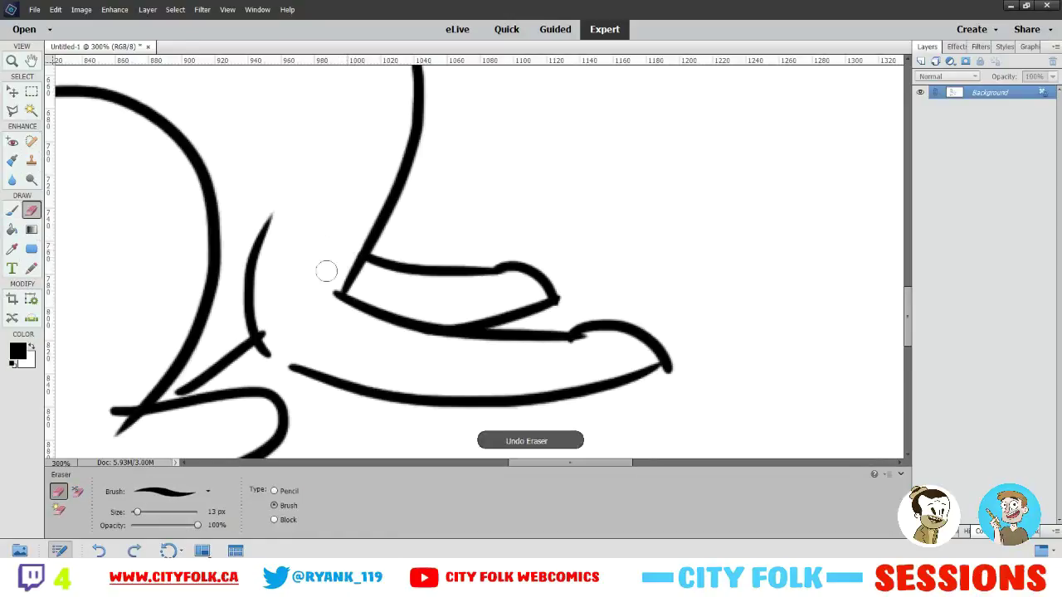
left_click_drag(263, 319, 277, 336)
Brush the missing line joining the cat's near elbow to the leg's underside, and add a short toe line on each front paw
key("b")
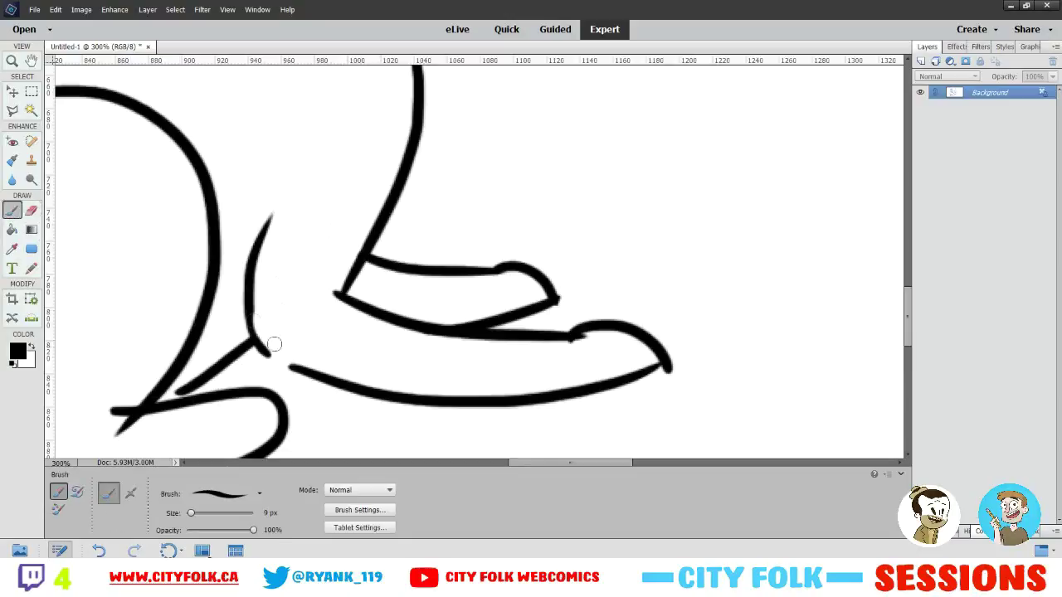
left_click_drag(302, 369, 255, 349)
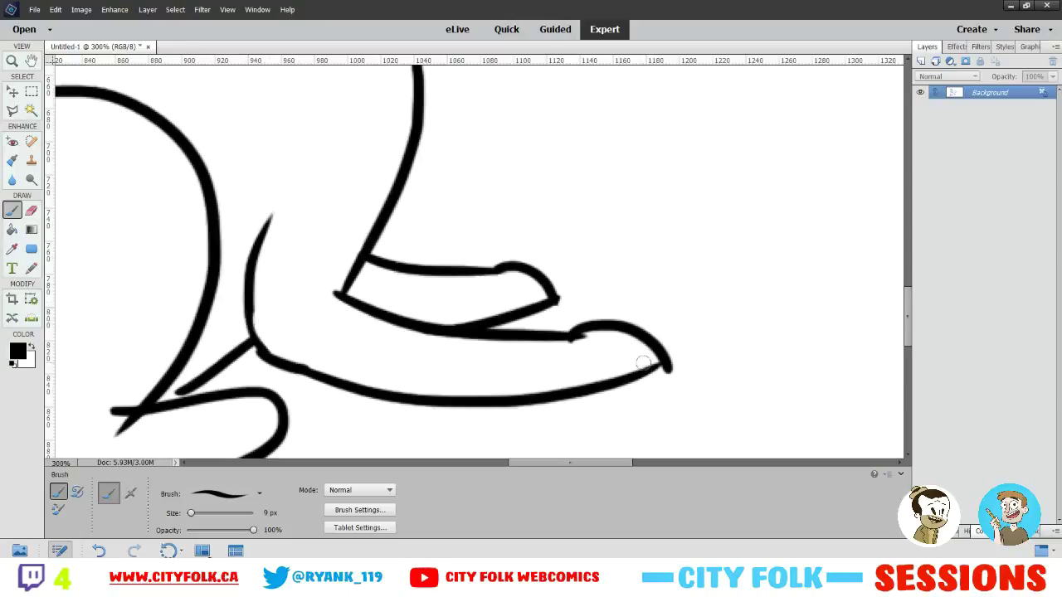
left_click_drag(645, 364, 629, 350)
left_click_drag(532, 290, 546, 302)
Erase the stroke overshoot at the tip of the cat's near front paw
key("e")
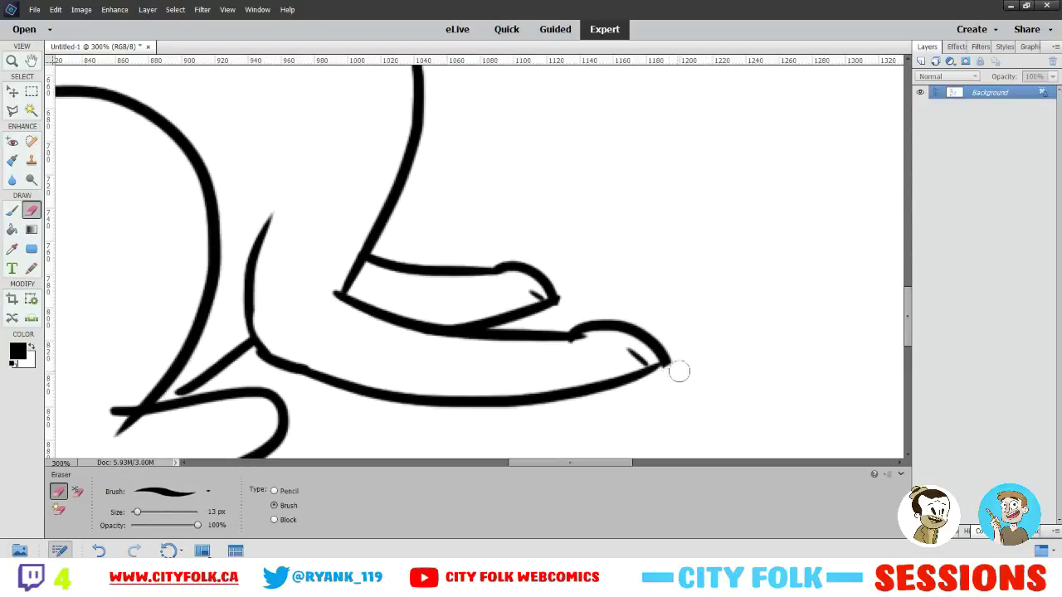
mouse_move(679, 371)
left_mouse_down()
mouse_move(670, 374)
mouse_move(678, 370)
left_mouse_up()
key("ctrl+minus")
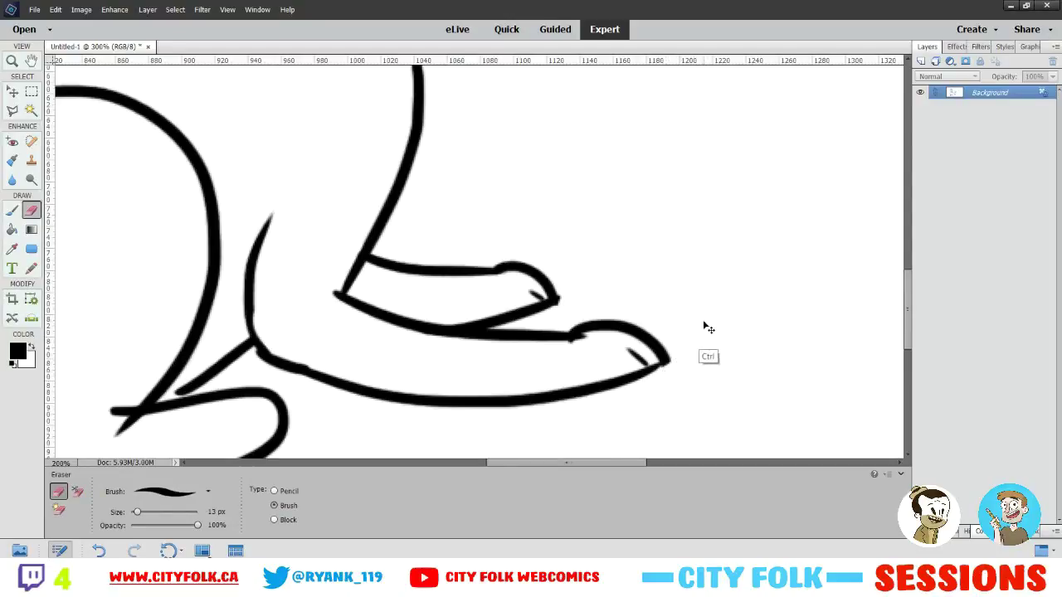
key("ctrl+minus")
key("ctrl+minus")
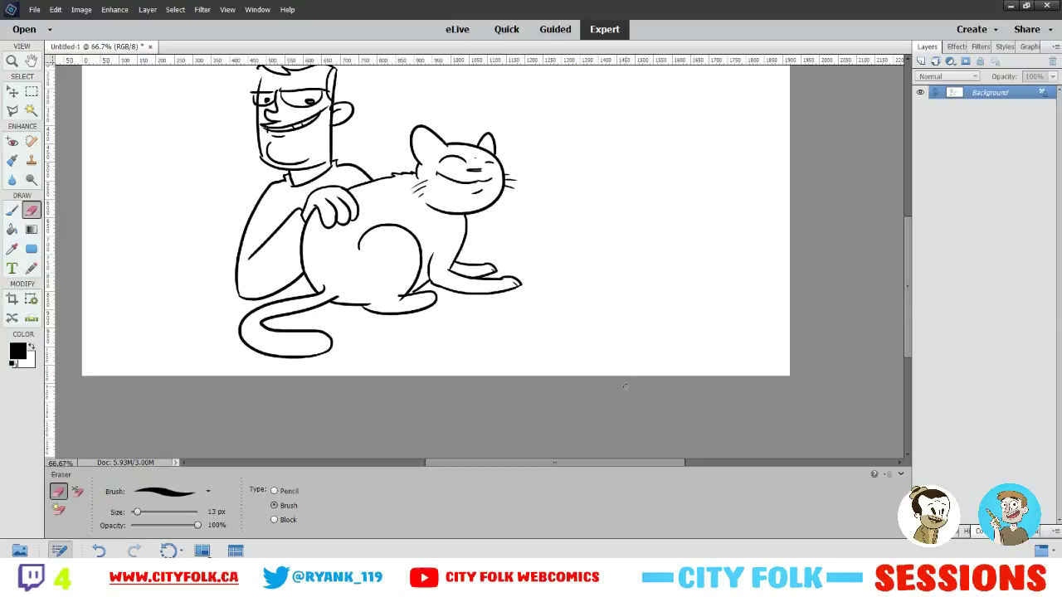
Erase the overshooting line ends at the base of the cat's tail and where the thigh crosses the hind foot
key("ctrl+plus")
key("ctrl+plus")
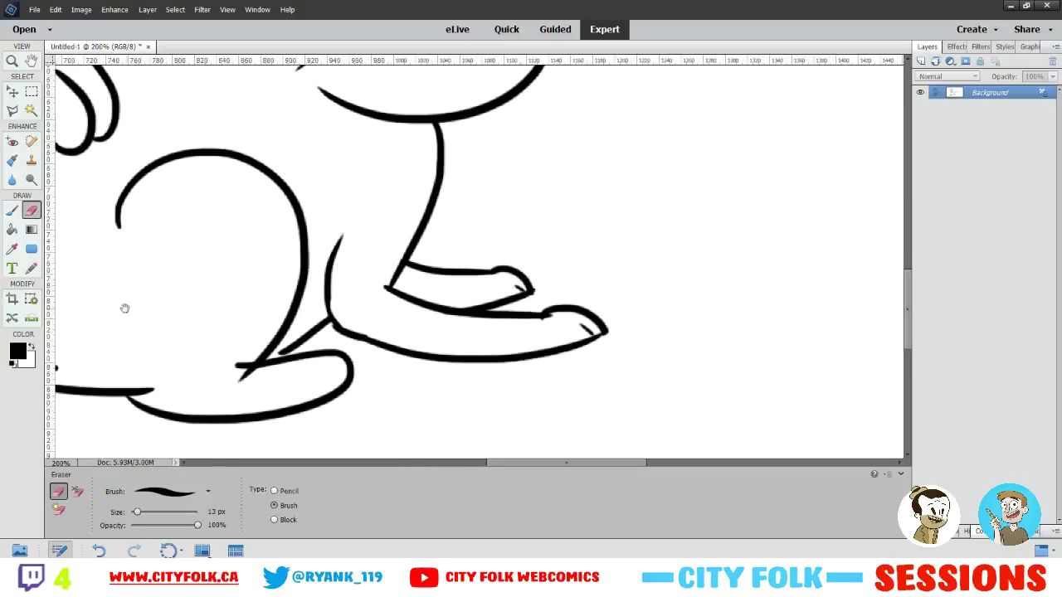
left_click_drag(250, 310, 323, 331)
key("ctrl+plus")
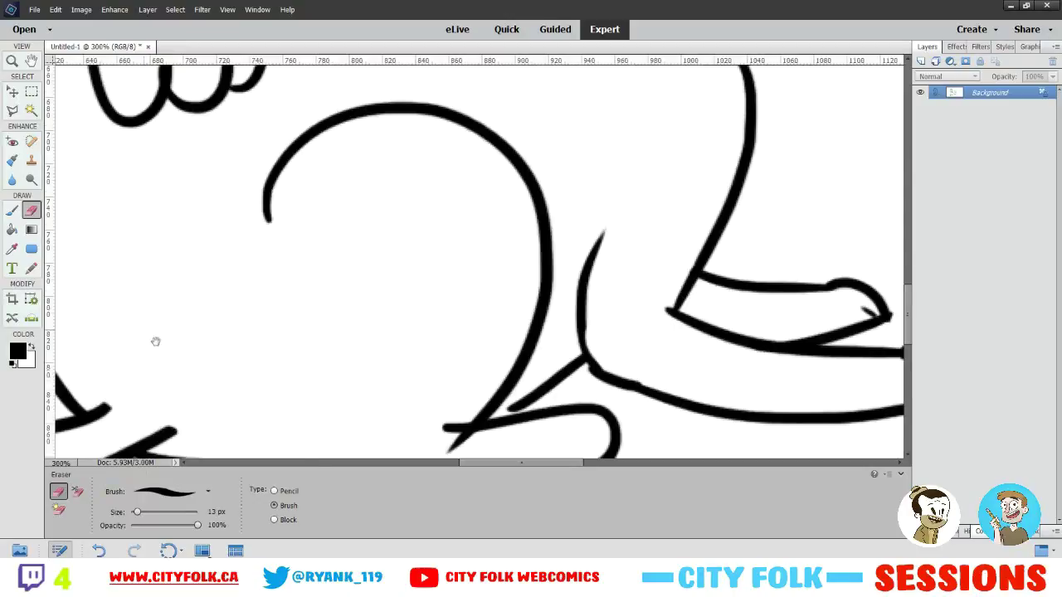
scroll(166, 344, "down", 1)
mouse_move(171, 411)
left_mouse_down()
mouse_move(150, 394)
mouse_move(183, 417)
mouse_move(162, 396)
mouse_move(164, 412)
mouse_move(153, 415)
mouse_move(97, 378)
left_mouse_up()
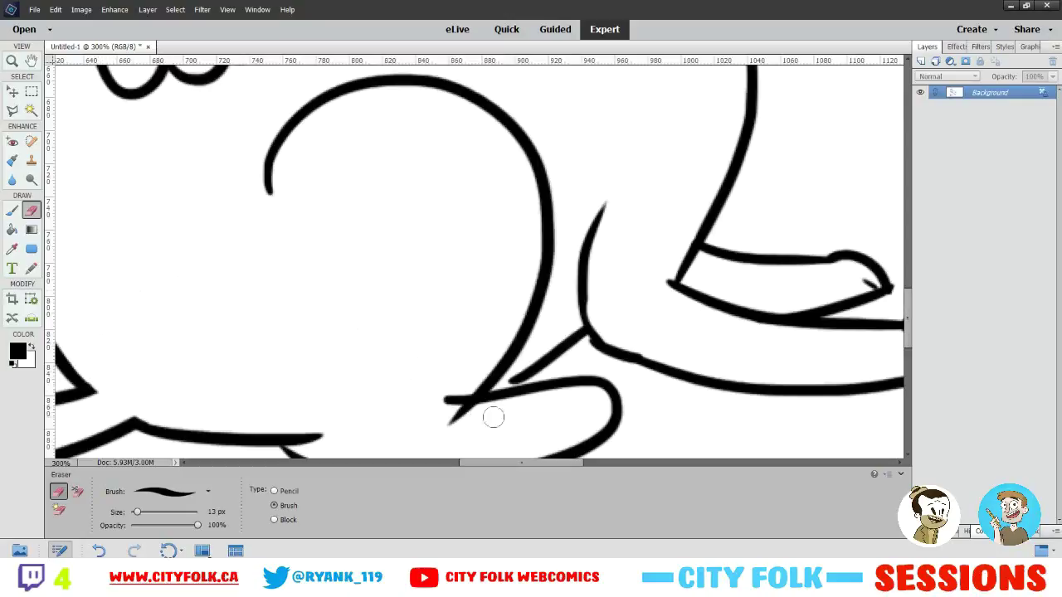
mouse_move(493, 418)
left_mouse_down()
mouse_move(451, 418)
mouse_move(482, 415)
left_mouse_up()
key("ctrl+minus")
key("ctrl+minus")
key("ctrl+minus")
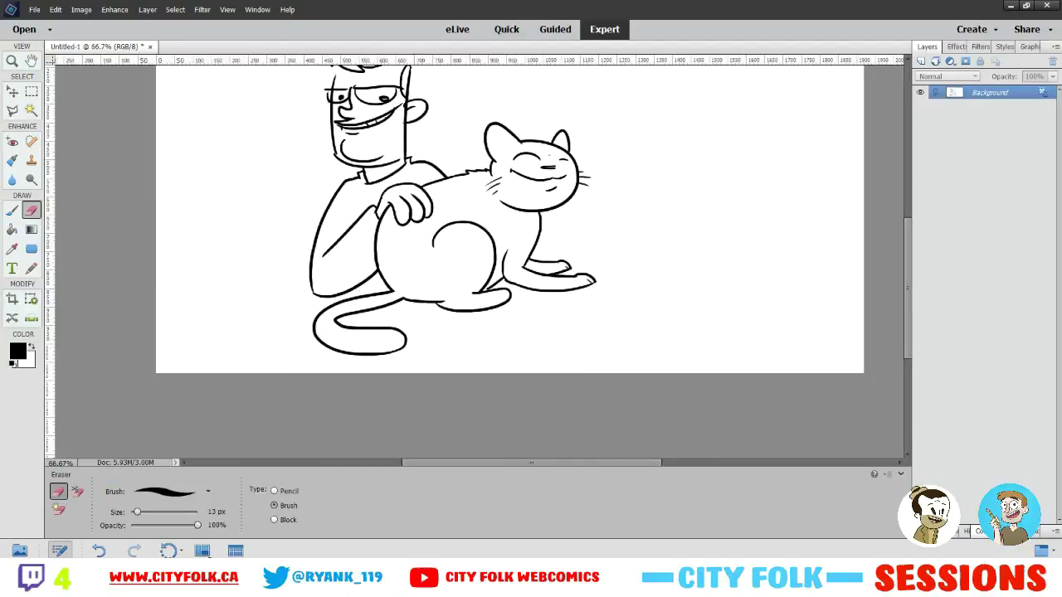
Erase the stray line ends around the man's jaw and shirt collar with the 13 px eraser
key("b")
key("ctrl+plus")
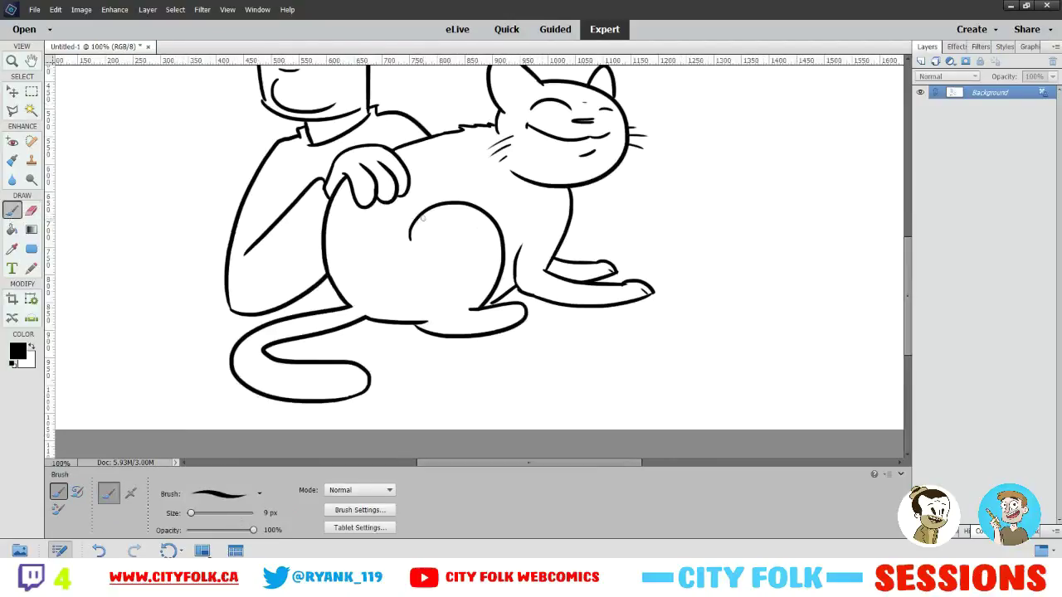
key("ctrl+plus")
key("space")
mouse_move(453, 239)
left_mouse_down()
mouse_move(456, 277)
mouse_move(546, 449)
left_mouse_up()
key("e")
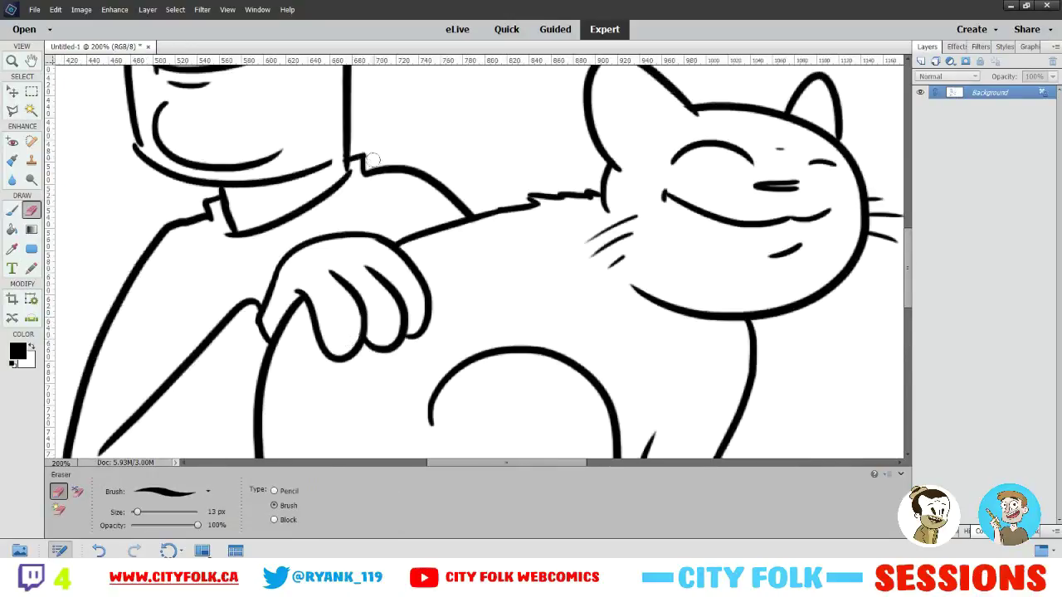
left_click_drag(207, 237, 232, 244)
left_click(13, 211)
key("ctrl+minus")
key("ctrl+minus")
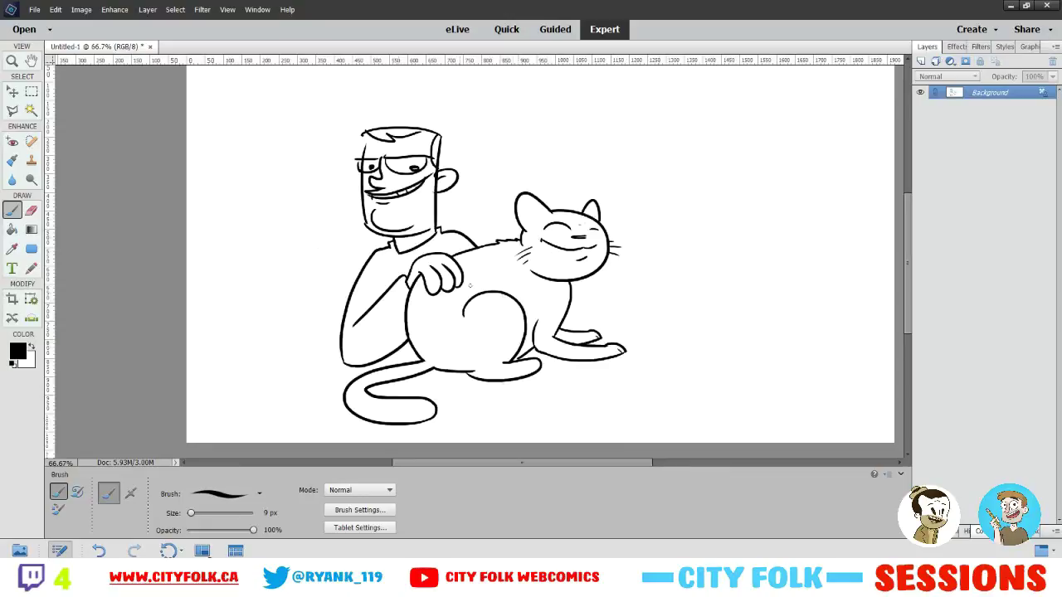
Erase the cat's eyes, nose, mouth, whiskers and the front of its head outline, enlarging the eraser to 37 px
key("ctrl+plus")
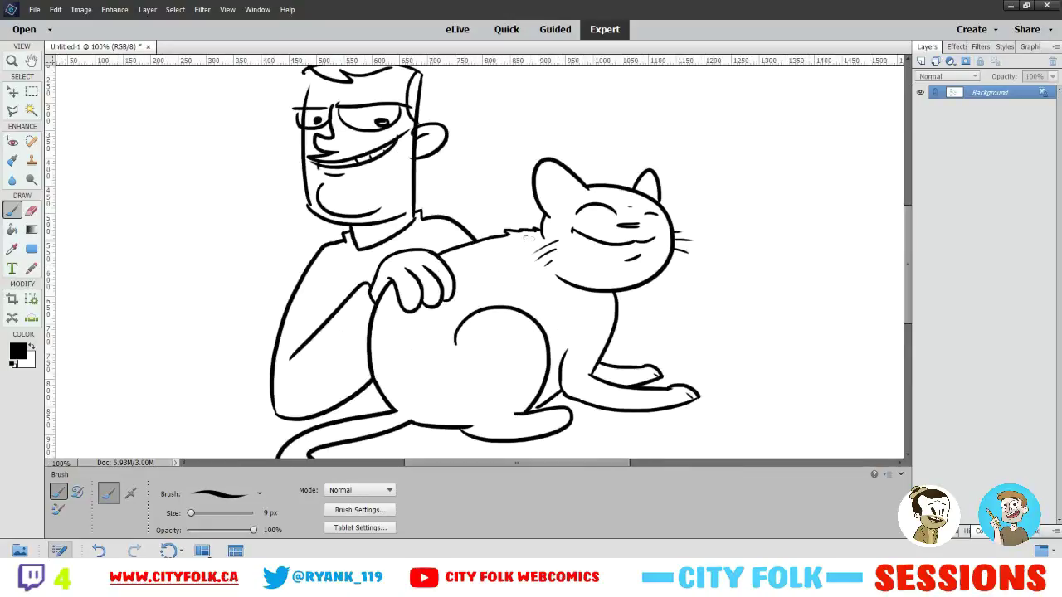
key("ctrl+plus")
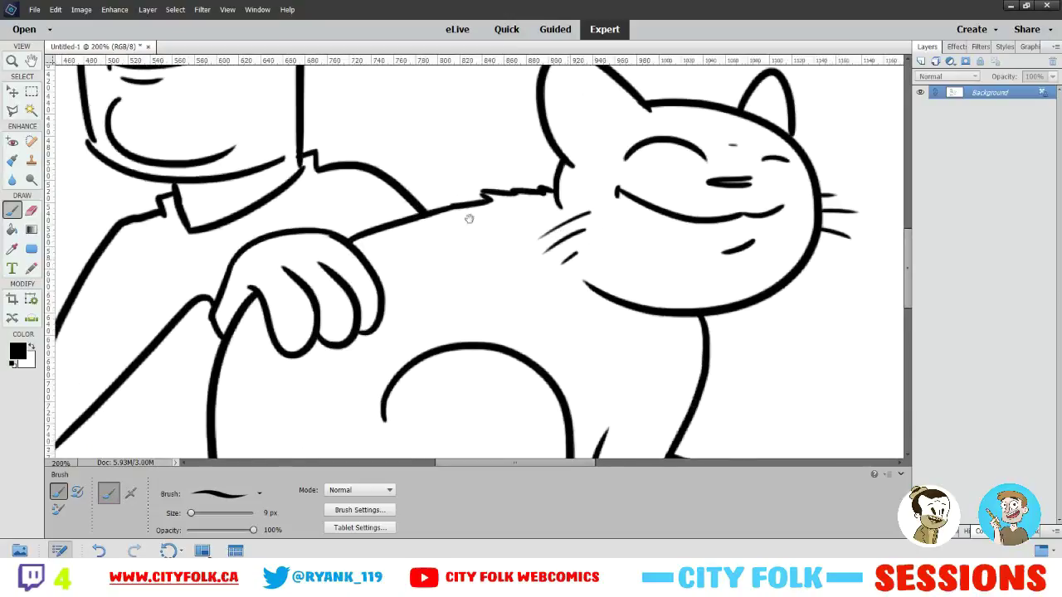
left_click_drag(297, 161, 282, 256)
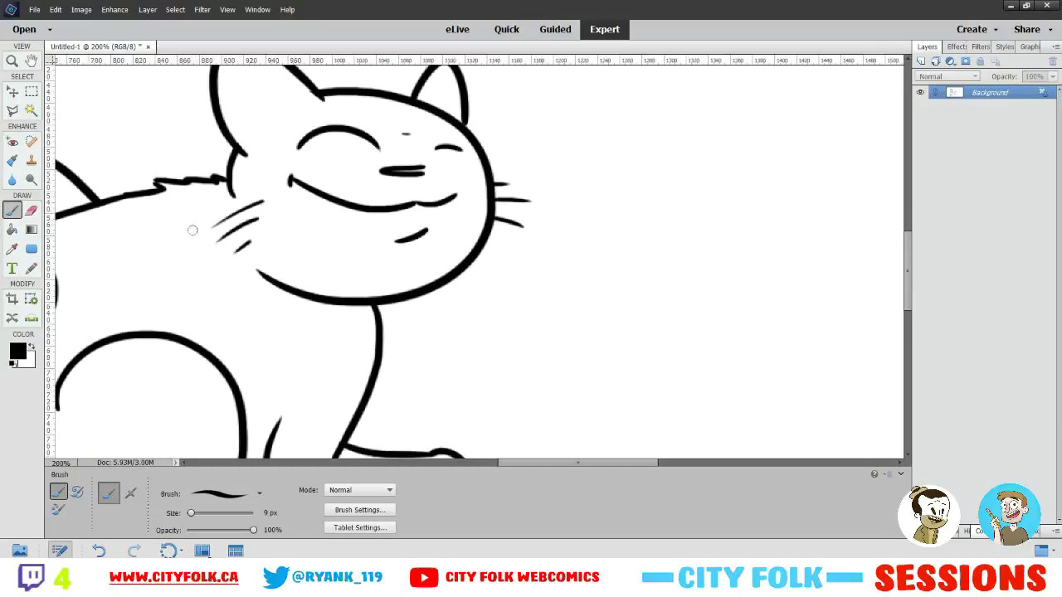
key("ctrl+plus")
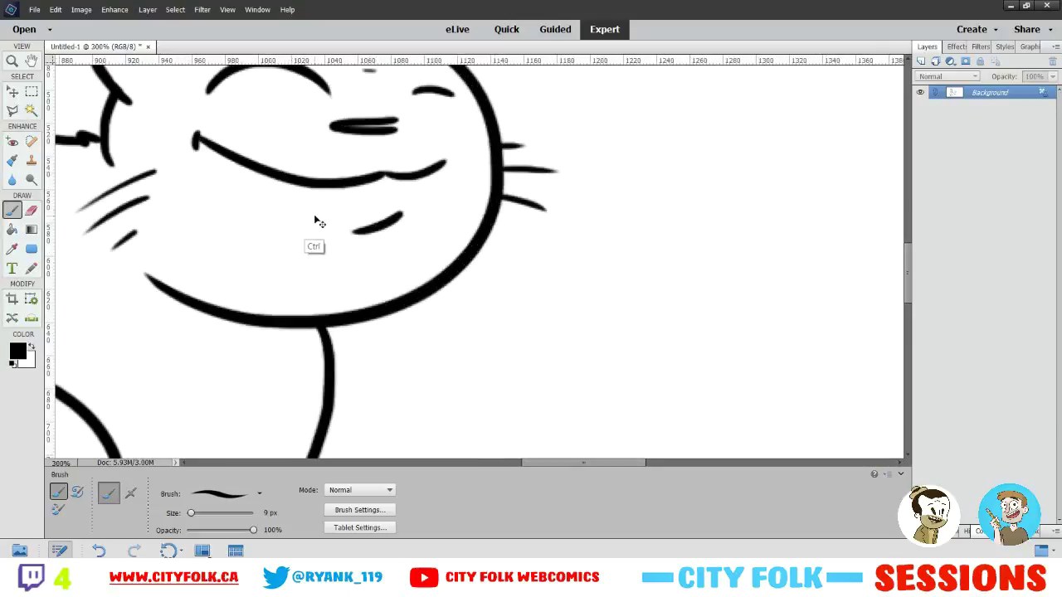
key("ctrl+minus")
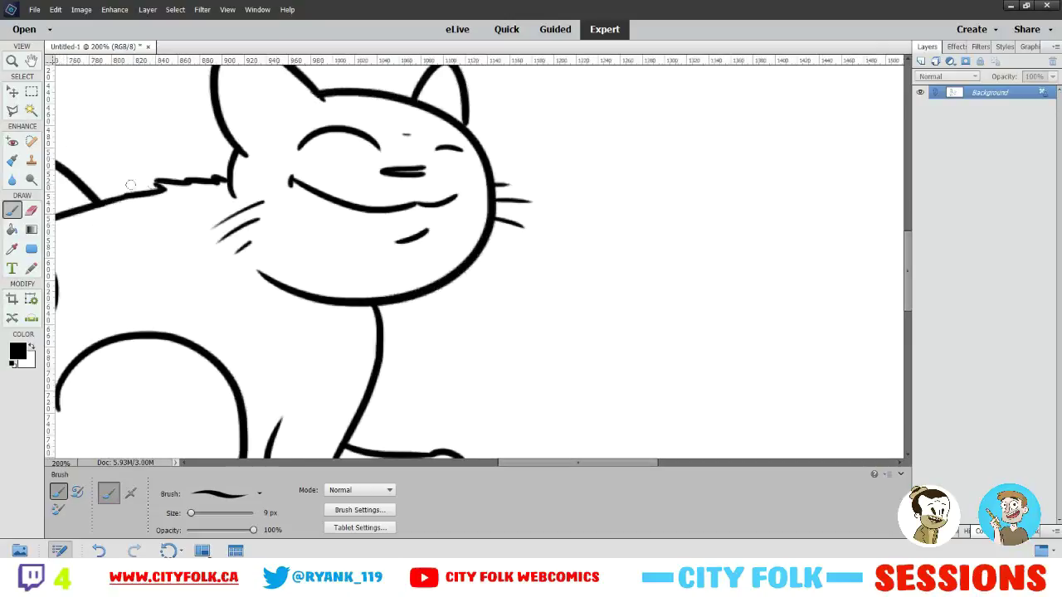
left_click(31, 212)
key("ctrl+plus")
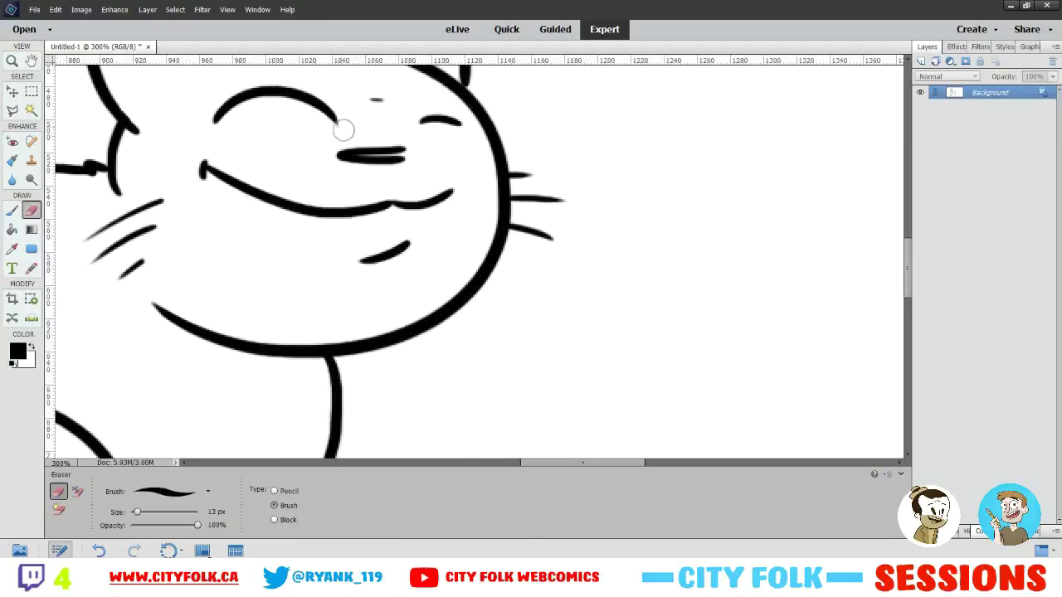
mouse_move(343, 131)
left_mouse_down()
mouse_move(208, 99)
mouse_move(201, 171)
mouse_move(249, 191)
left_mouse_up()
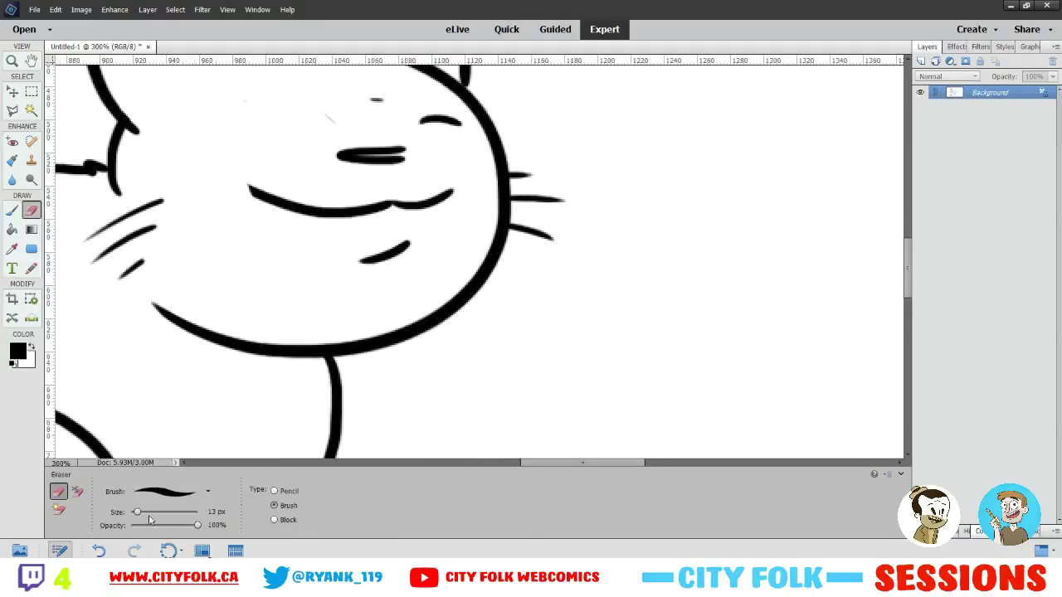
left_click_drag(137, 512, 150, 512)
mouse_move(284, 190)
left_mouse_down()
mouse_move(395, 219)
mouse_move(330, 254)
mouse_move(333, 119)
mouse_move(404, 121)
mouse_move(435, 172)
mouse_move(437, 133)
mouse_move(546, 240)
mouse_move(550, 200)
mouse_move(540, 229)
left_mouse_up()
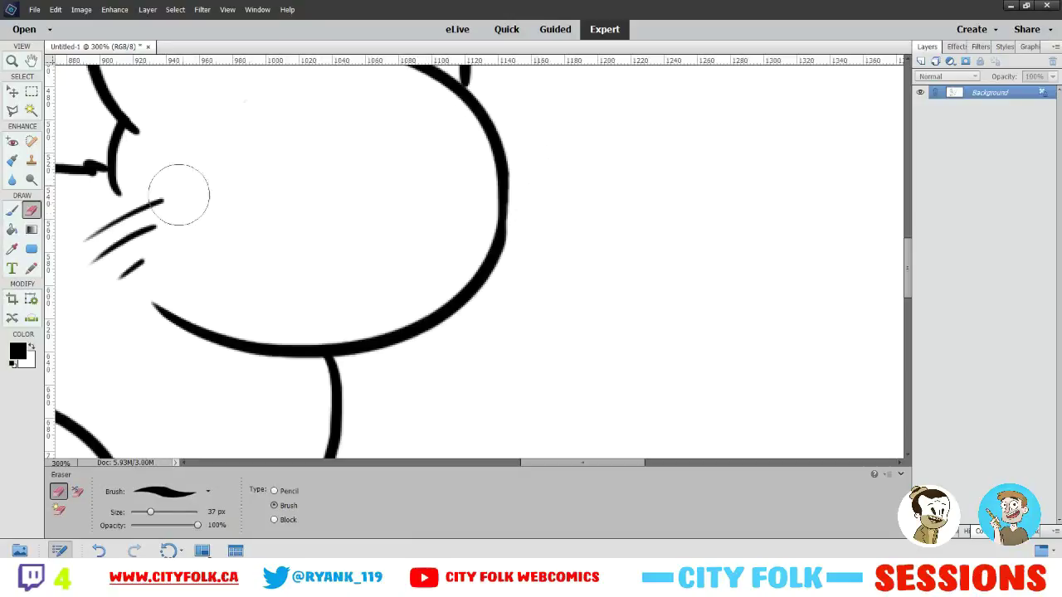
left_click_drag(179, 194, 161, 230)
mouse_move(434, 185)
left_mouse_down()
mouse_move(472, 227)
mouse_move(441, 330)
mouse_move(340, 332)
left_mouse_up()
Brush a long dog-like snout from the forehead around to a smiling mouth line at 9 px, undoing the first attempts
left_click(12, 210)
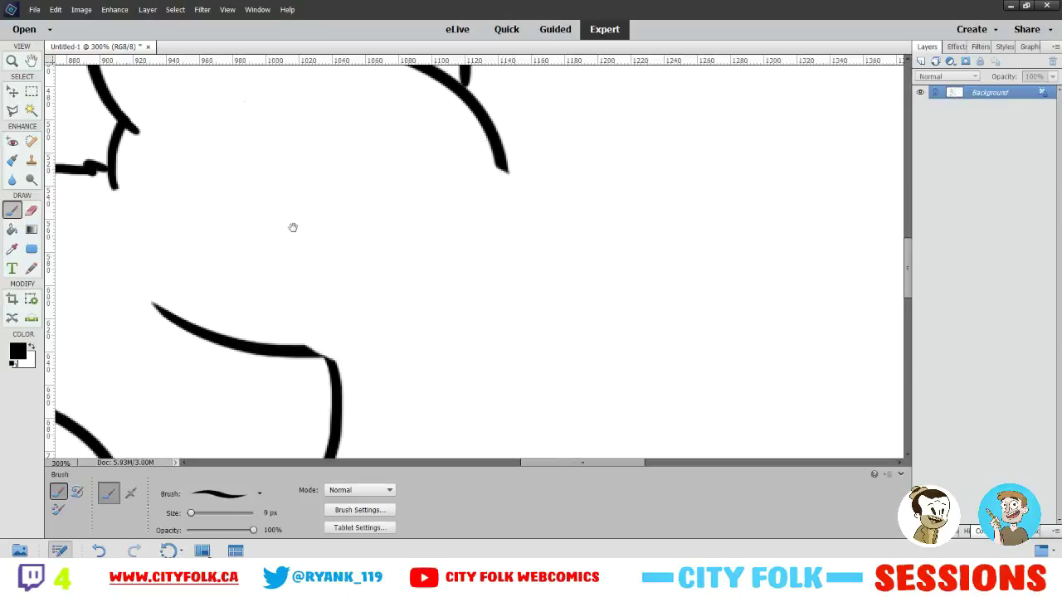
left_click_drag(293, 228, 288, 281)
left_click_drag(481, 214, 214, 327)
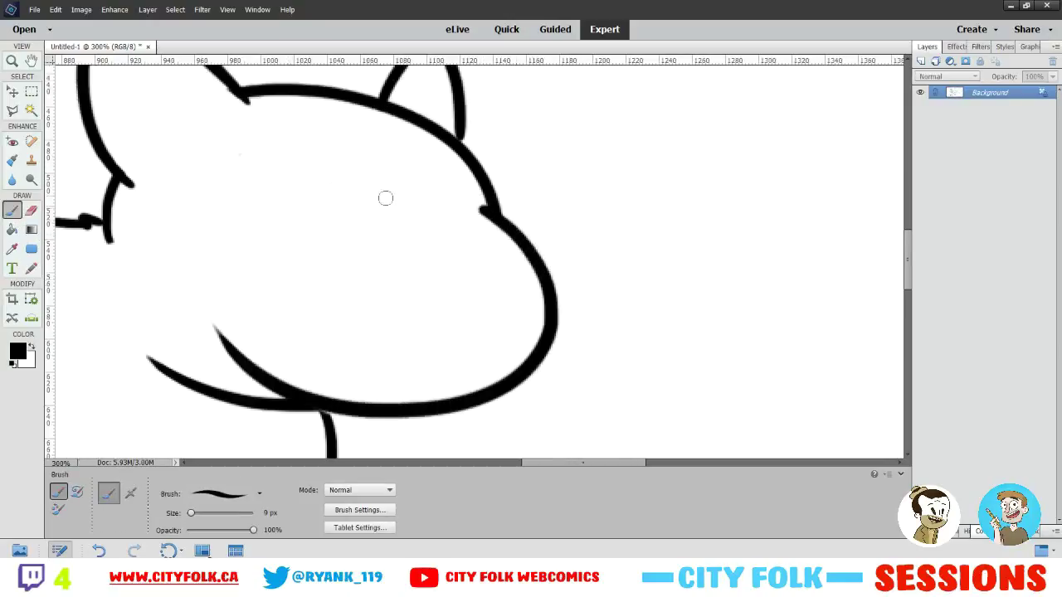
key("ctrl+z")
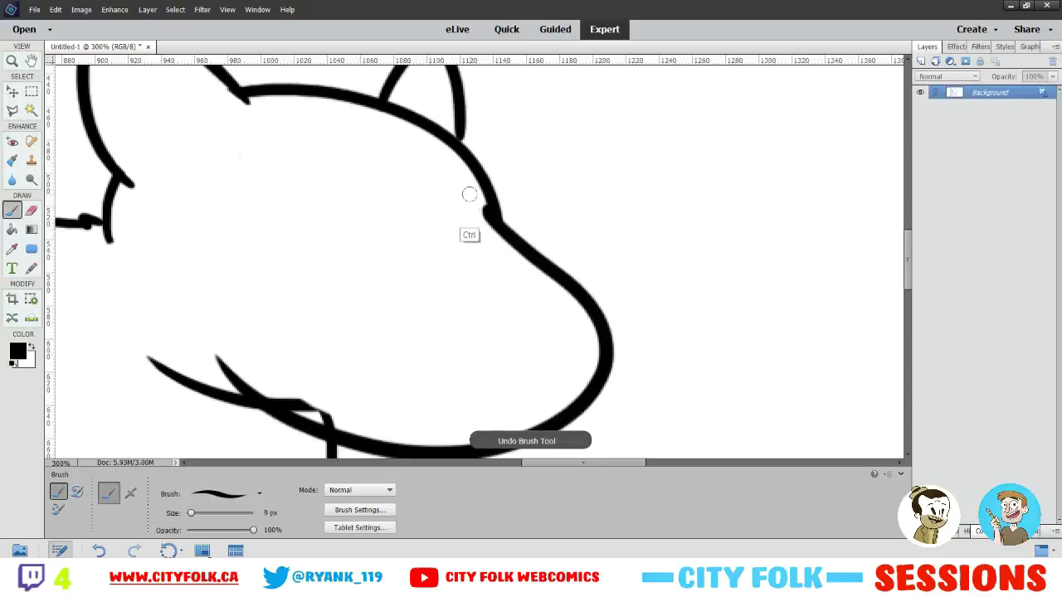
key("ctrl+z")
left_click_drag(490, 214, 214, 301)
Draw a solid black nose, an oval near eye with a pupil, a short curved far-eye line and a mouth-corner tick on the dog
mouse_move(553, 291)
left_mouse_down()
mouse_move(591, 300)
mouse_move(583, 318)
mouse_move(526, 293)
mouse_move(573, 295)
left_mouse_up()
mouse_move(379, 222)
left_mouse_down()
mouse_move(343, 138)
mouse_move(395, 209)
left_mouse_up()
mouse_move(481, 233)
left_mouse_down()
mouse_move(477, 187)
mouse_move(510, 208)
left_mouse_up()
key("ctrl+z")
left_click_drag(305, 178, 316, 178)
left_click_drag(201, 313, 222, 299)
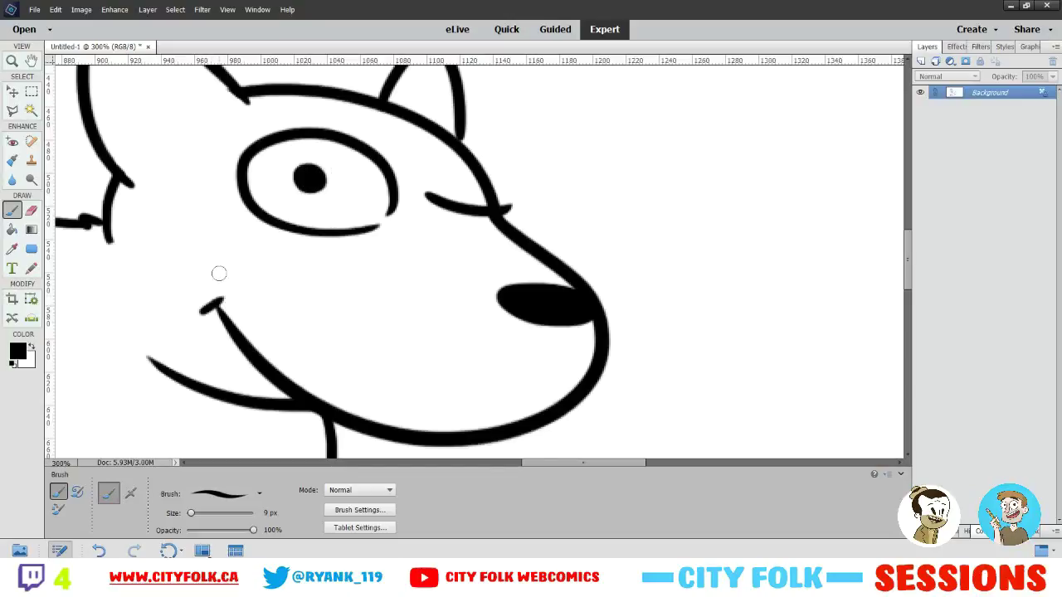
Dot three small whisker spots on the dog's muzzle above the mouth line
left_click(374, 343)
left_click(392, 343)
left_click(402, 355)
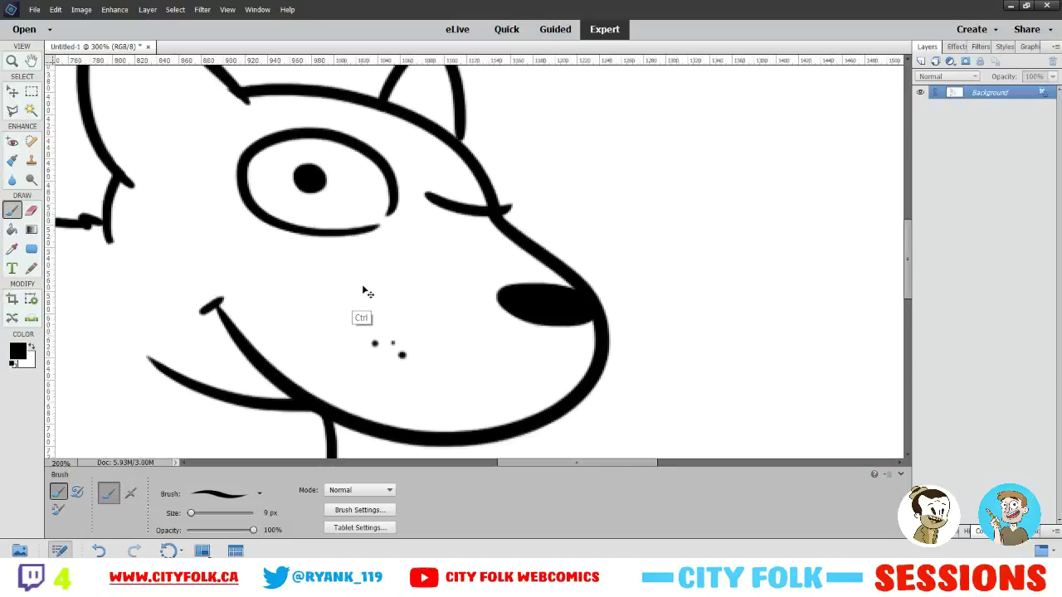
key("ctrl+minus")
key("ctrl+minus")
key("ctrl+minus")
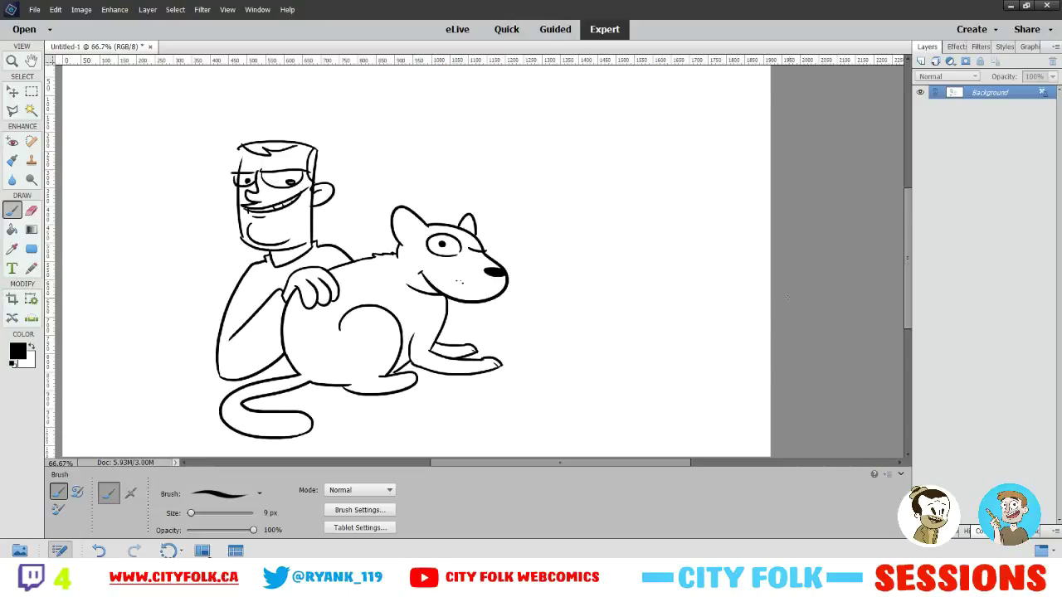
left_click(30, 91)
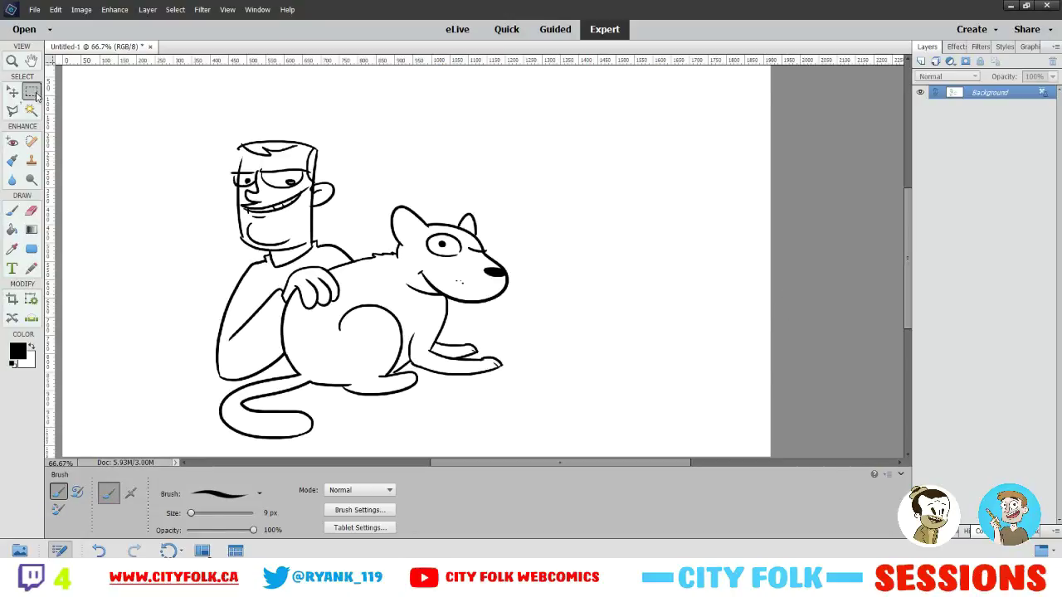
mouse_move(147, 101)
left_mouse_down()
mouse_move(509, 455)
mouse_move(569, 458)
left_mouse_up()
left_click(636, 294)
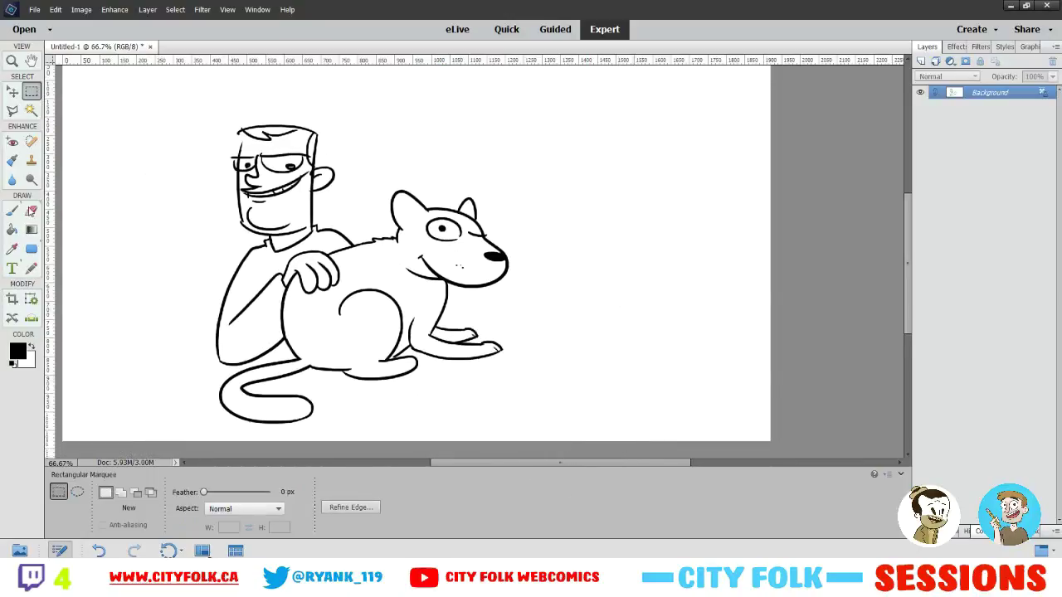
Start a text line above the dog's head, trying the wording "I am" and clearing it
left_click(13, 271)
left_click(446, 135)
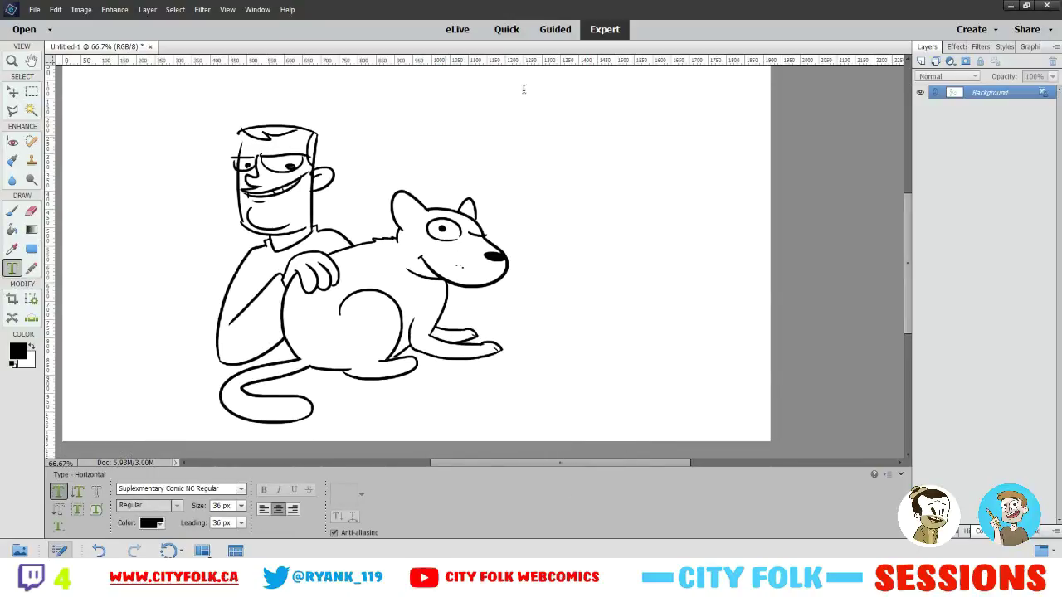
type("I am not")
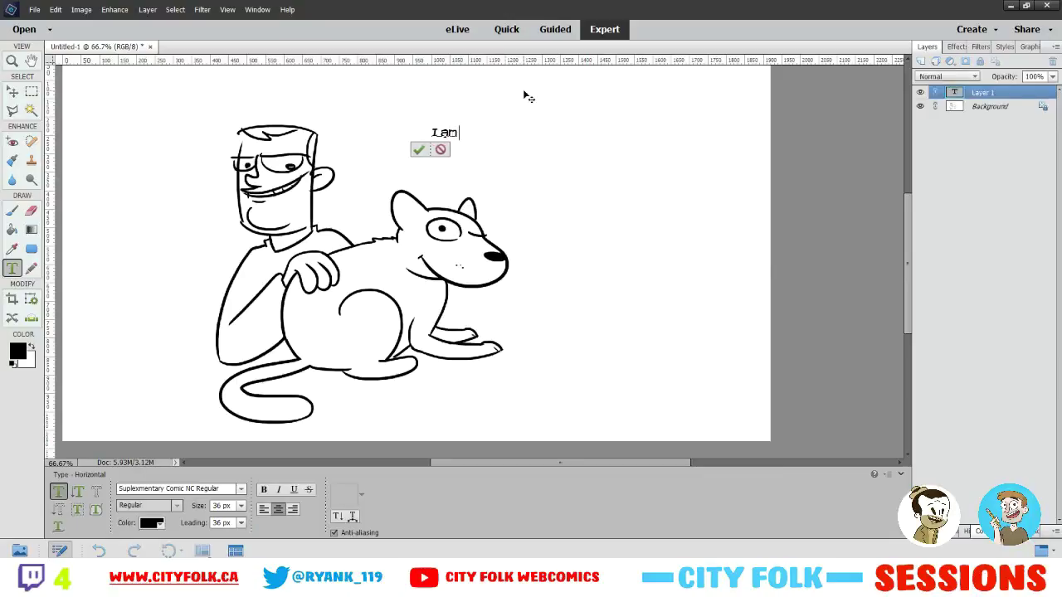
key("BackSpace")
key("BackSpace")
key("BackSpace")
key("BackSpace")
key("BackSpace")
key("BackSpace")
key("BackSpace")
key("BackSpace")
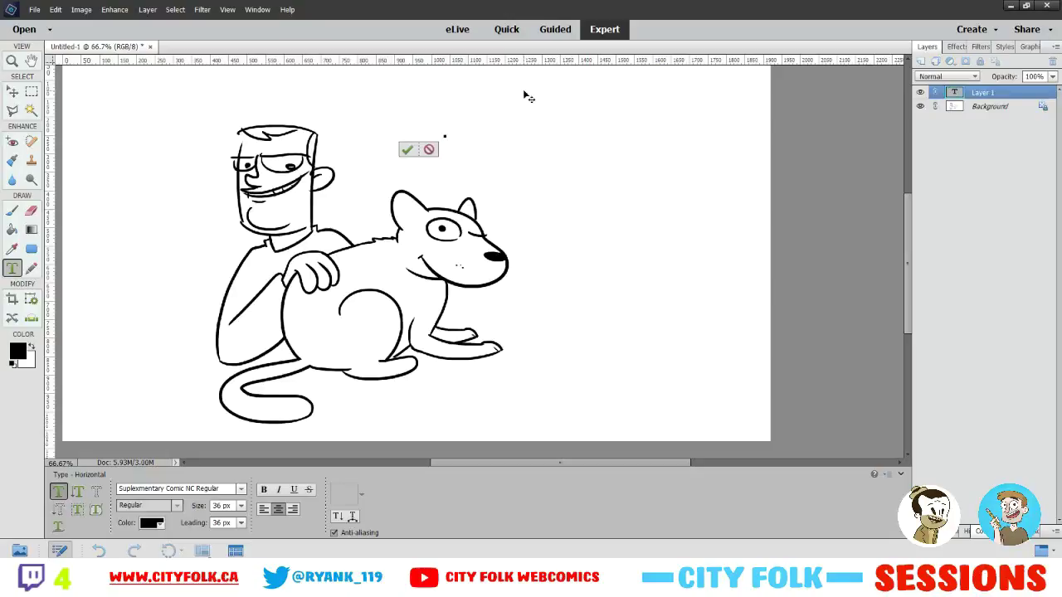
Write the two-line caption "I ARFT A" / "CAT... WOOF" above the dog, correcting the wording along the way
type("I am")
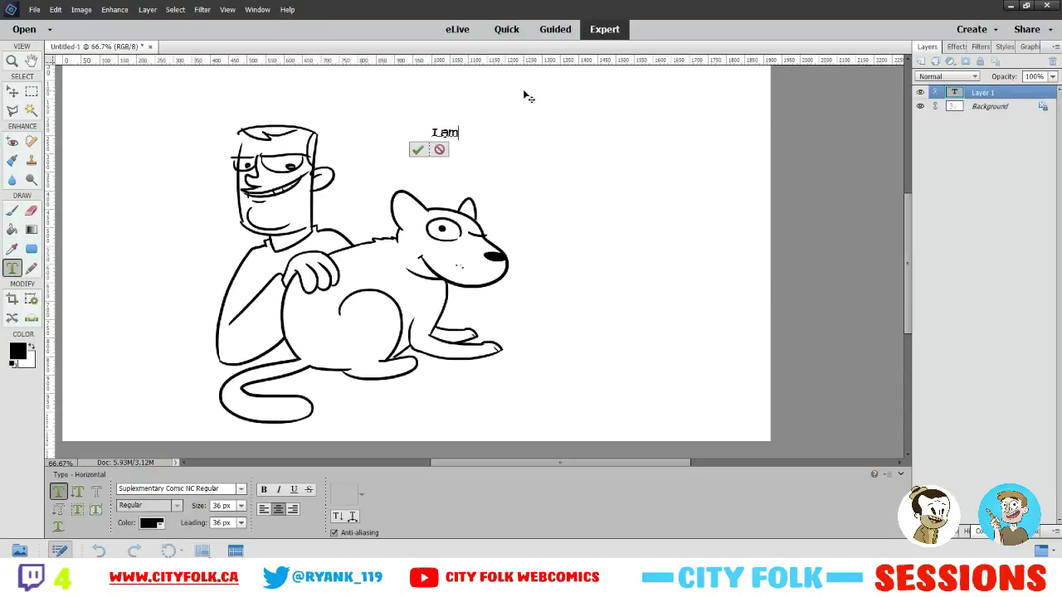
key("BackSpace")
key("BackSpace")
key("BackSpace")
type("am")
key("BackSpace")
key("BackSpace")
key("BackSpace")
type("arnt")
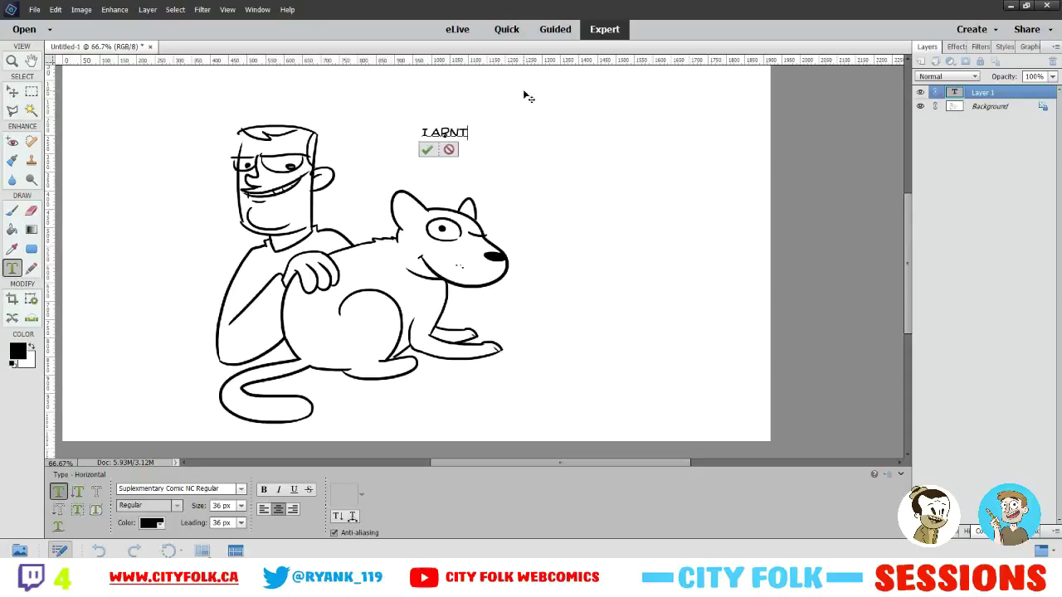
key("BackSpace")
key("BackSpace")
type("ft  A")
key("Return")
type("CA")
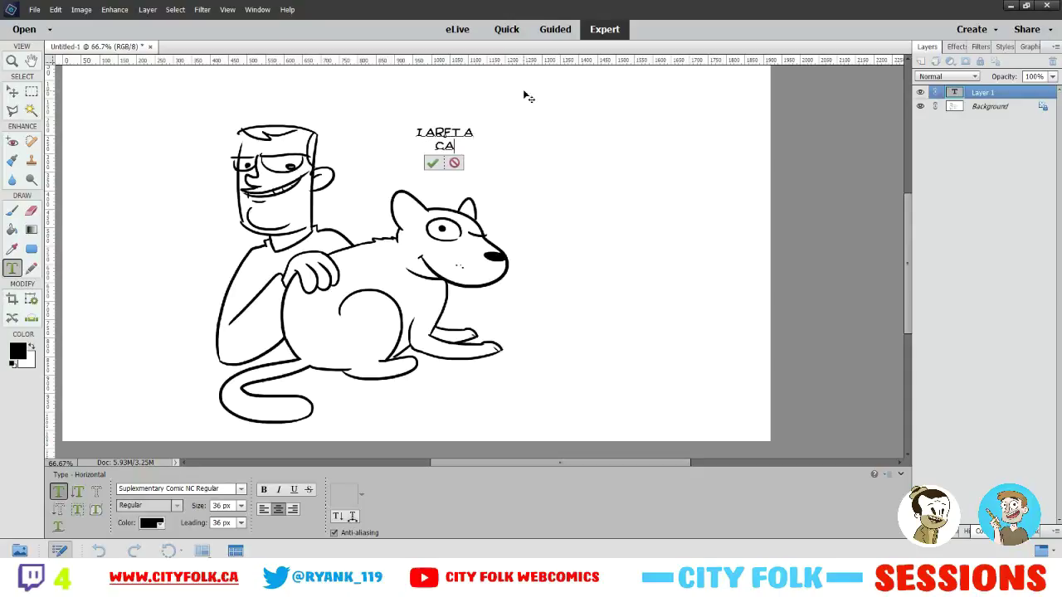
type("T...WOOF")
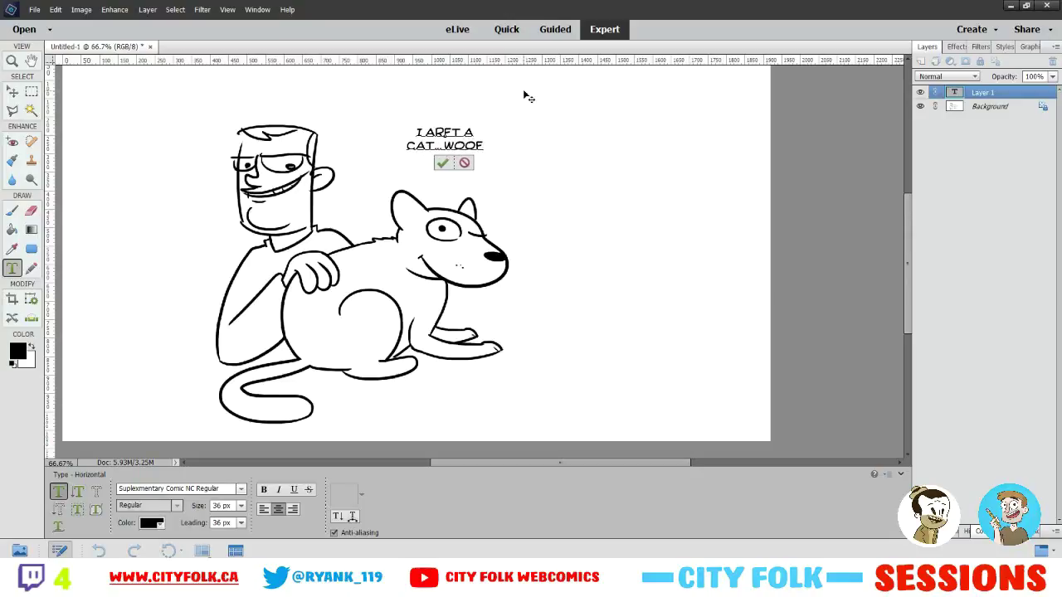
left_click(441, 163)
Move the caption slightly left and down, into the space beside the man's head and above the dog's ears
key("v")
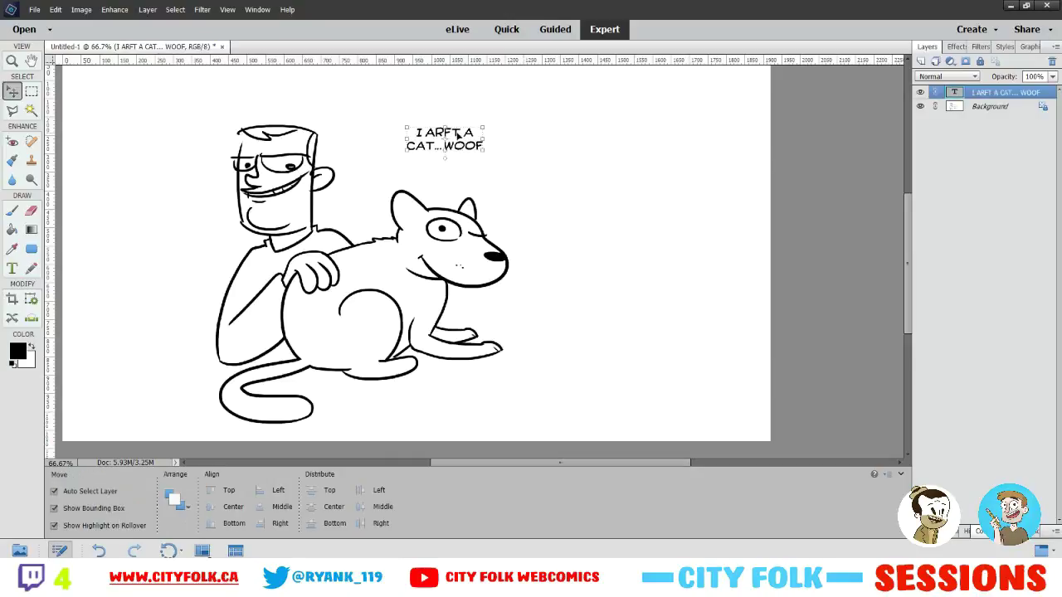
left_click_drag(457, 135, 429, 150)
key("ctrl+minus")
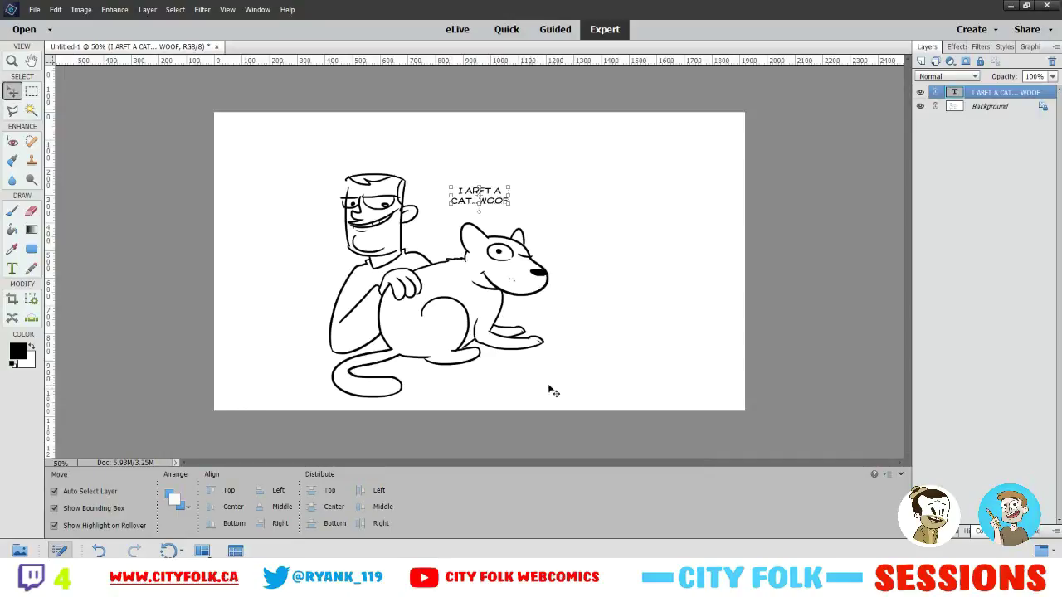
Cut the whole man-and-dog sketch from the Background layer and delete the caption's text layer
left_click(610, 291)
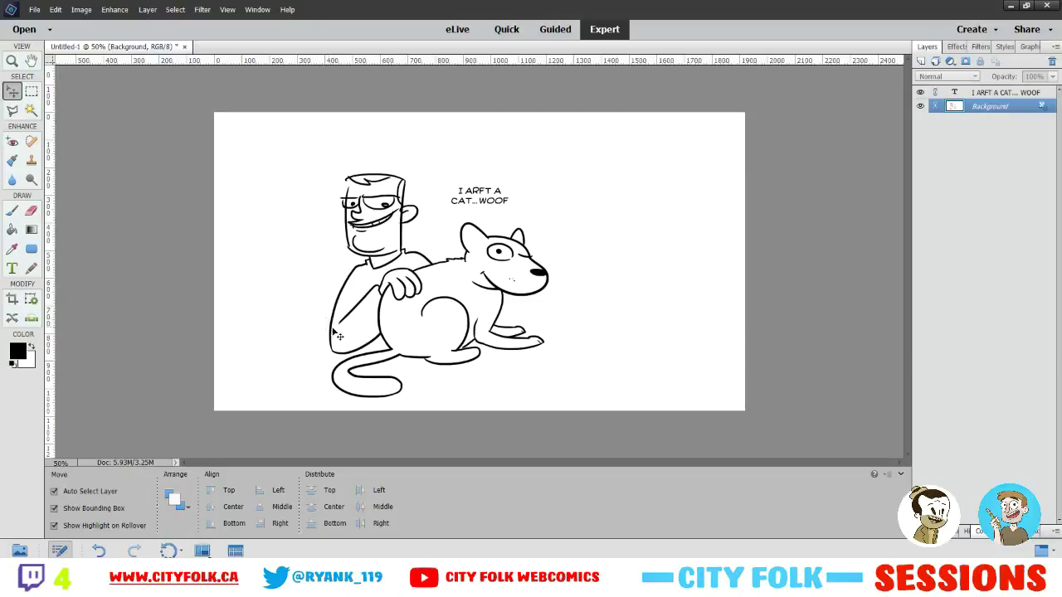
left_click(32, 91)
mouse_move(273, 148)
left_mouse_down()
mouse_move(524, 340)
mouse_move(601, 384)
left_mouse_up()
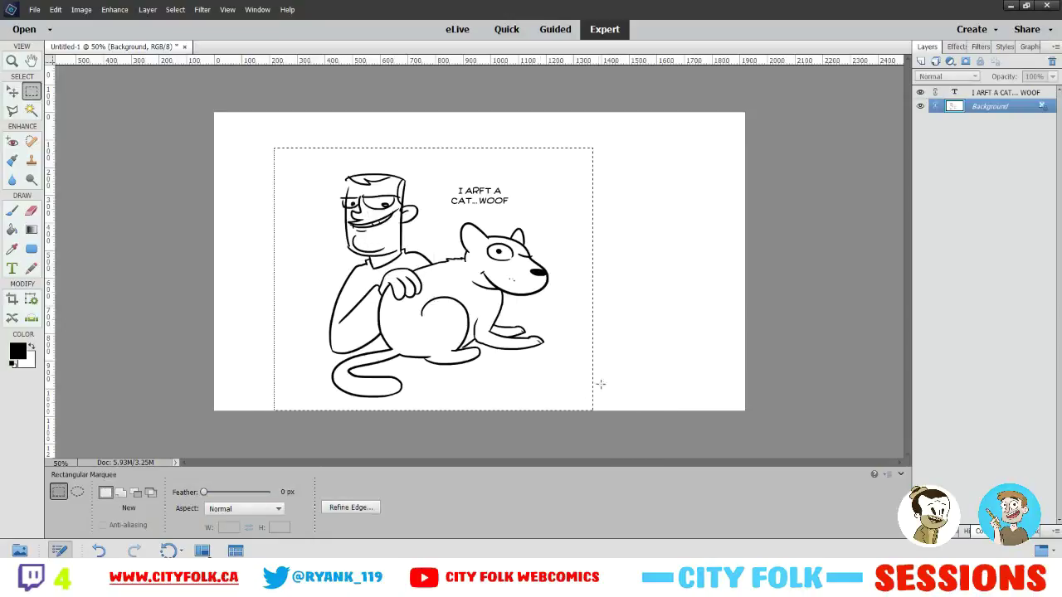
key("ctrl+x")
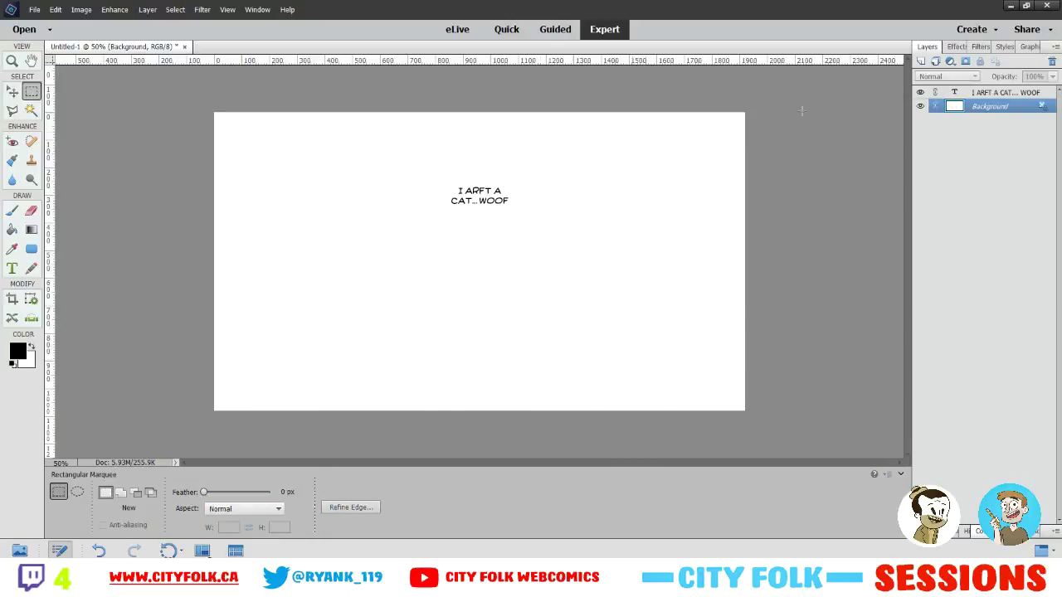
left_click(971, 92)
key("Delete")
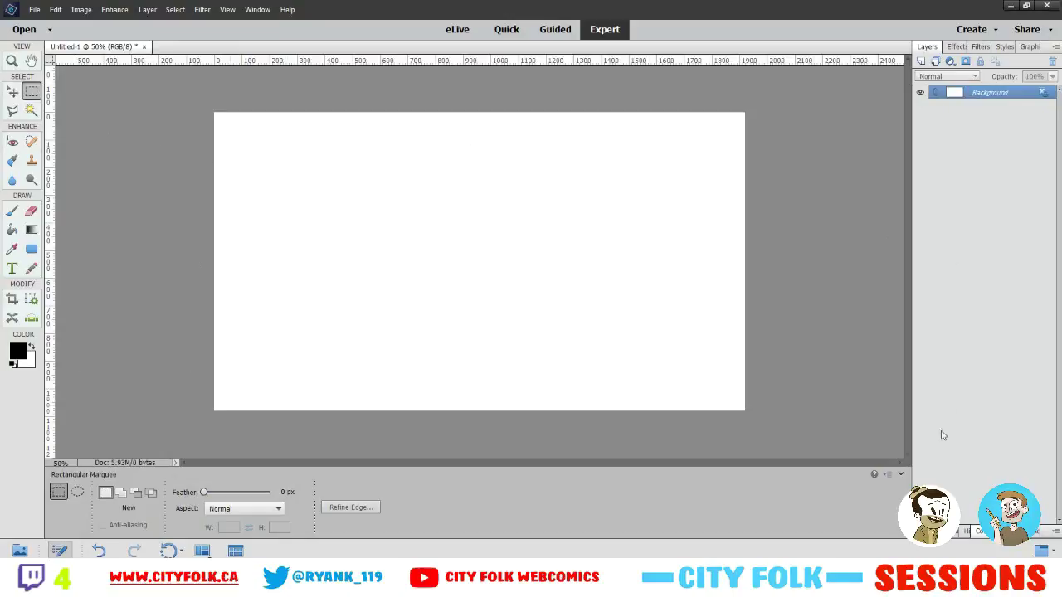
Add a new empty layer above the Background and name it INKS
left_click(920, 63)
double_click(987, 92)
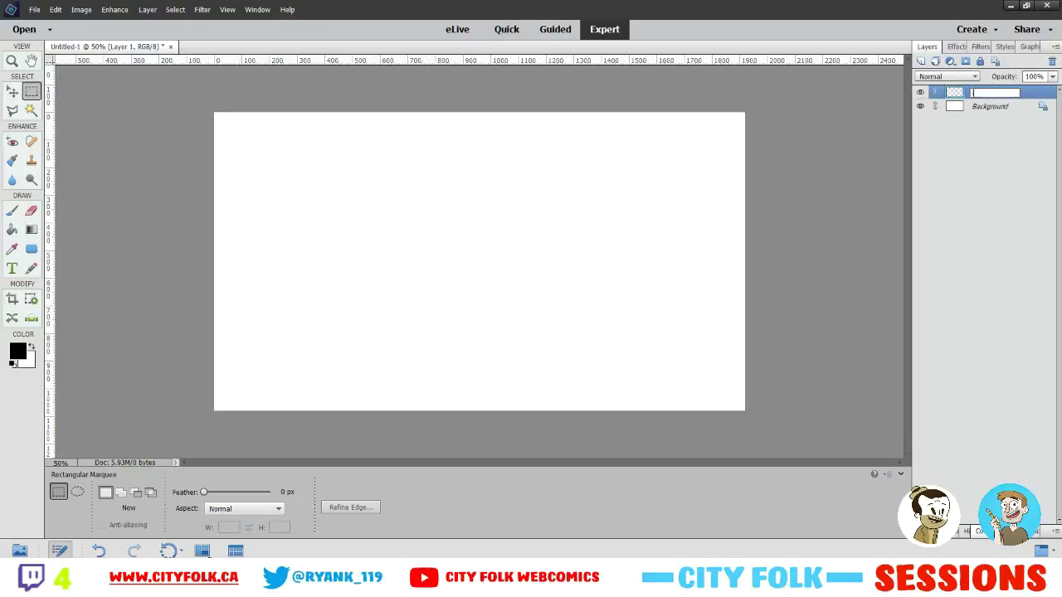
type("INKS")
key("Return")
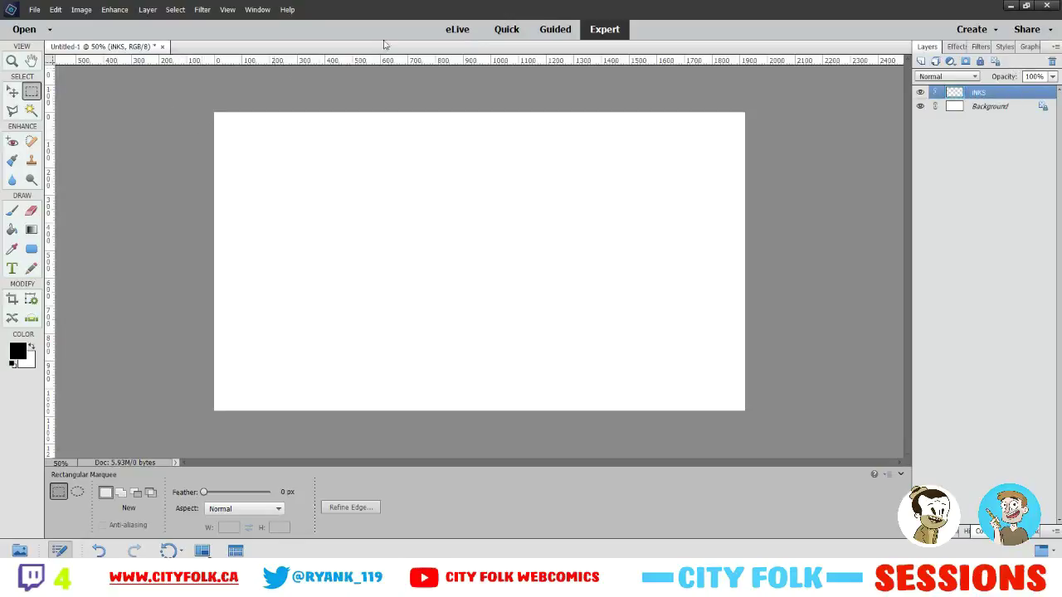